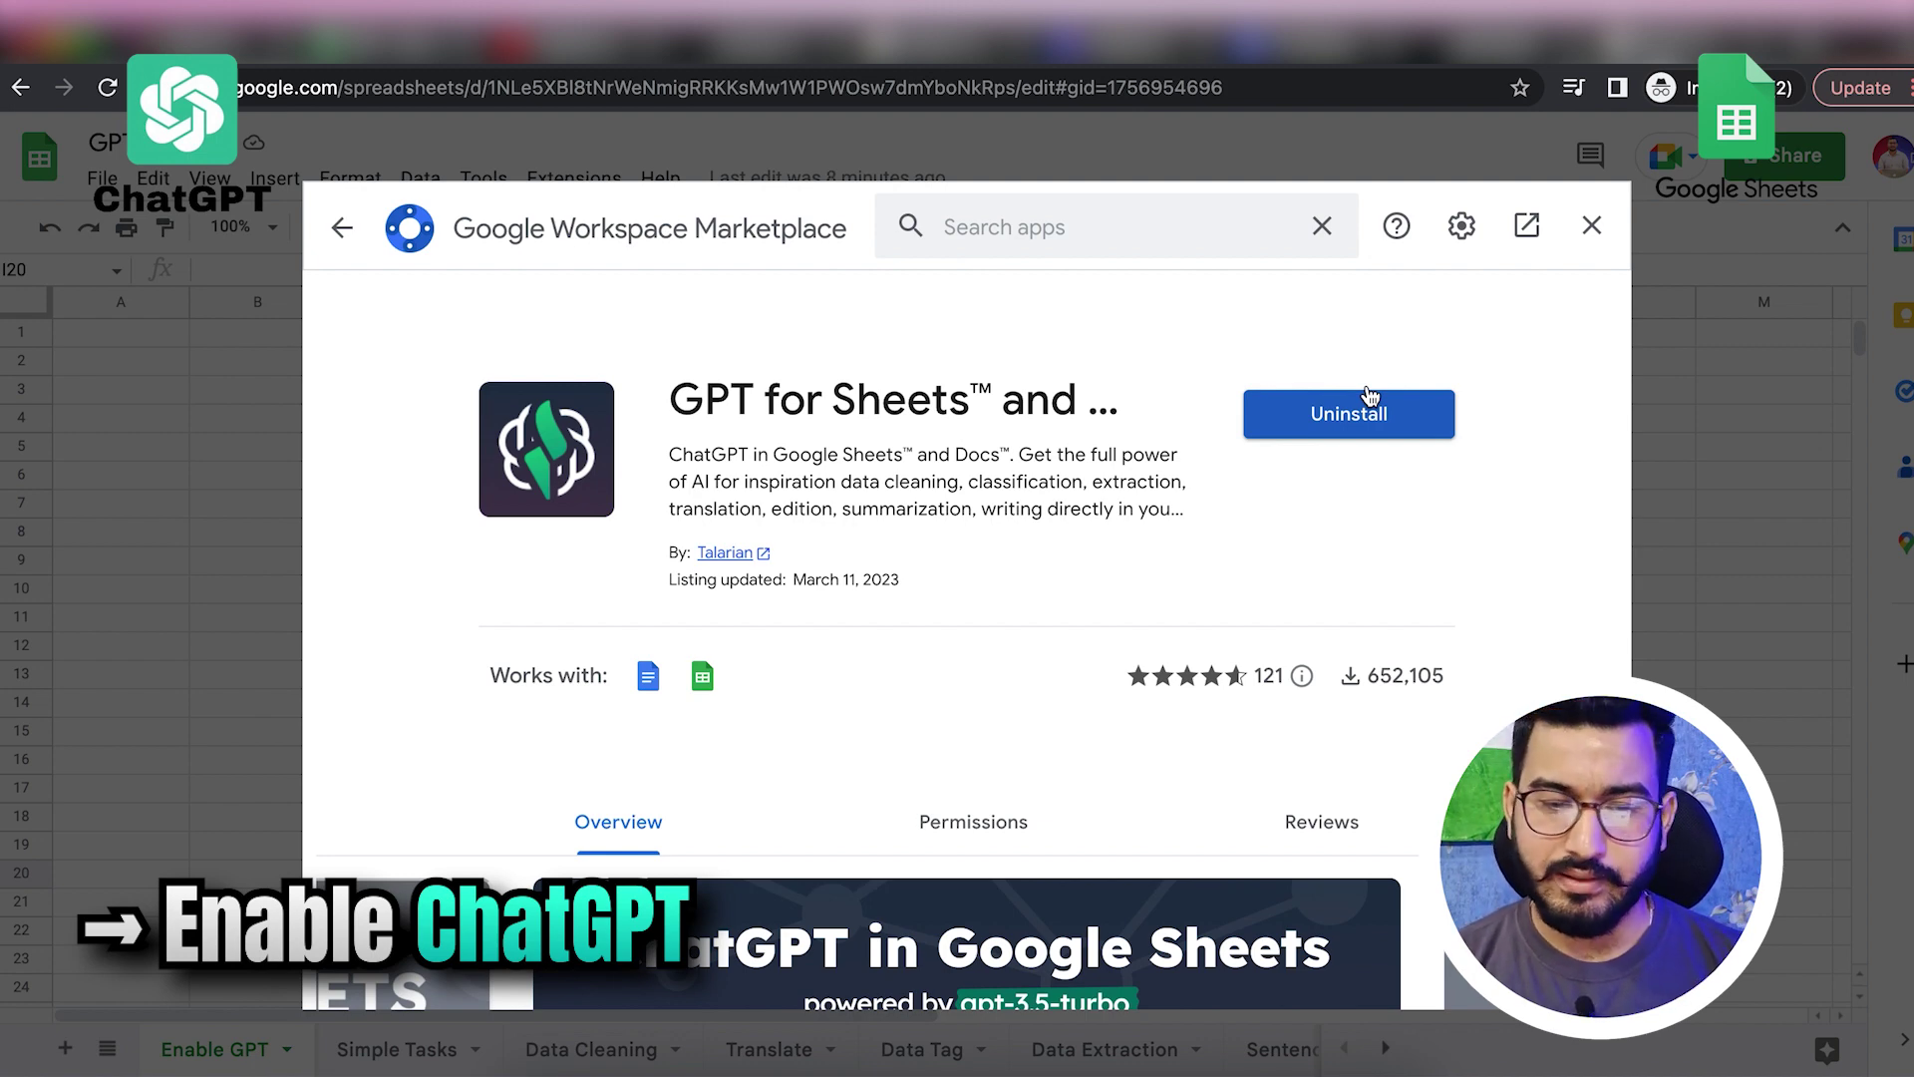
Step: Close the Marketplace listing, open GPT for Sheets and Docs' Set API key dialog, then go to OpenAI
{"action": "left_click", "coordinate": [1592, 226]}
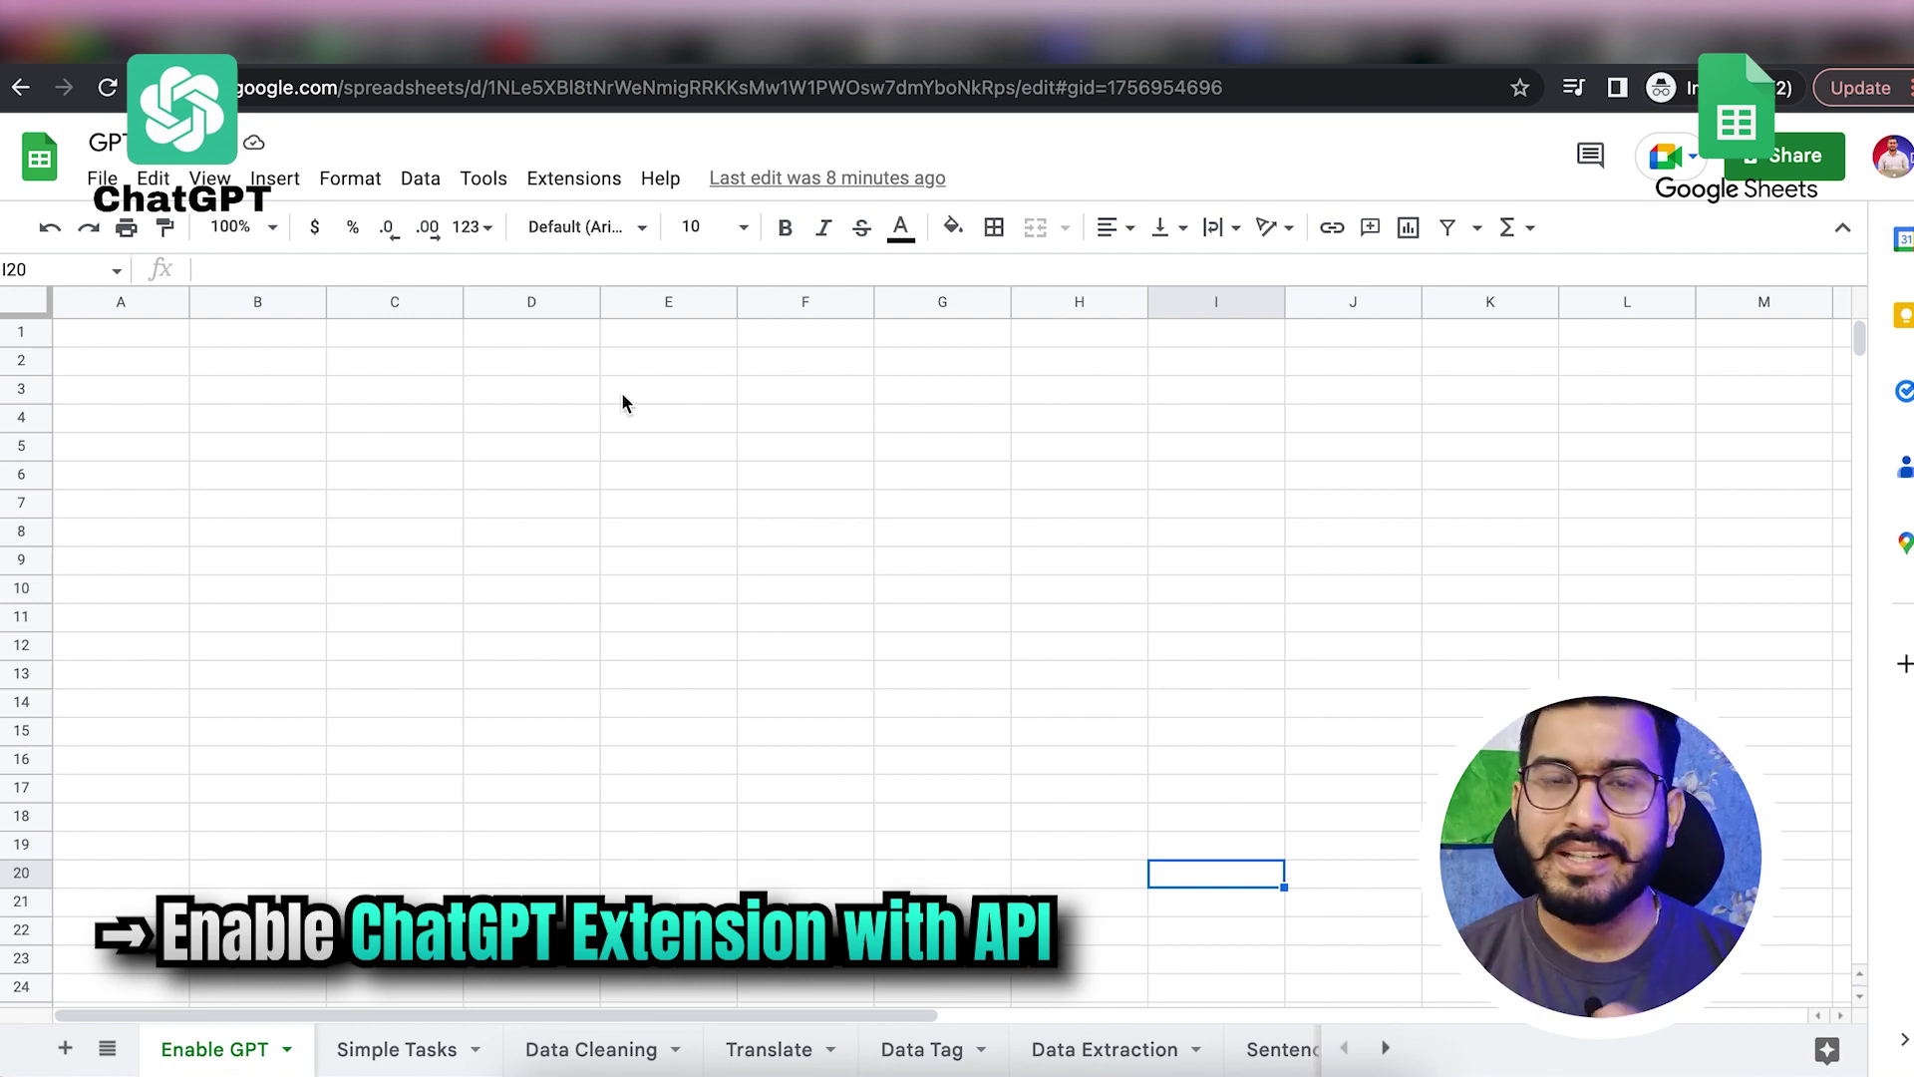
{"action": "left_click", "coordinate": [575, 178]}
{"action": "mouse_move", "coordinate": [648, 438]}
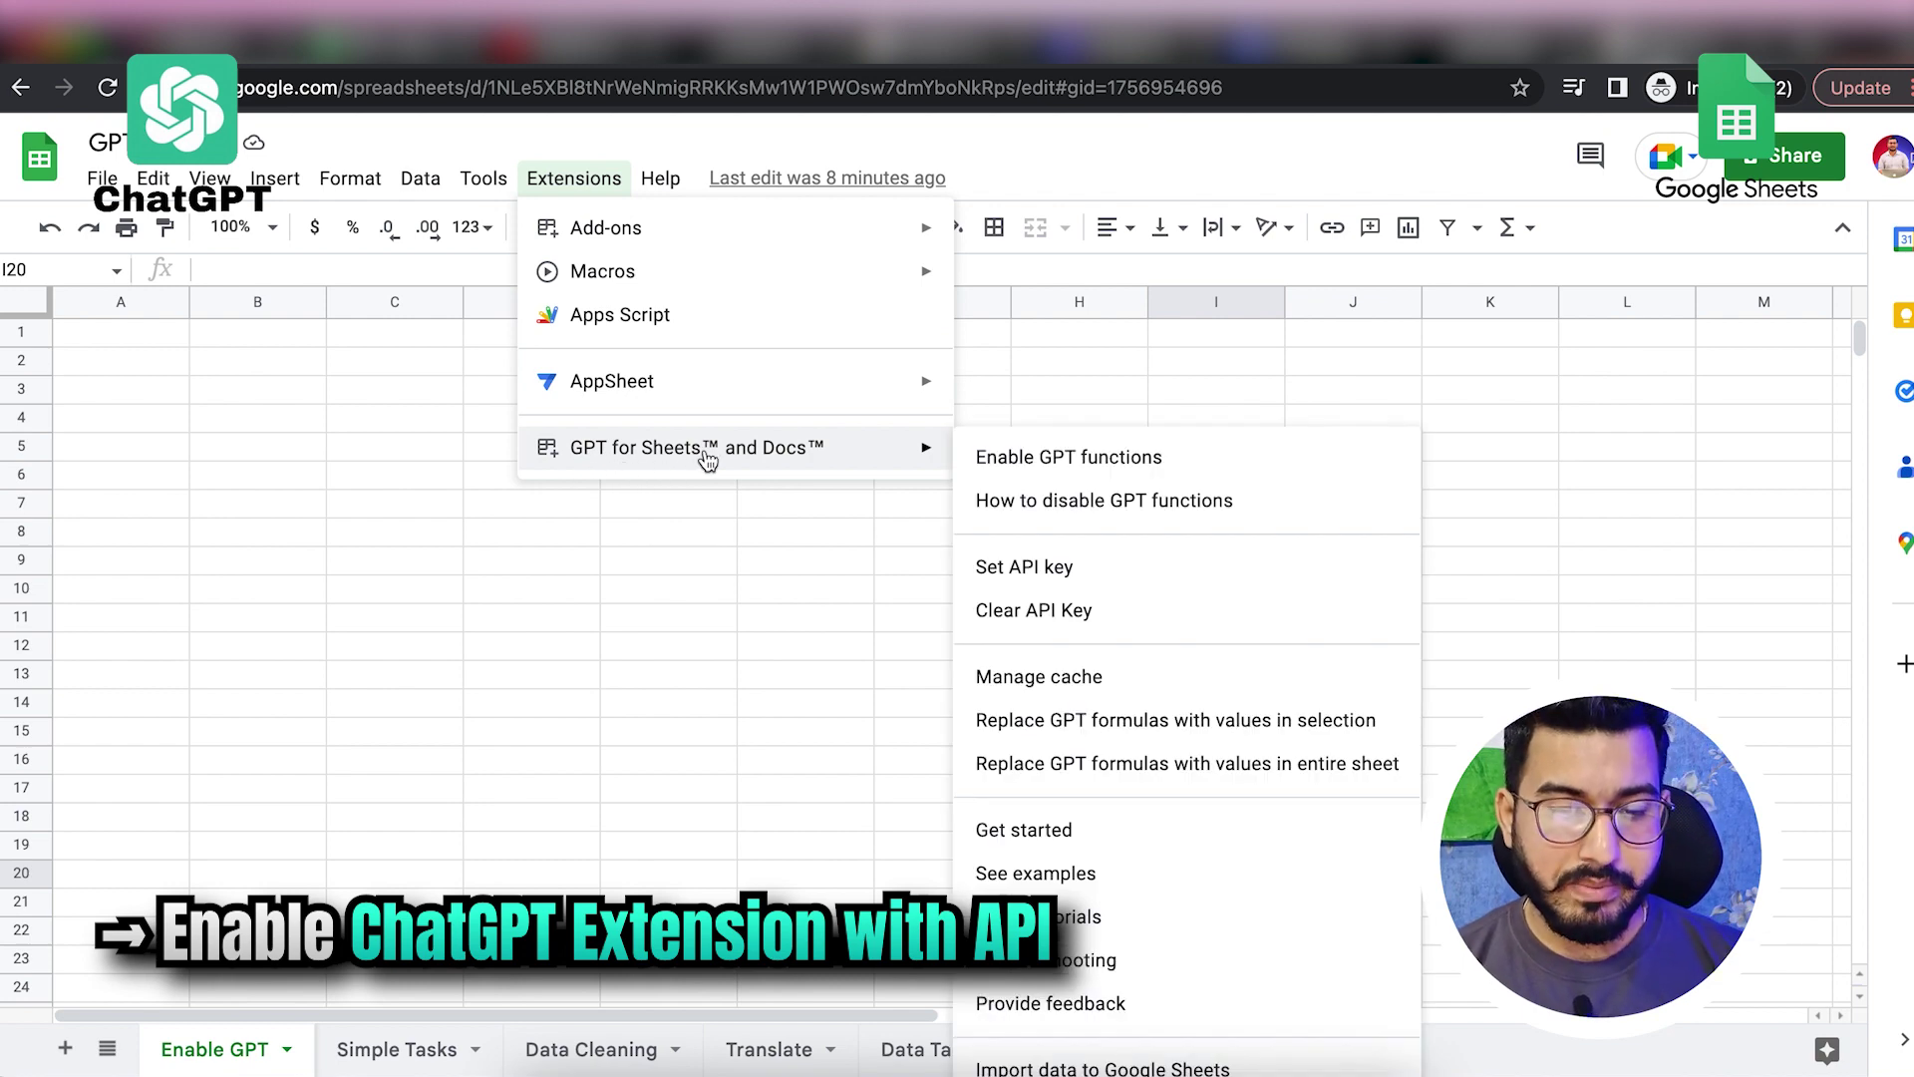
{"action": "left_click", "coordinate": [1040, 583]}
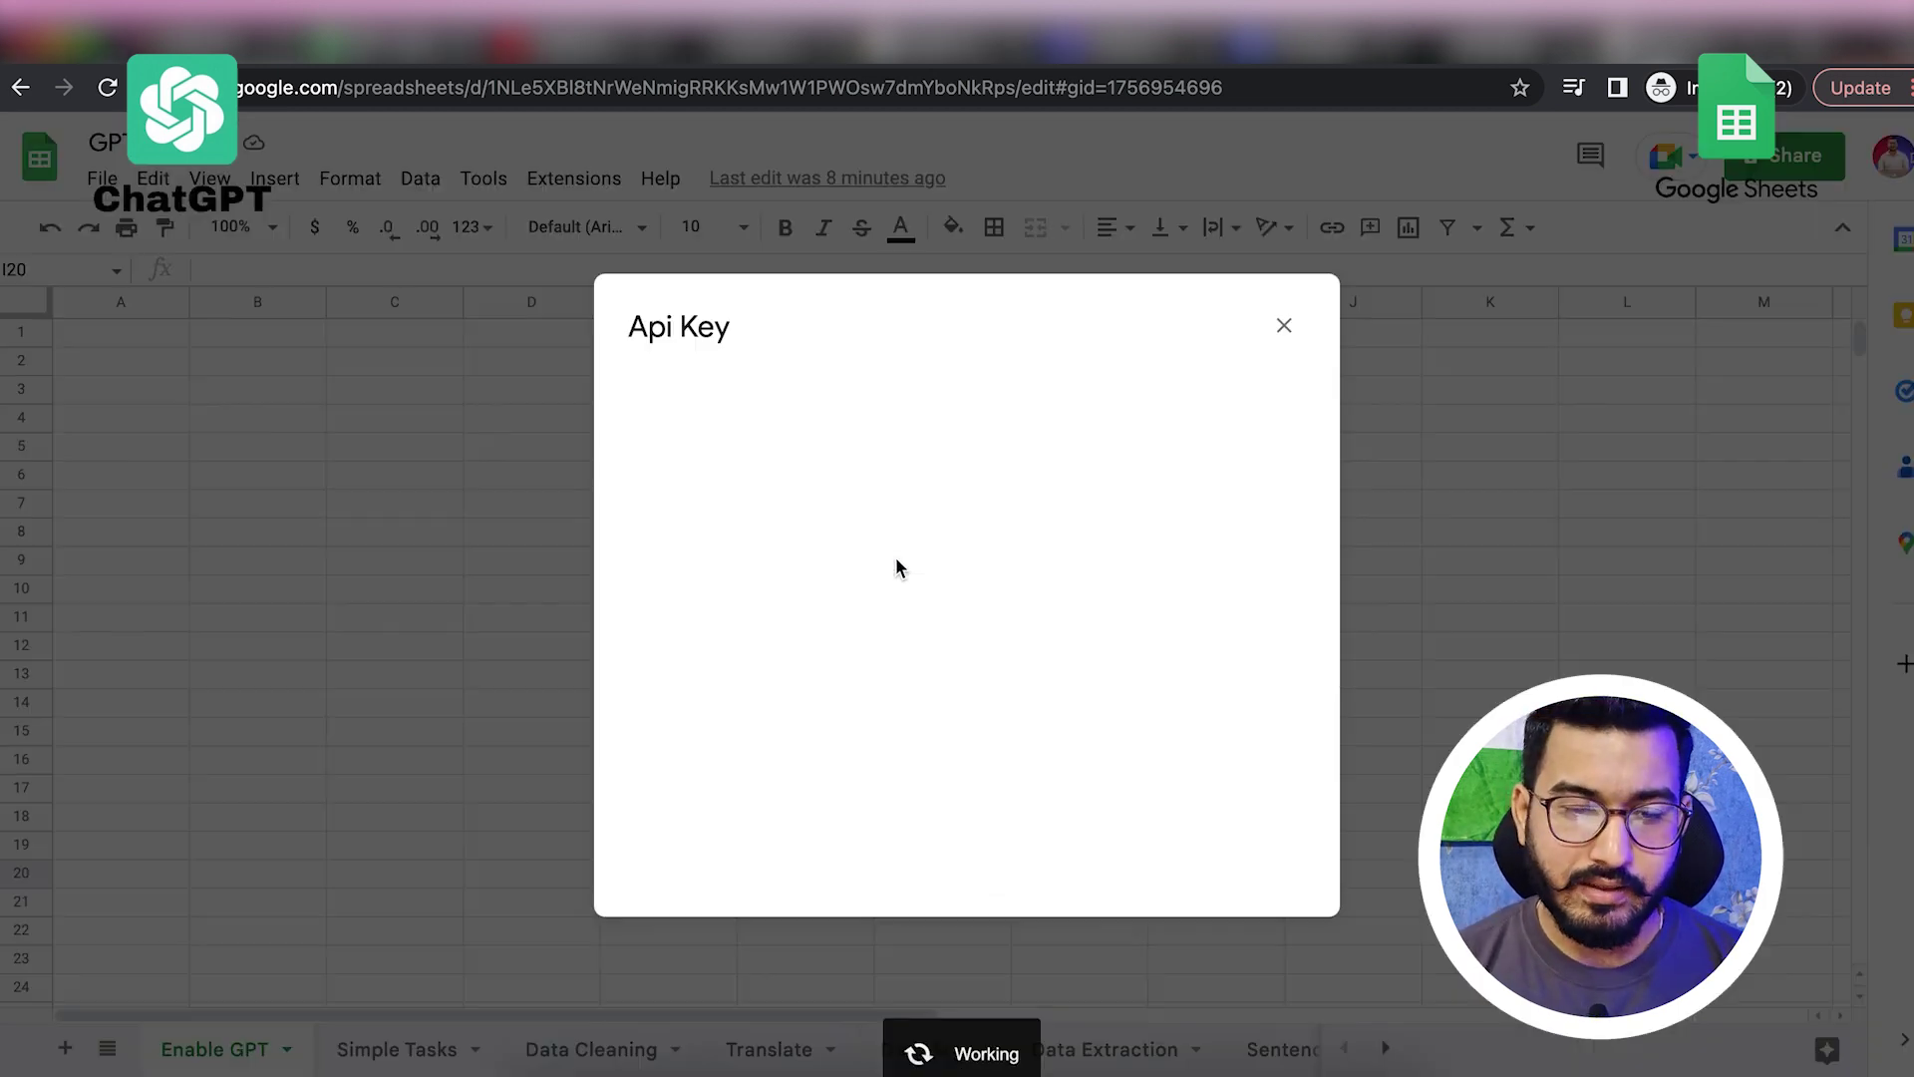
{"action": "left_click", "coordinate": [753, 45]}
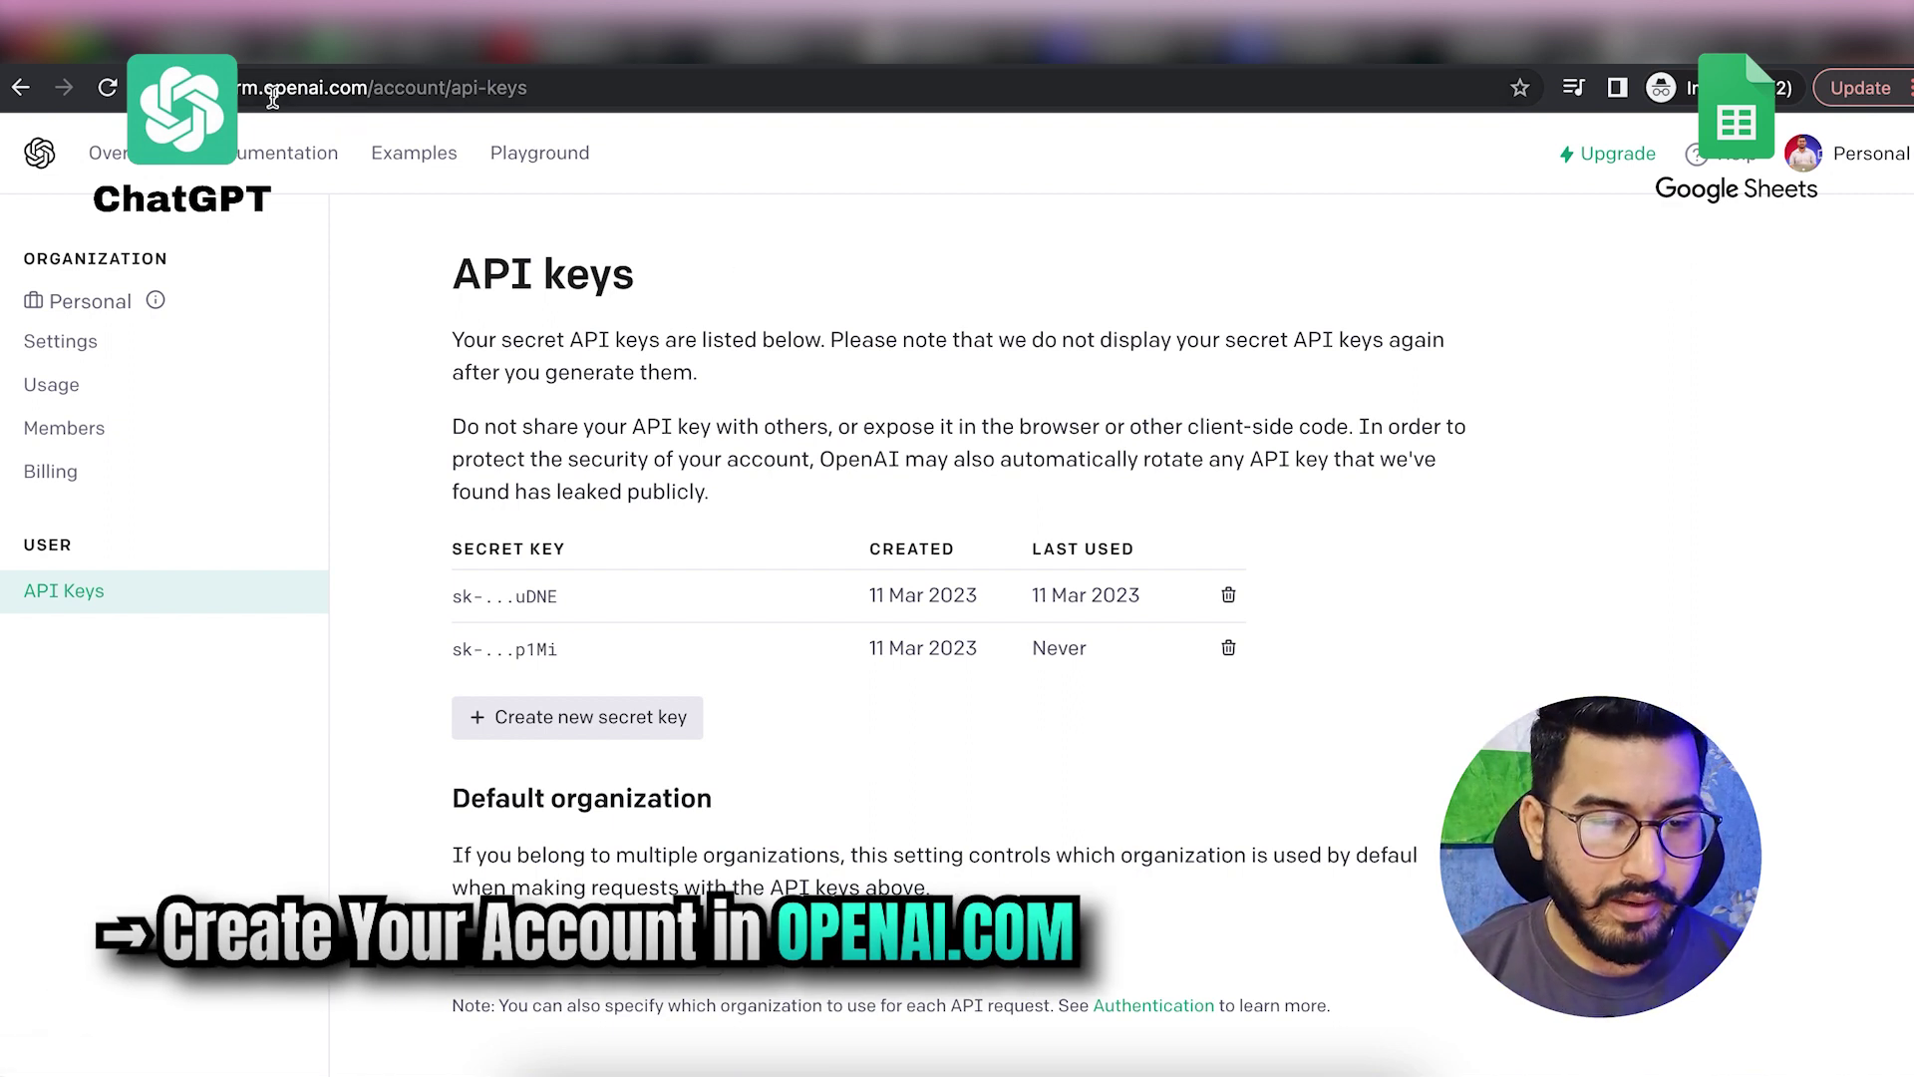
Step: Generate and copy a new OpenAI secret key, then return to the Sheets API key dialog
{"action": "left_click_drag", "start_coordinate": [264, 90], "coordinate": [367, 92]}
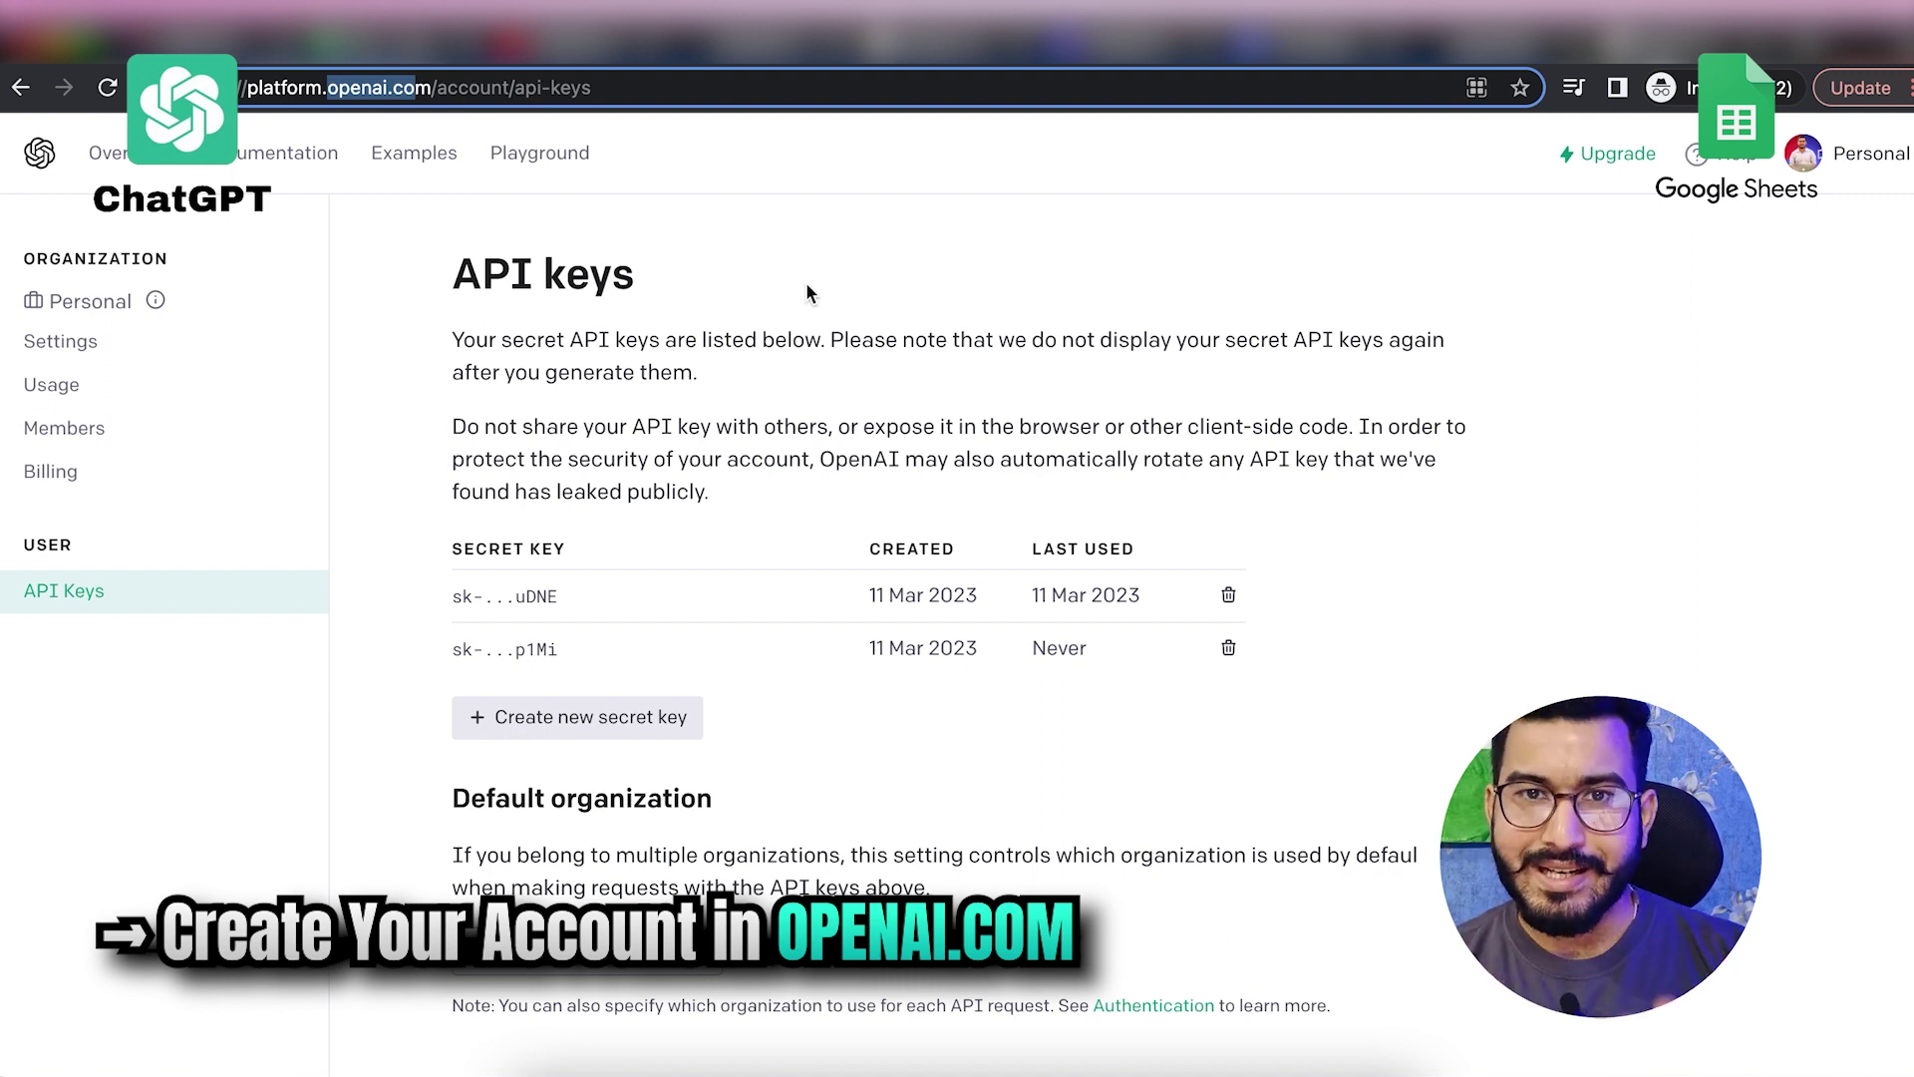
{"action": "left_click", "coordinate": [1857, 160]}
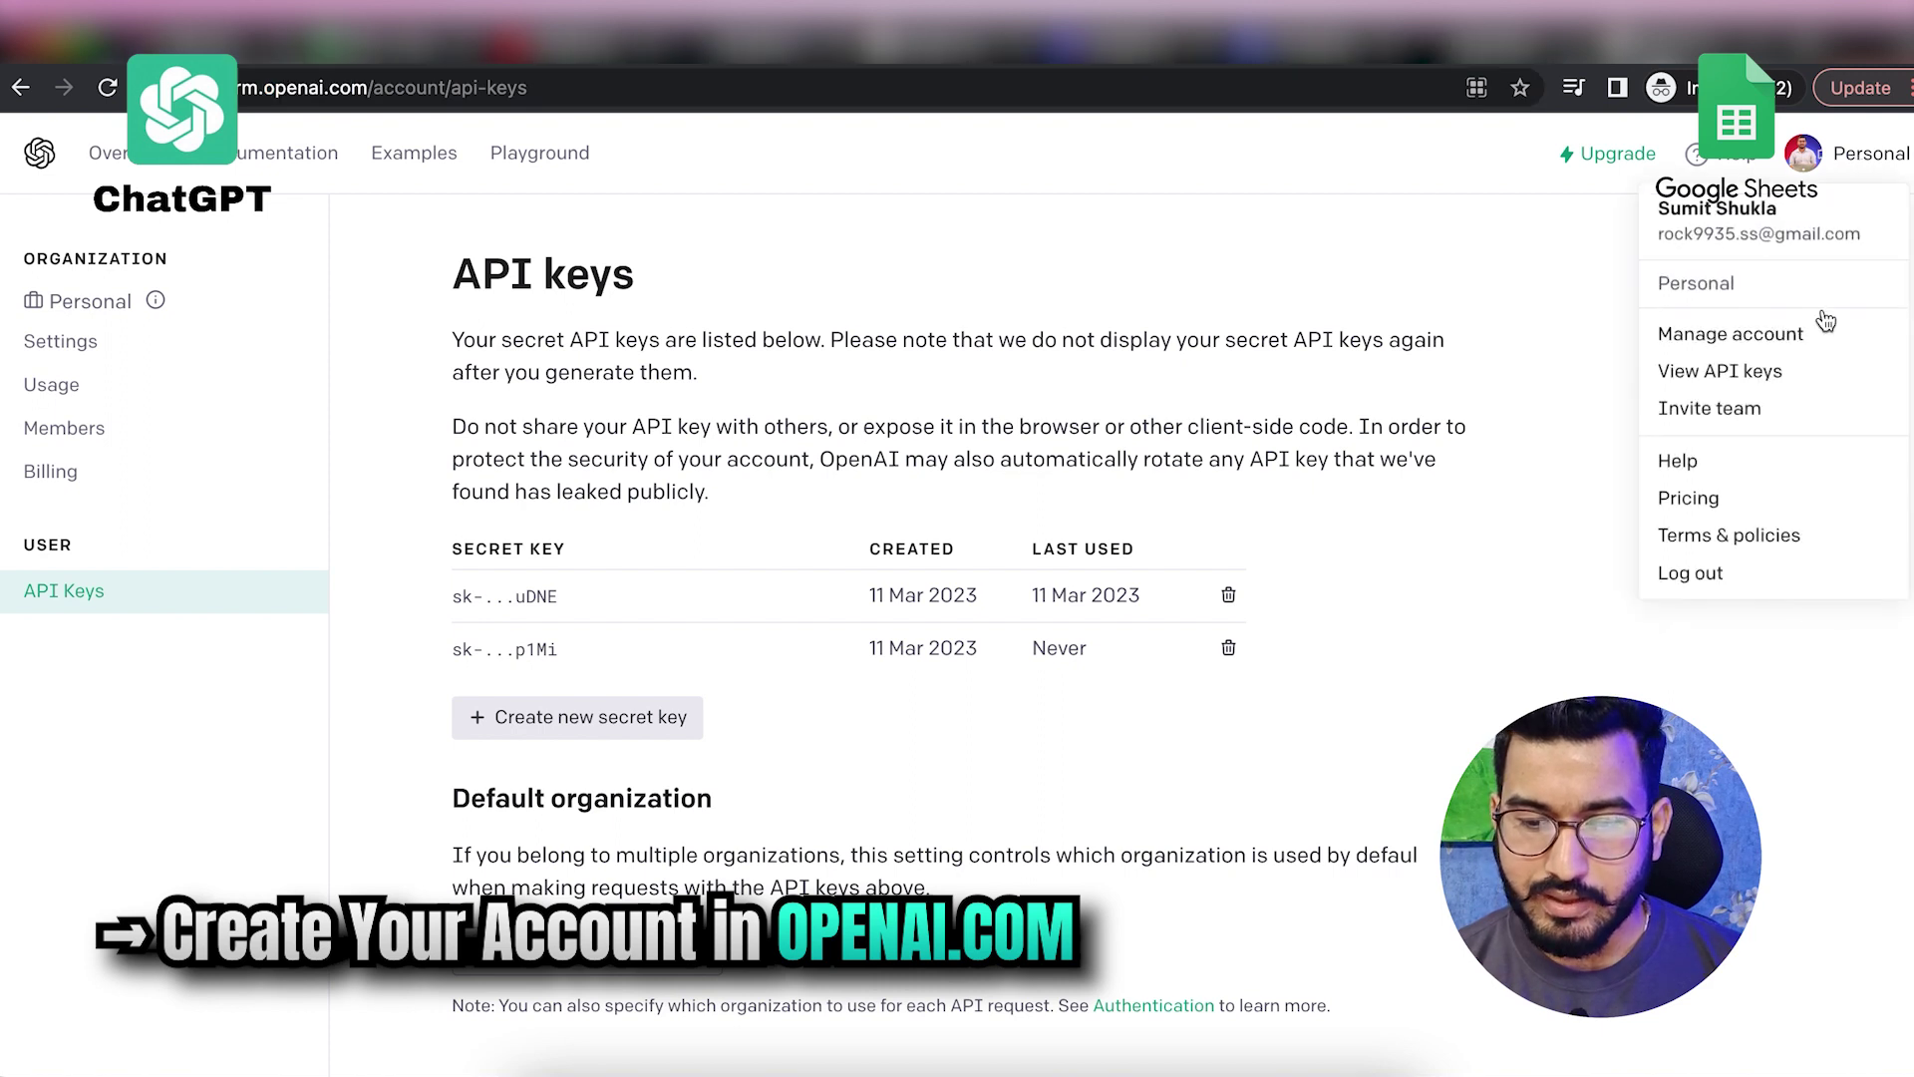
{"action": "left_click", "coordinate": [1720, 373]}
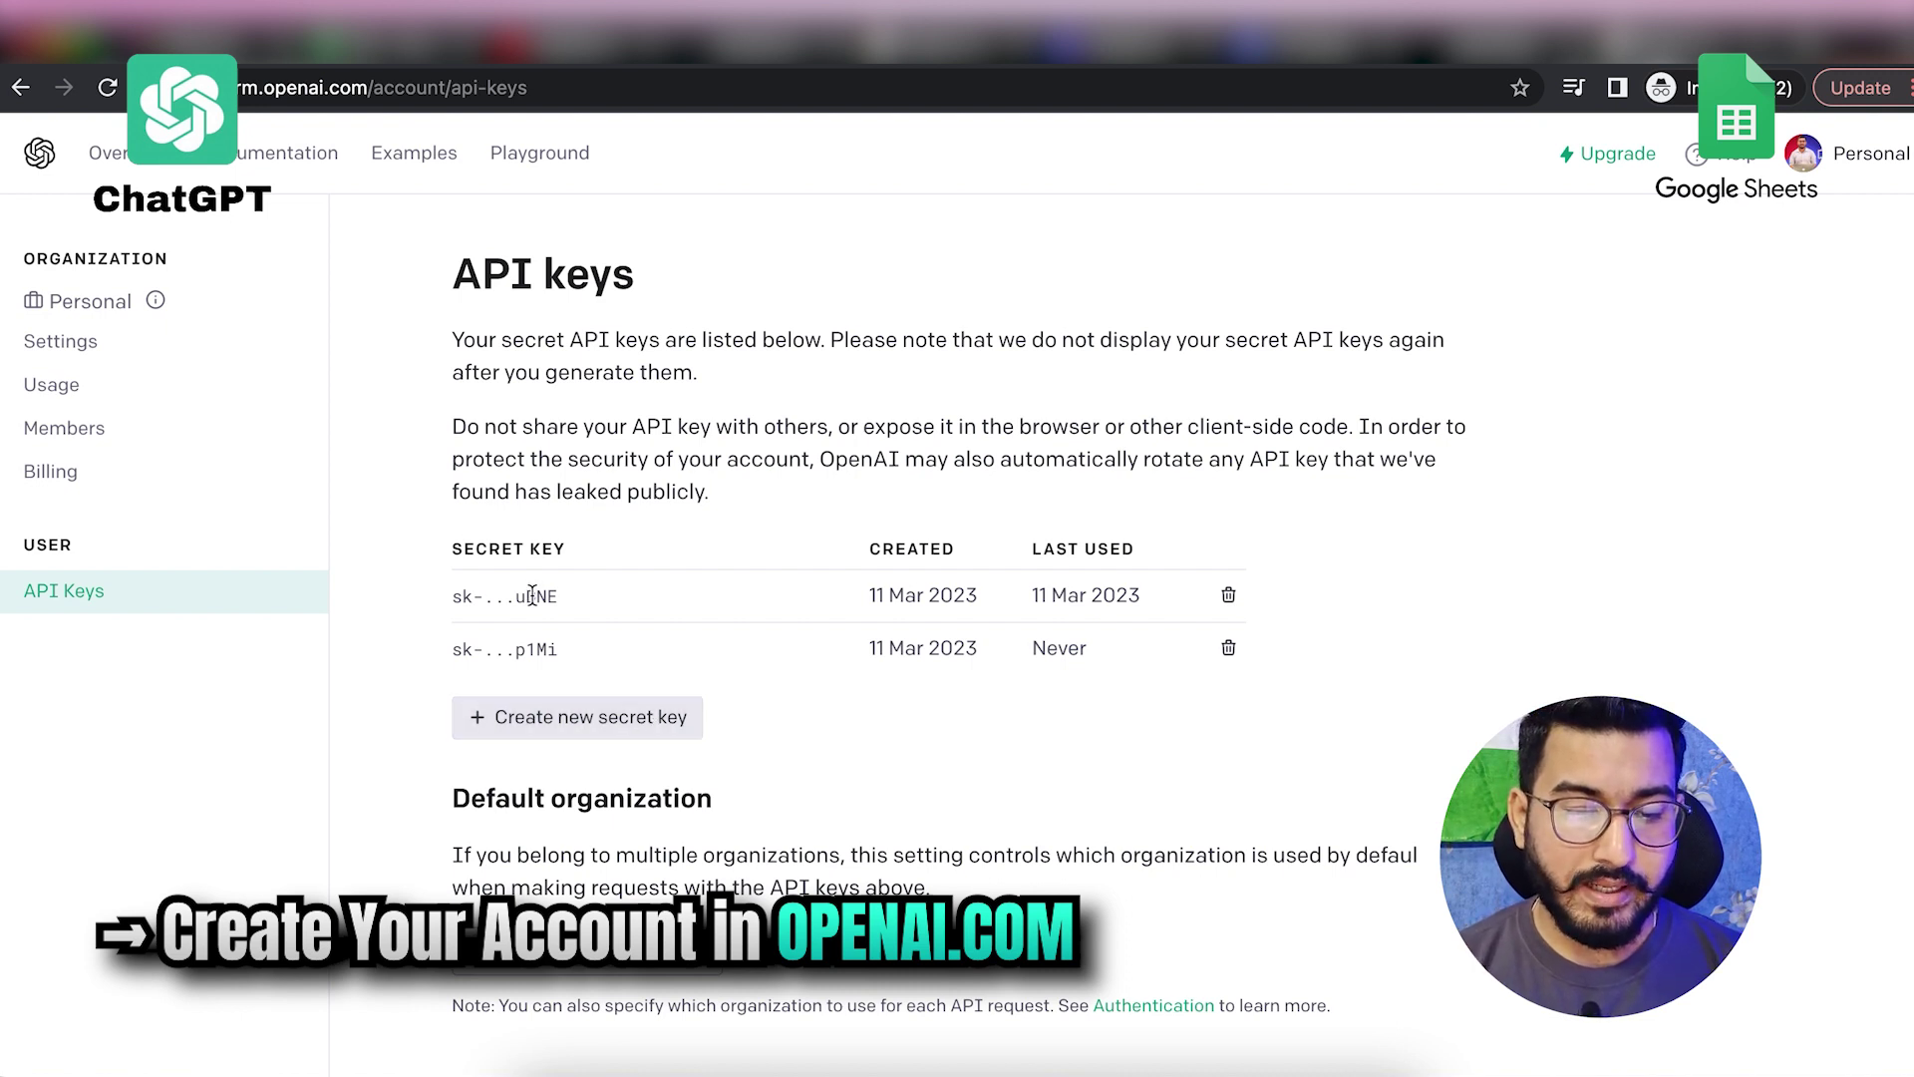
{"action": "left_click", "coordinate": [573, 718]}
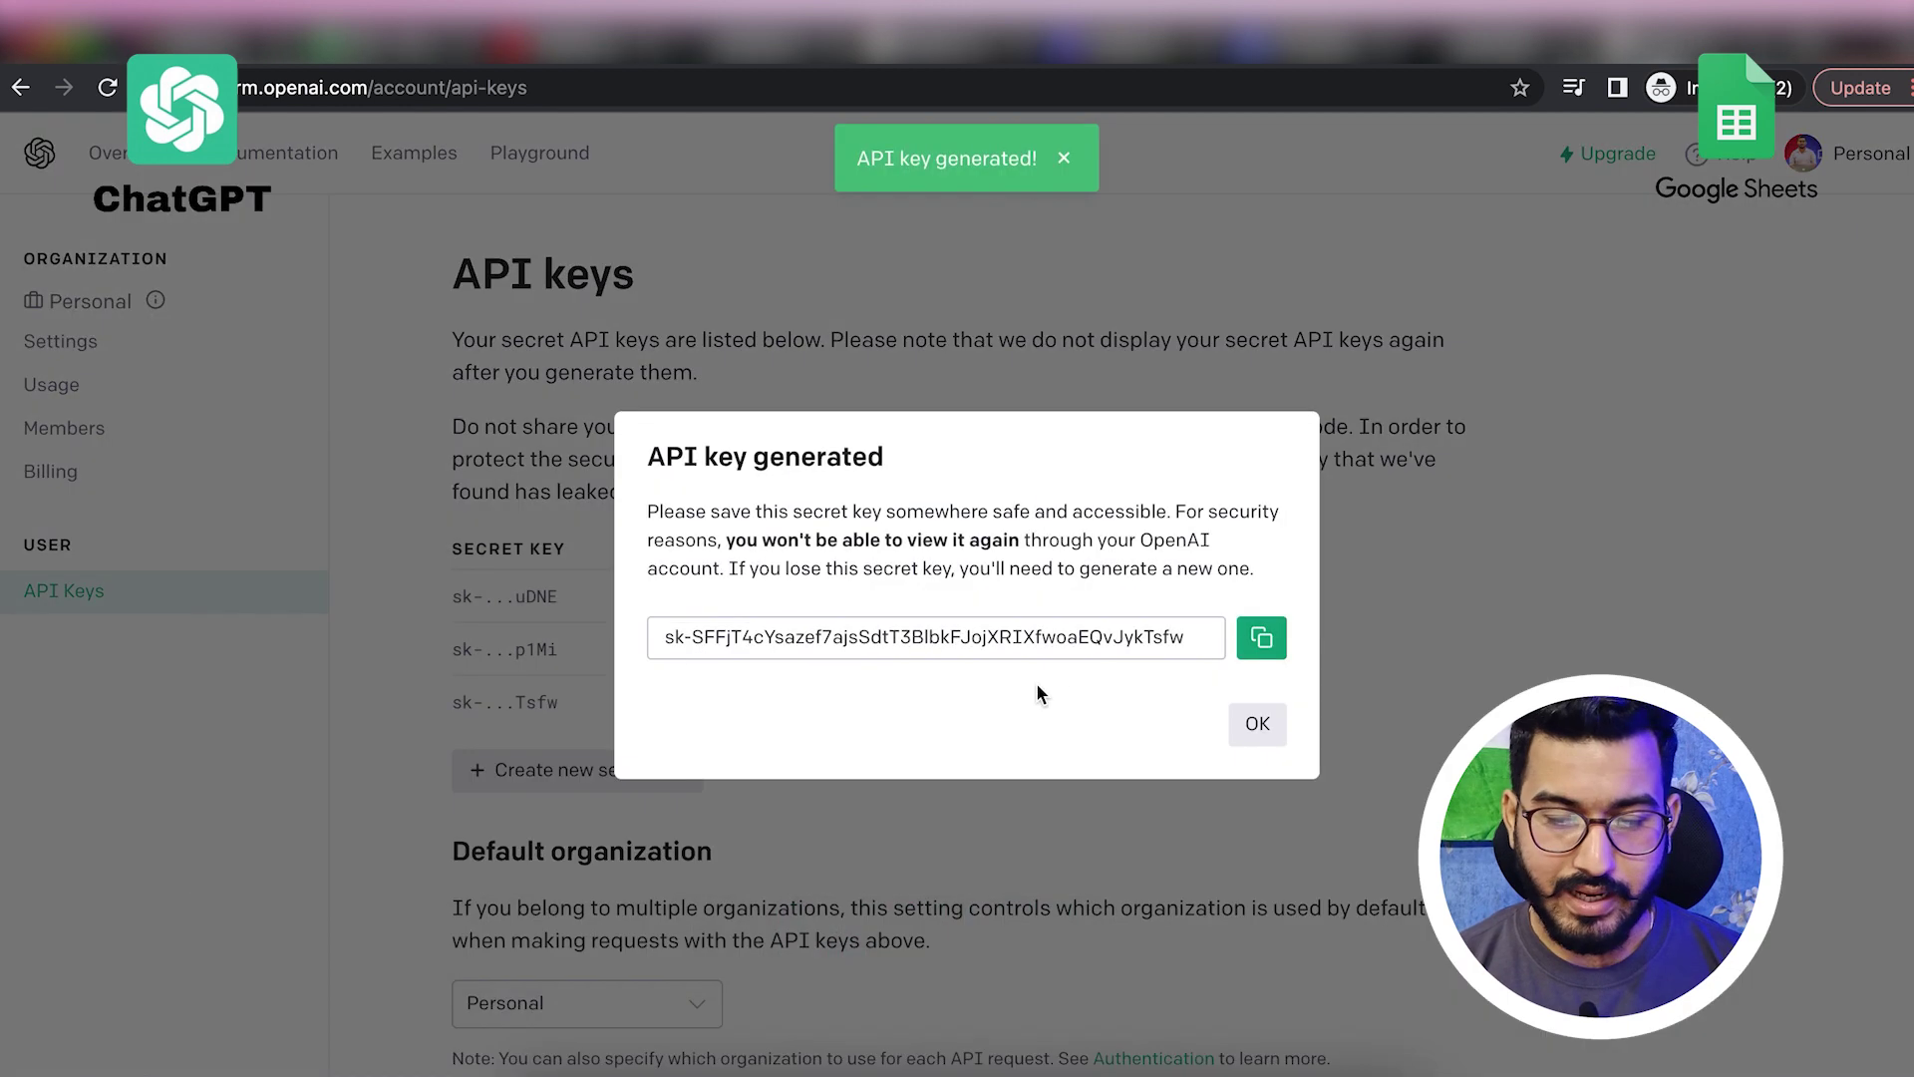
{"action": "left_click", "coordinate": [1261, 638]}
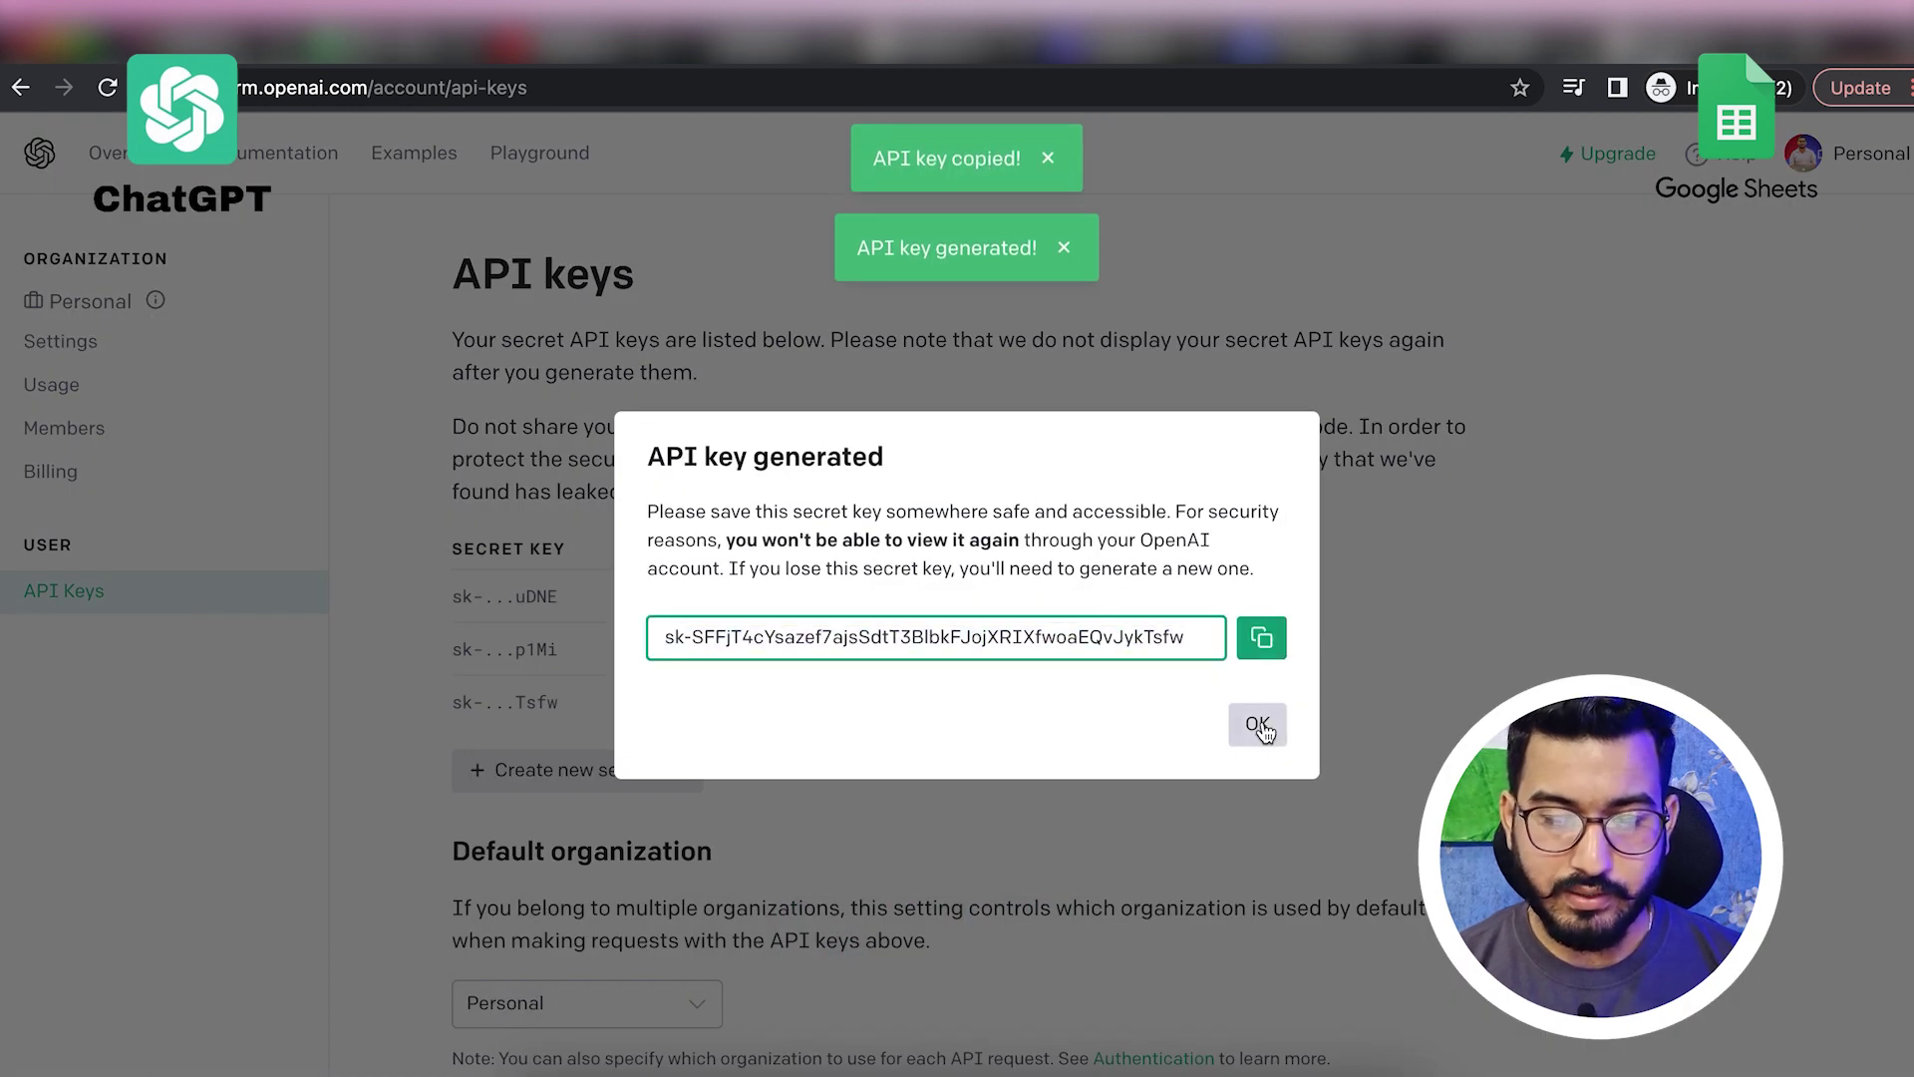
{"action": "left_click", "coordinate": [1257, 724]}
{"action": "left_click", "coordinate": [395, 50]}
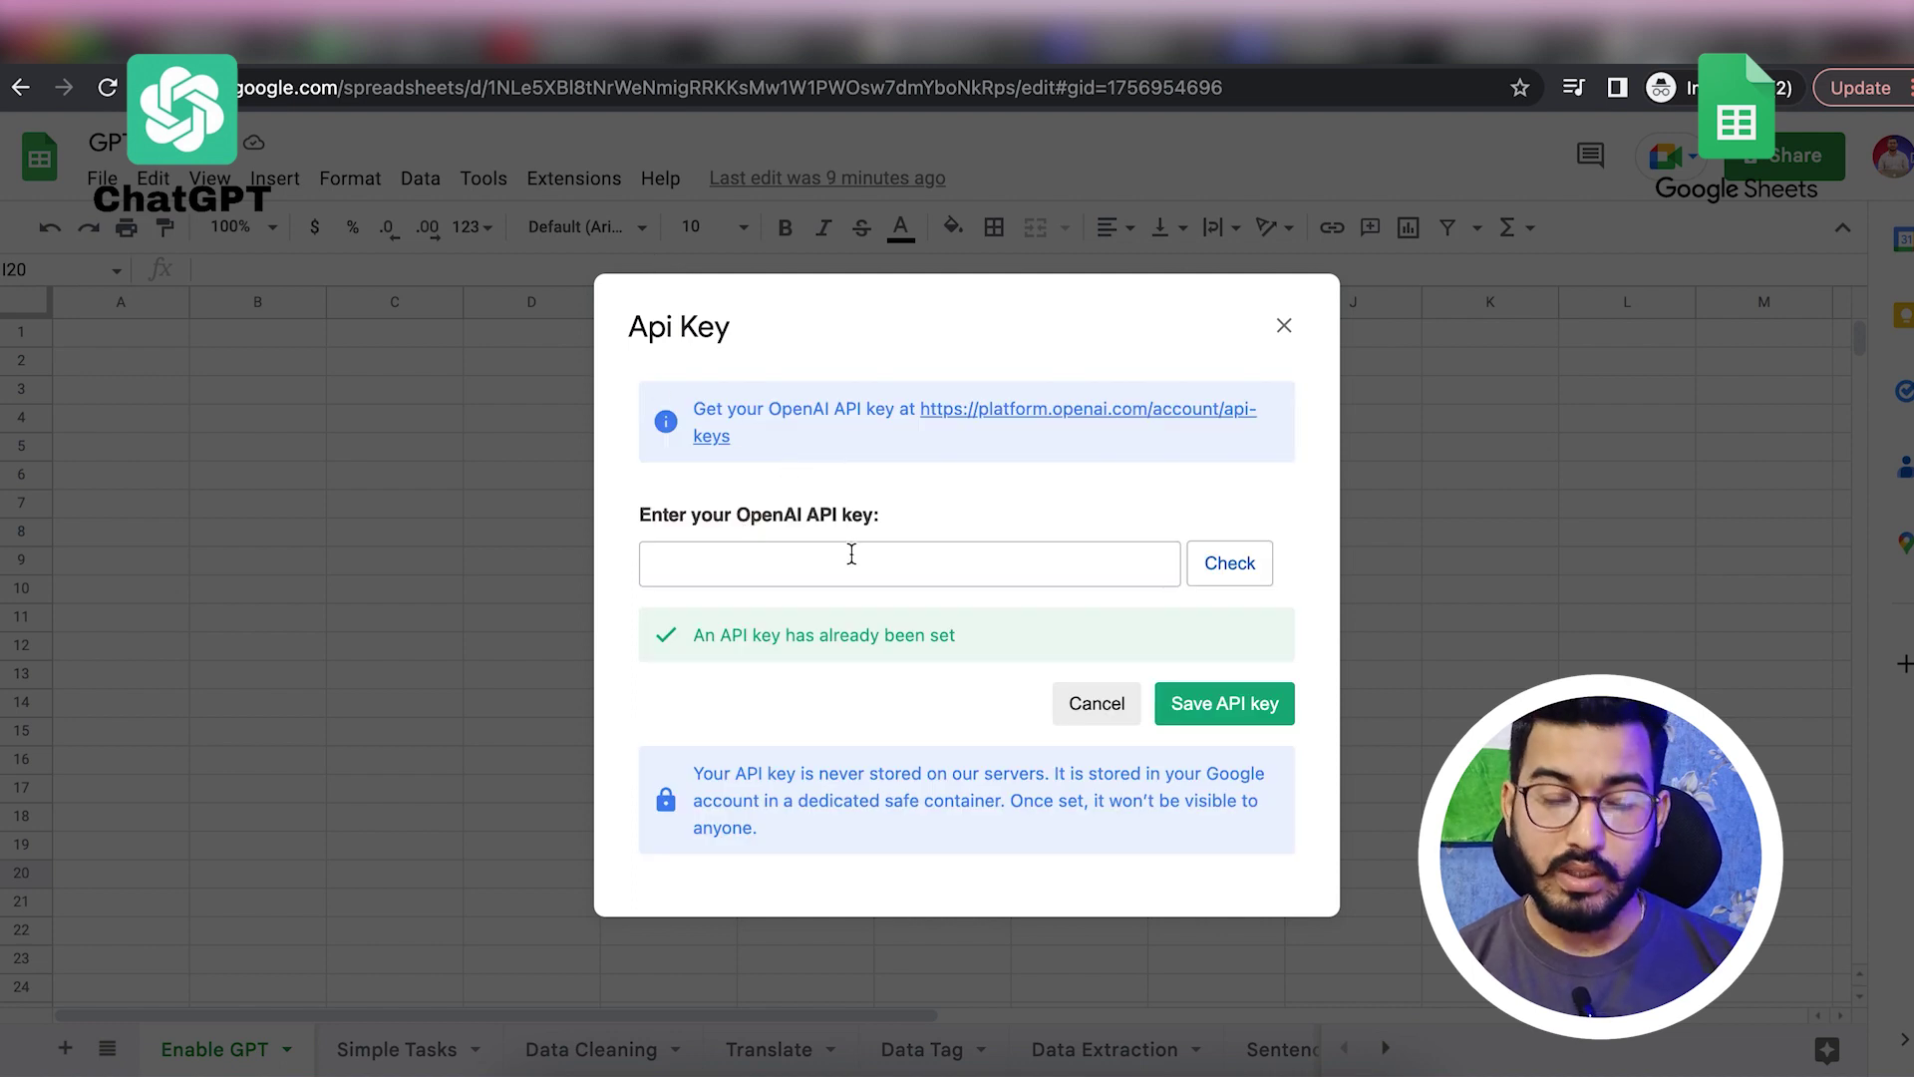
Step: Enter the copied OpenAI key in the API key field and move to the Simple Tasks examples
{"action": "left_click", "coordinate": [826, 558]}
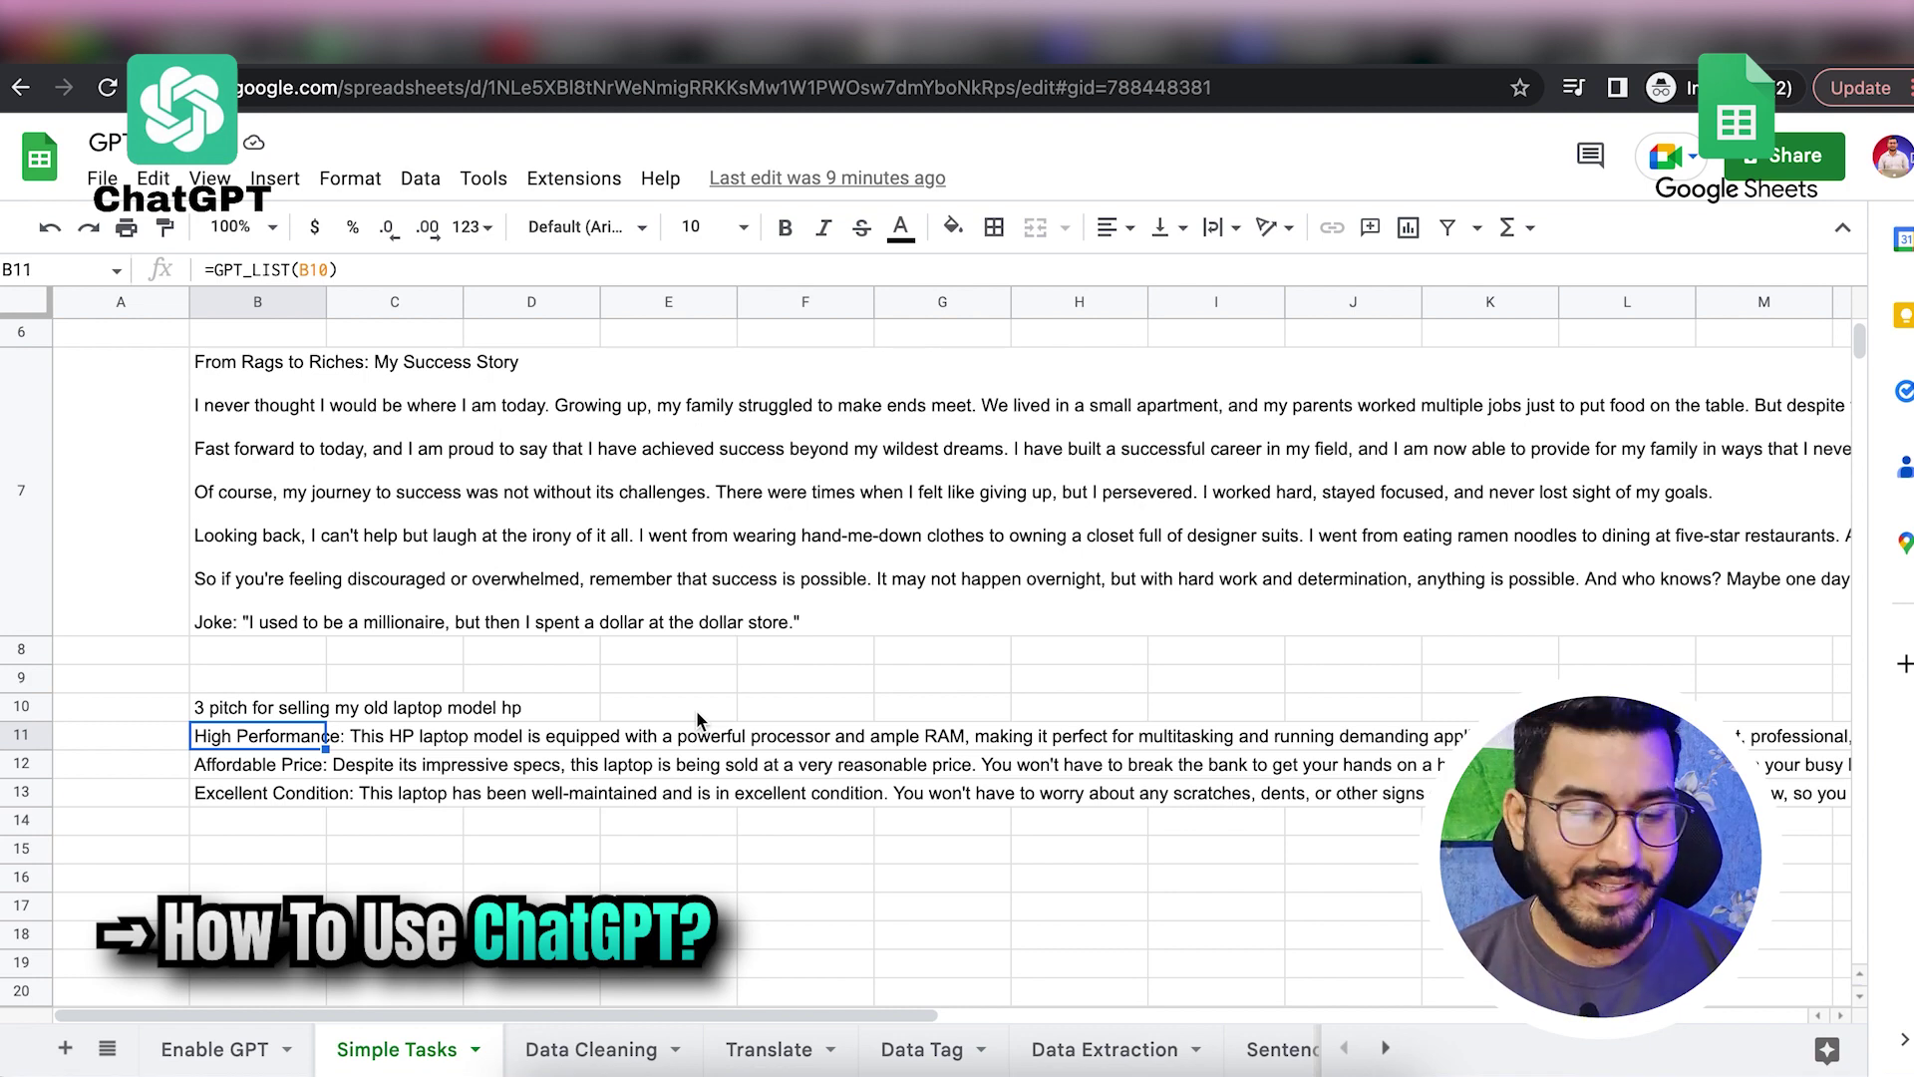
{"action": "scroll", "coordinate": [427, 784], "scroll_direction": "down", "scroll_amount": 5}
Step: In B17, enter a =GPT formula asking for a 200-word story of a waiter becoming a data scientist
{"action": "scroll", "coordinate": [339, 708], "scroll_direction": "up", "scroll_amount": 1}
{"action": "left_click", "coordinate": [273, 515]}
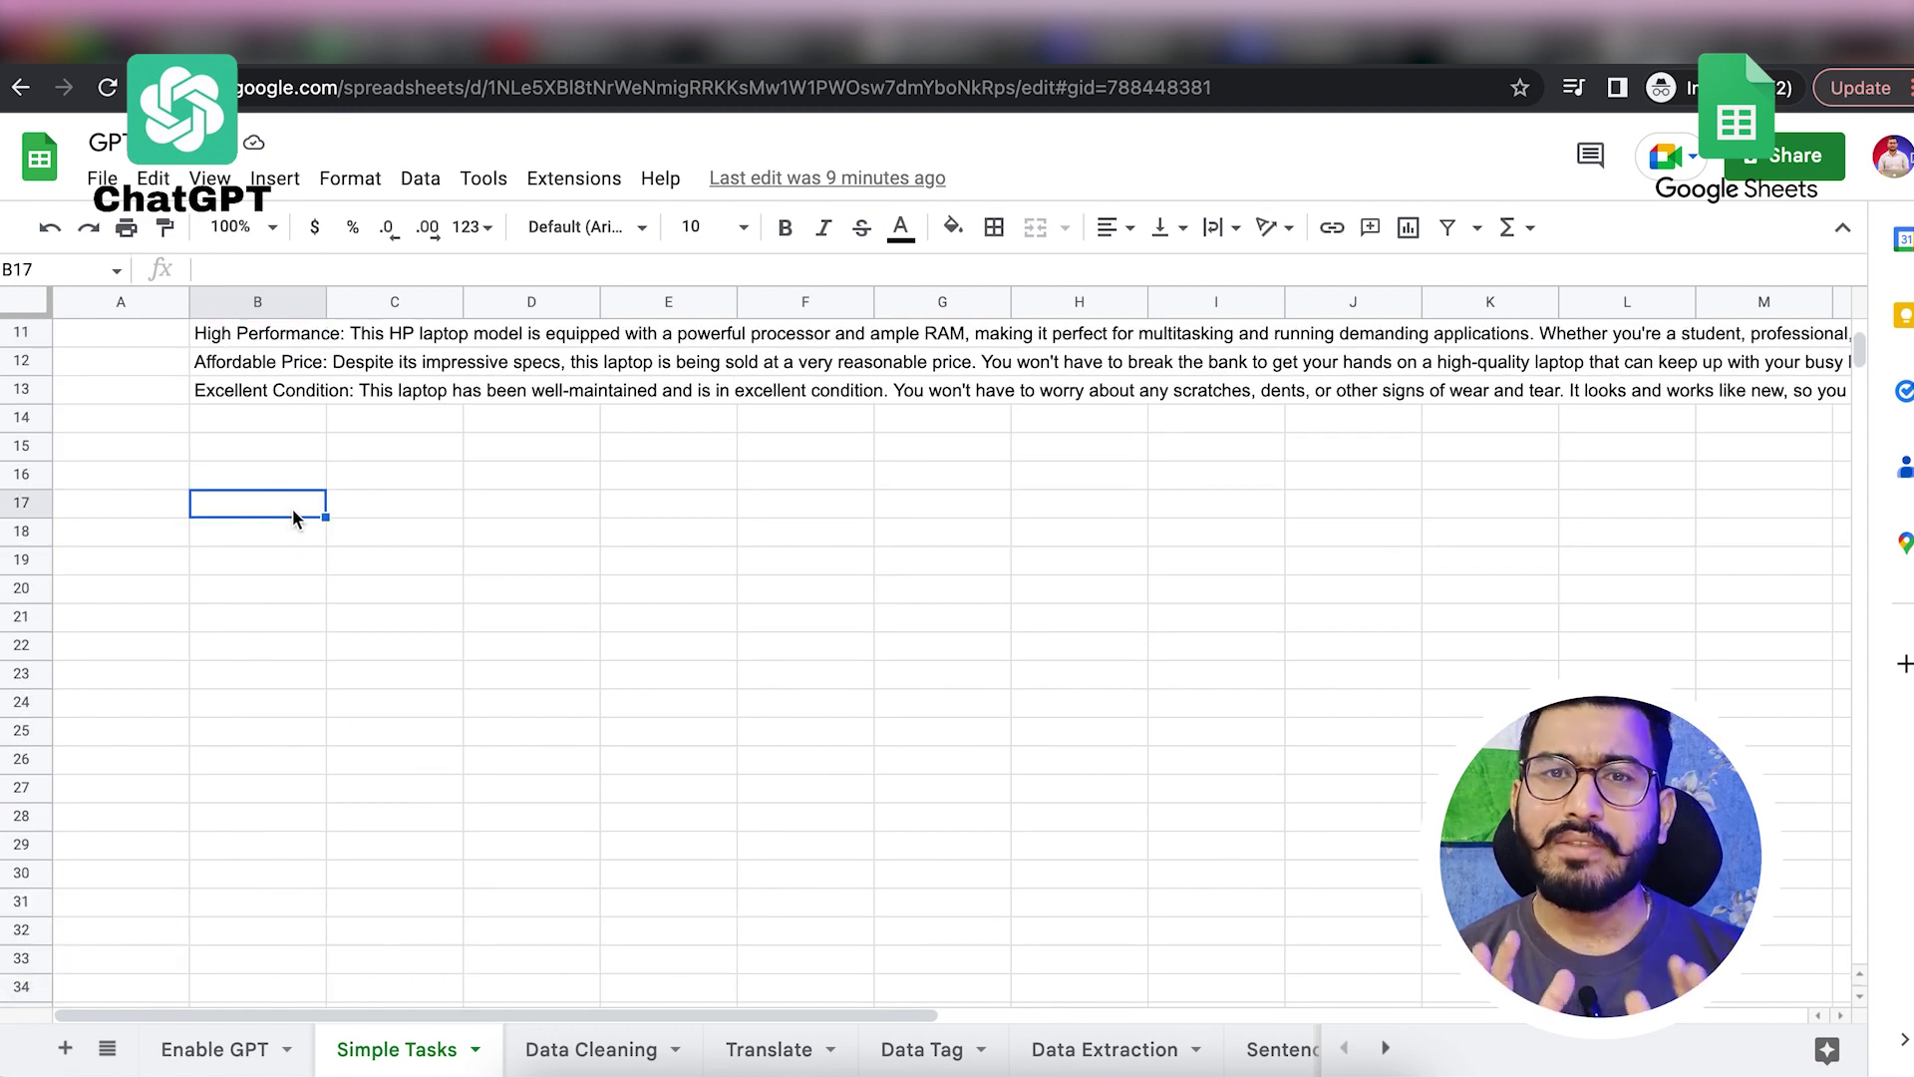
{"action": "type", "text": "="}
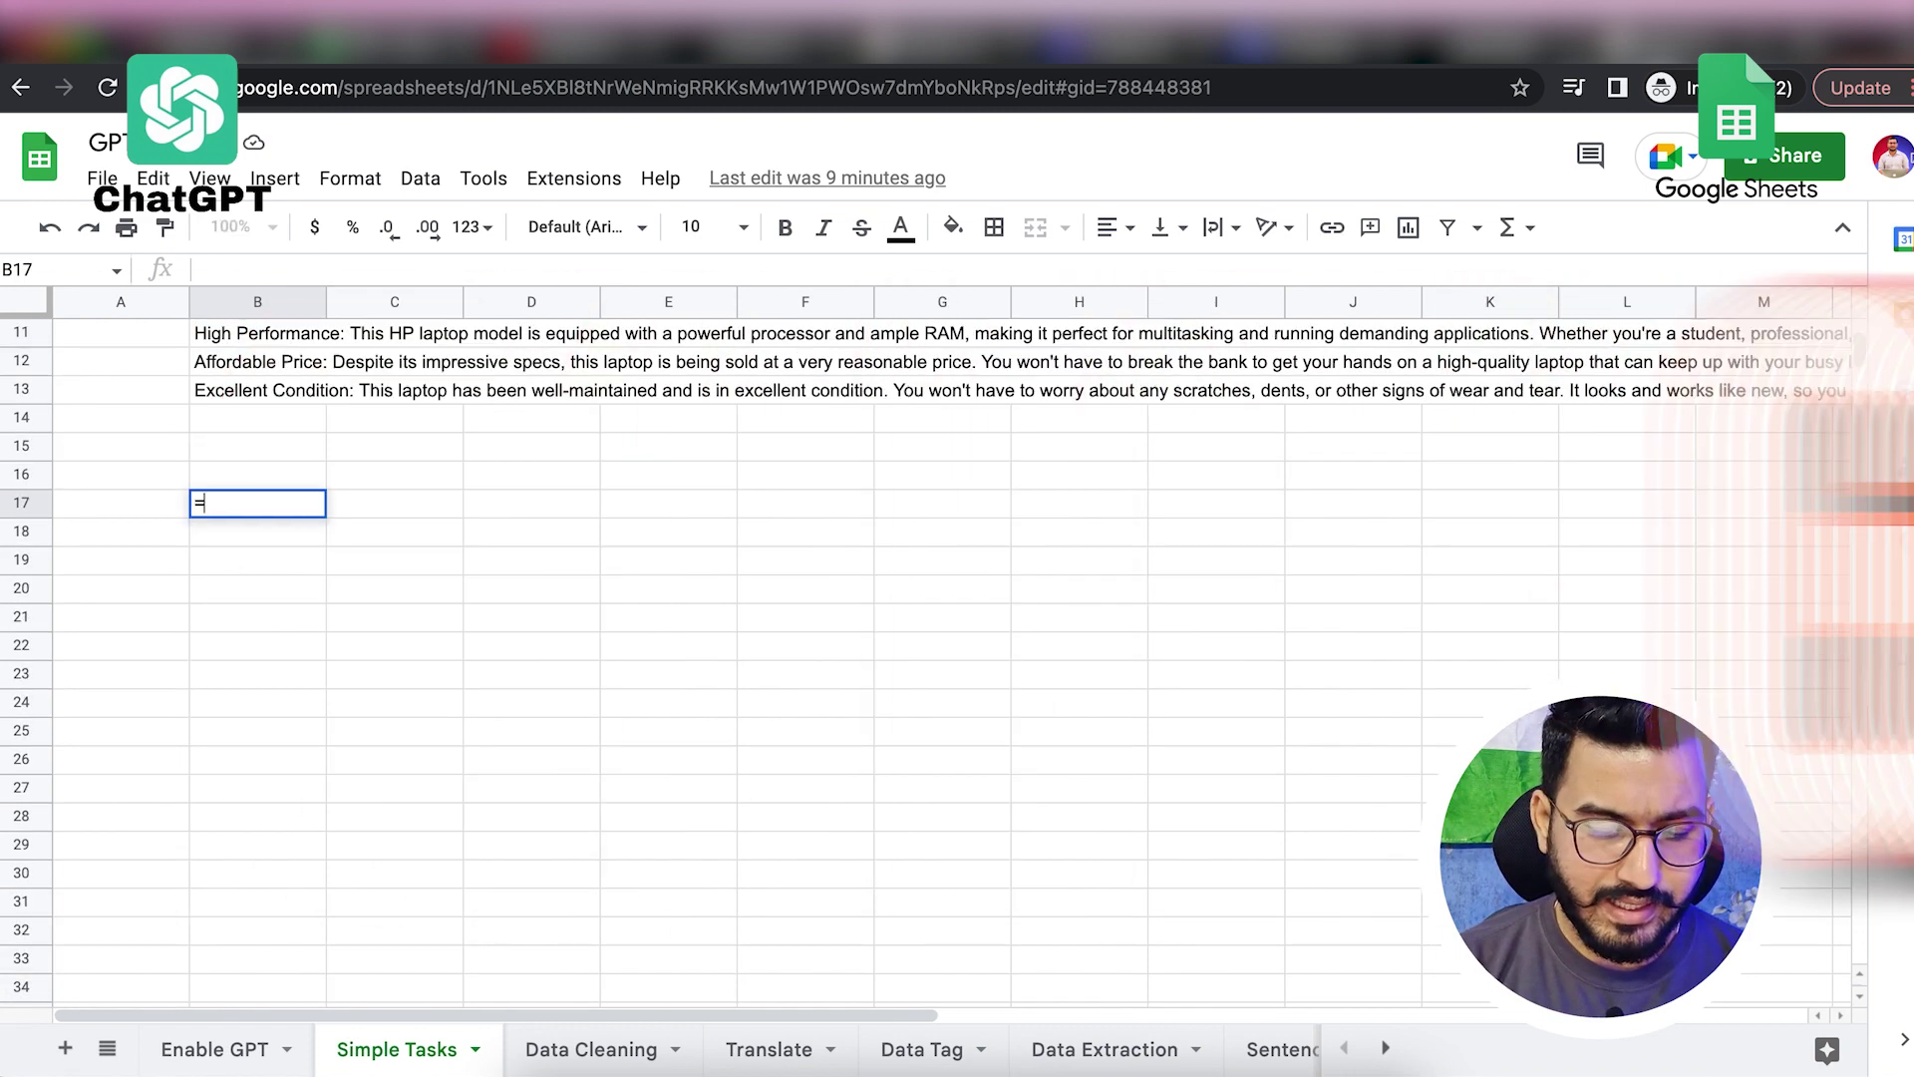
{"action": "type", "text": "GPT("}
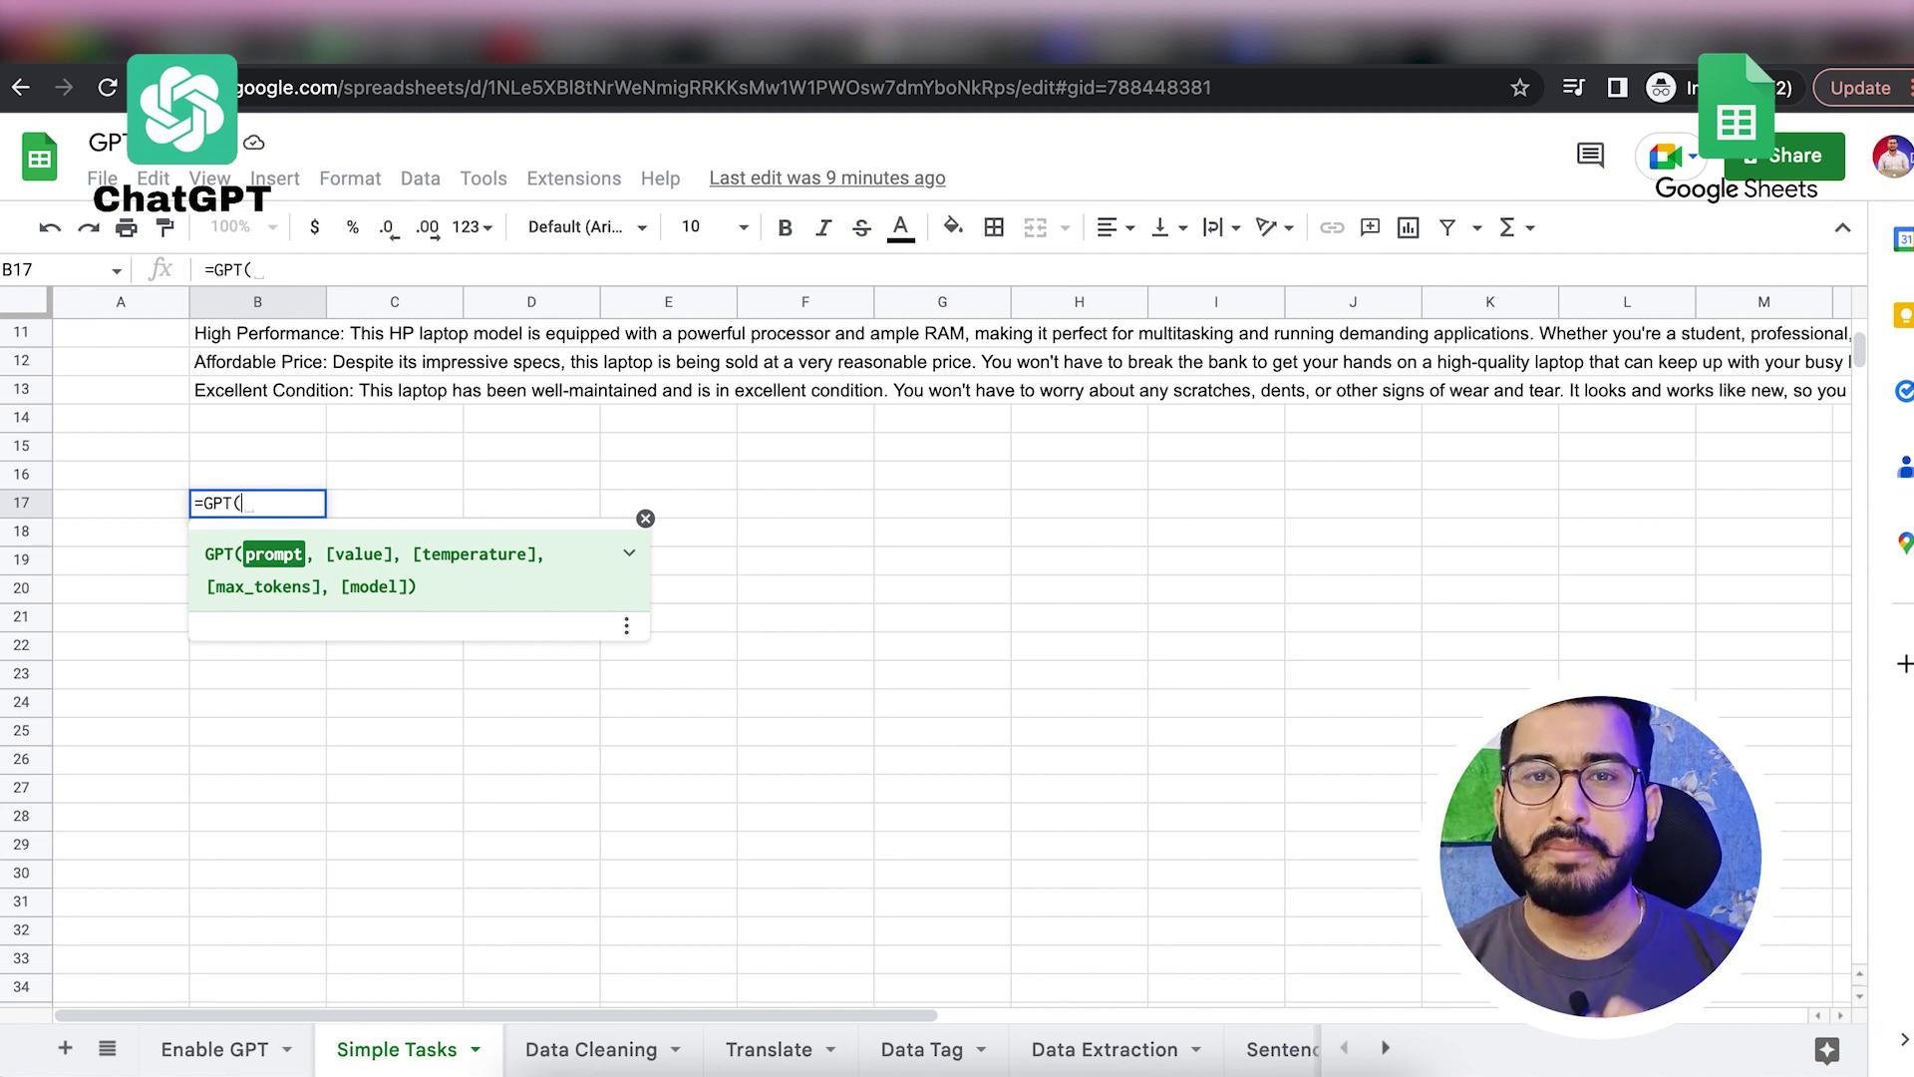
{"action": "type", "text": "\""}
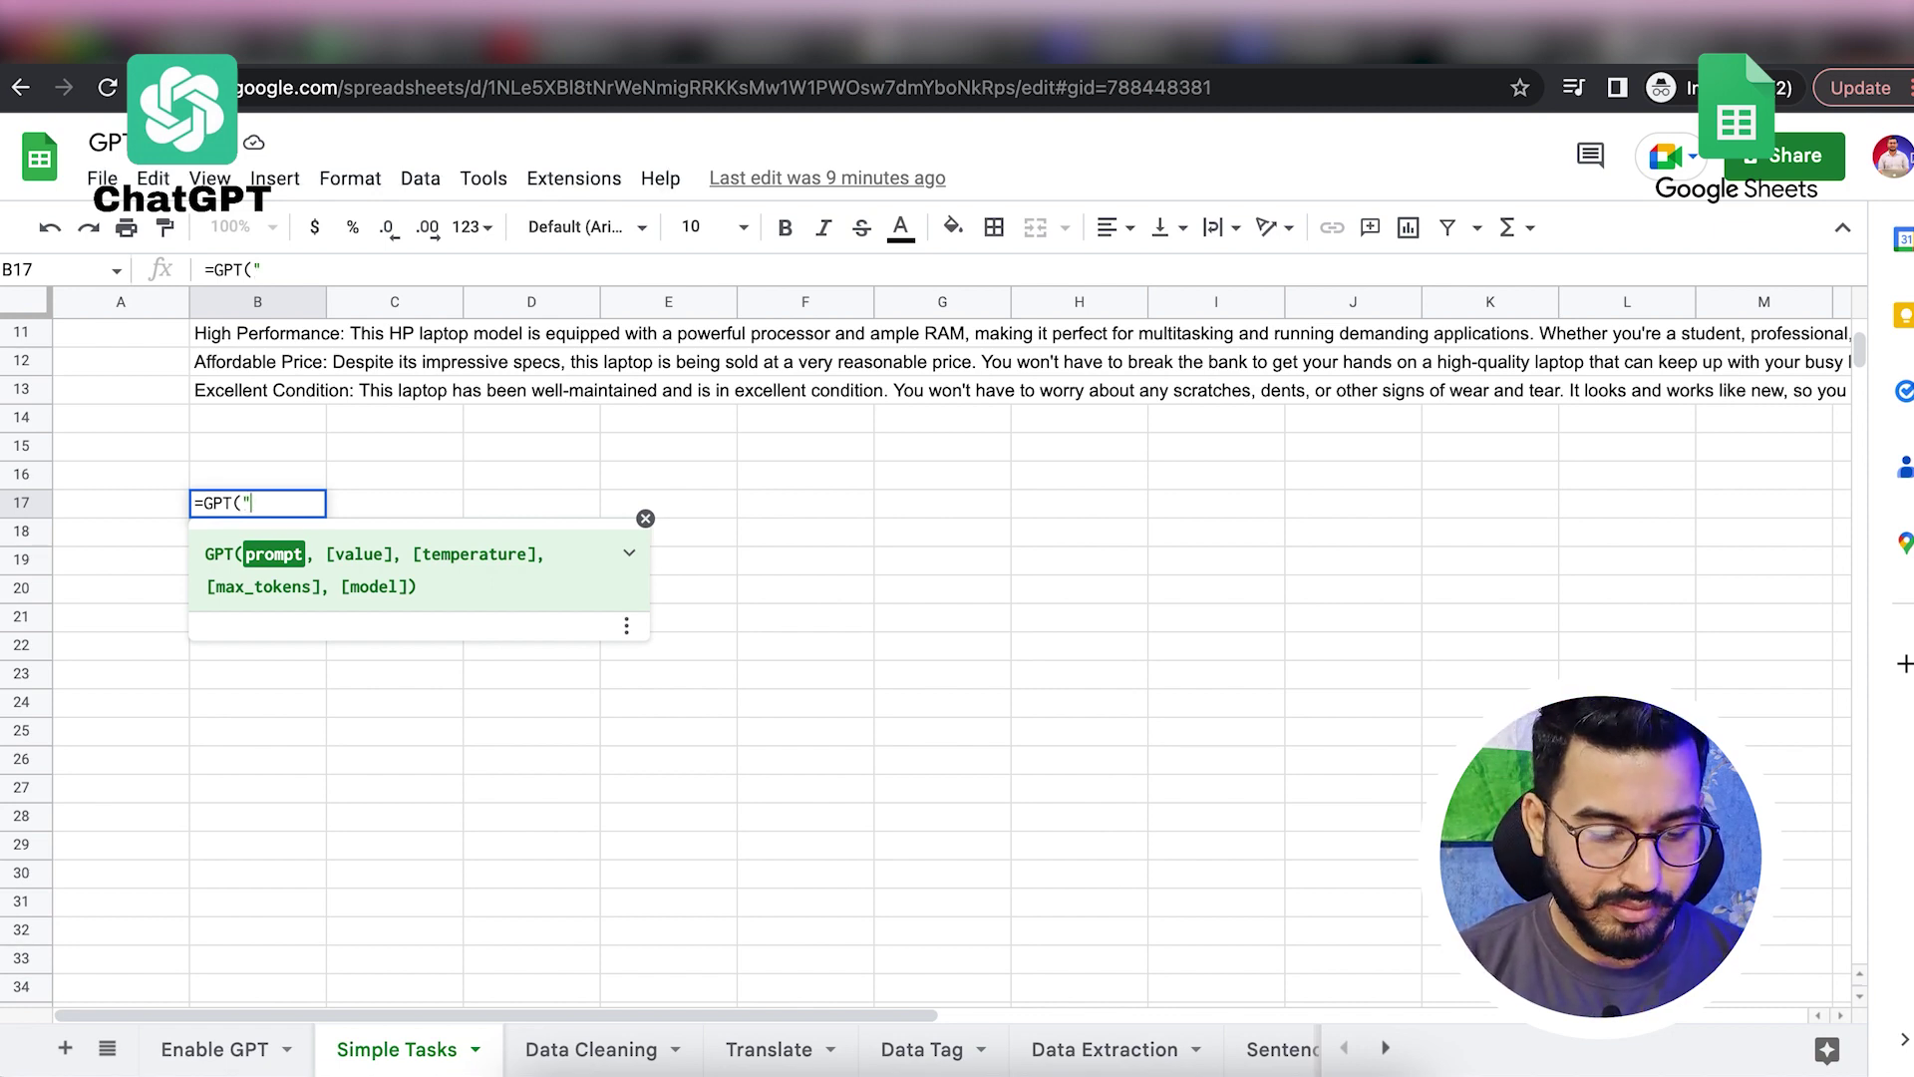
{"action": "type", "text": "wRT"}
{"action": "key", "text": "BackSpace"}
{"action": "key", "text": "BackSpace"}
{"action": "key", "text": "BackSpace"}
{"action": "type", "text": "Wri"}
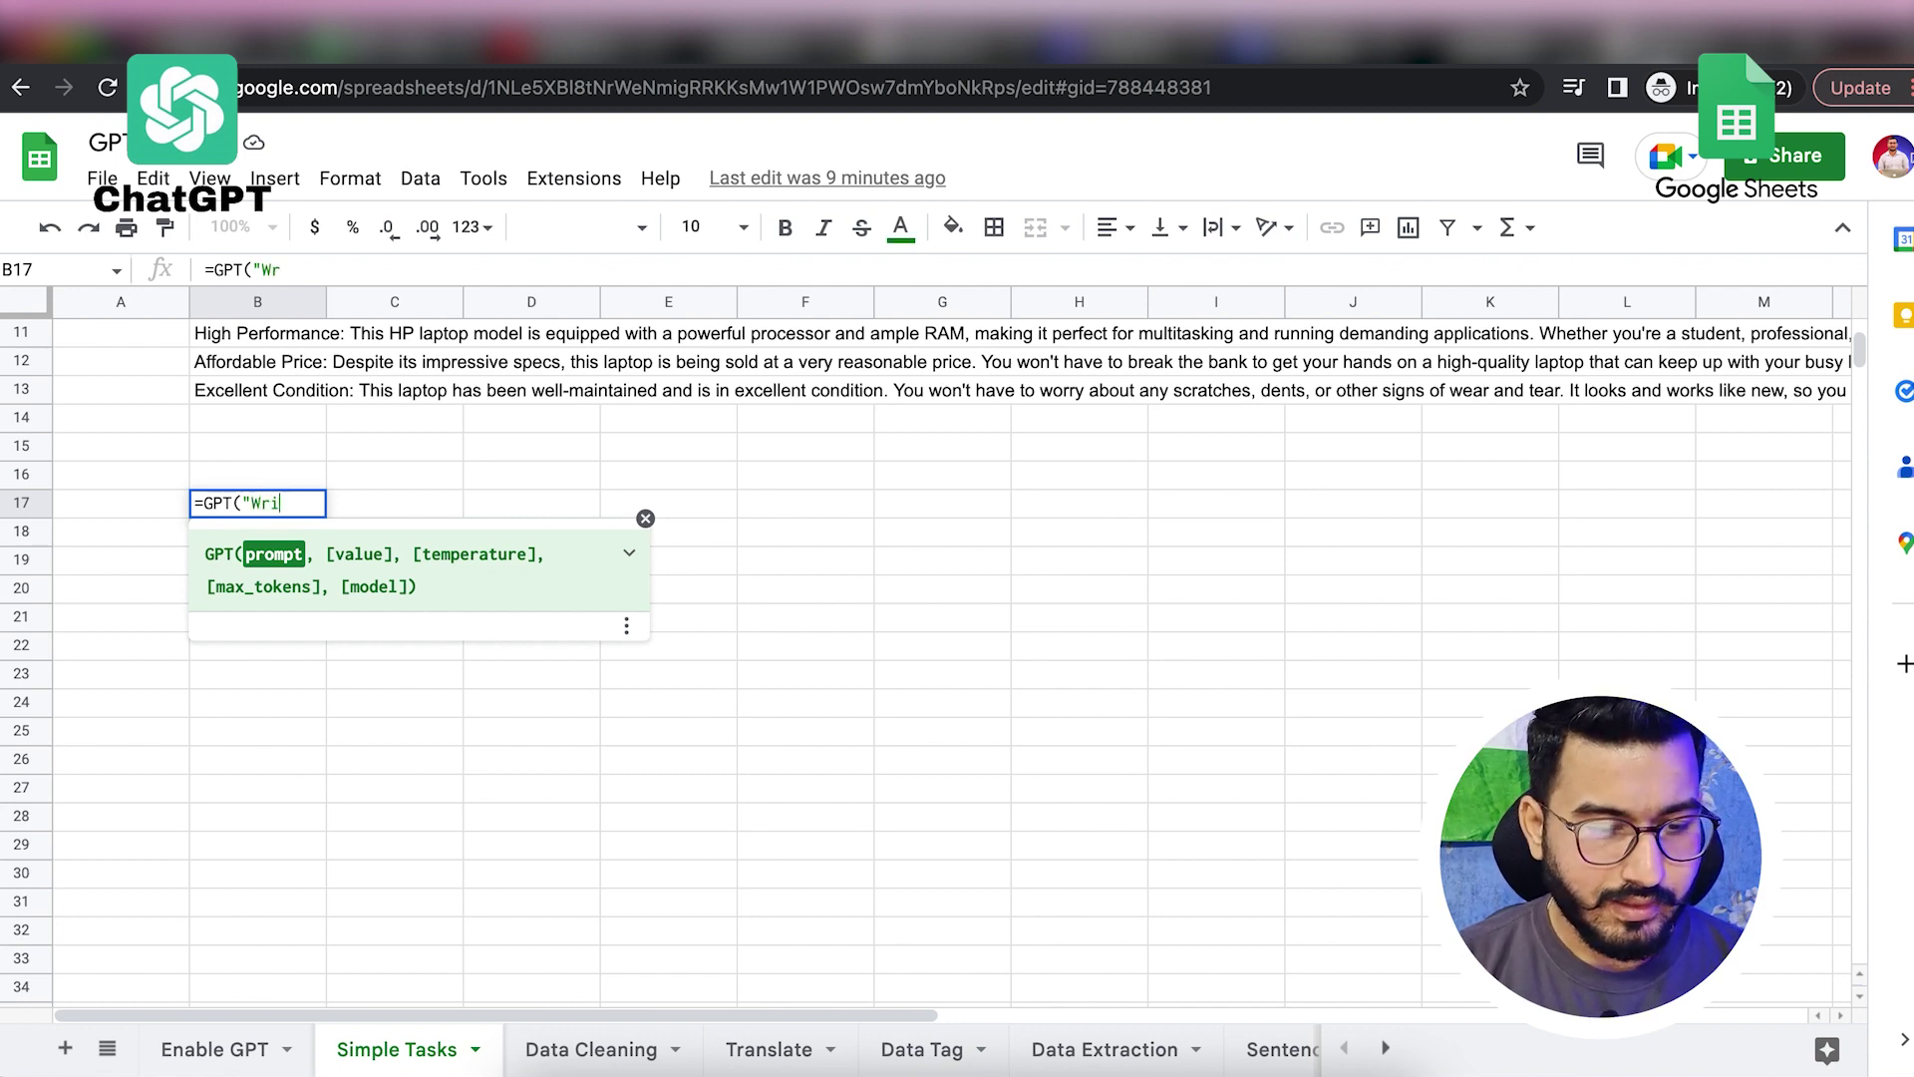
{"action": "type", "text": "te 200 wor"}
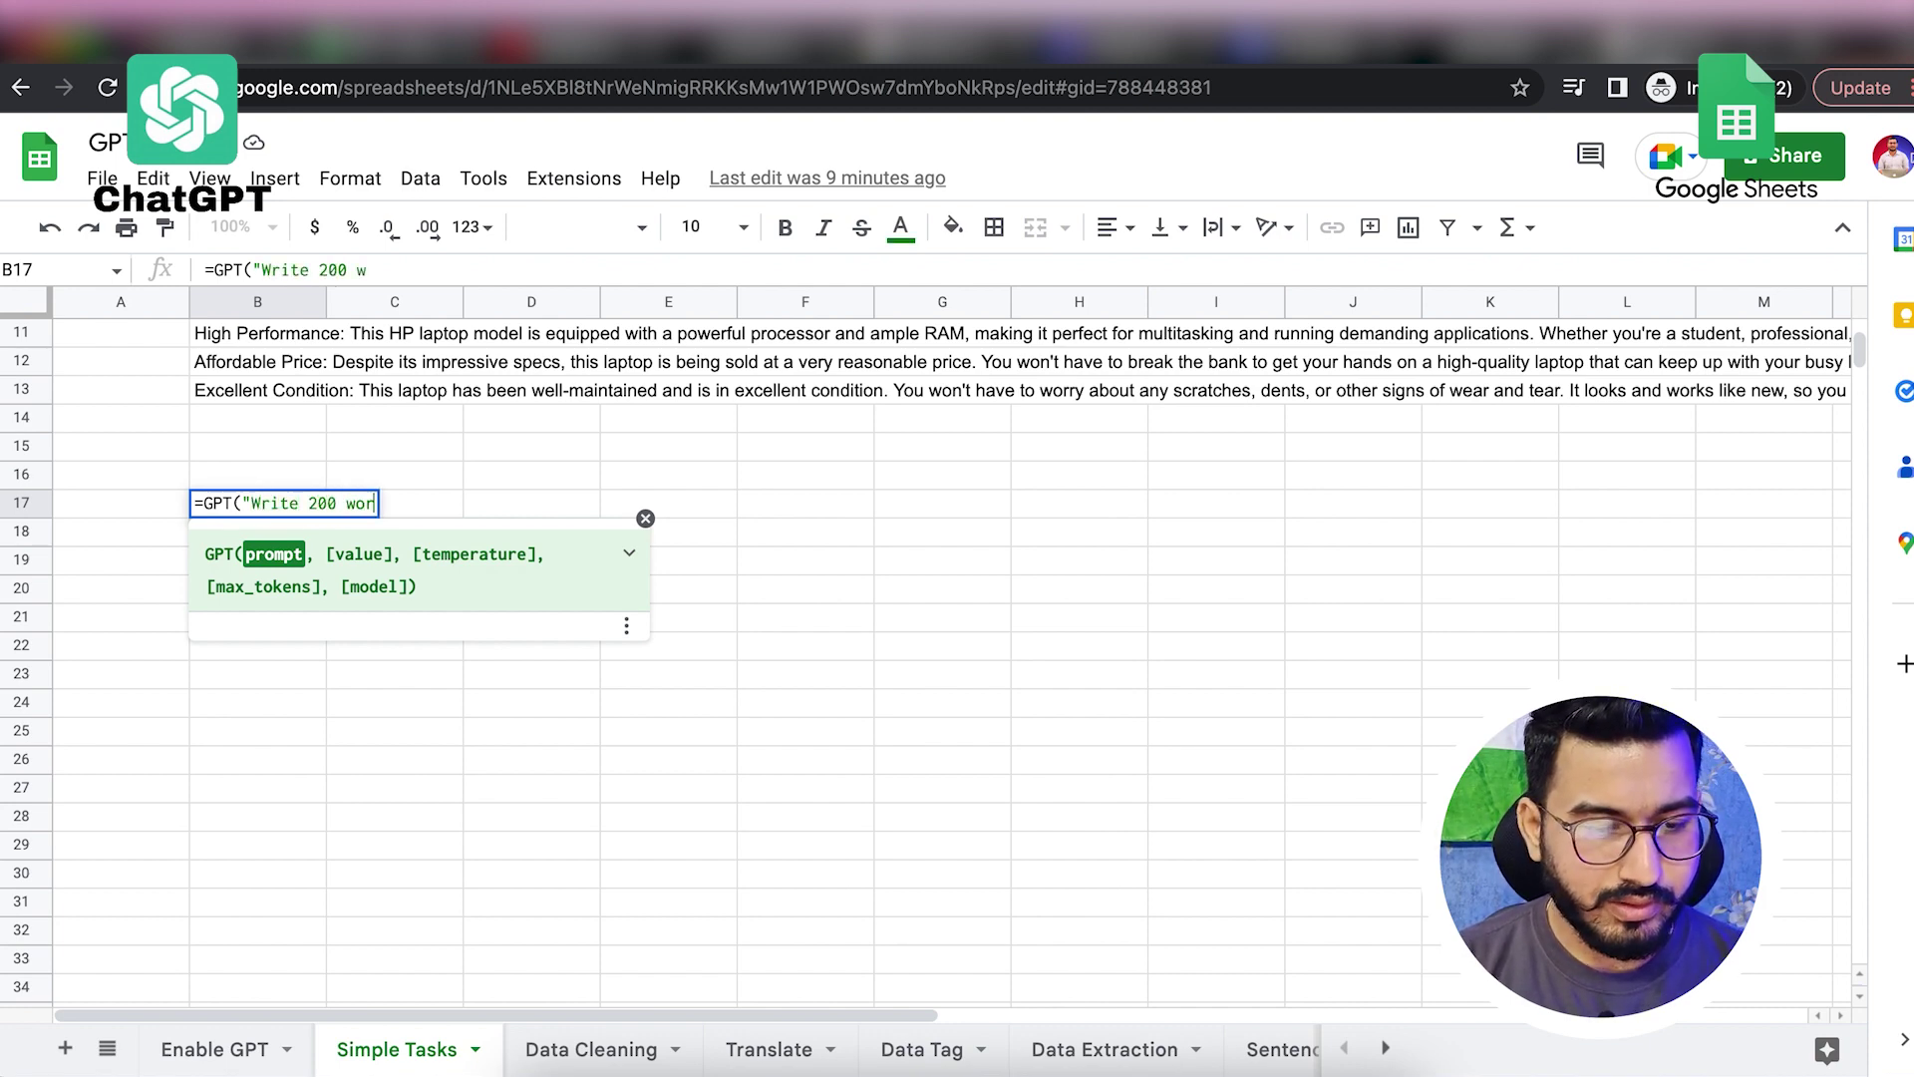
{"action": "type", "text": "ds story"}
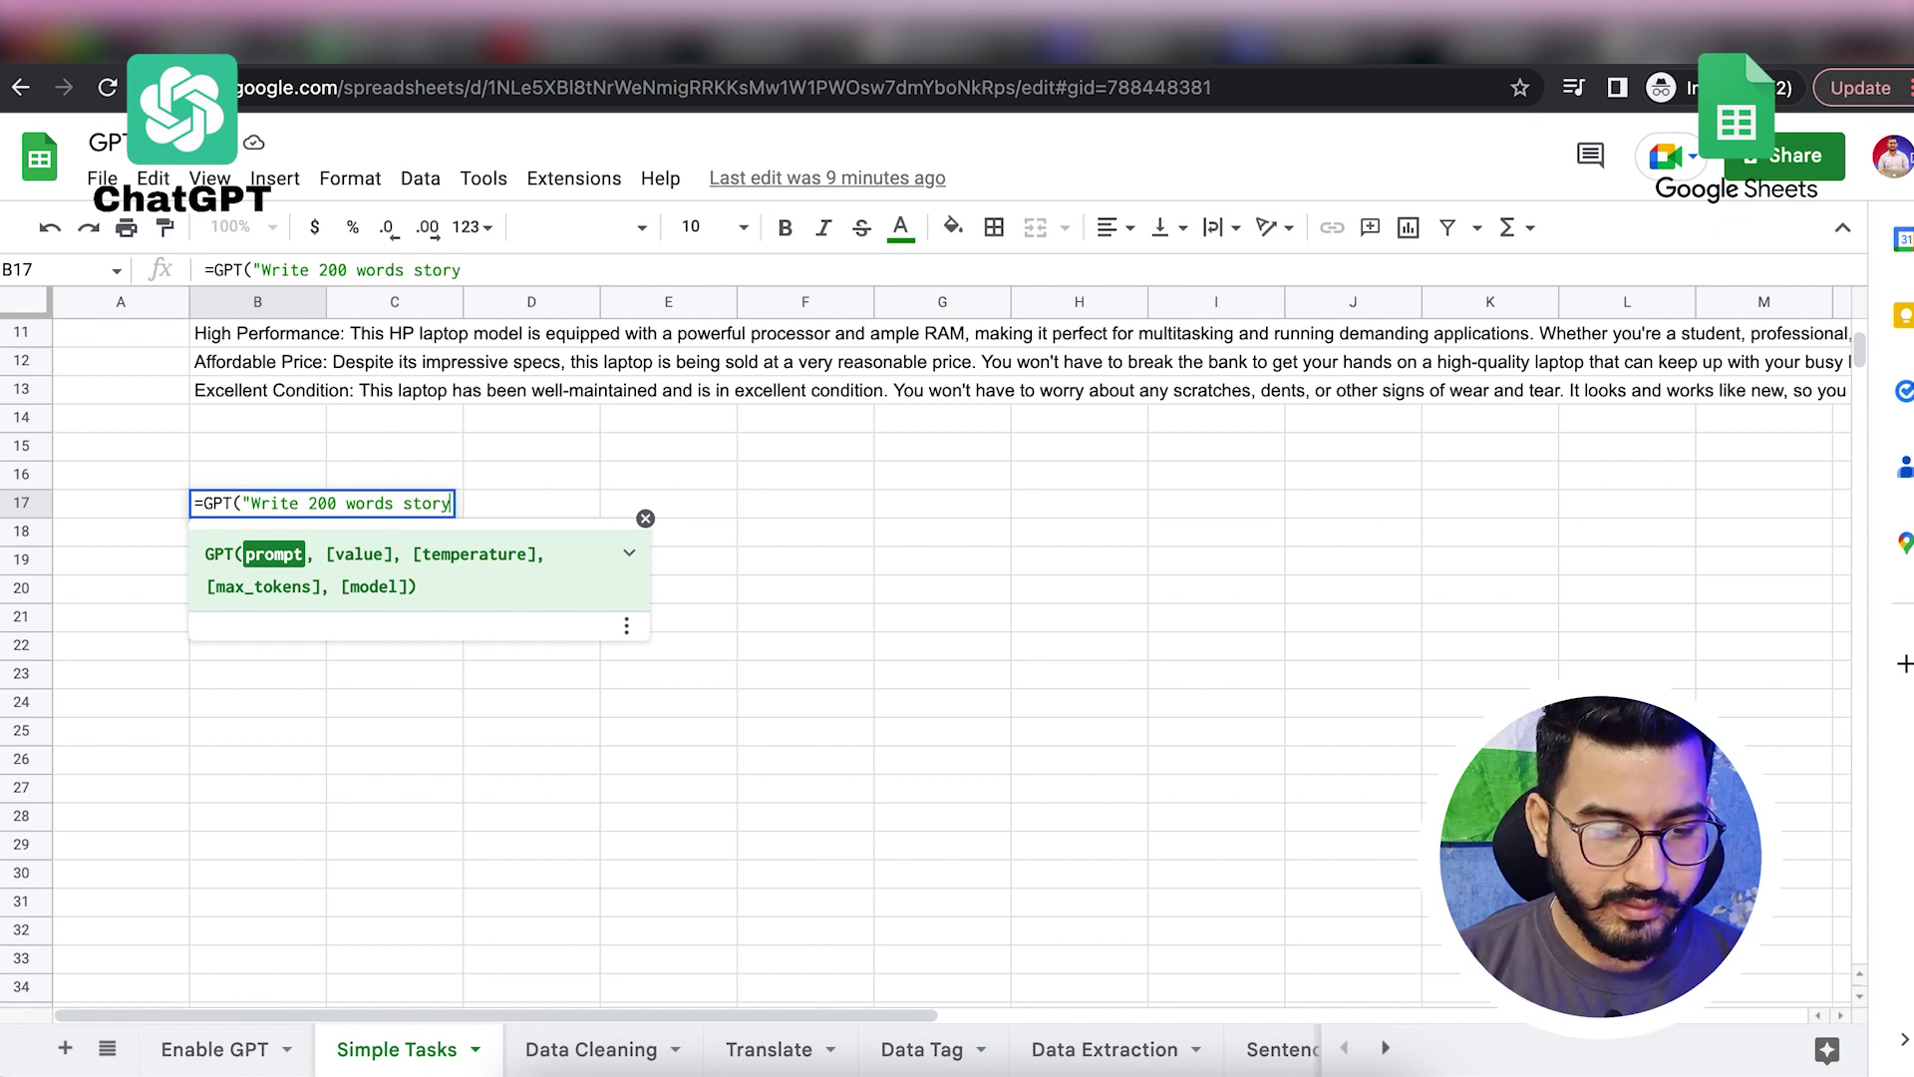
{"action": "type", "text": " on how "}
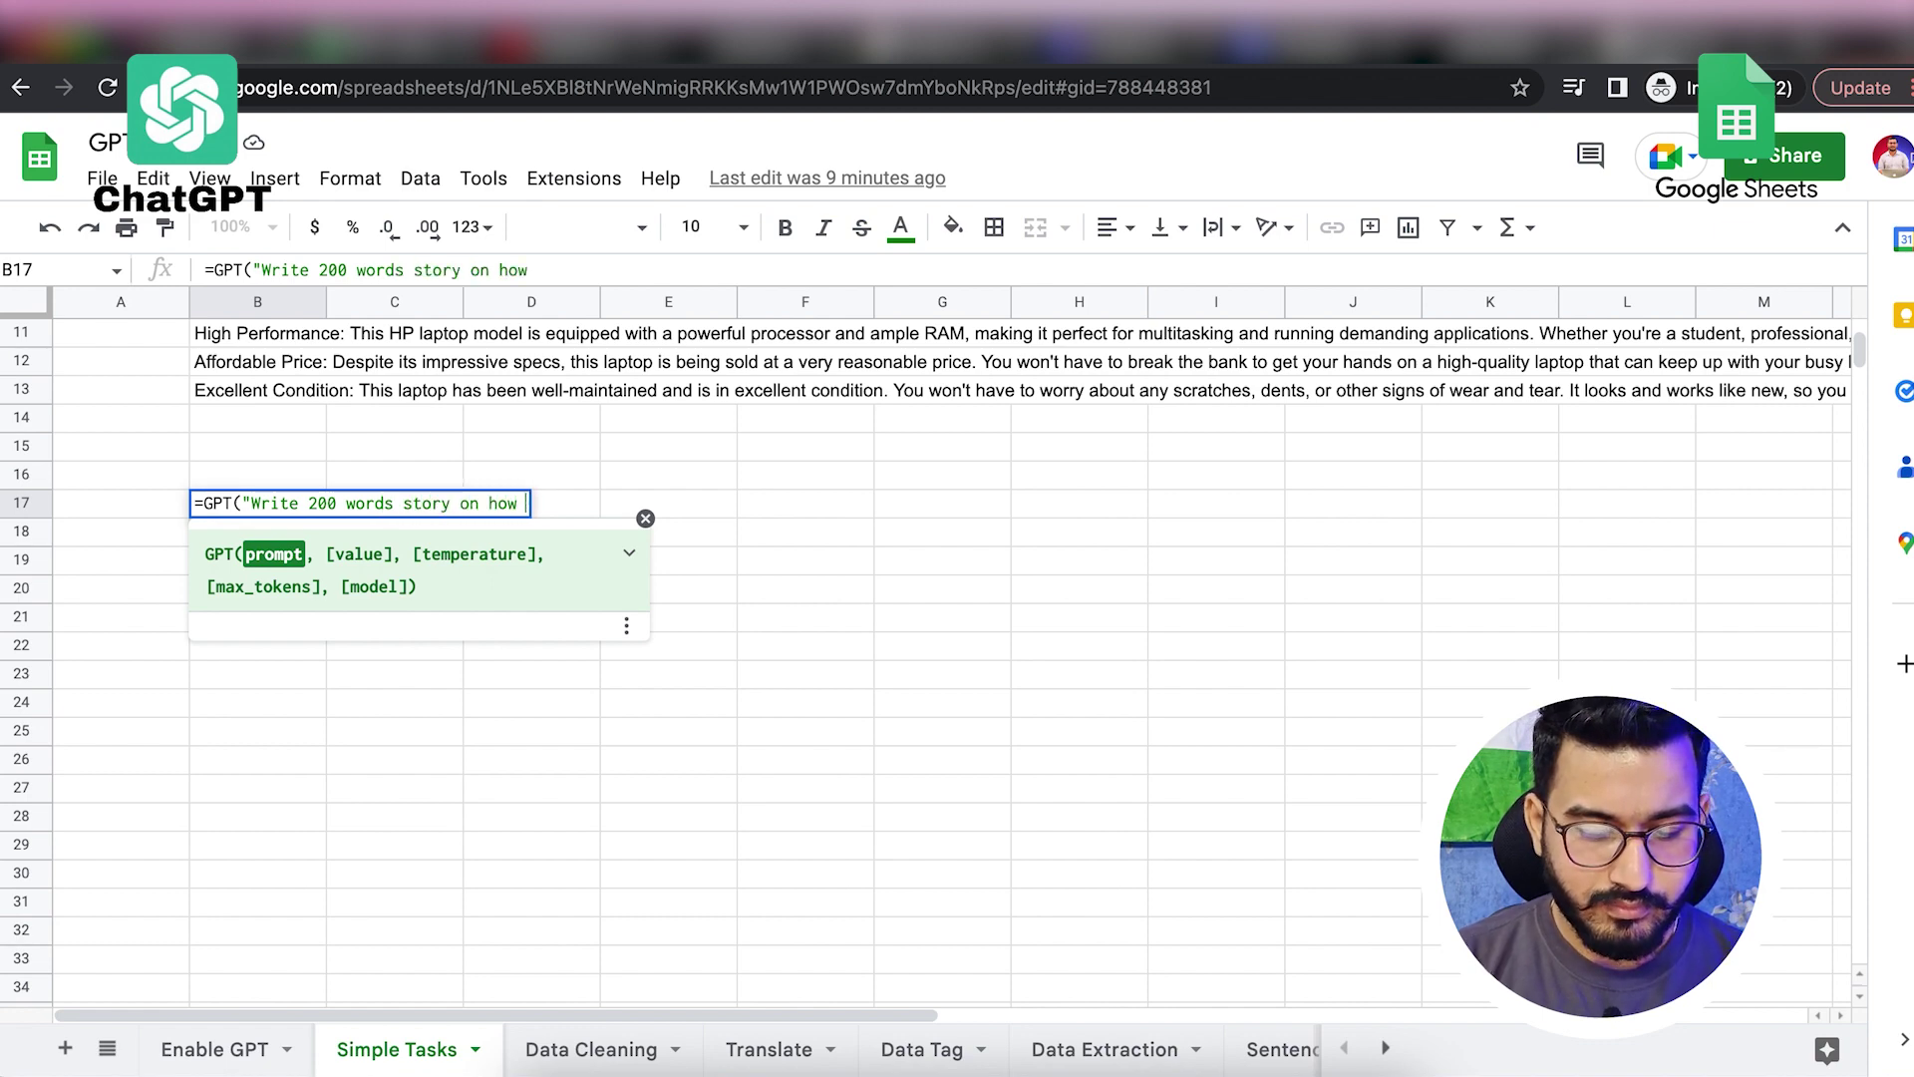
{"action": "type", "text": "sumit become"}
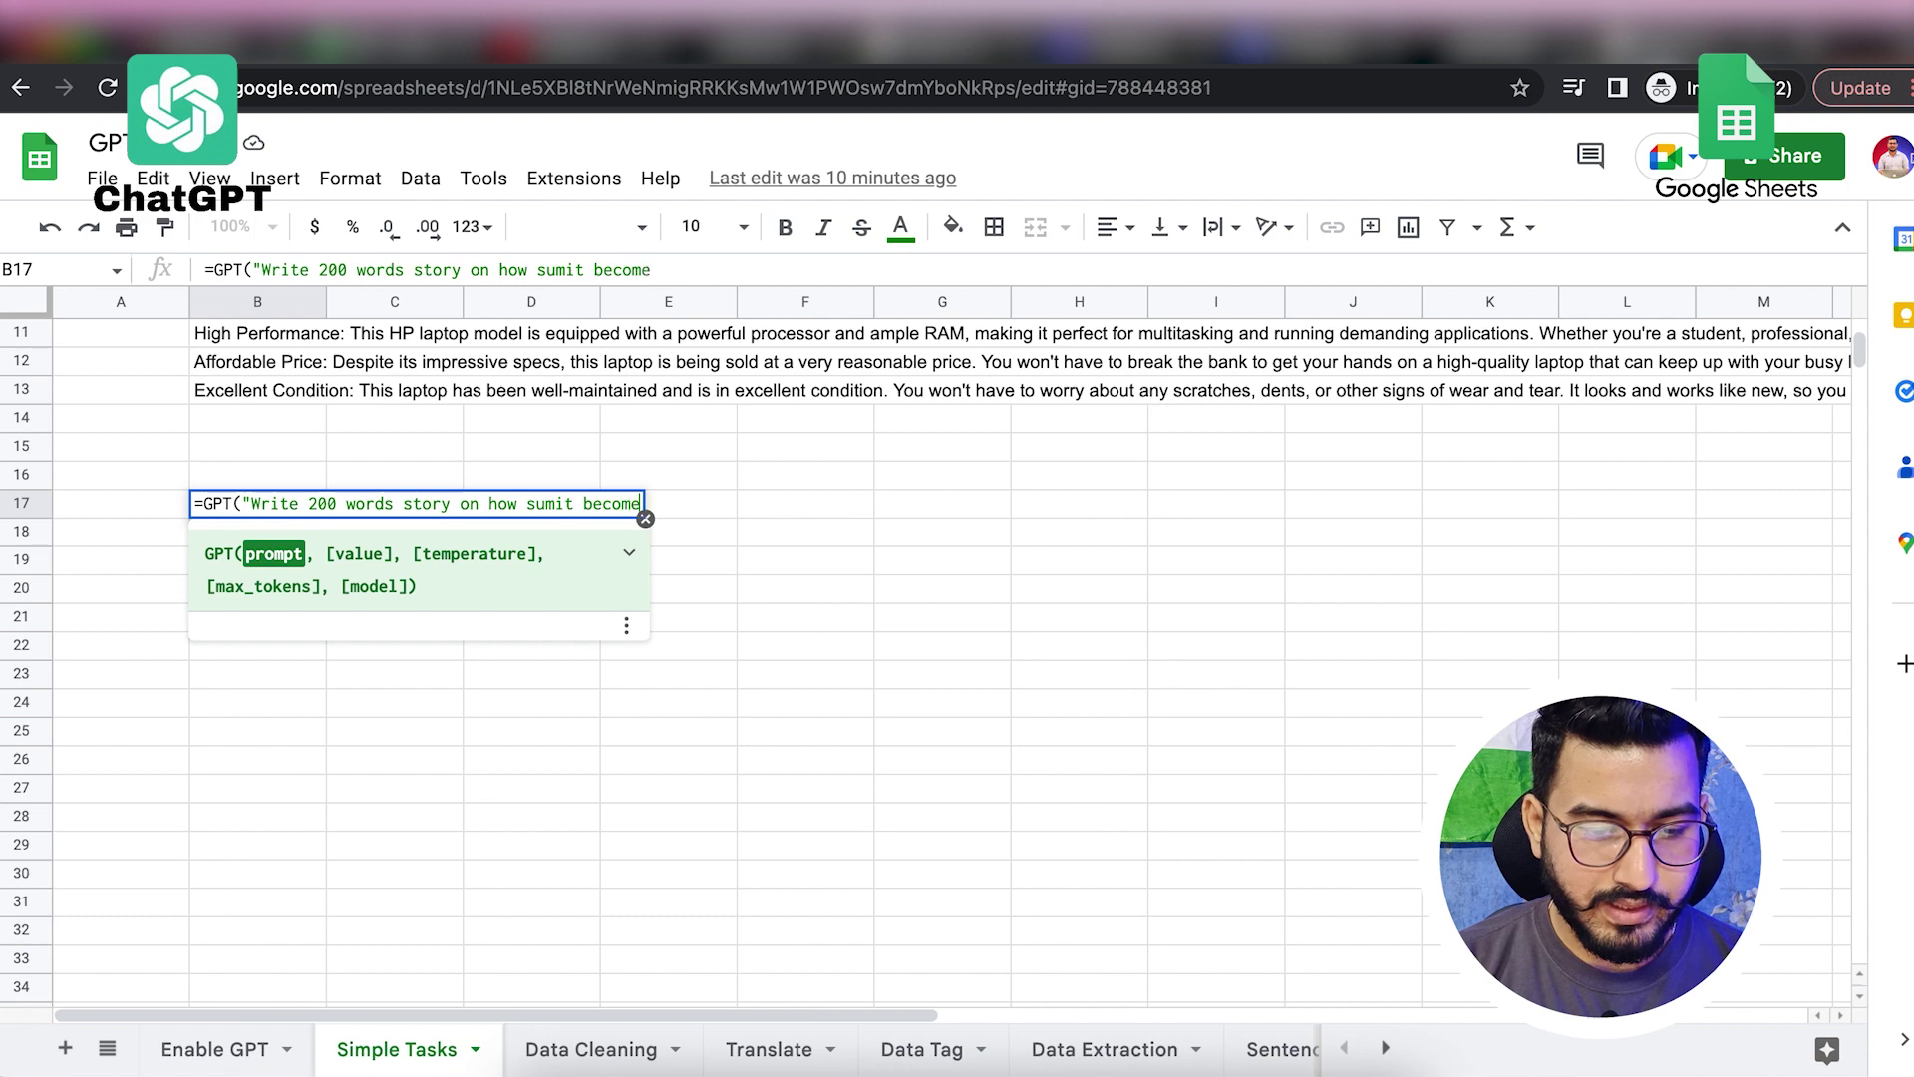
{"action": "key", "text": "BackSpace"}
{"action": "key", "text": "BackSpace"}
{"action": "key", "text": "BackSpace"}
{"action": "type", "text": "ame a"}
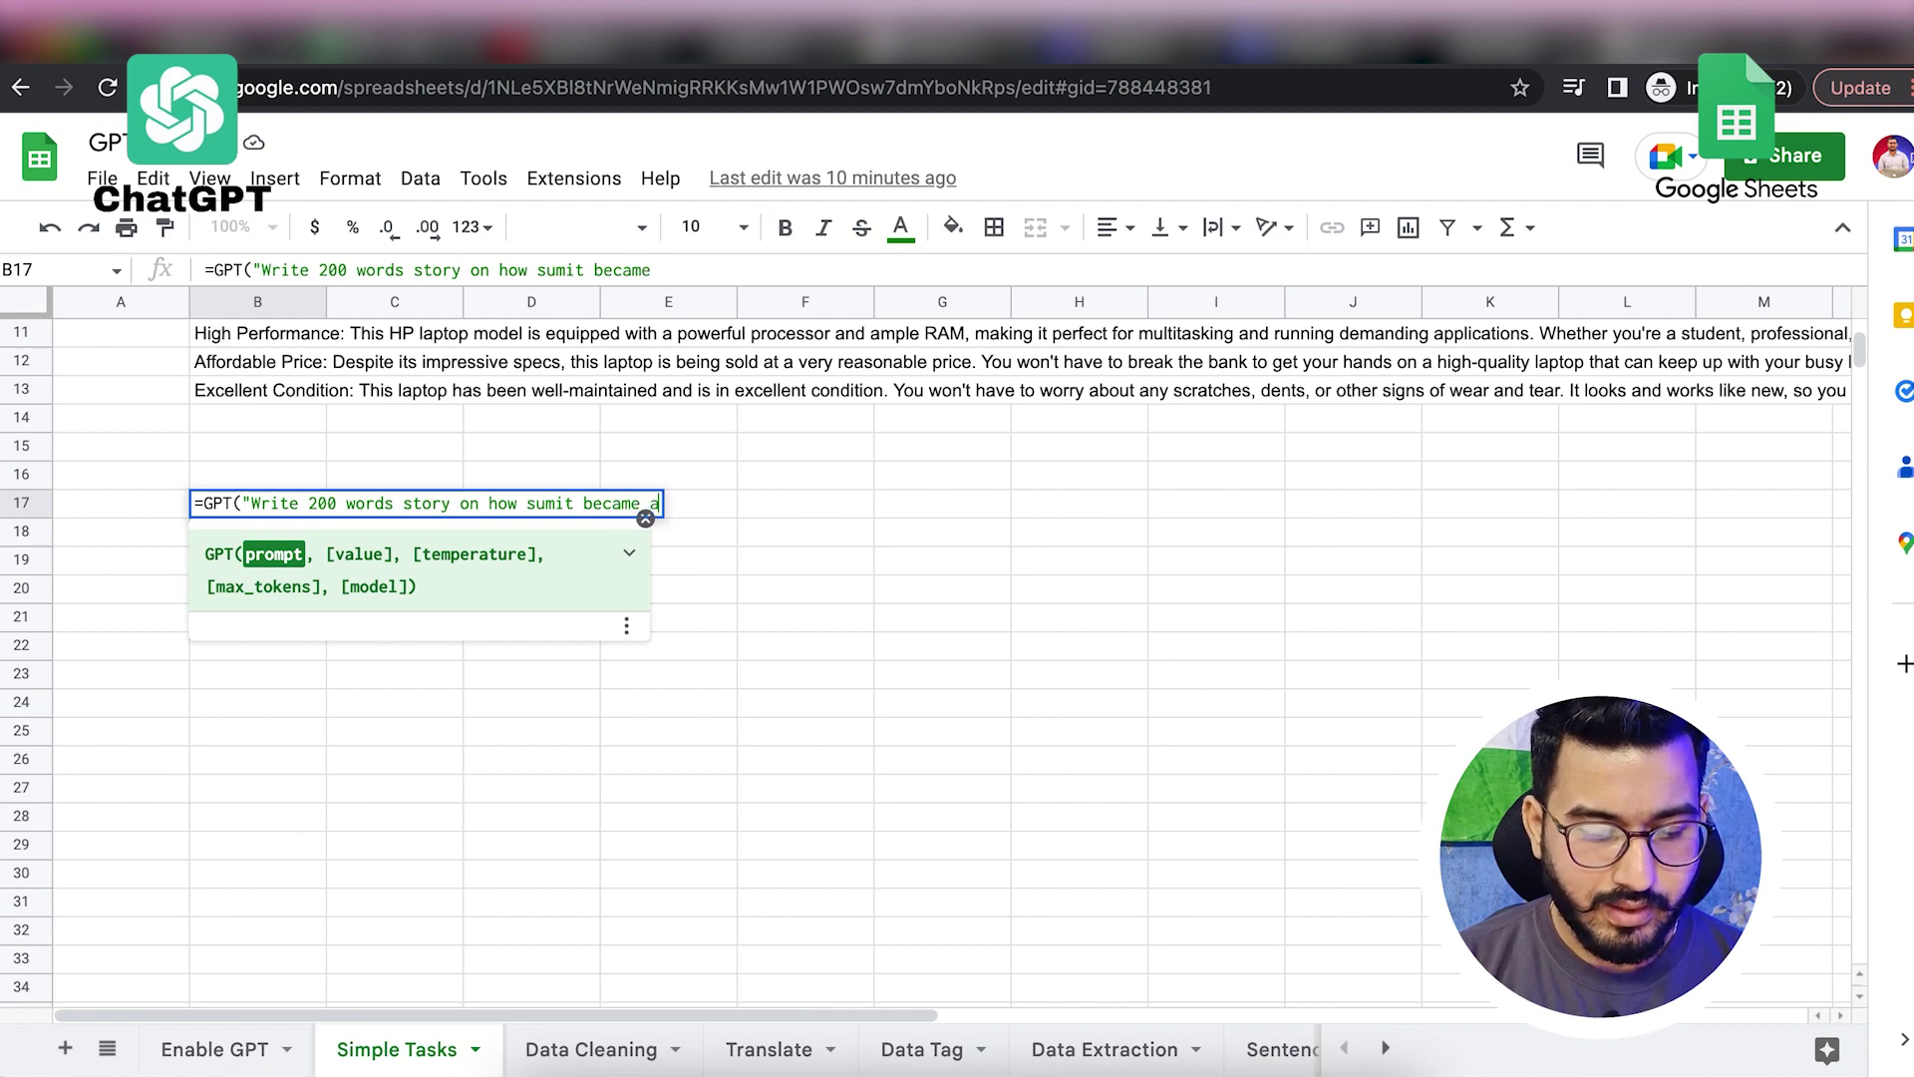
{"action": "type", "text": " data sci"}
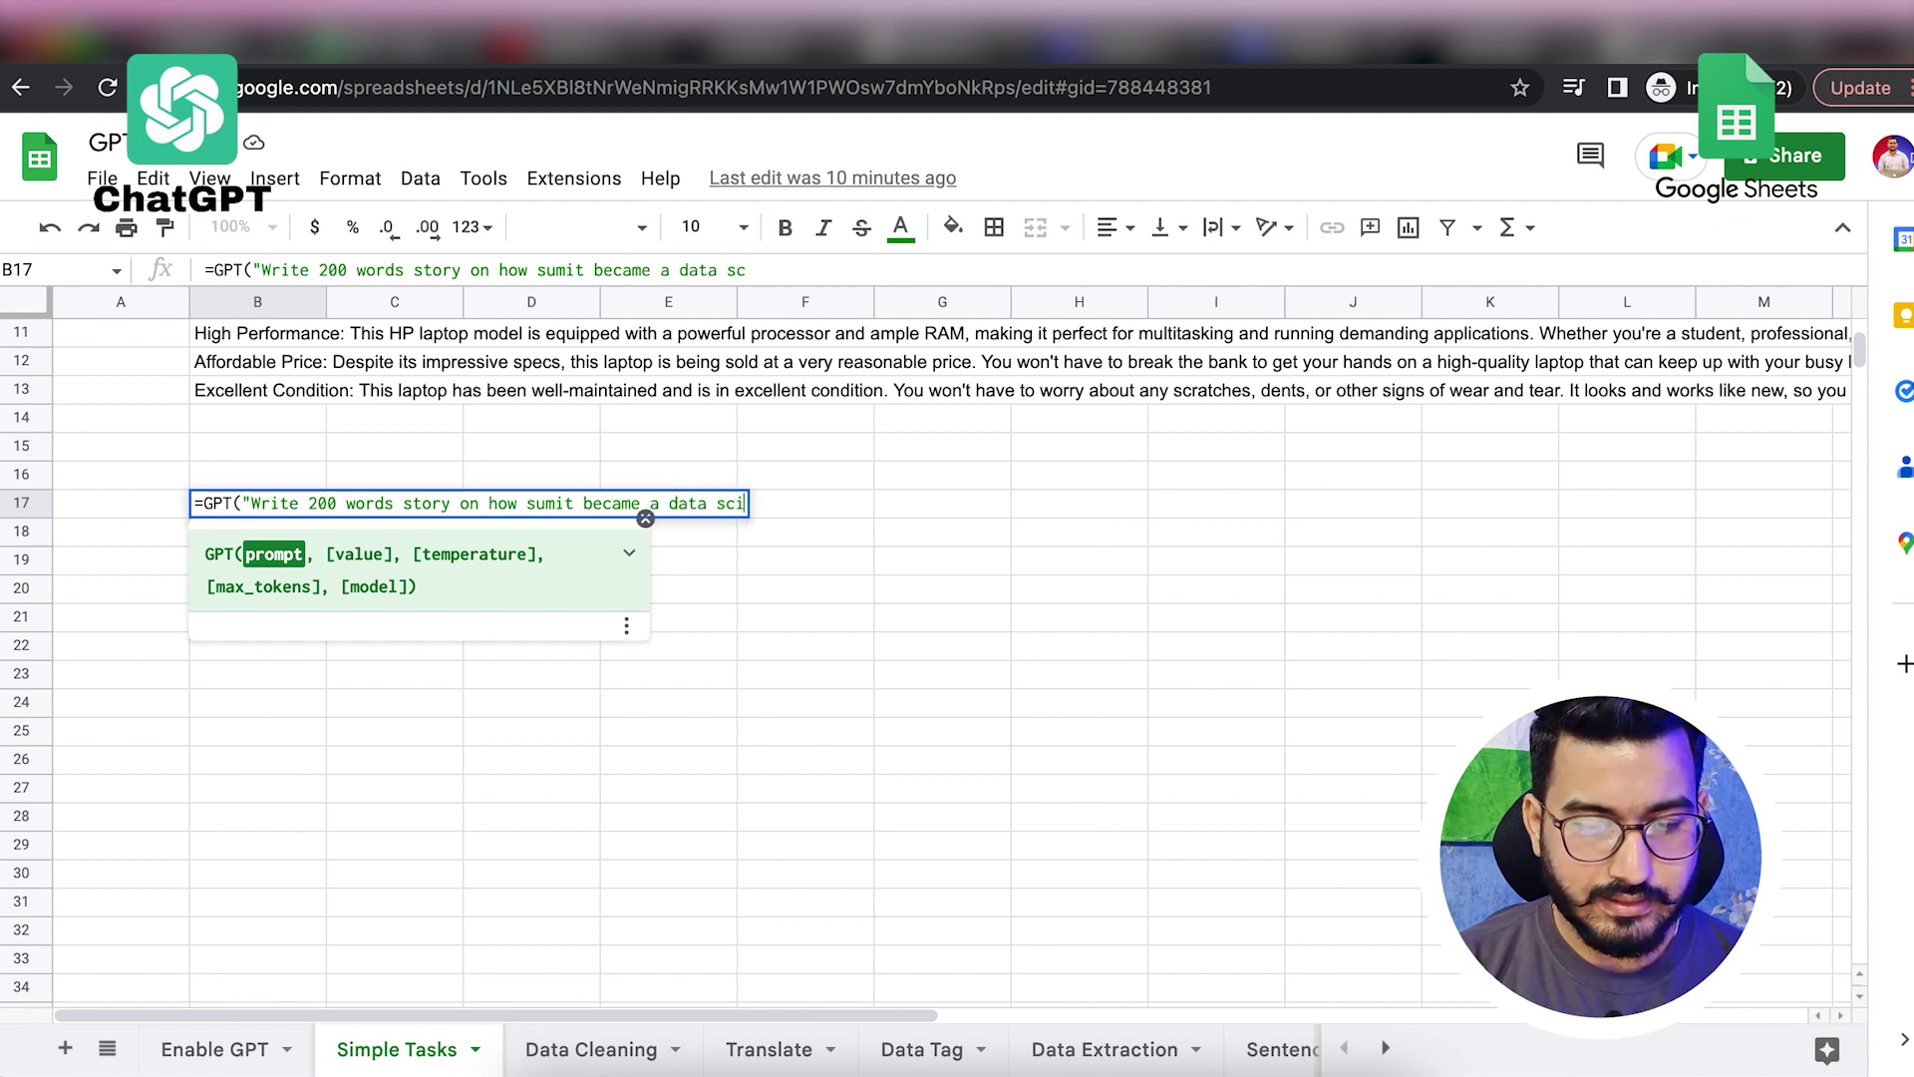
{"action": "type", "text": "entist from"}
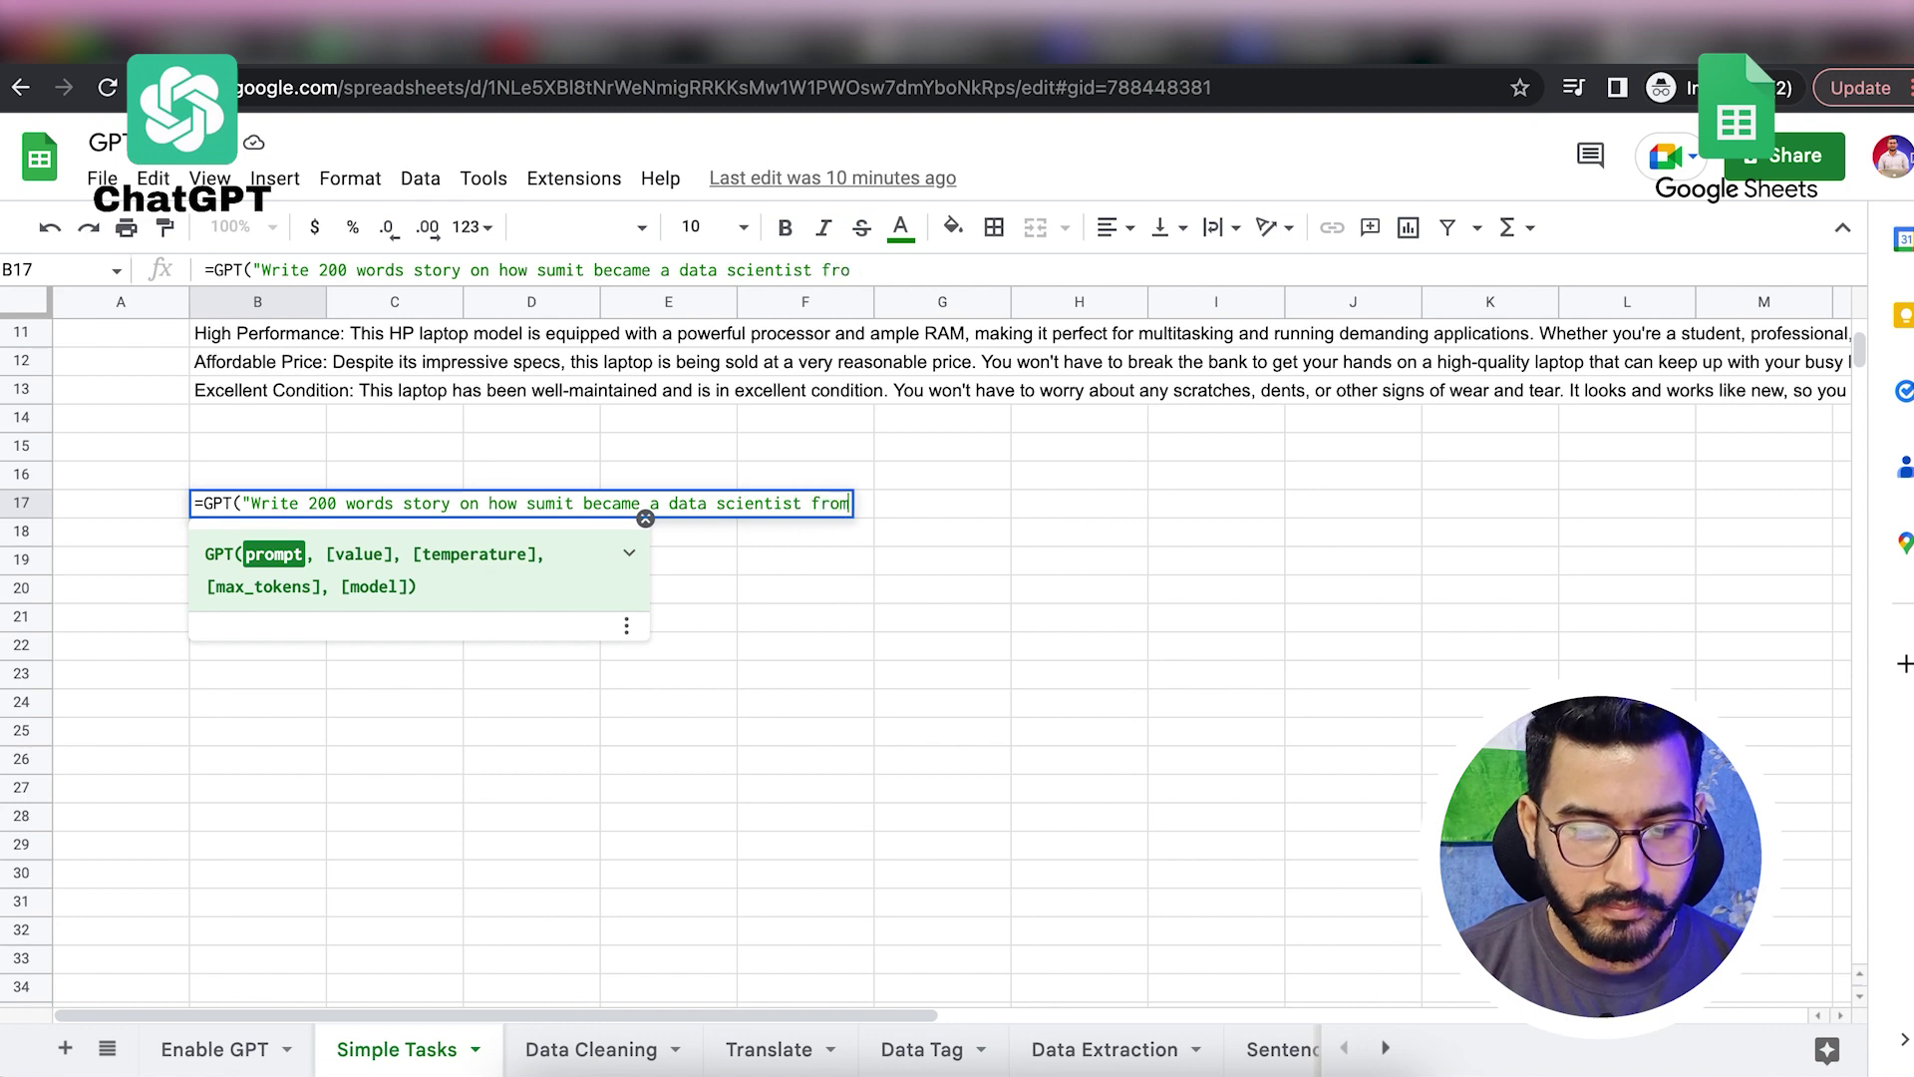
{"action": "type", "text": " being a waiter\""}
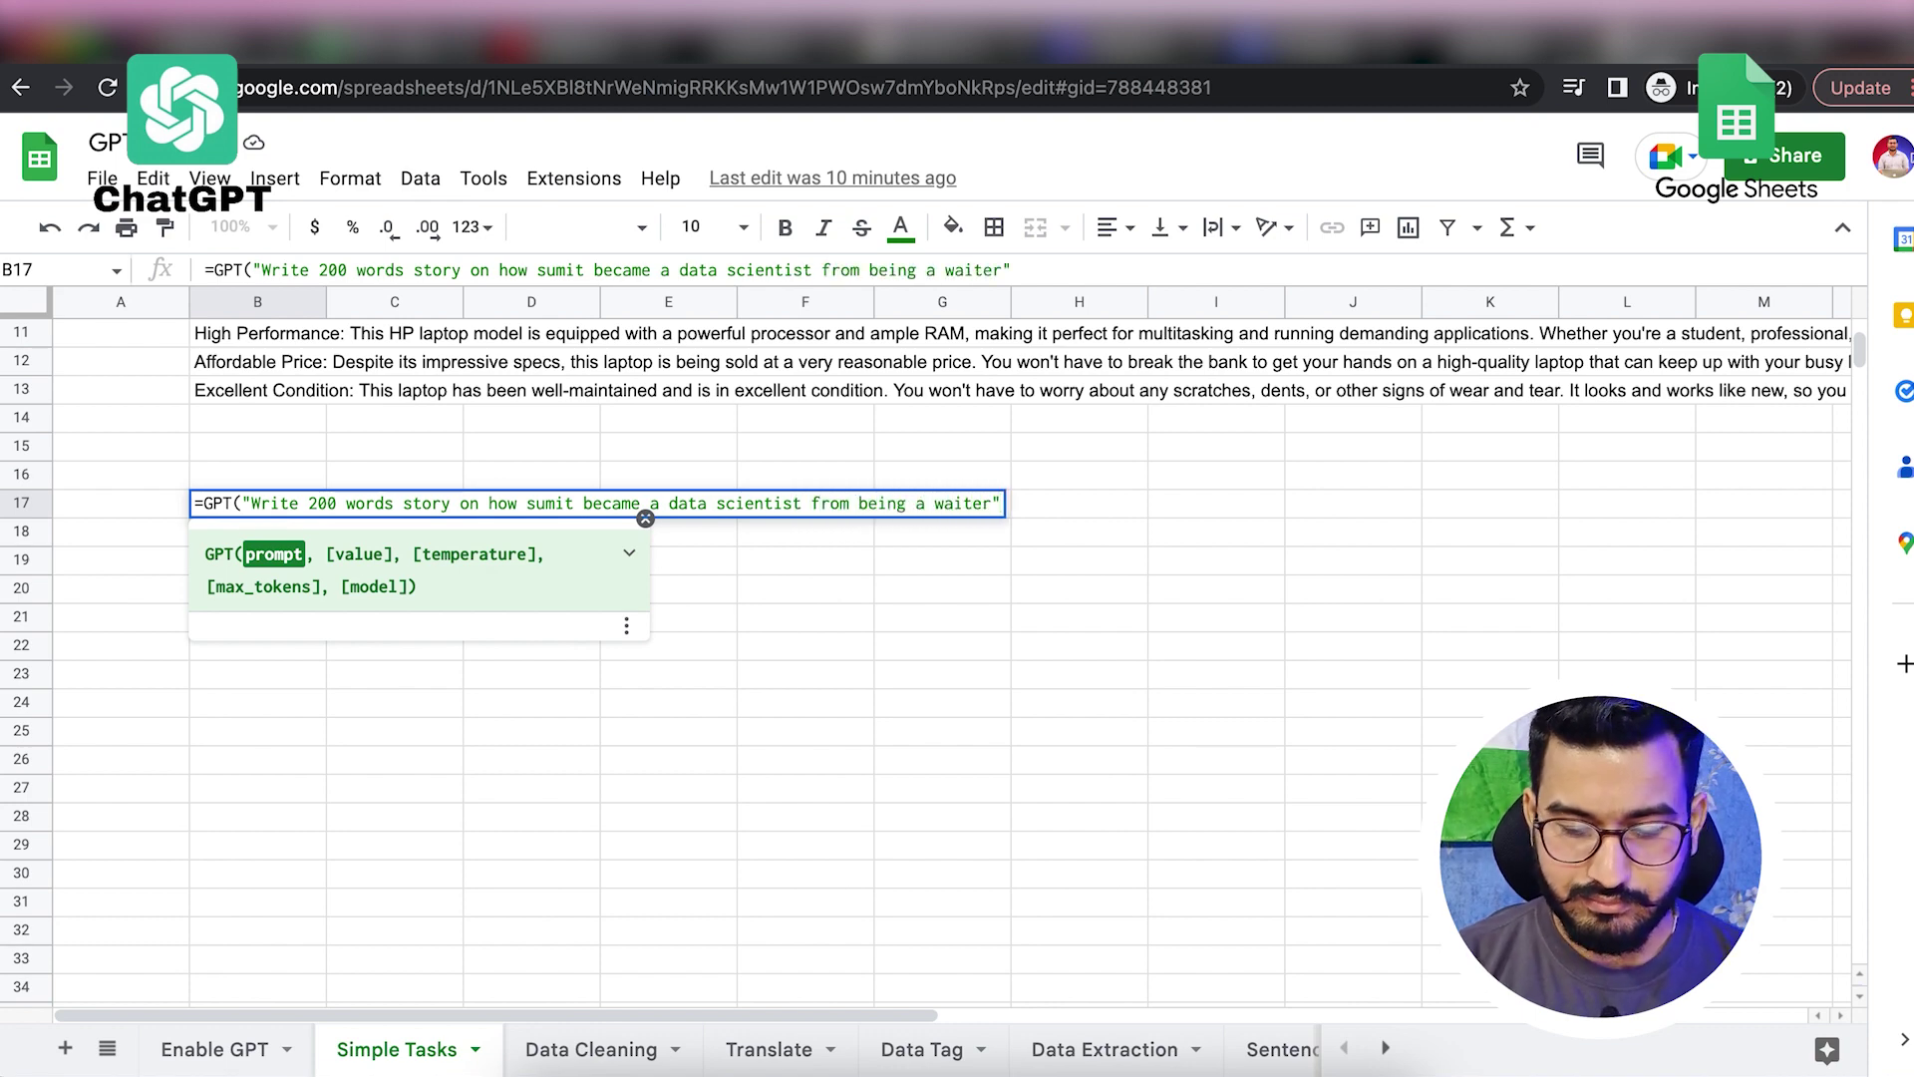
{"action": "type", "text": ")"}
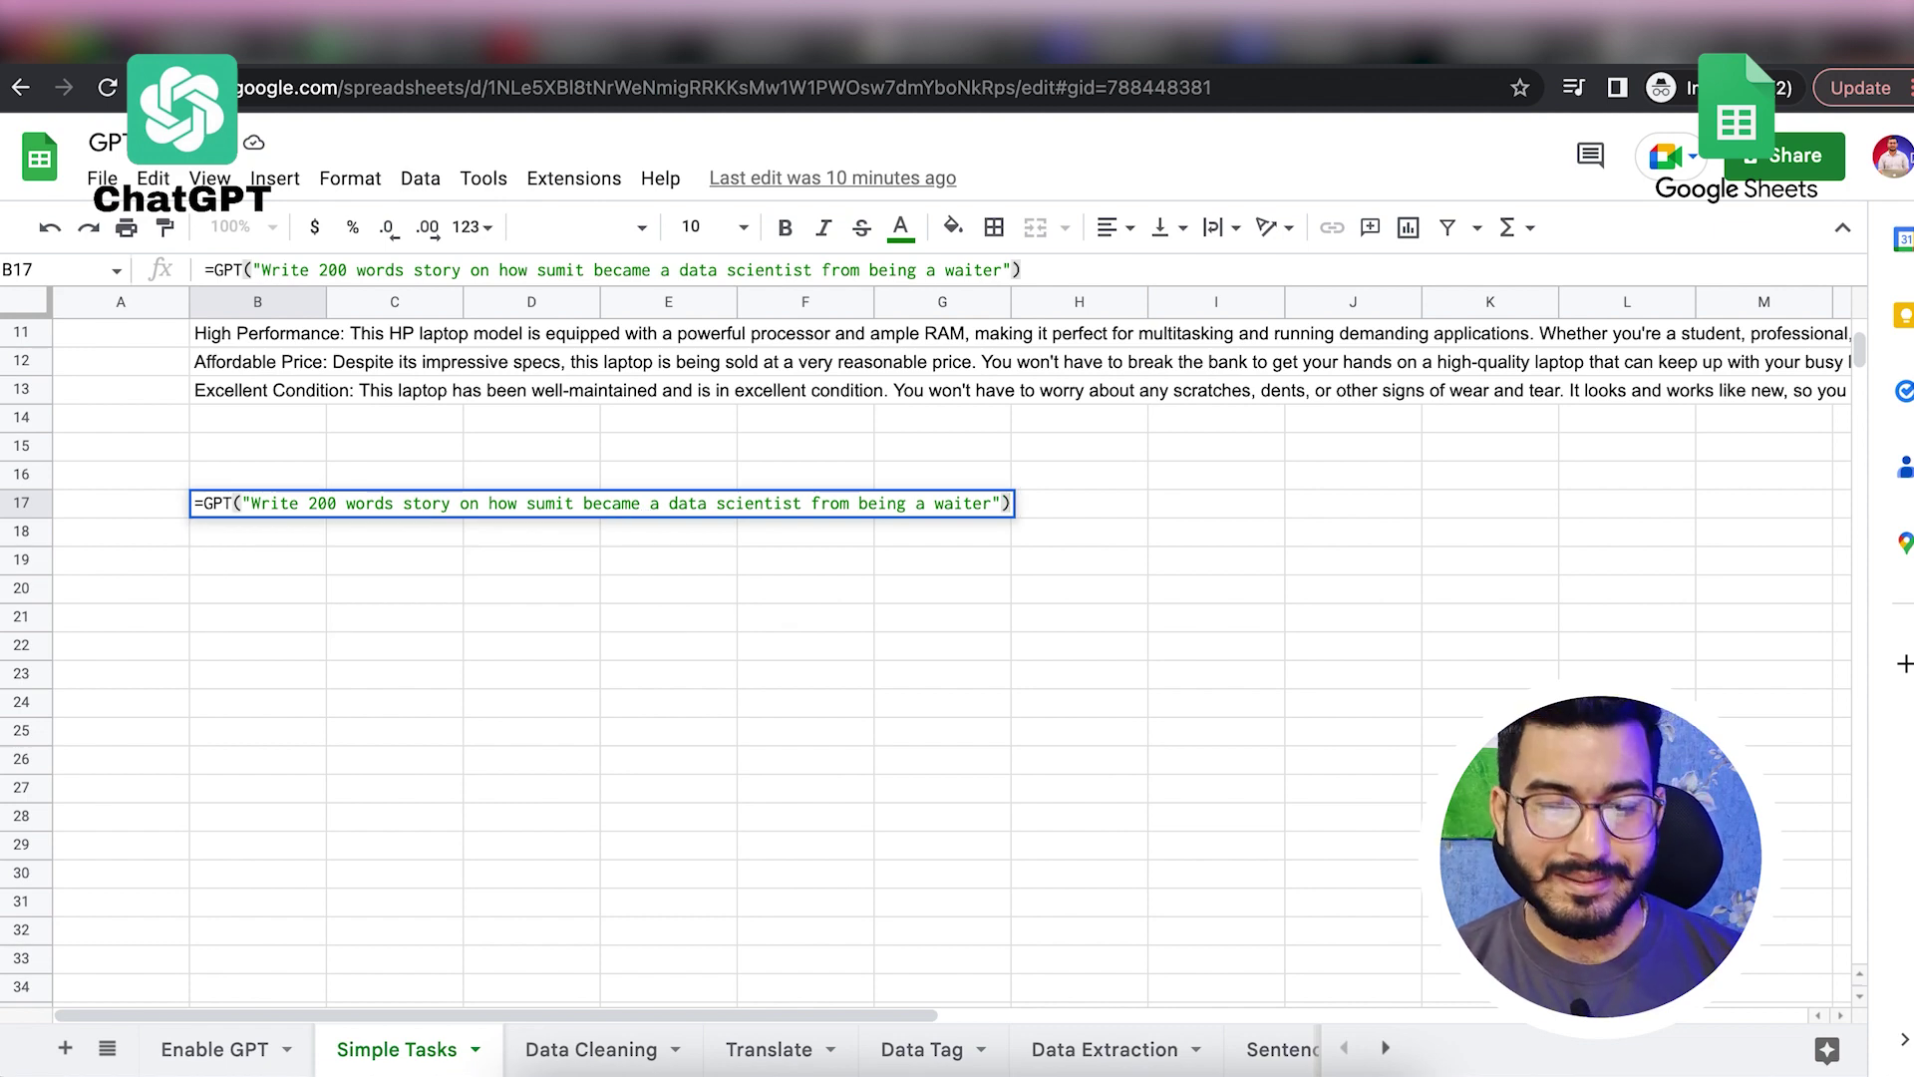
{"action": "key", "text": "Return"}
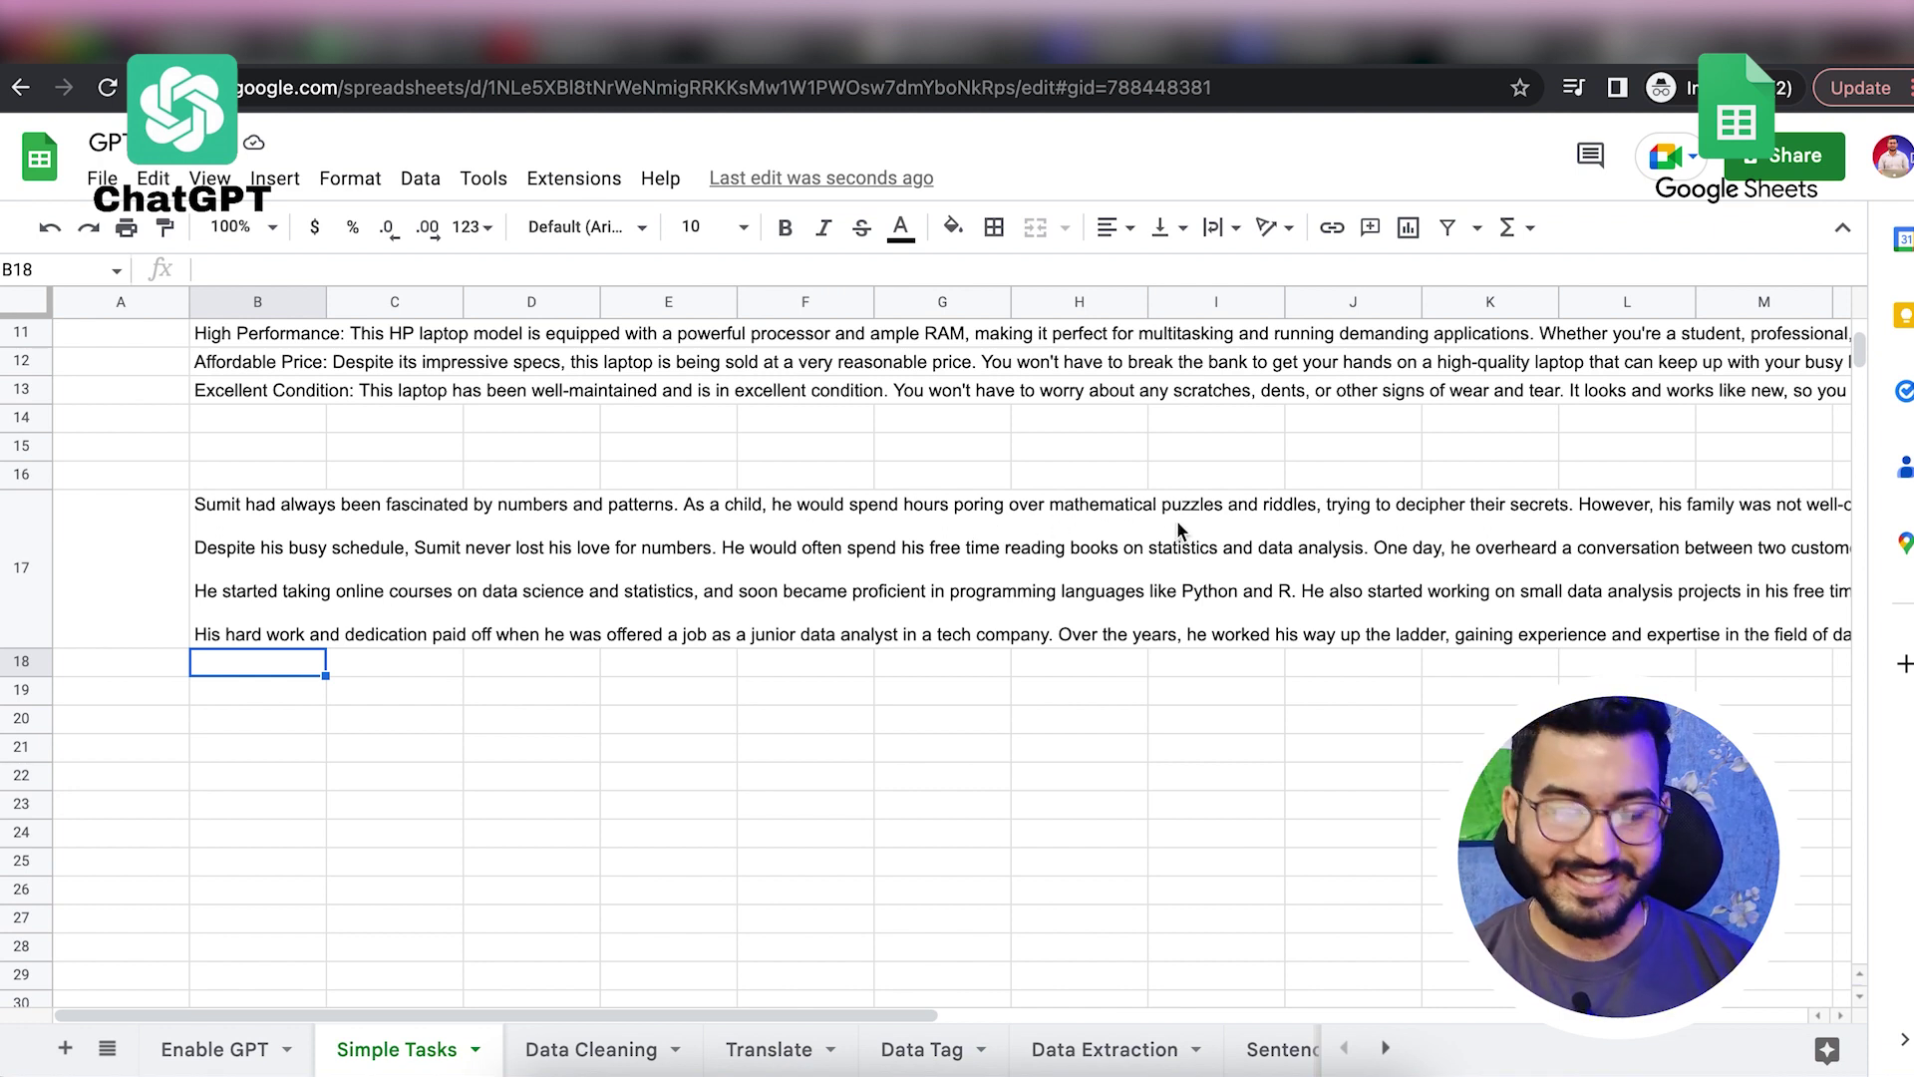
Step: Write the prompt '3 marketing pitch to sell my old iphone' in B19
{"action": "left_click", "coordinate": [255, 726]}
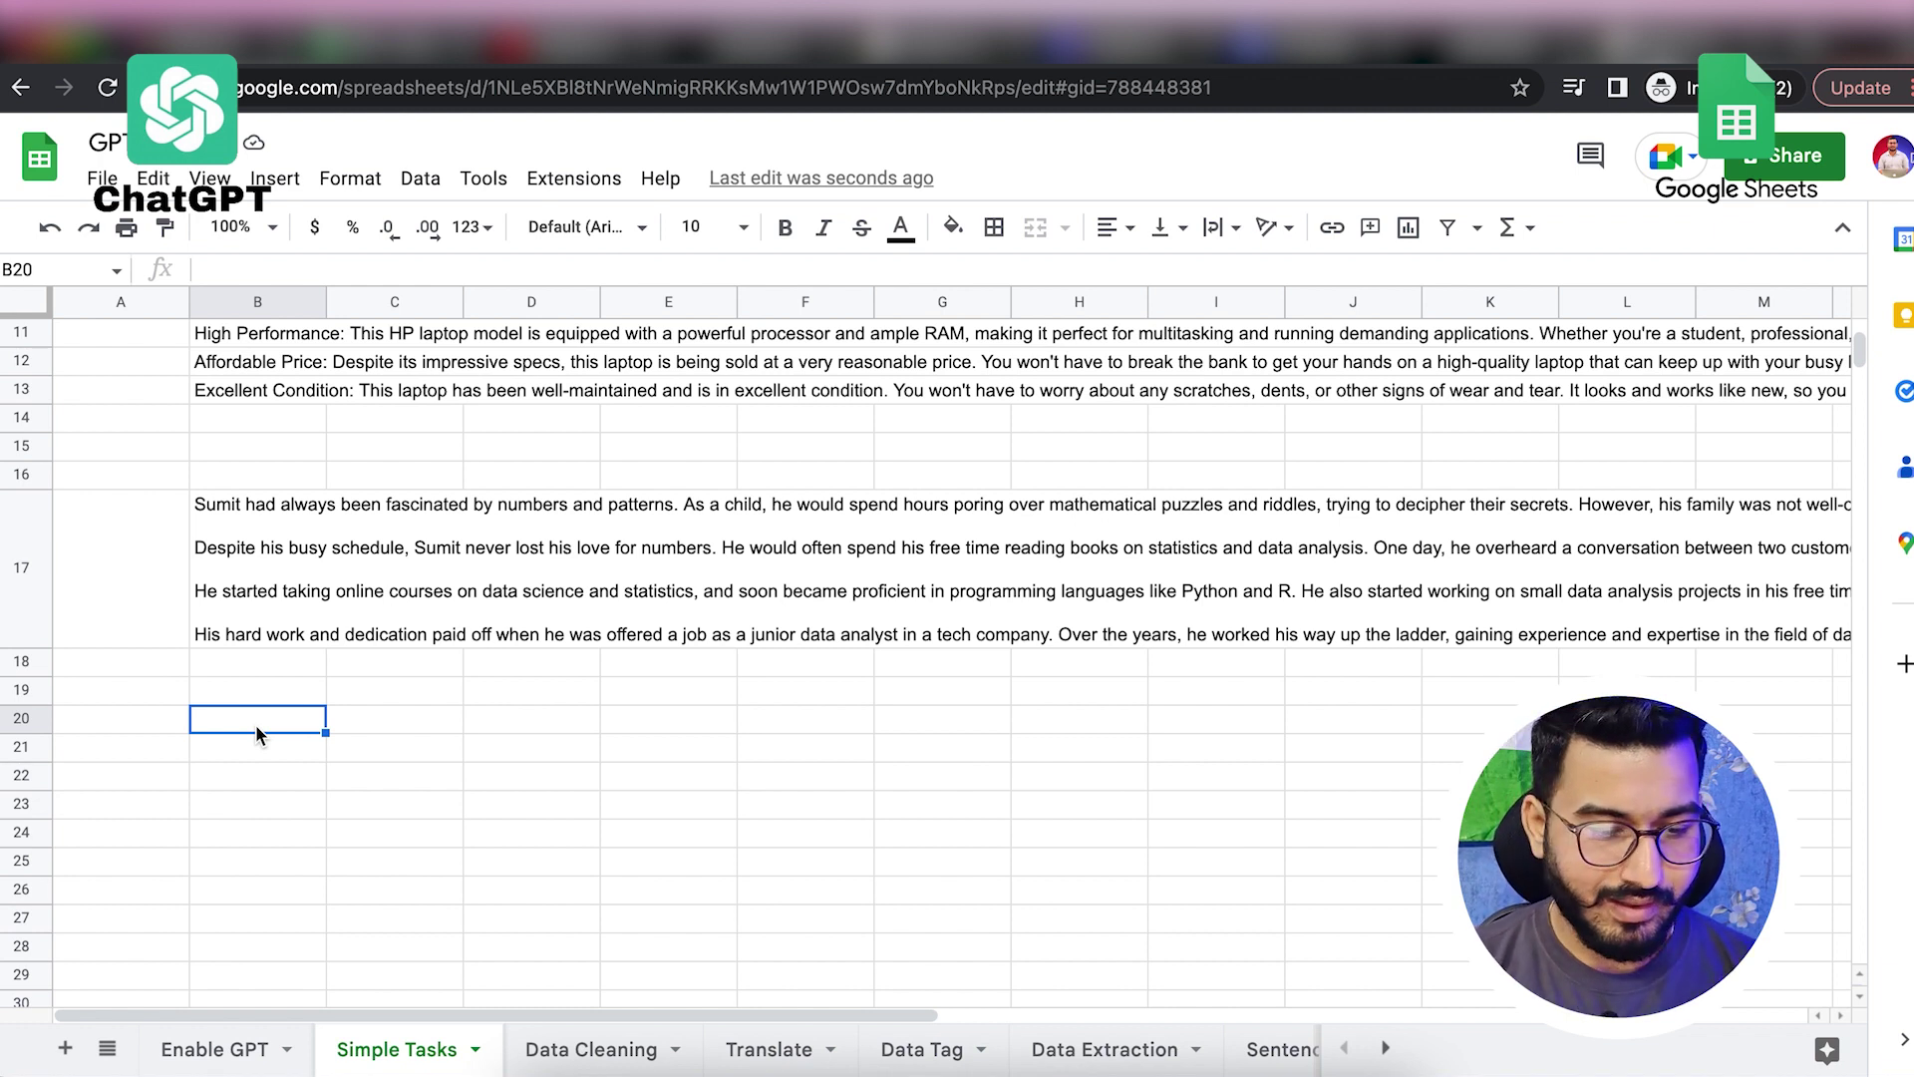
{"action": "type", "text": "="}
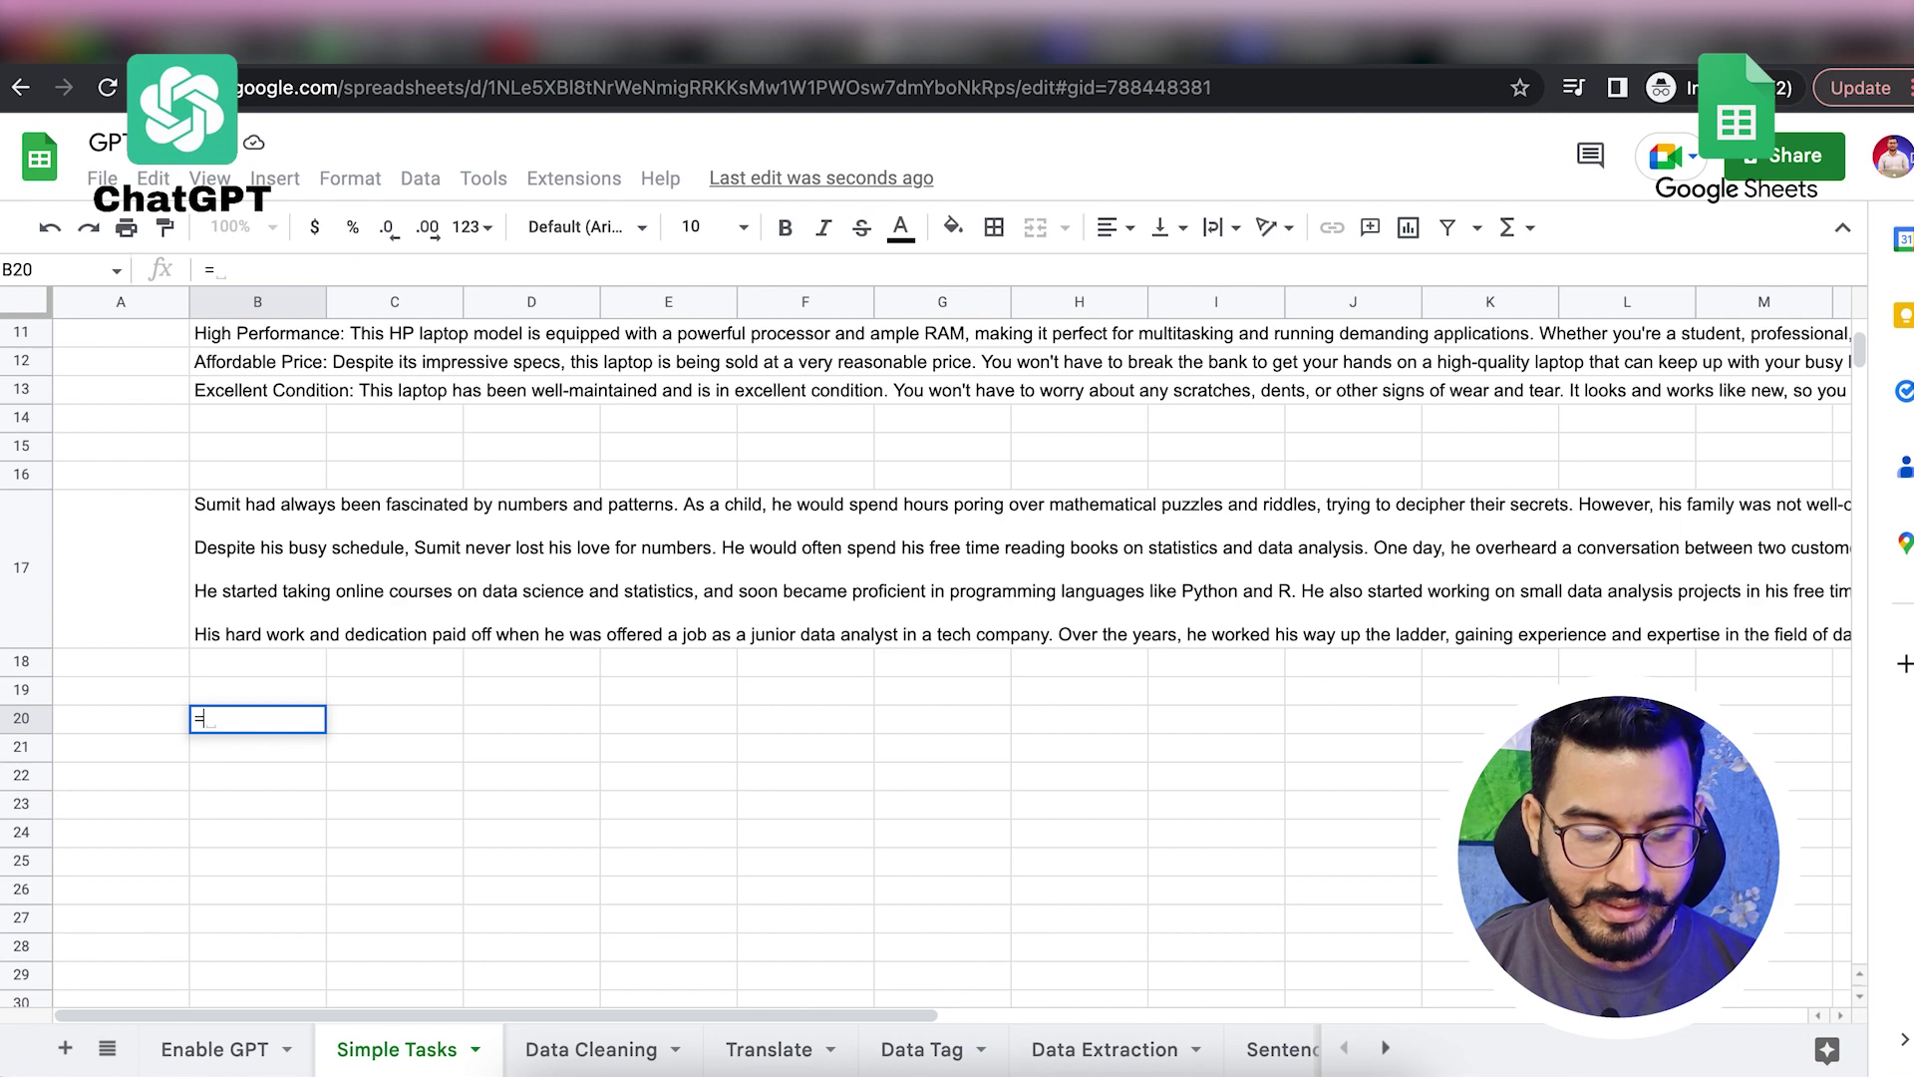
{"action": "type", "text": "gpt_list"}
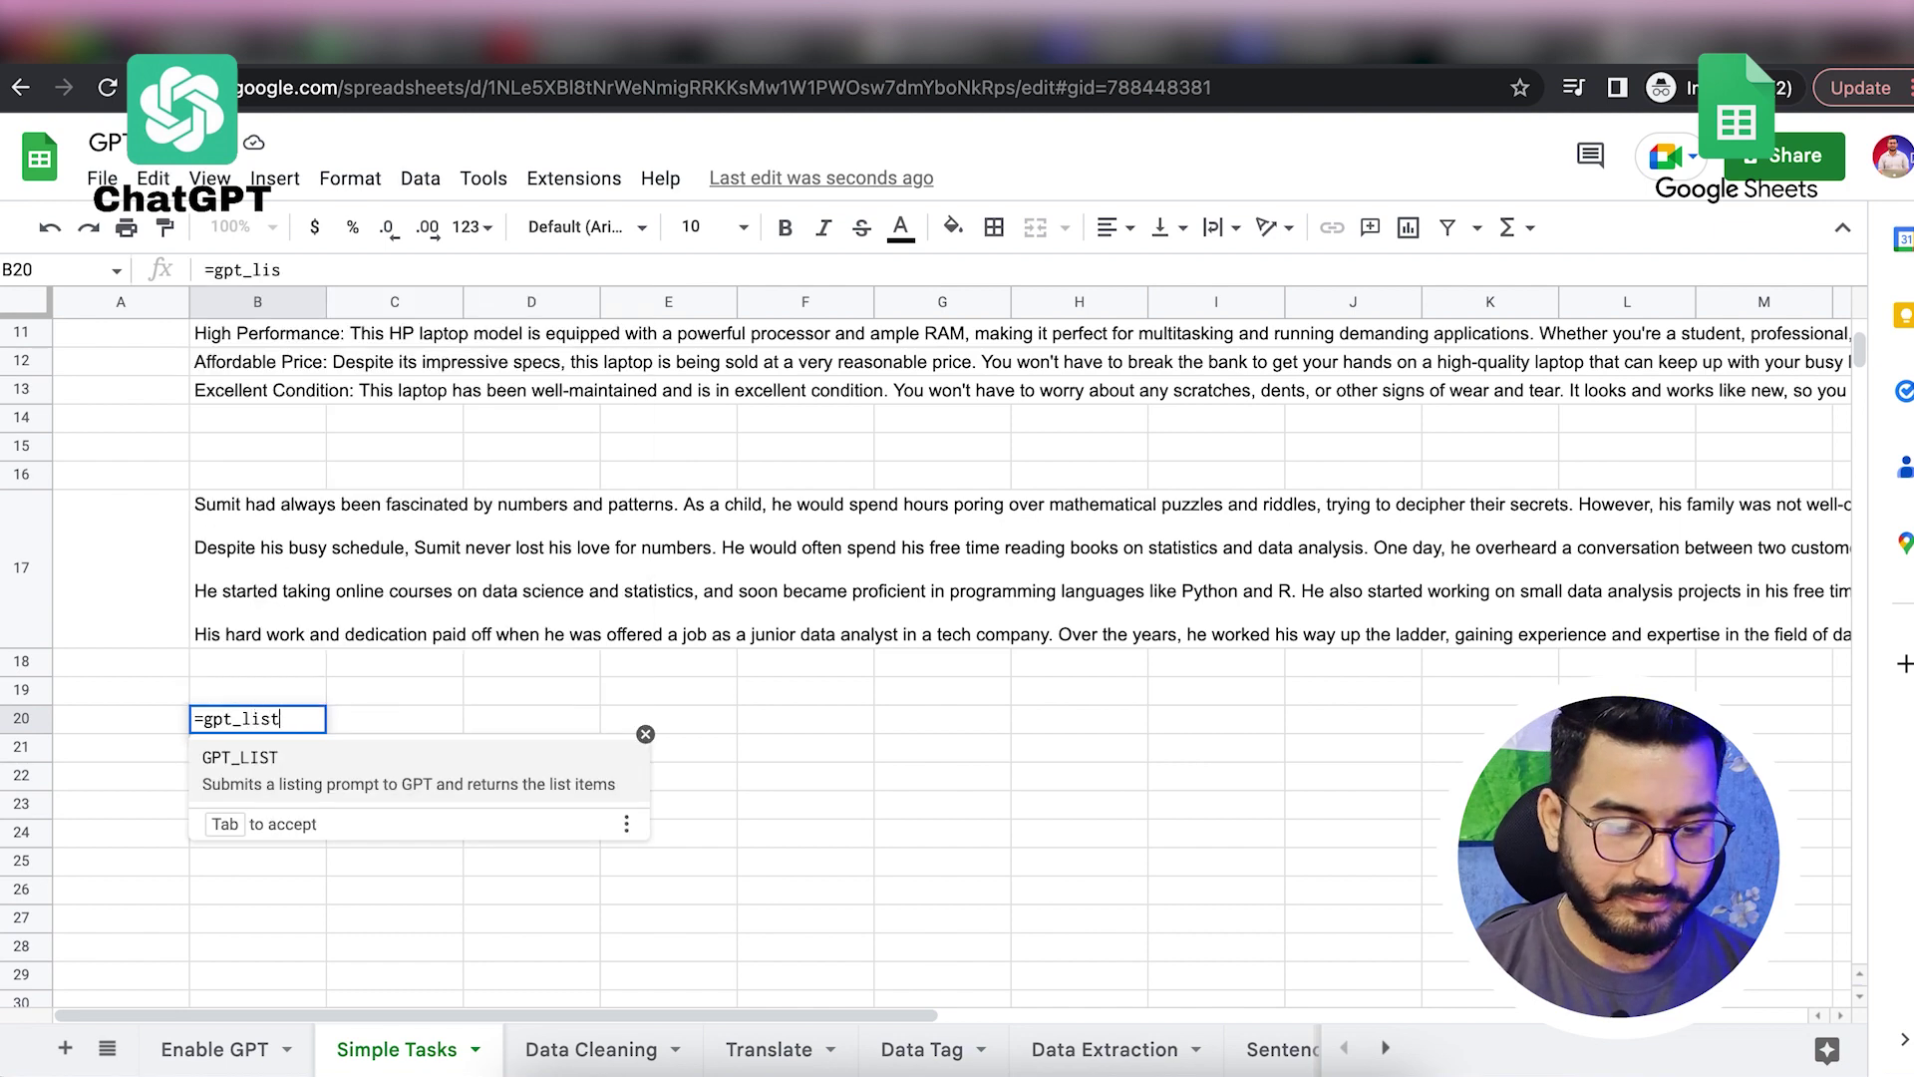
{"action": "type", "text": "("}
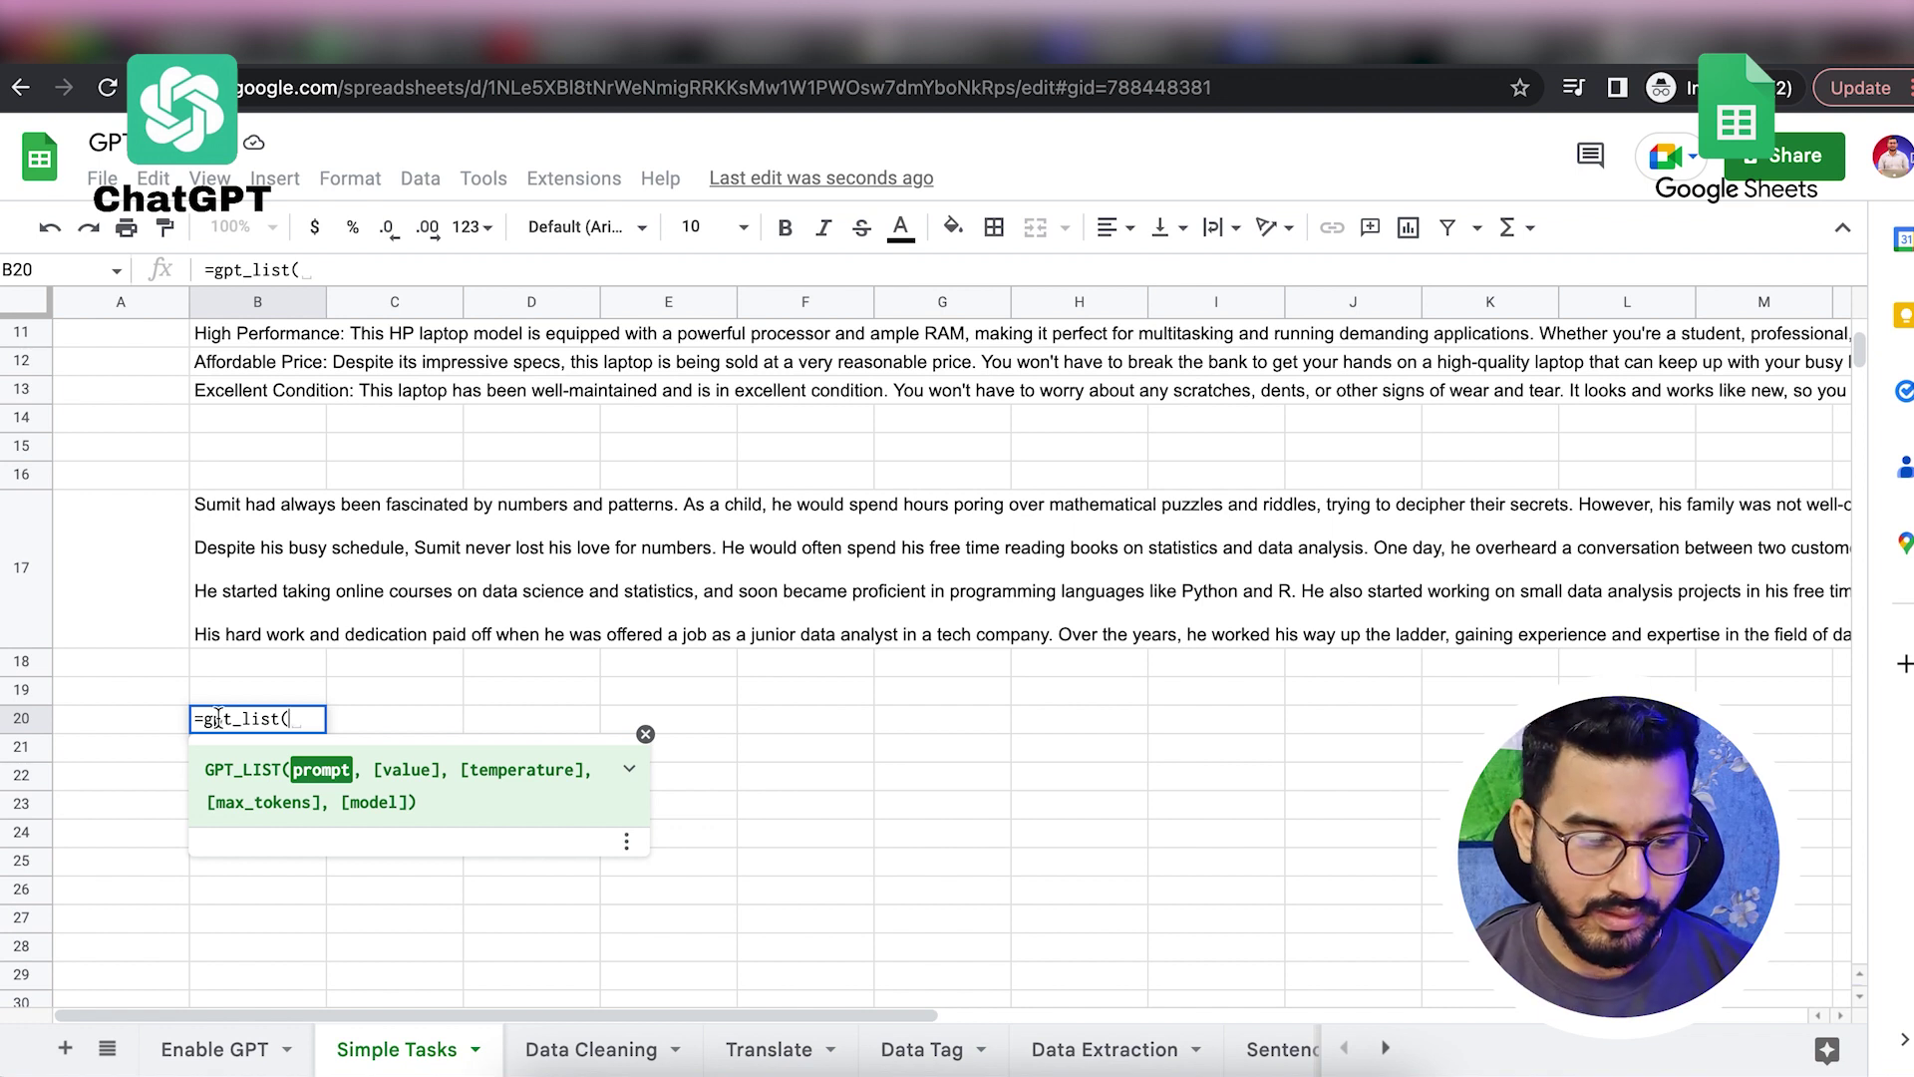
{"action": "left_click_drag", "start_coordinate": [293, 720], "coordinate": [170, 726]}
{"action": "key", "text": "ctrl+x"}
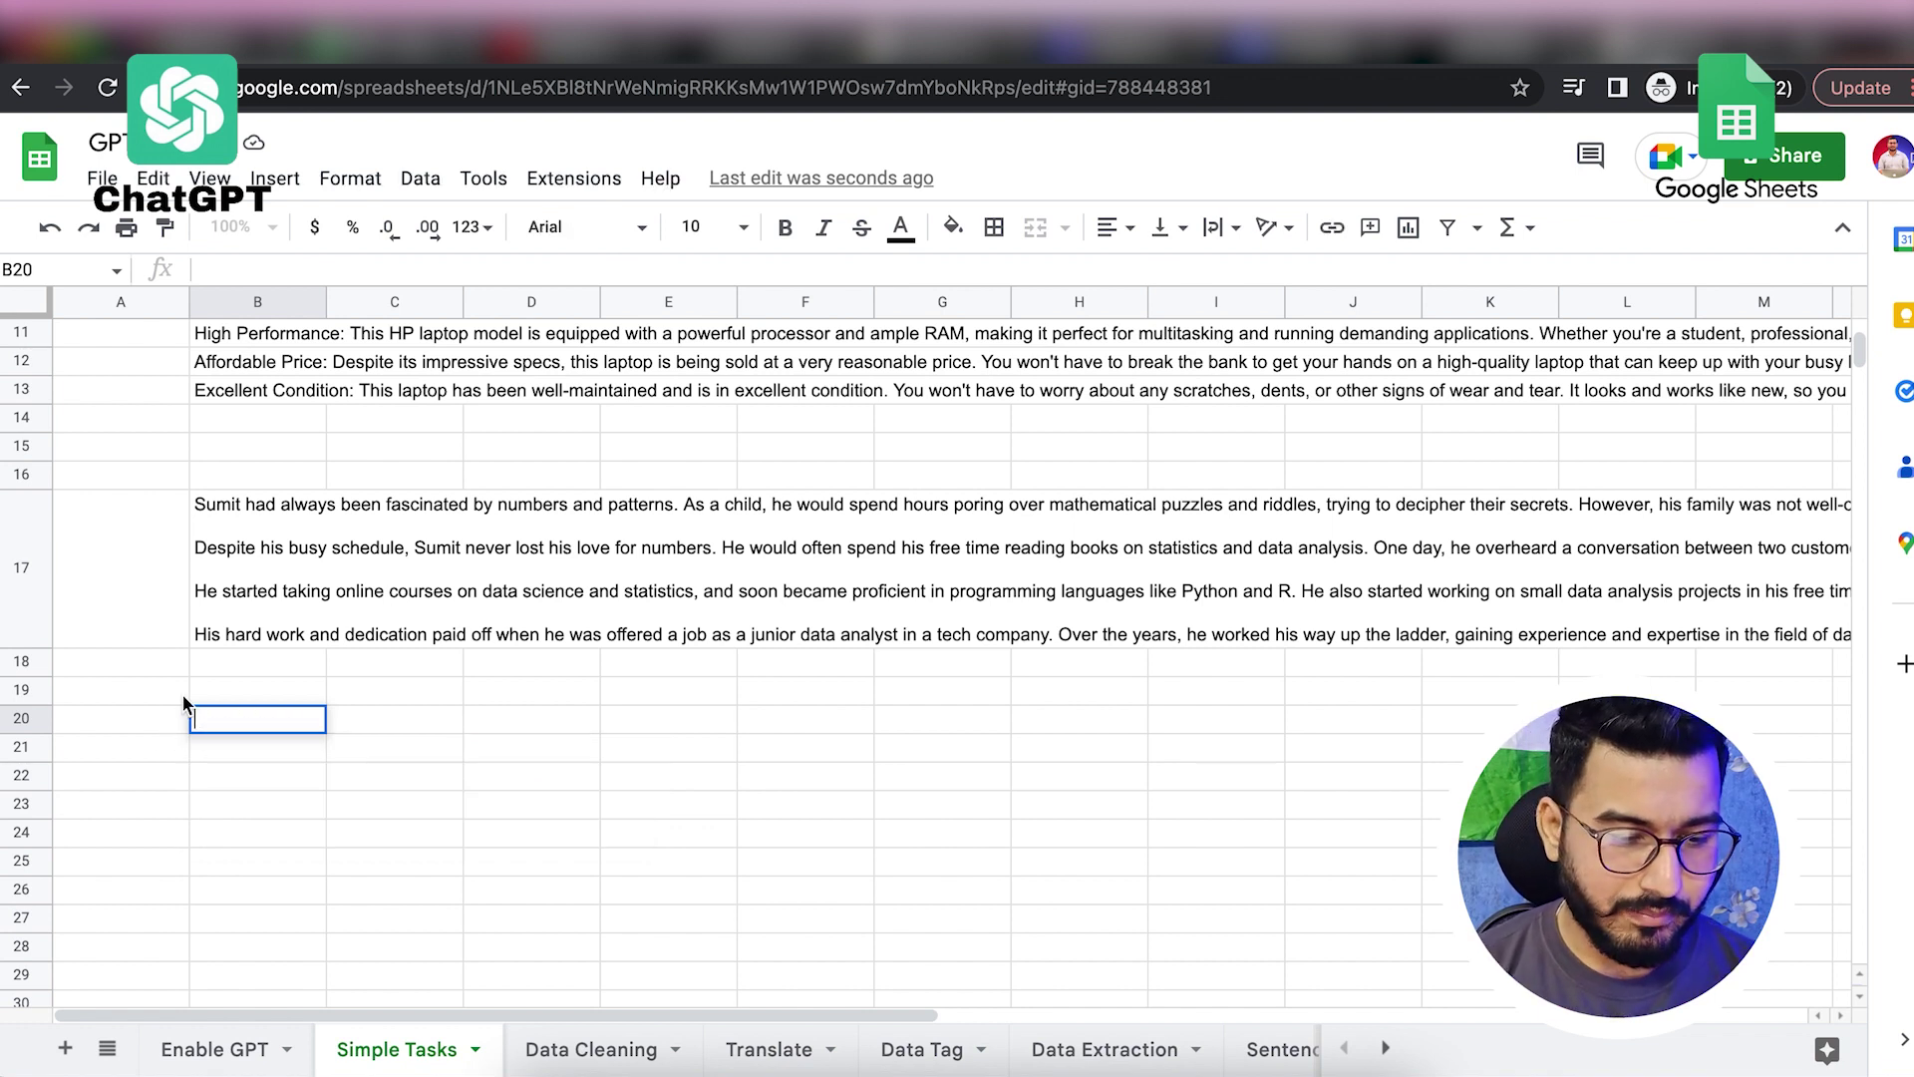
{"action": "left_click", "coordinate": [215, 690]}
{"action": "type", "text": "3"}
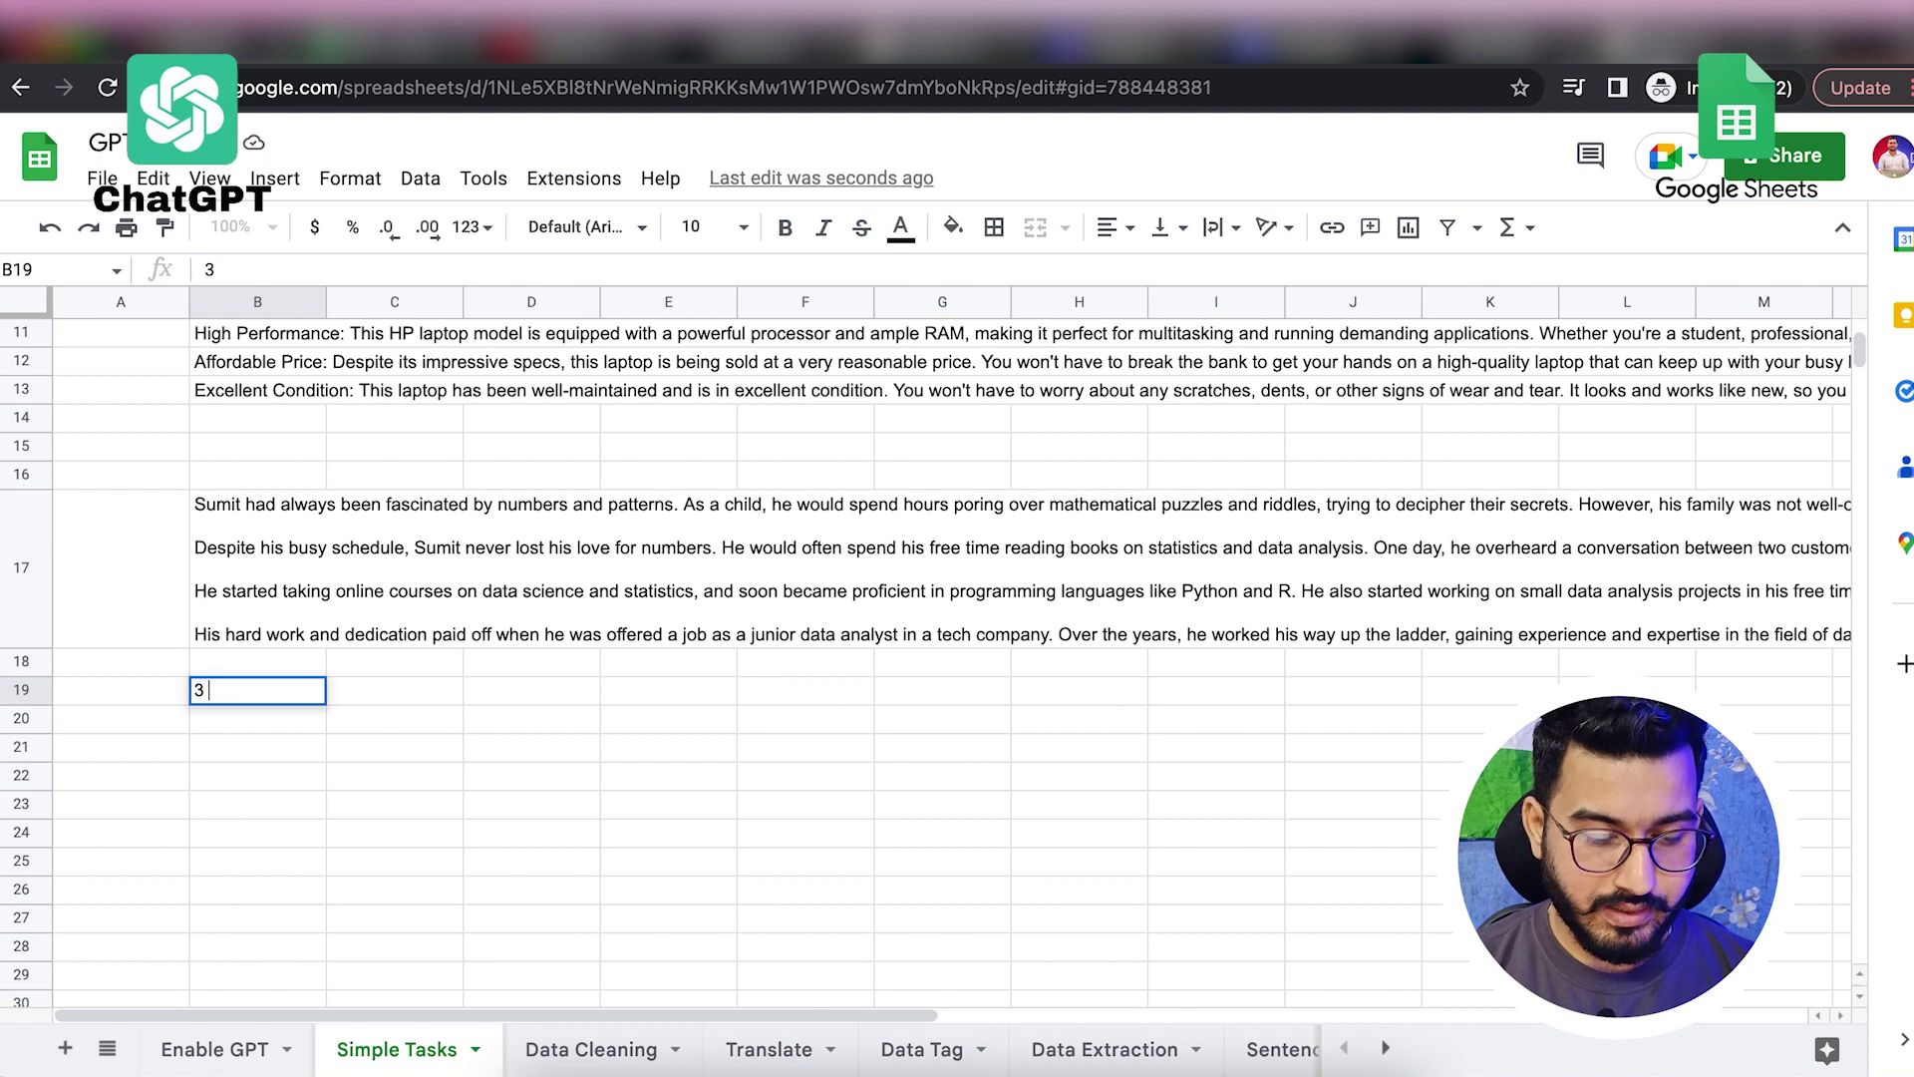
{"action": "type", "text": "rs"}
{"action": "key", "text": "BackSpace"}
{"action": "key", "text": "BackSpace"}
{"action": "type", "text": "m"}
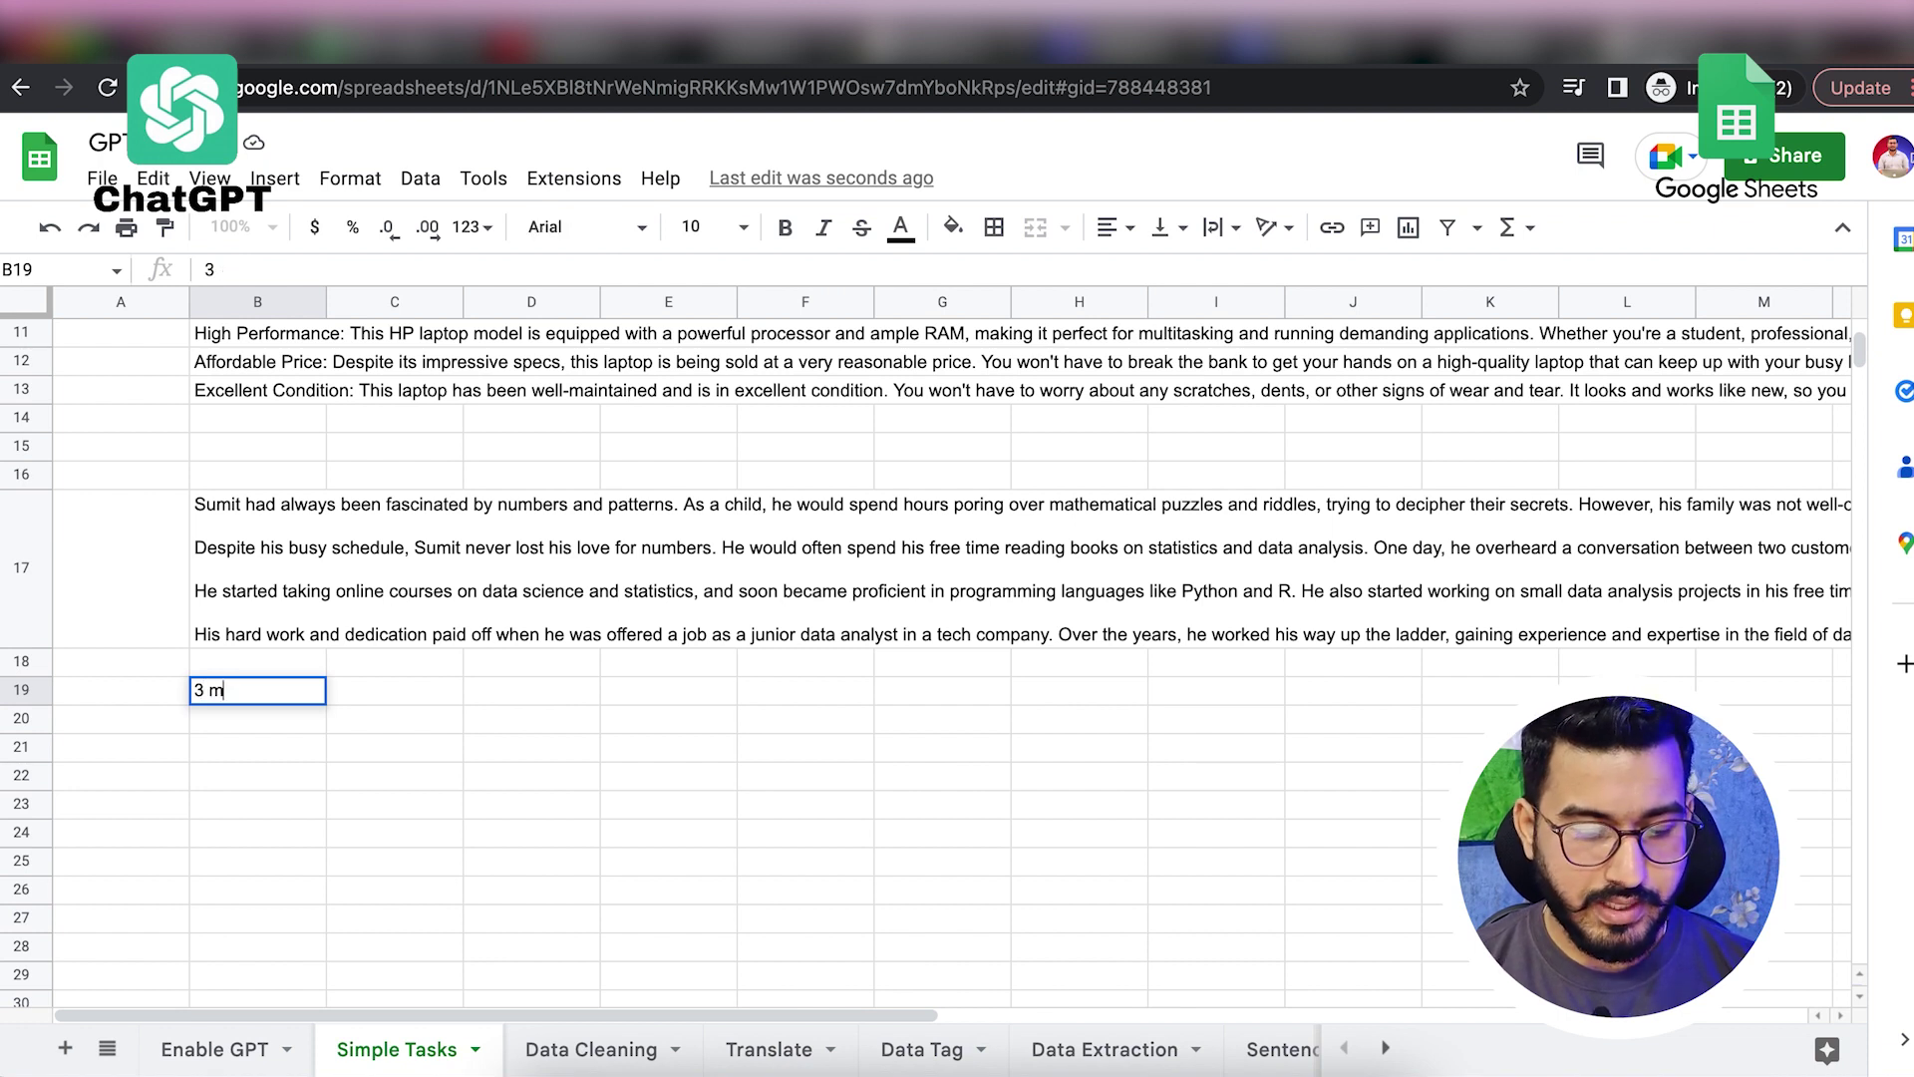
{"action": "type", "text": "arketing p"}
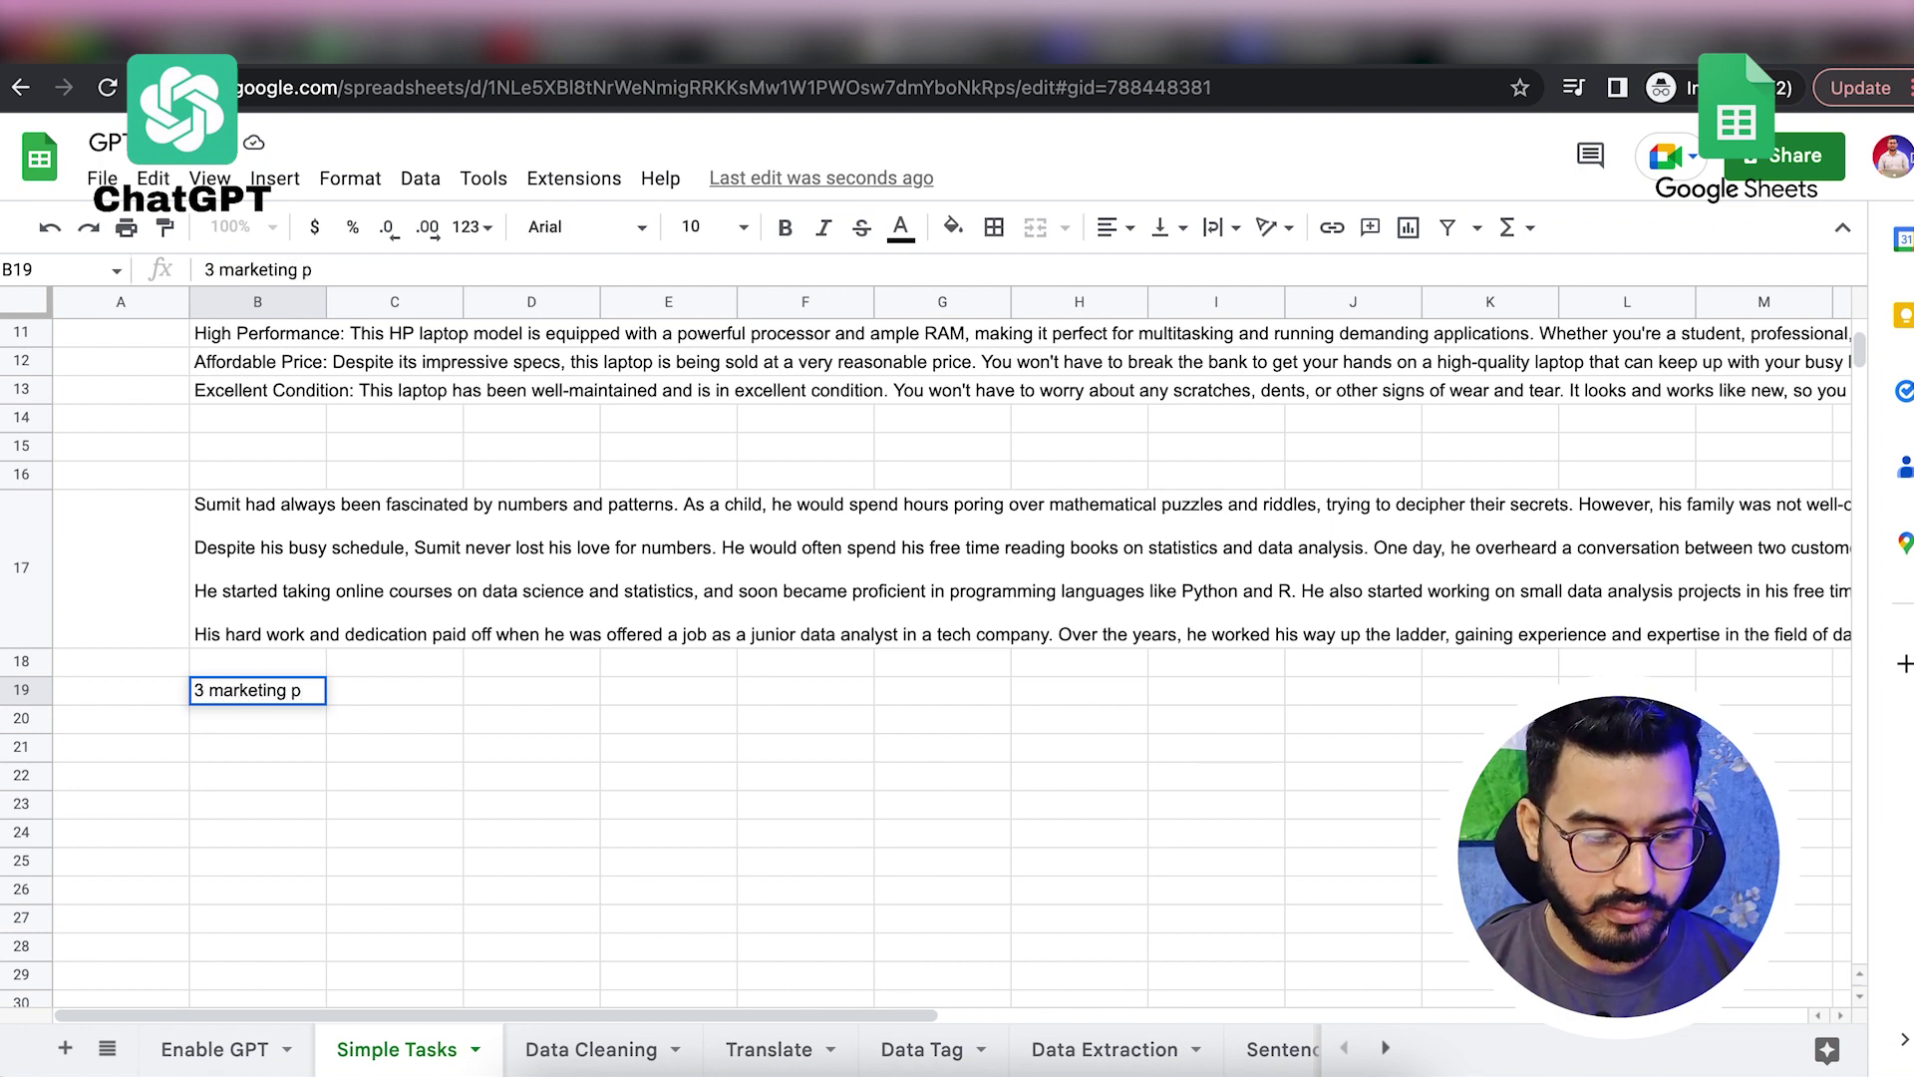
{"action": "type", "text": "itch to sell my old"}
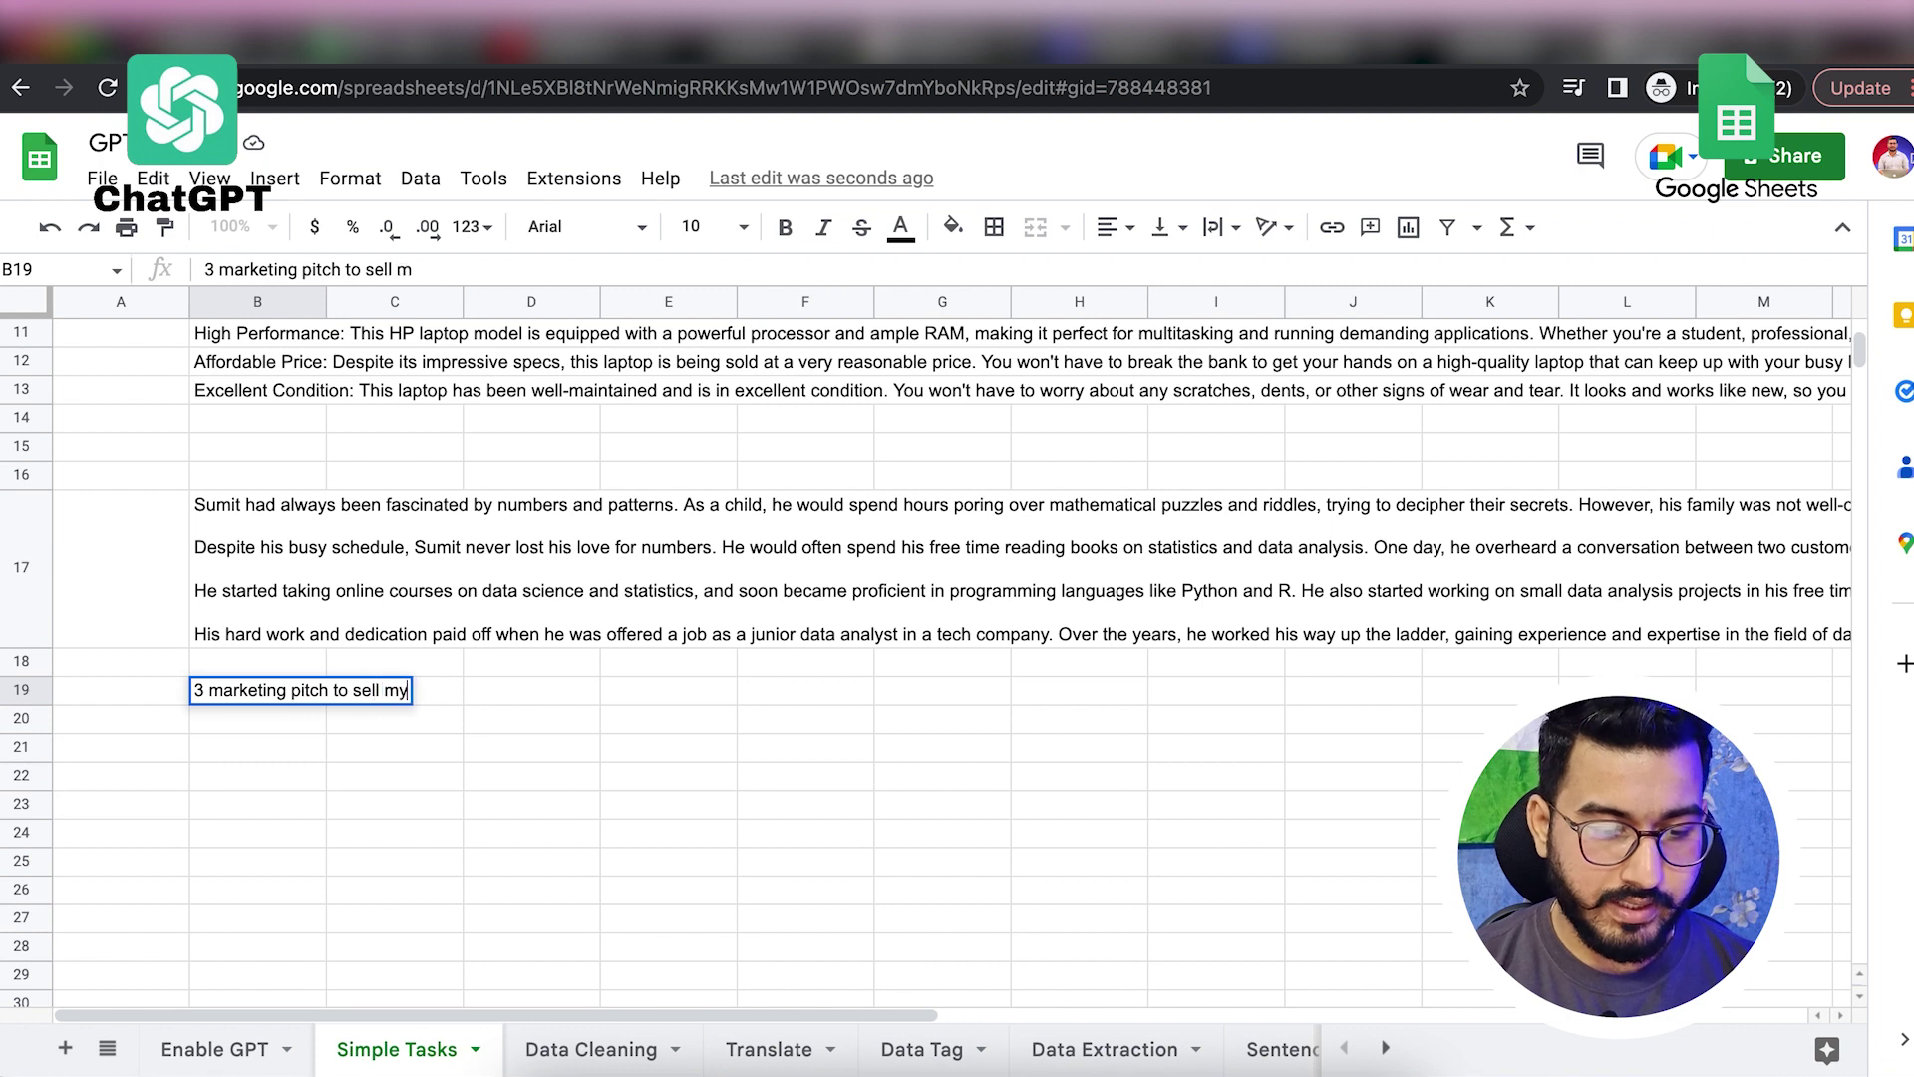
{"action": "type", "text": "ipjon"}
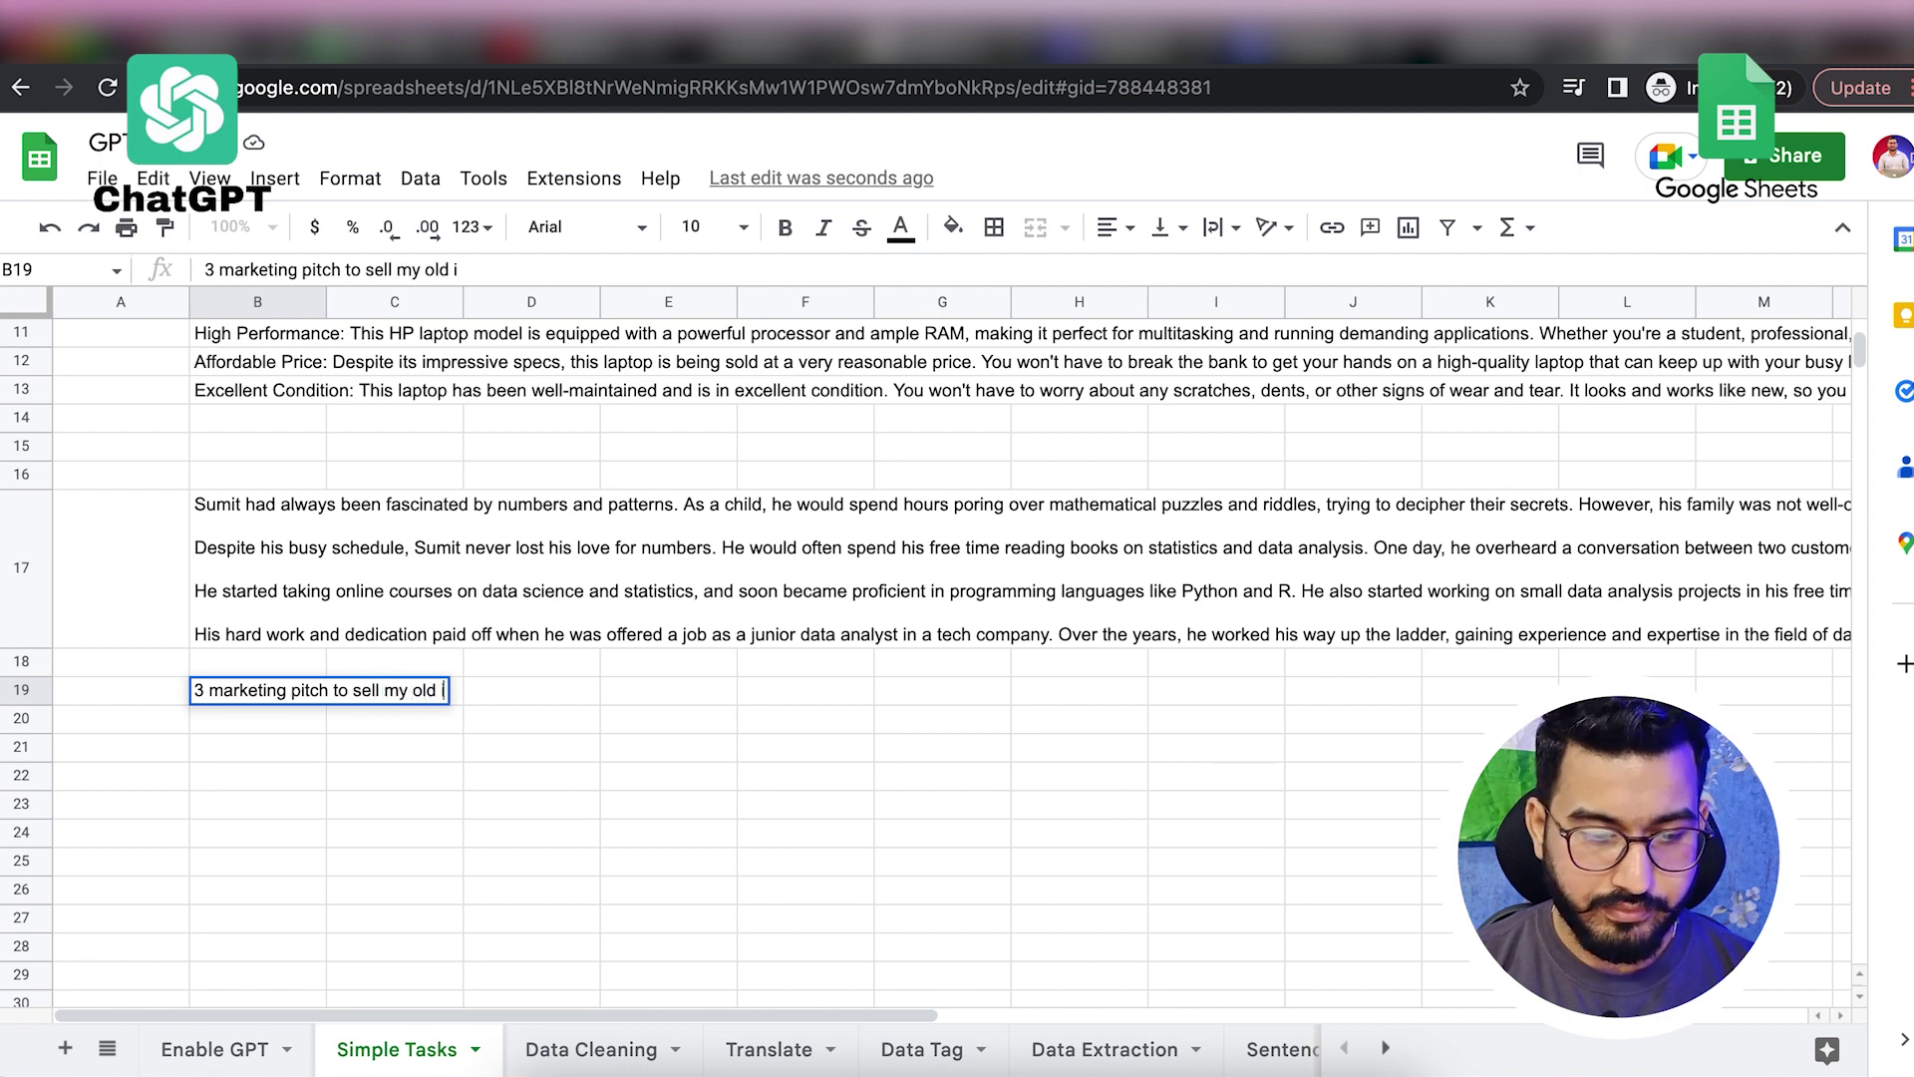
{"action": "key", "text": "BackSpace"}
{"action": "key", "text": "BackSpace"}
{"action": "key", "text": "BackSpace"}
{"action": "type", "text": "hone"}
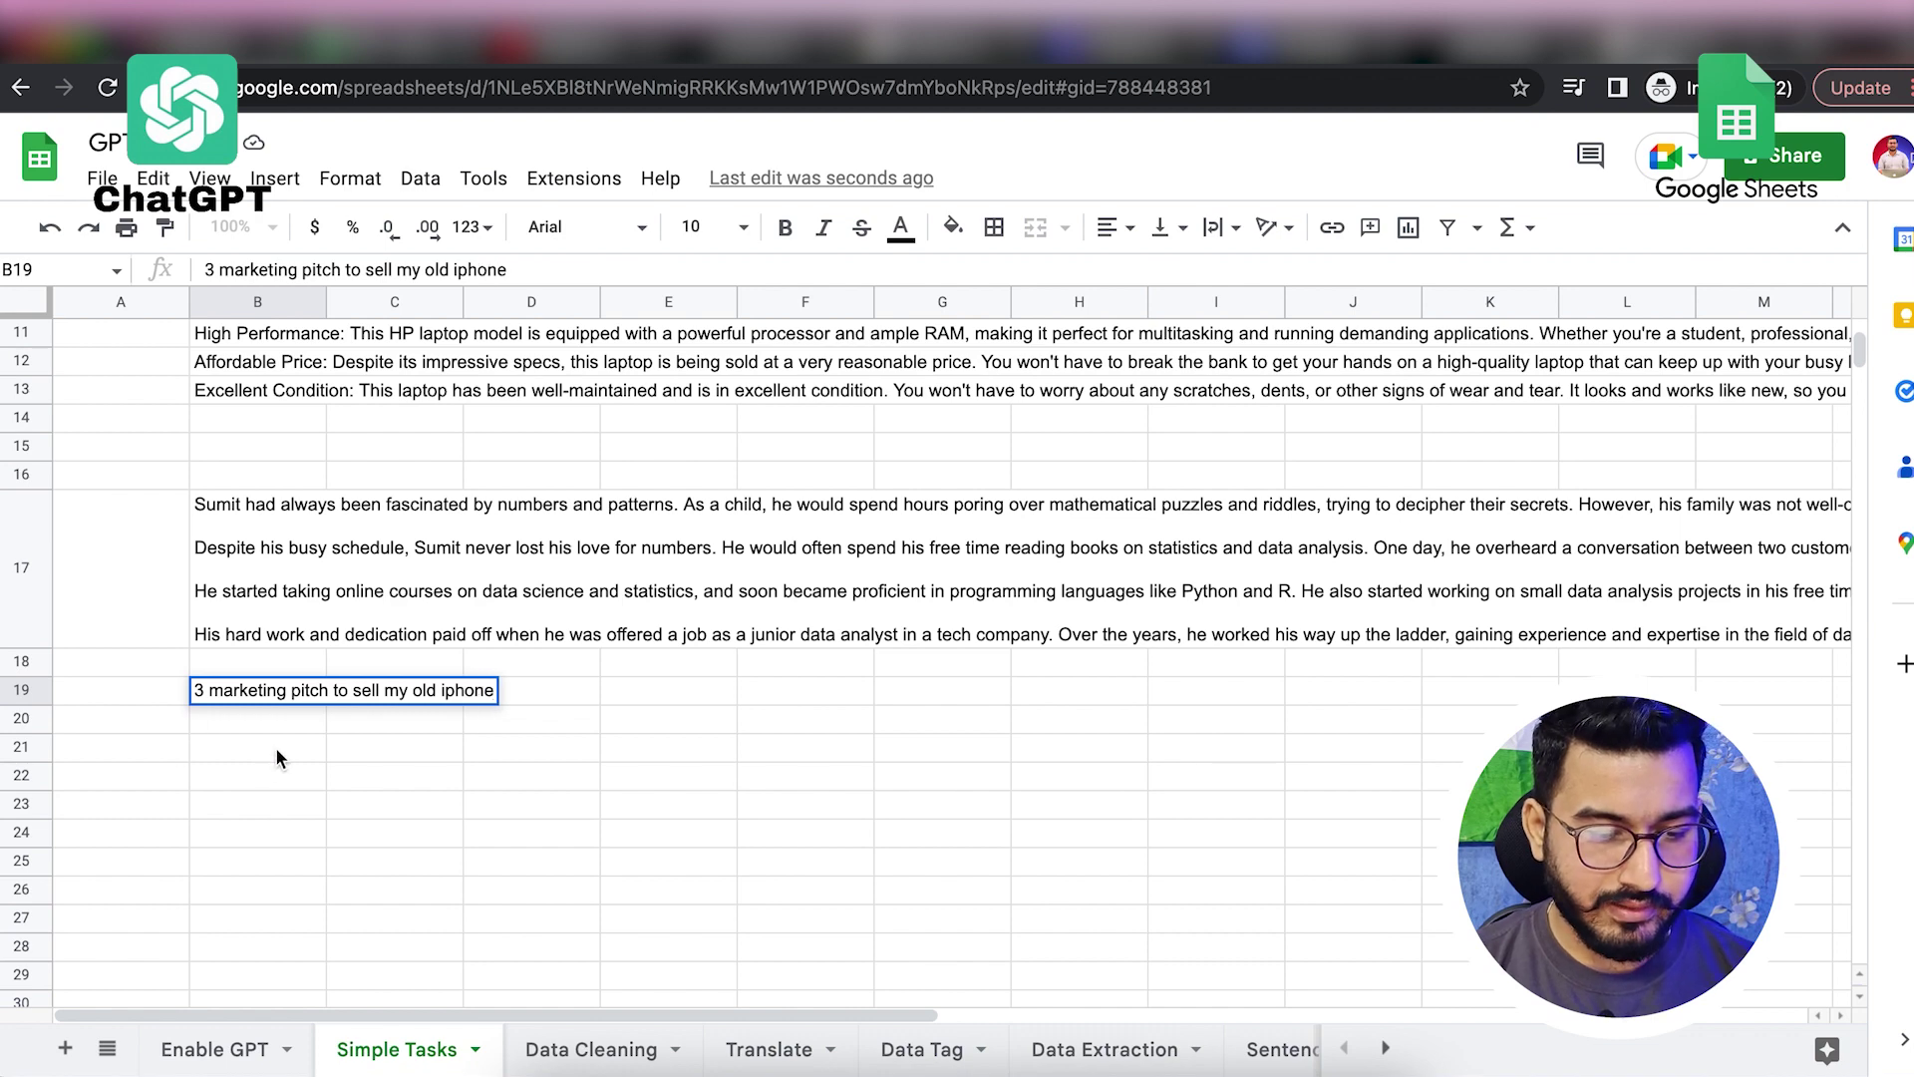
{"action": "left_click", "coordinate": [279, 756]}
Step: In B21, enter =GPT_LIST(B19) to list three pitches in B21:B23
{"action": "type", "text": "=gp"}
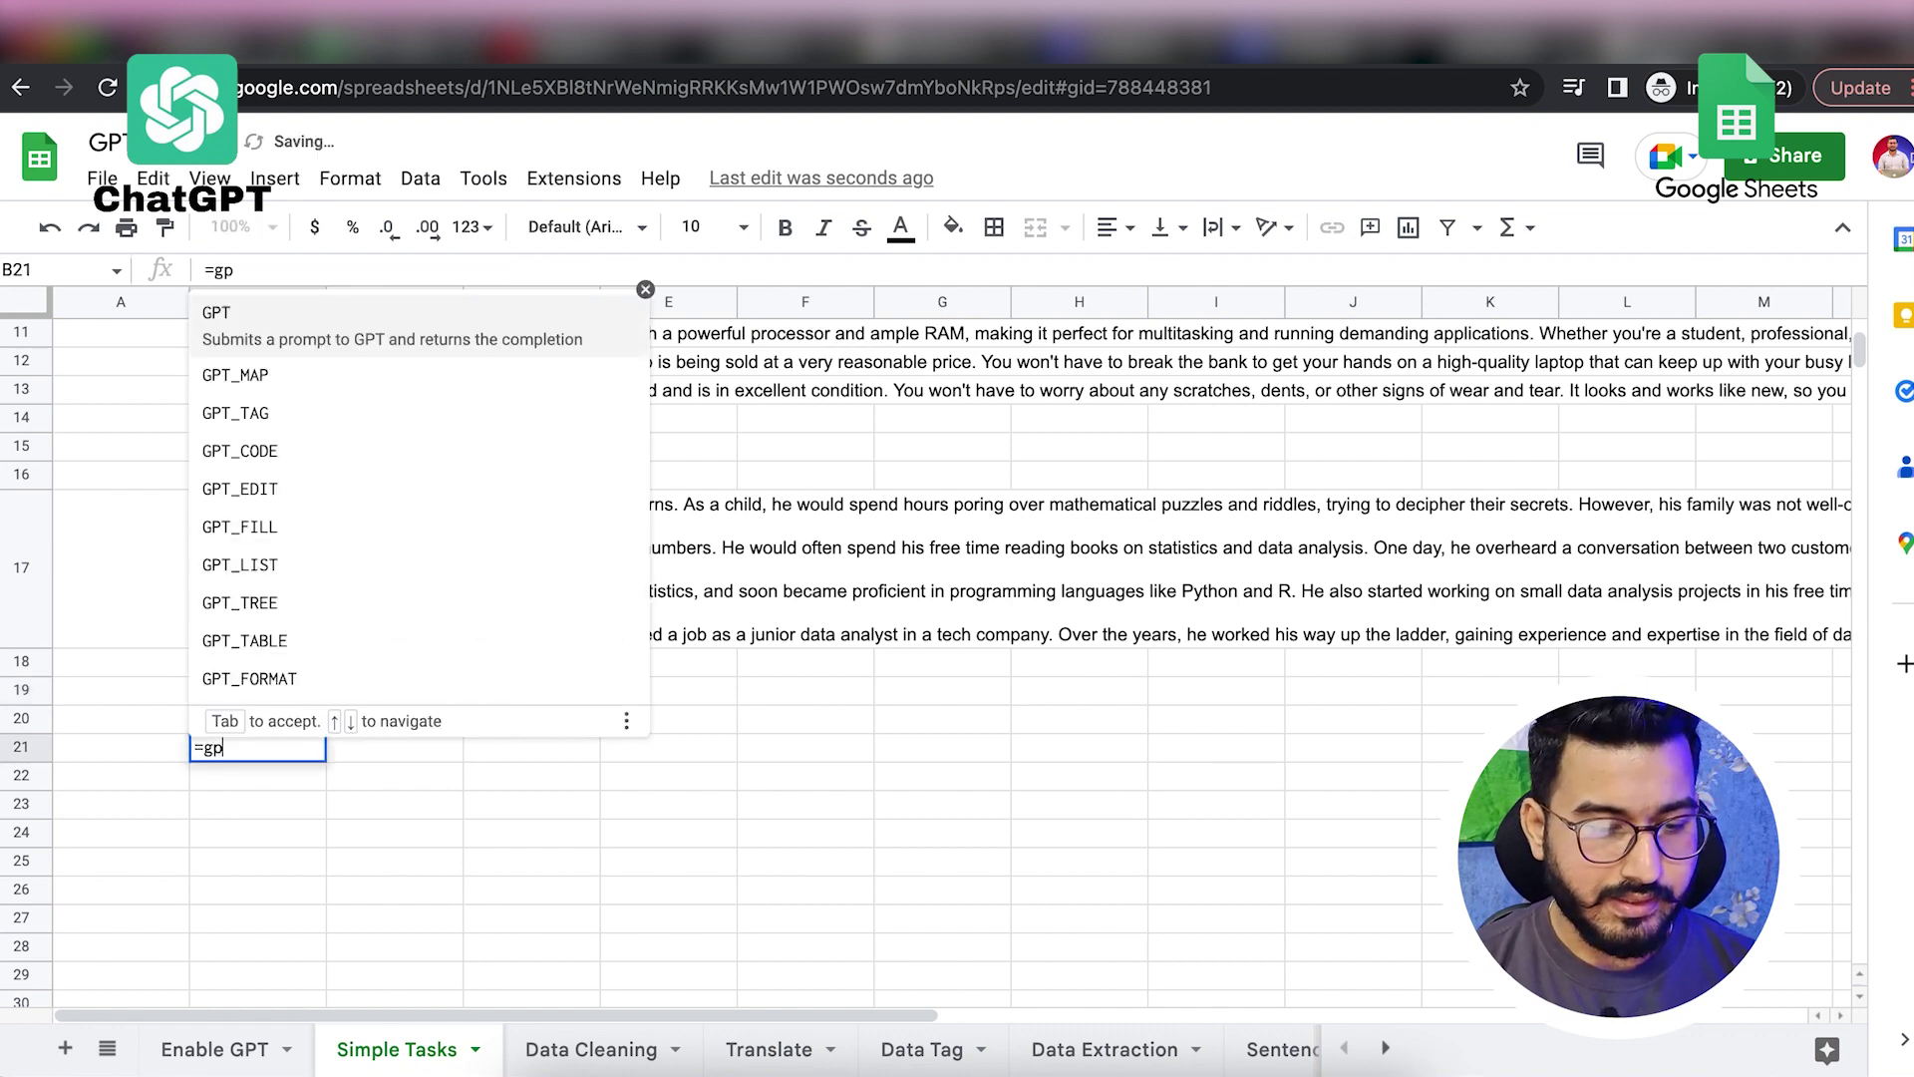
{"action": "type", "text": "t_li"}
{"action": "key", "text": "Tab"}
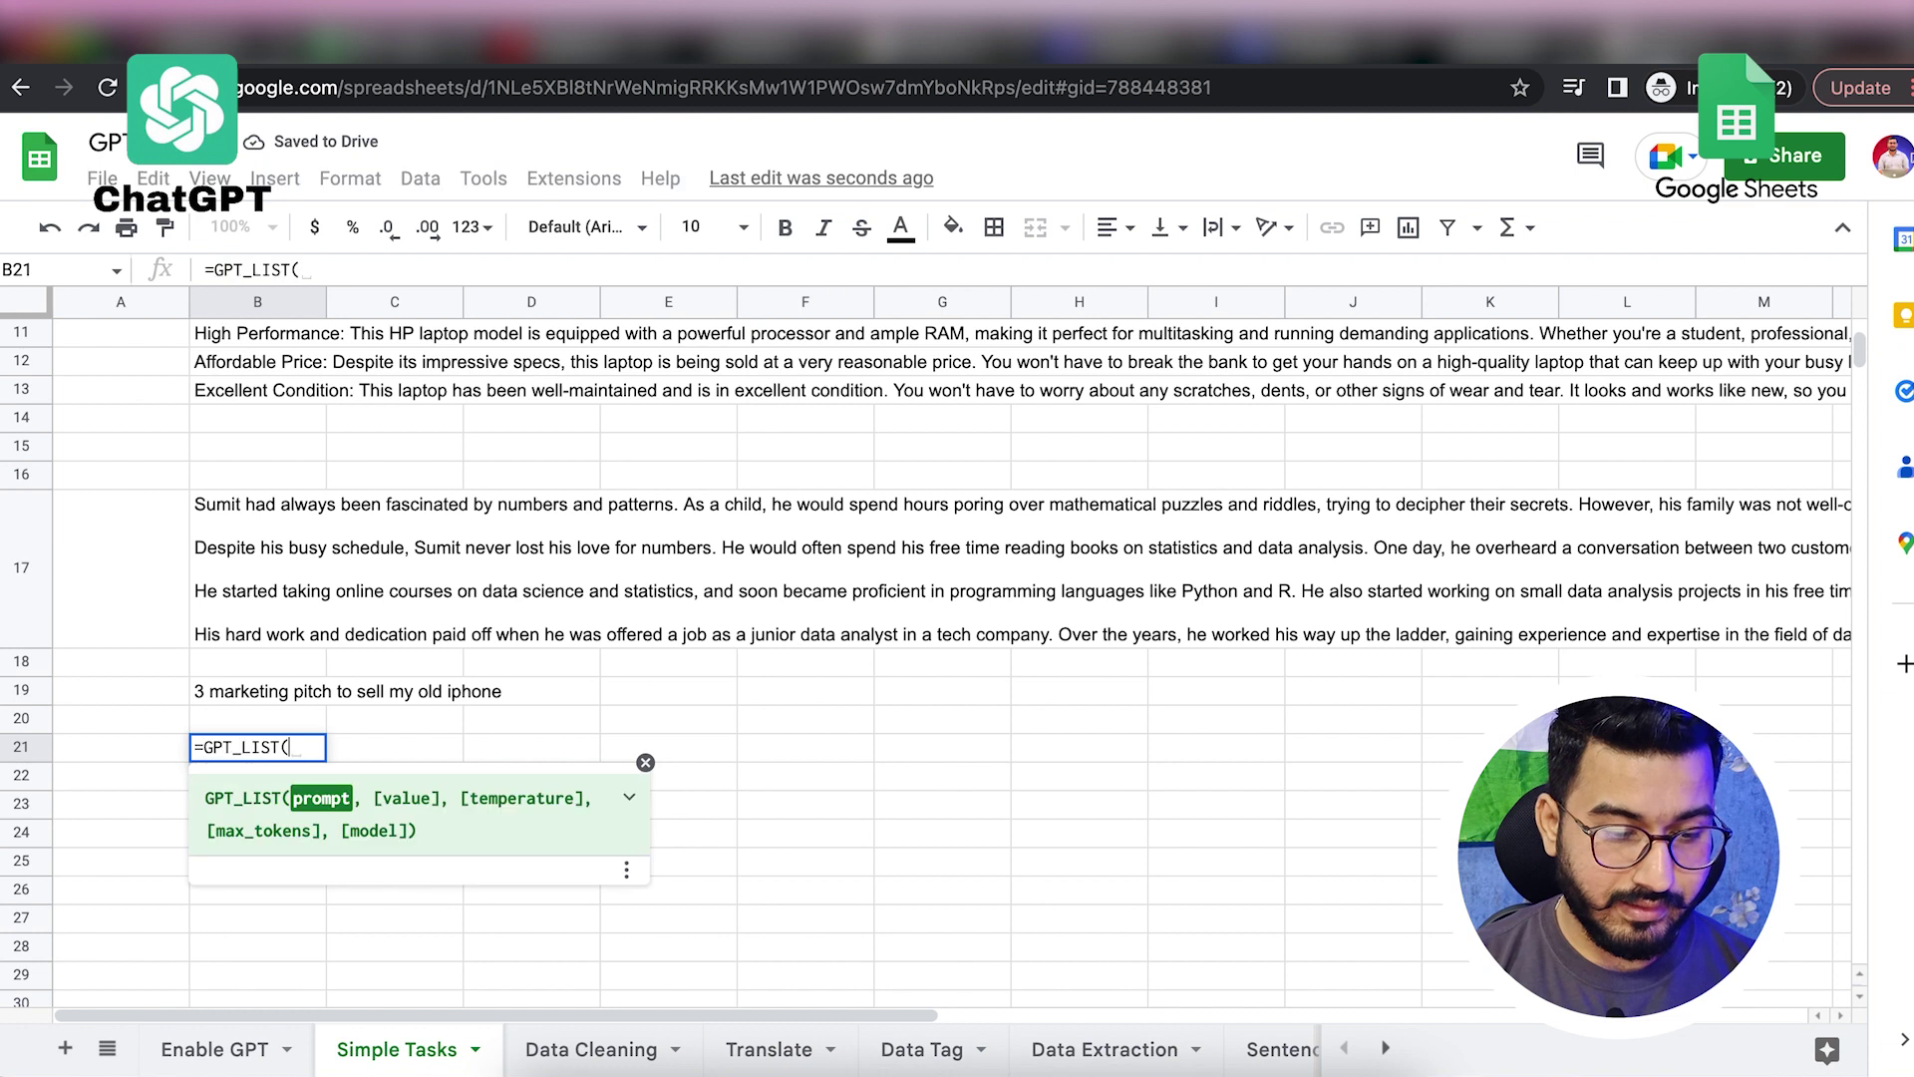
{"action": "type", "text": "("}
{"action": "left_click", "coordinate": [285, 695]}
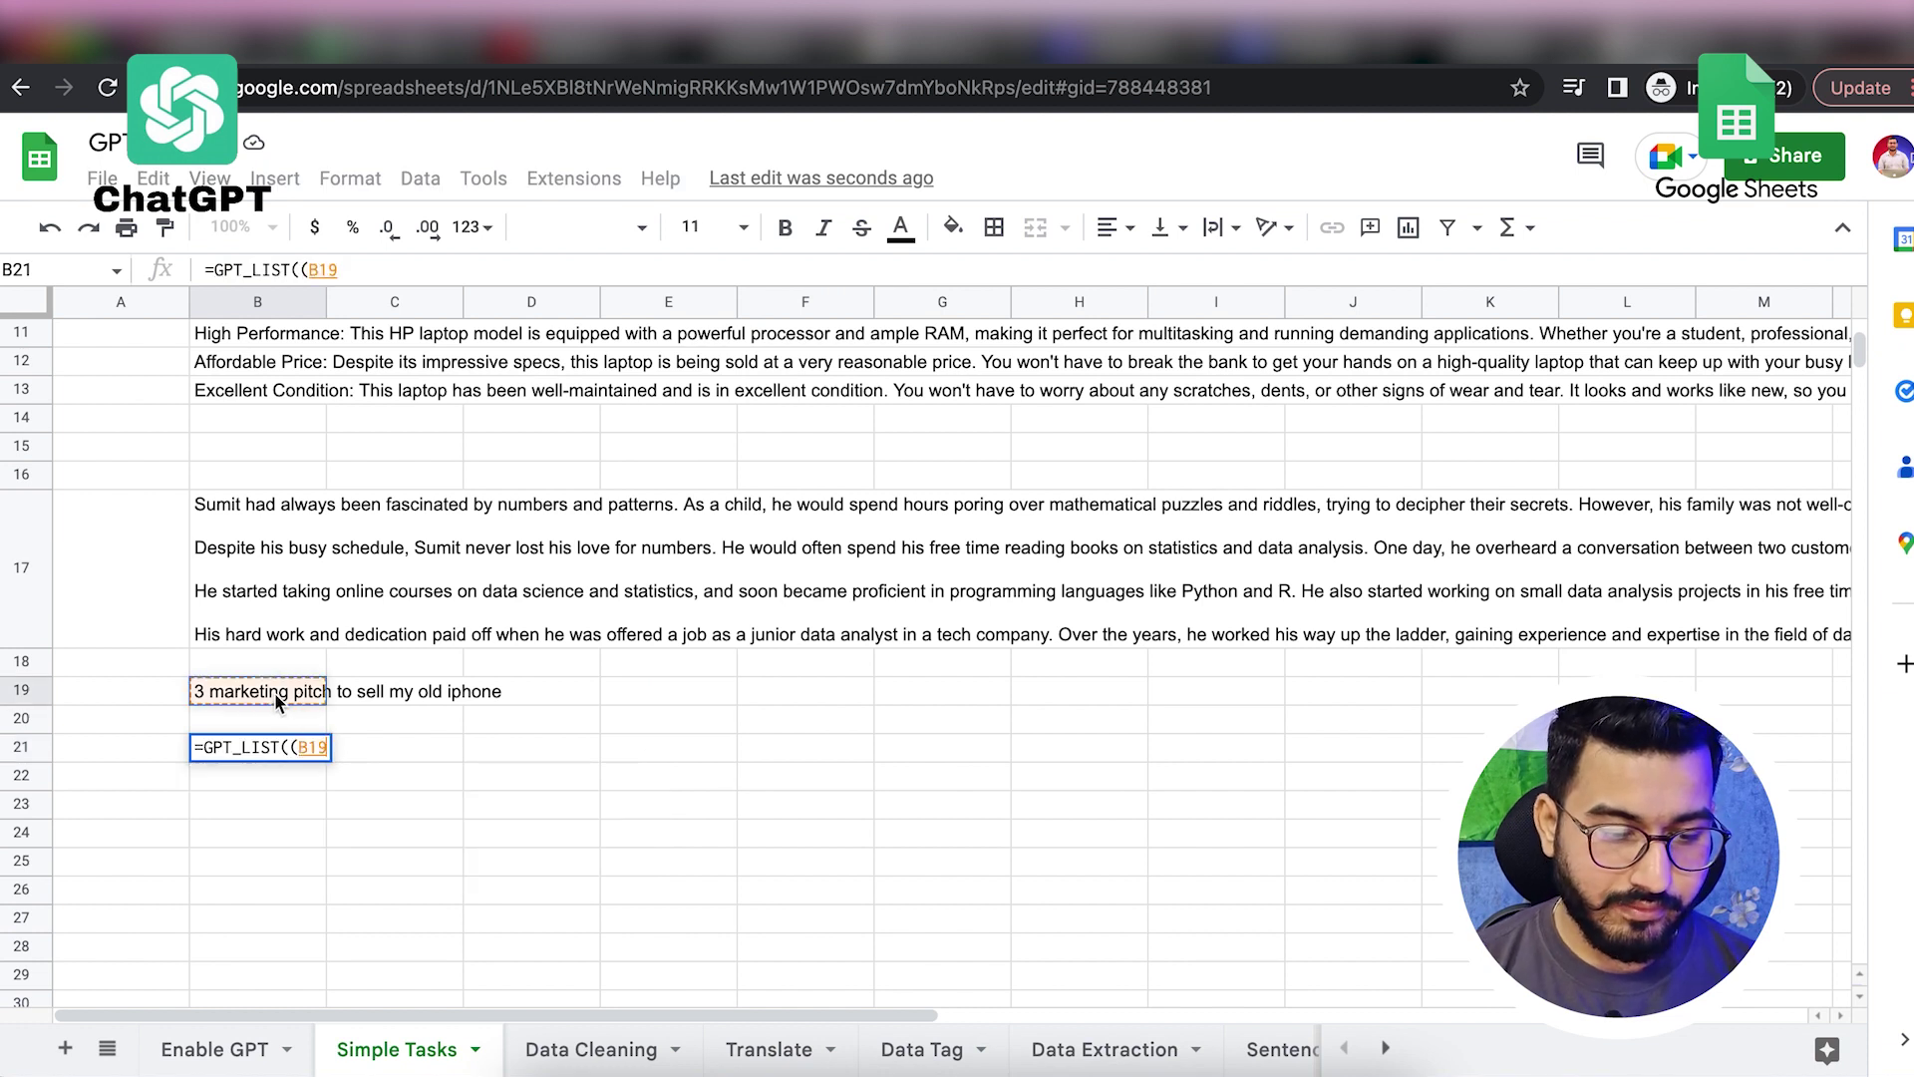
{"action": "type", "text": ")"}
{"action": "key", "text": "Return"}
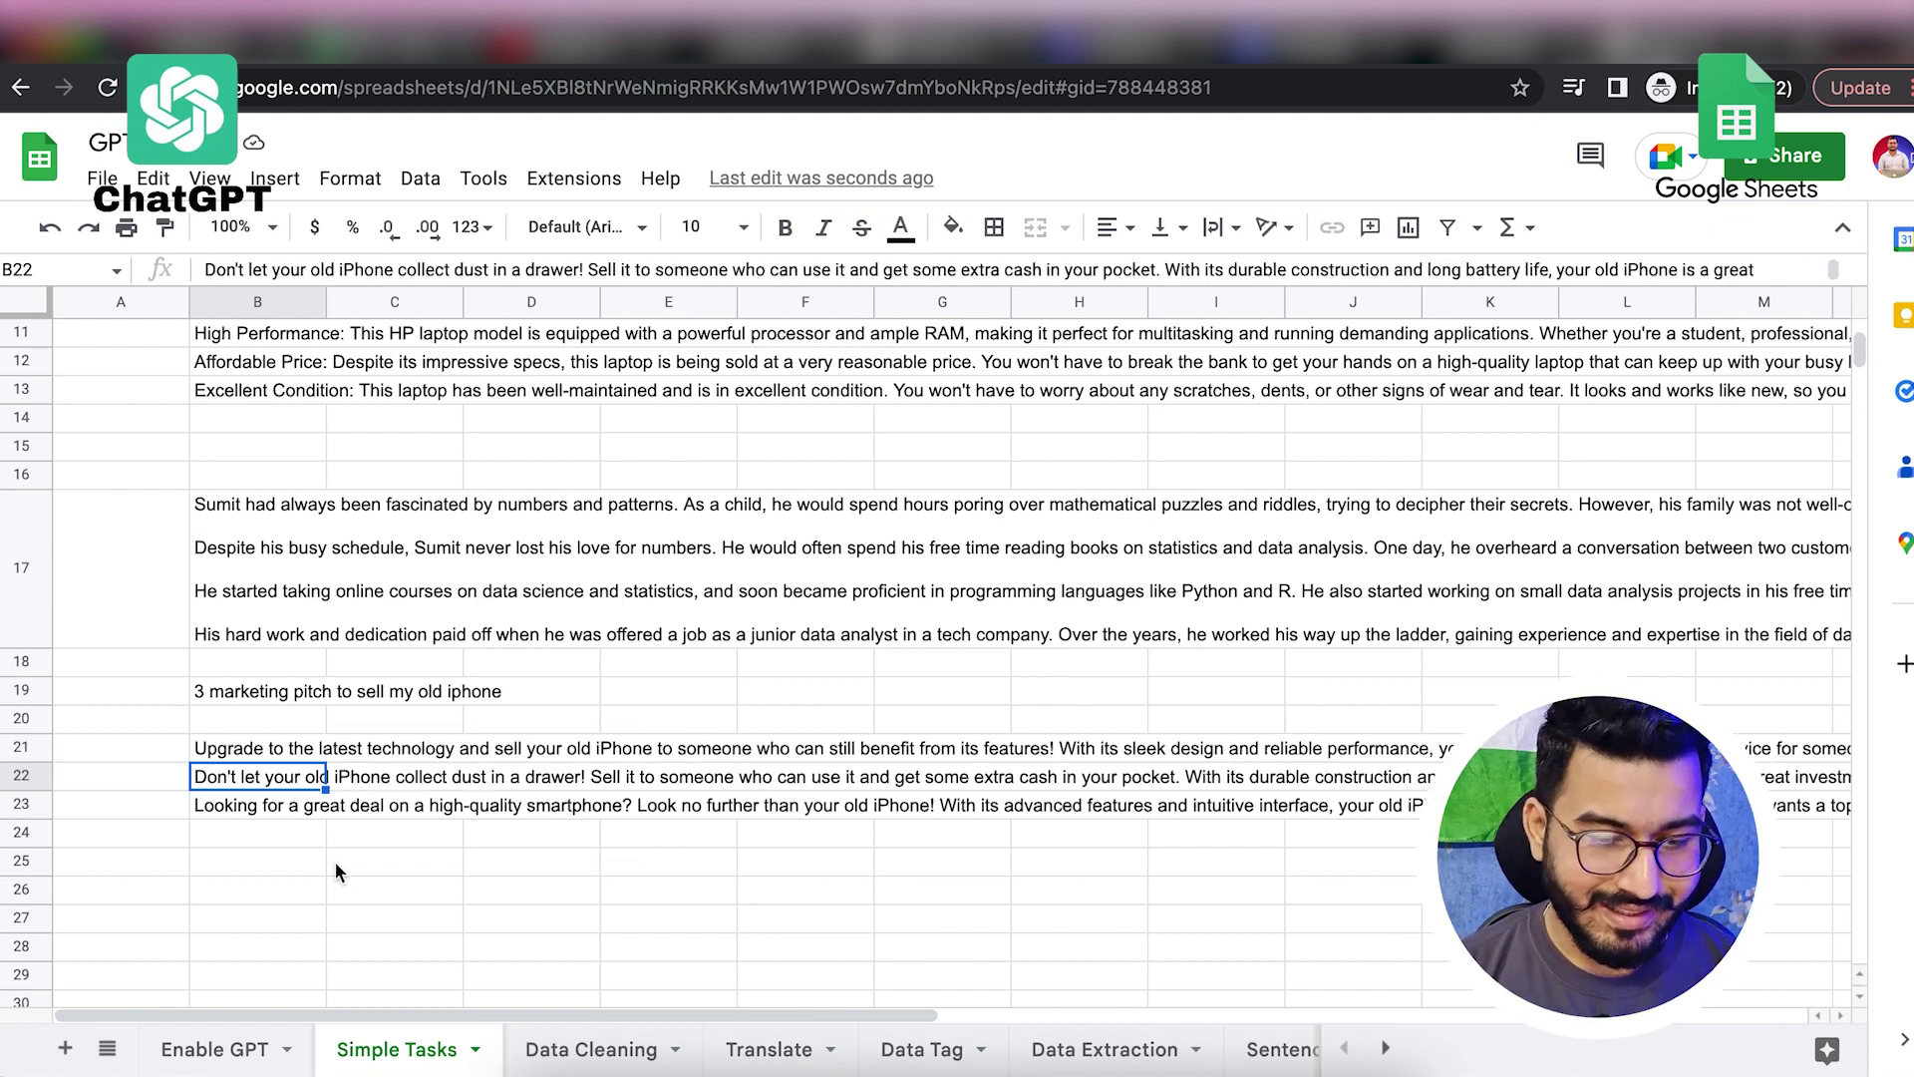
Step: Open the Data Cleaning tab showing messy names, e-mails and dates beside cleaned versions
{"action": "left_click_drag", "start_coordinate": [319, 1009], "coordinate": [239, 1039]}
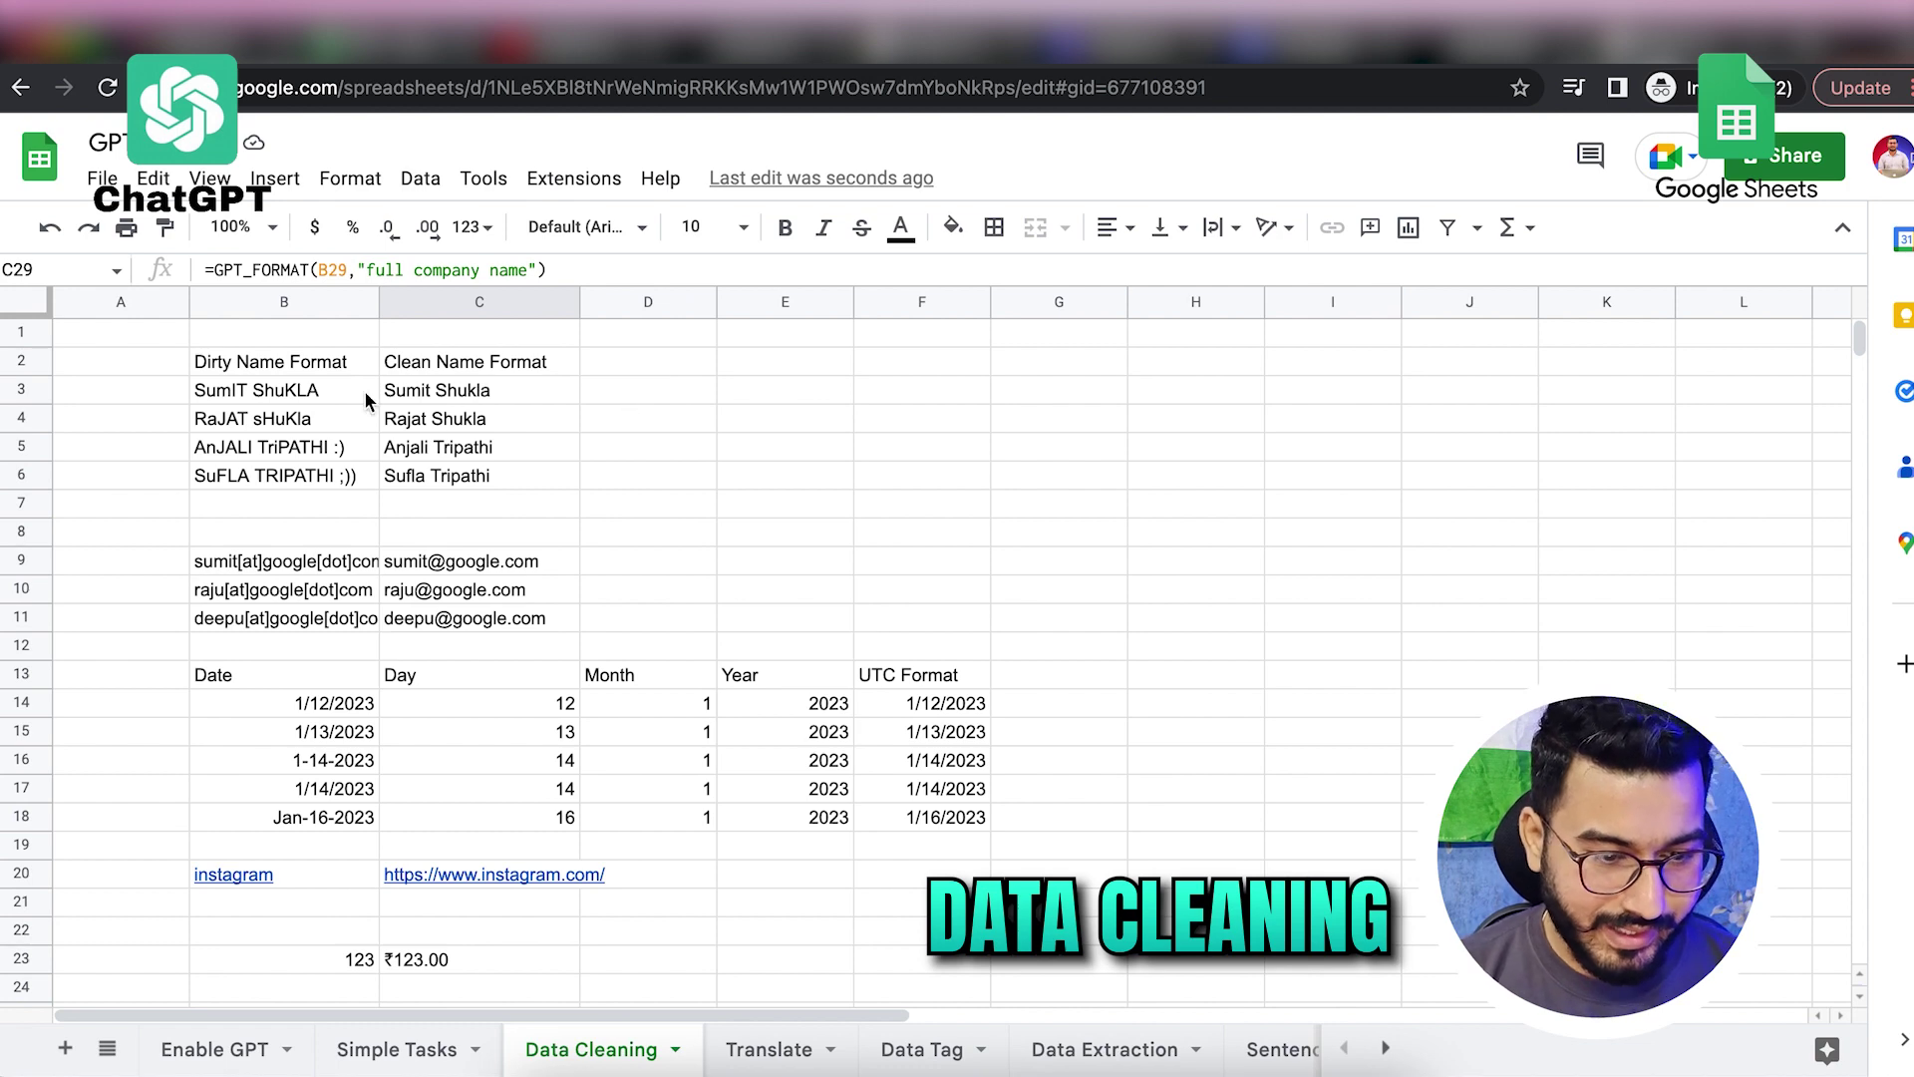
Step: In D3, enter =GPT_FILL(B3:C5,B6) using the name pairs as examples
{"action": "left_click", "coordinate": [646, 398]}
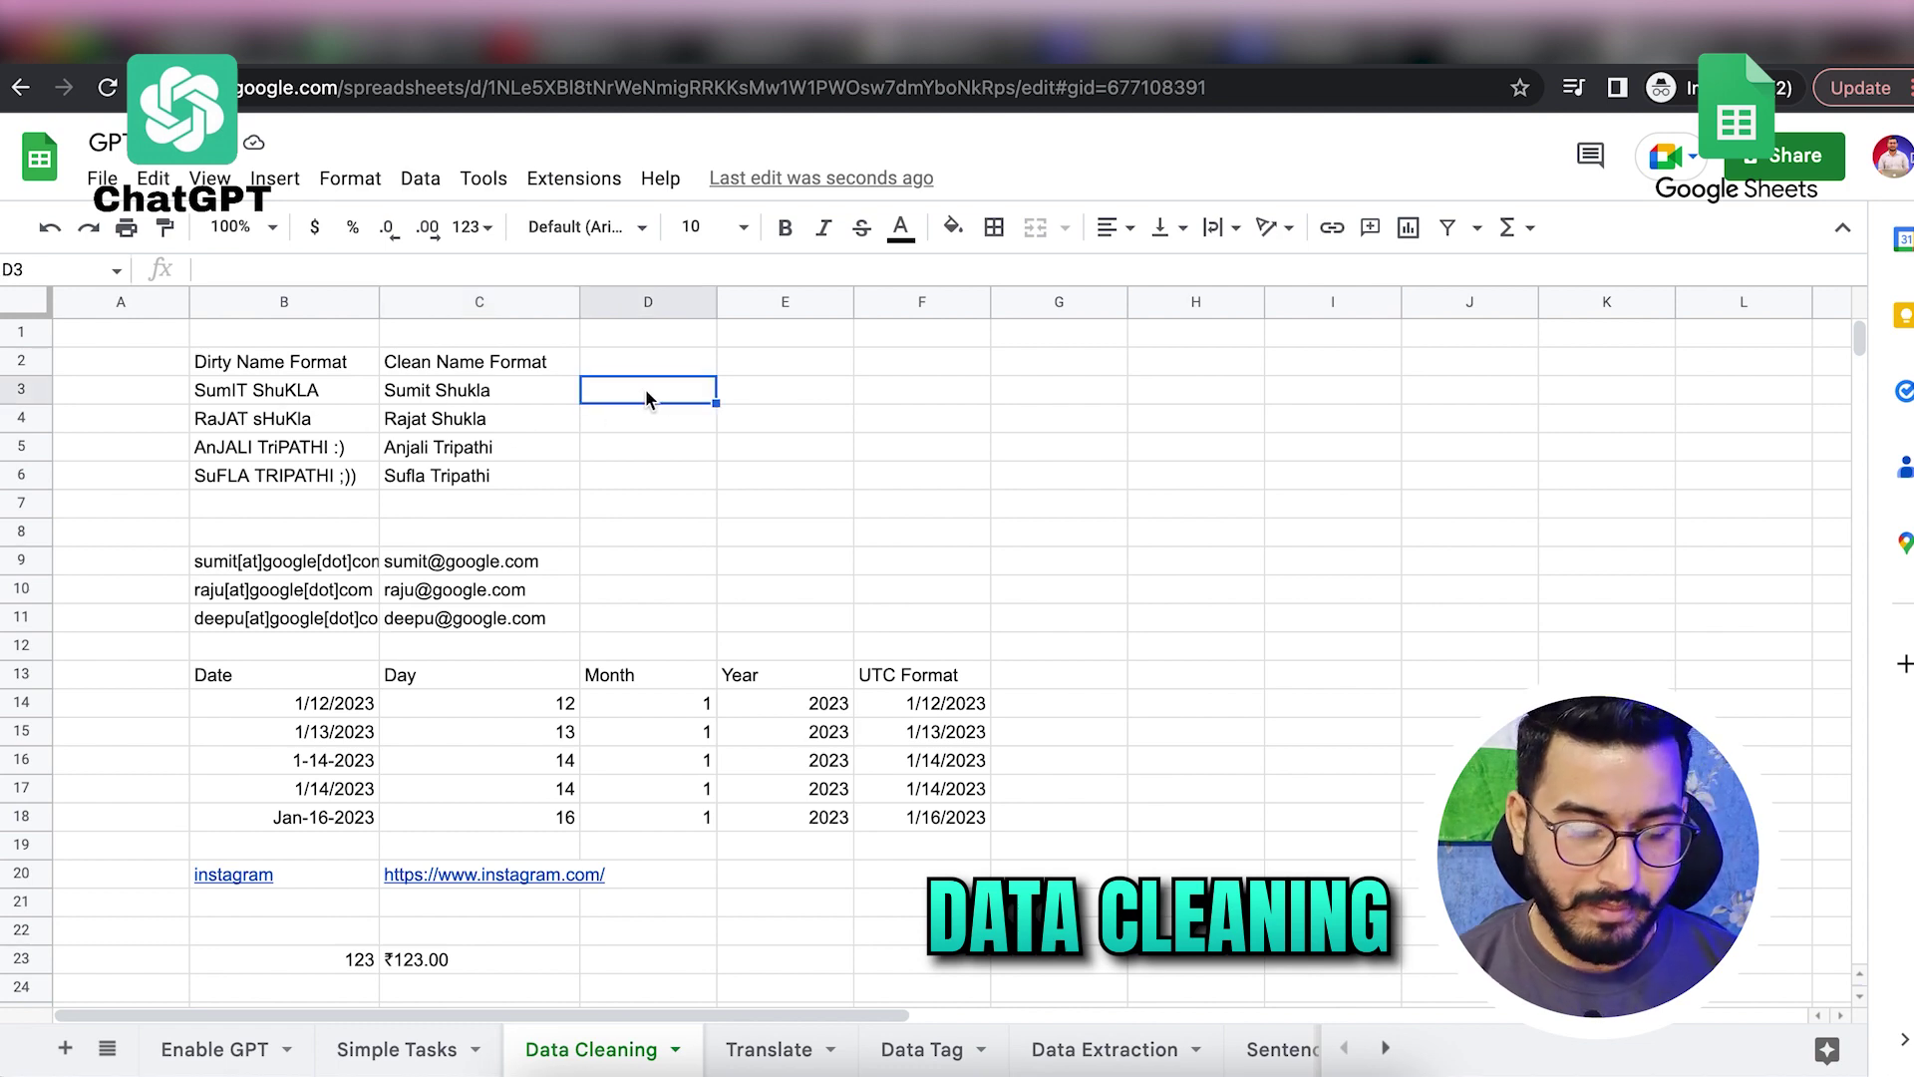
{"action": "type", "text": "="}
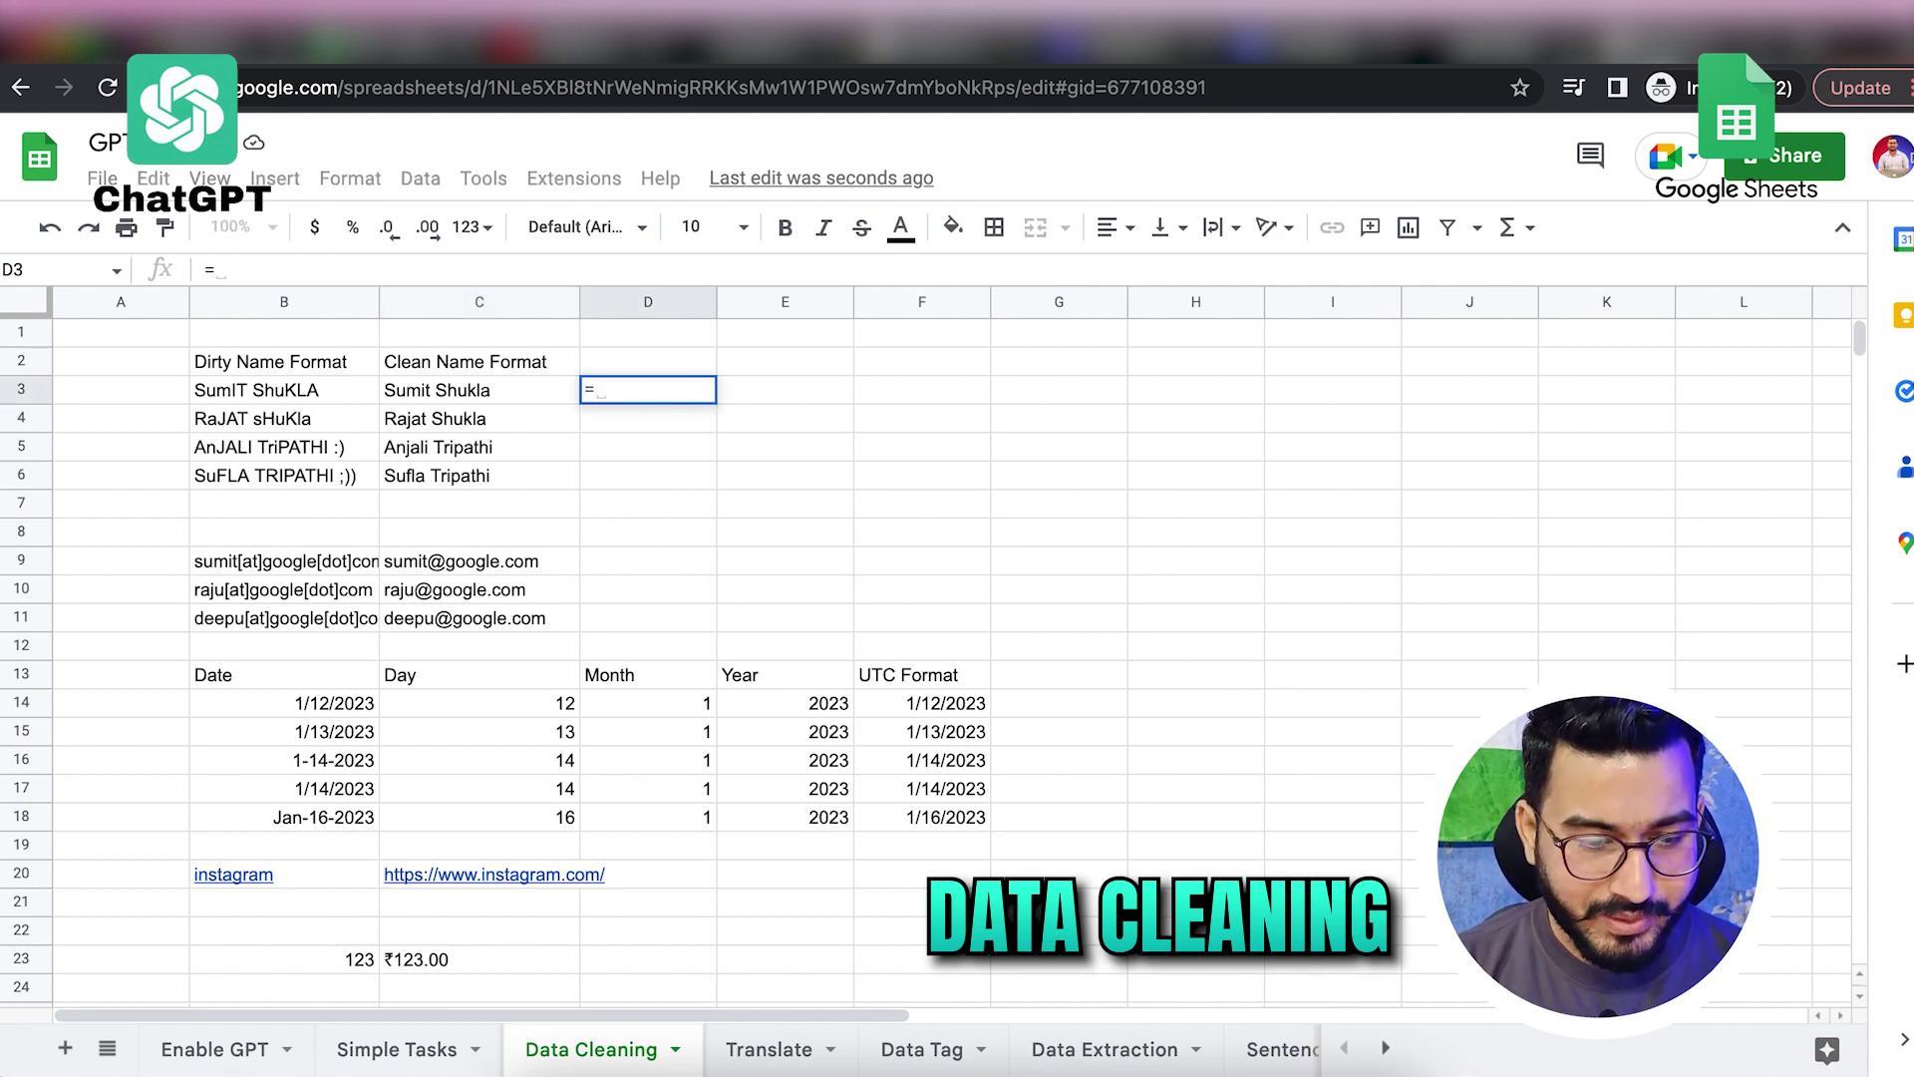
{"action": "type", "text": "gpt"}
{"action": "key", "text": "Down"}
{"action": "key", "text": "Down"}
{"action": "key", "text": "Down"}
{"action": "key", "text": "Down"}
{"action": "key", "text": "Down"}
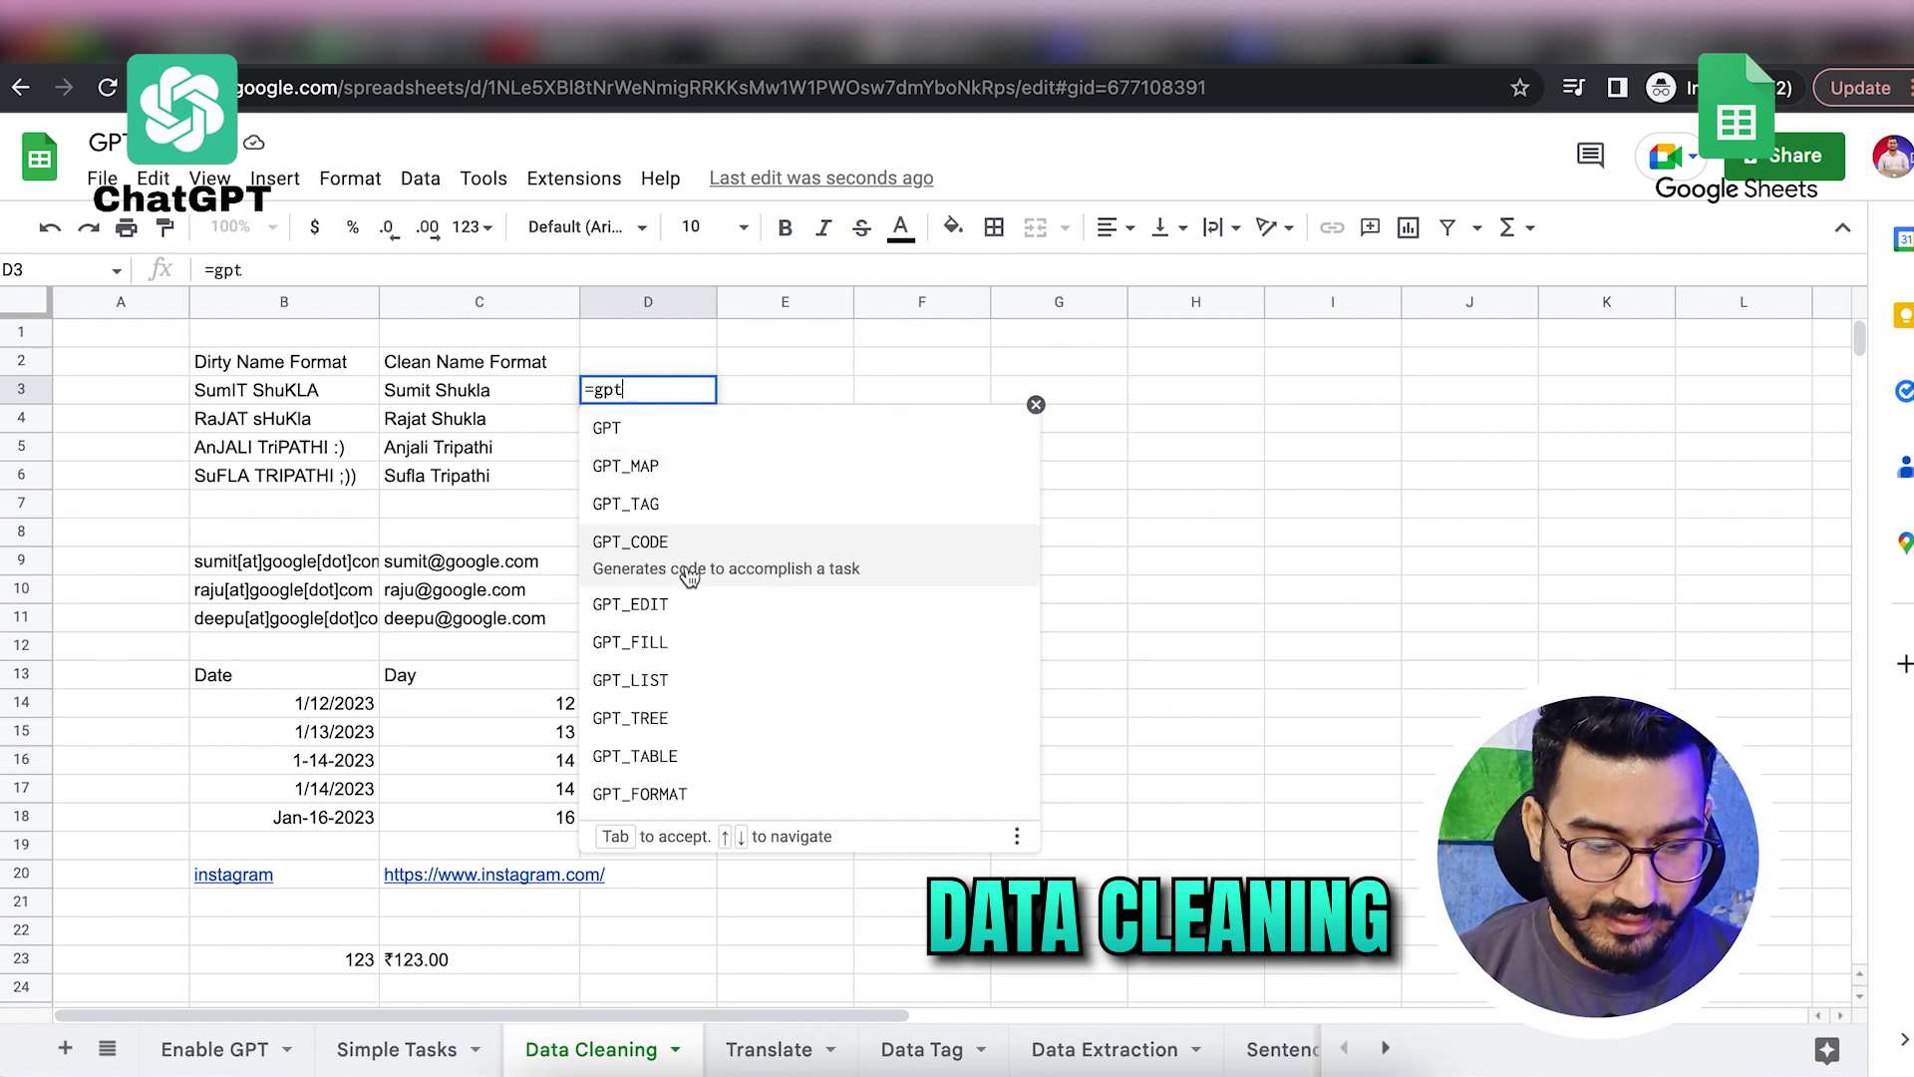
{"action": "key", "text": "Tab"}
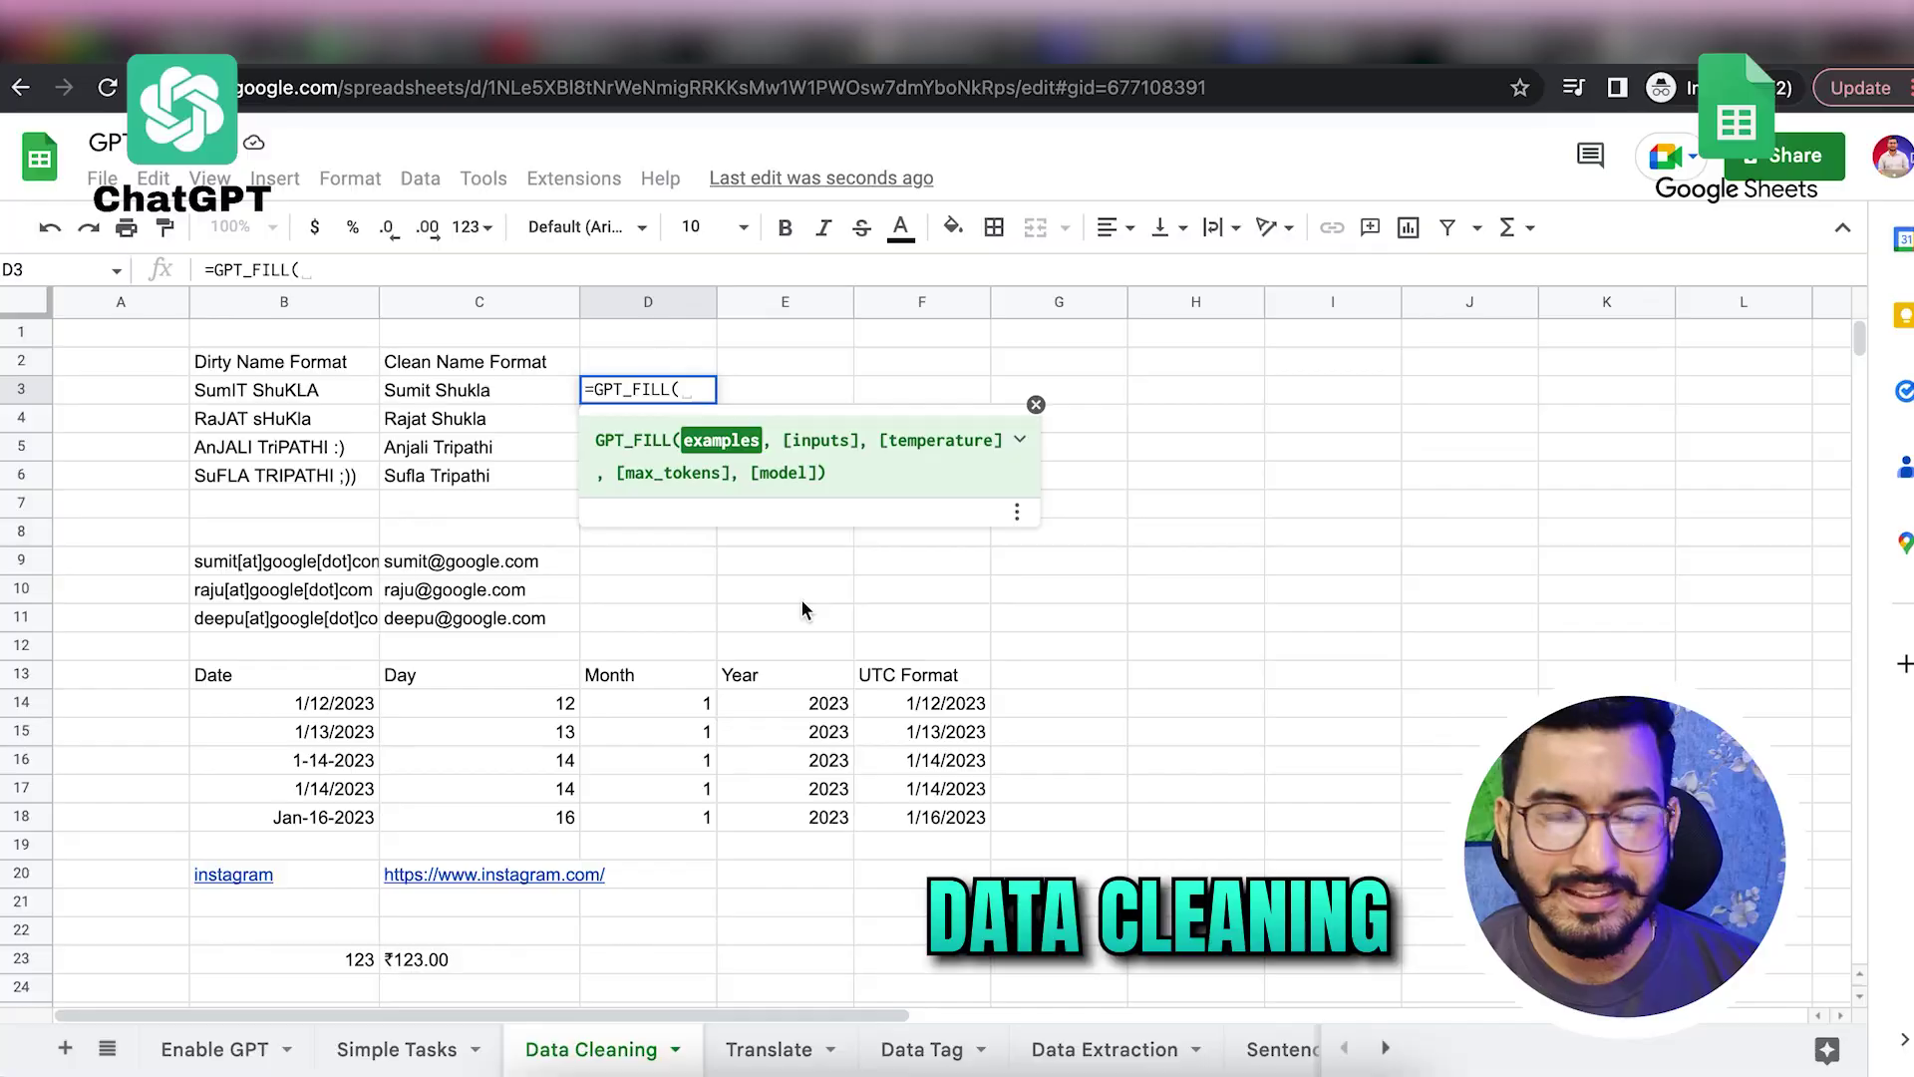
{"action": "left_click", "coordinate": [291, 390]}
{"action": "left_click_drag", "start_coordinate": [380, 422], "coordinate": [447, 445]}
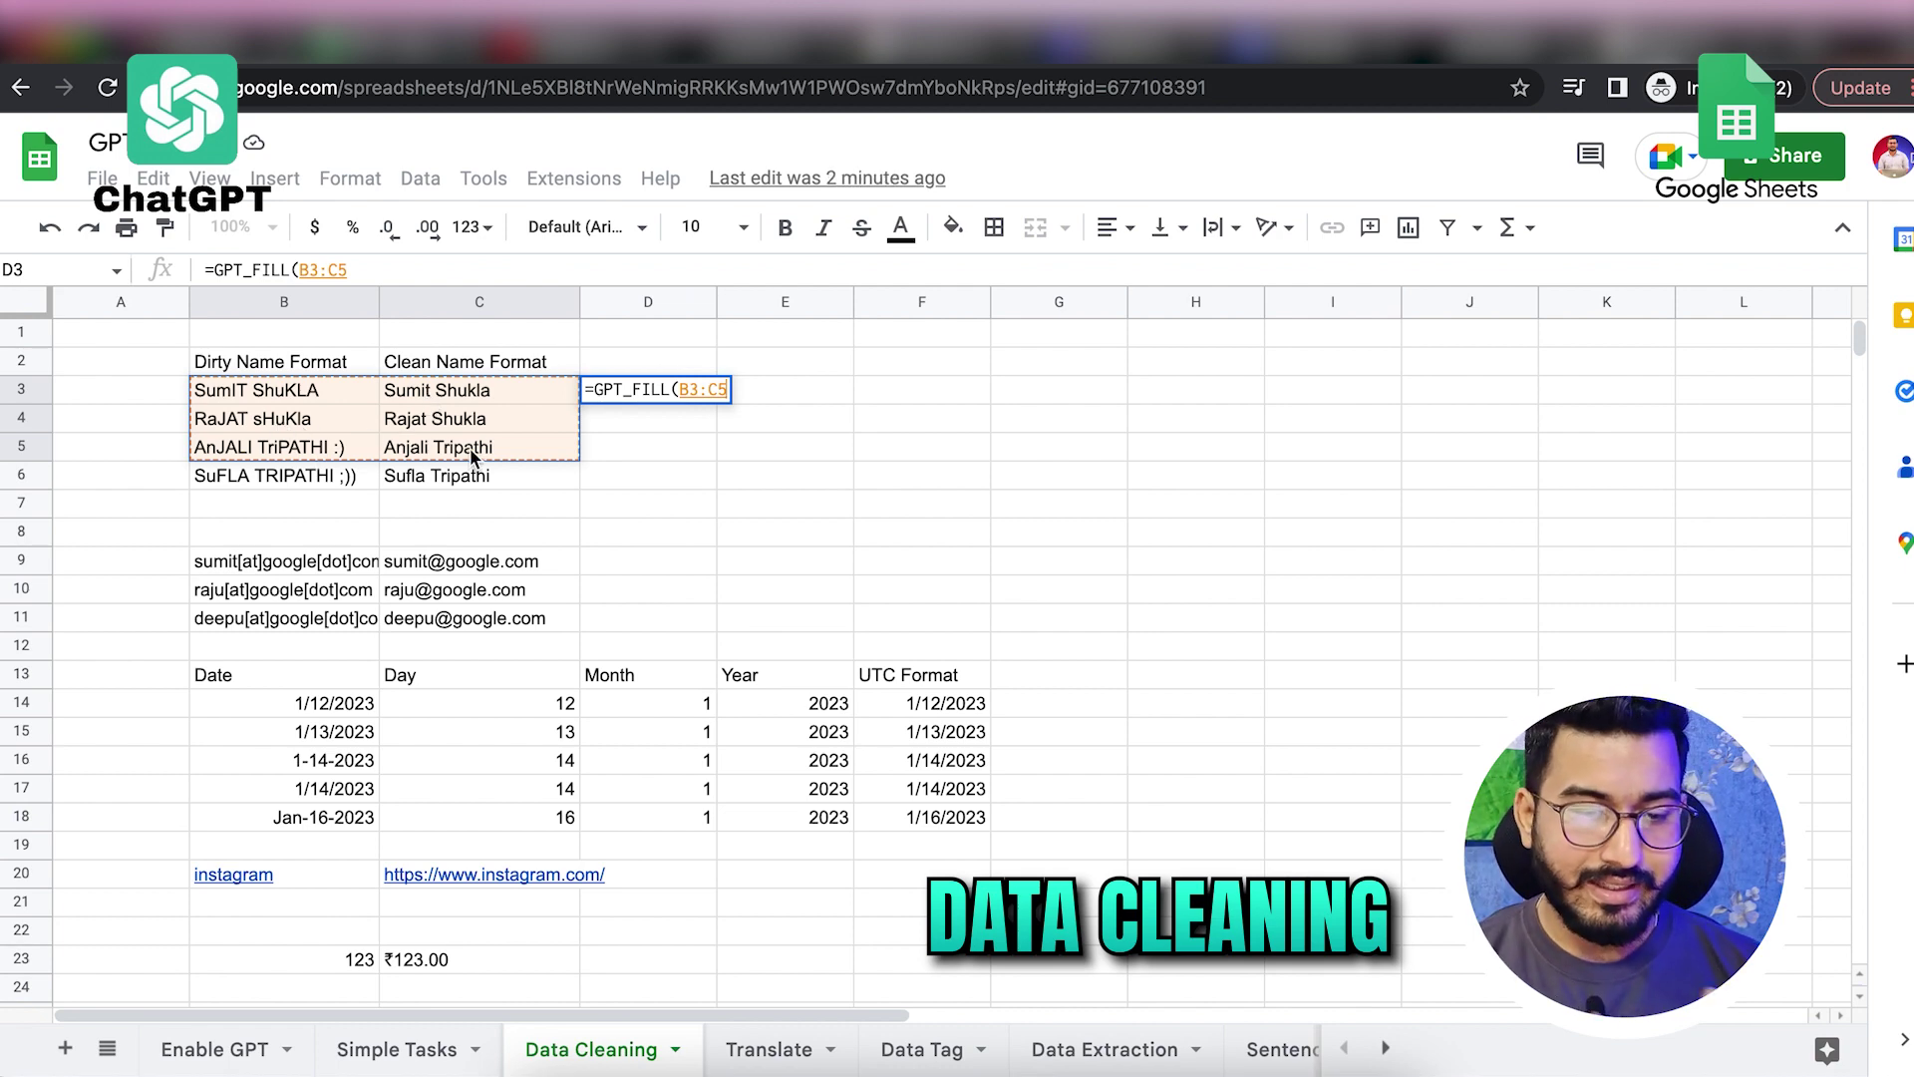
{"action": "type", "text": ","}
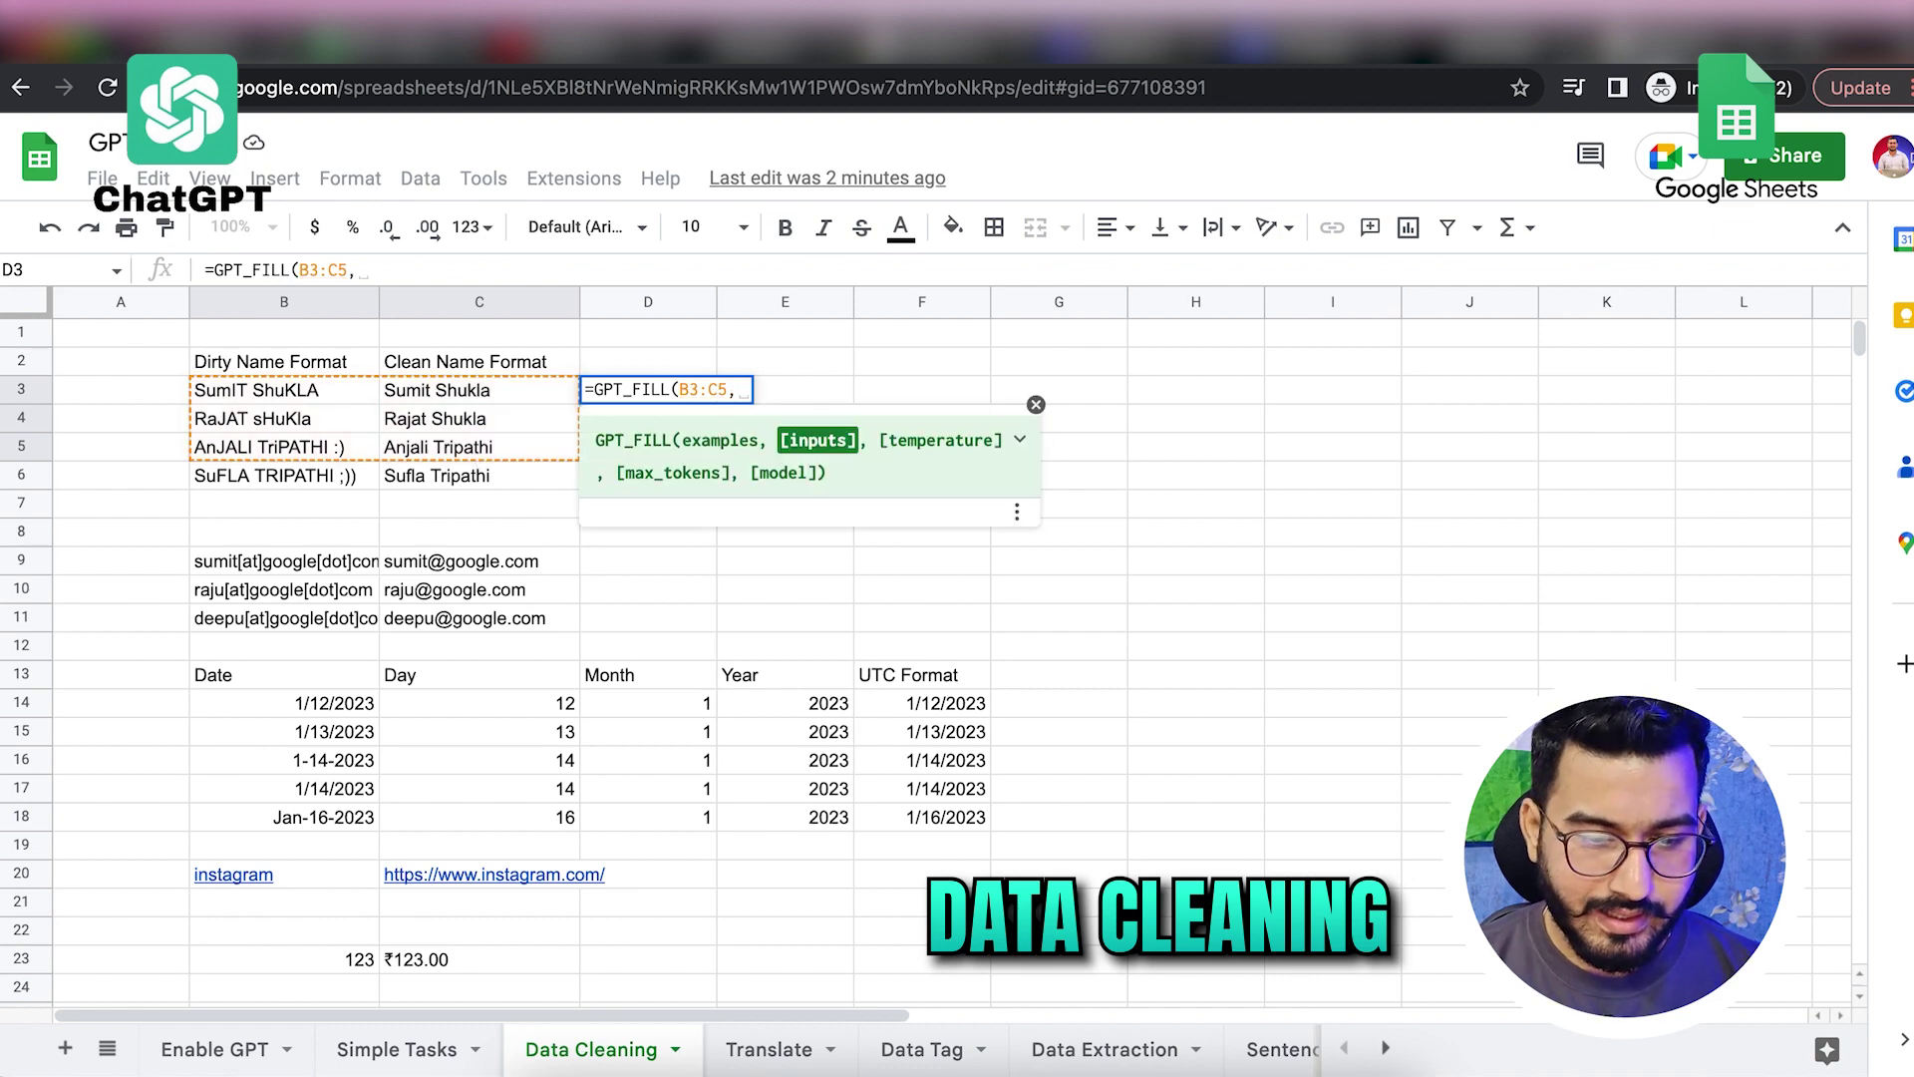
{"action": "left_click", "coordinate": [299, 477]}
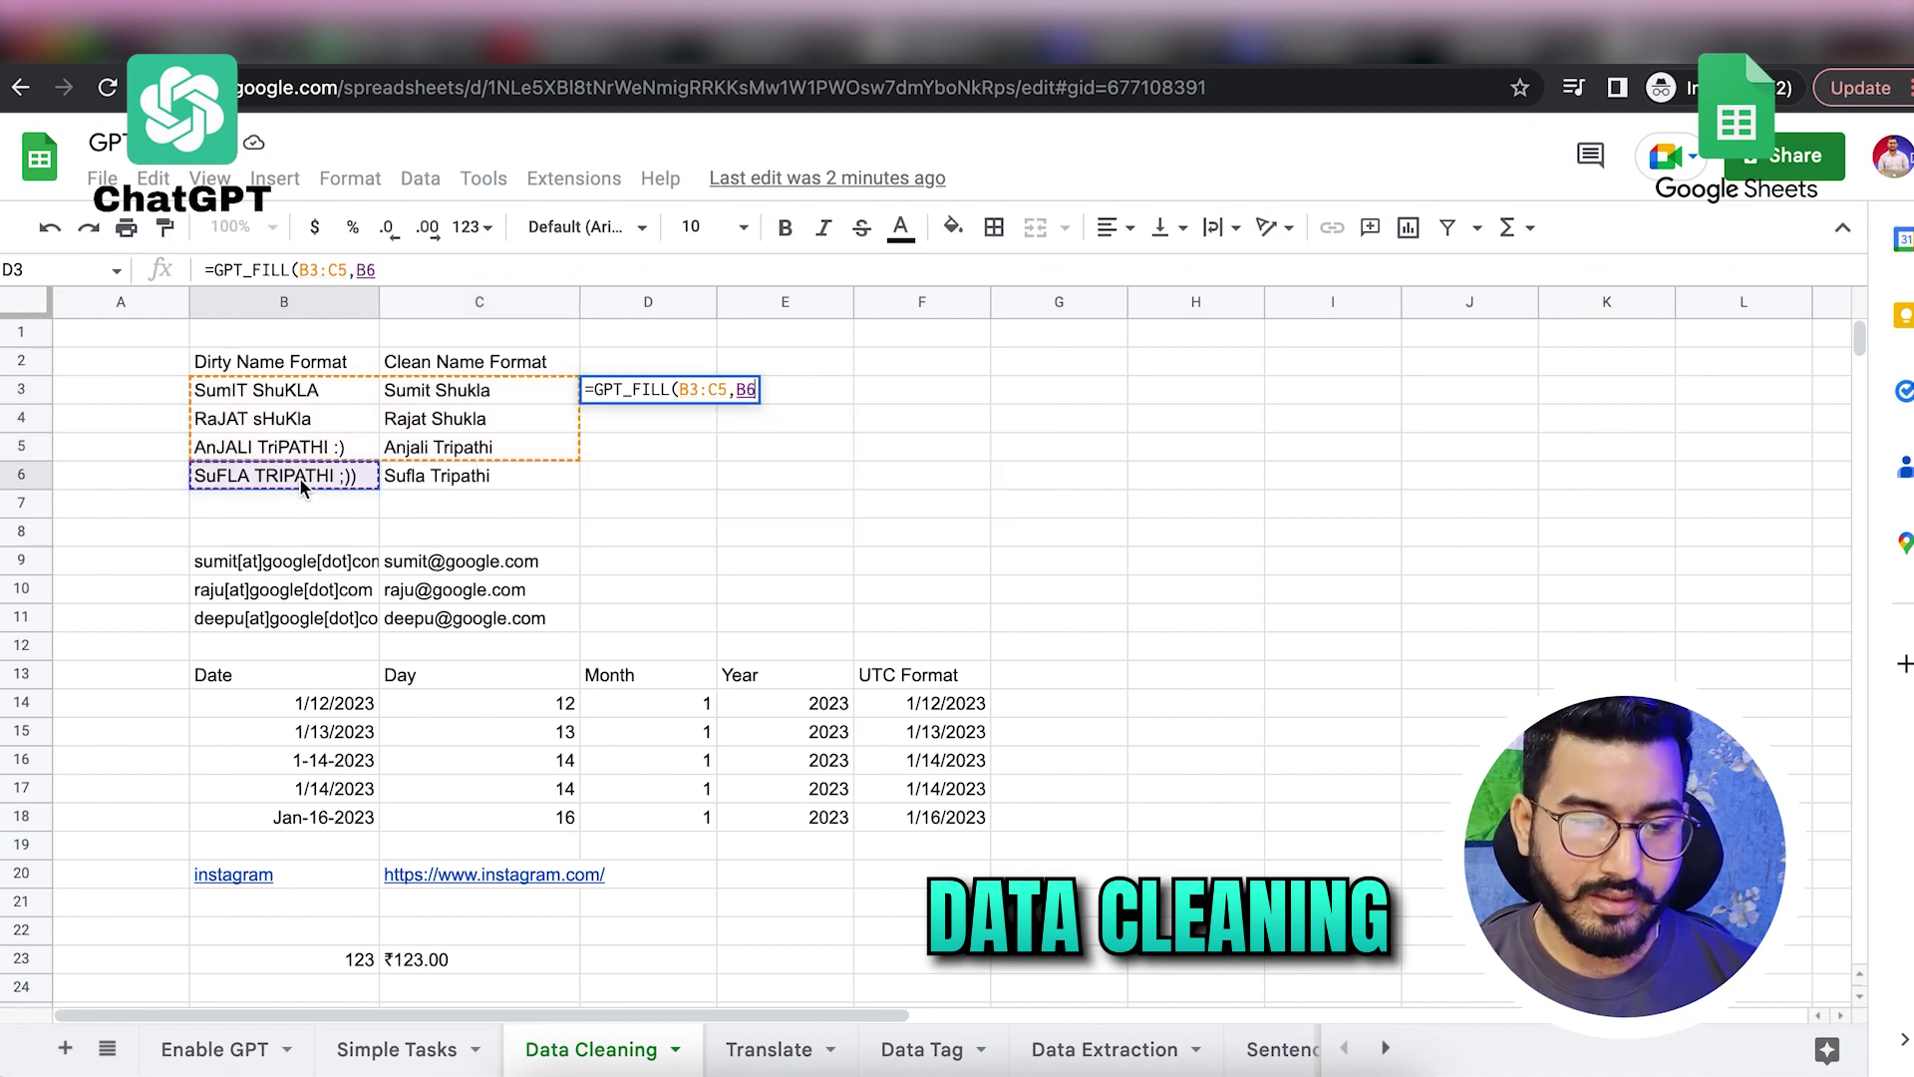
{"action": "type", "text": ")"}
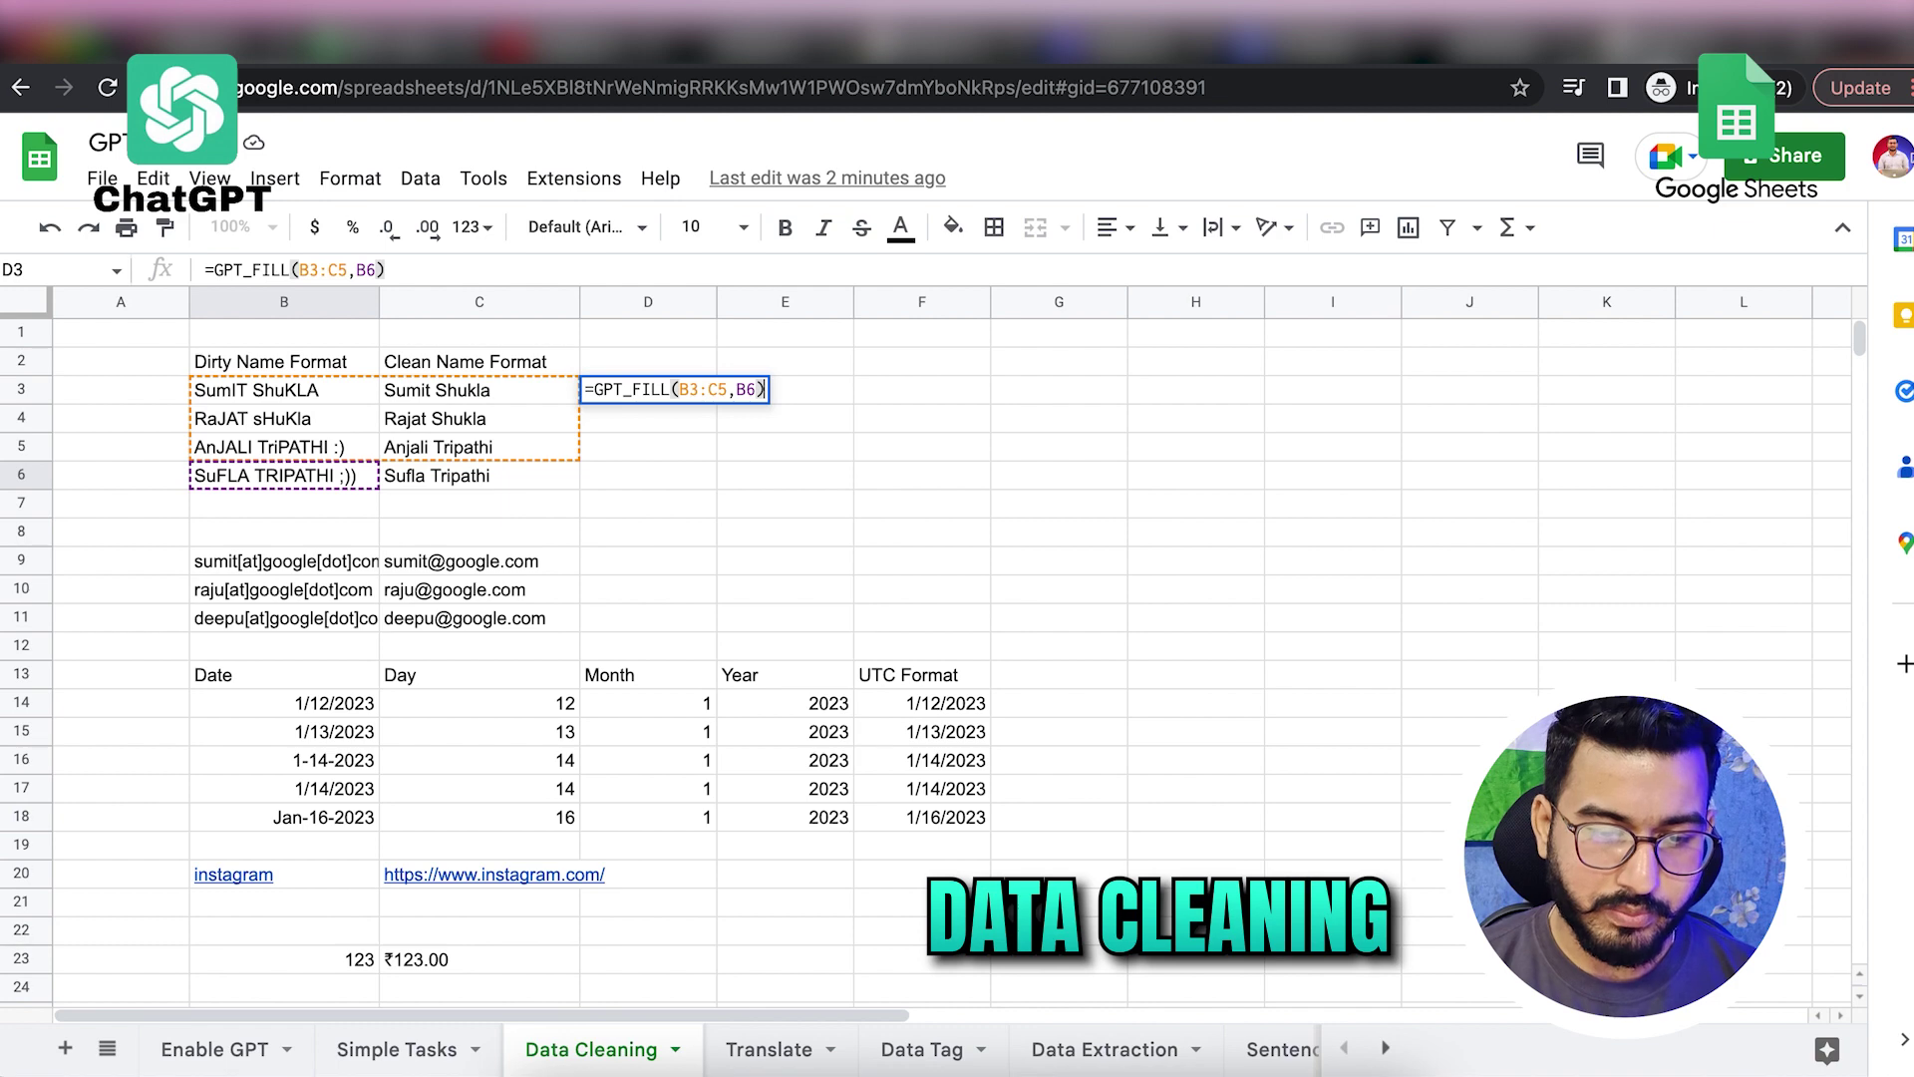
{"action": "key", "text": "Return"}
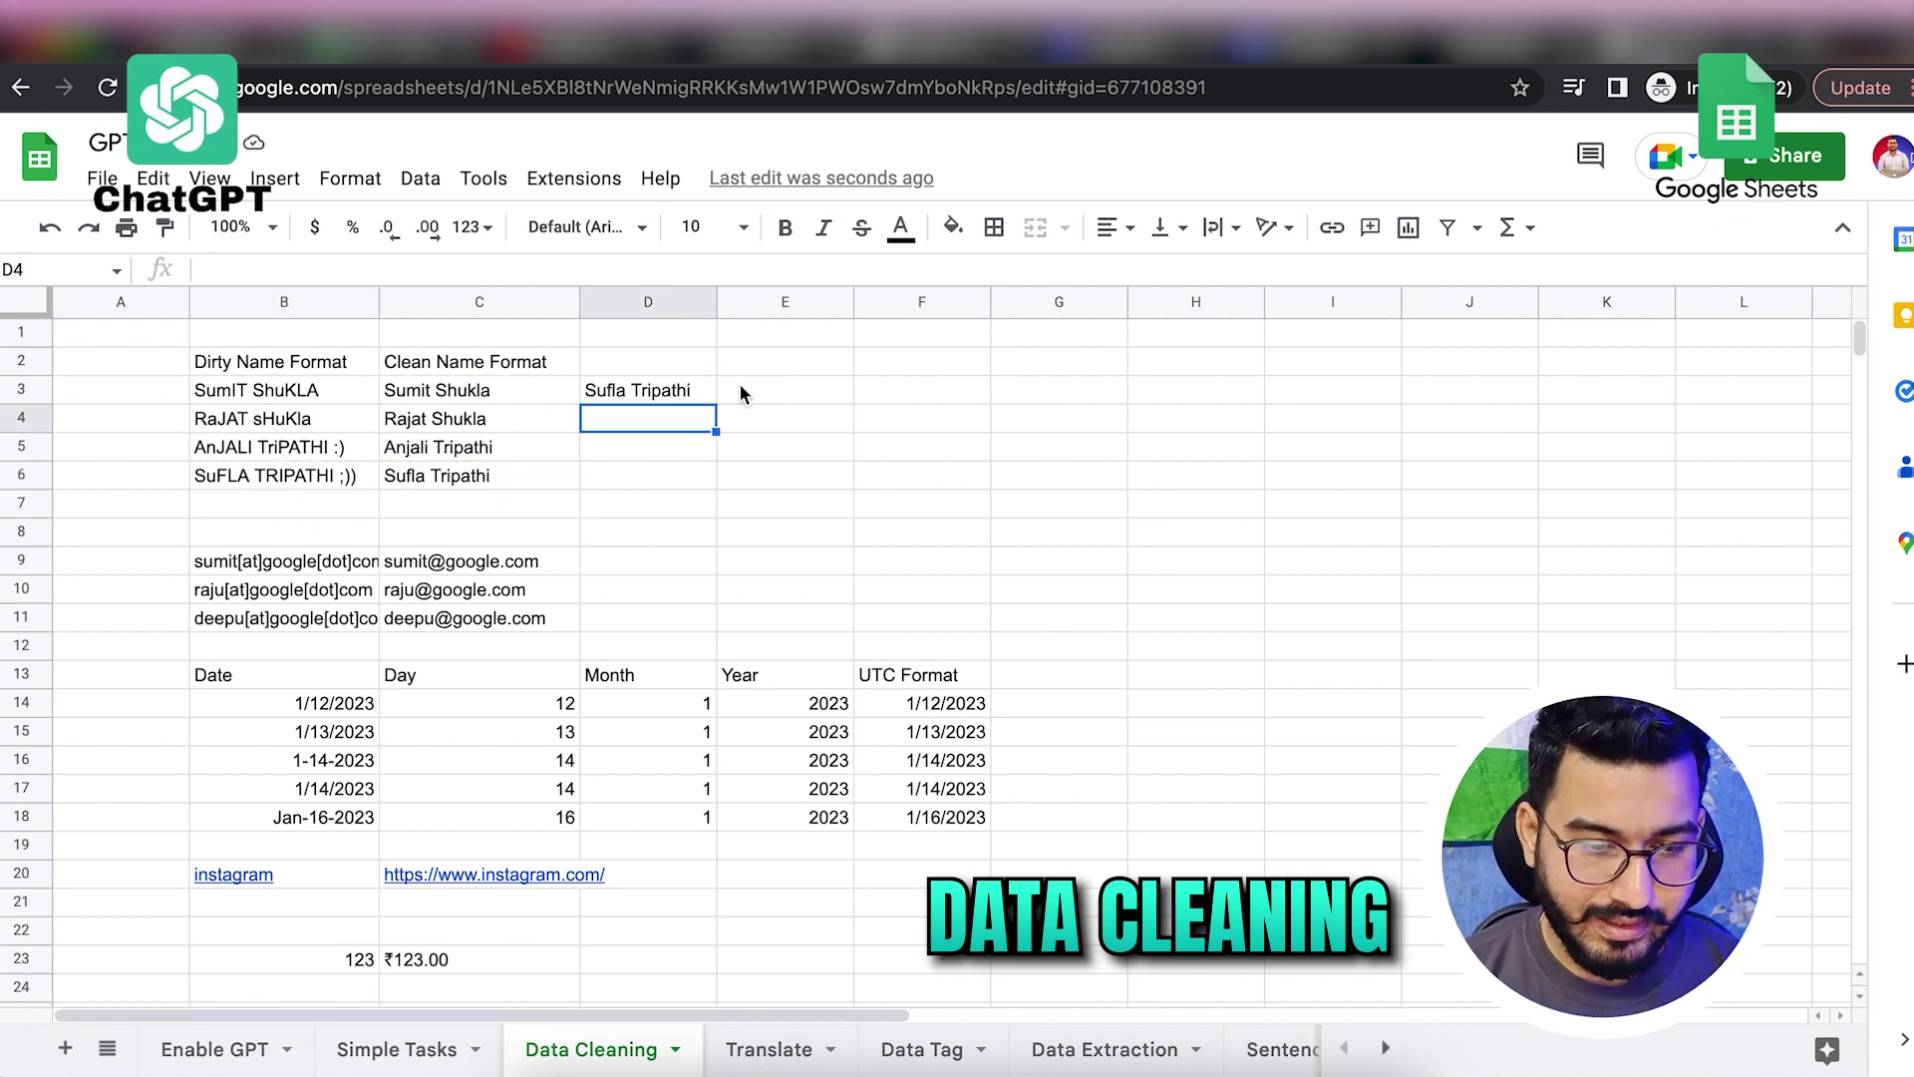
Step: Copy D3's GPT_FILL formula into D6 and compare it with the messy name in B6
{"action": "left_click", "coordinate": [696, 387]}
{"action": "key", "text": "ctrl+c"}
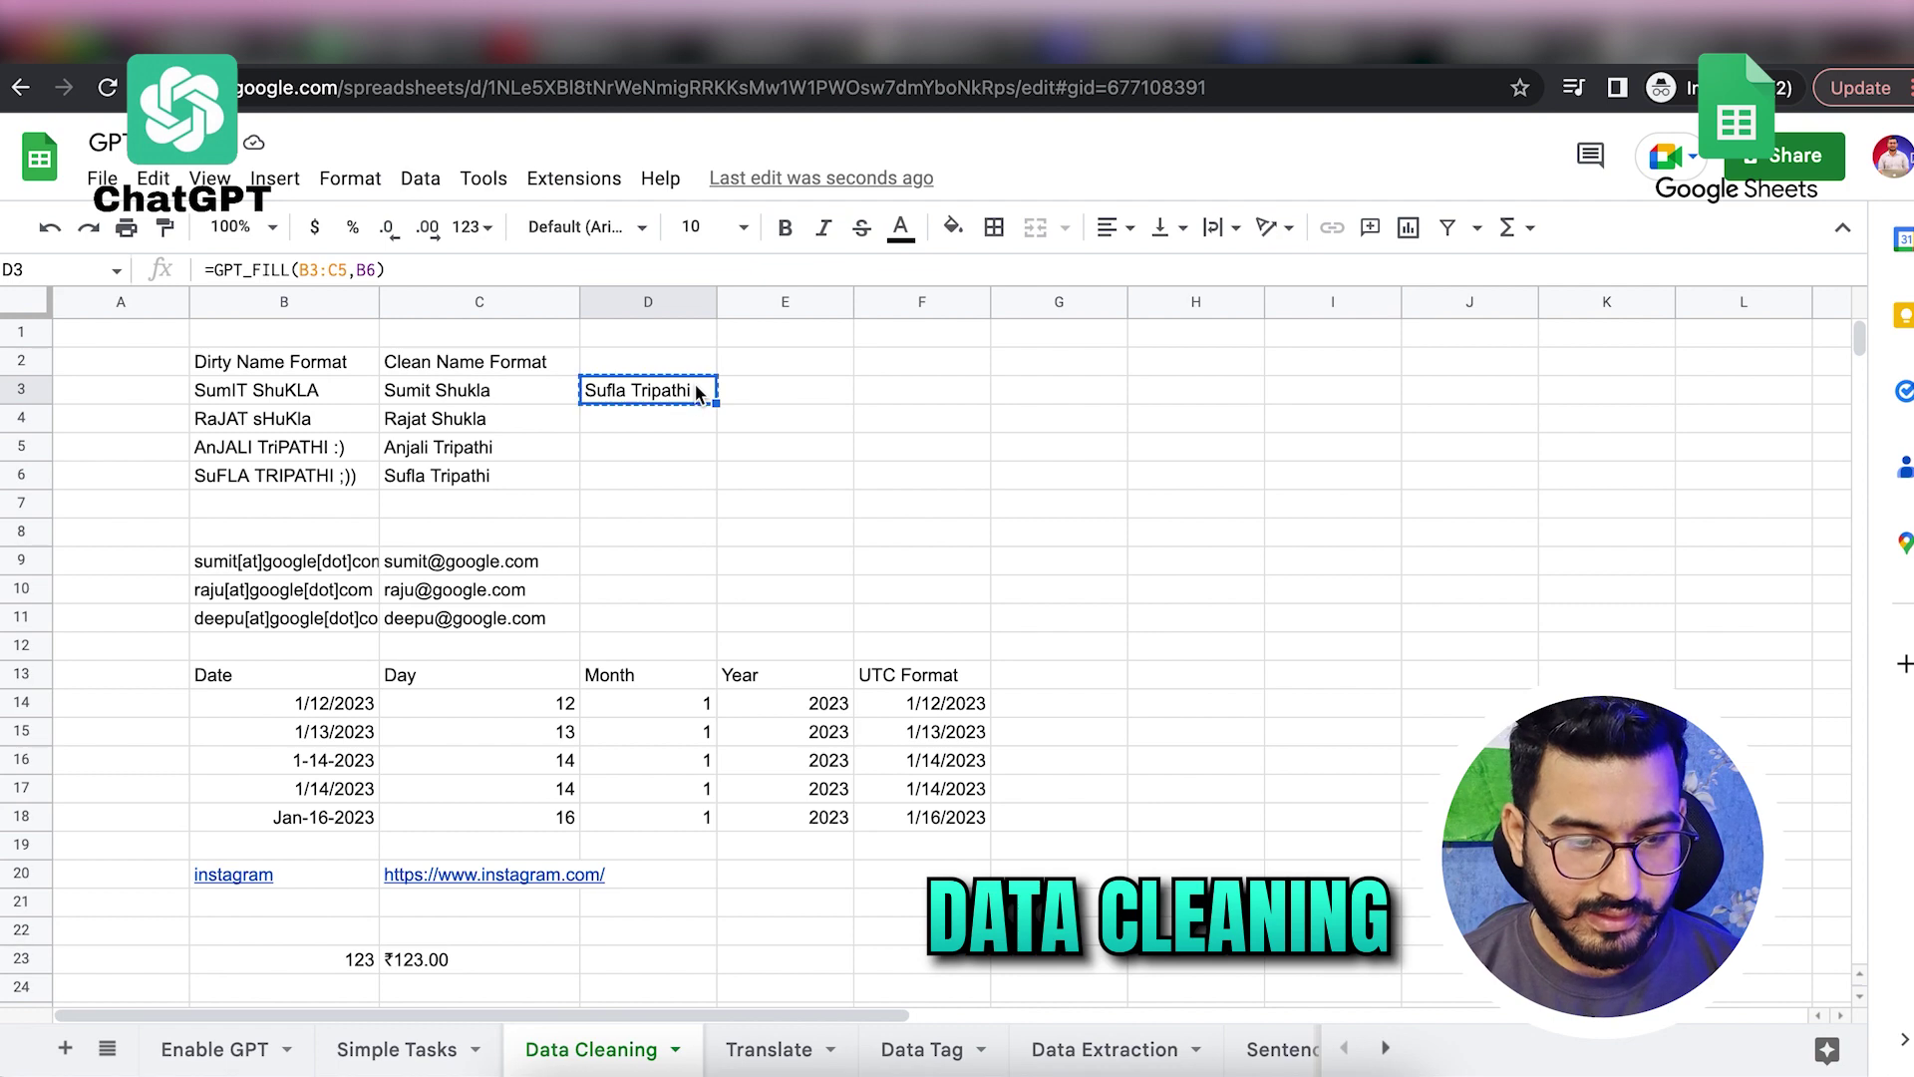
{"action": "left_click", "coordinate": [637, 479]}
{"action": "key", "text": "ctrl+v"}
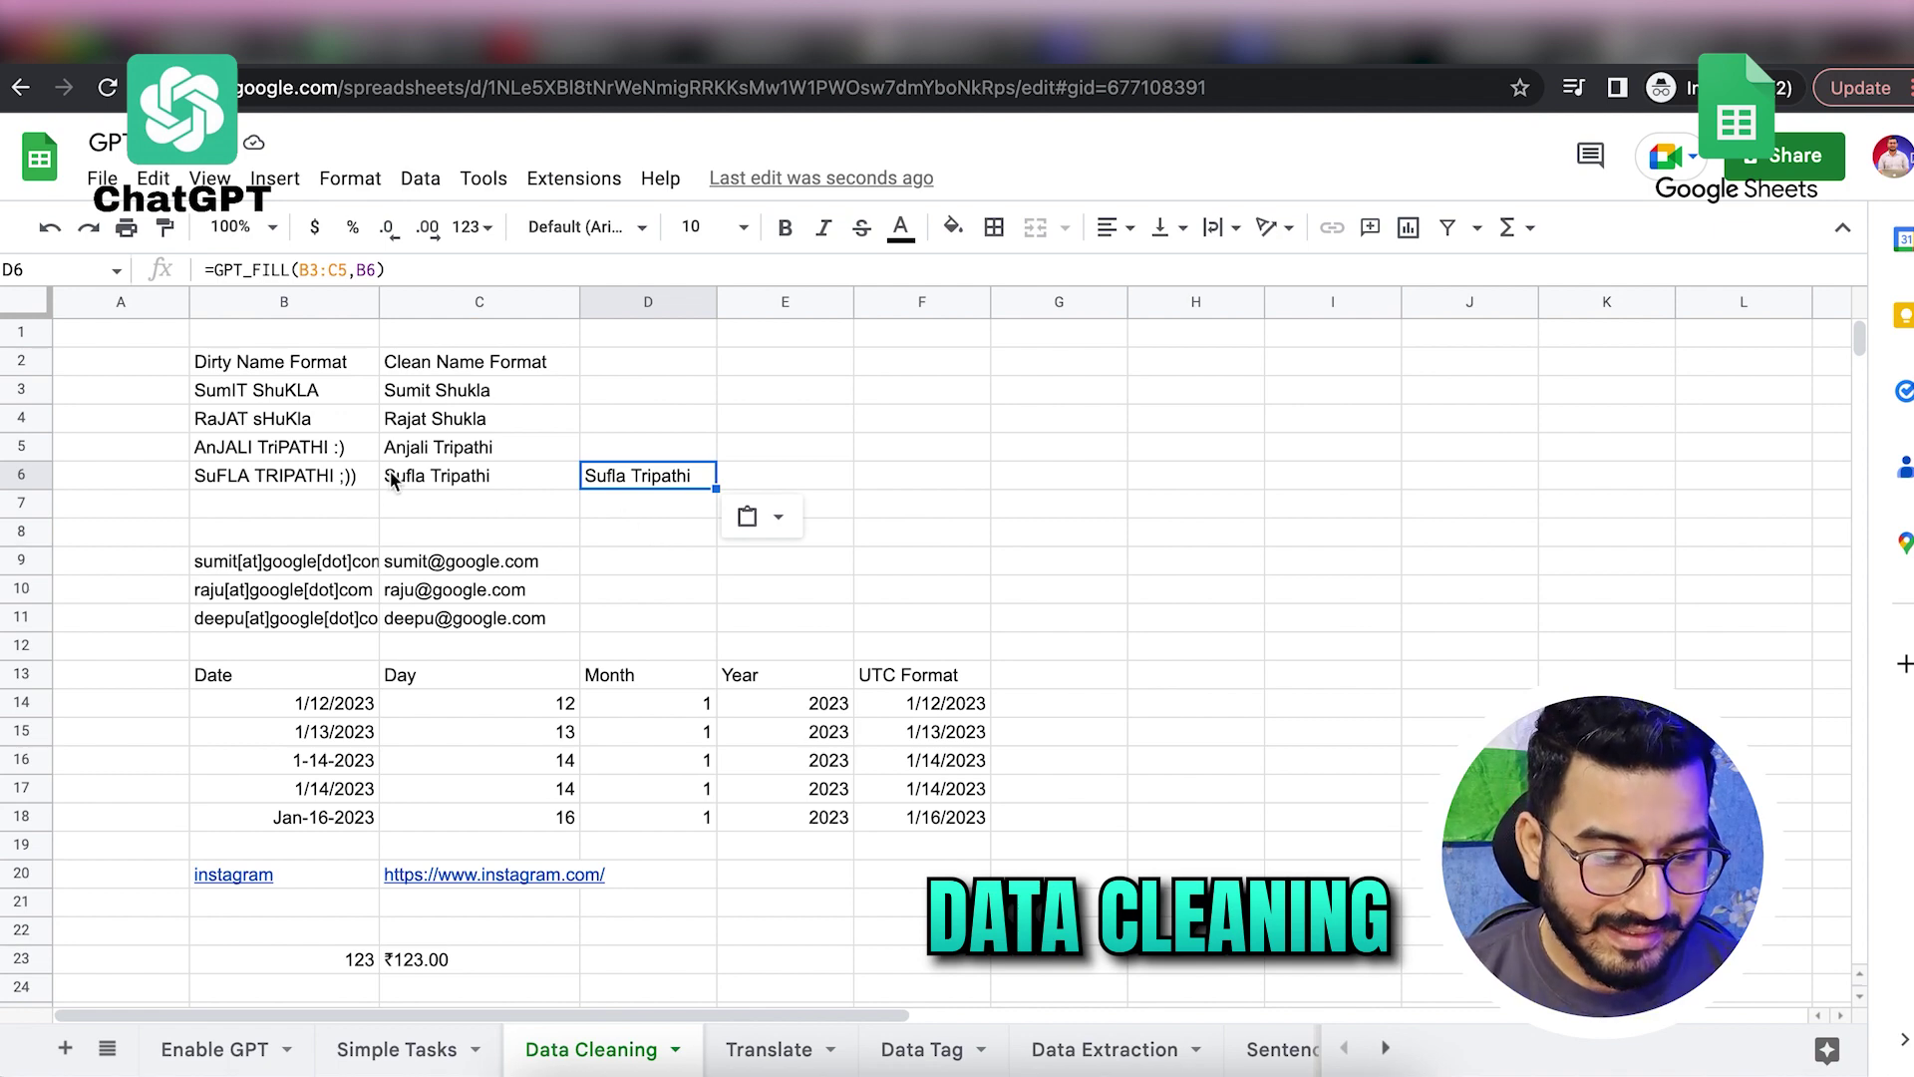
{"action": "left_click", "coordinate": [343, 477]}
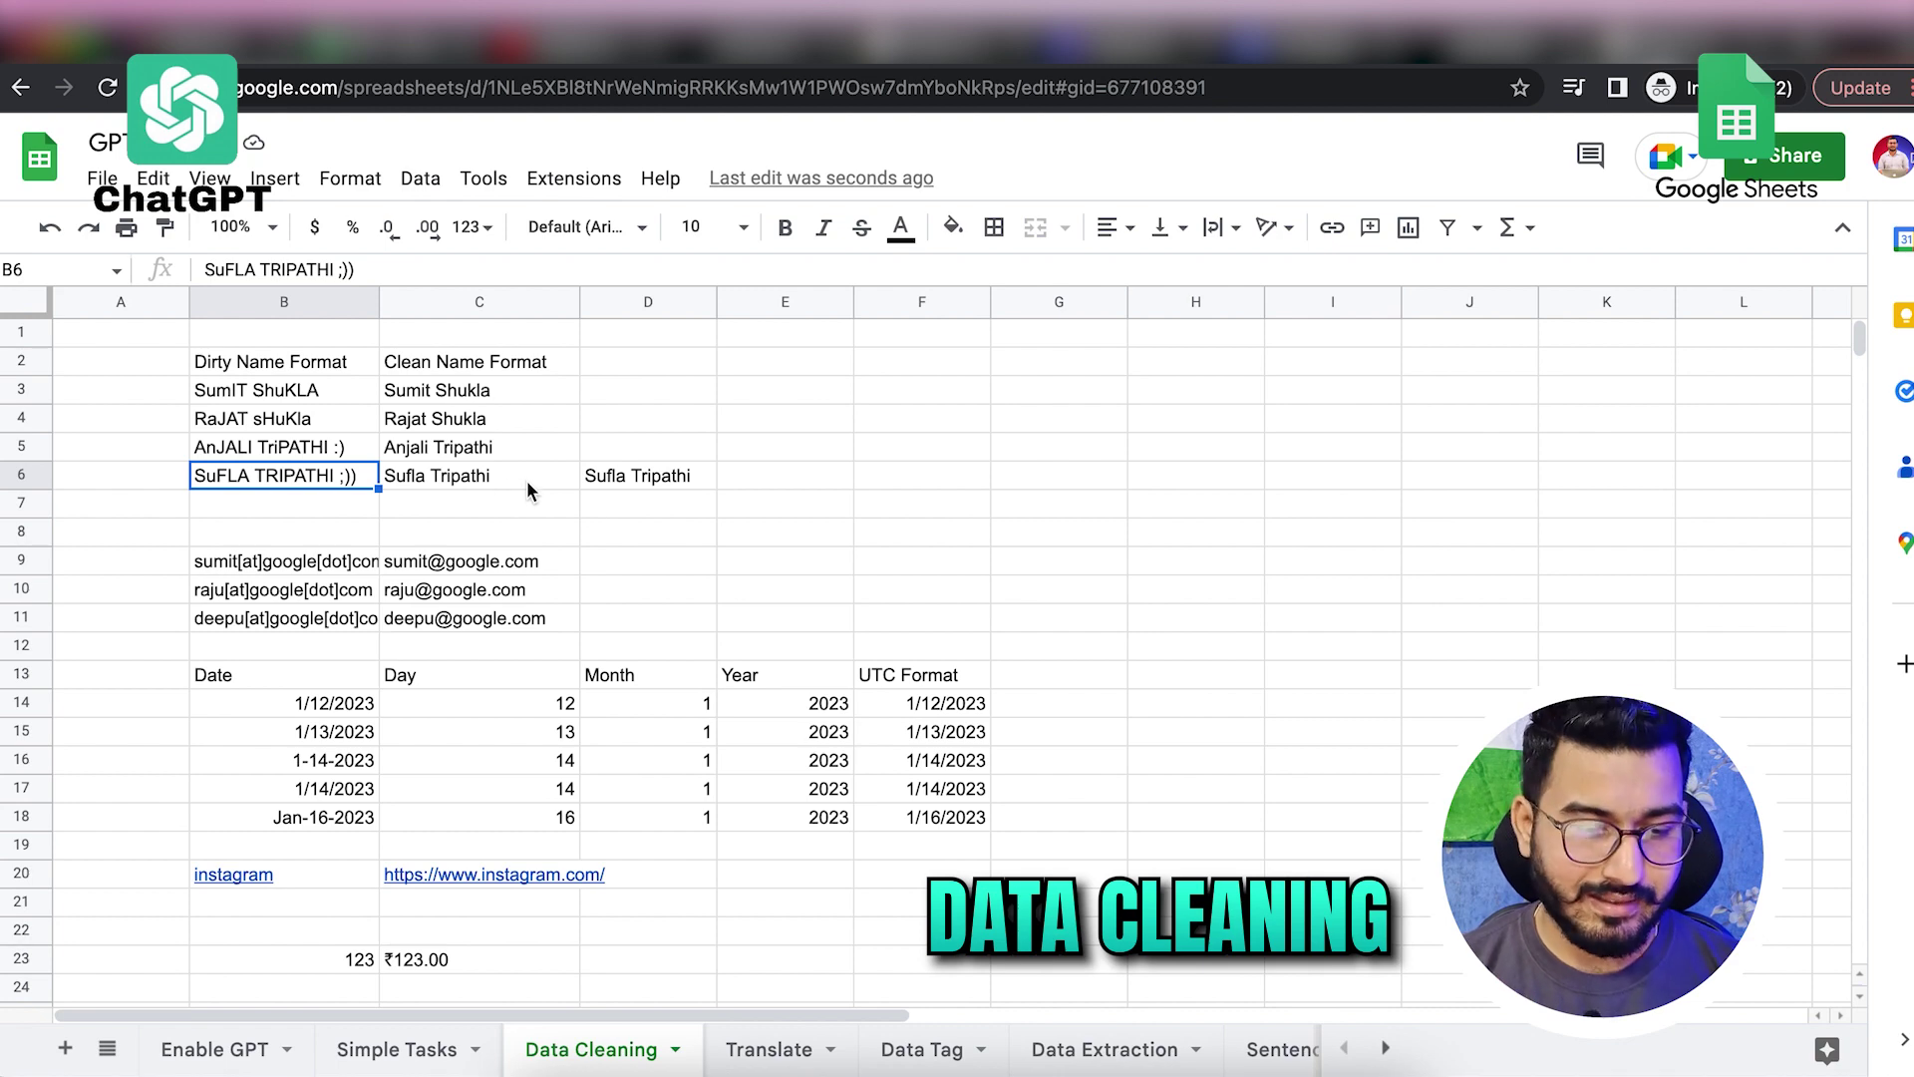
Step: Select the messy emails in B9:B10, then start and cancel a GPT_FILL formula in D9
{"action": "left_click", "coordinate": [618, 561]}
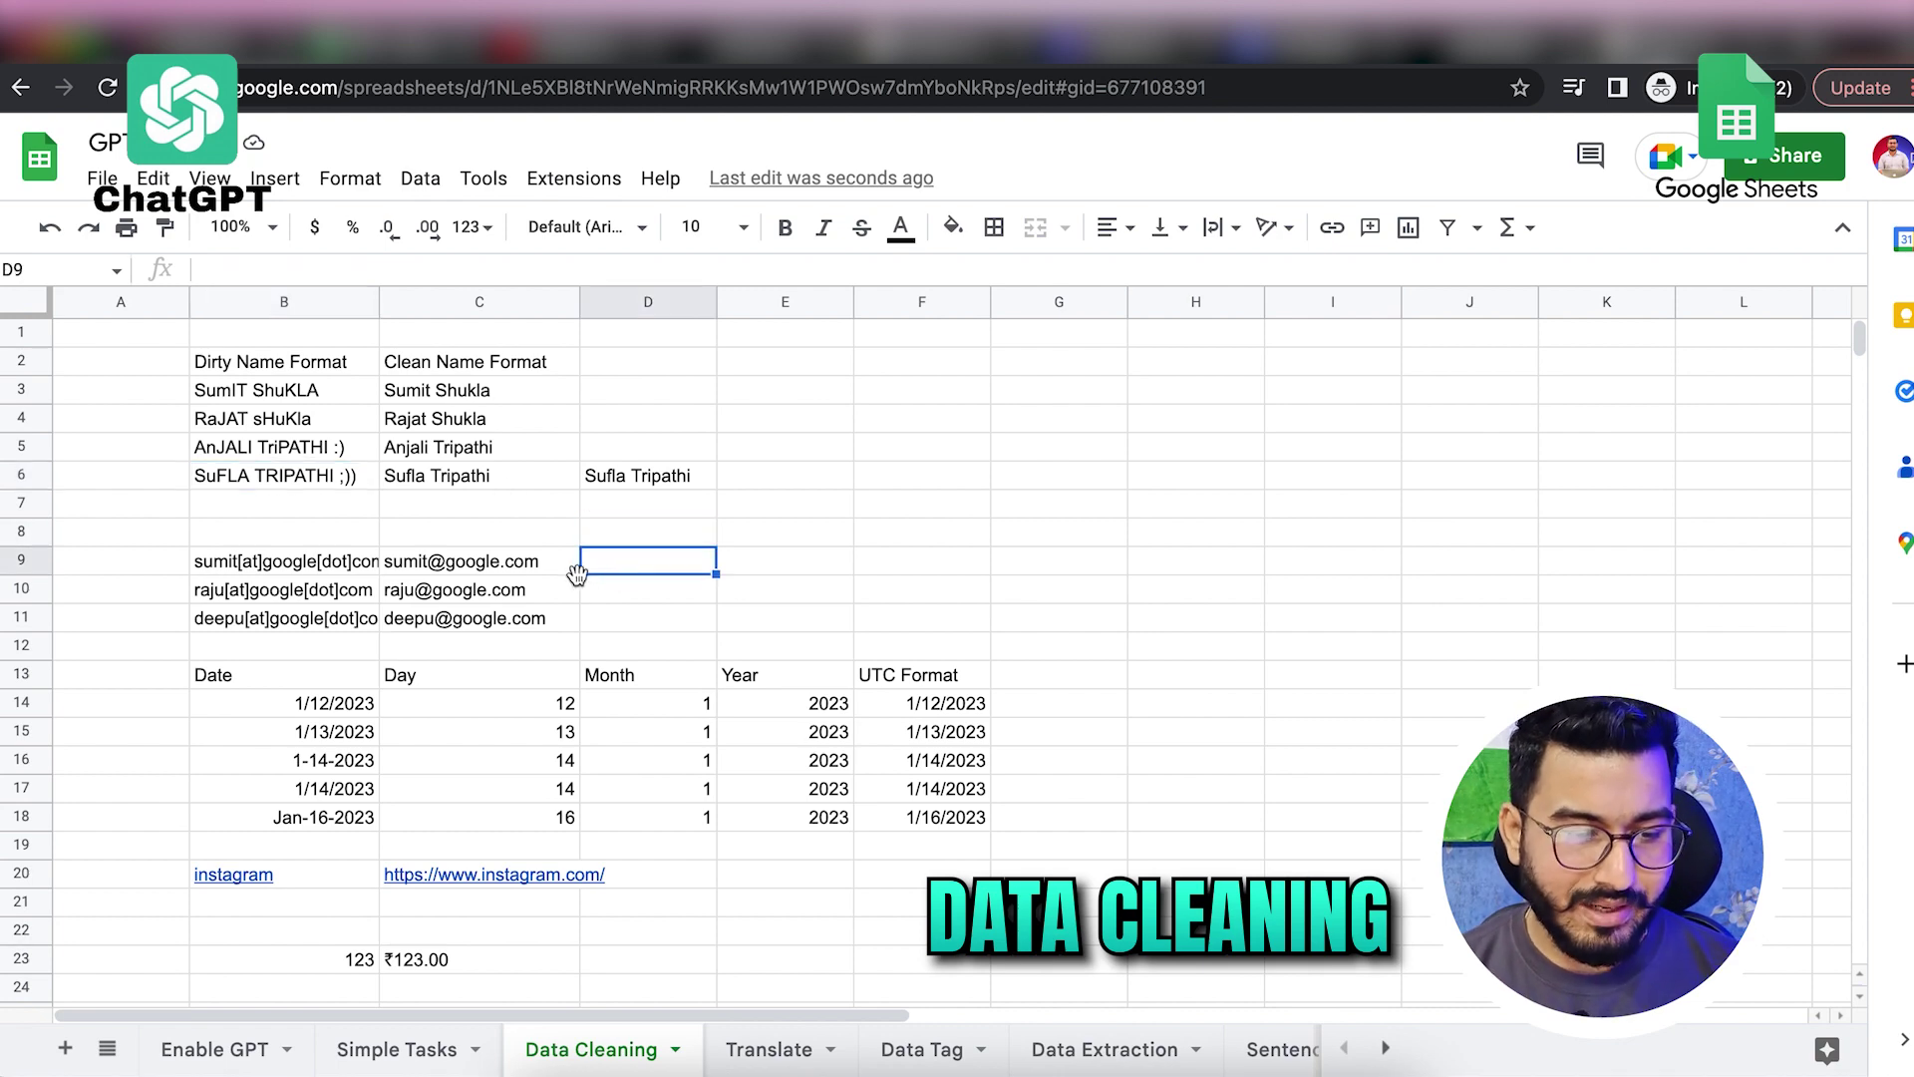
{"action": "left_click_drag", "start_coordinate": [322, 563], "coordinate": [389, 596]}
{"action": "left_click", "coordinate": [650, 565]}
{"action": "type", "text": "=gpt"}
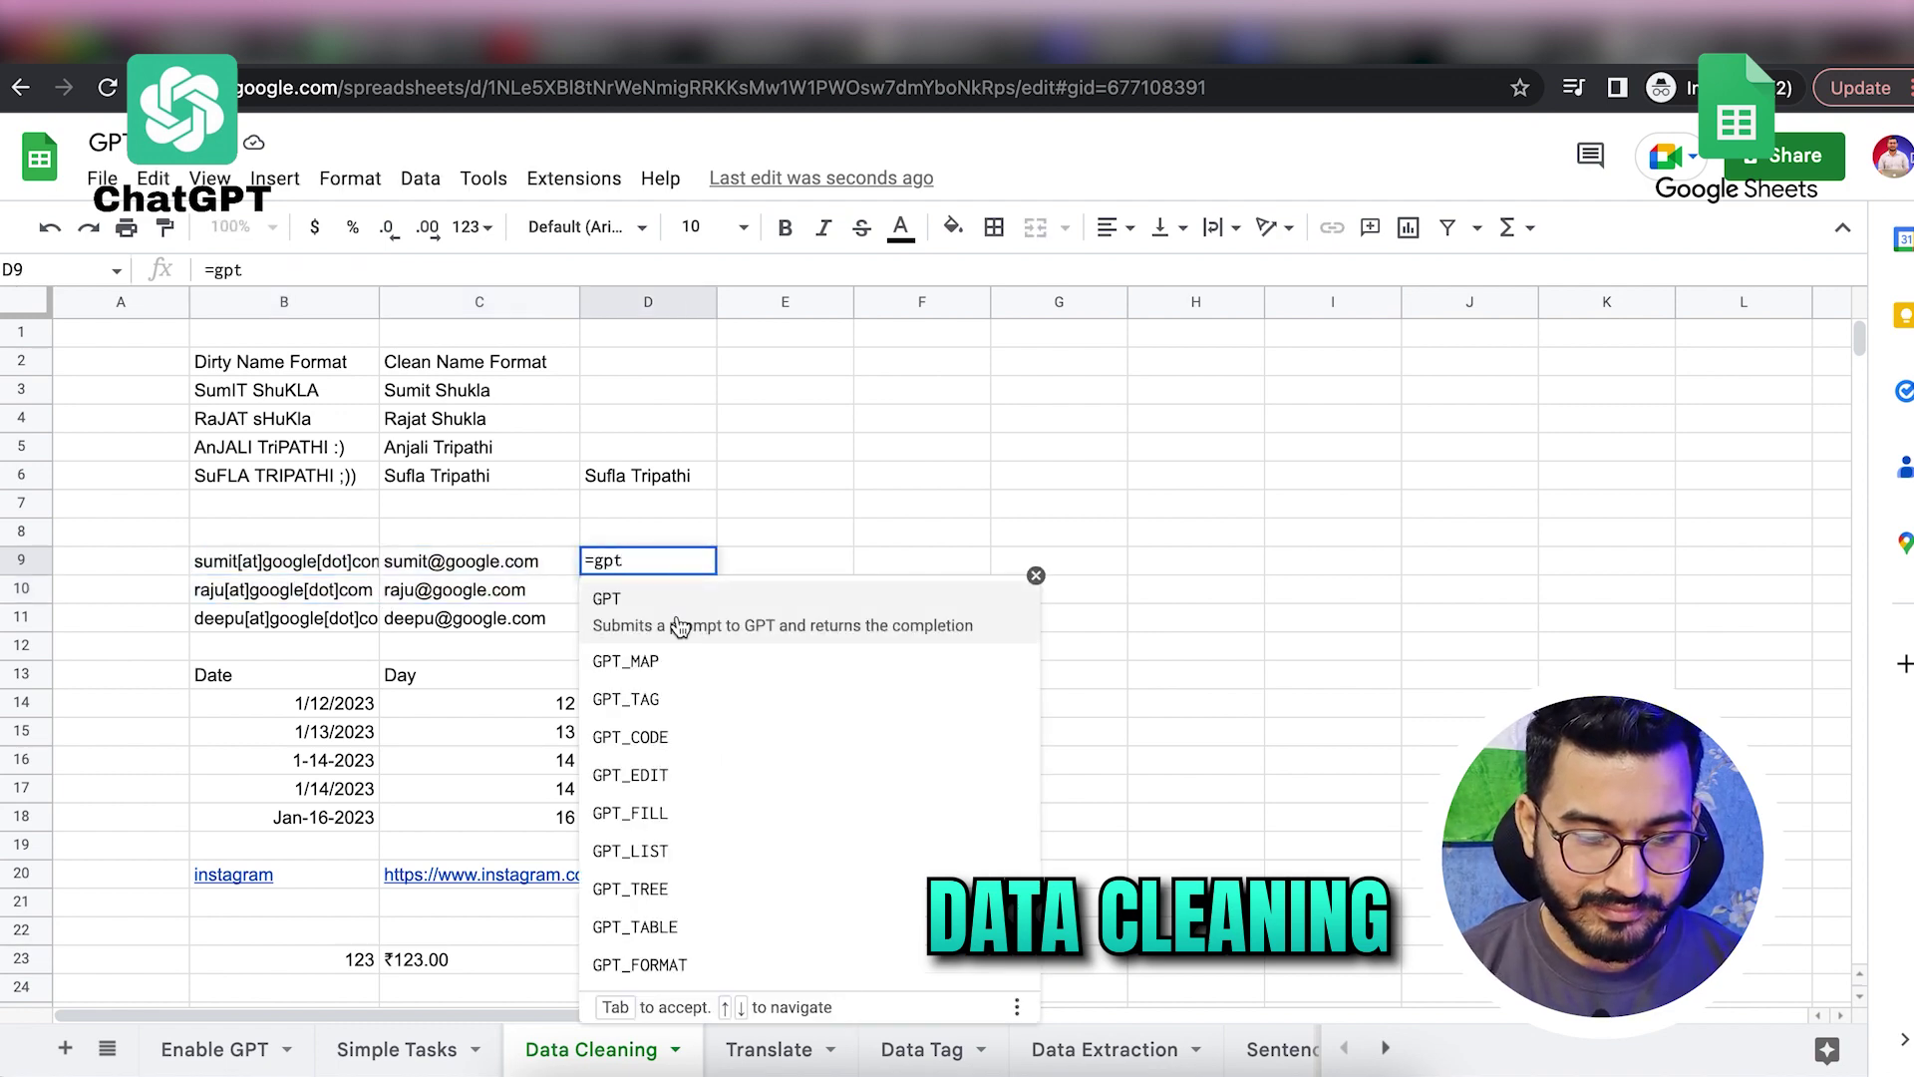
{"action": "key", "text": "Down"}
{"action": "key", "text": "Down"}
{"action": "key", "text": "Down"}
{"action": "key", "text": "Down"}
{"action": "key", "text": "Down"}
{"action": "key", "text": "Tab"}
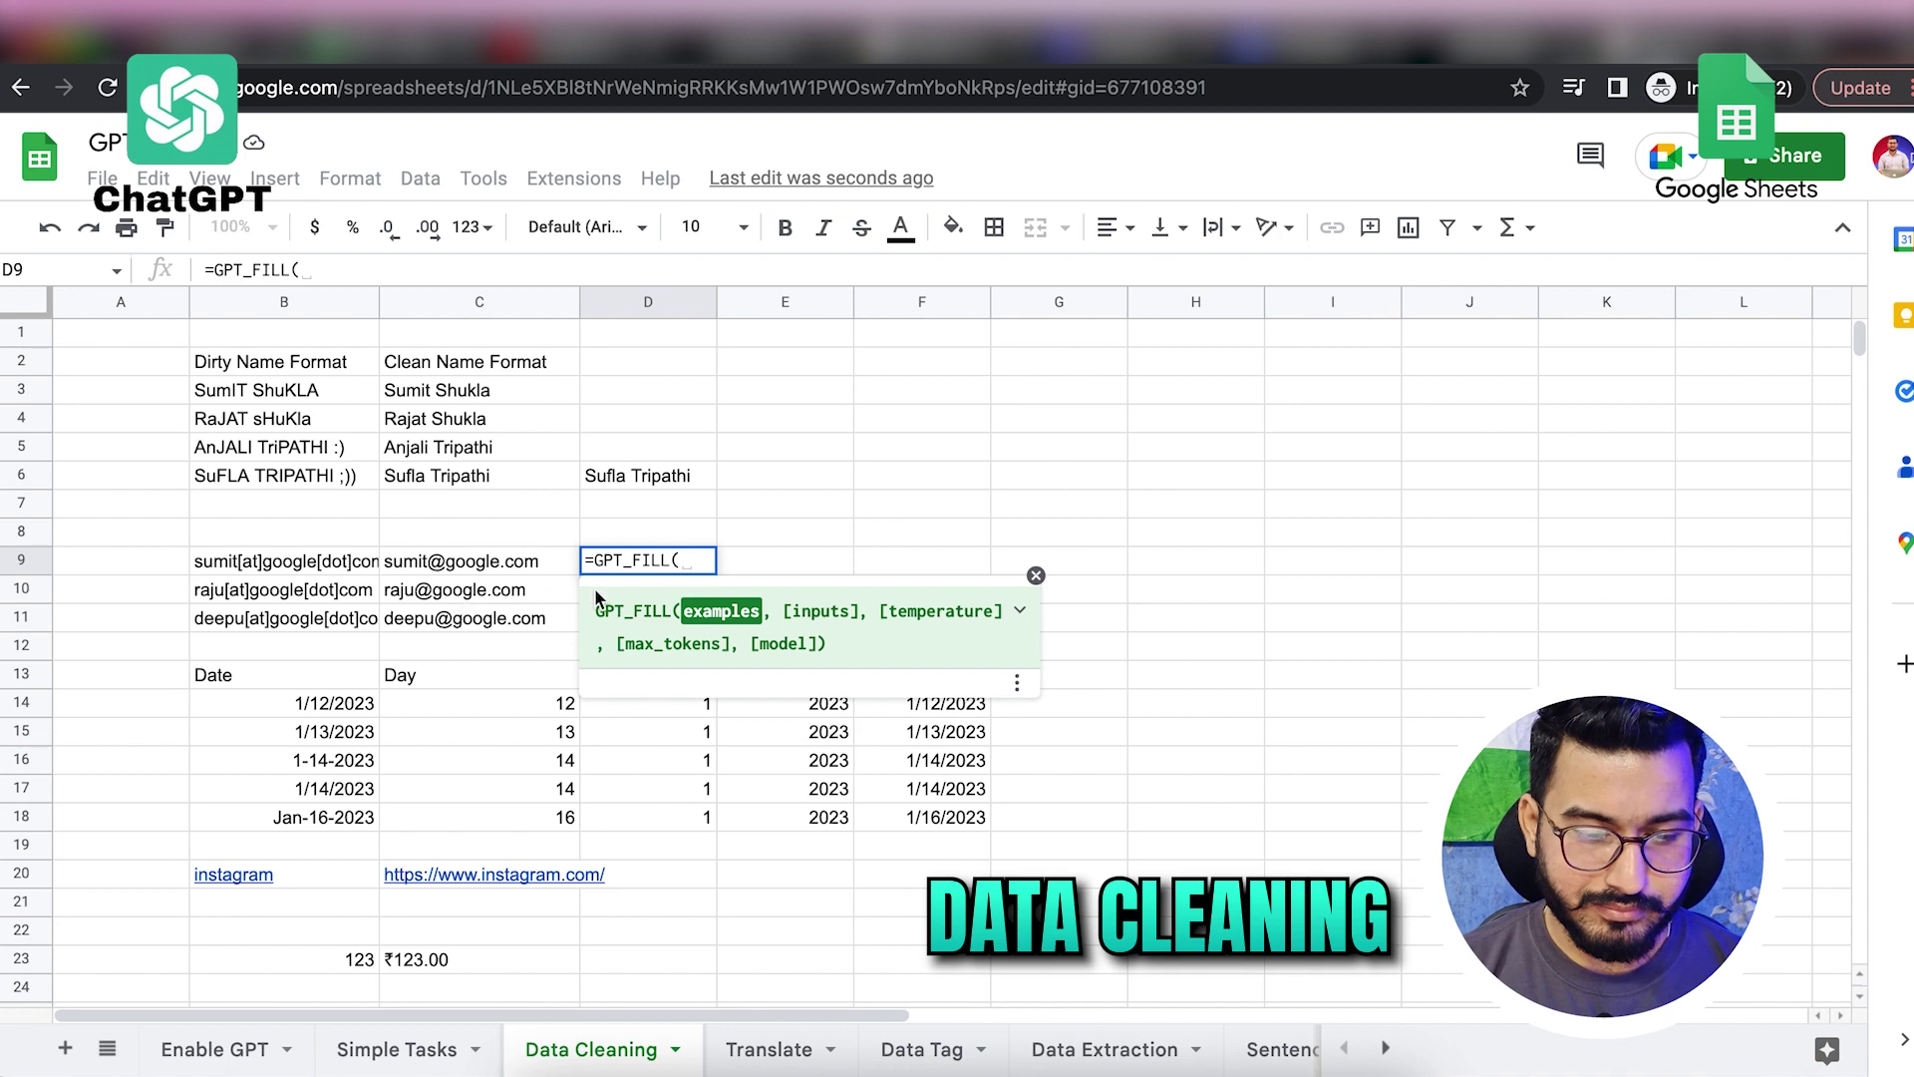
{"action": "mouse_move", "coordinate": [549, 598]}
{"action": "key", "text": "BackSpace"}
{"action": "key", "text": "BackSpace"}
{"action": "key", "text": "BackSpace"}
{"action": "key", "text": "BackSpace"}
{"action": "key", "text": "BackSpace"}
{"action": "key", "text": "BackSpace"}
{"action": "key", "text": "BackSpace"}
{"action": "key", "text": "BackSpace"}
{"action": "key", "text": "BackSpace"}
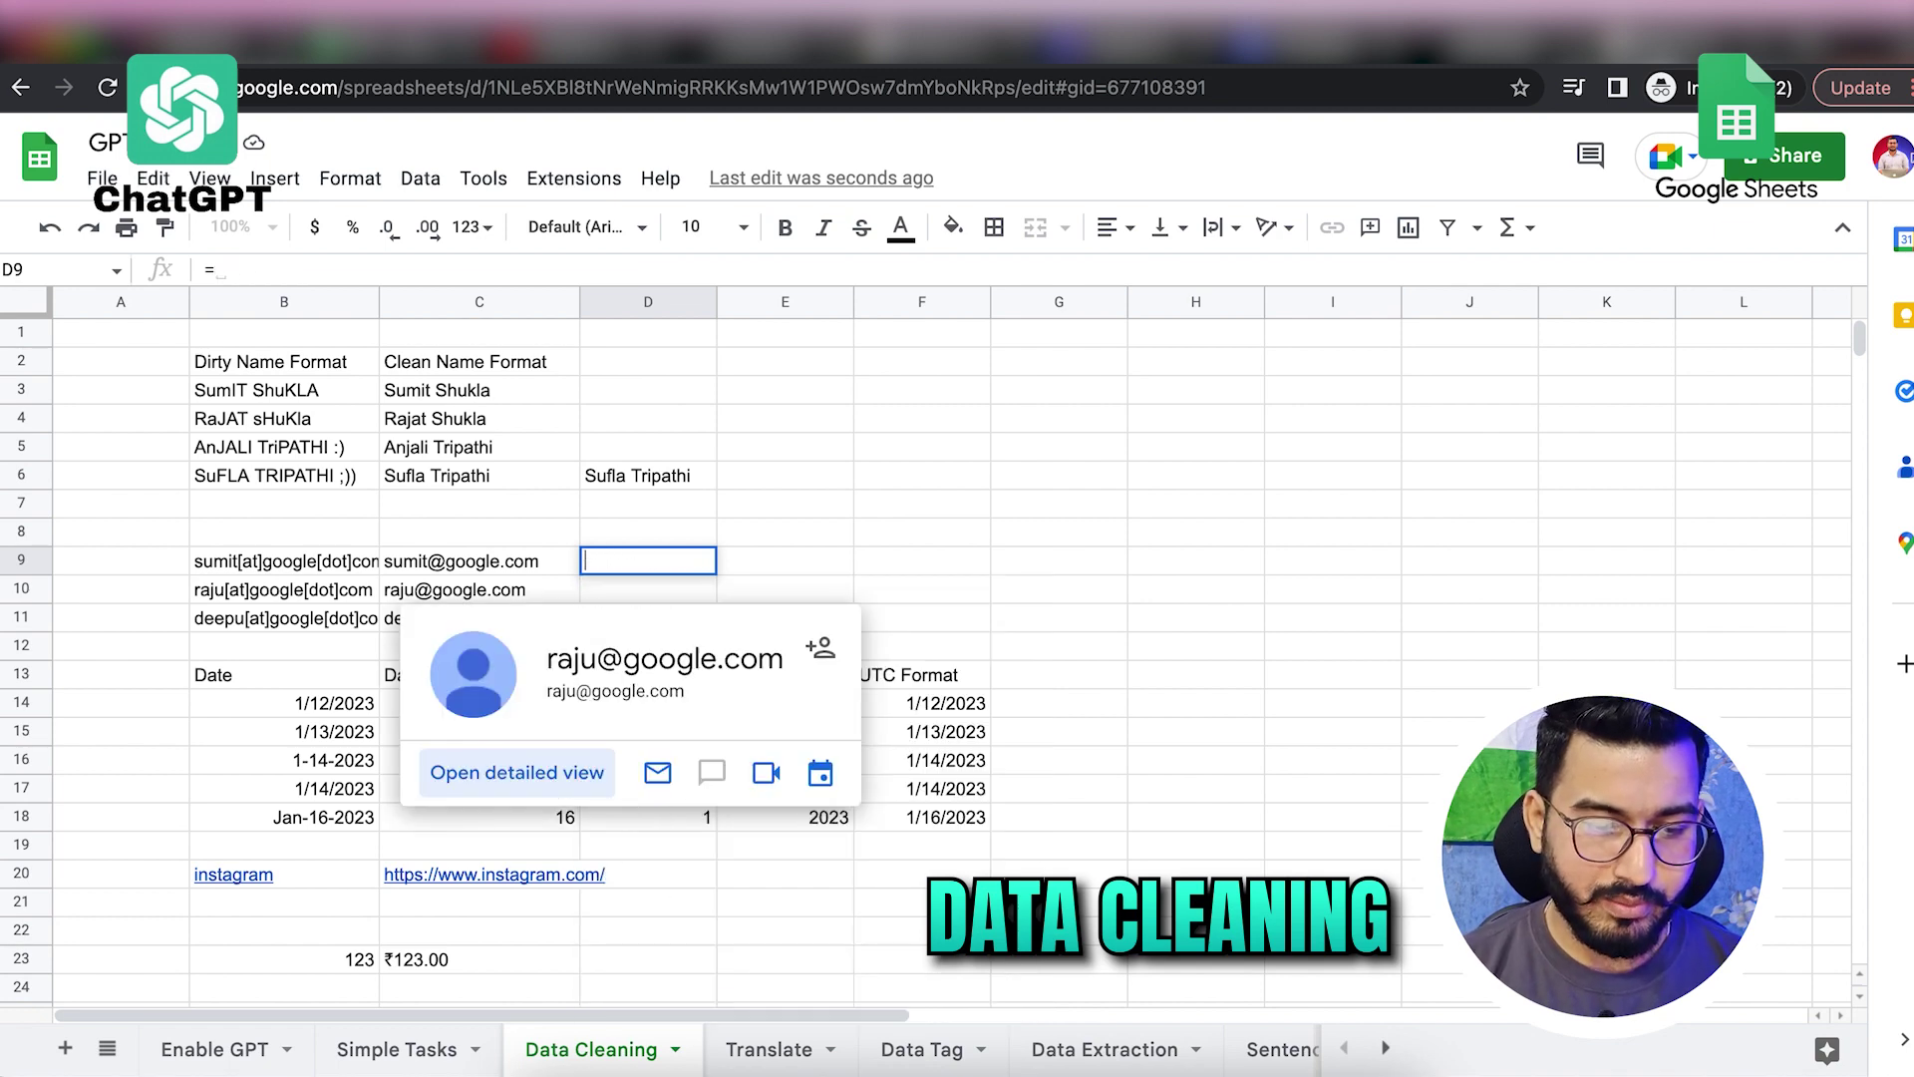
{"action": "key", "text": "Escape"}
Step: In D11, enter =GPT_FILL(B9:C10,B11) to clean the bracketed email
{"action": "left_click", "coordinate": [658, 626]}
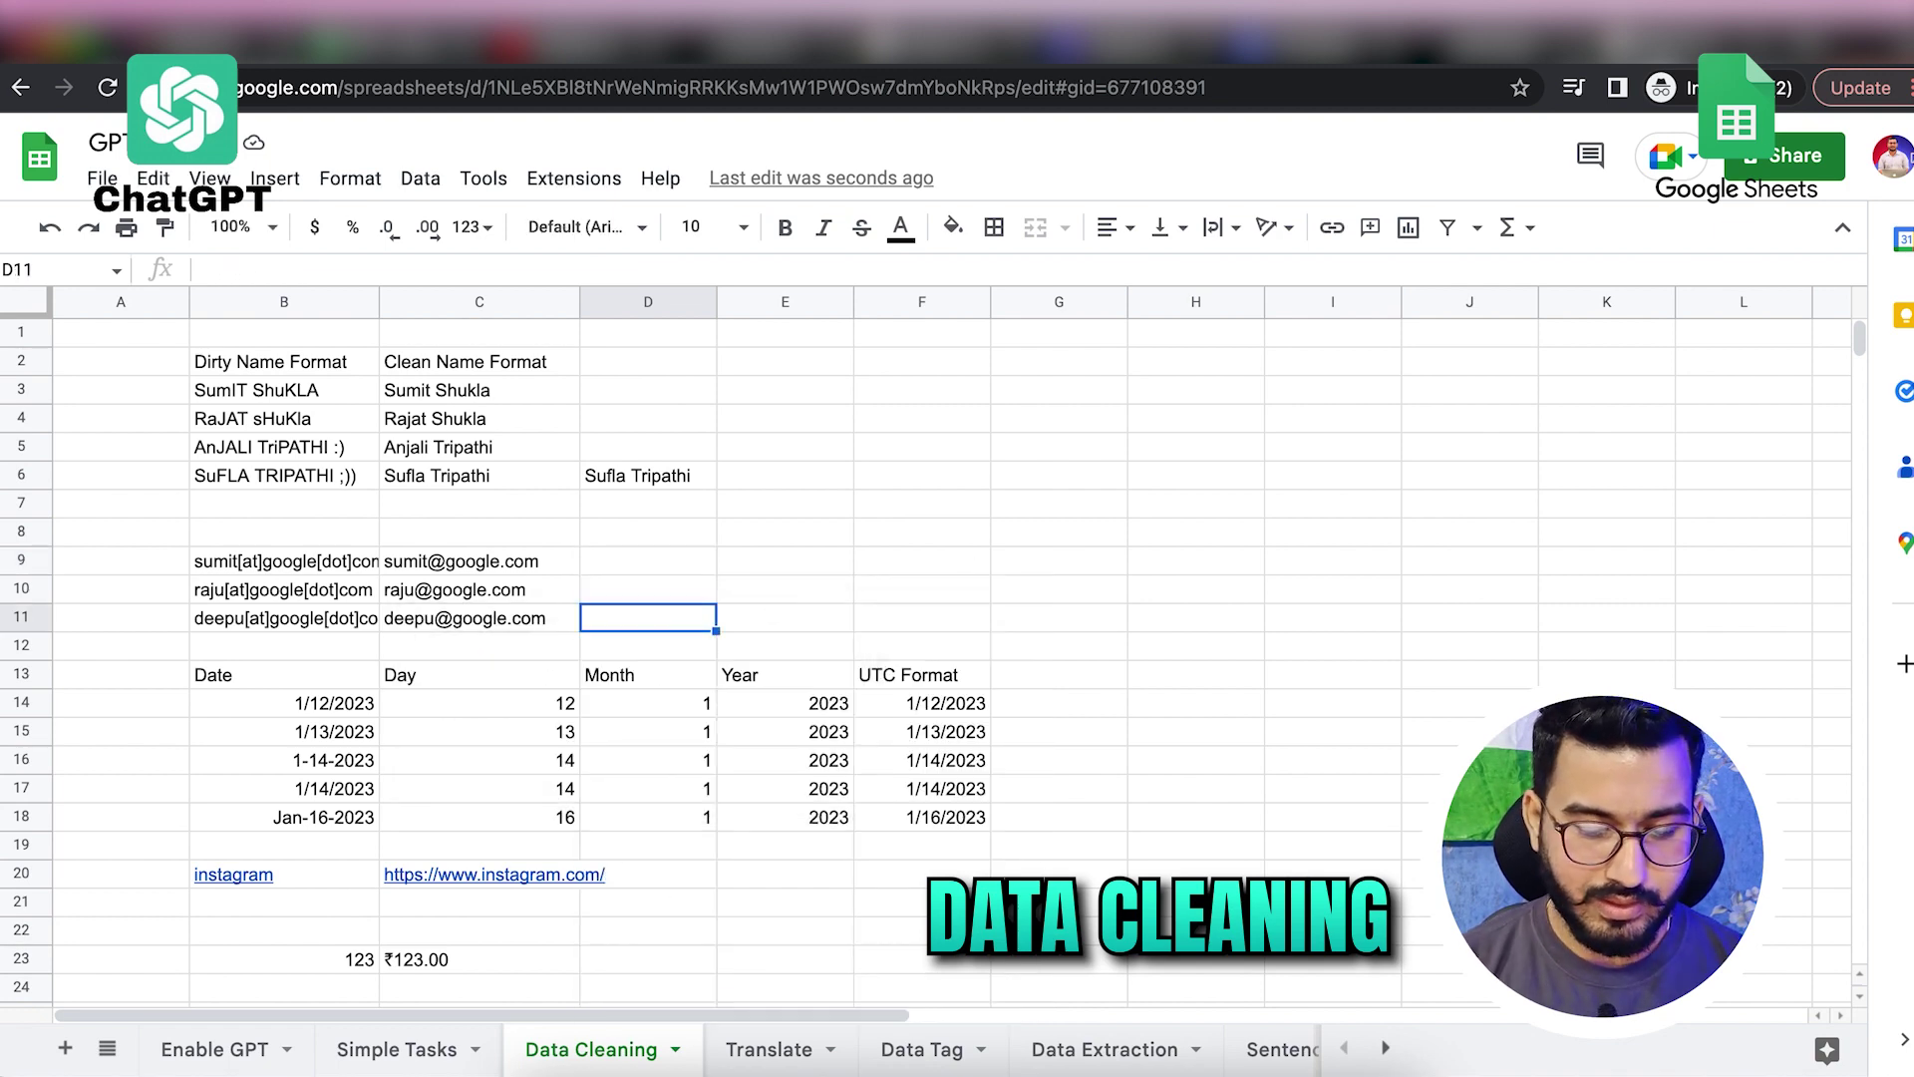
{"action": "type", "text": "=gpt"}
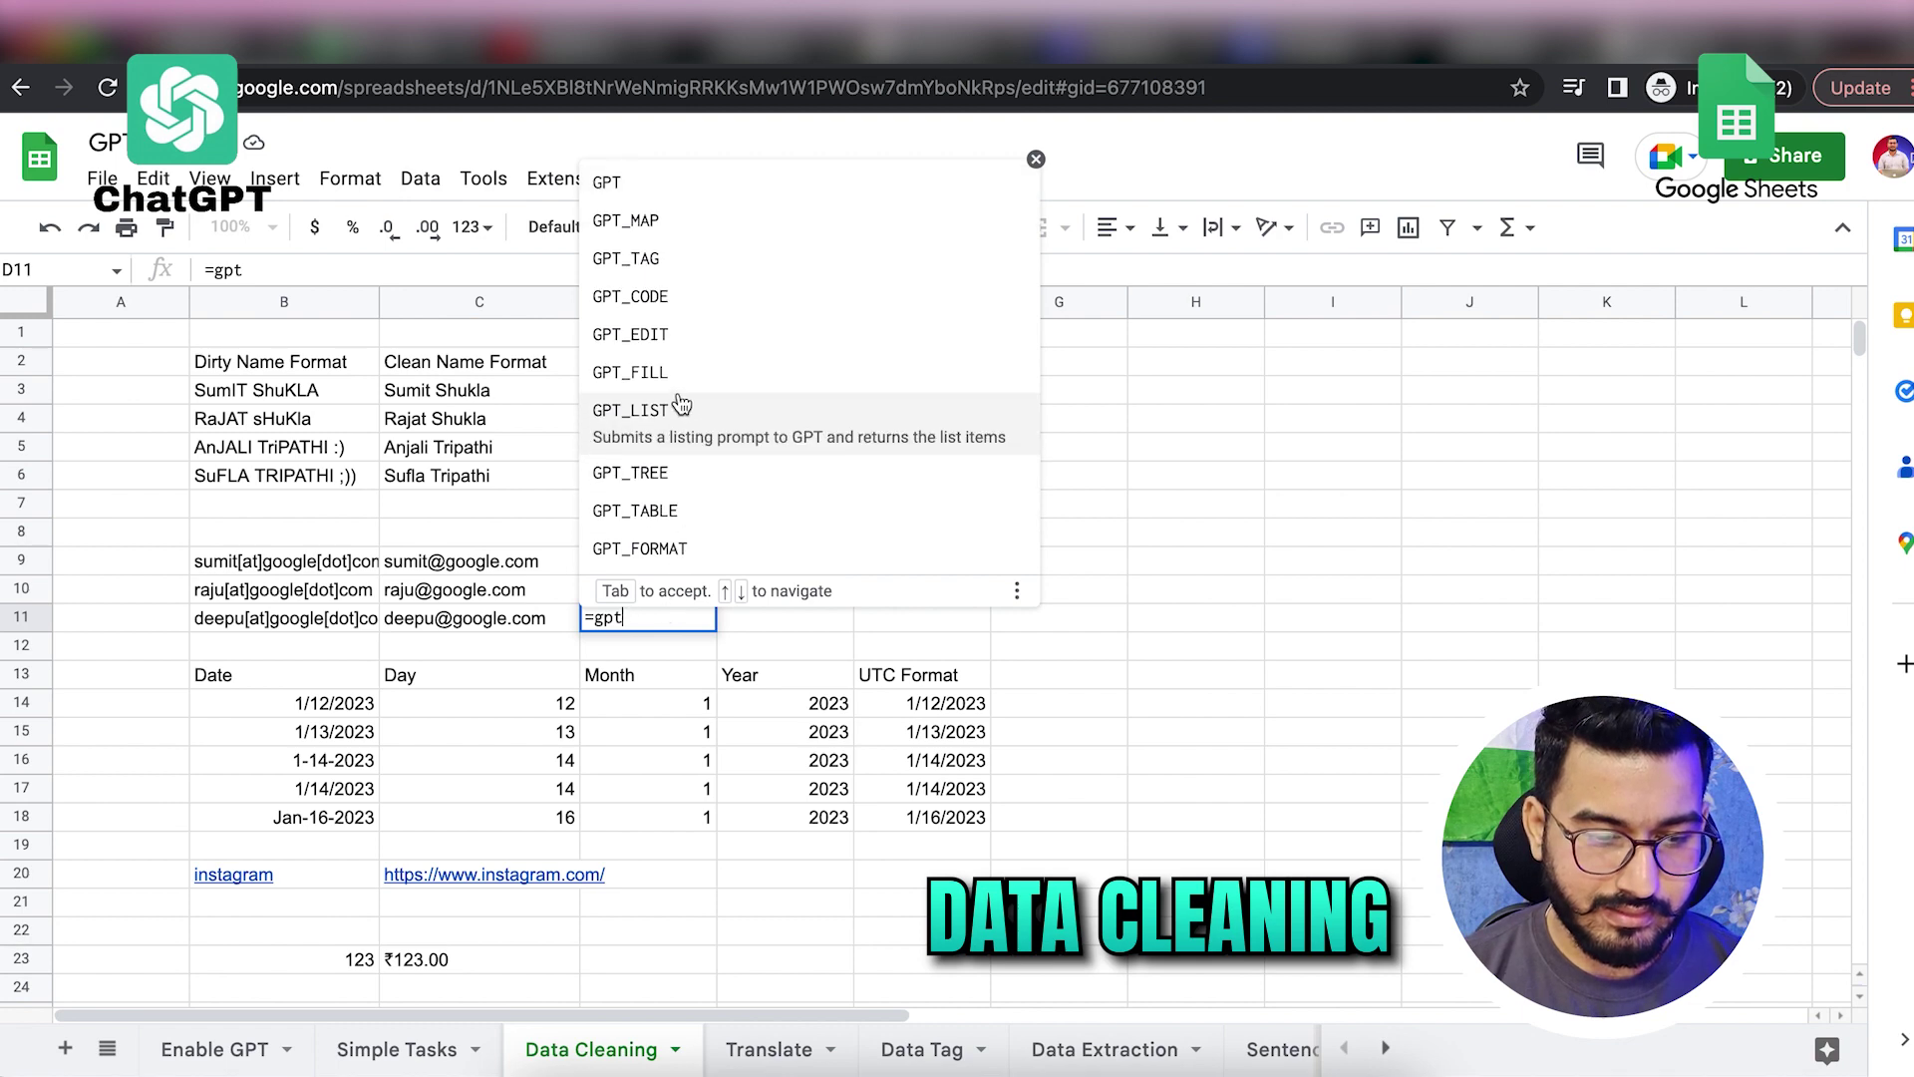
{"action": "left_click", "coordinate": [676, 387]}
{"action": "left_click", "coordinate": [321, 565]}
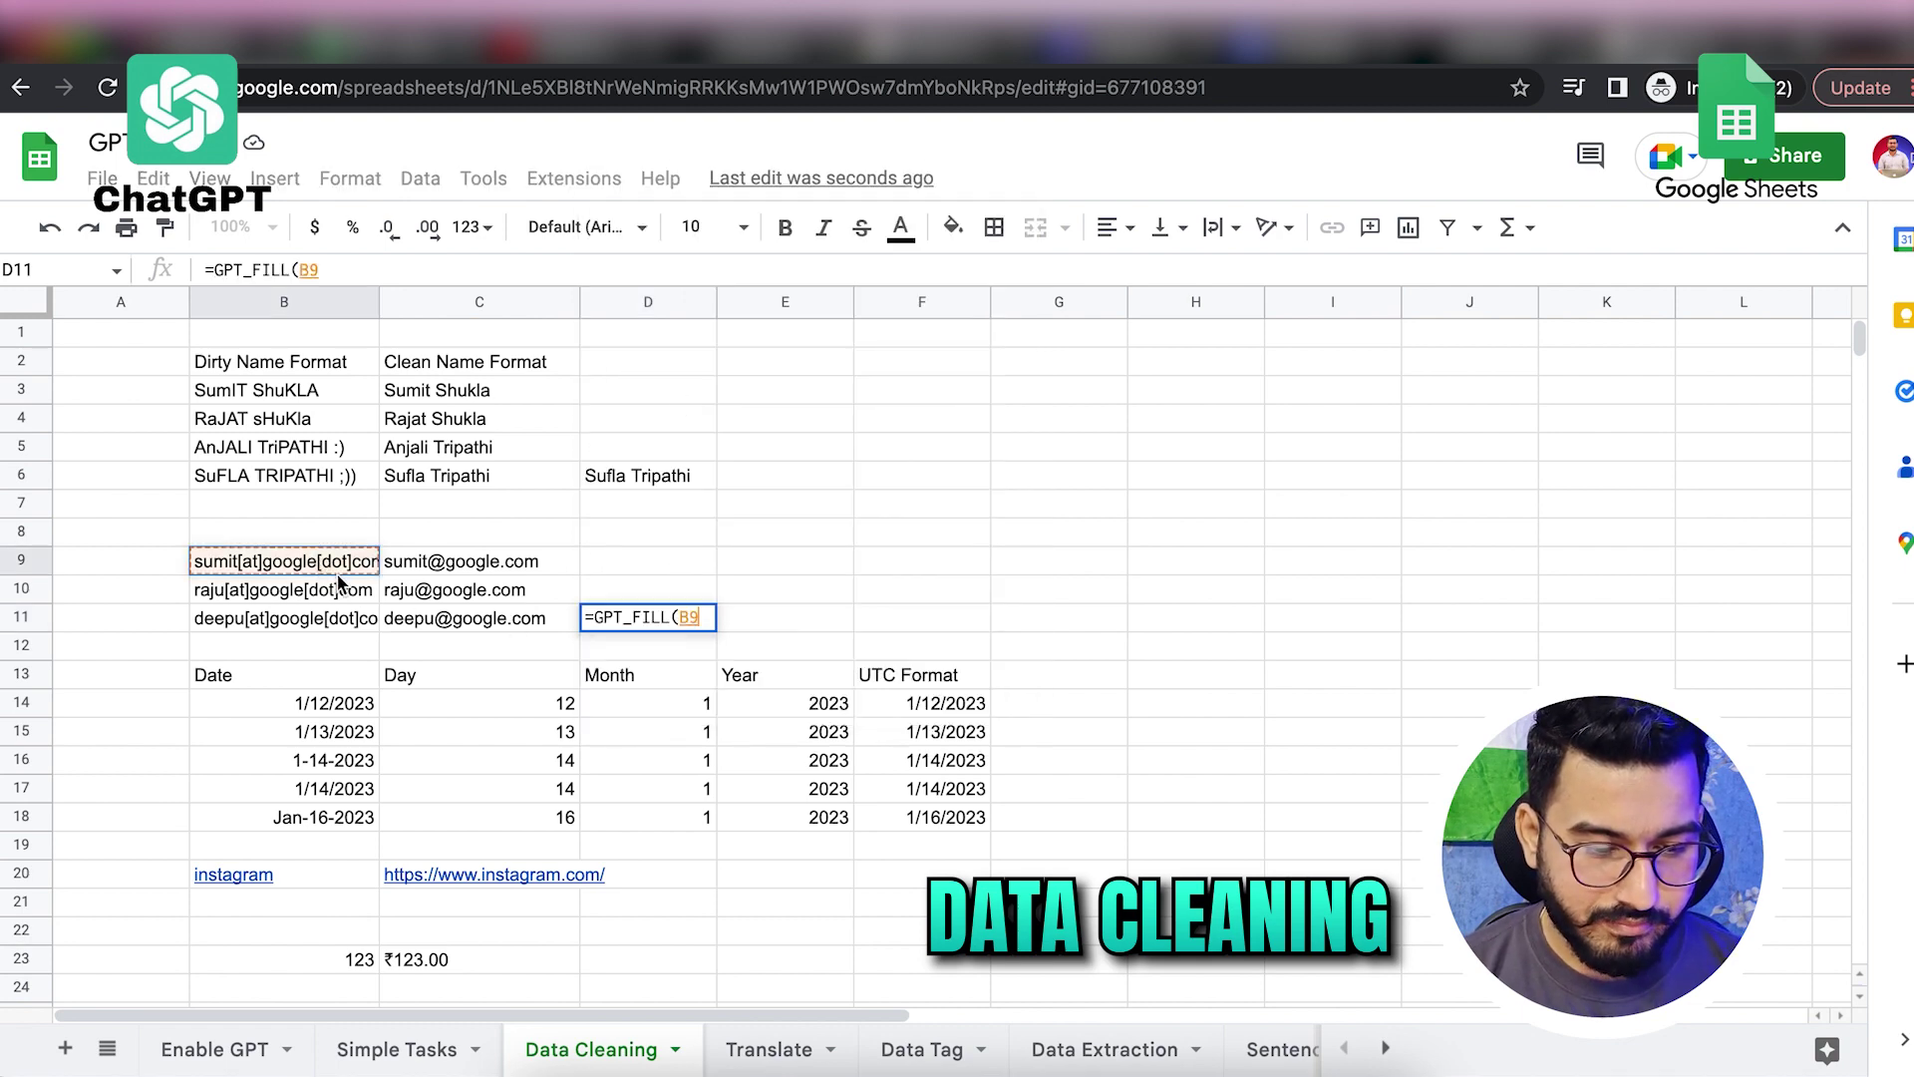
{"action": "left_click_drag", "start_coordinate": [335, 581], "coordinate": [403, 599]}
{"action": "type", "text": ","}
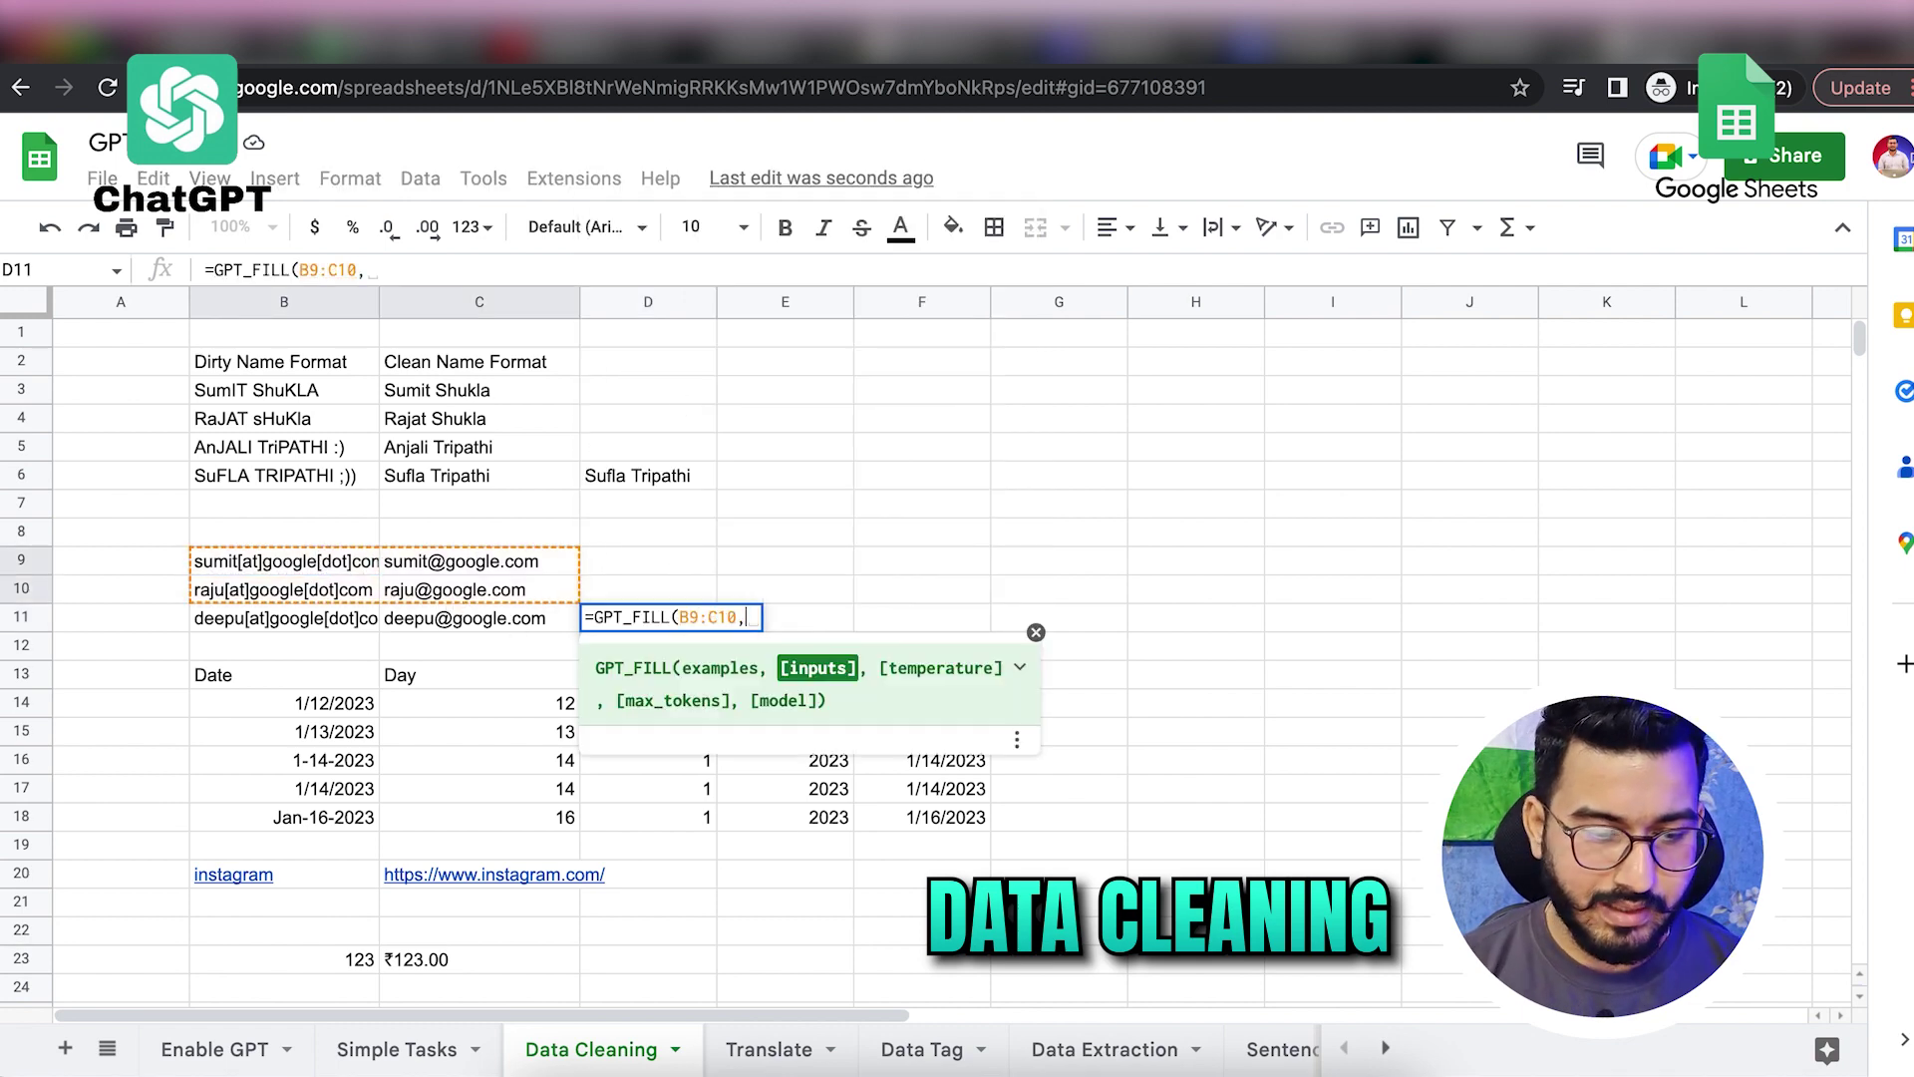
{"action": "left_click", "coordinate": [319, 620]}
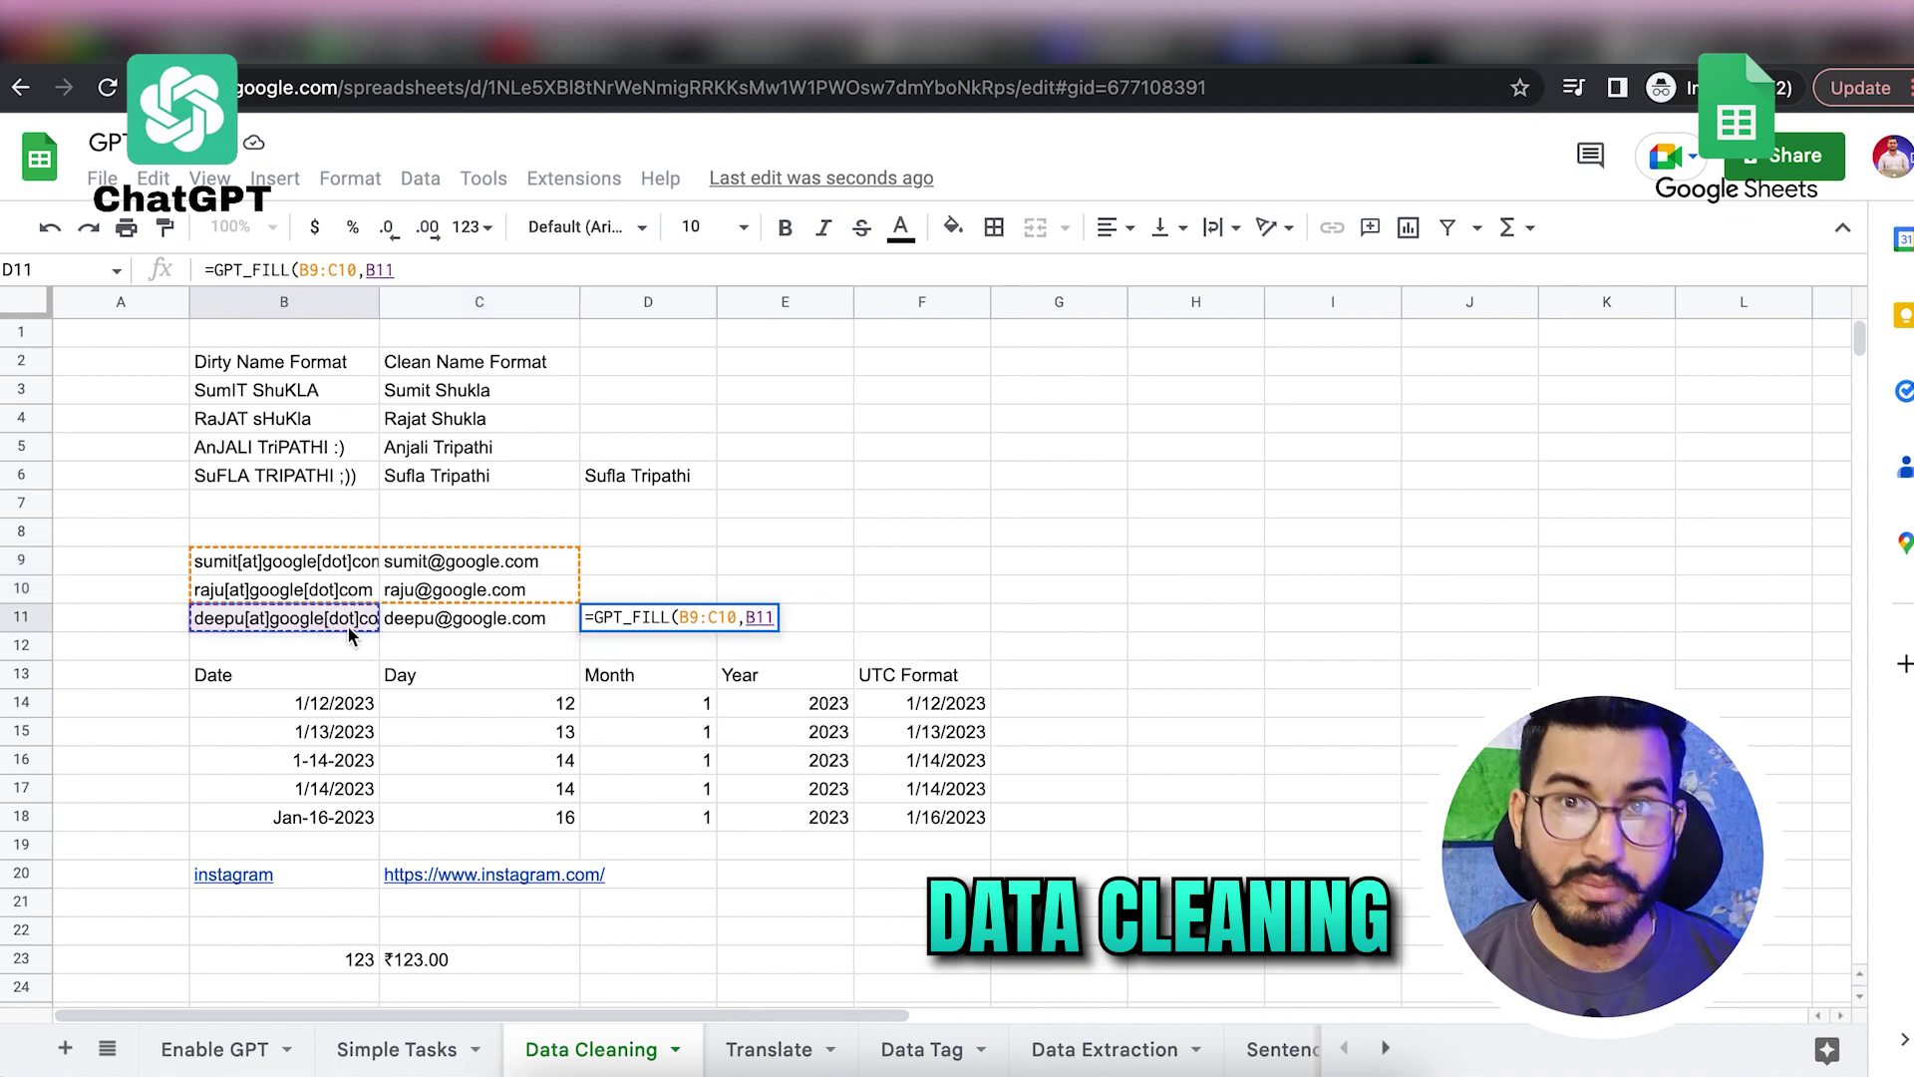
{"action": "key", "text": "Return"}
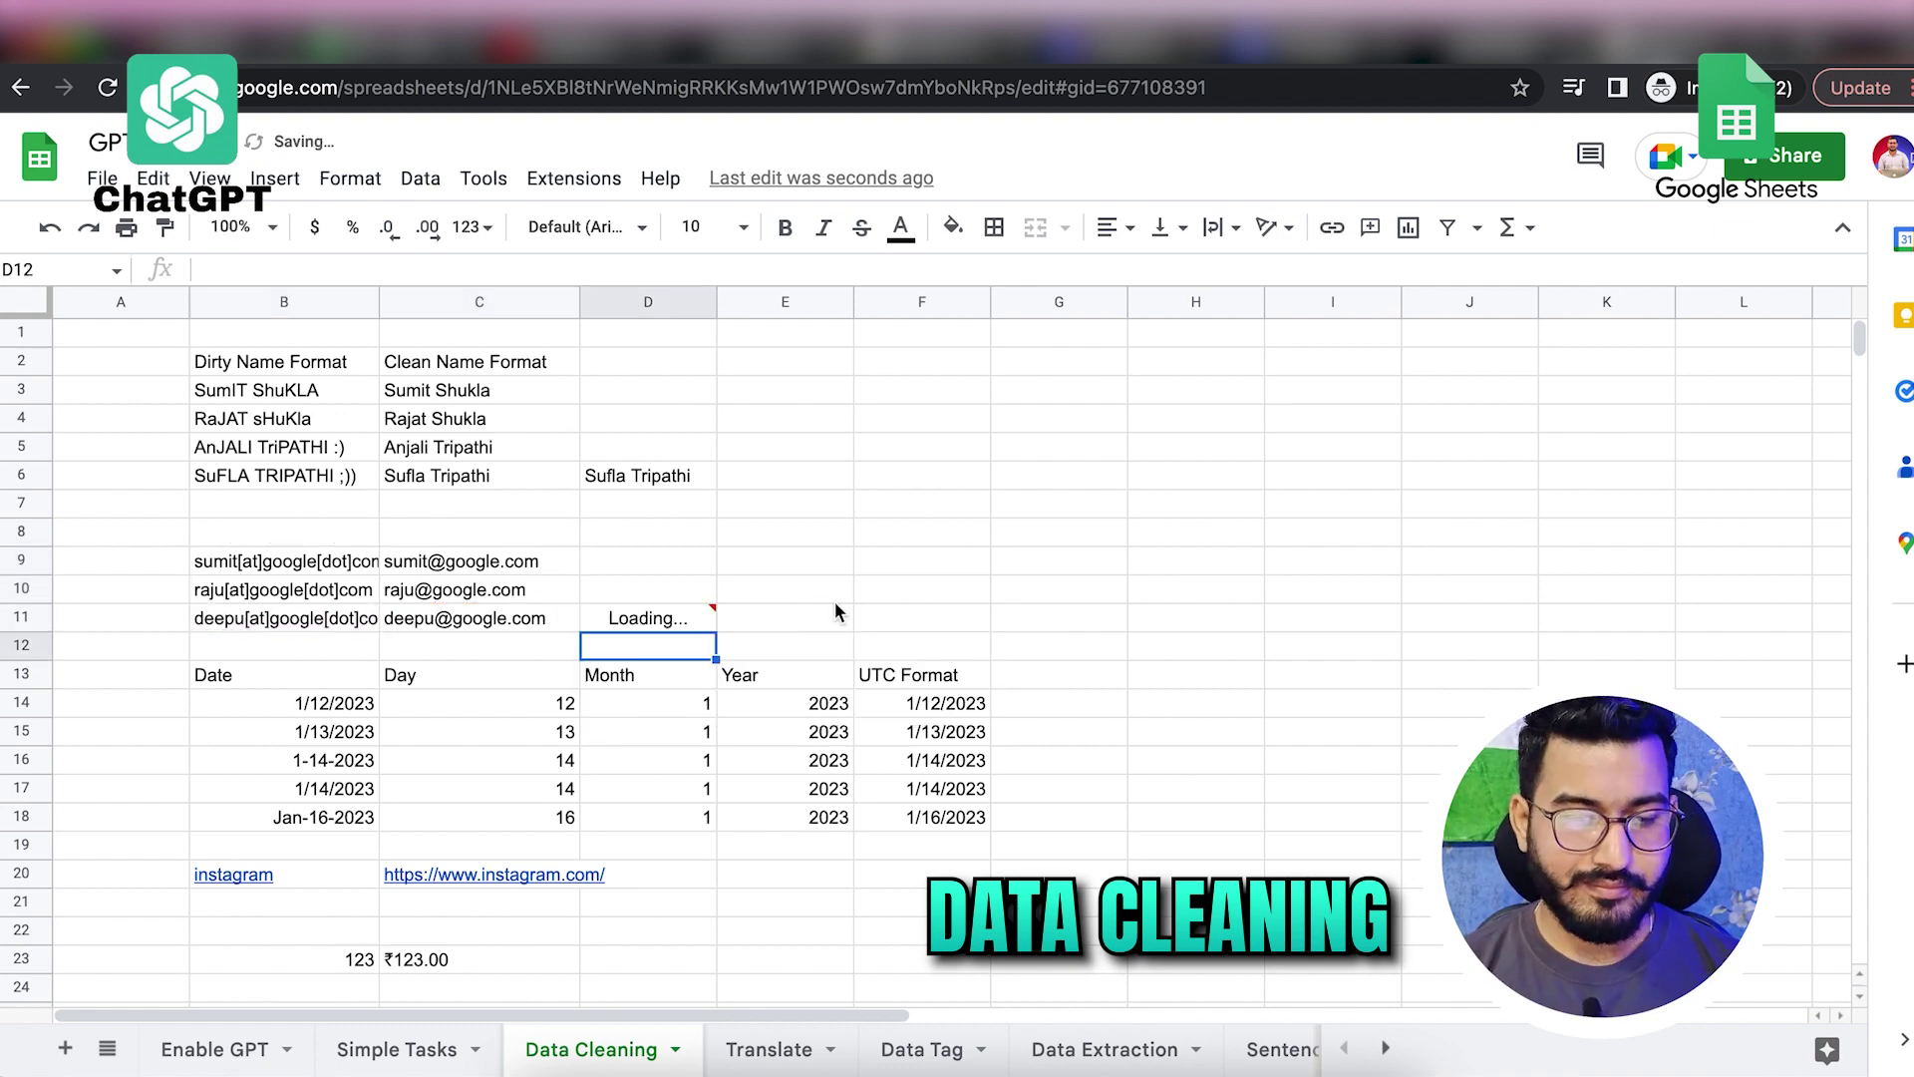
Step: Widen column B so the raw emails show fully, and review D11's cleaned email
{"action": "scroll", "coordinate": [898, 563], "scroll_direction": "down", "scroll_amount": 2}
{"action": "left_click", "coordinate": [696, 509]}
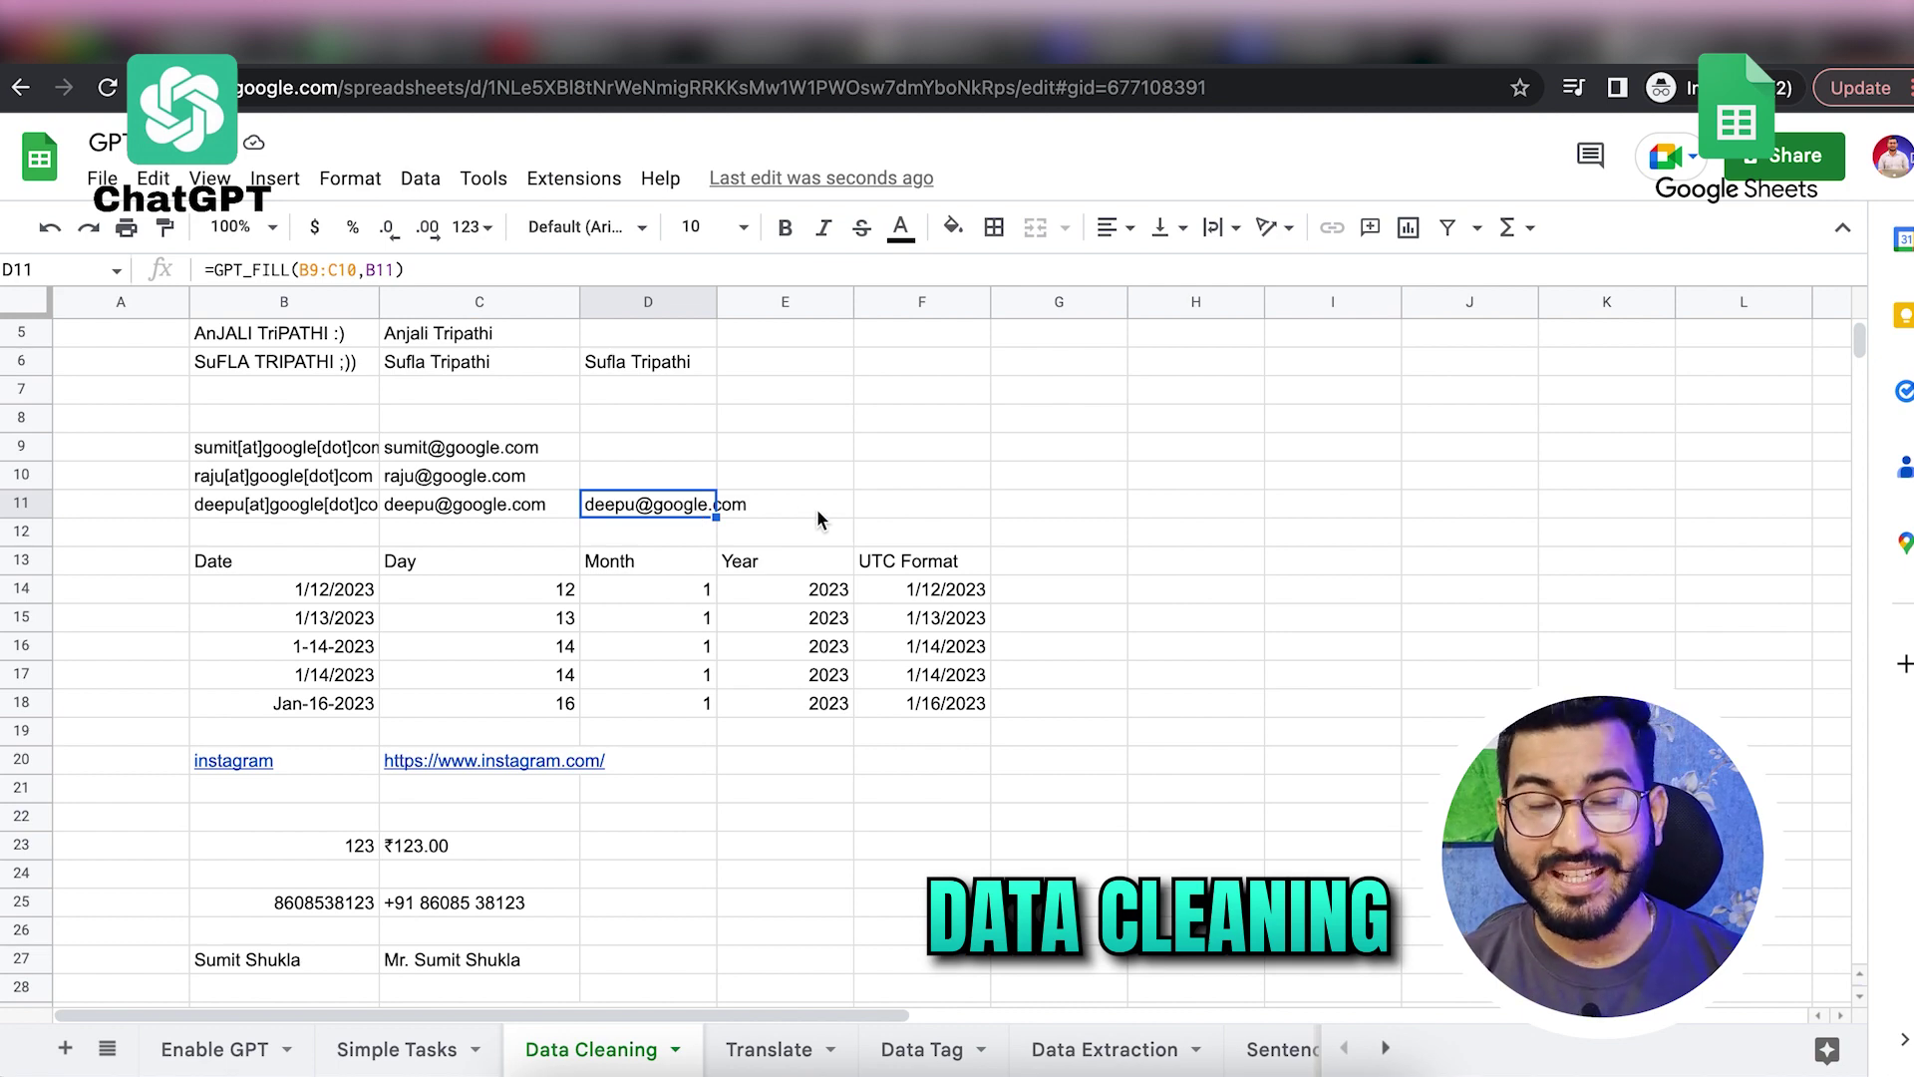
{"action": "left_click", "coordinate": [321, 509]}
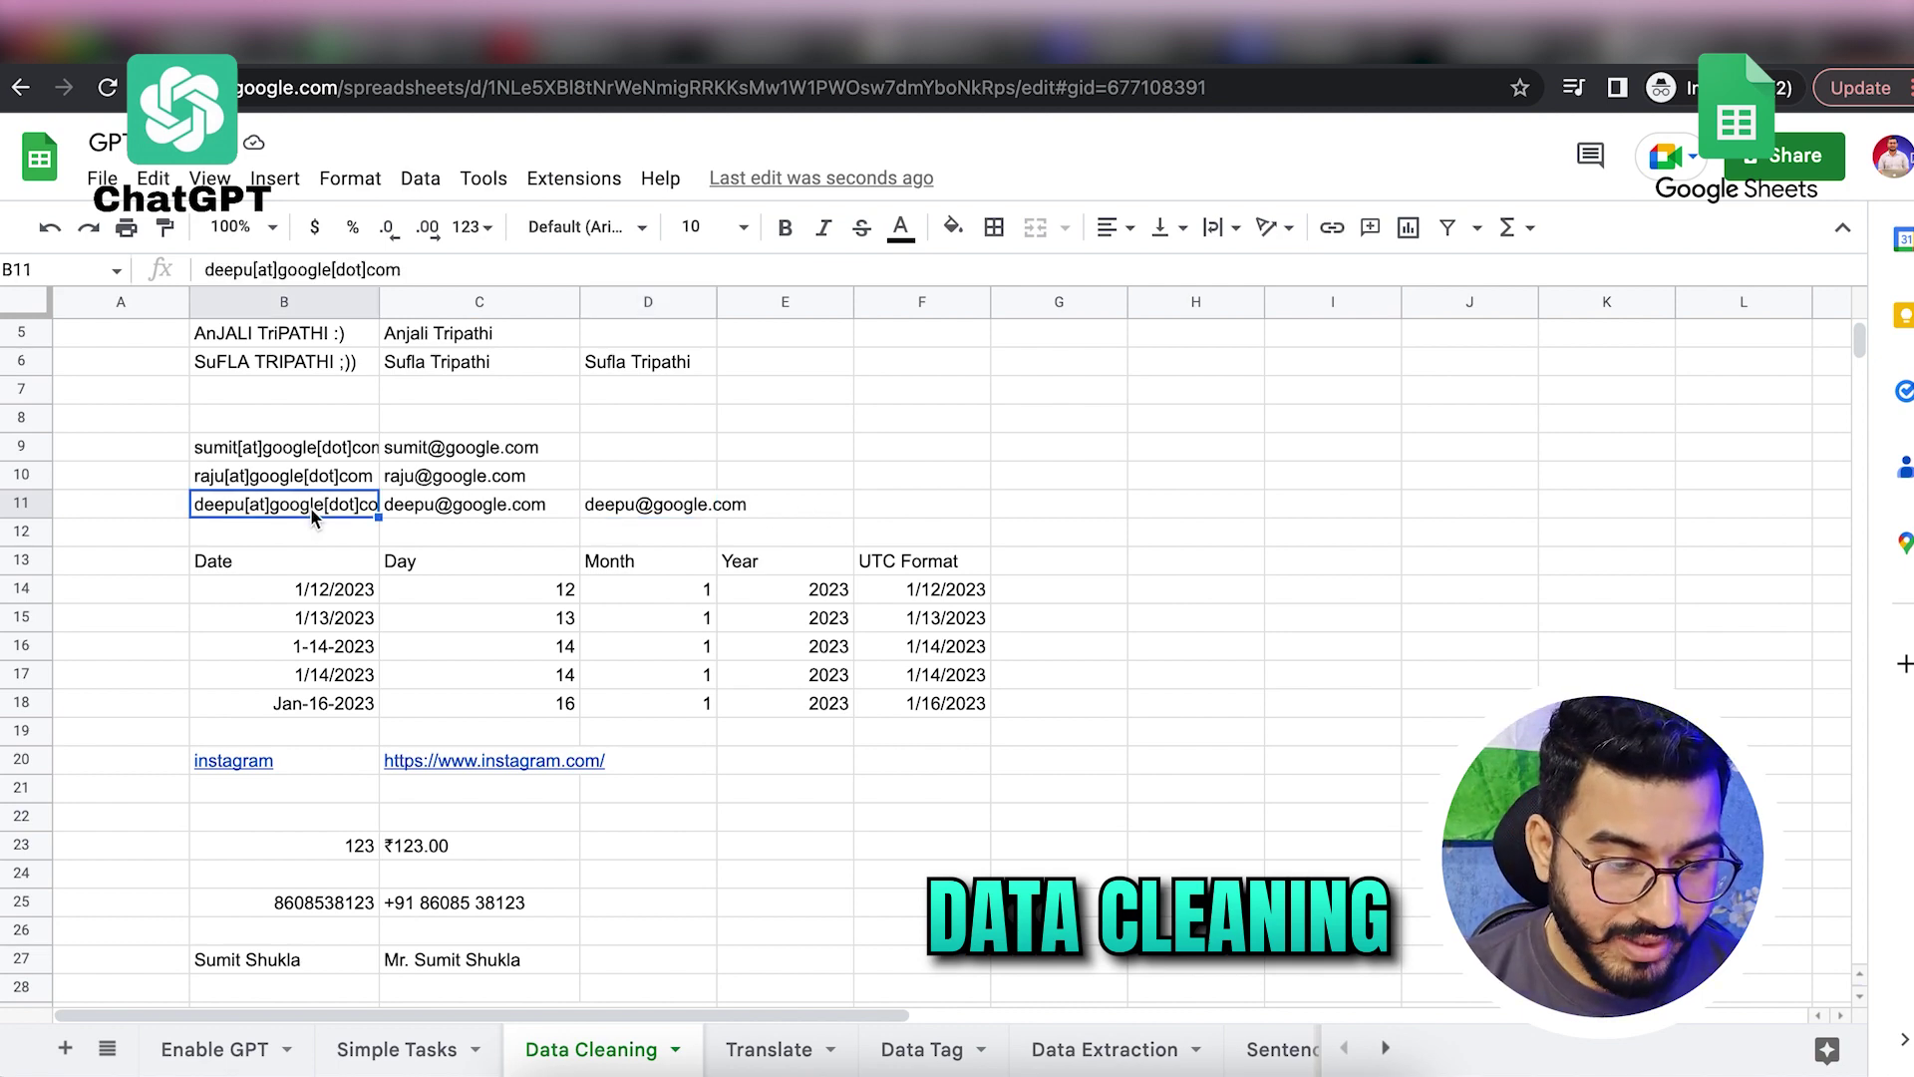
{"action": "left_click_drag", "start_coordinate": [379, 303], "coordinate": [458, 302]}
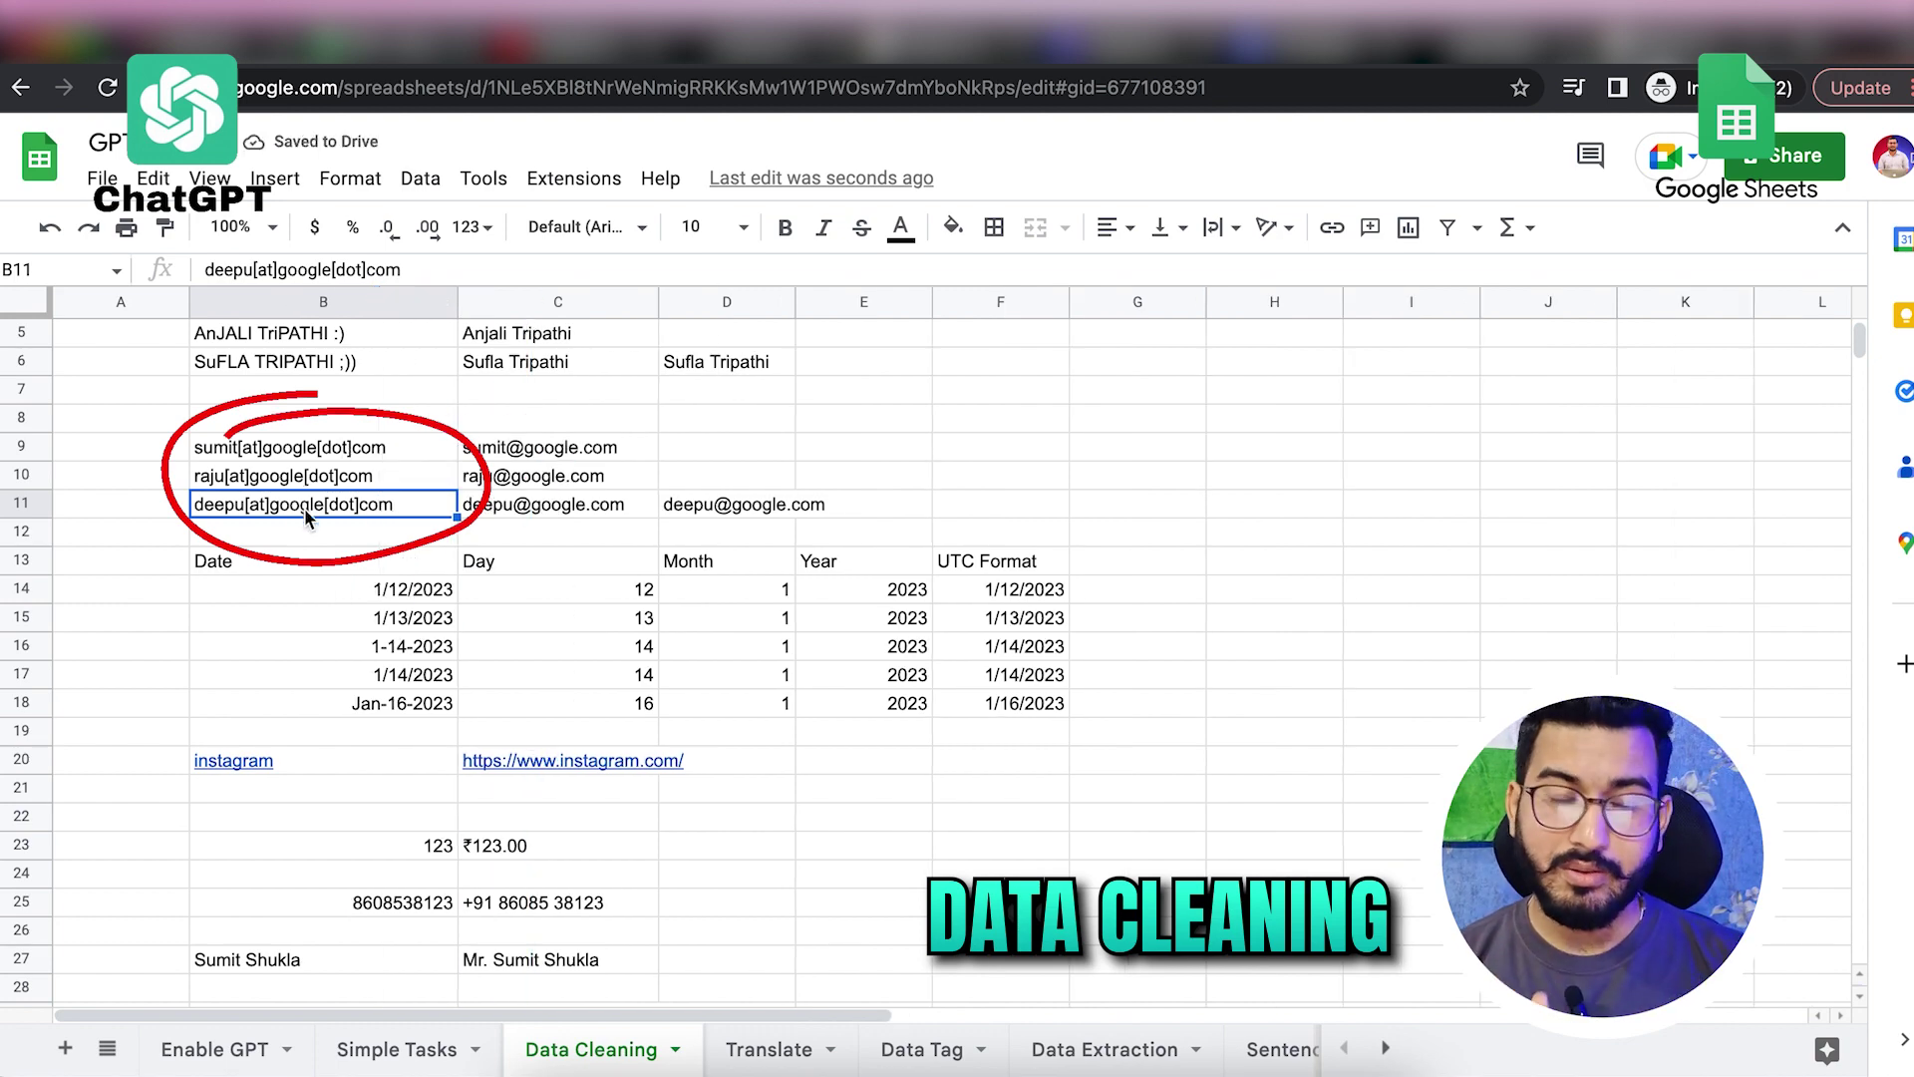
{"action": "left_click", "coordinate": [766, 508]}
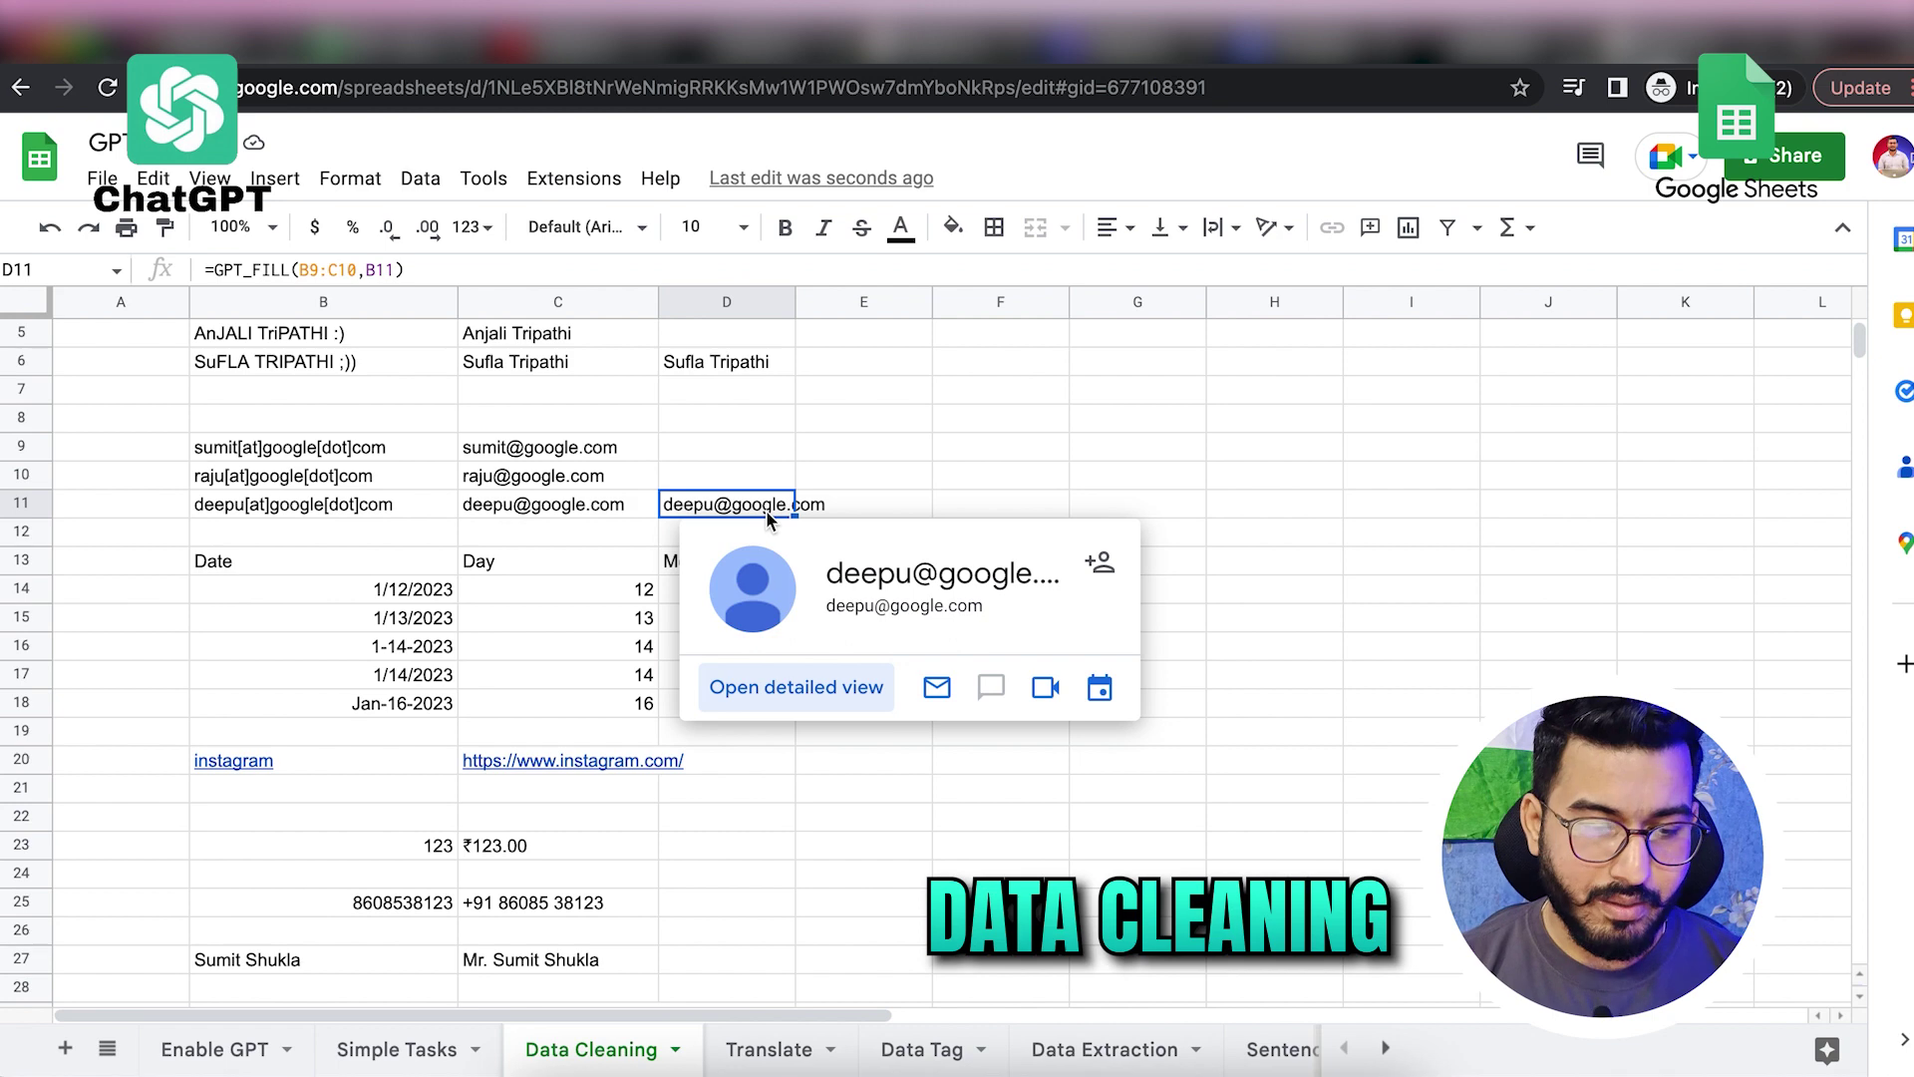
{"action": "left_click", "coordinate": [1301, 678]}
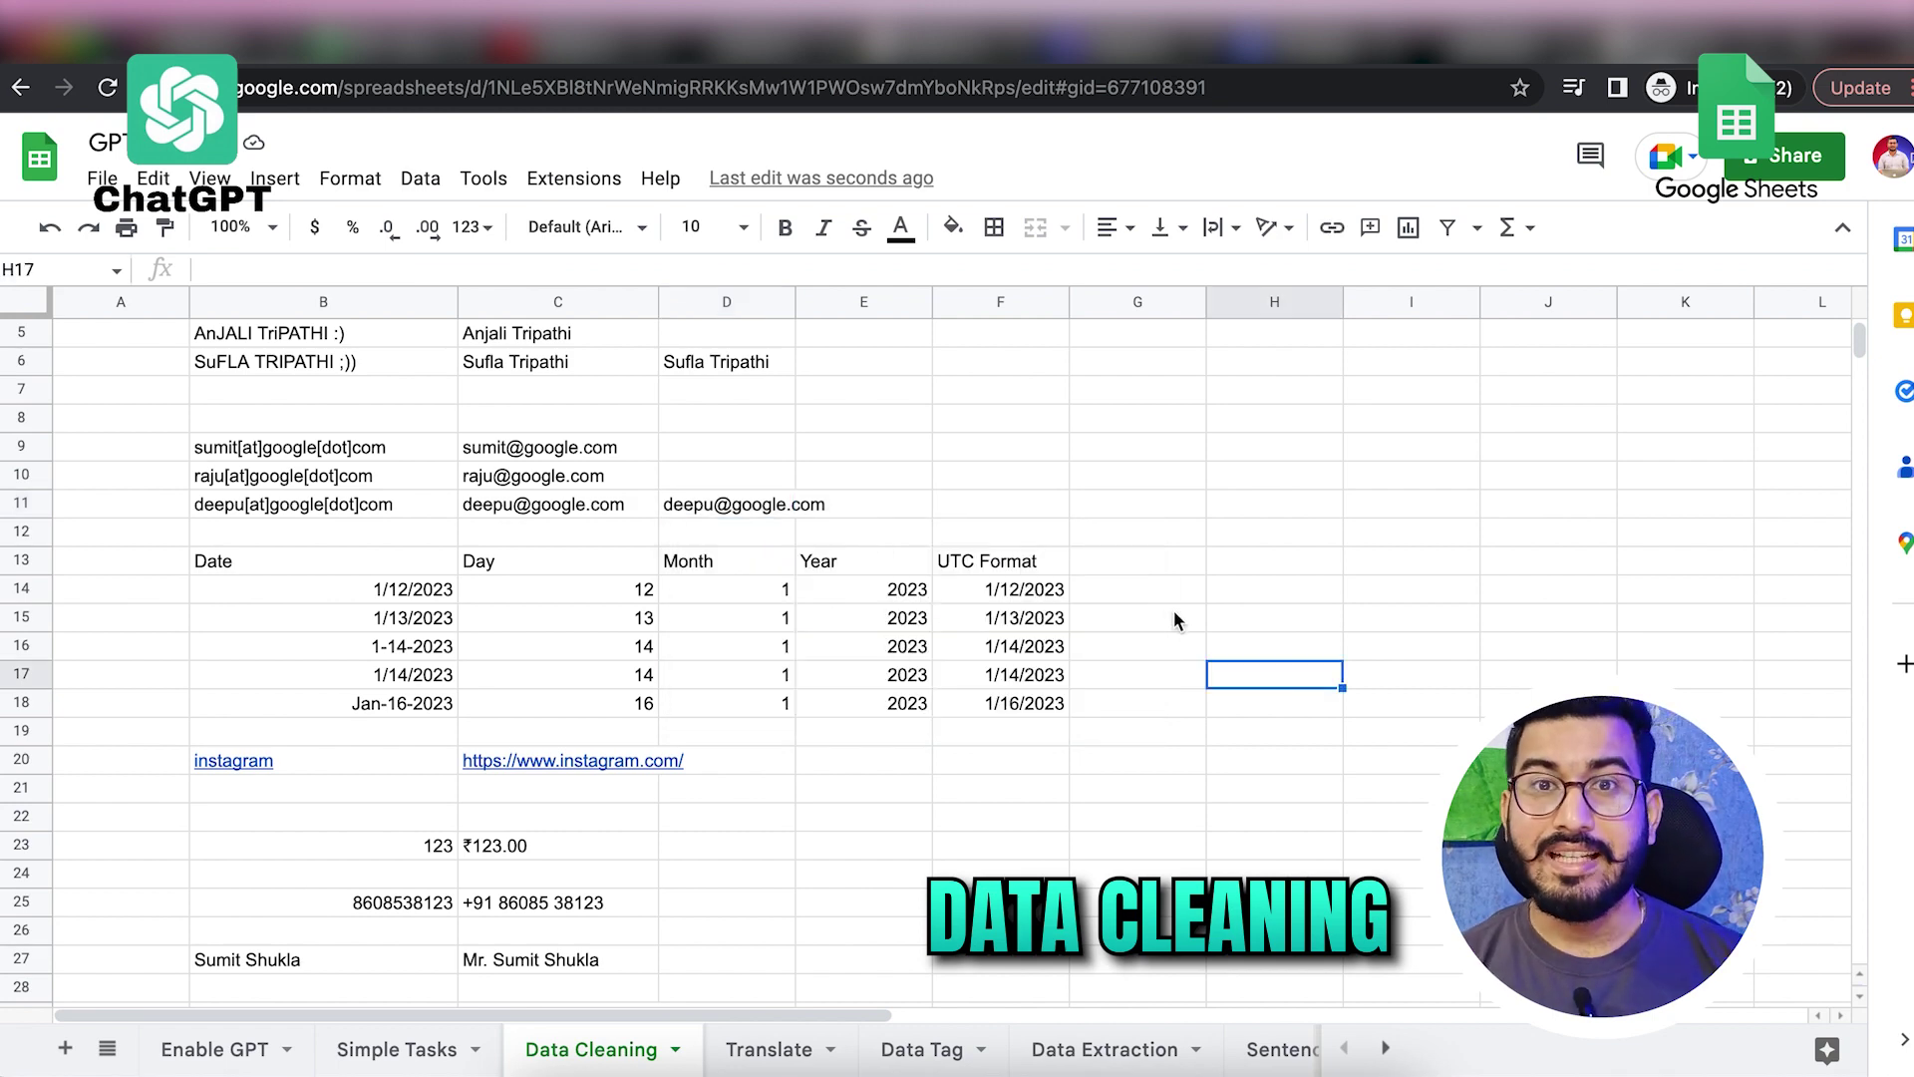
{"action": "left_click", "coordinate": [398, 589]}
Step: Review the example dates in B14:B17 and the messy date Jan-16-2023 in B18
{"action": "left_click", "coordinate": [398, 622]}
{"action": "left_click", "coordinate": [399, 651]}
{"action": "left_click", "coordinate": [402, 680]}
{"action": "left_click", "coordinate": [404, 710]}
{"action": "left_click_drag", "start_coordinate": [407, 602], "coordinate": [408, 681]}
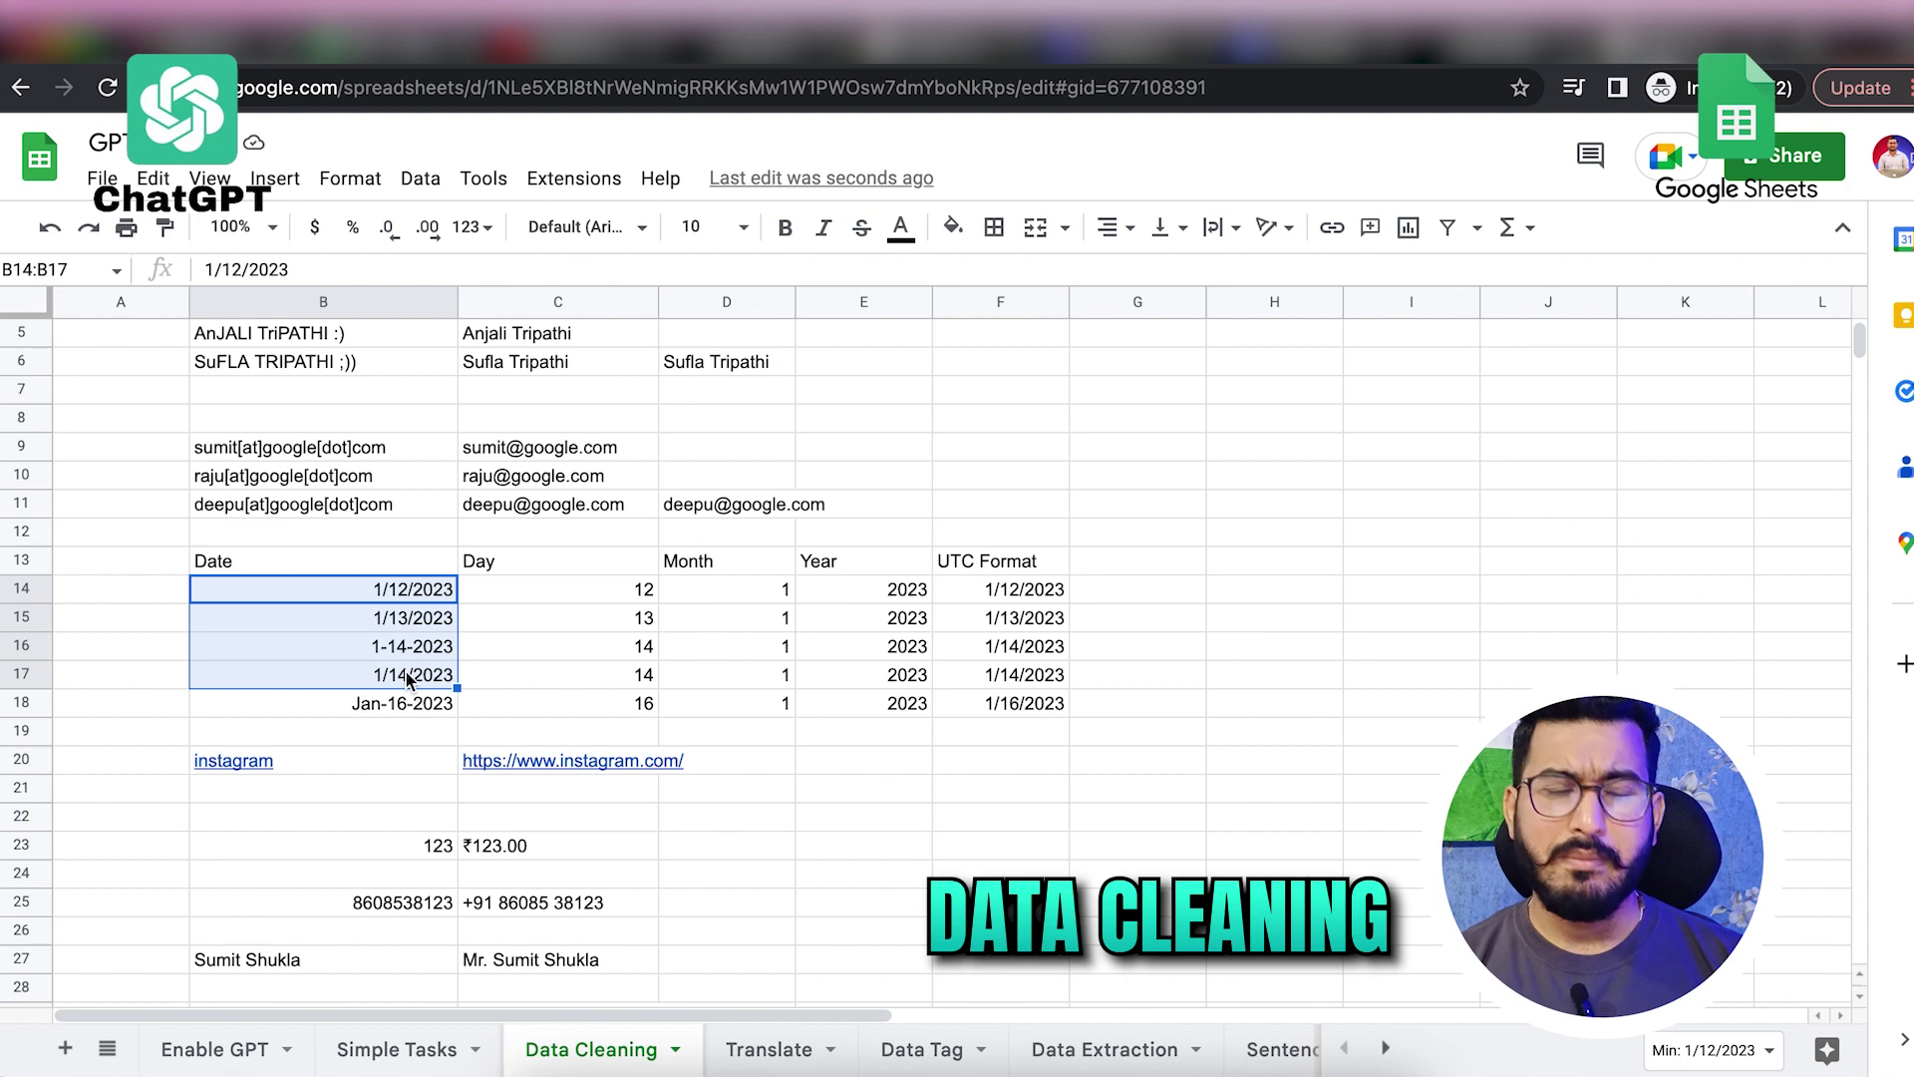
{"action": "left_click", "coordinate": [387, 714]}
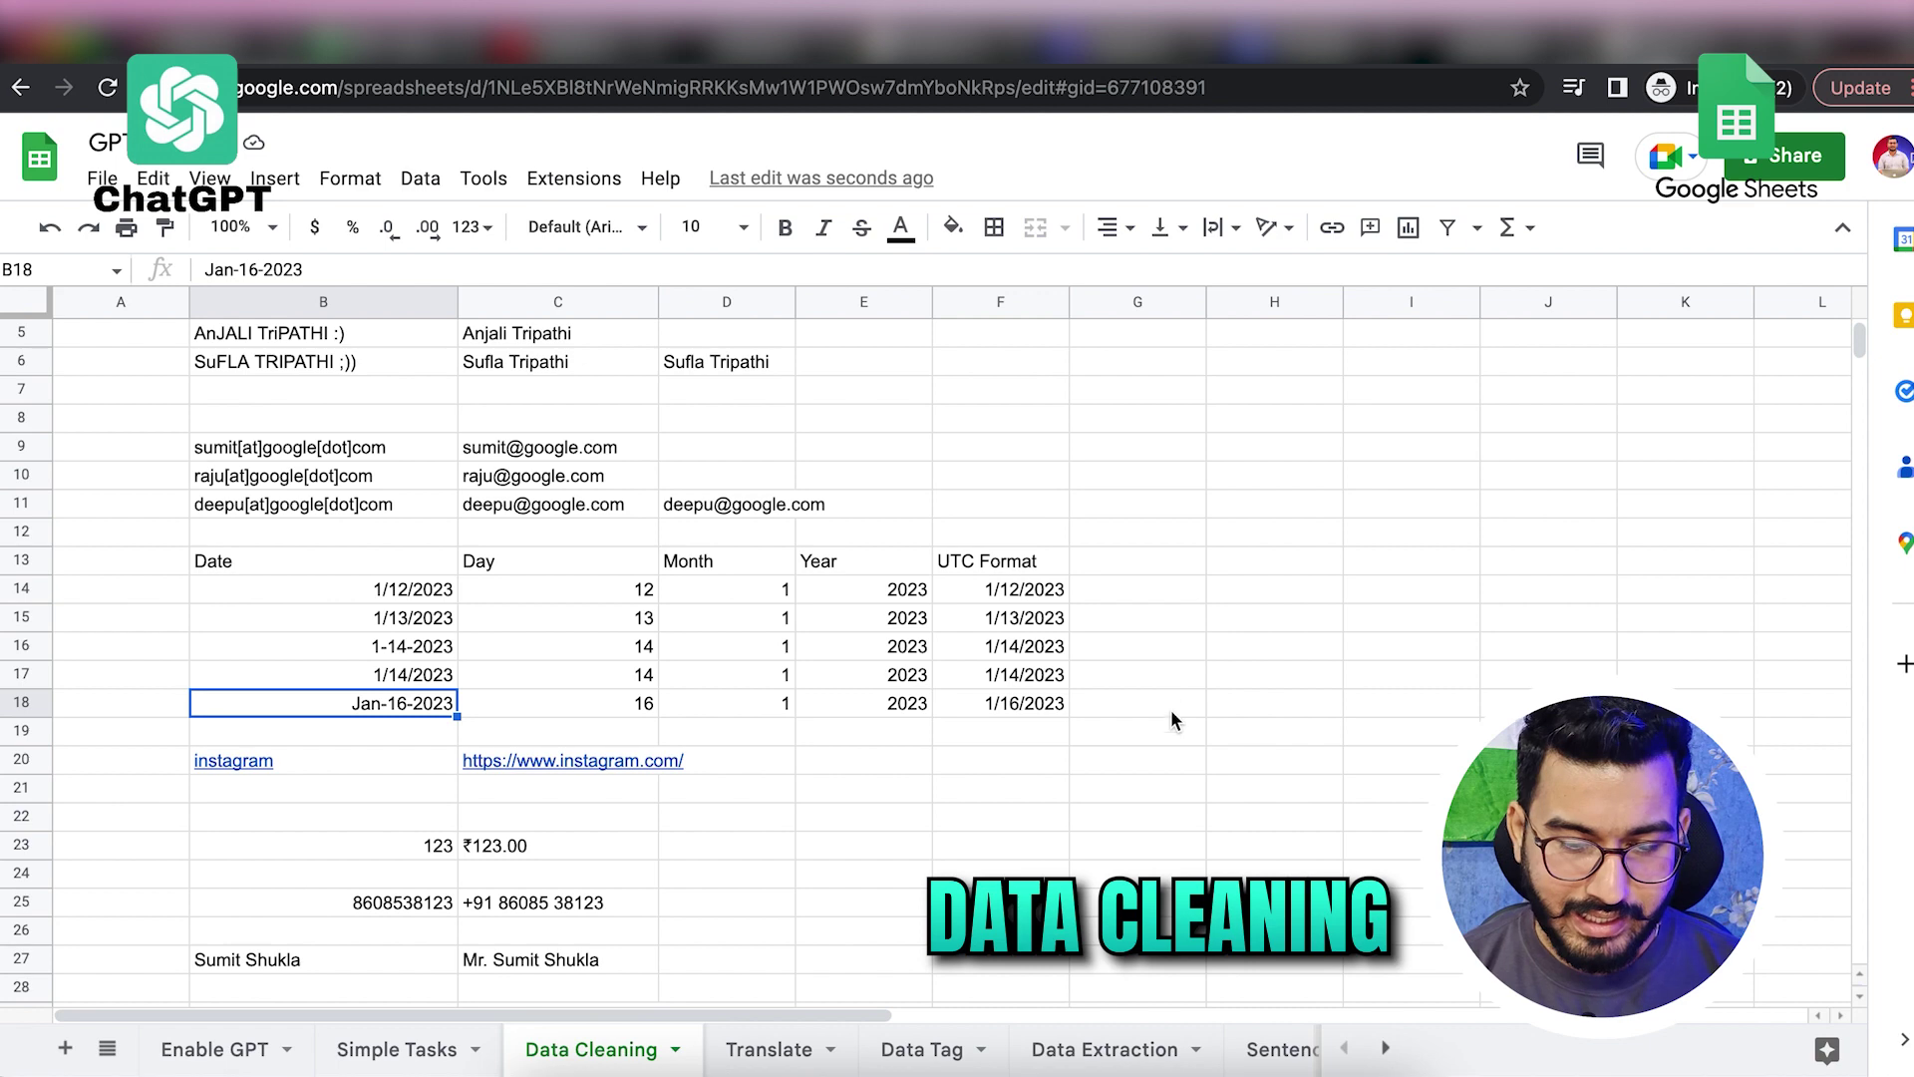
Step: In G17, enter =GPT_FILL(B14:E17,B18)
{"action": "left_click", "coordinate": [1167, 674]}
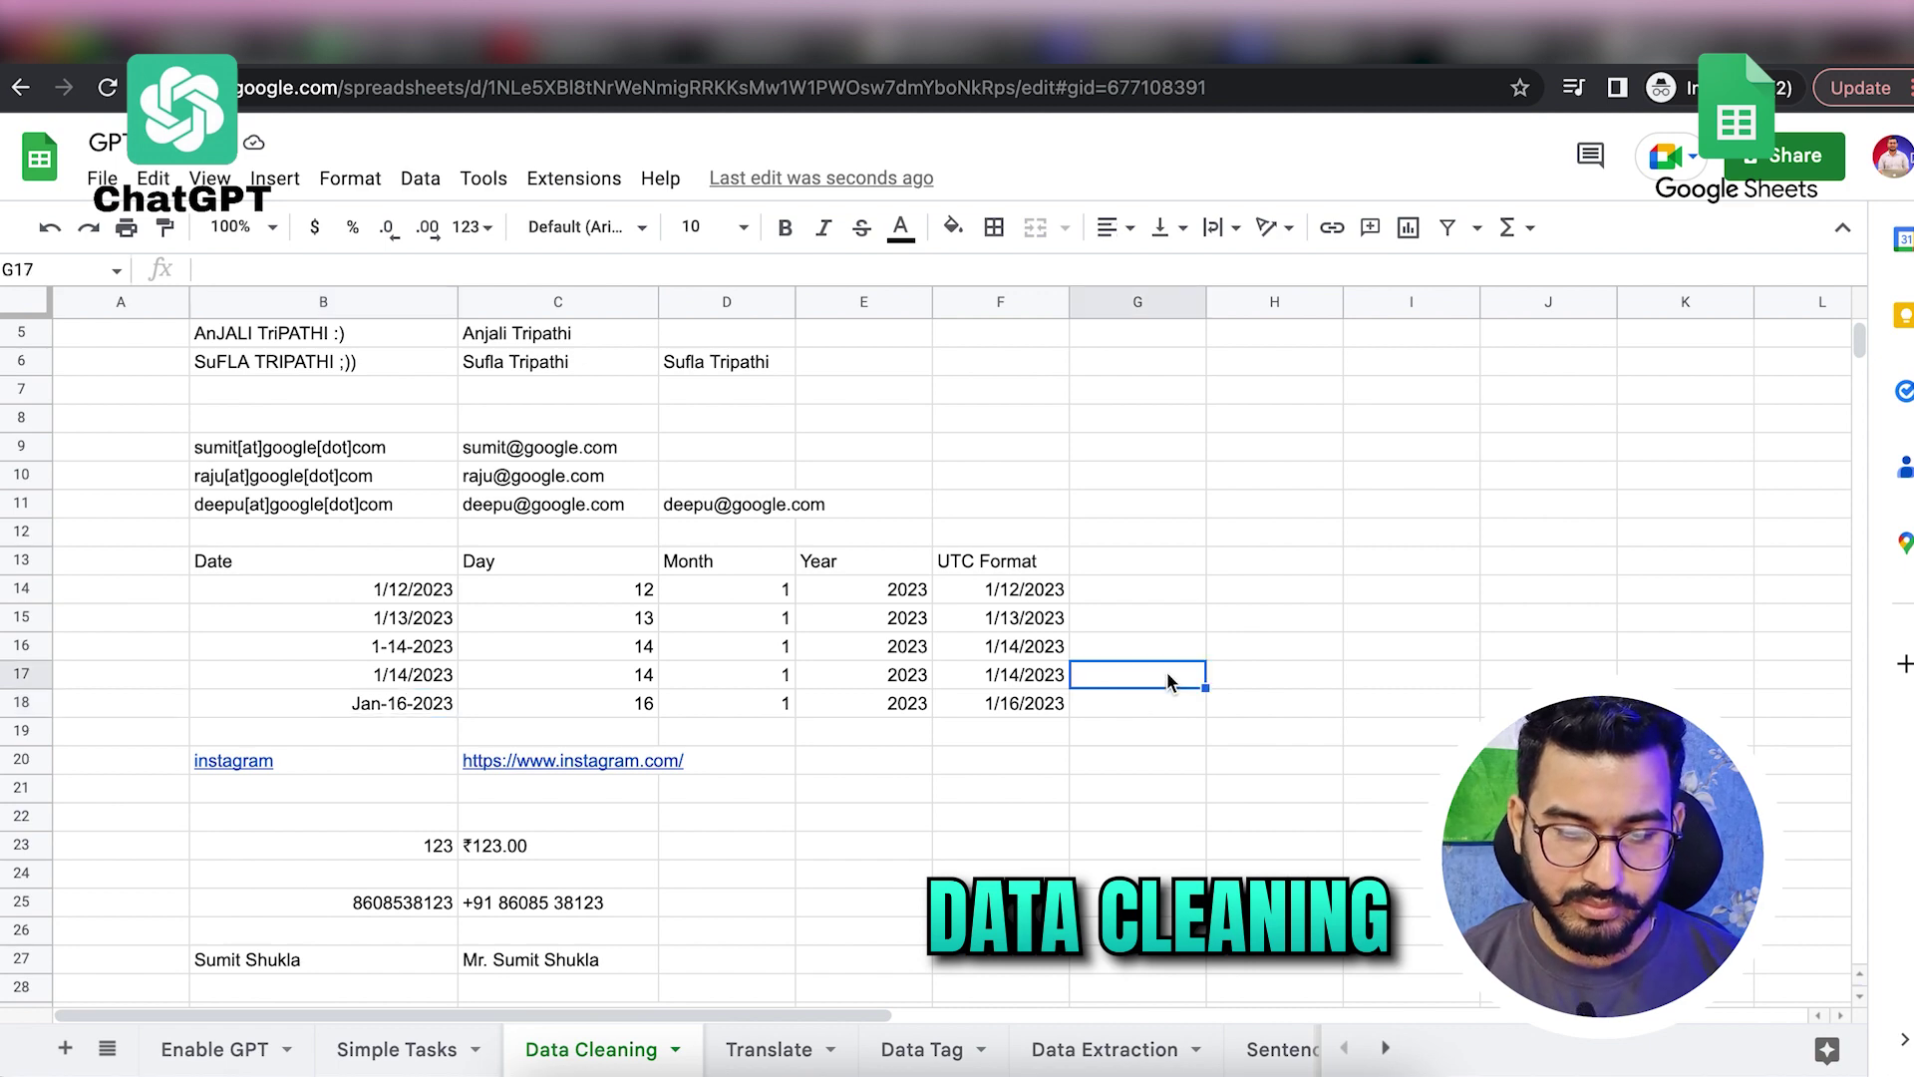
{"action": "type", "text": "="}
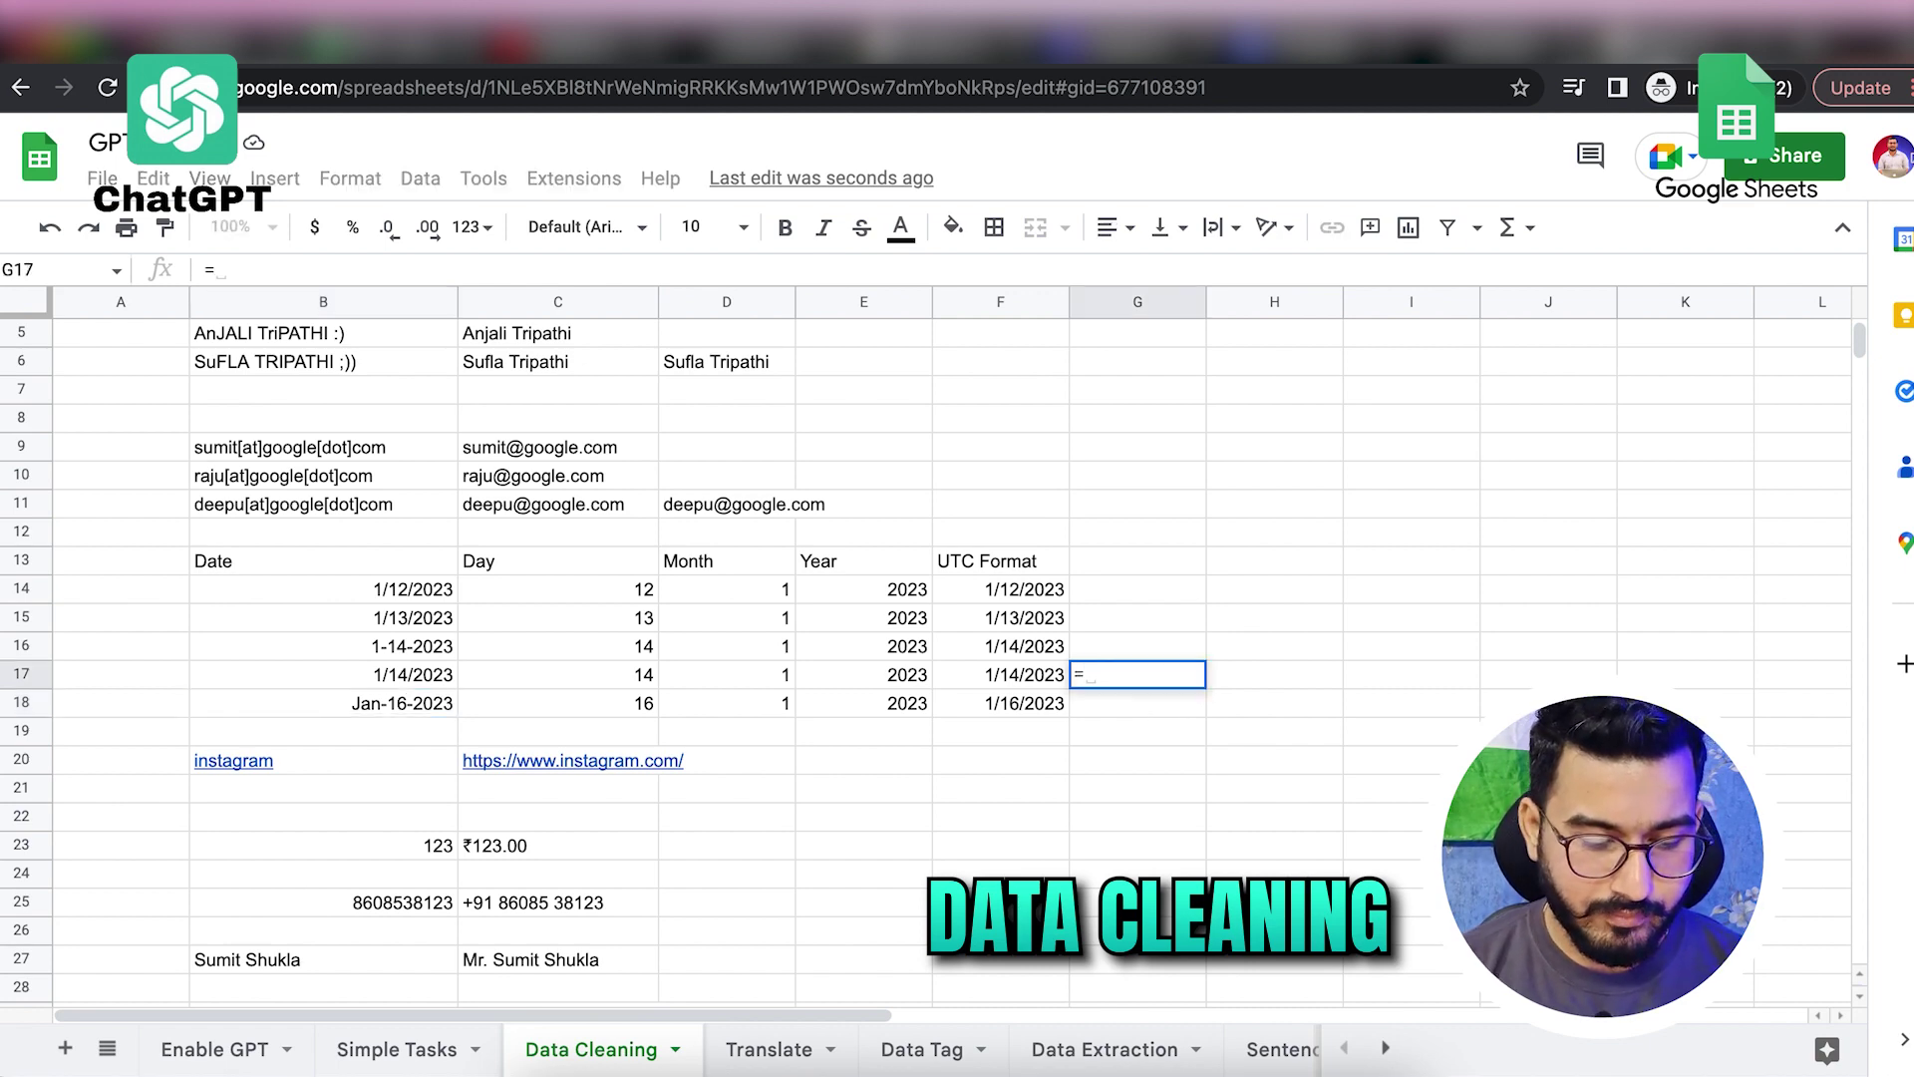
{"action": "type", "text": "gpt"}
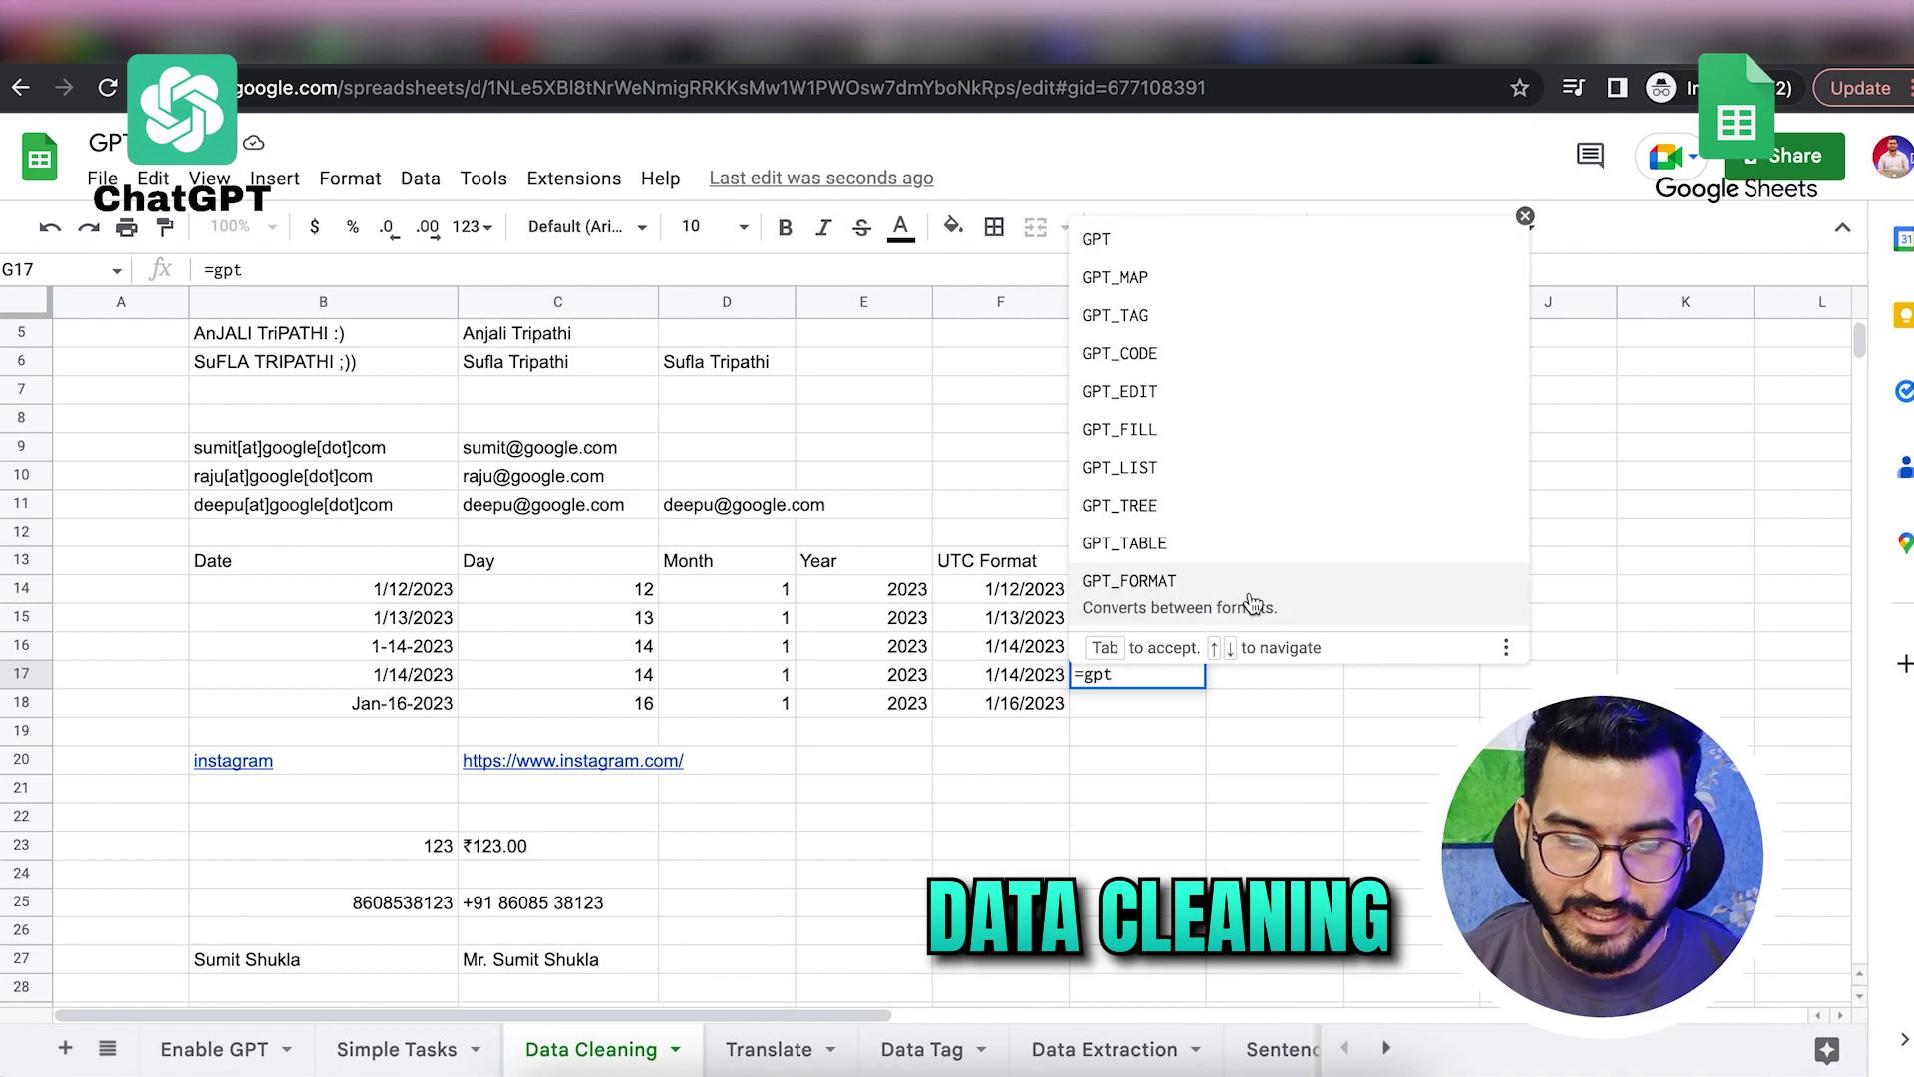
{"action": "left_click", "coordinate": [1177, 447]}
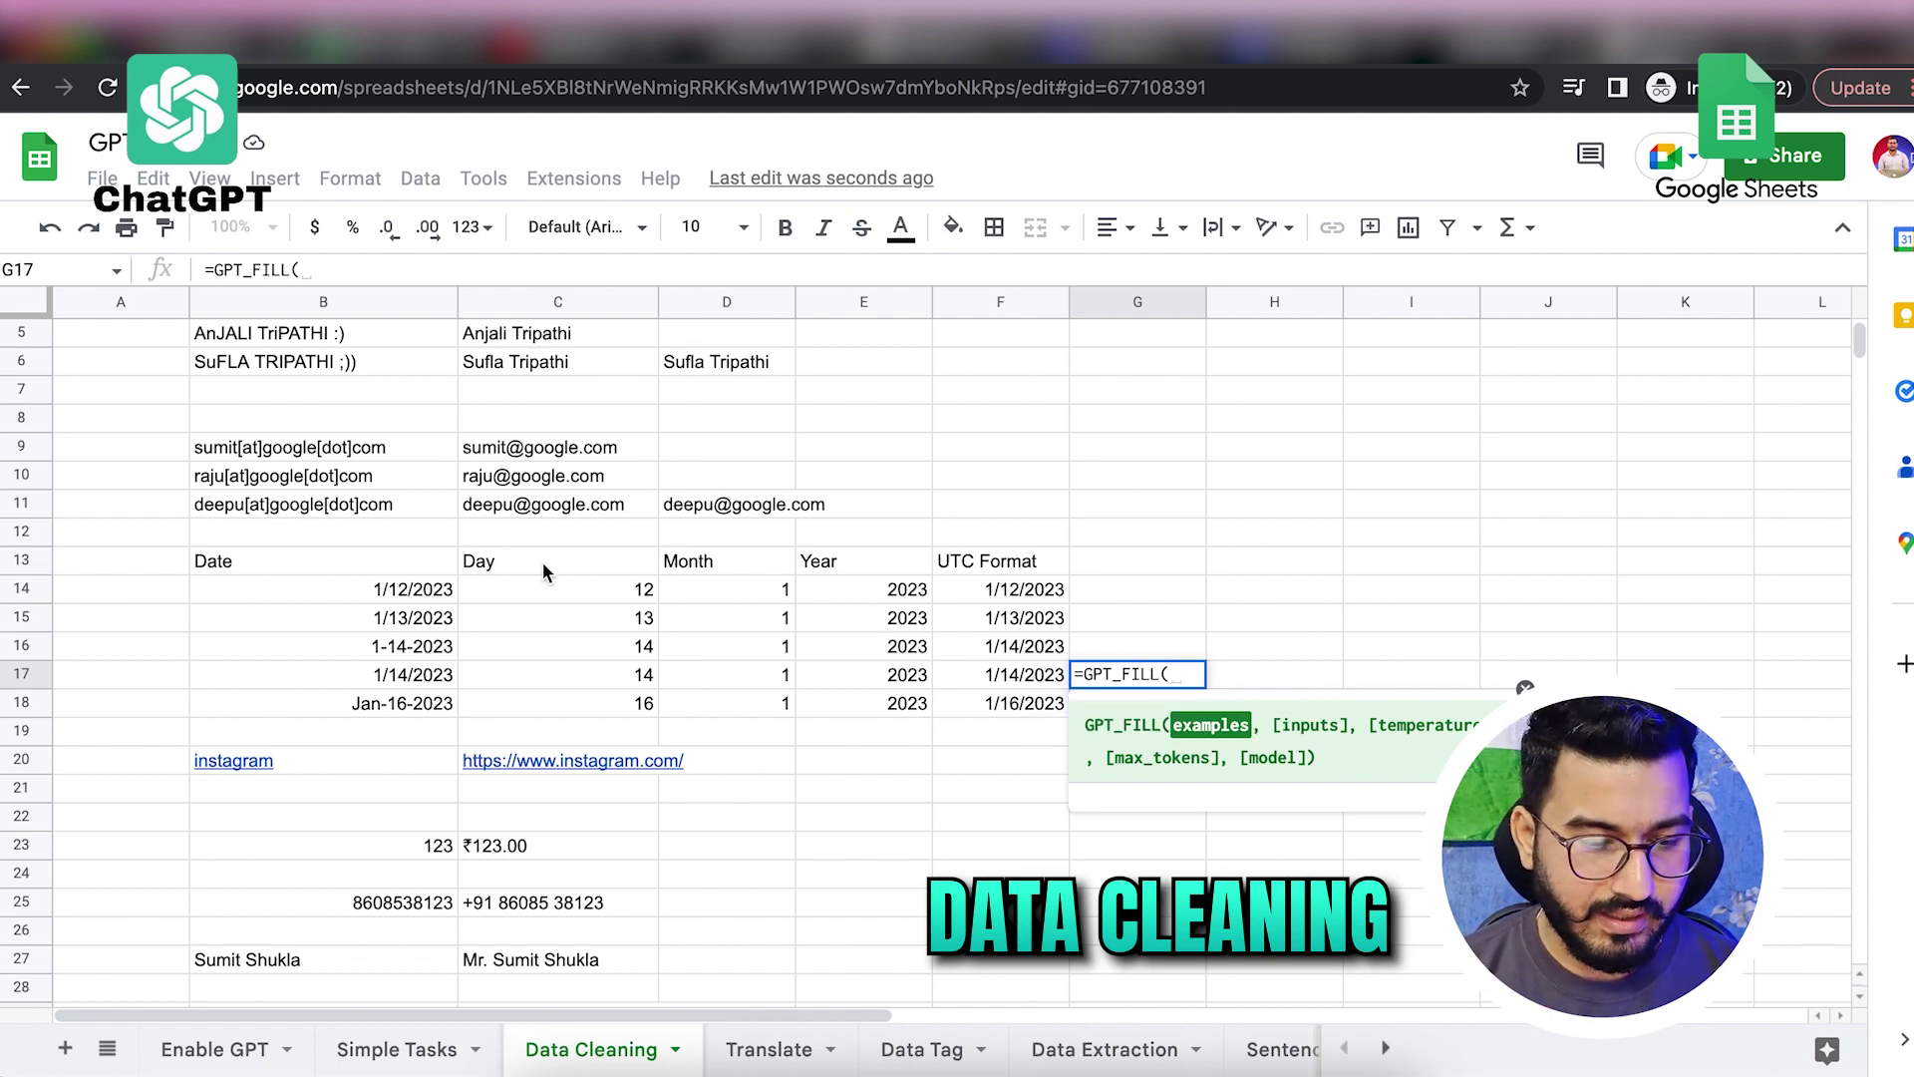
{"action": "left_click_drag", "start_coordinate": [409, 590], "coordinate": [512, 652]}
{"action": "left_click_drag", "start_coordinate": [666, 660], "coordinate": [879, 678]}
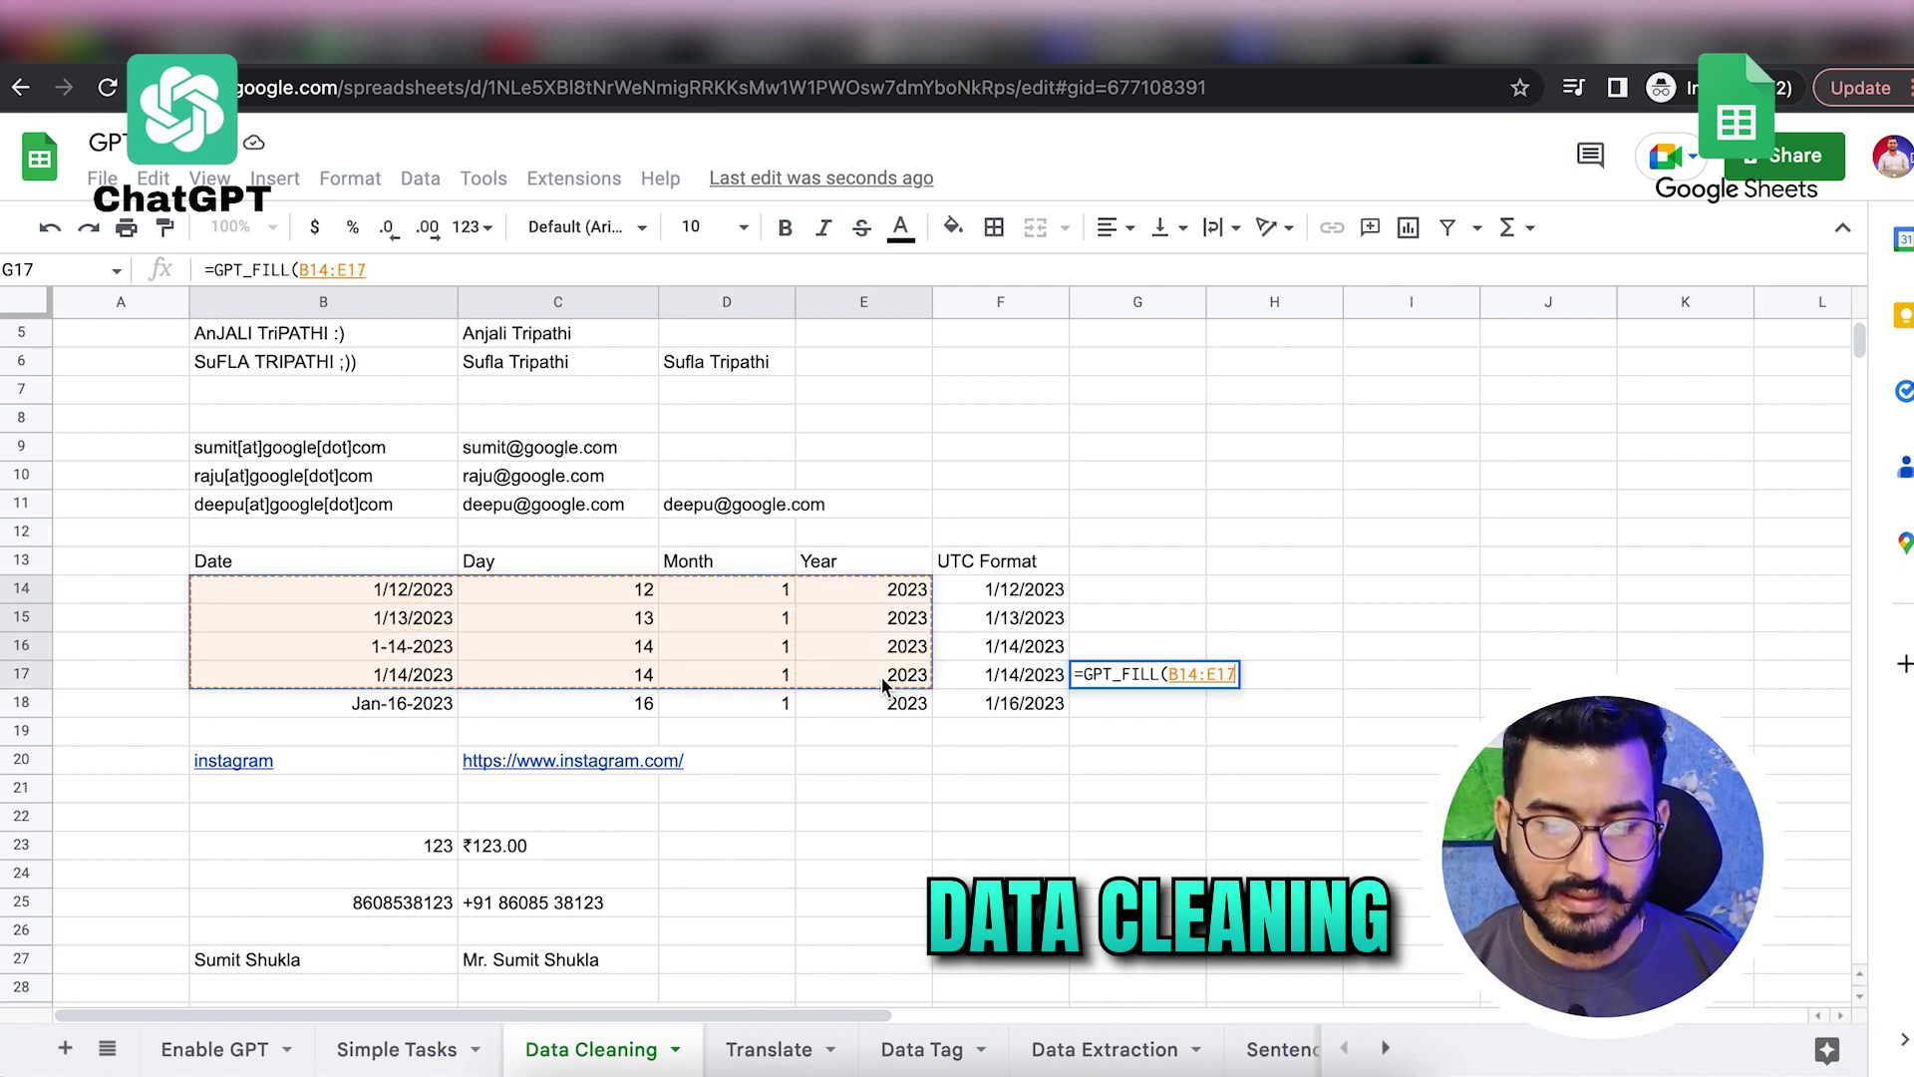
{"action": "type", "text": ","}
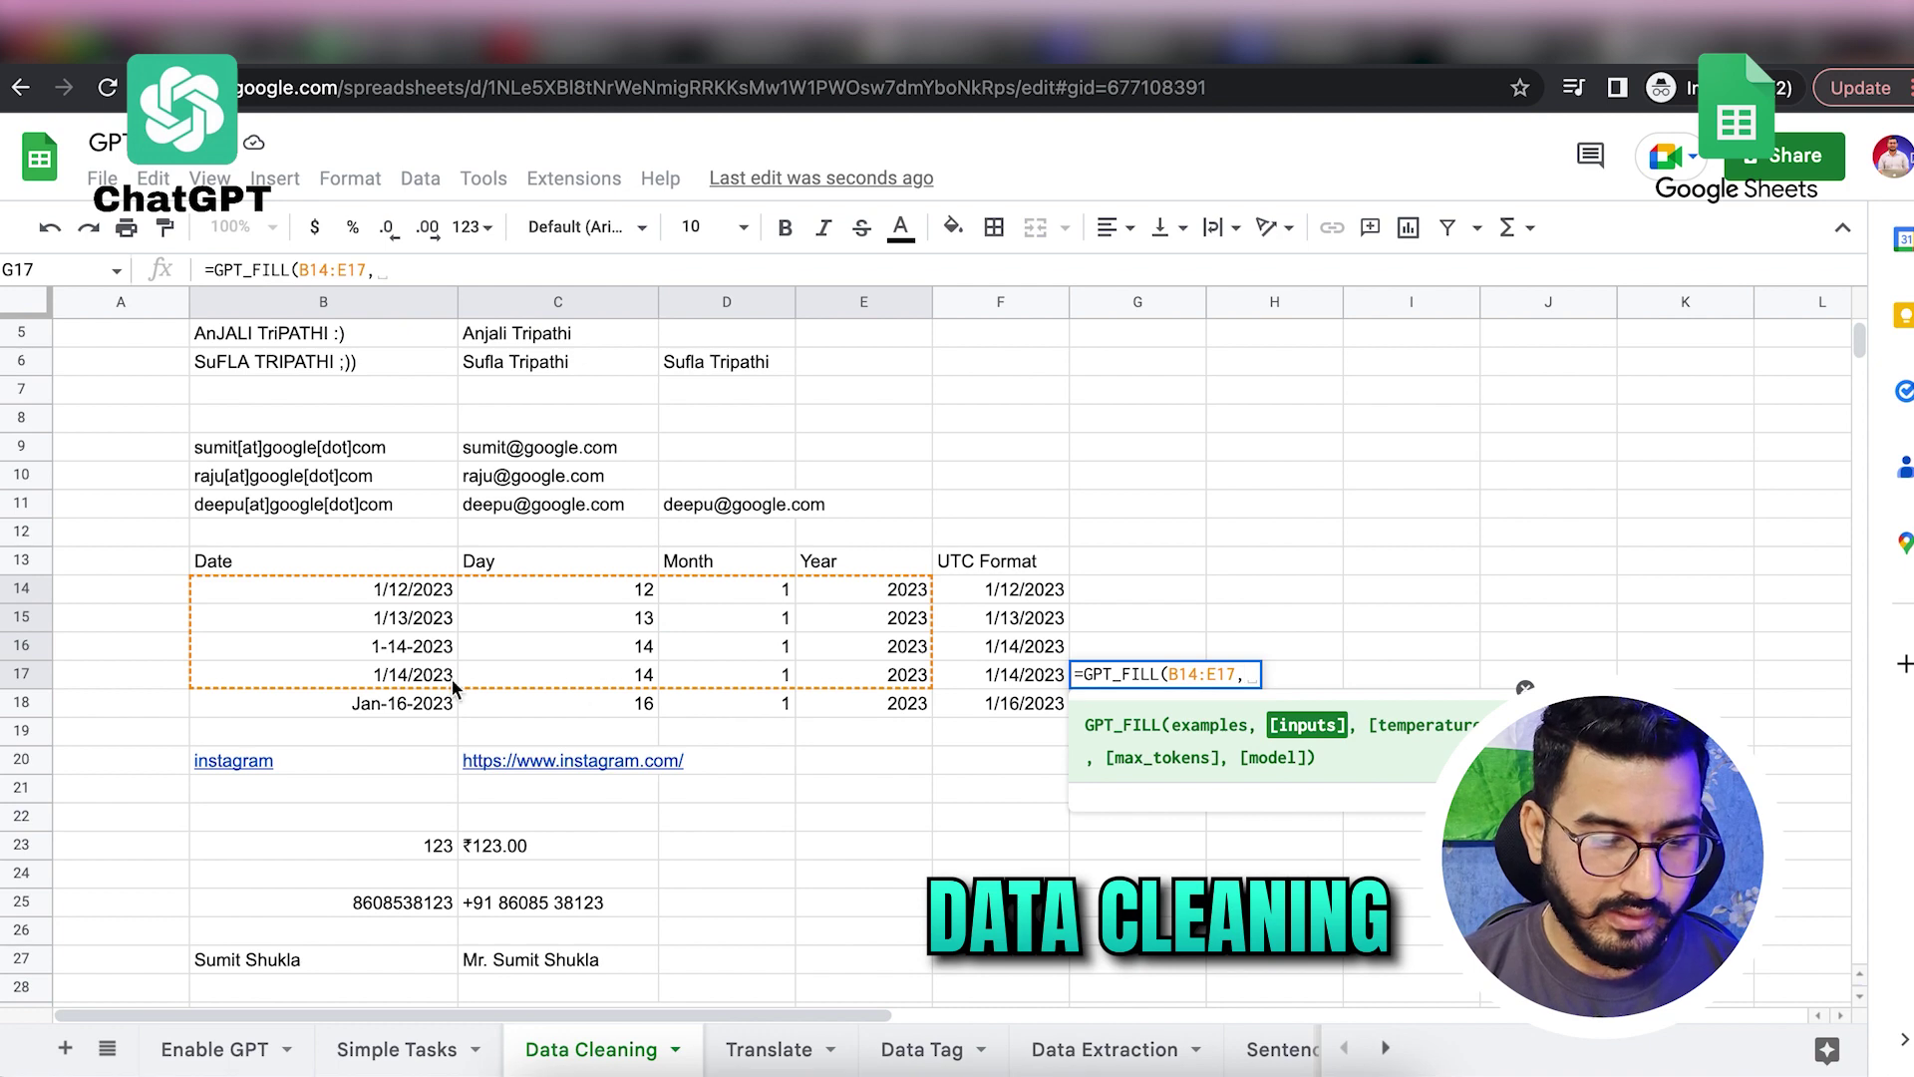
{"action": "left_click", "coordinate": [411, 702]}
{"action": "type", "text": ")"}
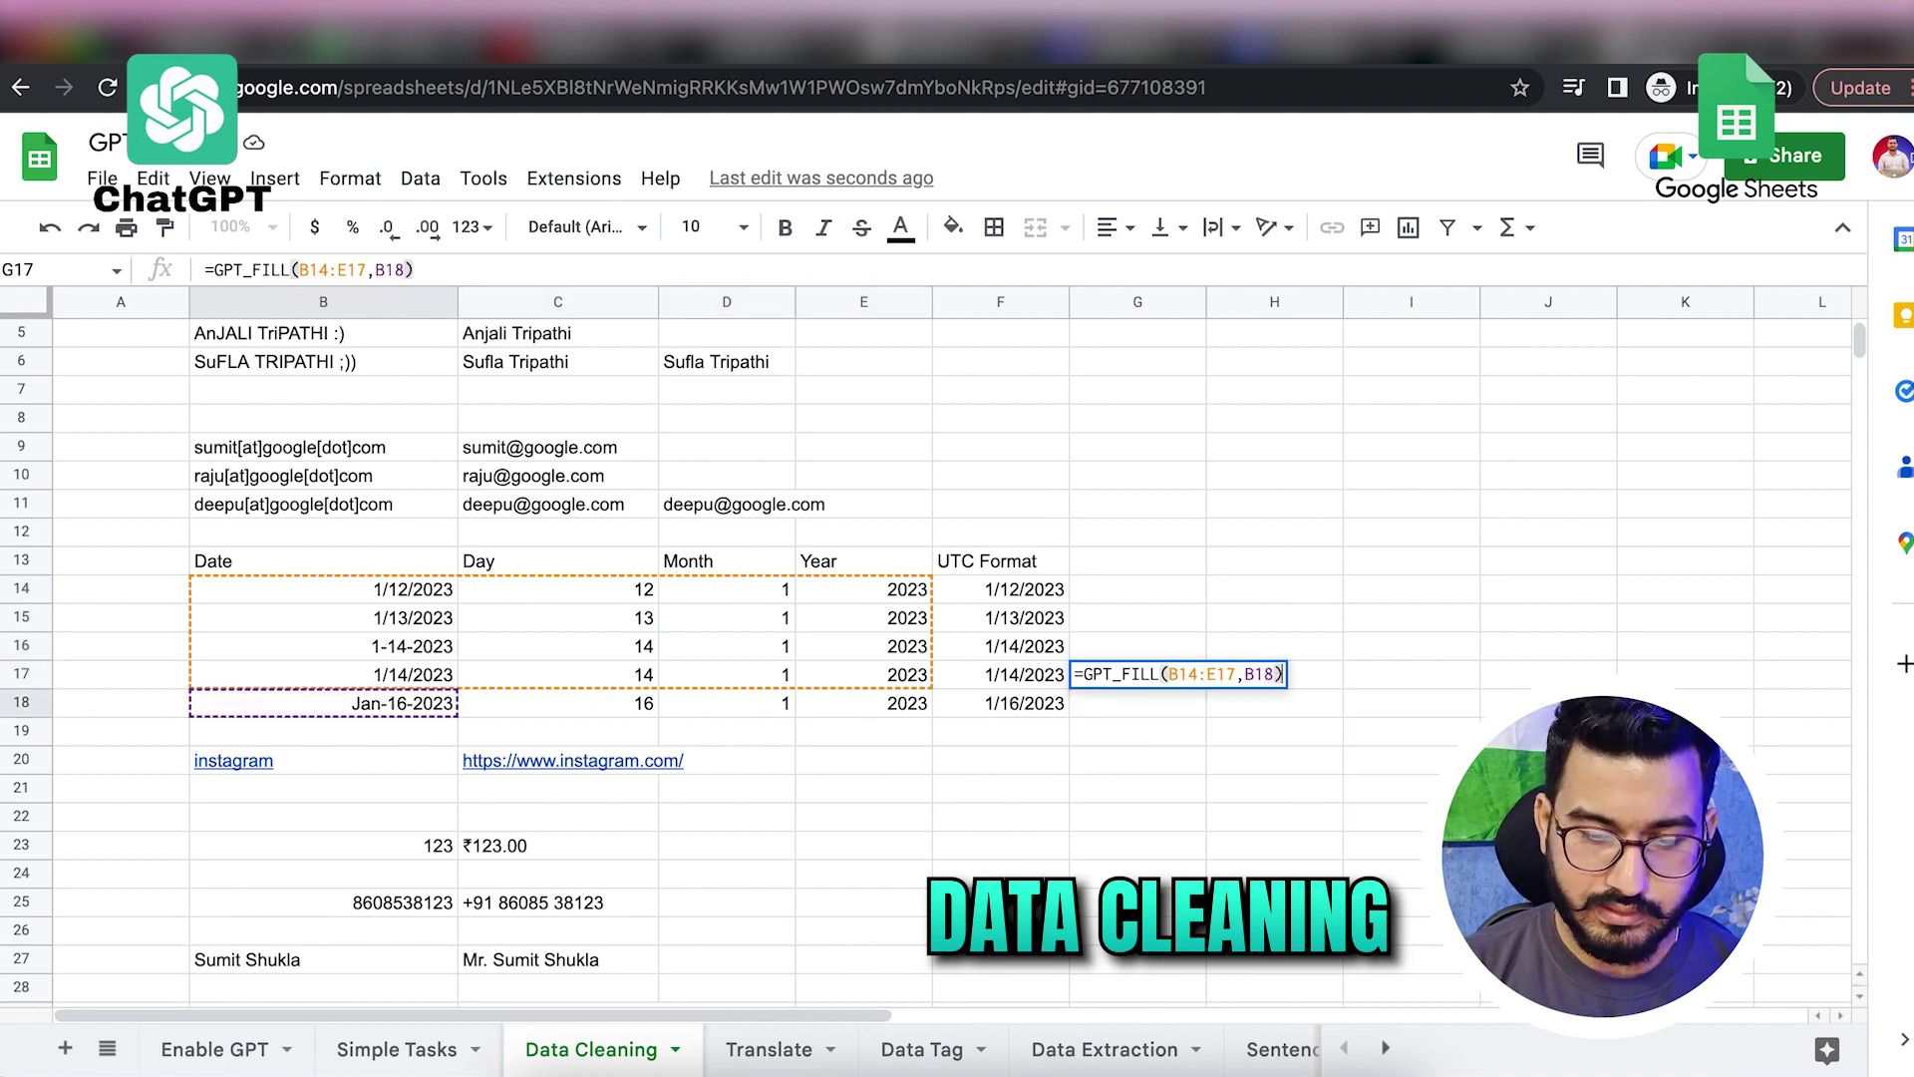
{"action": "key", "text": "Return"}
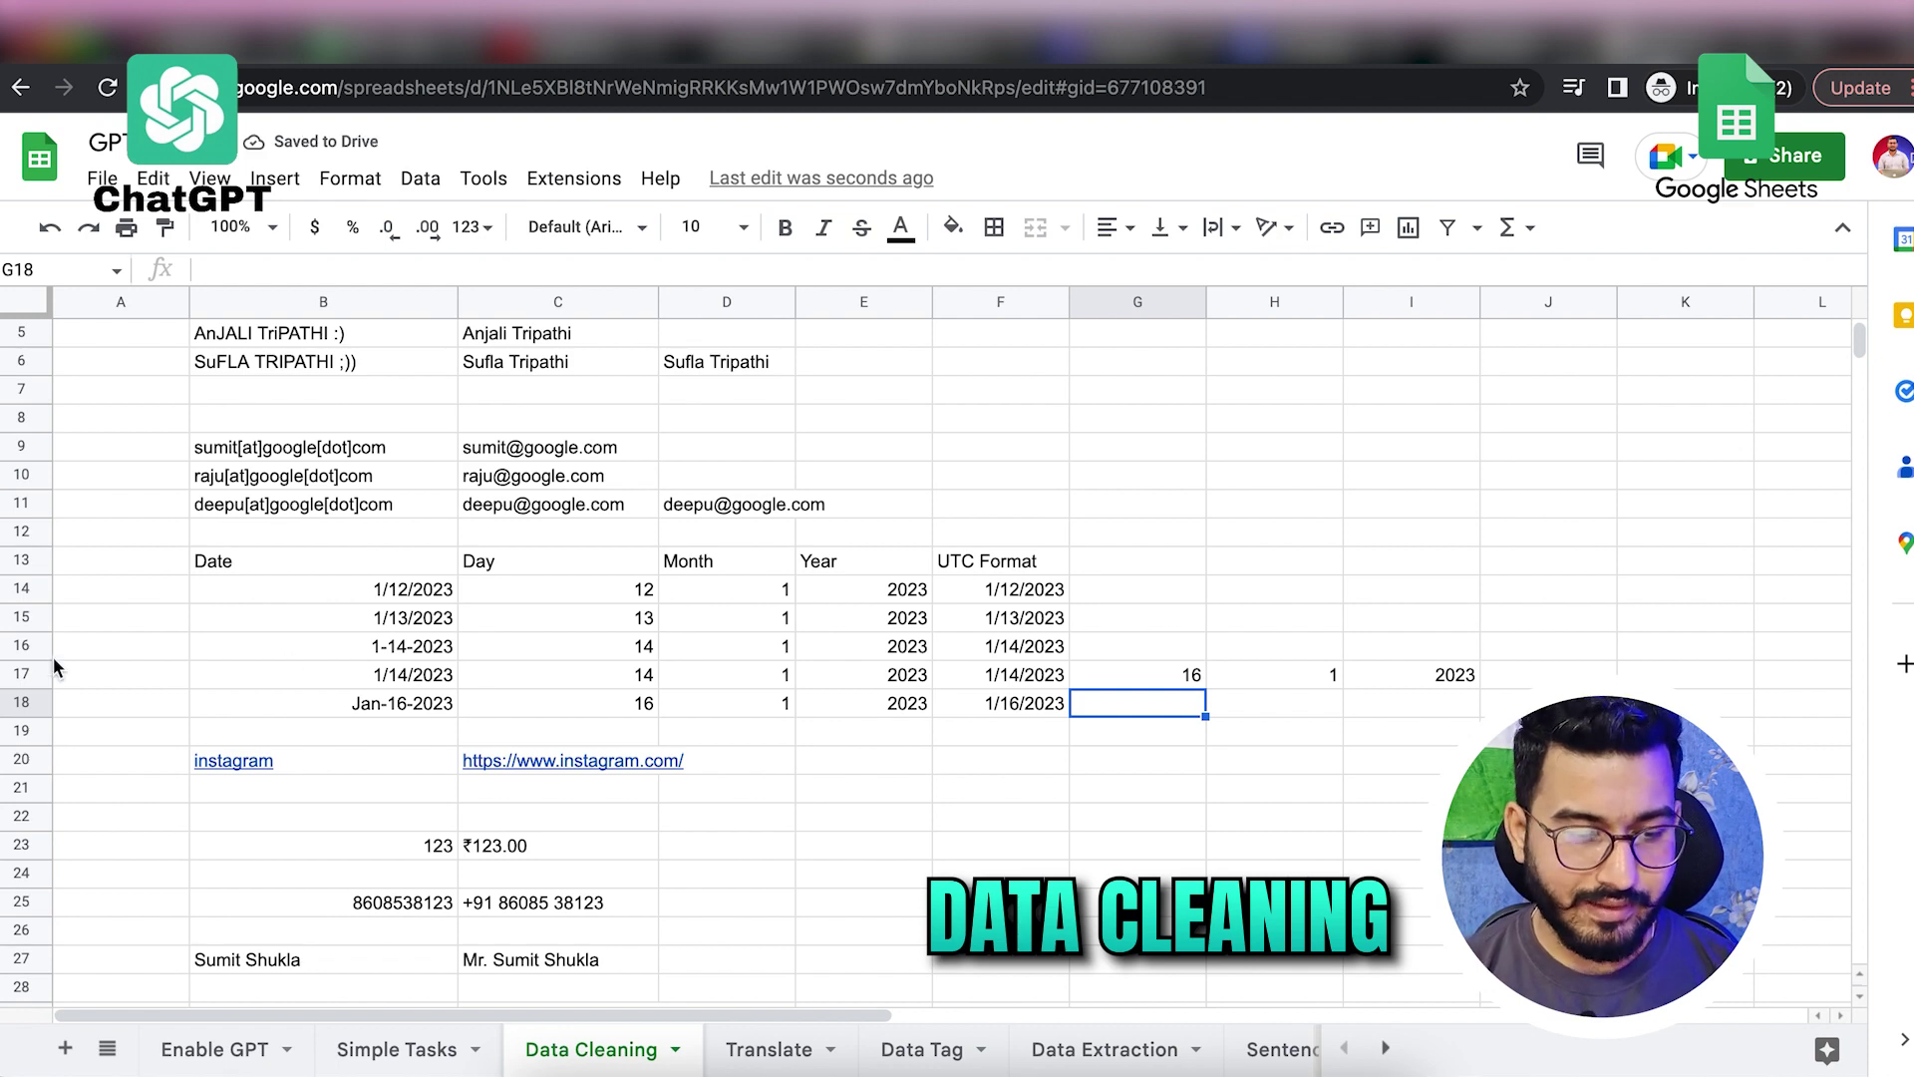
Step: Check the split results: day 16, month 1 and year 2023 in G17:I17
{"action": "left_click", "coordinate": [355, 704]}
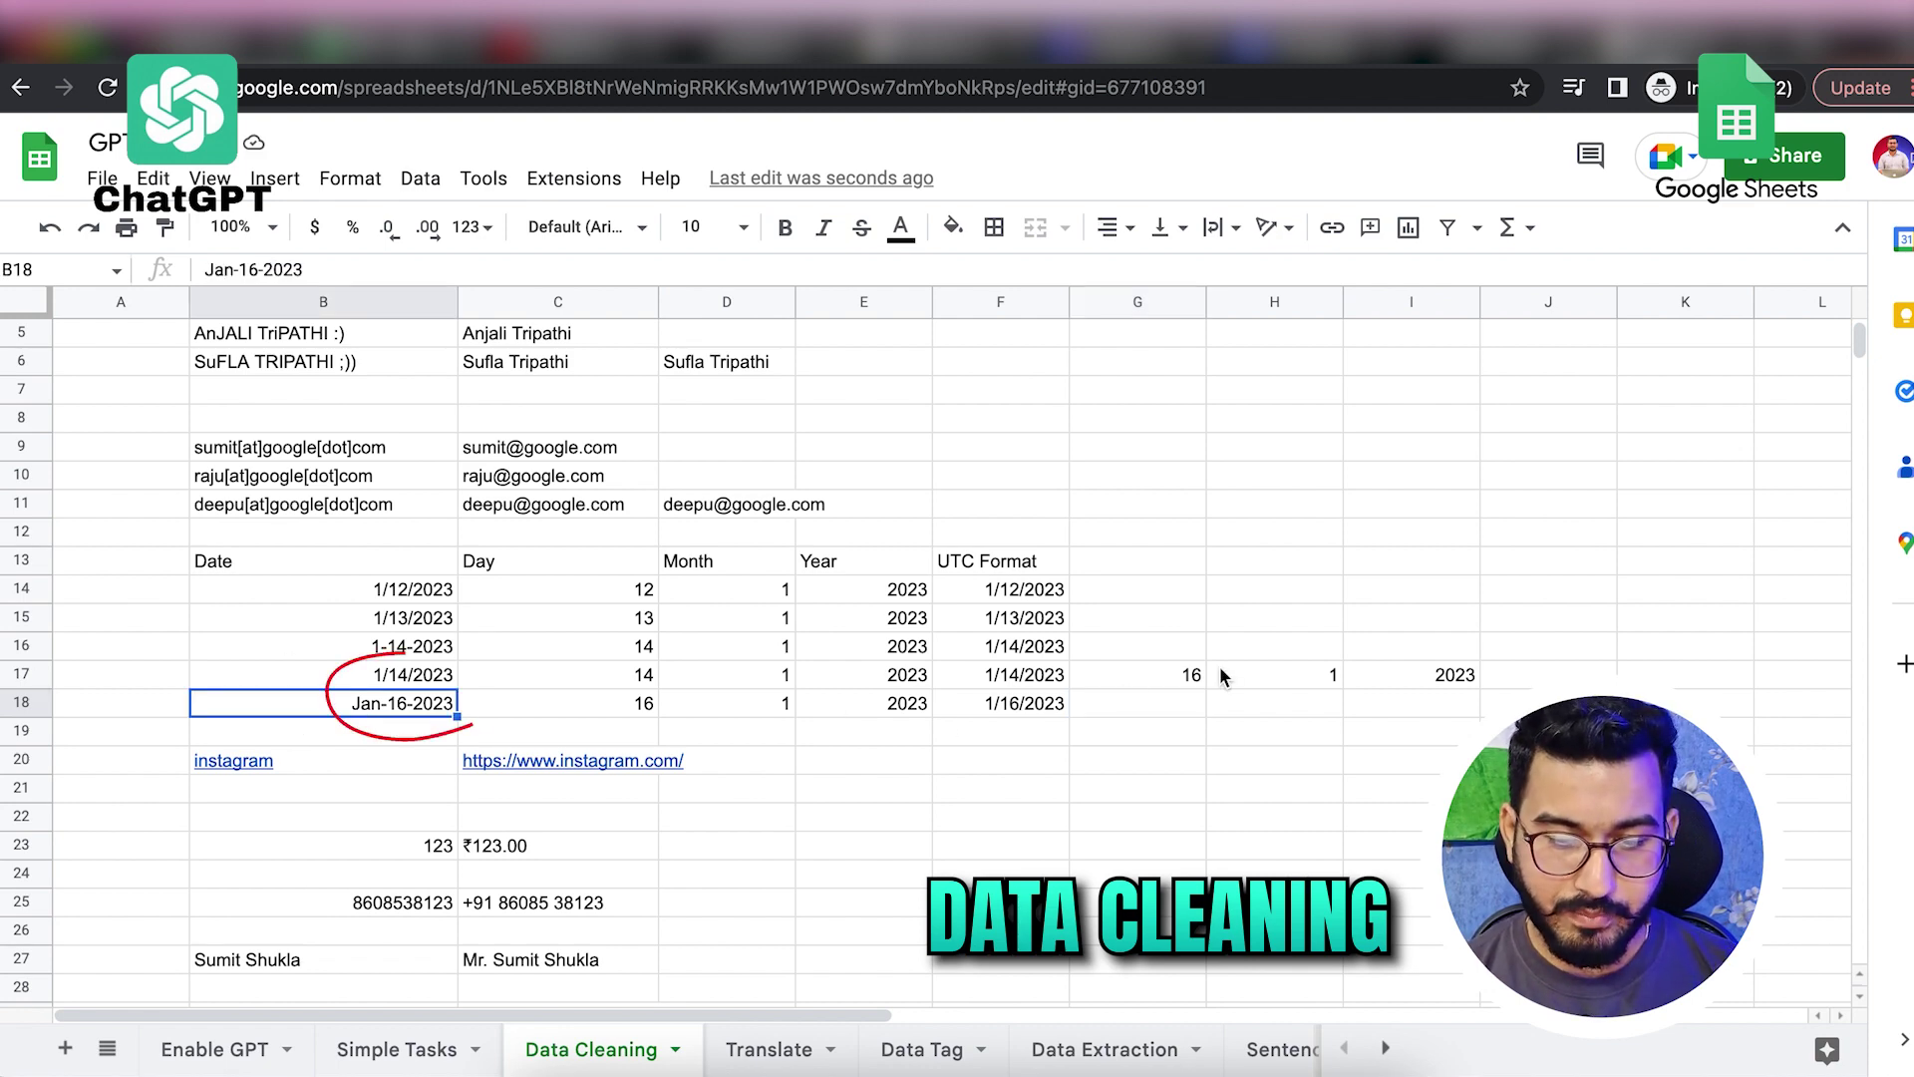
{"action": "left_click", "coordinate": [1166, 673]}
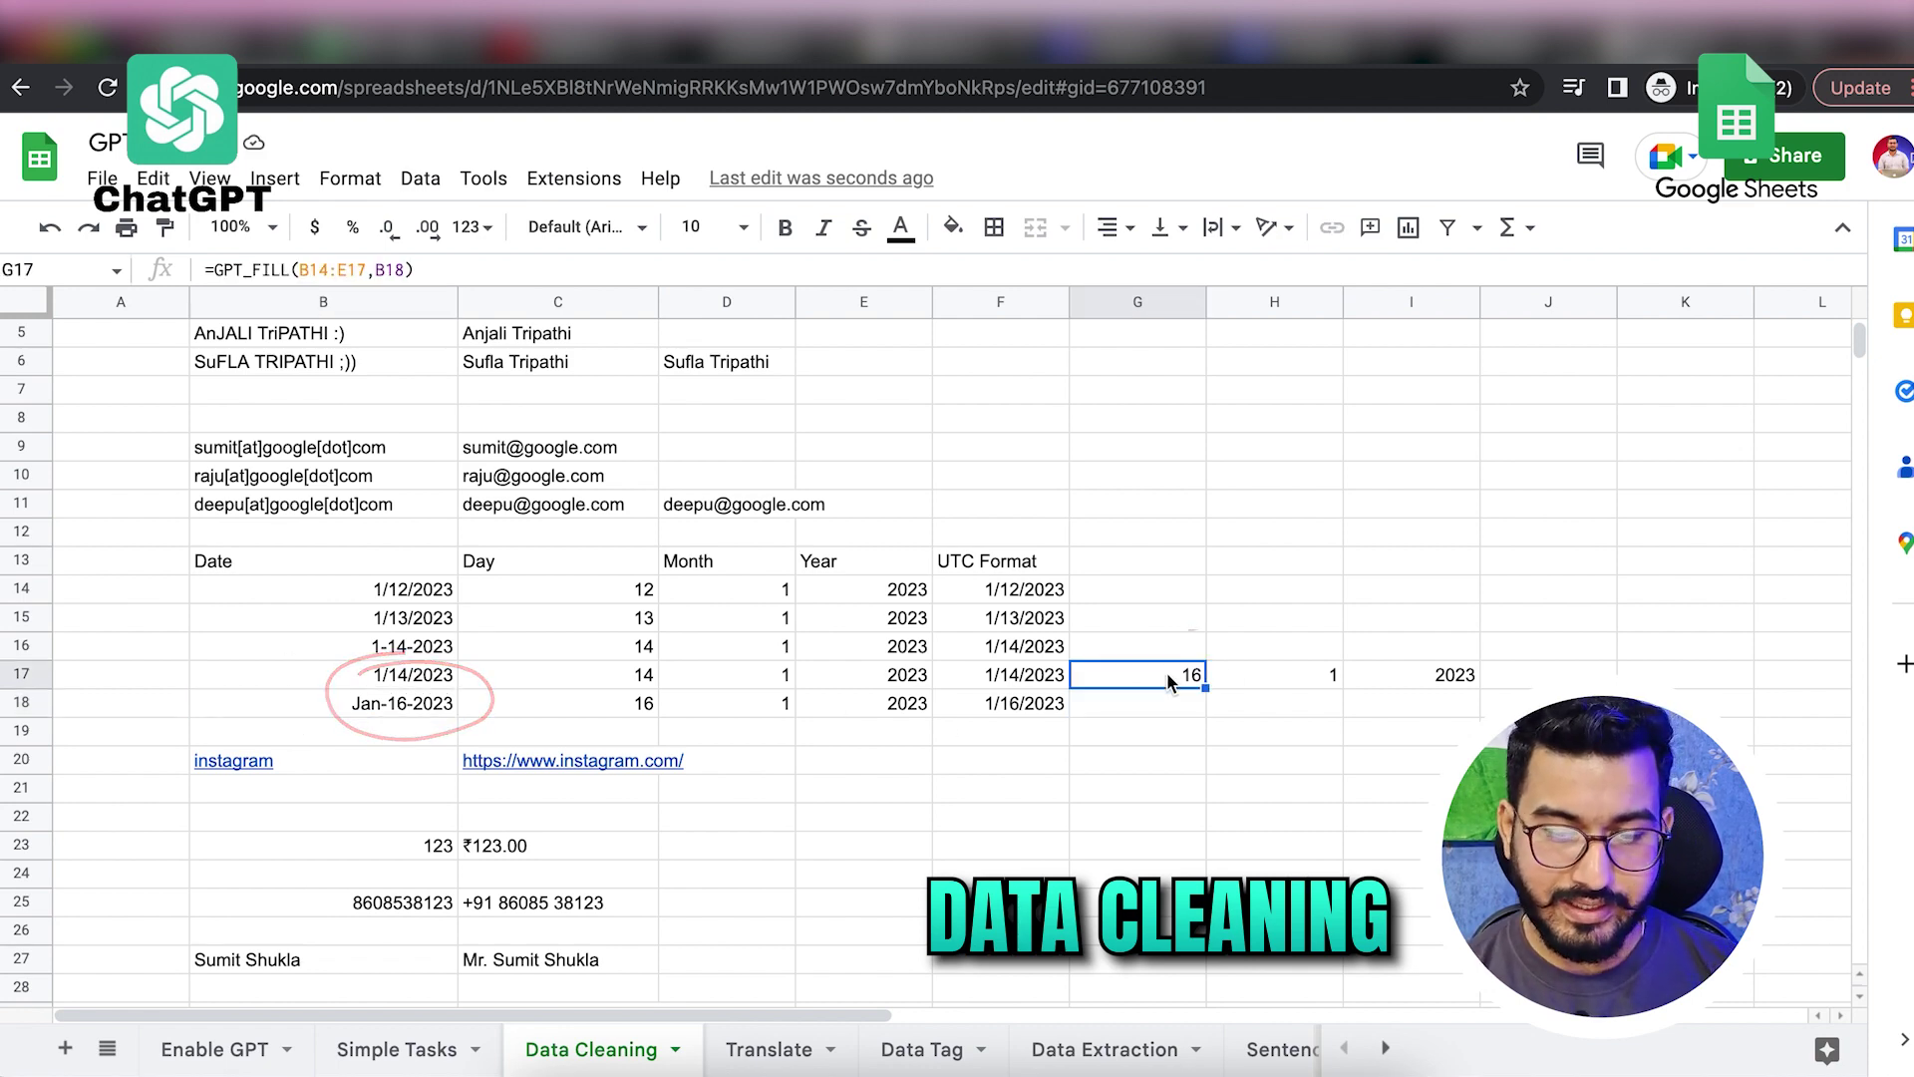
{"action": "left_click", "coordinate": [1253, 678]}
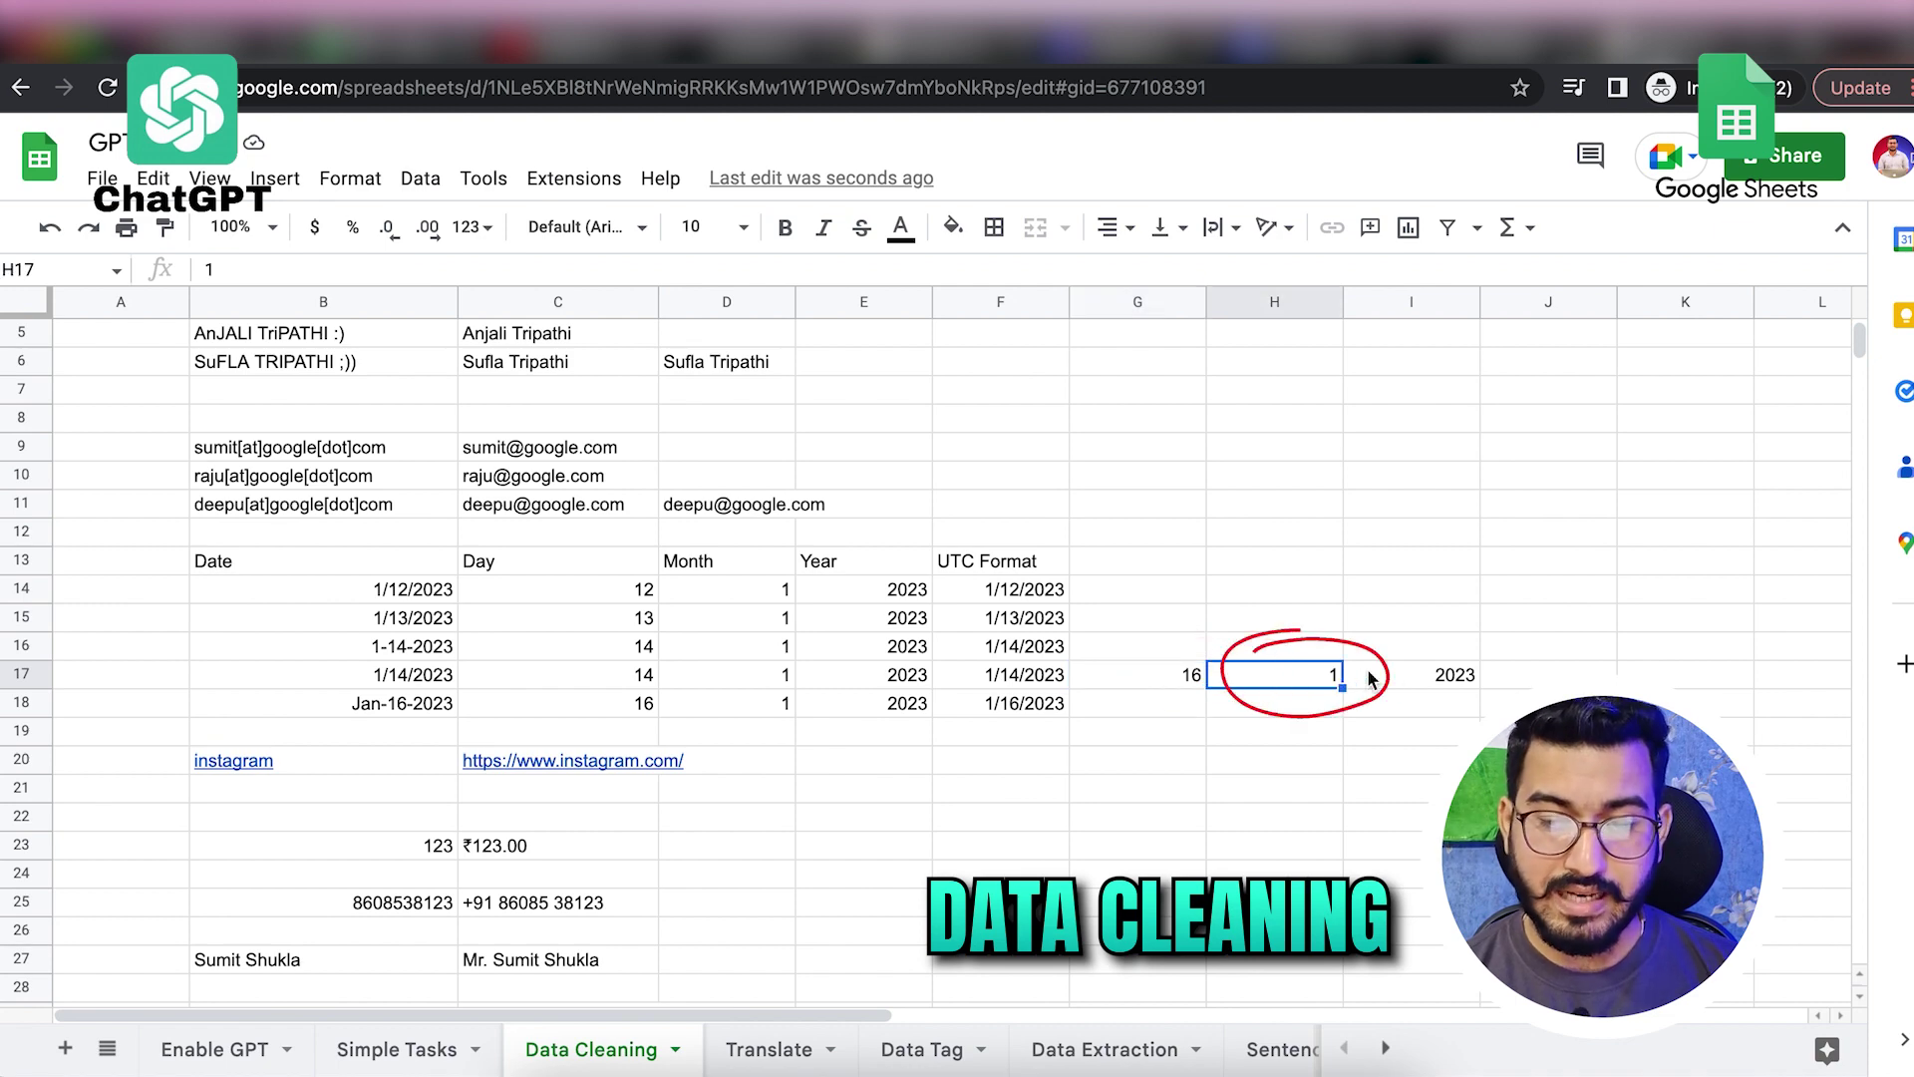
{"action": "left_click", "coordinate": [1418, 678]}
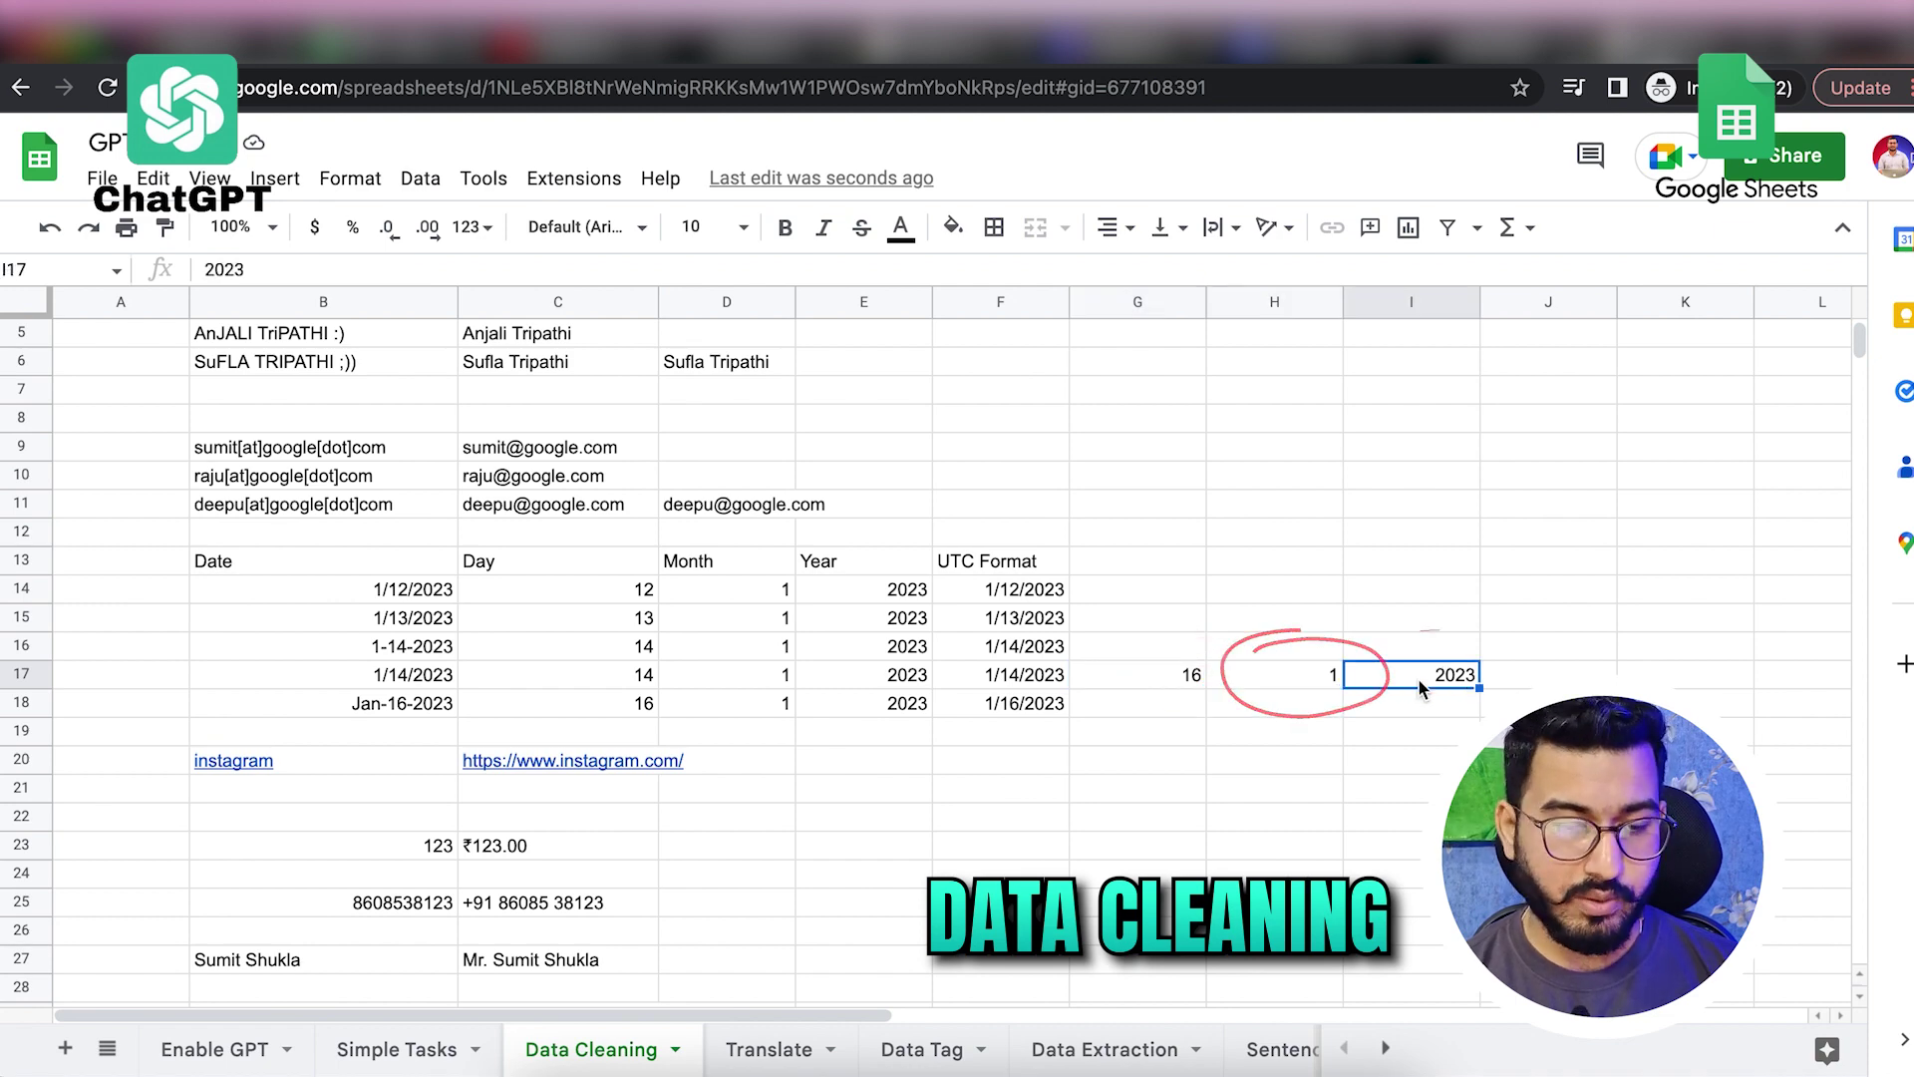
{"action": "left_click", "coordinate": [1183, 678]}
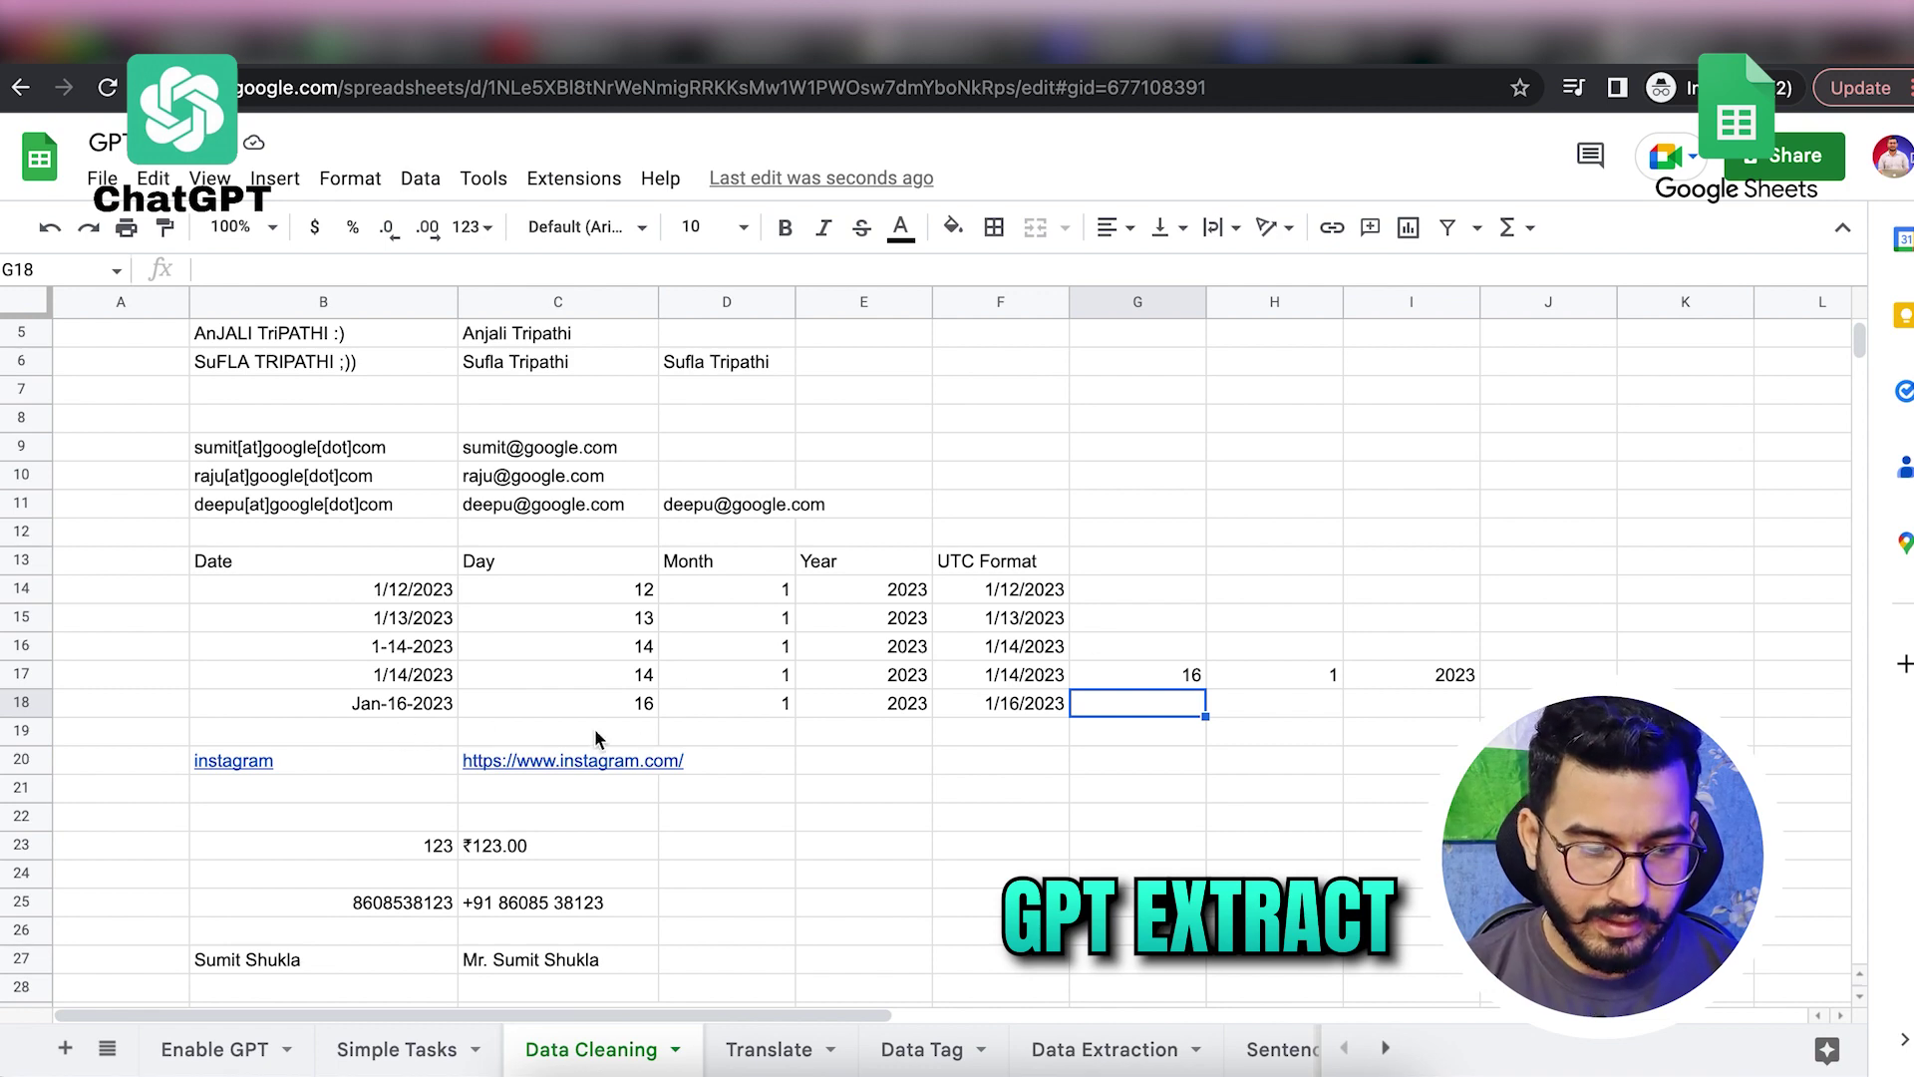
Step: Clear C18:E18 and enter =GPT_EXTRACT(B18,C$13) in C18 to extract the Day
{"action": "left_click_drag", "start_coordinate": [579, 702], "coordinate": [880, 708]}
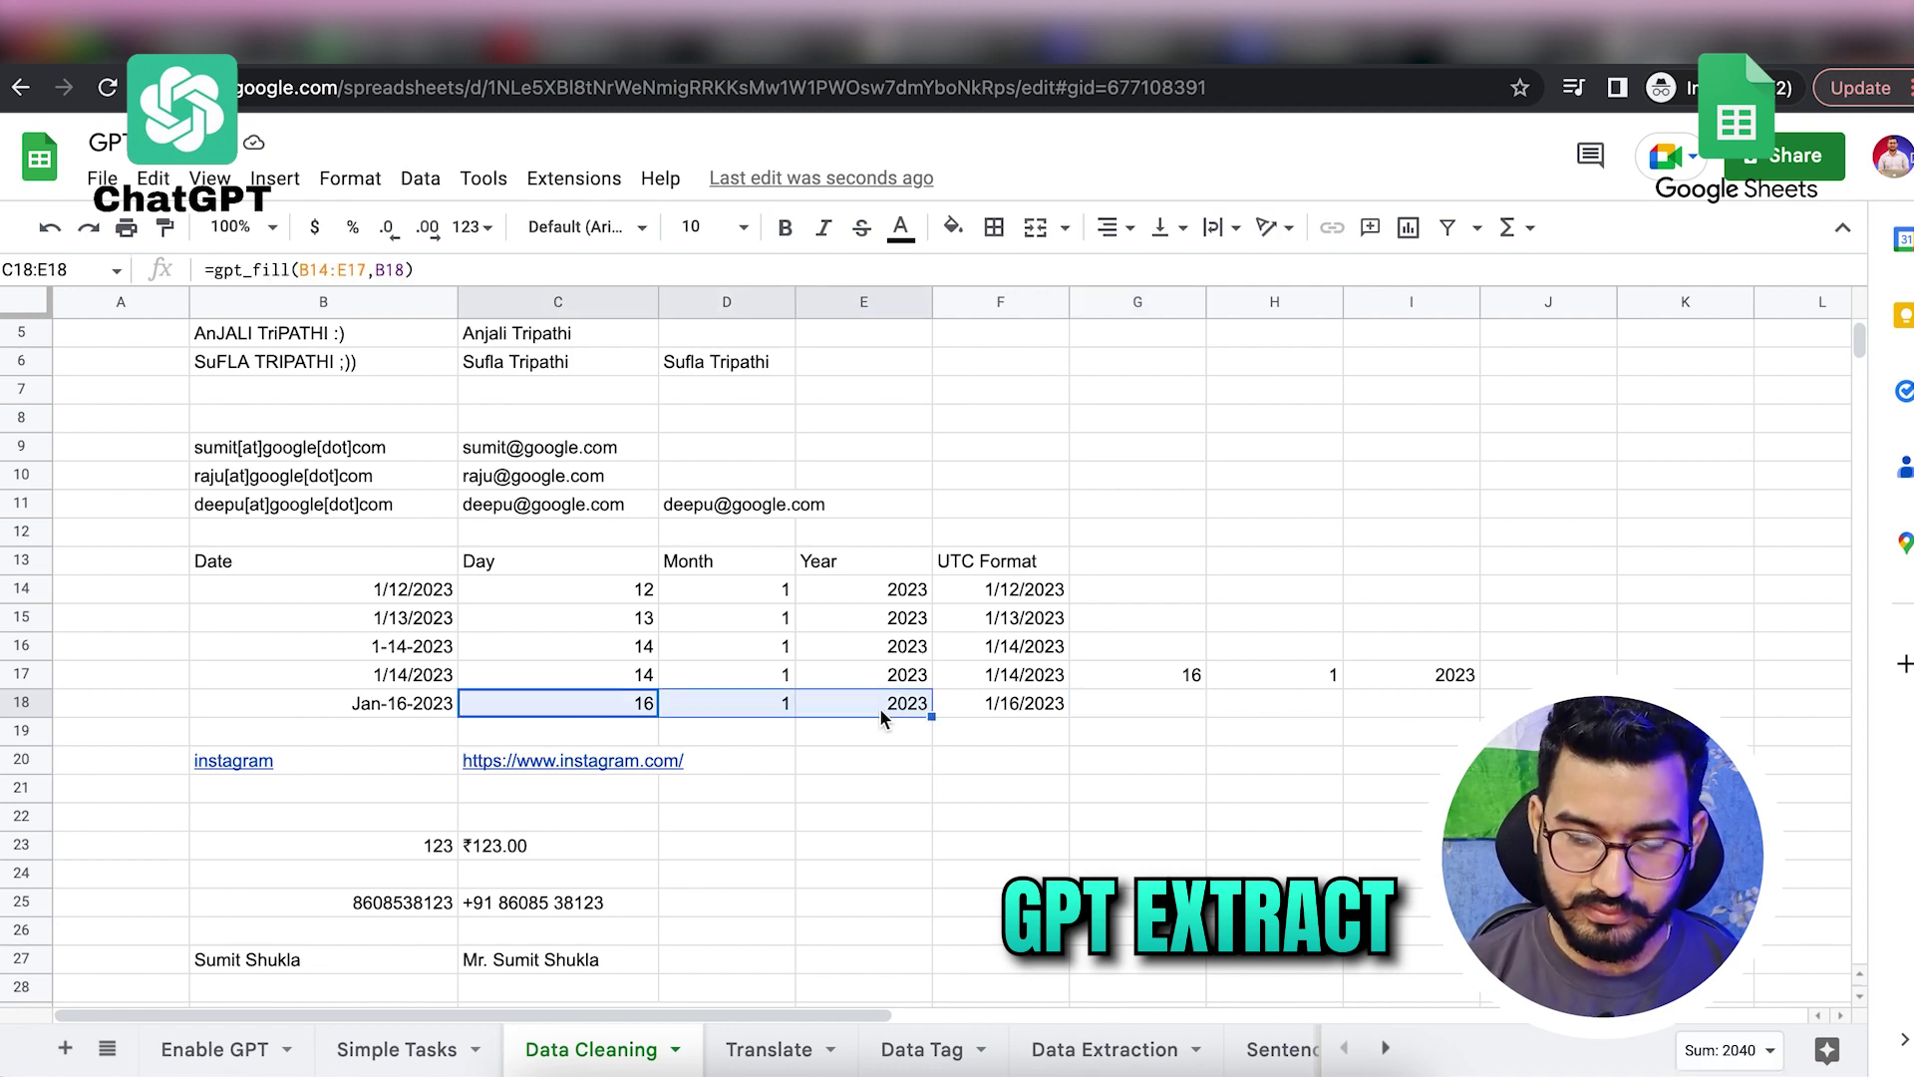
{"action": "key", "text": "Delete"}
{"action": "left_click", "coordinate": [614, 710]}
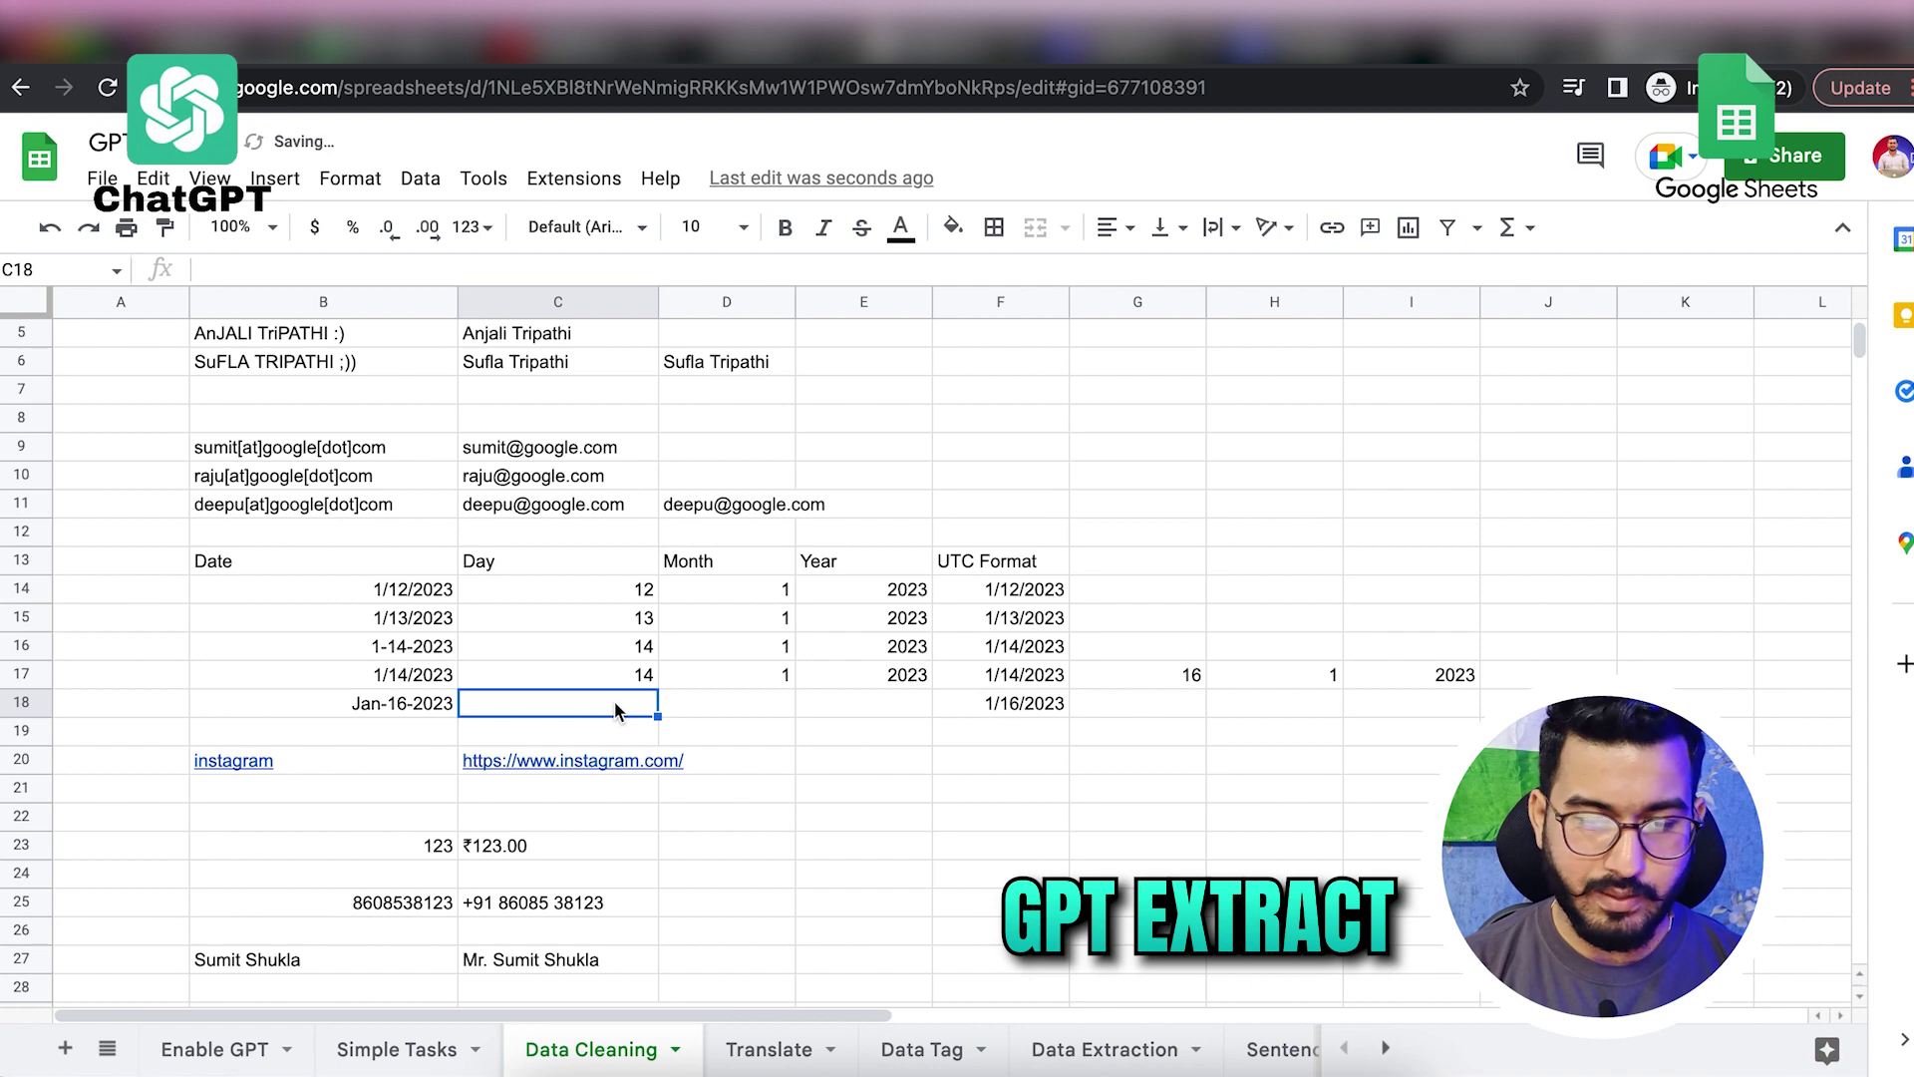
{"action": "type", "text": "=gpt_e"}
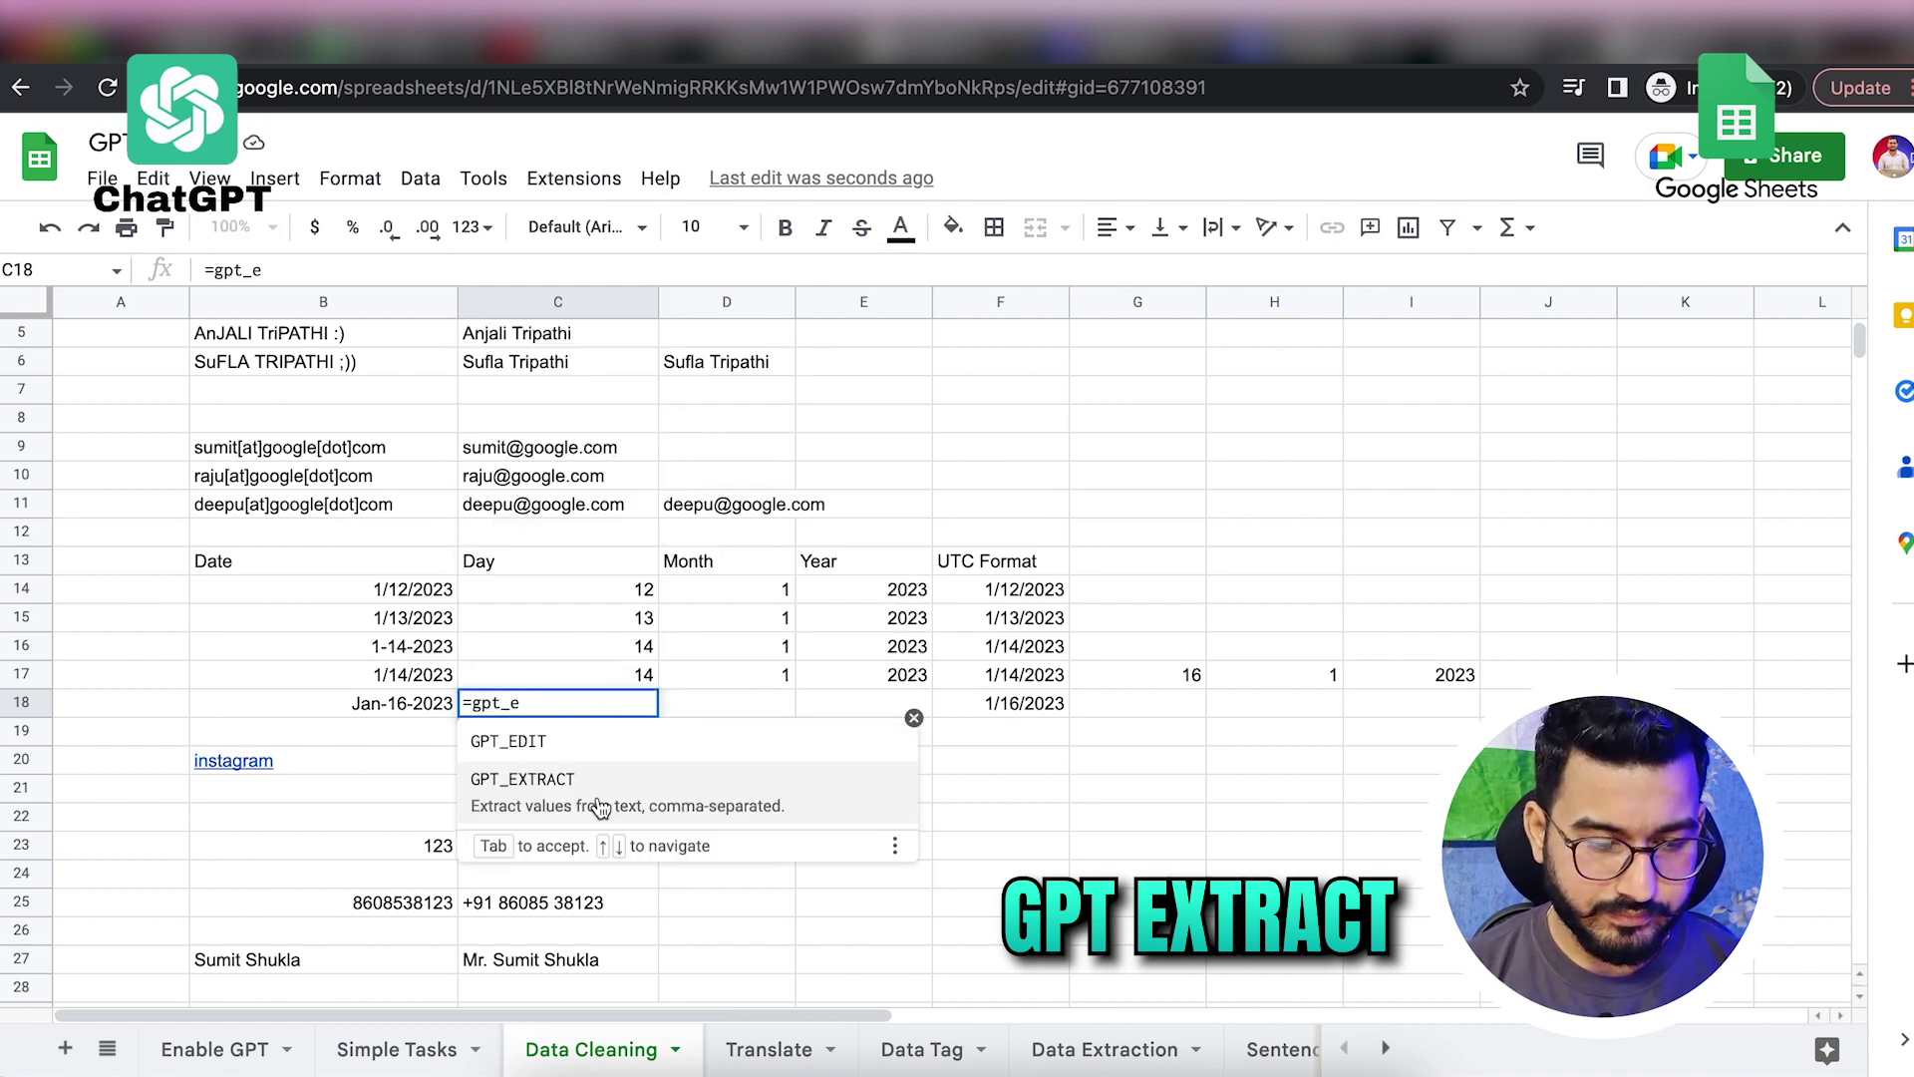
{"action": "left_click", "coordinate": [599, 808]}
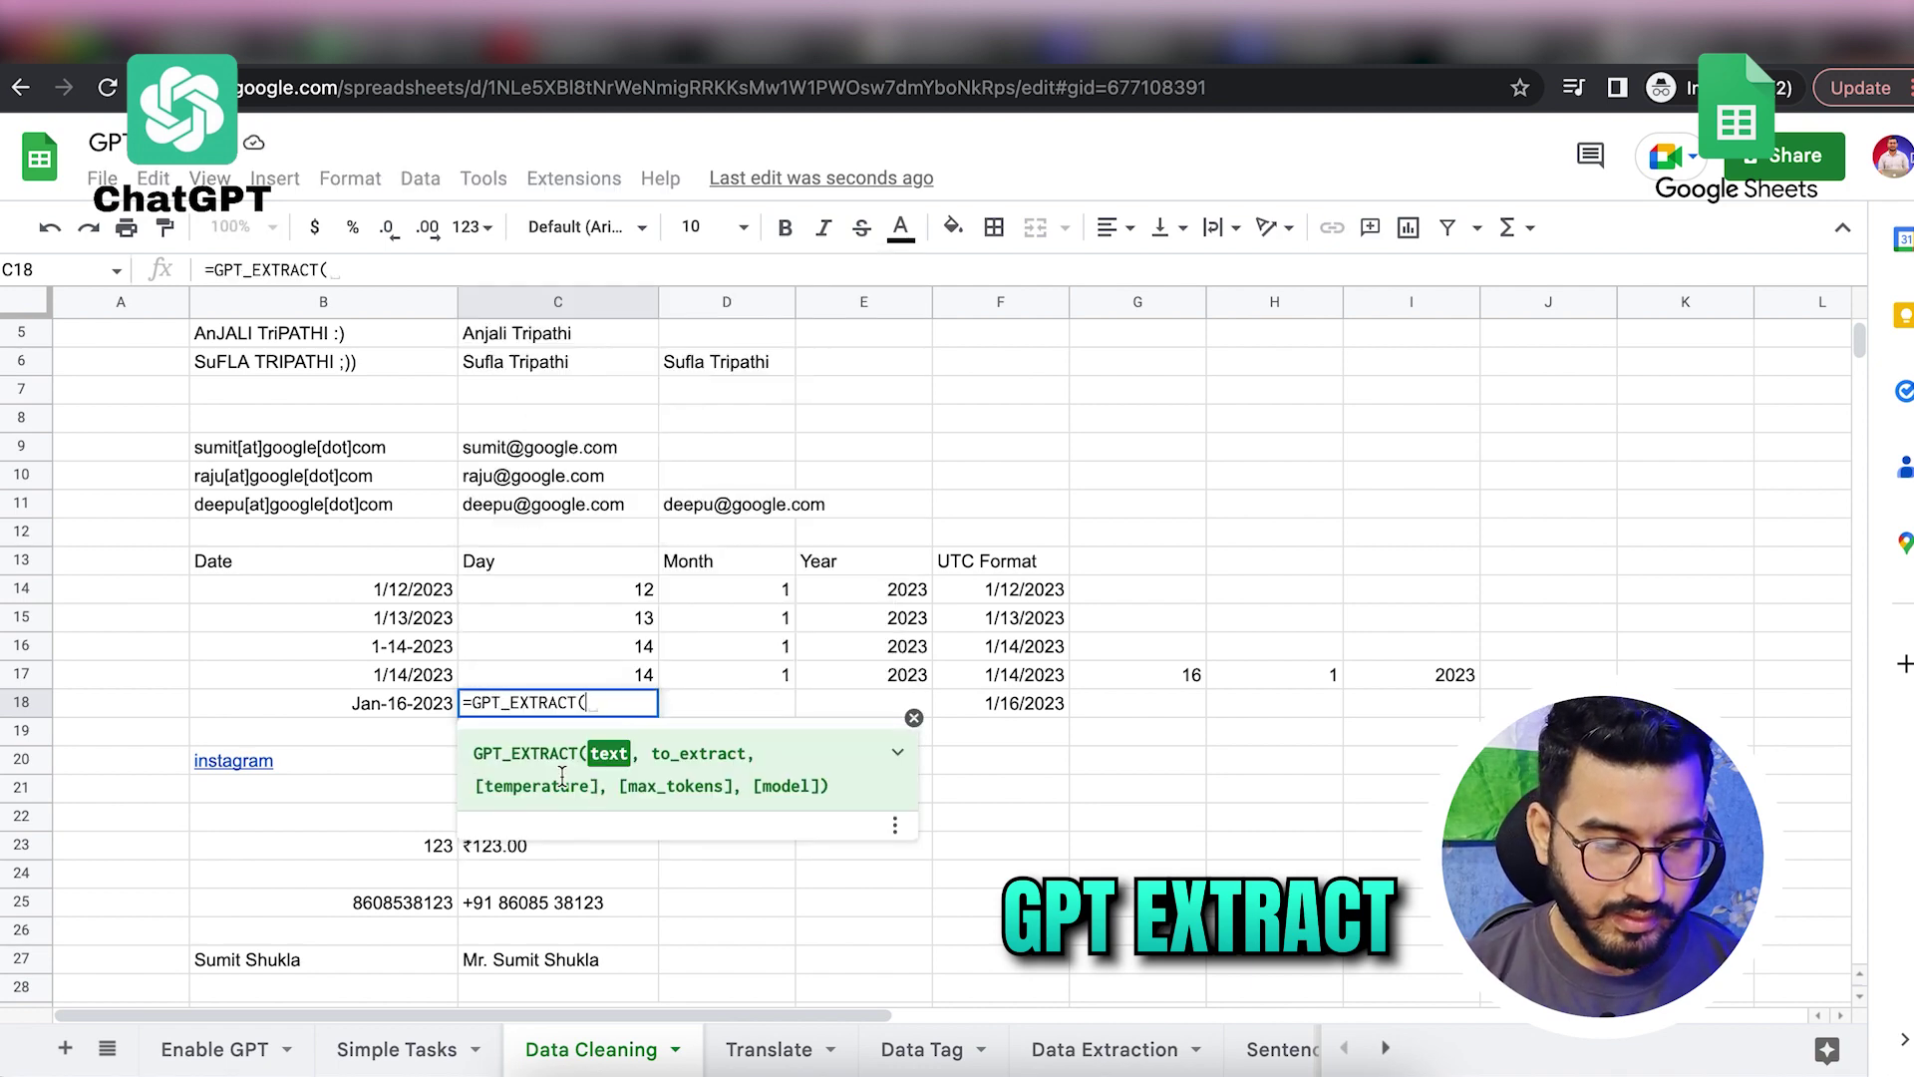
{"action": "left_click", "coordinate": [373, 700]}
{"action": "type", "text": ","}
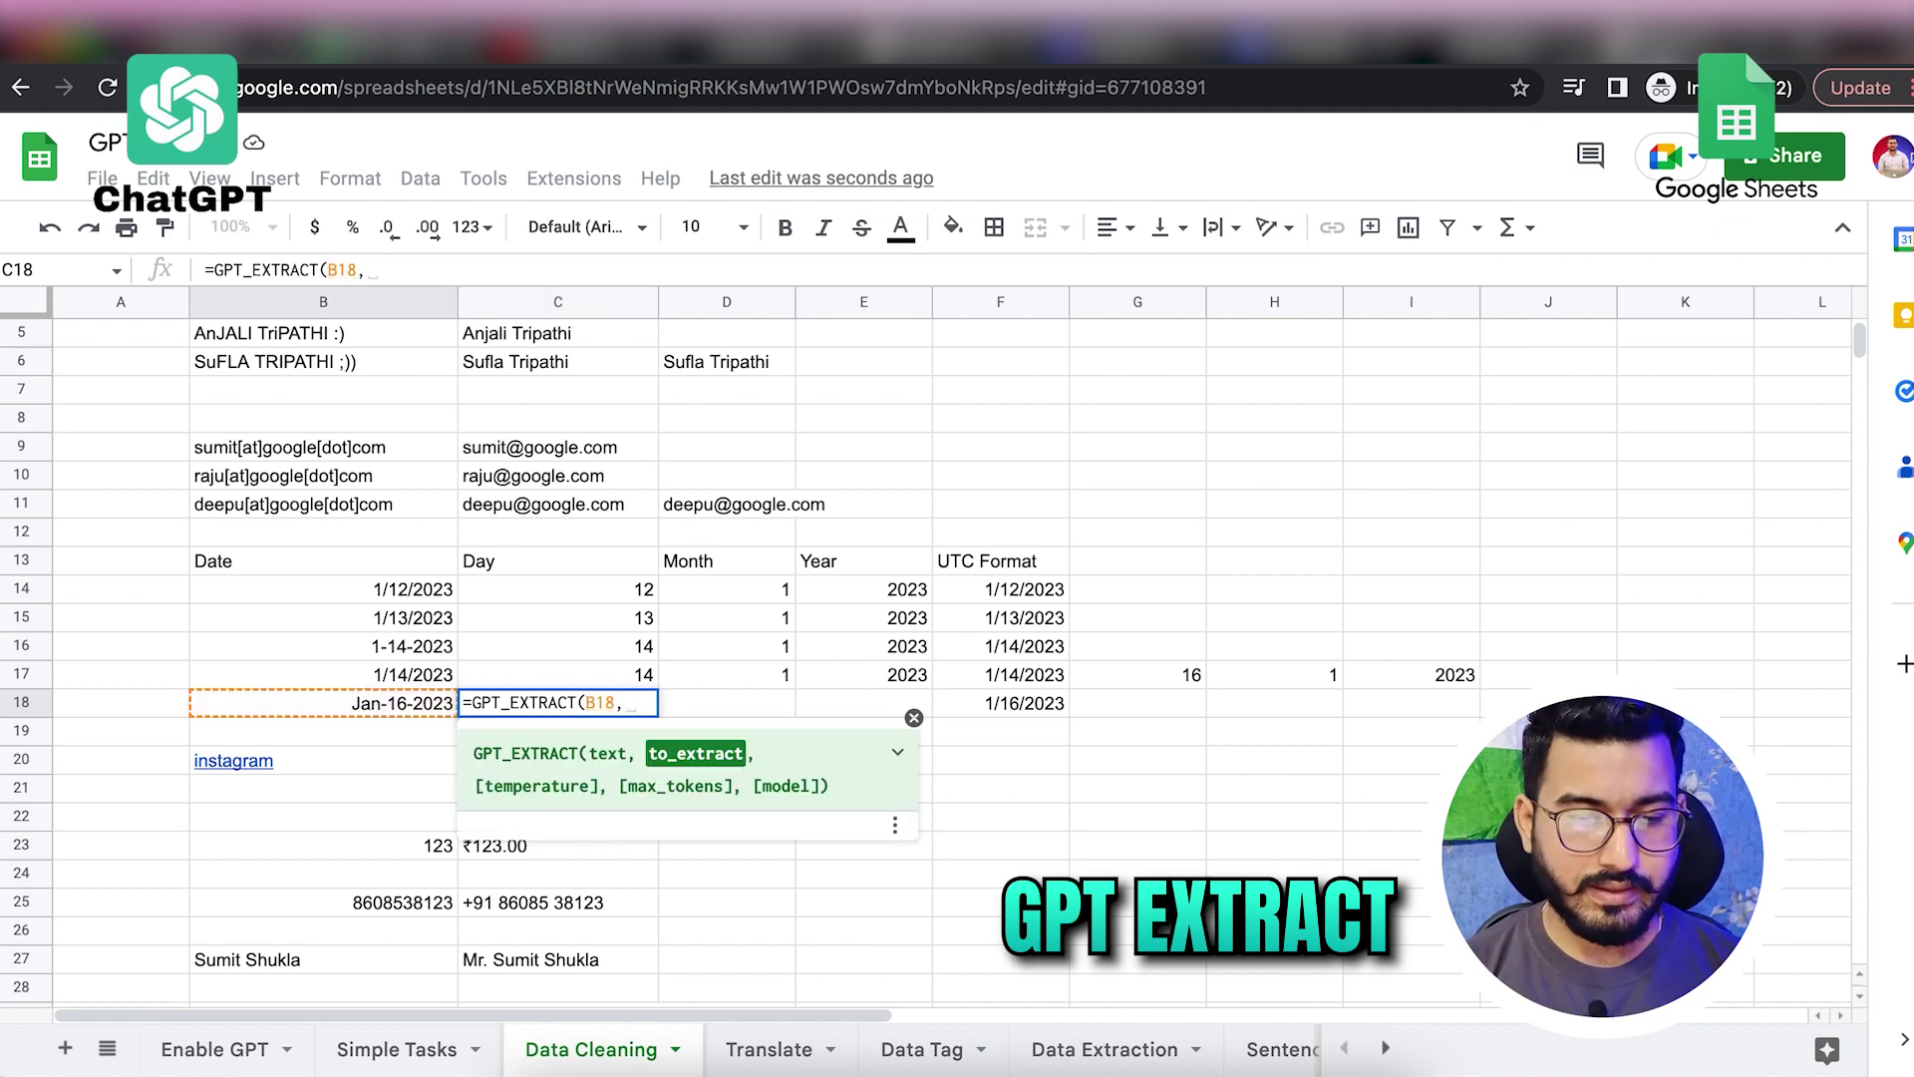
{"action": "left_click", "coordinate": [560, 564]}
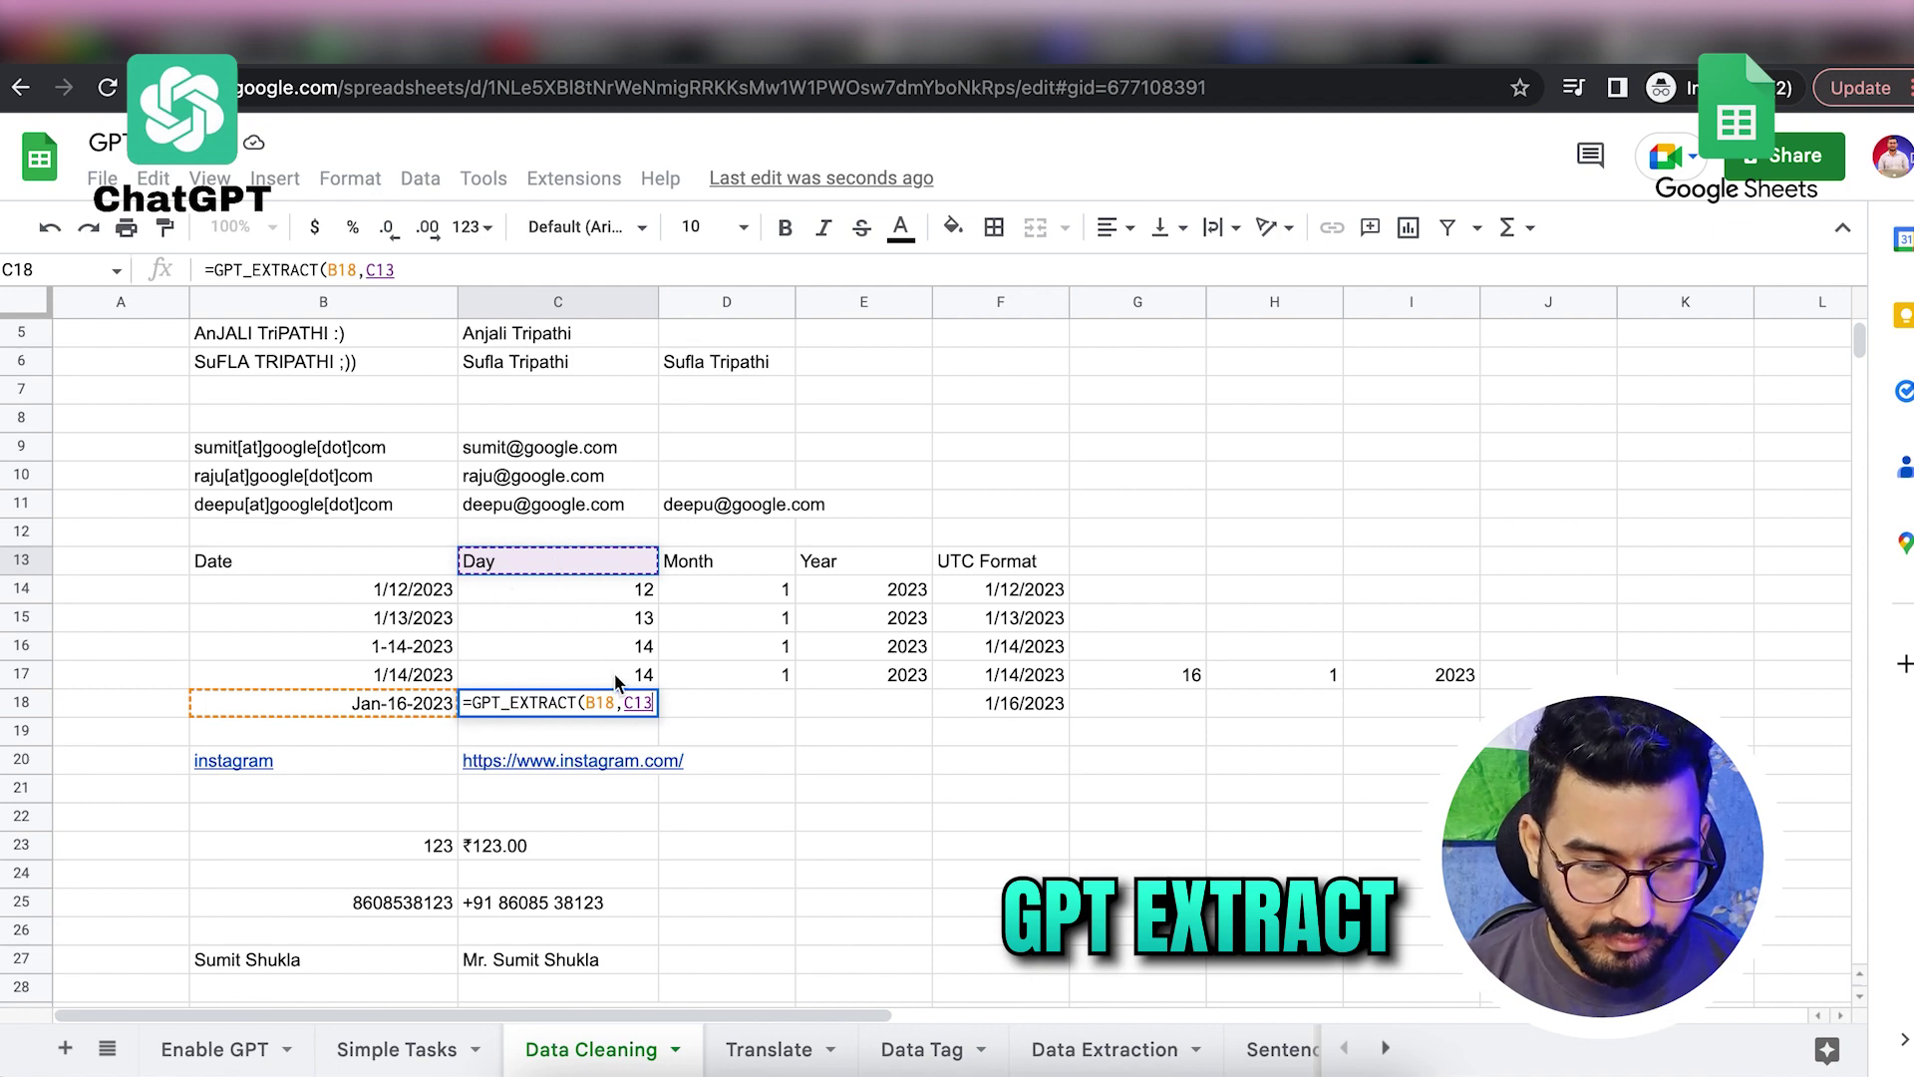
{"action": "left_click", "coordinate": [628, 701]}
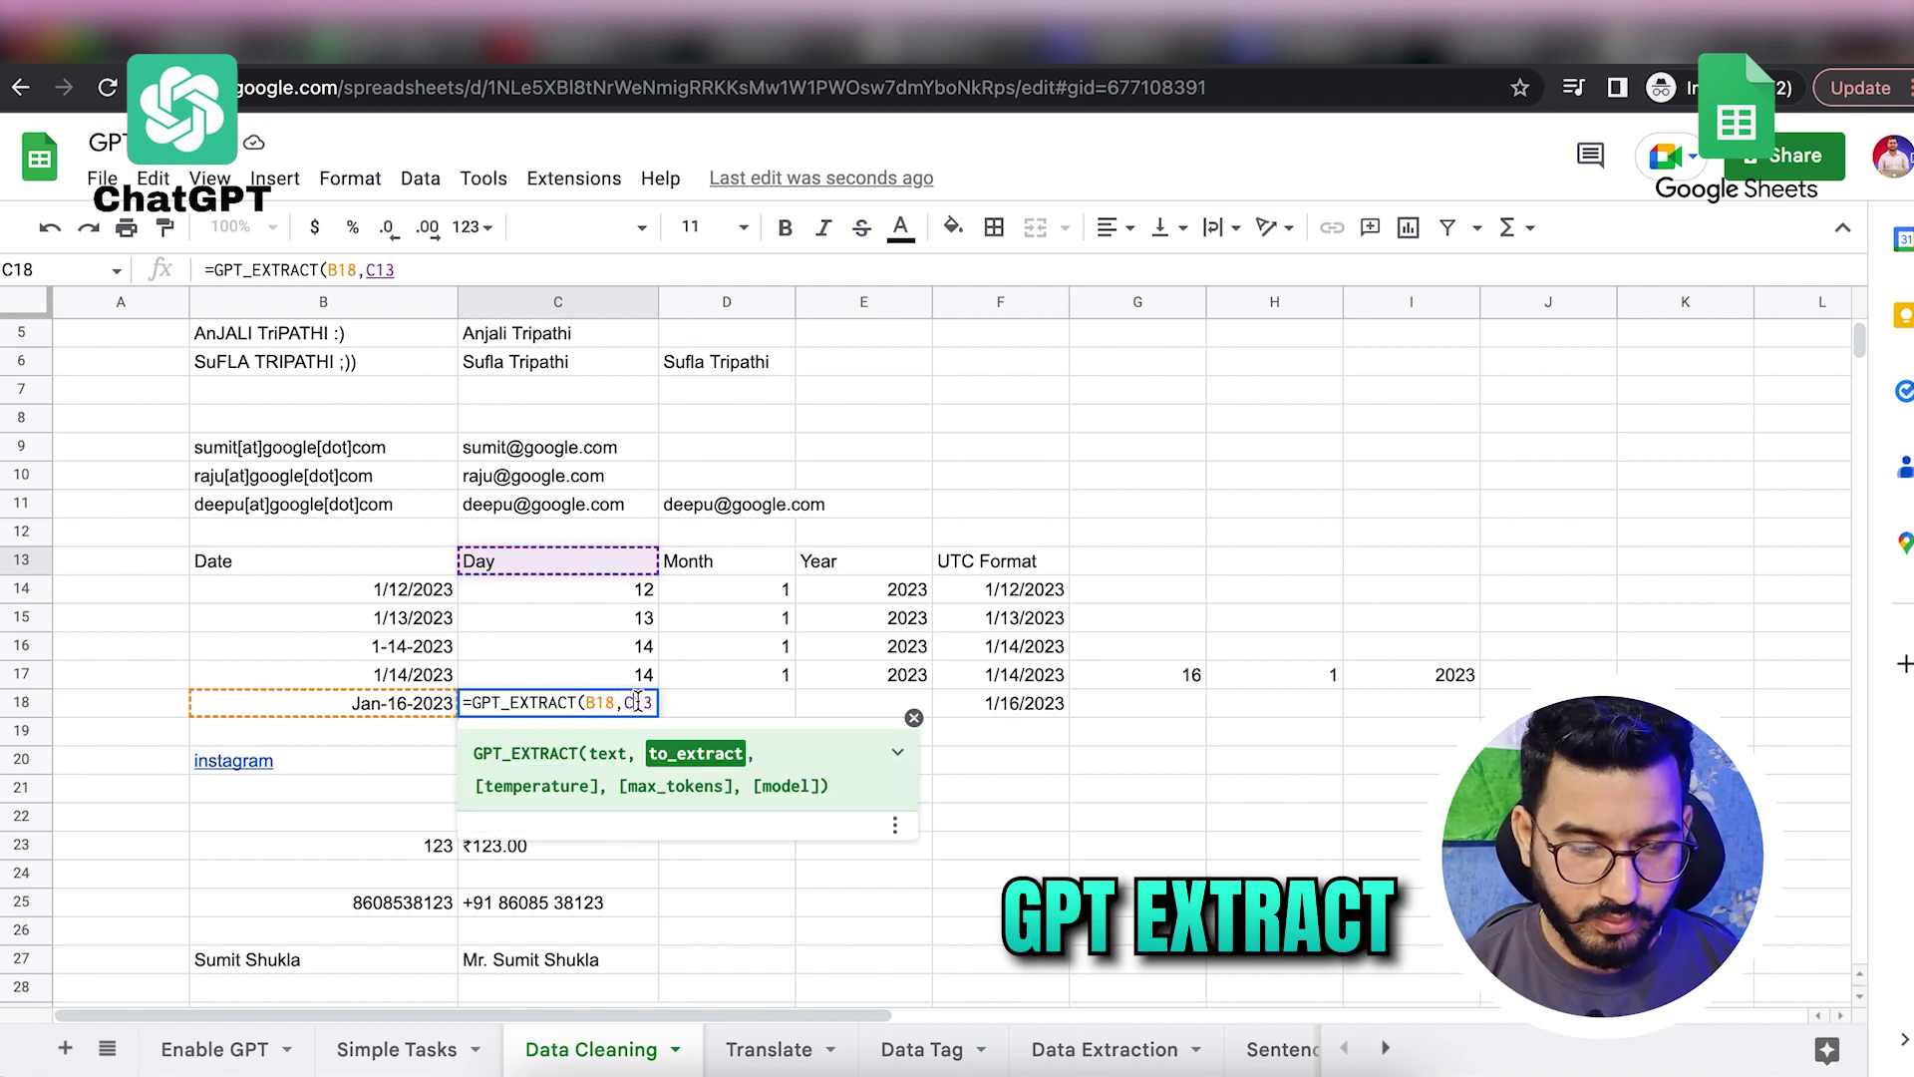
{"action": "type", "text": "$"}
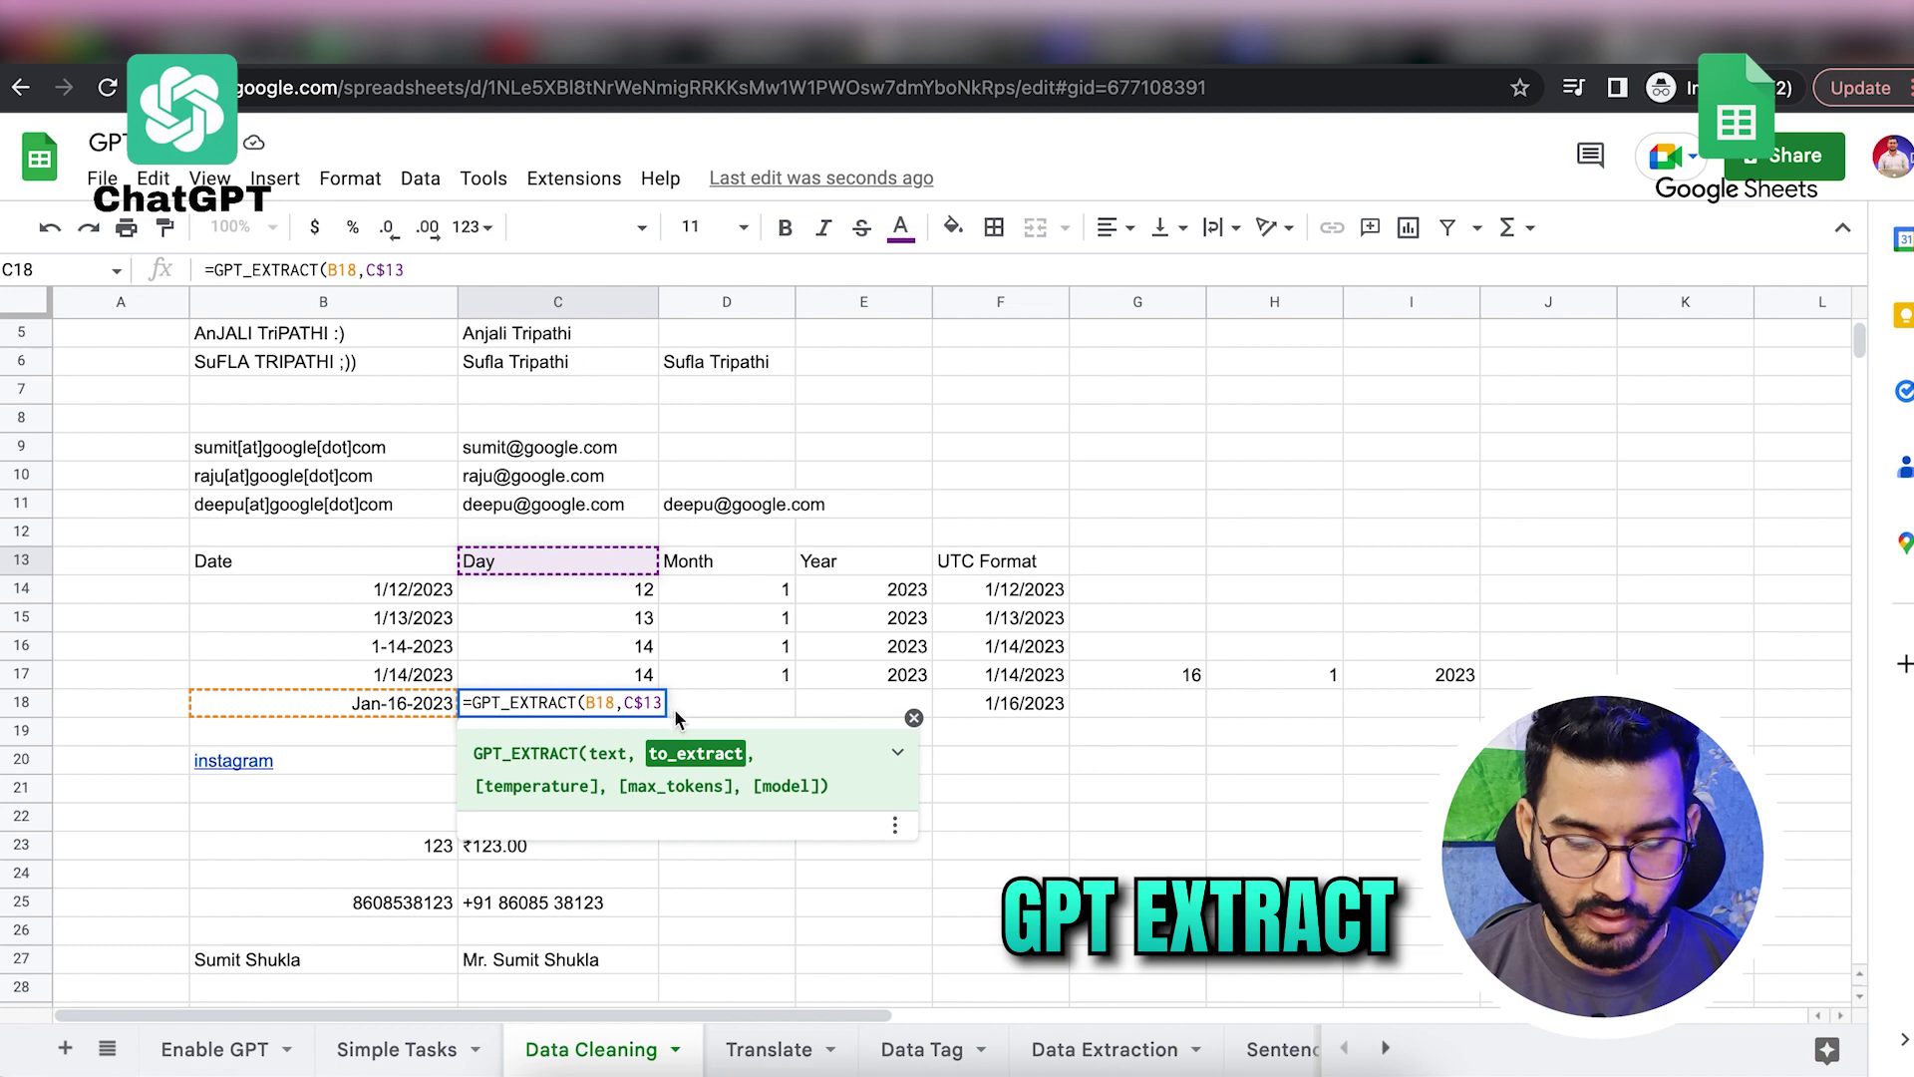
{"action": "key", "text": "Return"}
{"action": "key", "text": "Up"}
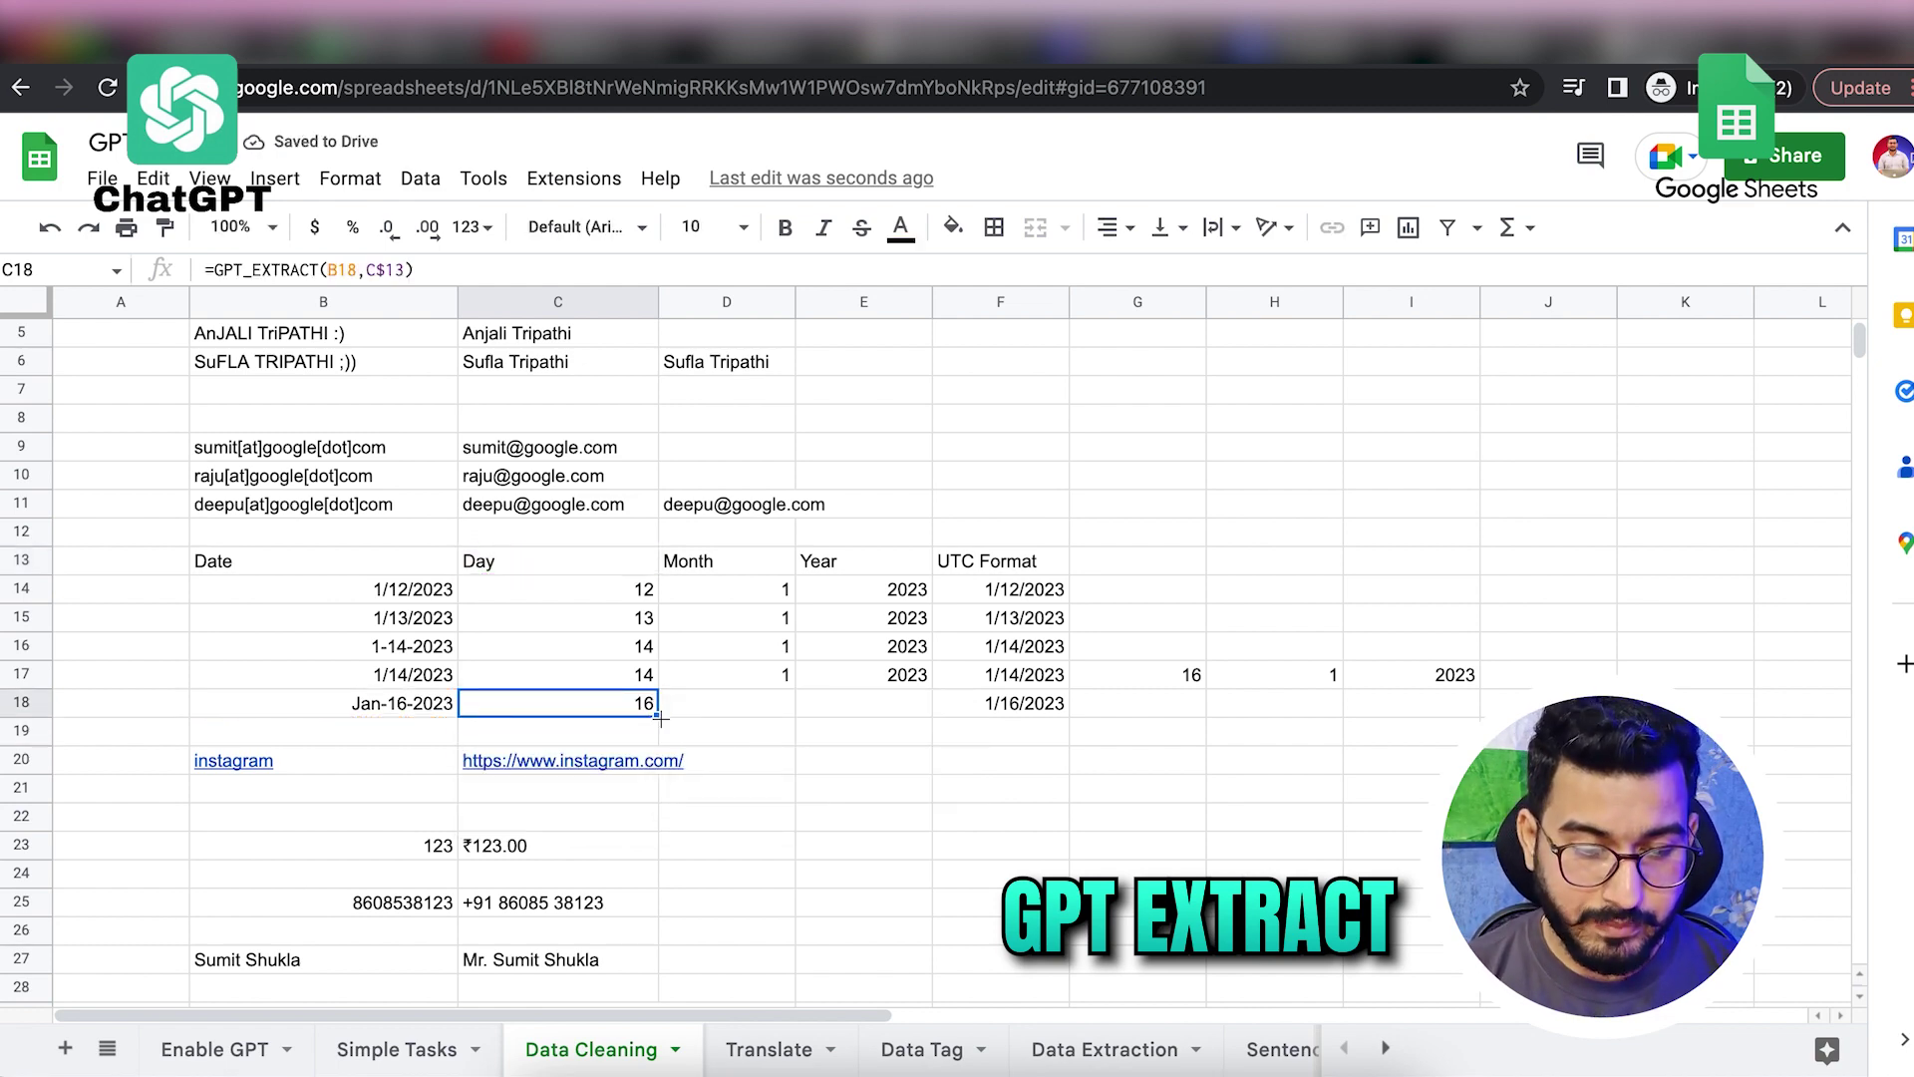
{"action": "left_click", "coordinate": [663, 714]}
Step: Copy the extract formula across to E18, then delete the erroring formula in D18
{"action": "left_click", "coordinate": [626, 710]}
{"action": "left_click_drag", "start_coordinate": [658, 716], "coordinate": [901, 711]}
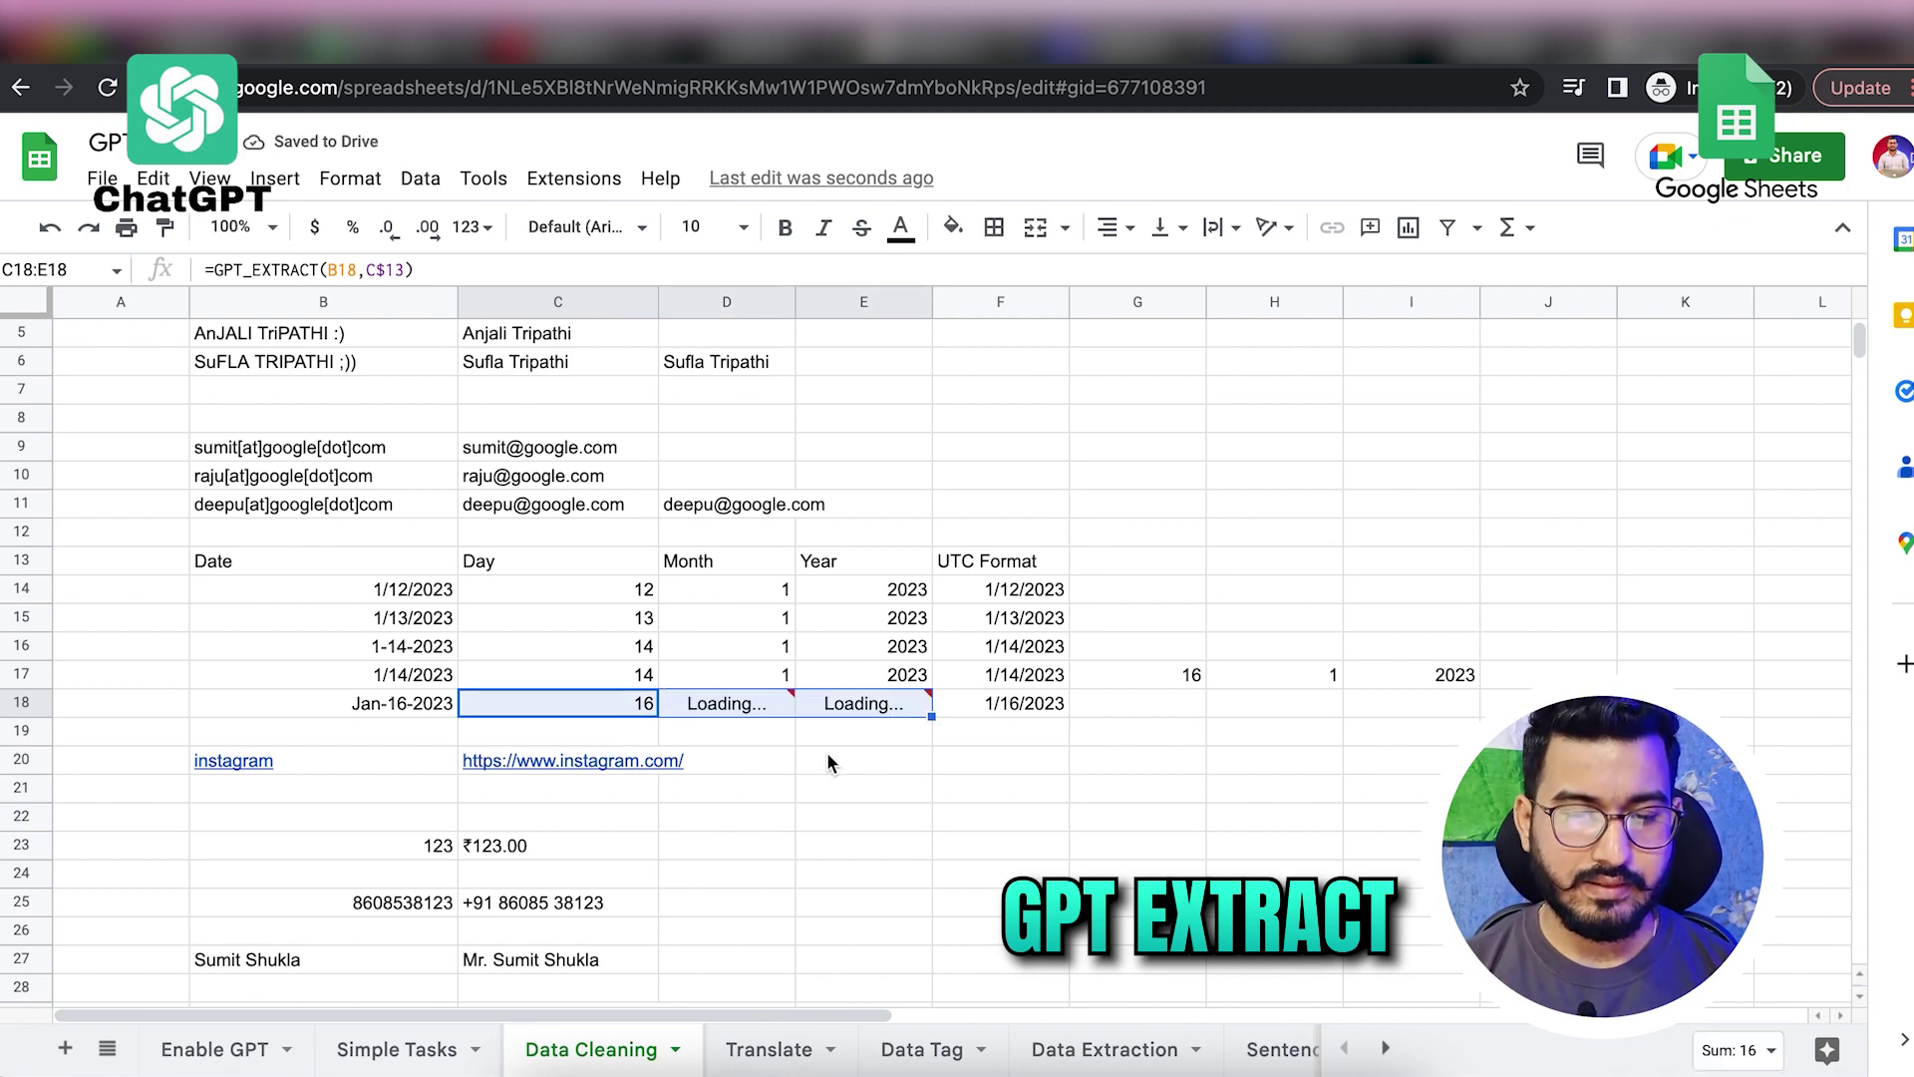
{"action": "left_click", "coordinate": [740, 702]}
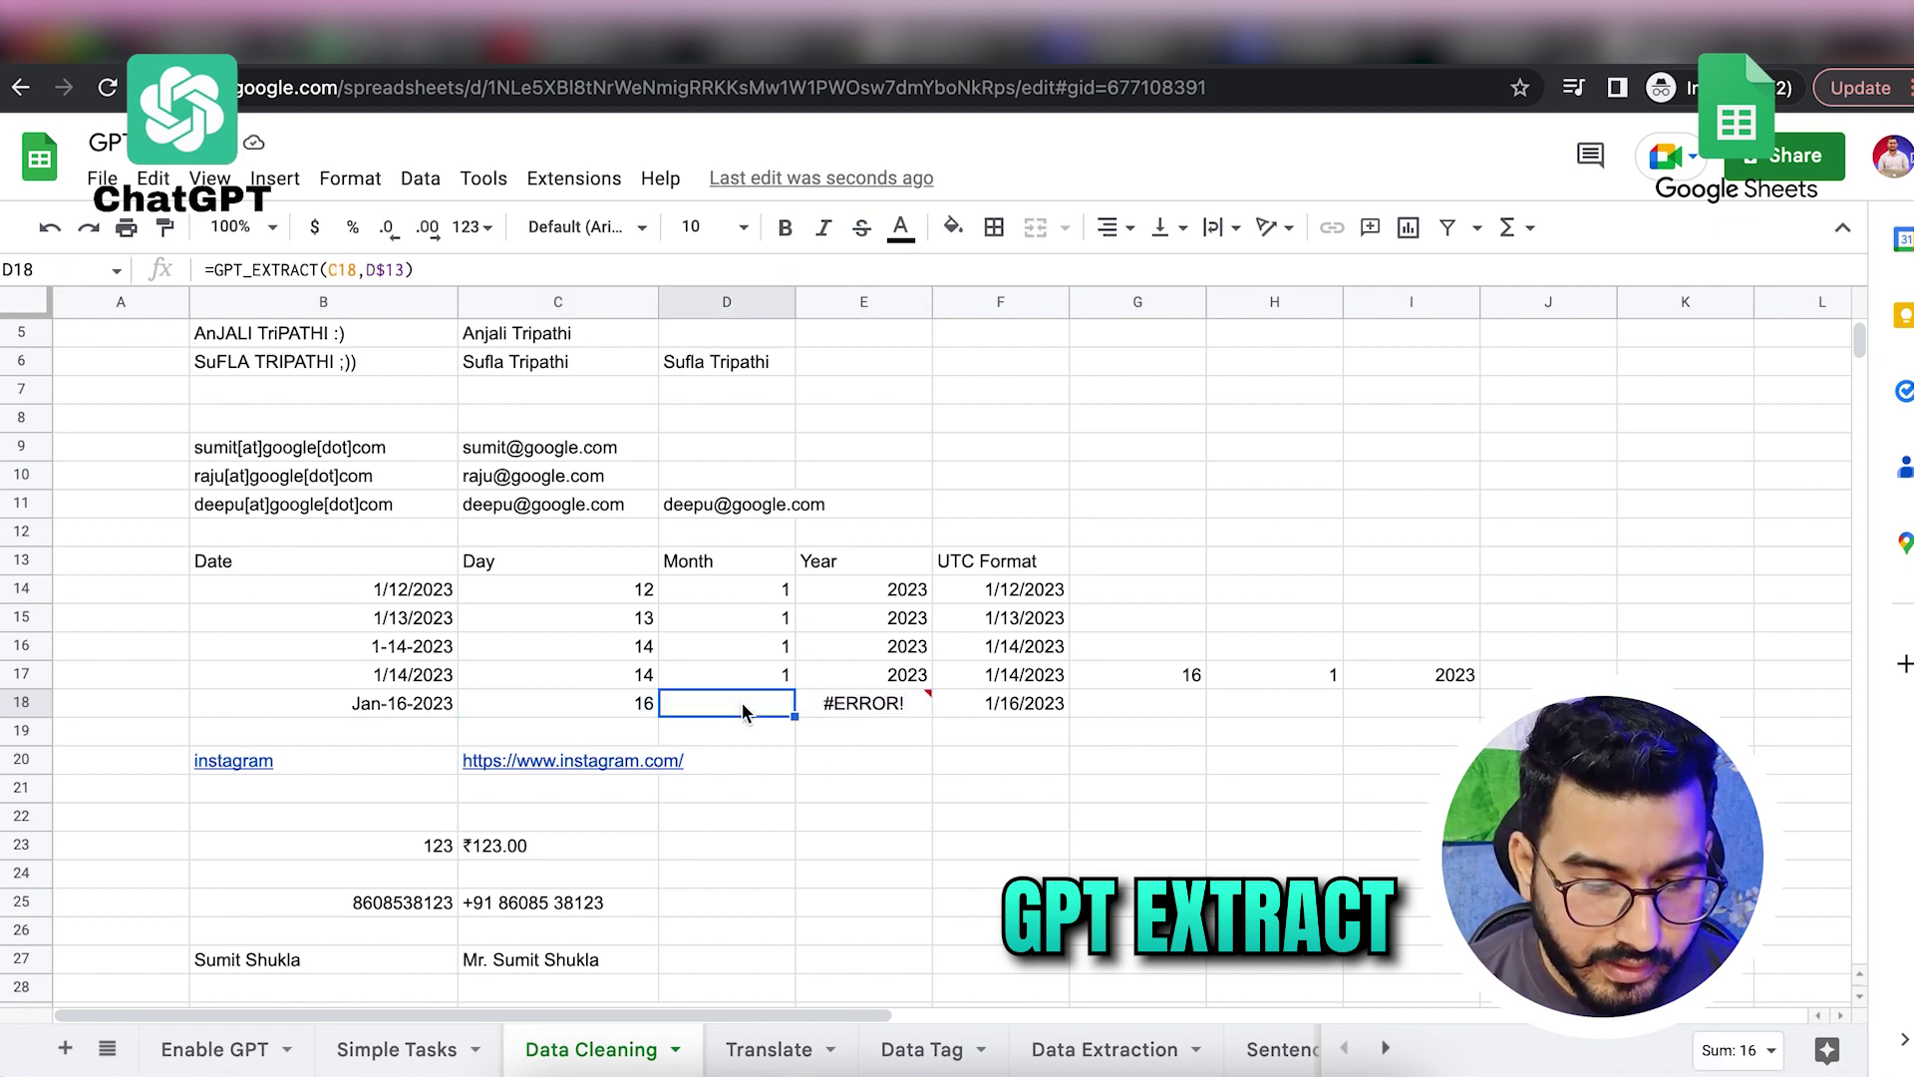
{"action": "double_click", "coordinate": [741, 702]}
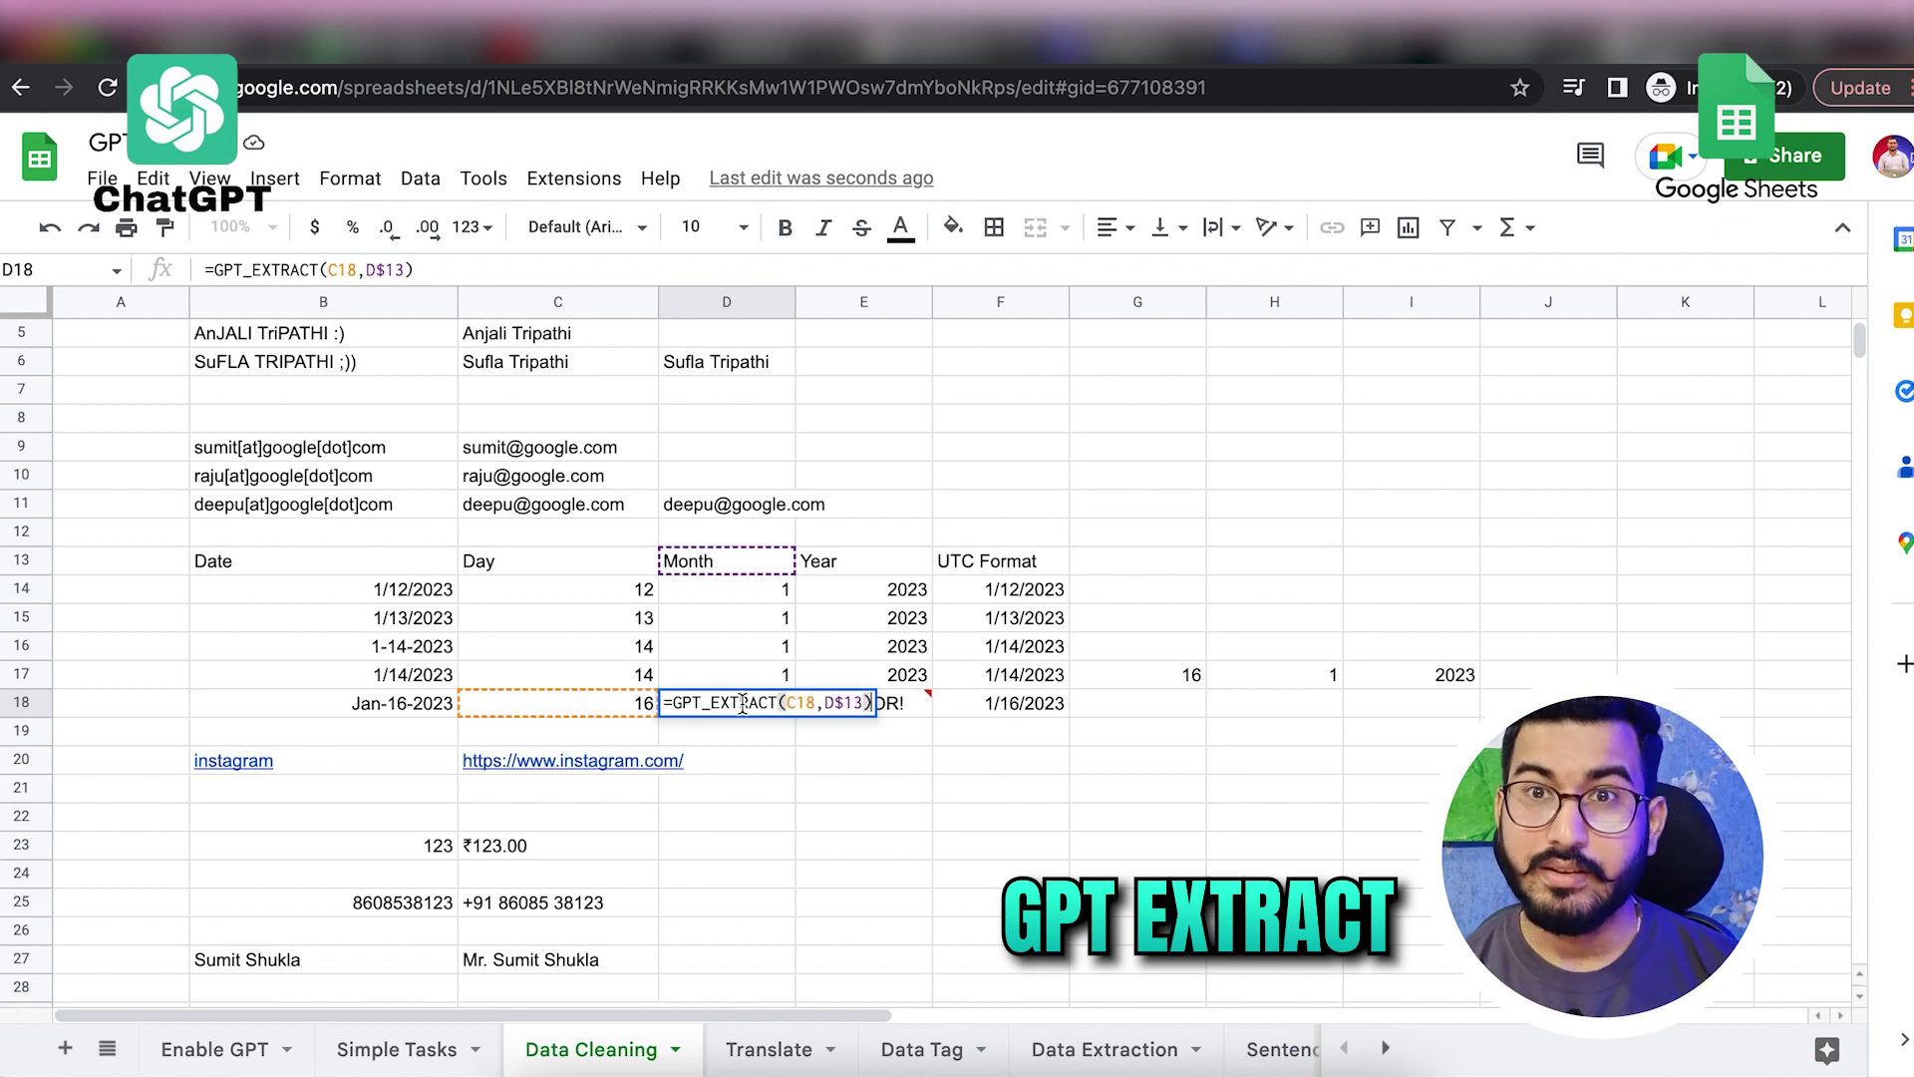
{"action": "key", "text": "Return"}
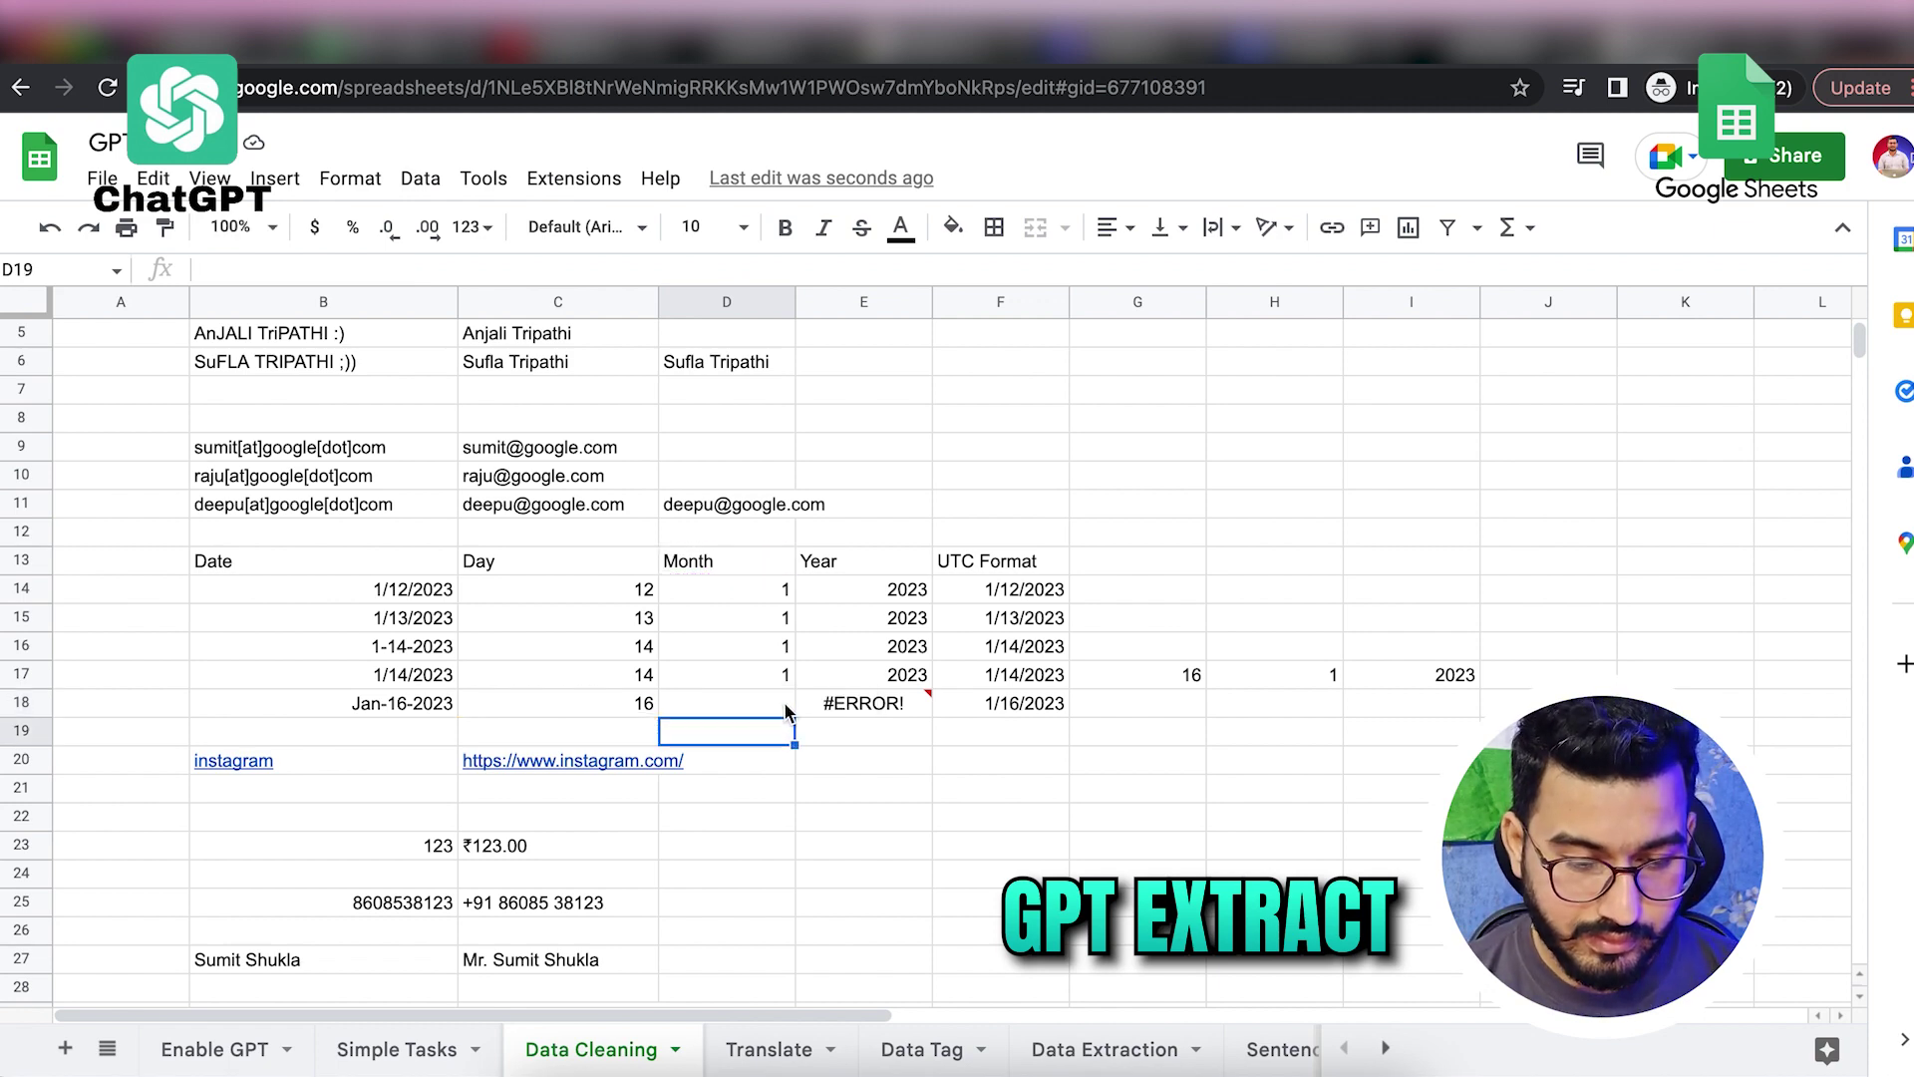
{"action": "left_click", "coordinate": [784, 704]}
{"action": "key", "text": "Delete"}
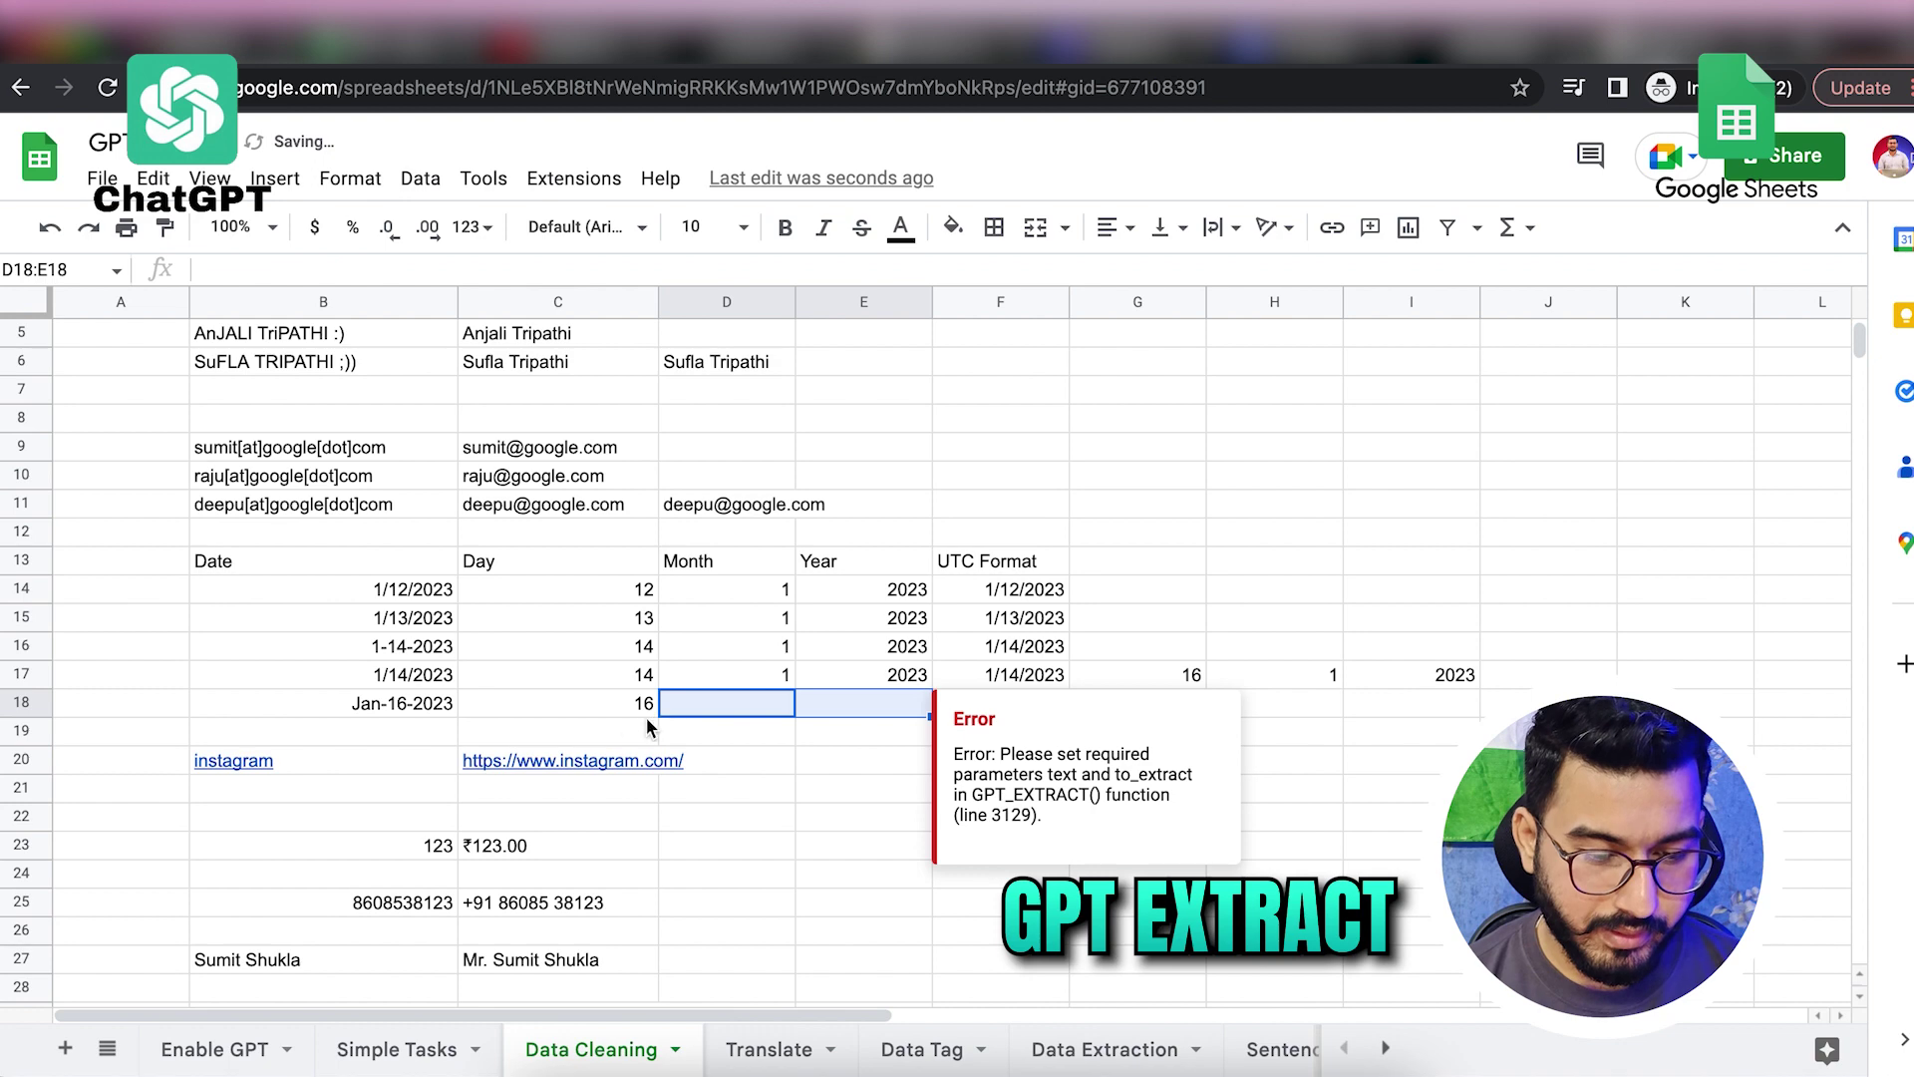
Step: Change C18's source reference to $B$18 so it stays fixed when copied
{"action": "left_click", "coordinate": [624, 711]}
{"action": "double_click", "coordinate": [620, 708]}
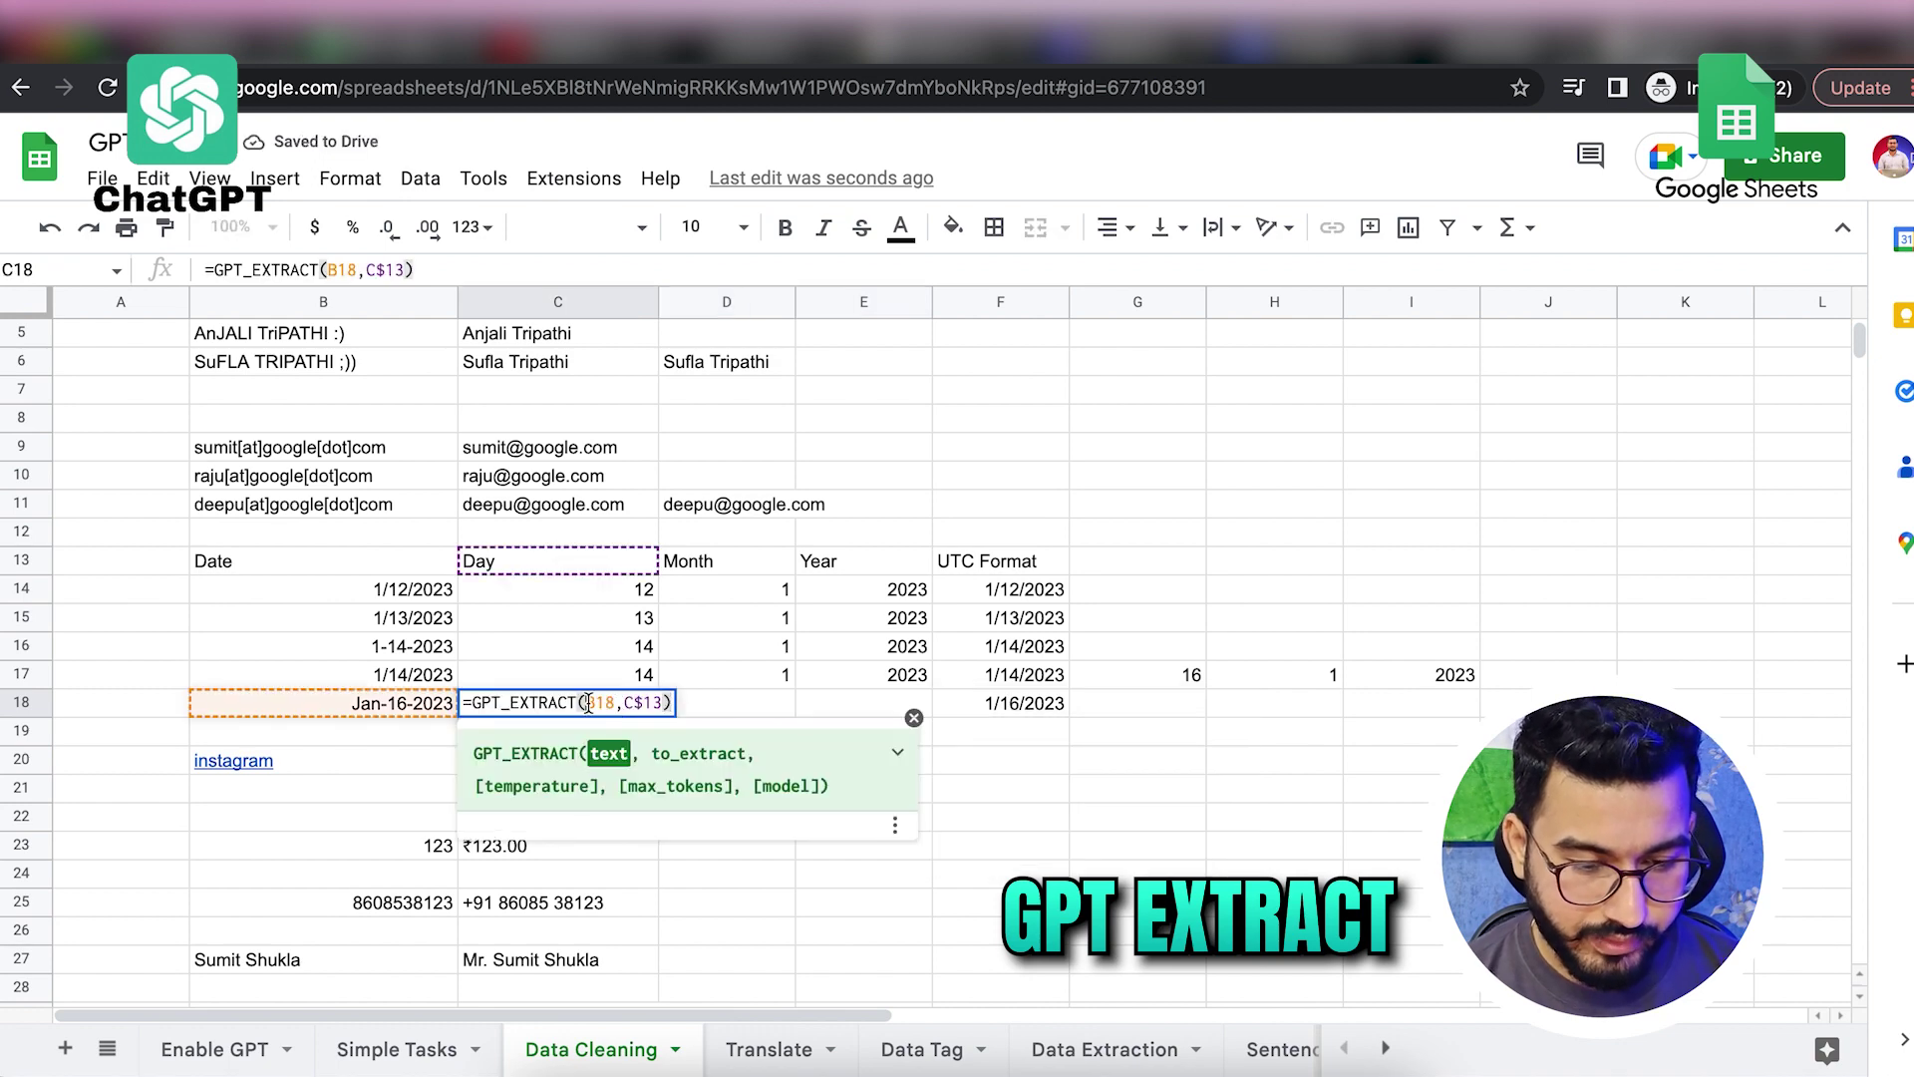
{"action": "left_click", "coordinate": [586, 702]}
{"action": "type", "text": "$"}
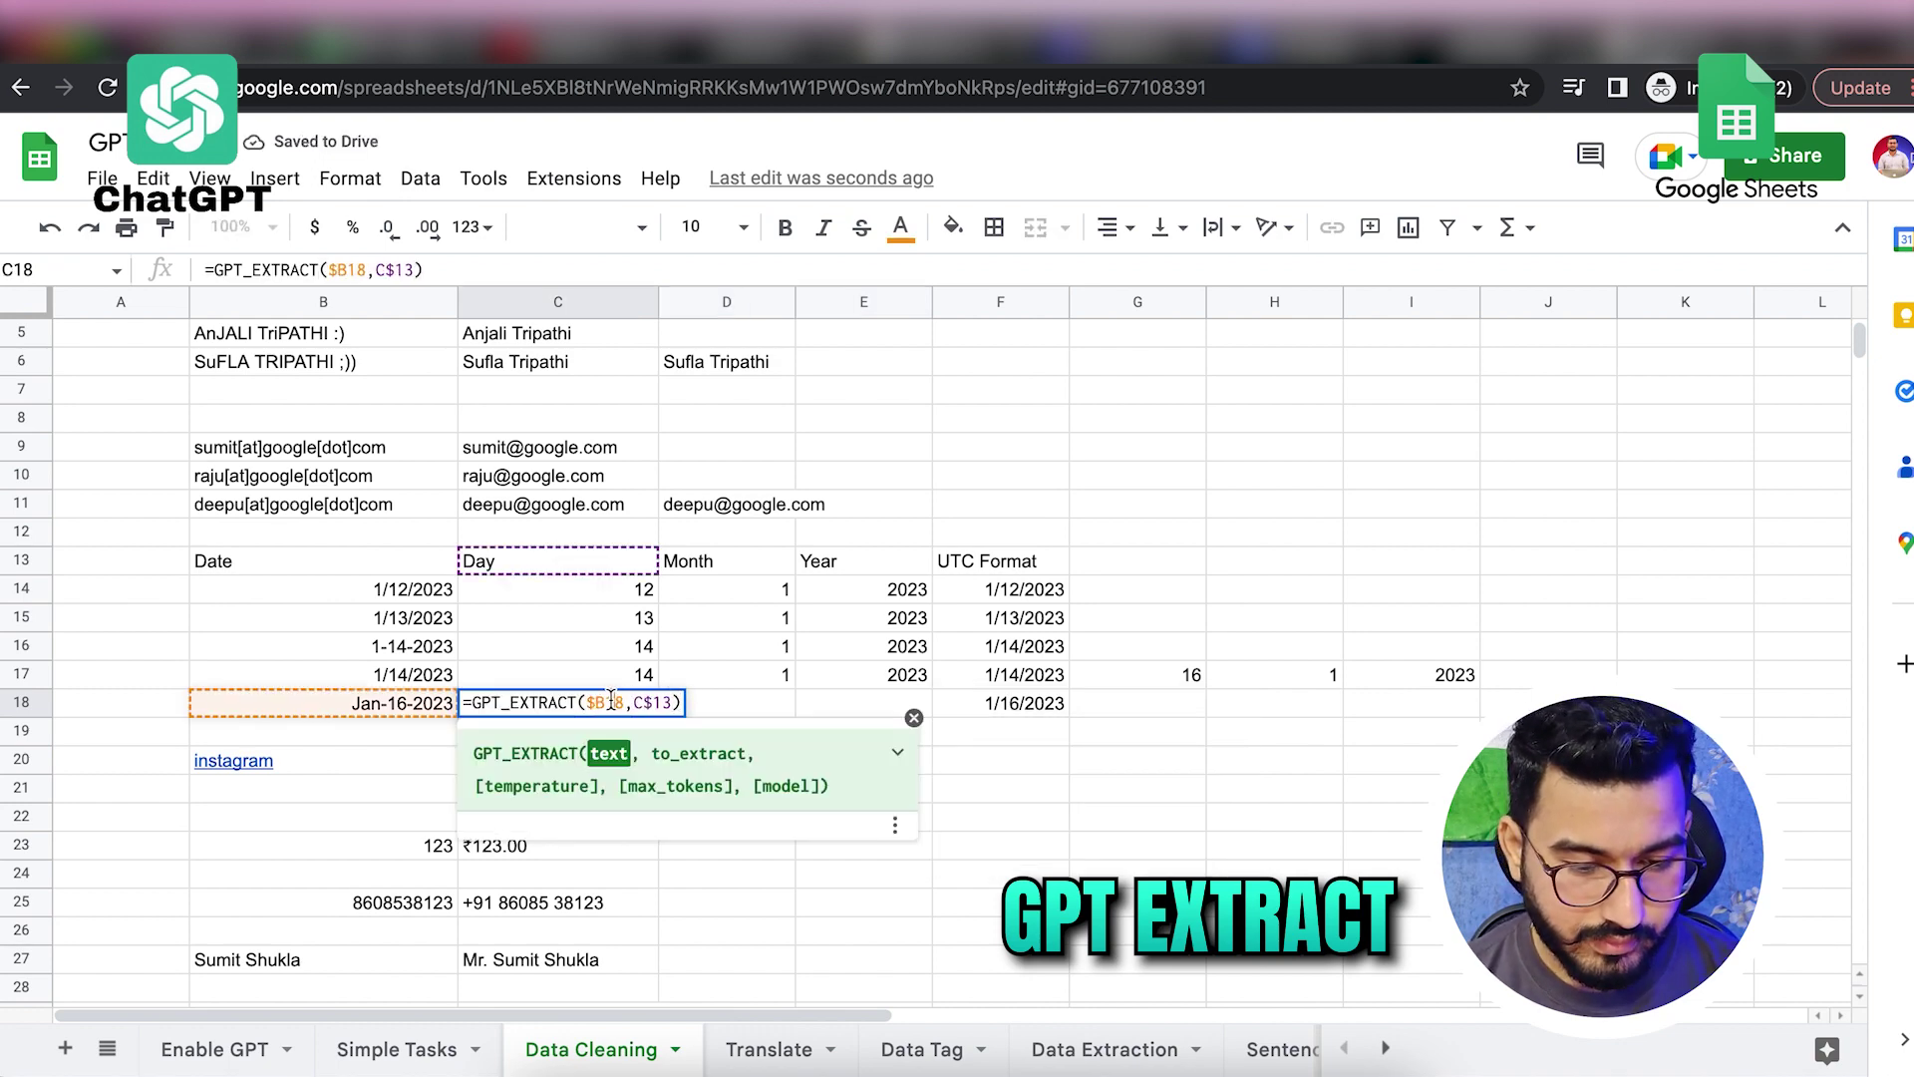
{"action": "left_click", "coordinate": [608, 702]}
{"action": "type", "text": "$"}
{"action": "key", "text": "Return"}
Step: Fill C18 across to E18 and check the extracted month January
{"action": "left_click", "coordinate": [636, 704]}
{"action": "left_click_drag", "start_coordinate": [656, 715], "coordinate": [886, 706]}
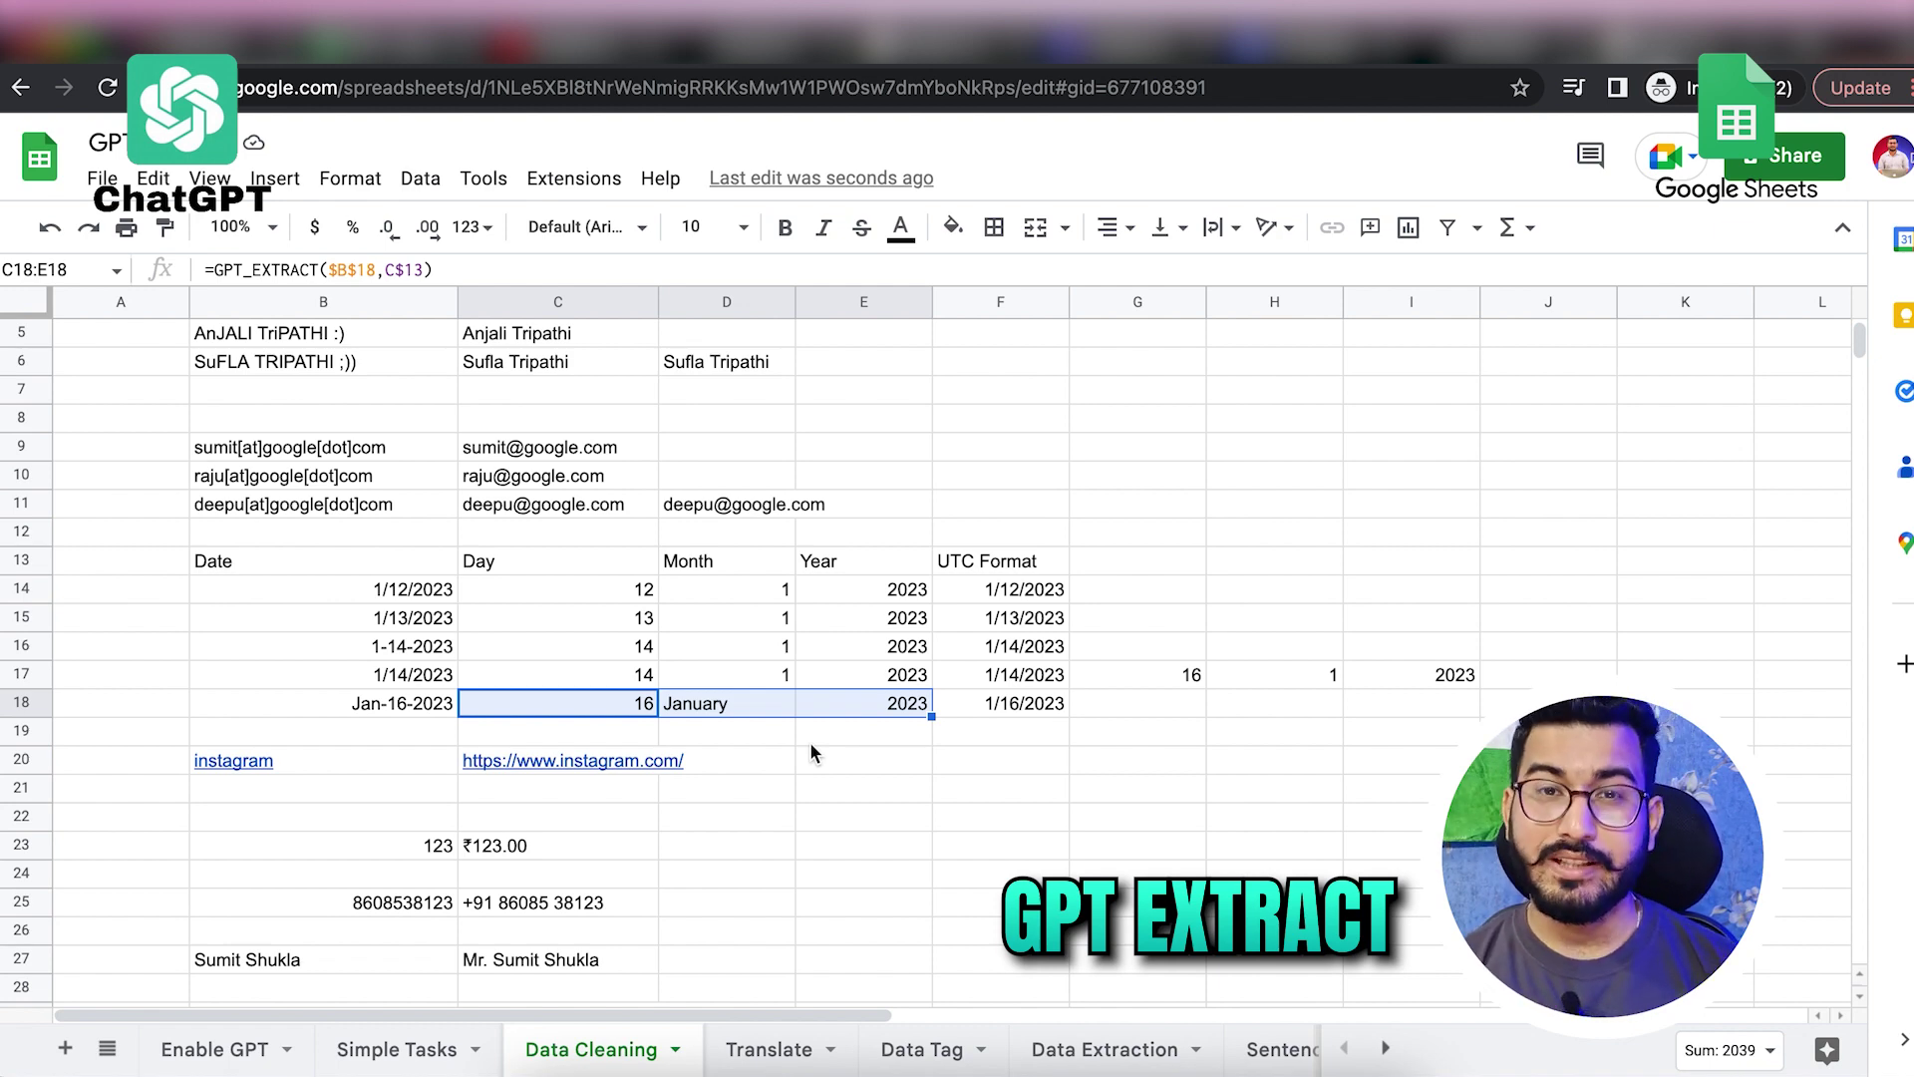
{"action": "left_click", "coordinate": [720, 700]}
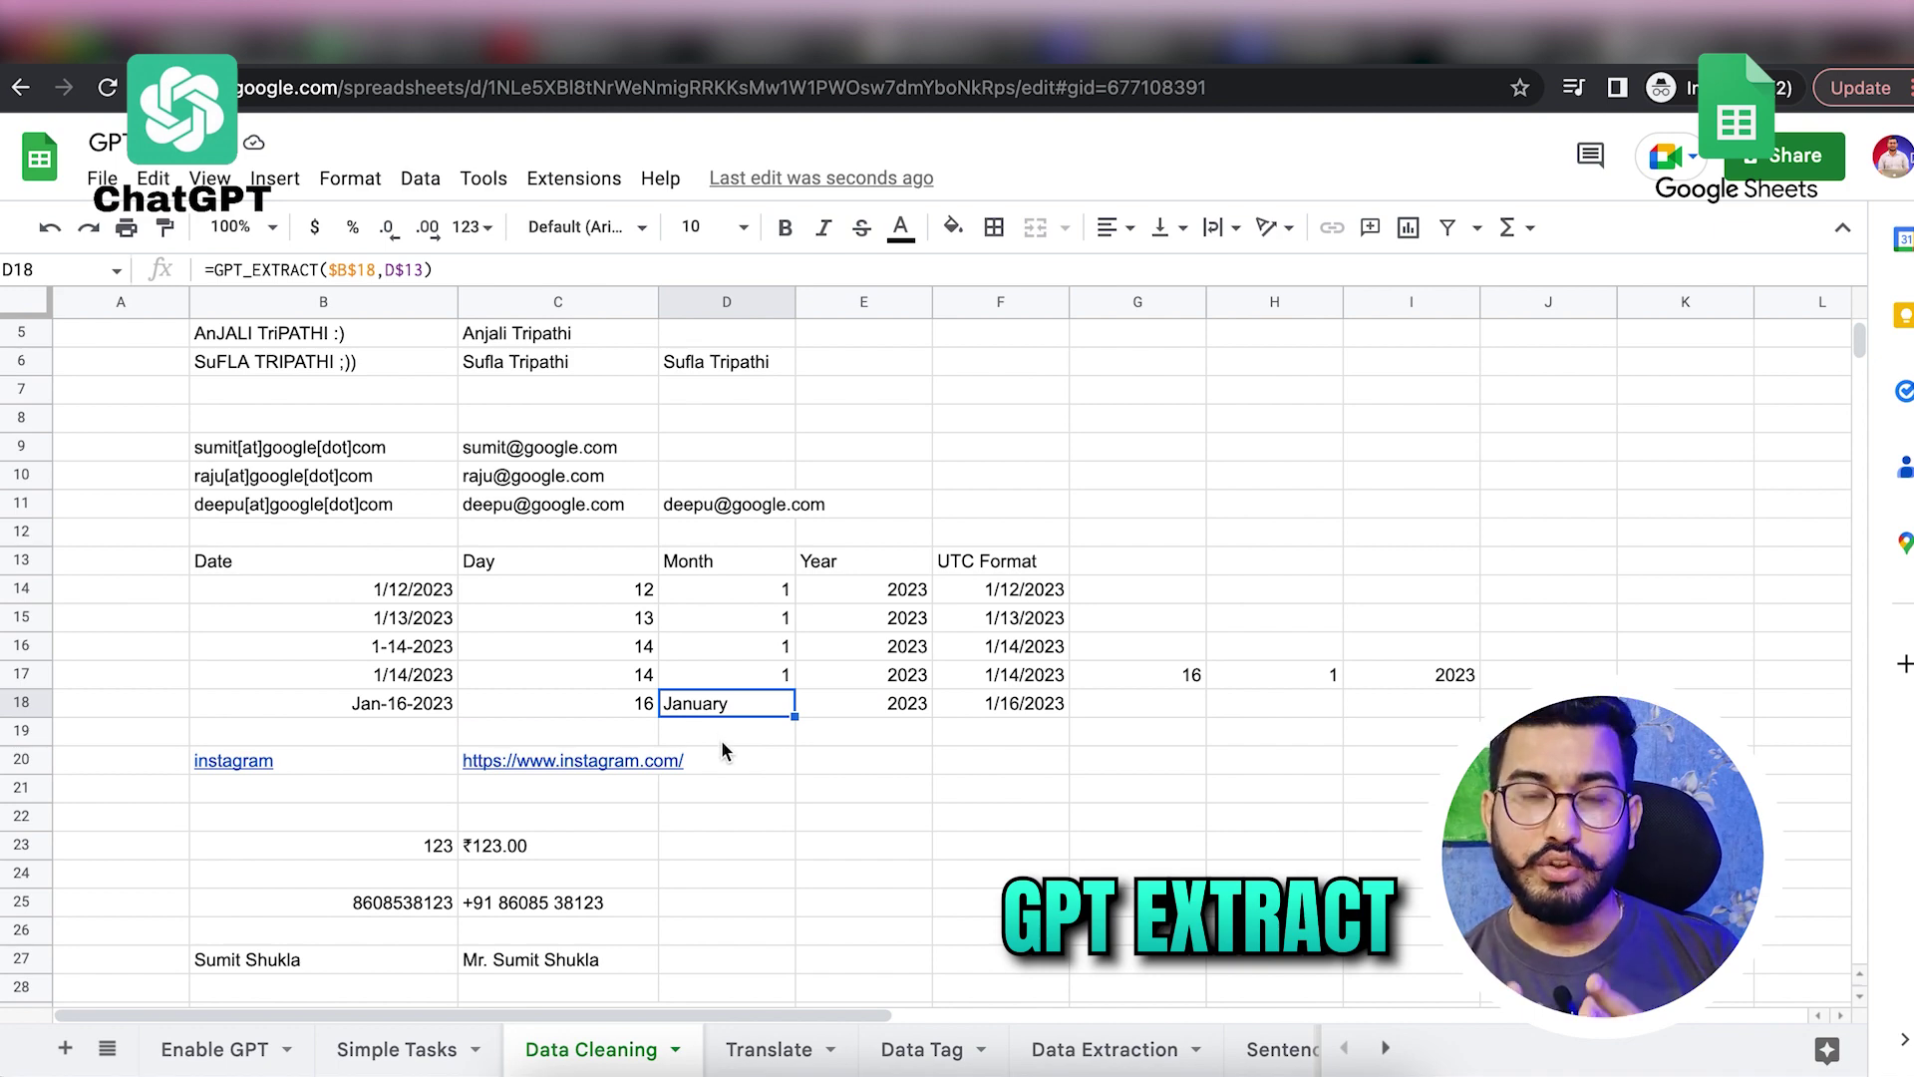
{"action": "left_click", "coordinate": [381, 706]}
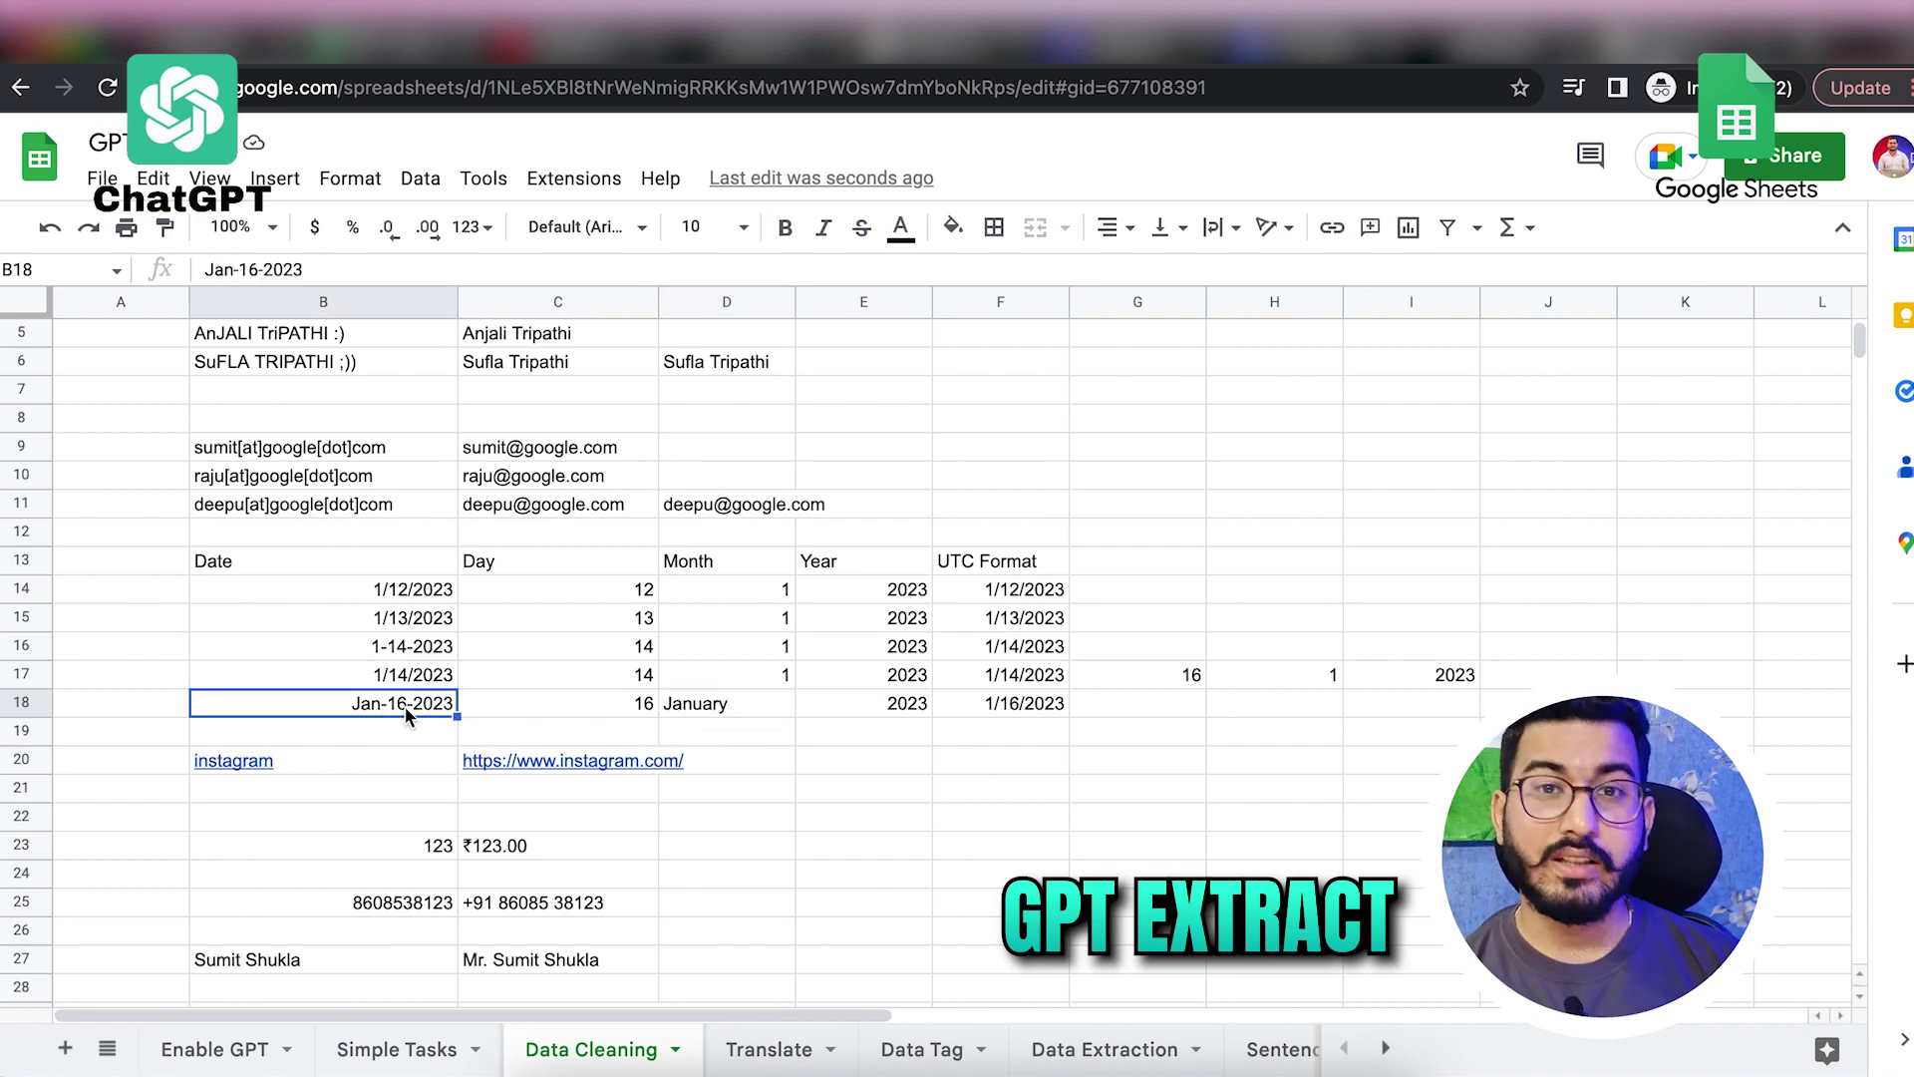
{"action": "mouse_move", "coordinate": [668, 764]}
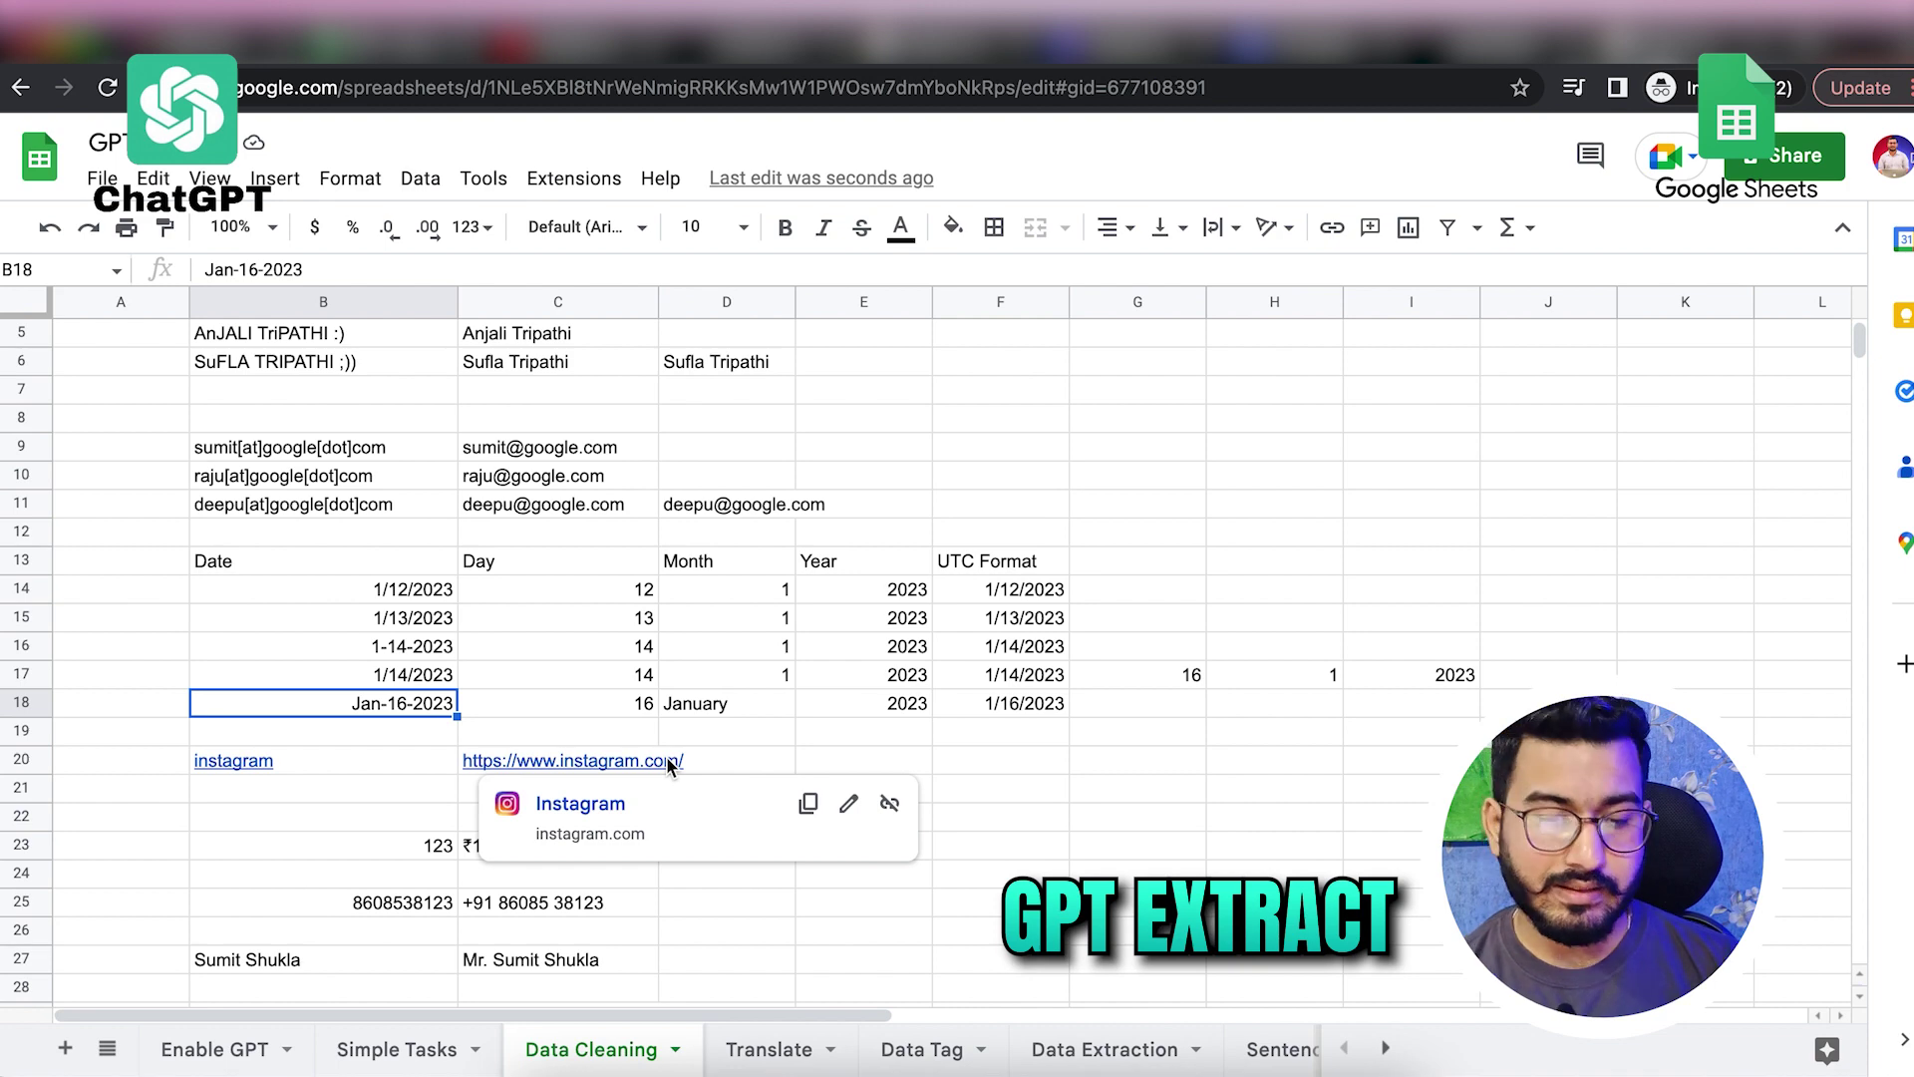
{"action": "left_click", "coordinate": [740, 678]}
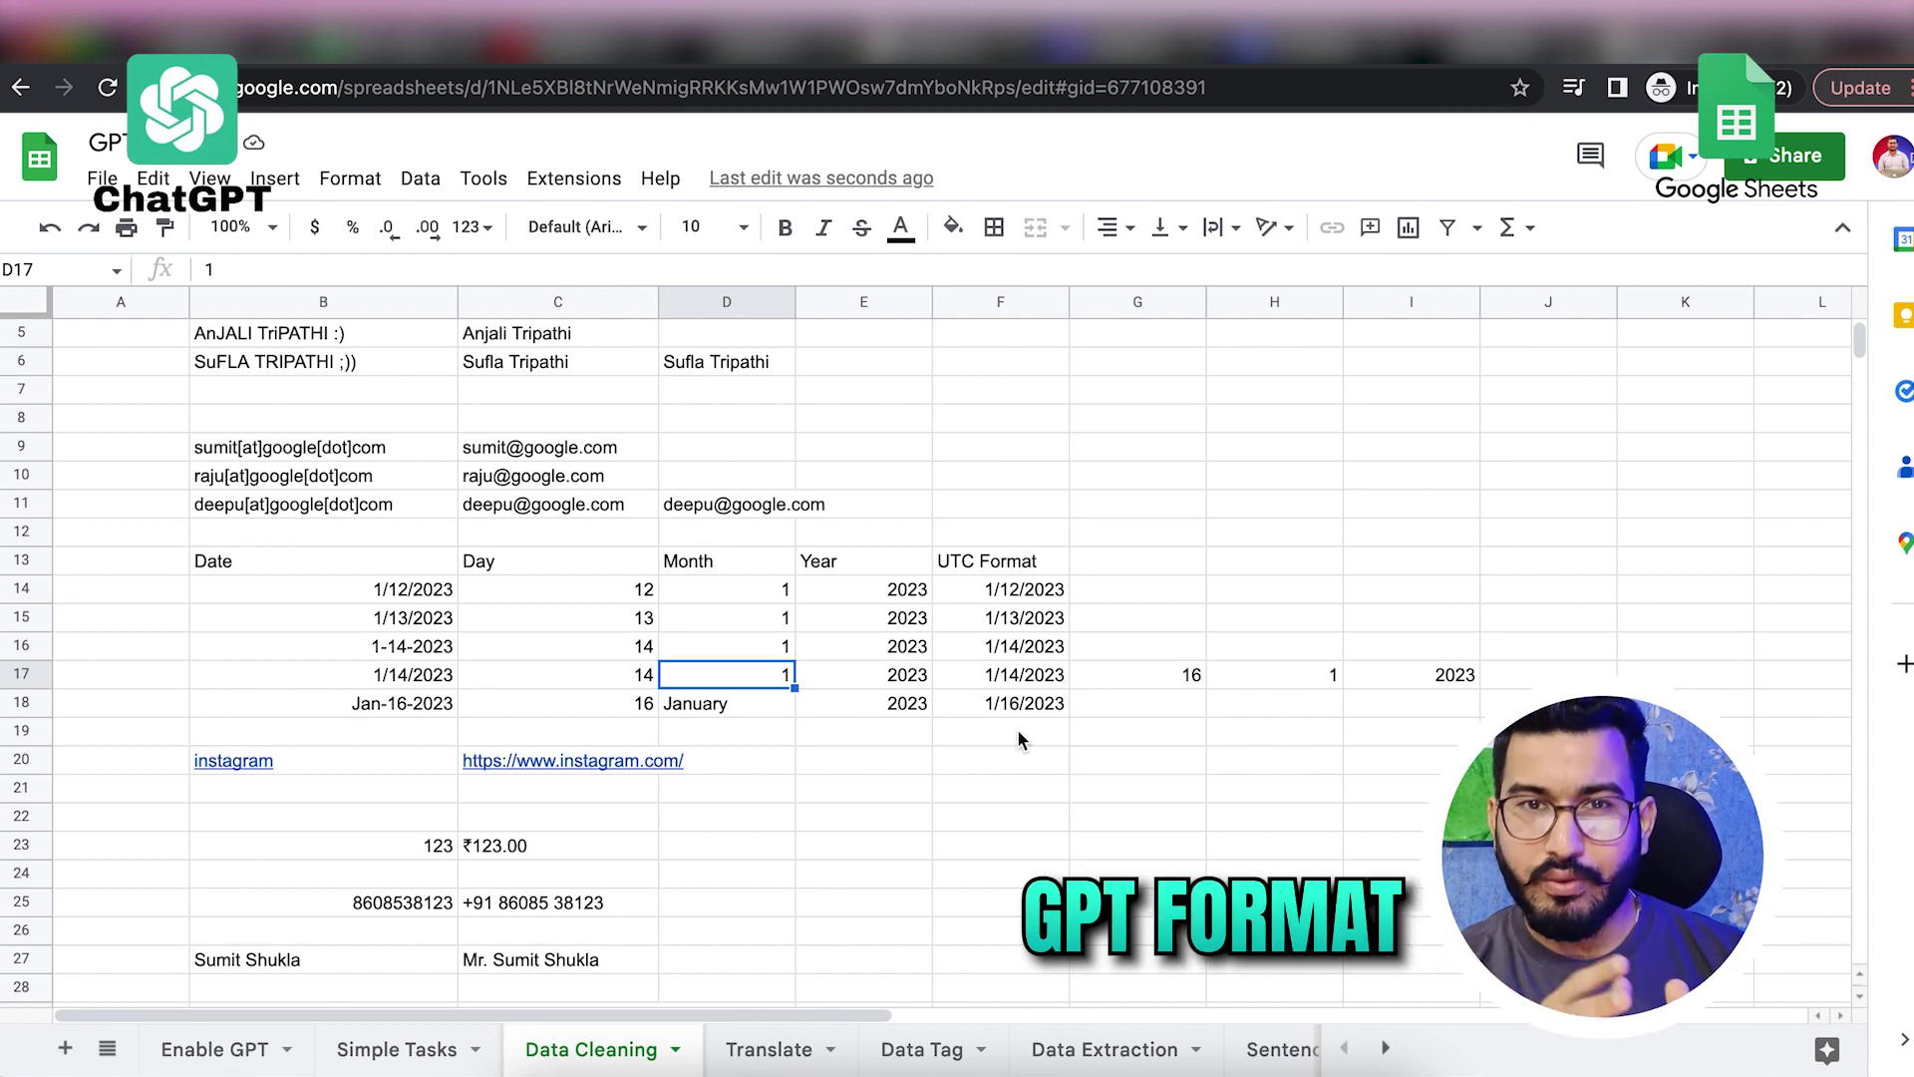
Step: Delete the old GPT_FILL formula and its results from G17
{"action": "left_click", "coordinate": [1176, 678]}
{"action": "key", "text": "Delete"}
{"action": "left_click", "coordinate": [1156, 590]}
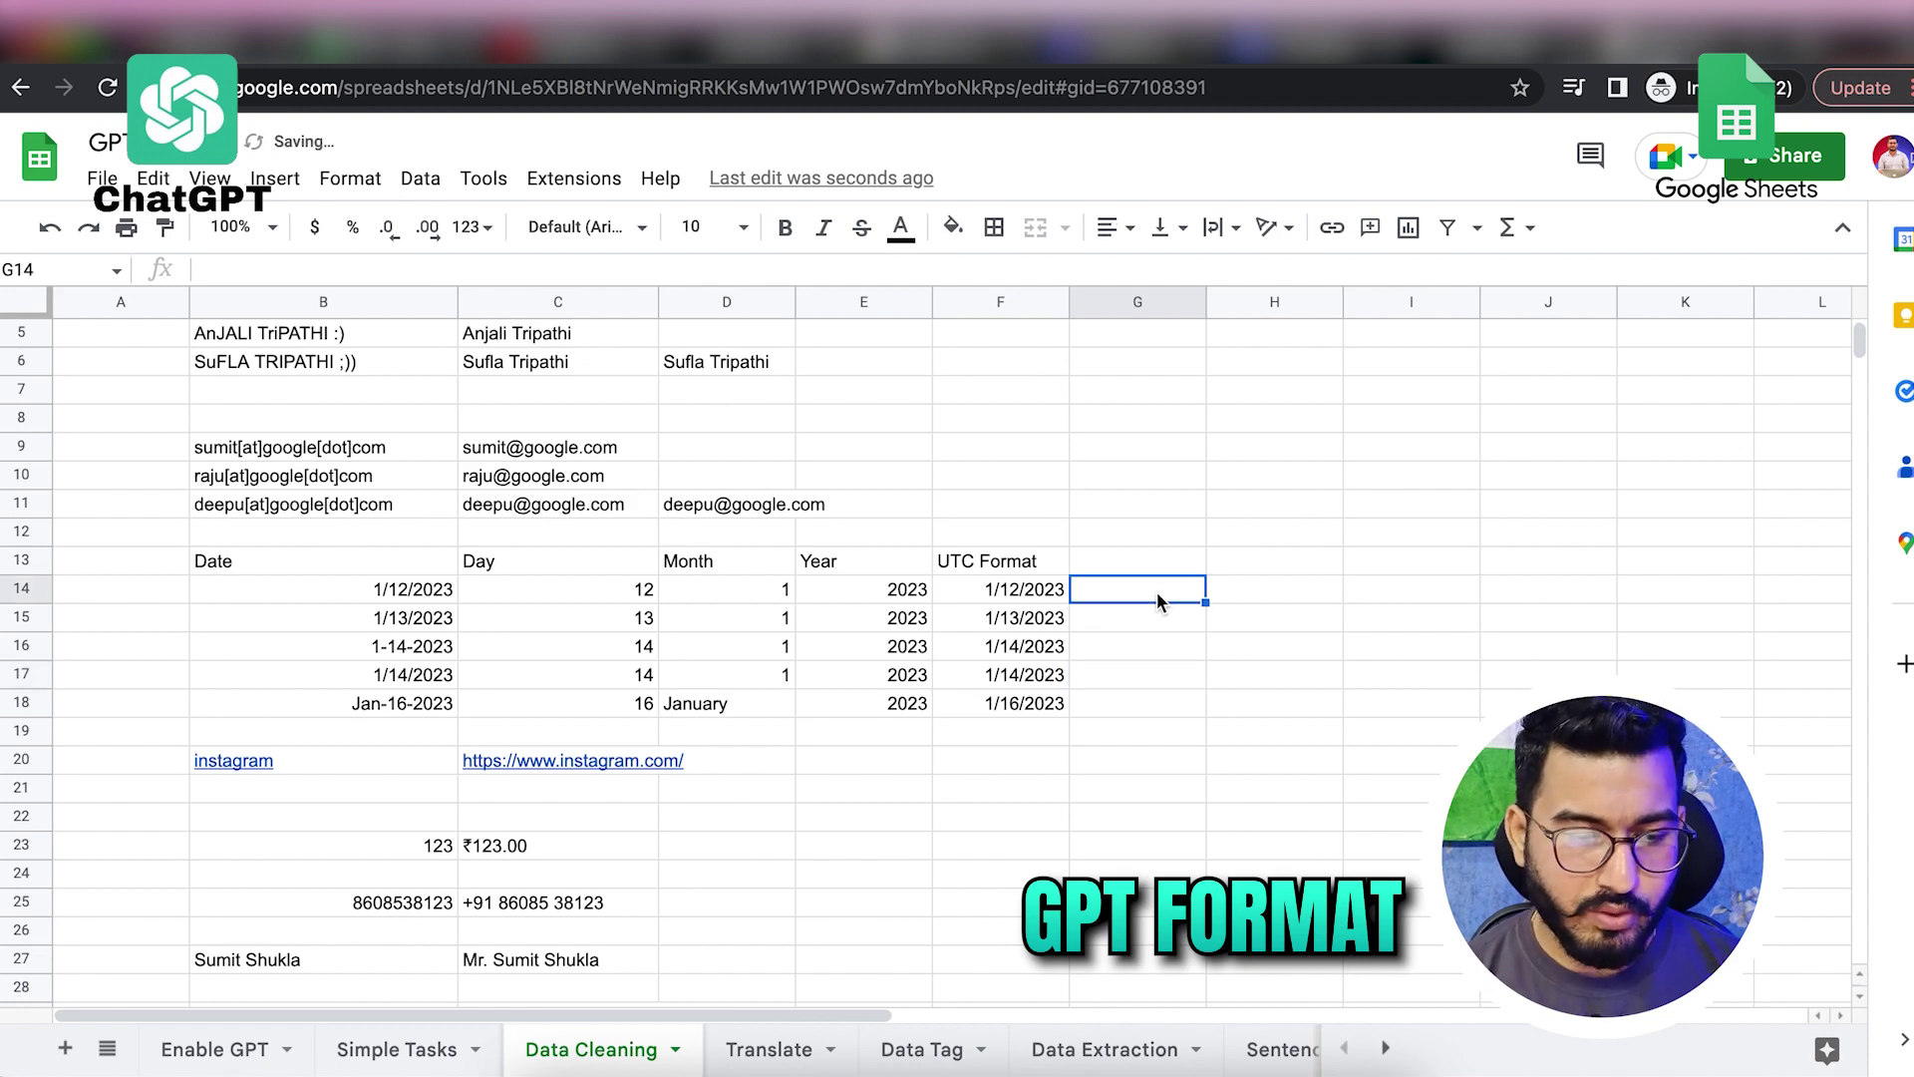
{"action": "left_click_drag", "start_coordinate": [421, 582], "coordinate": [416, 702]}
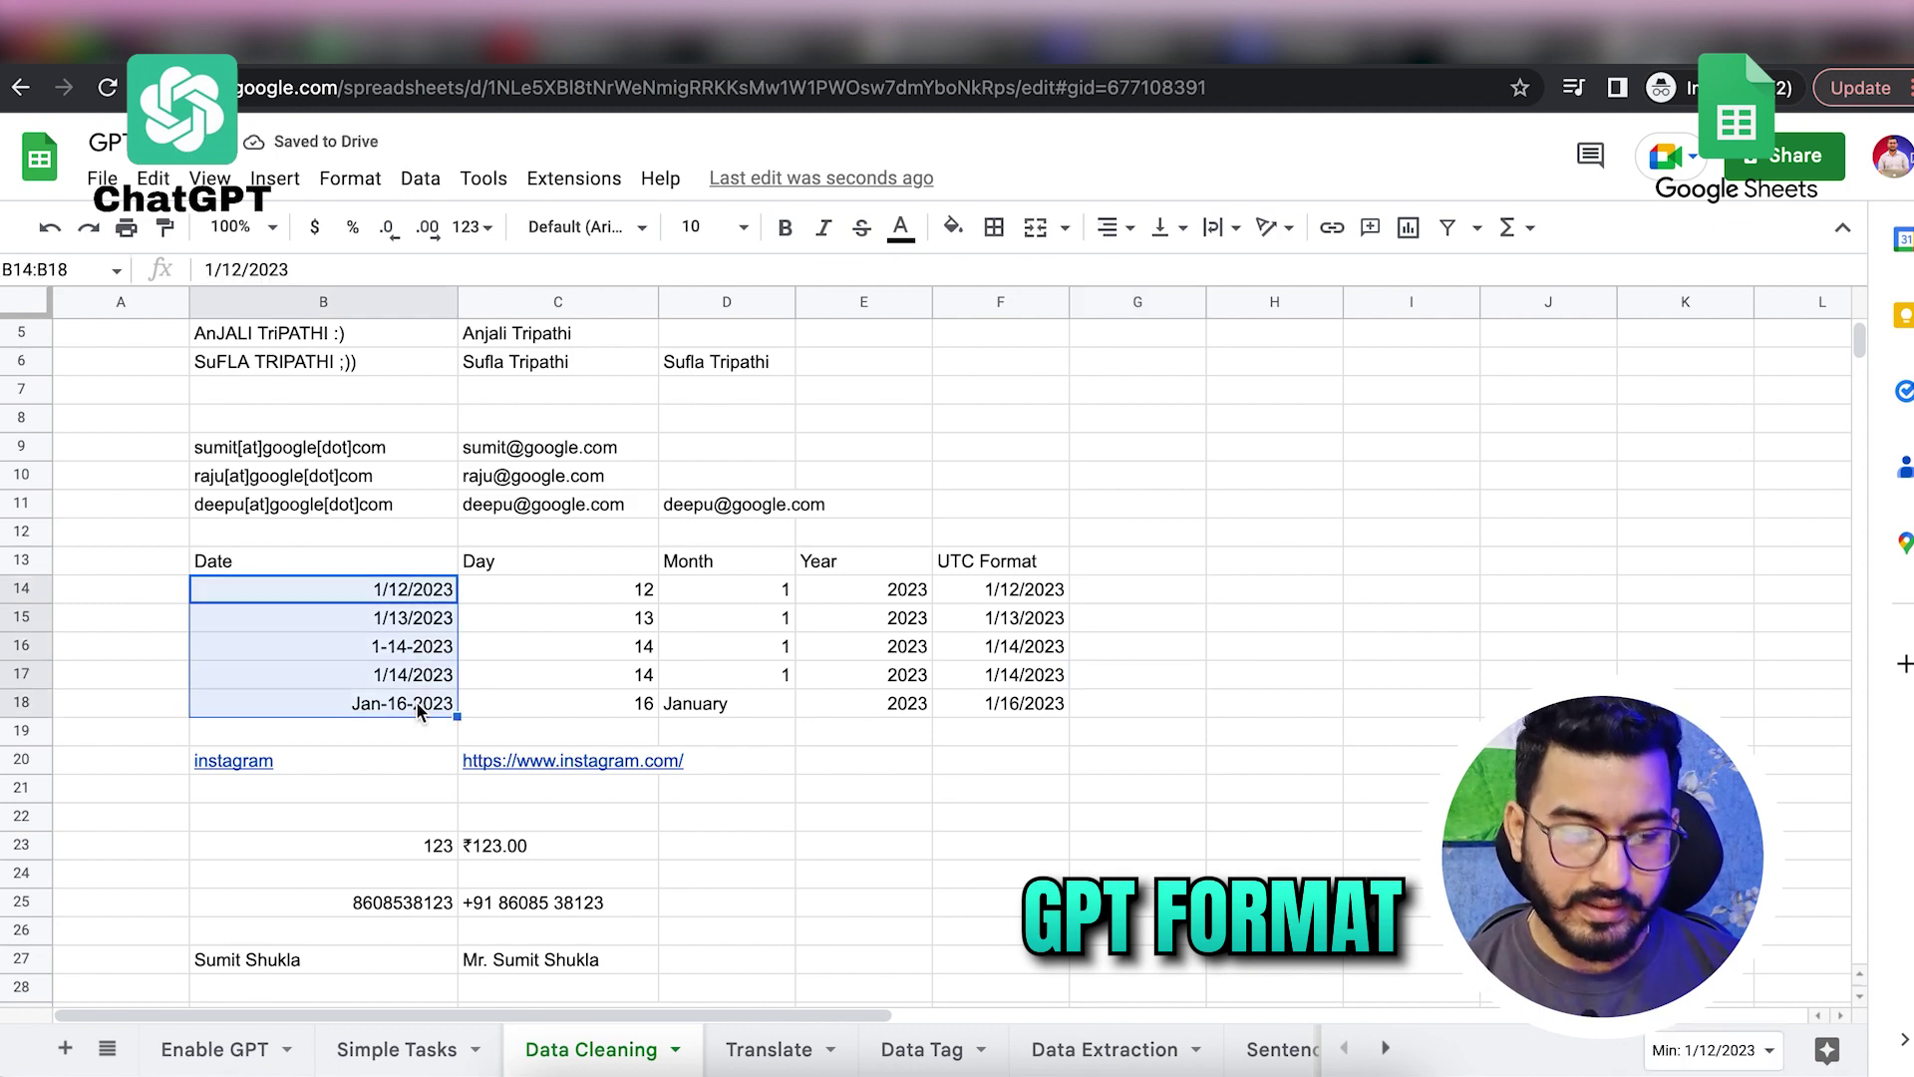
Step: Enter =GPT_FORMAT(B14,"utc") in G14 to convert the first date to UTC
{"action": "left_click", "coordinate": [1161, 586]}
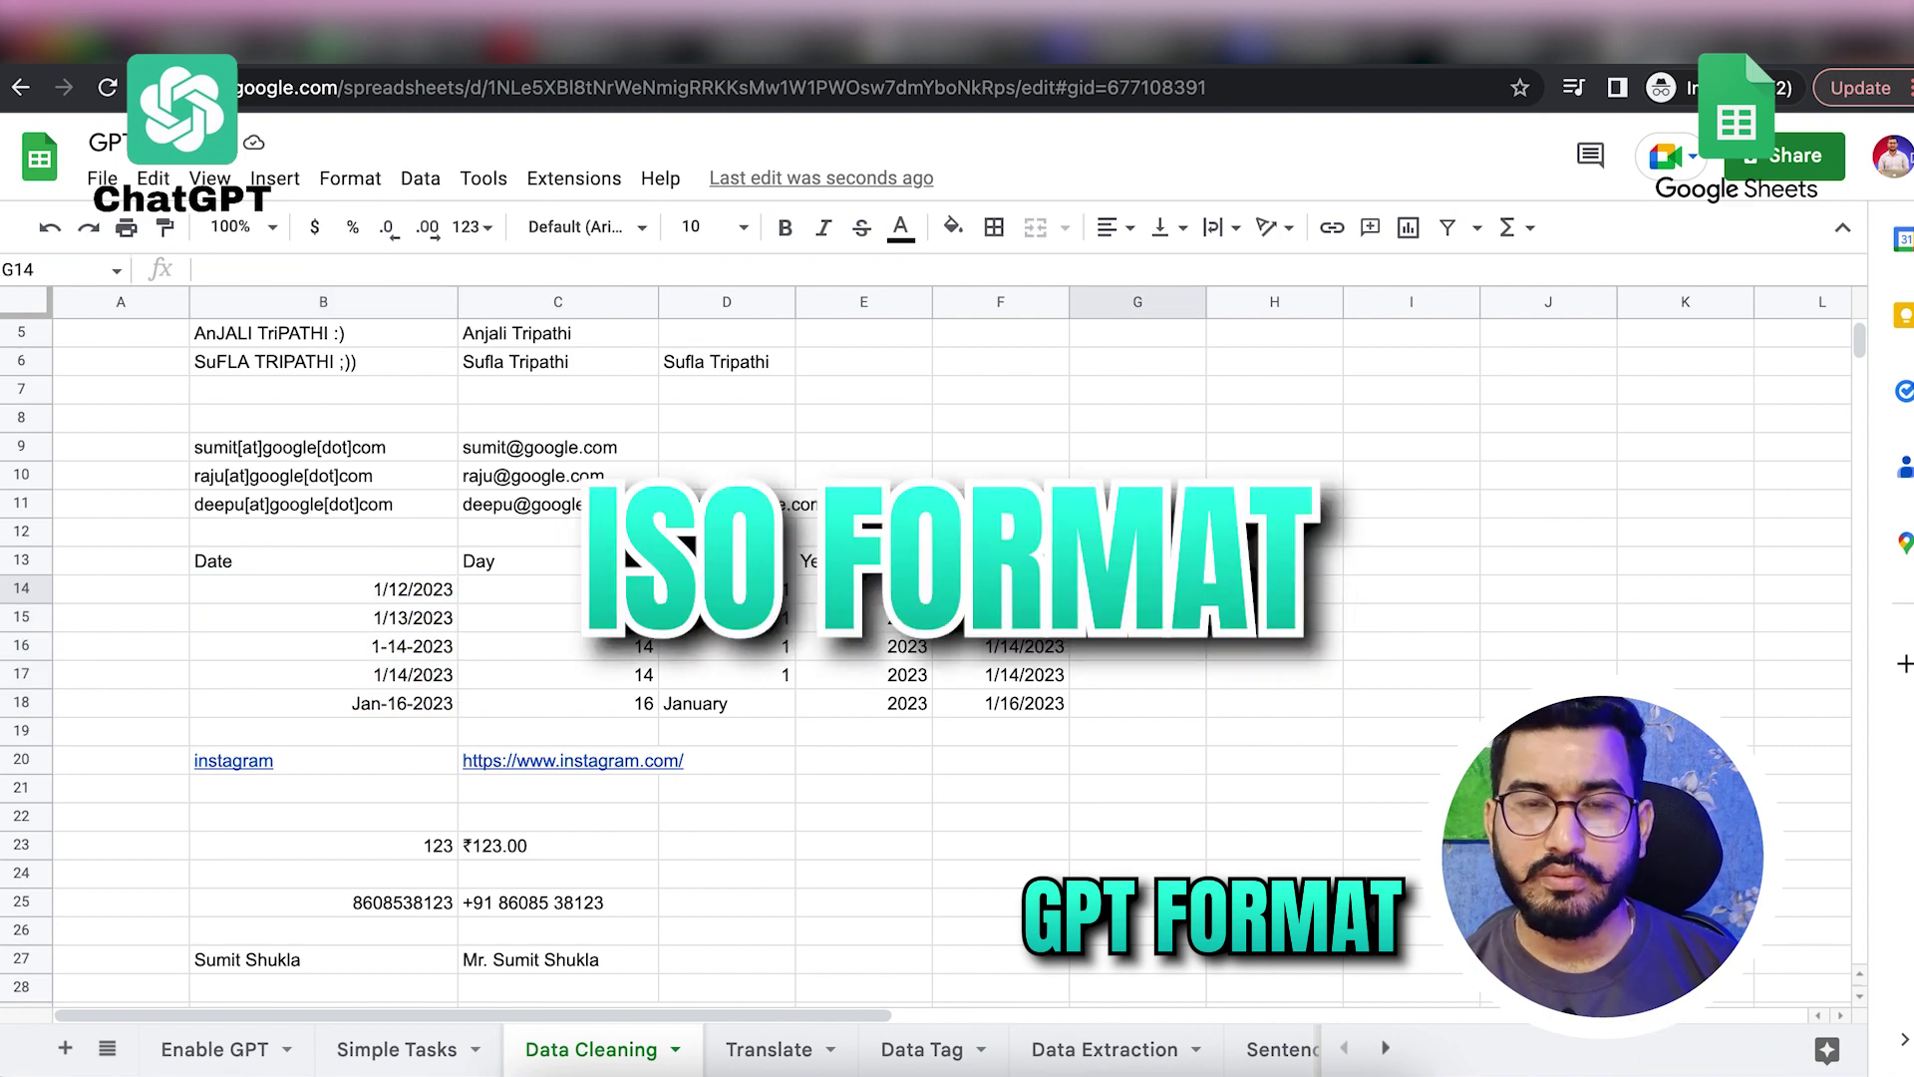
{"action": "type", "text": "="}
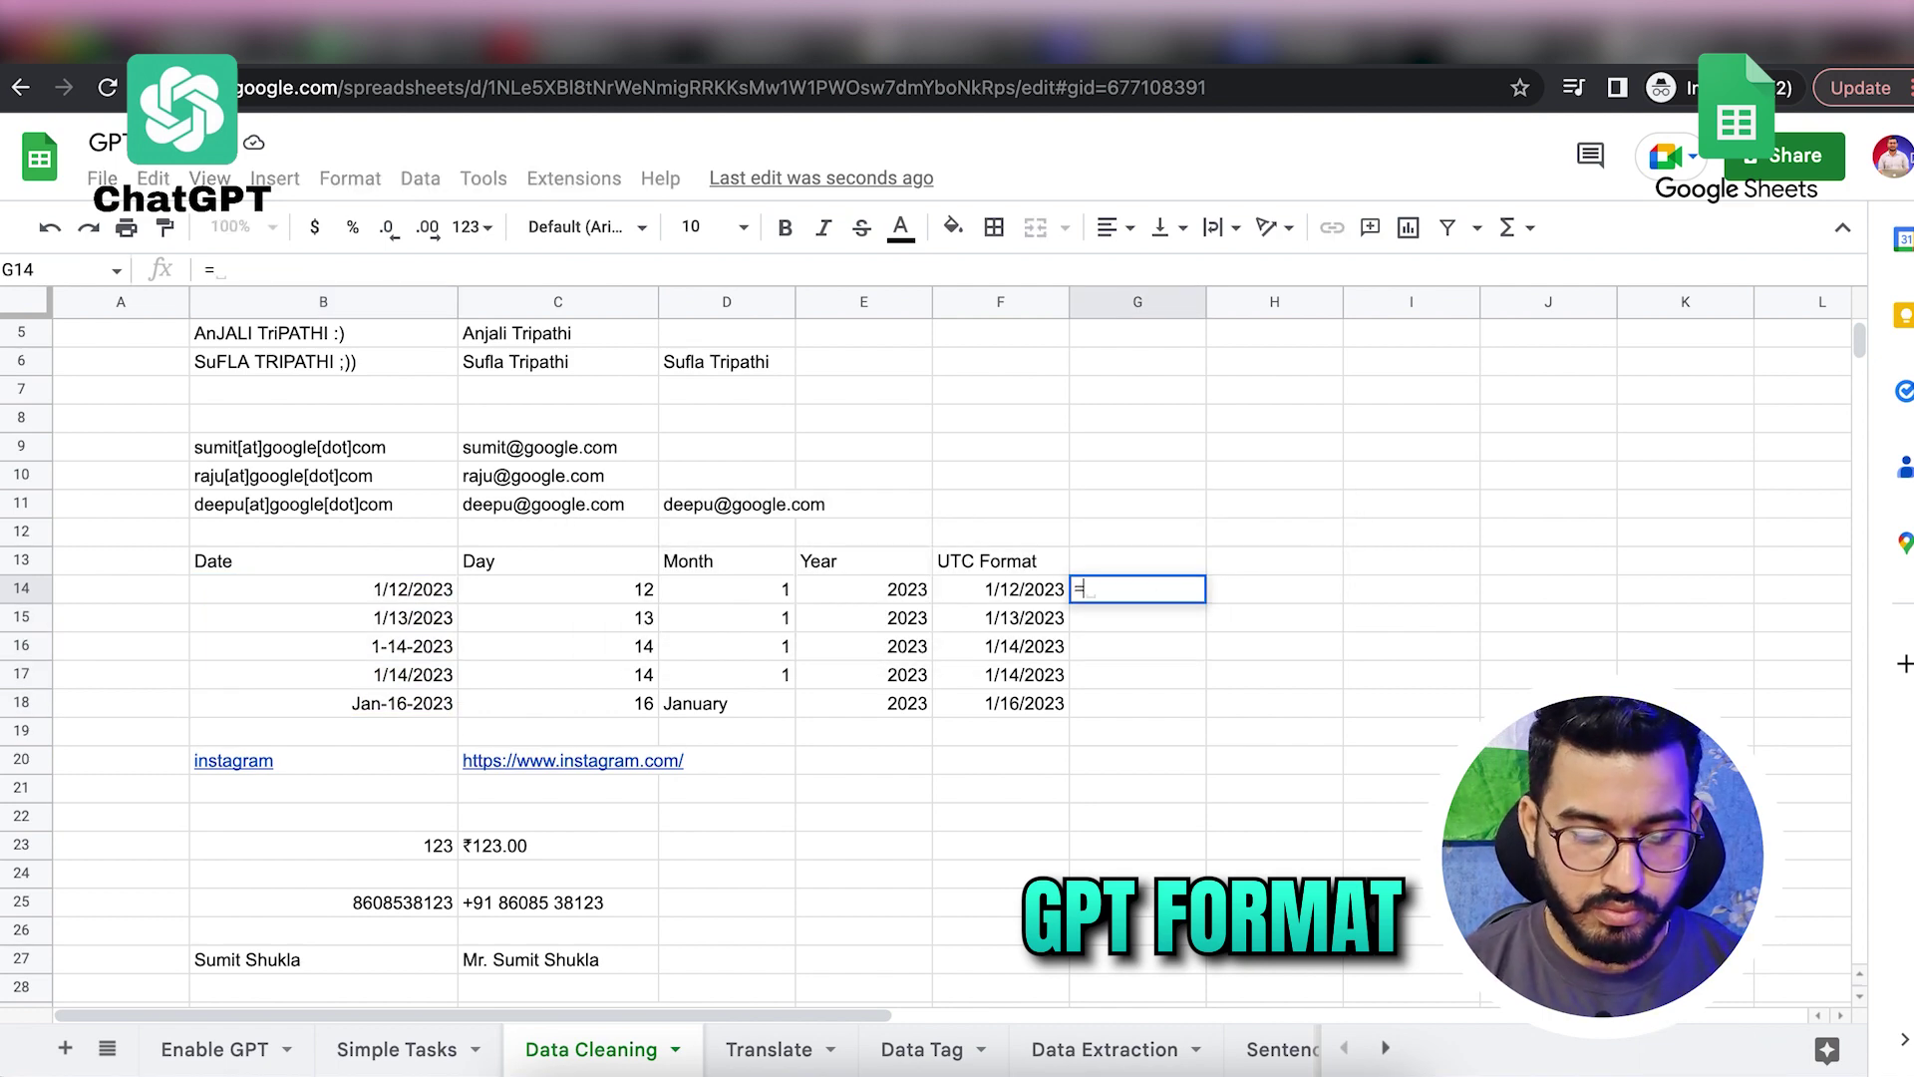
{"action": "type", "text": "gpt_fr"}
{"action": "key", "text": "BackSpace"}
{"action": "key", "text": "Down"}
{"action": "key", "text": "Tab"}
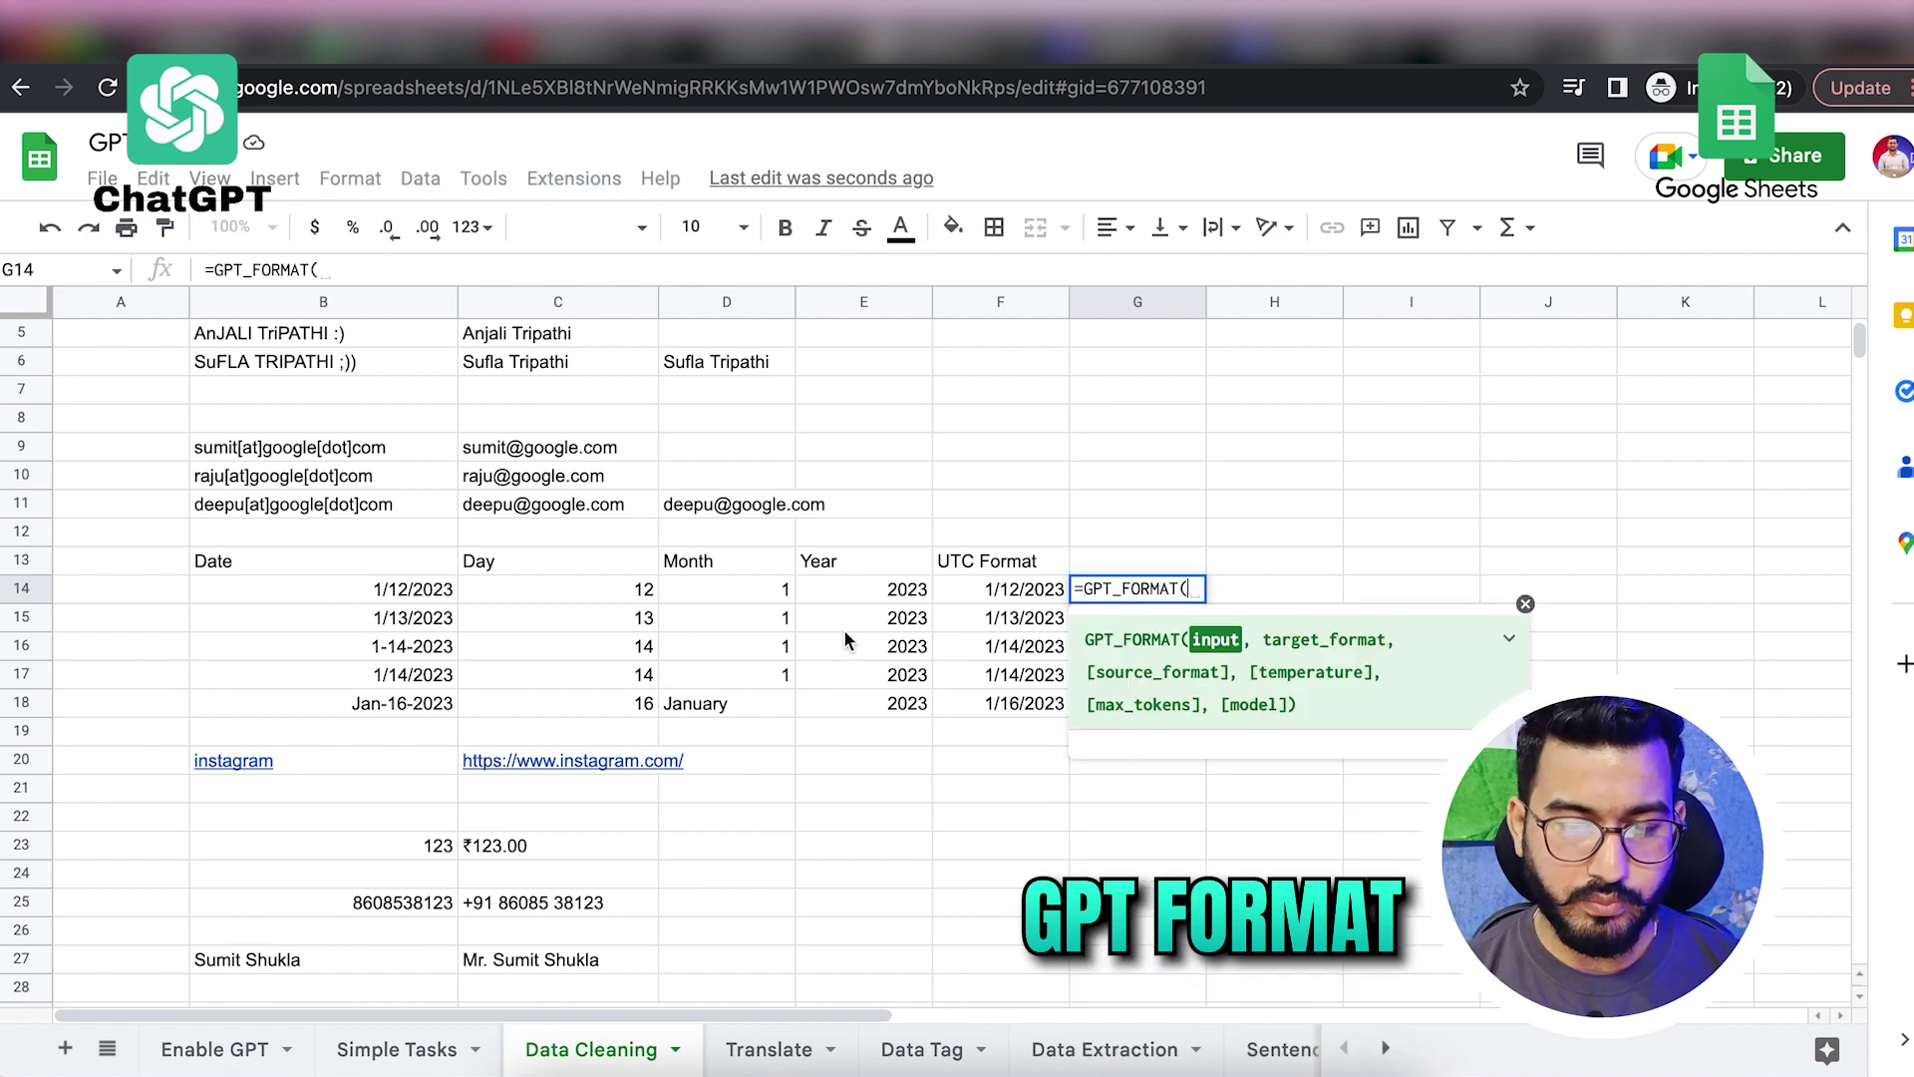
{"action": "left_click", "coordinate": [419, 597]}
{"action": "type", "text": ","}
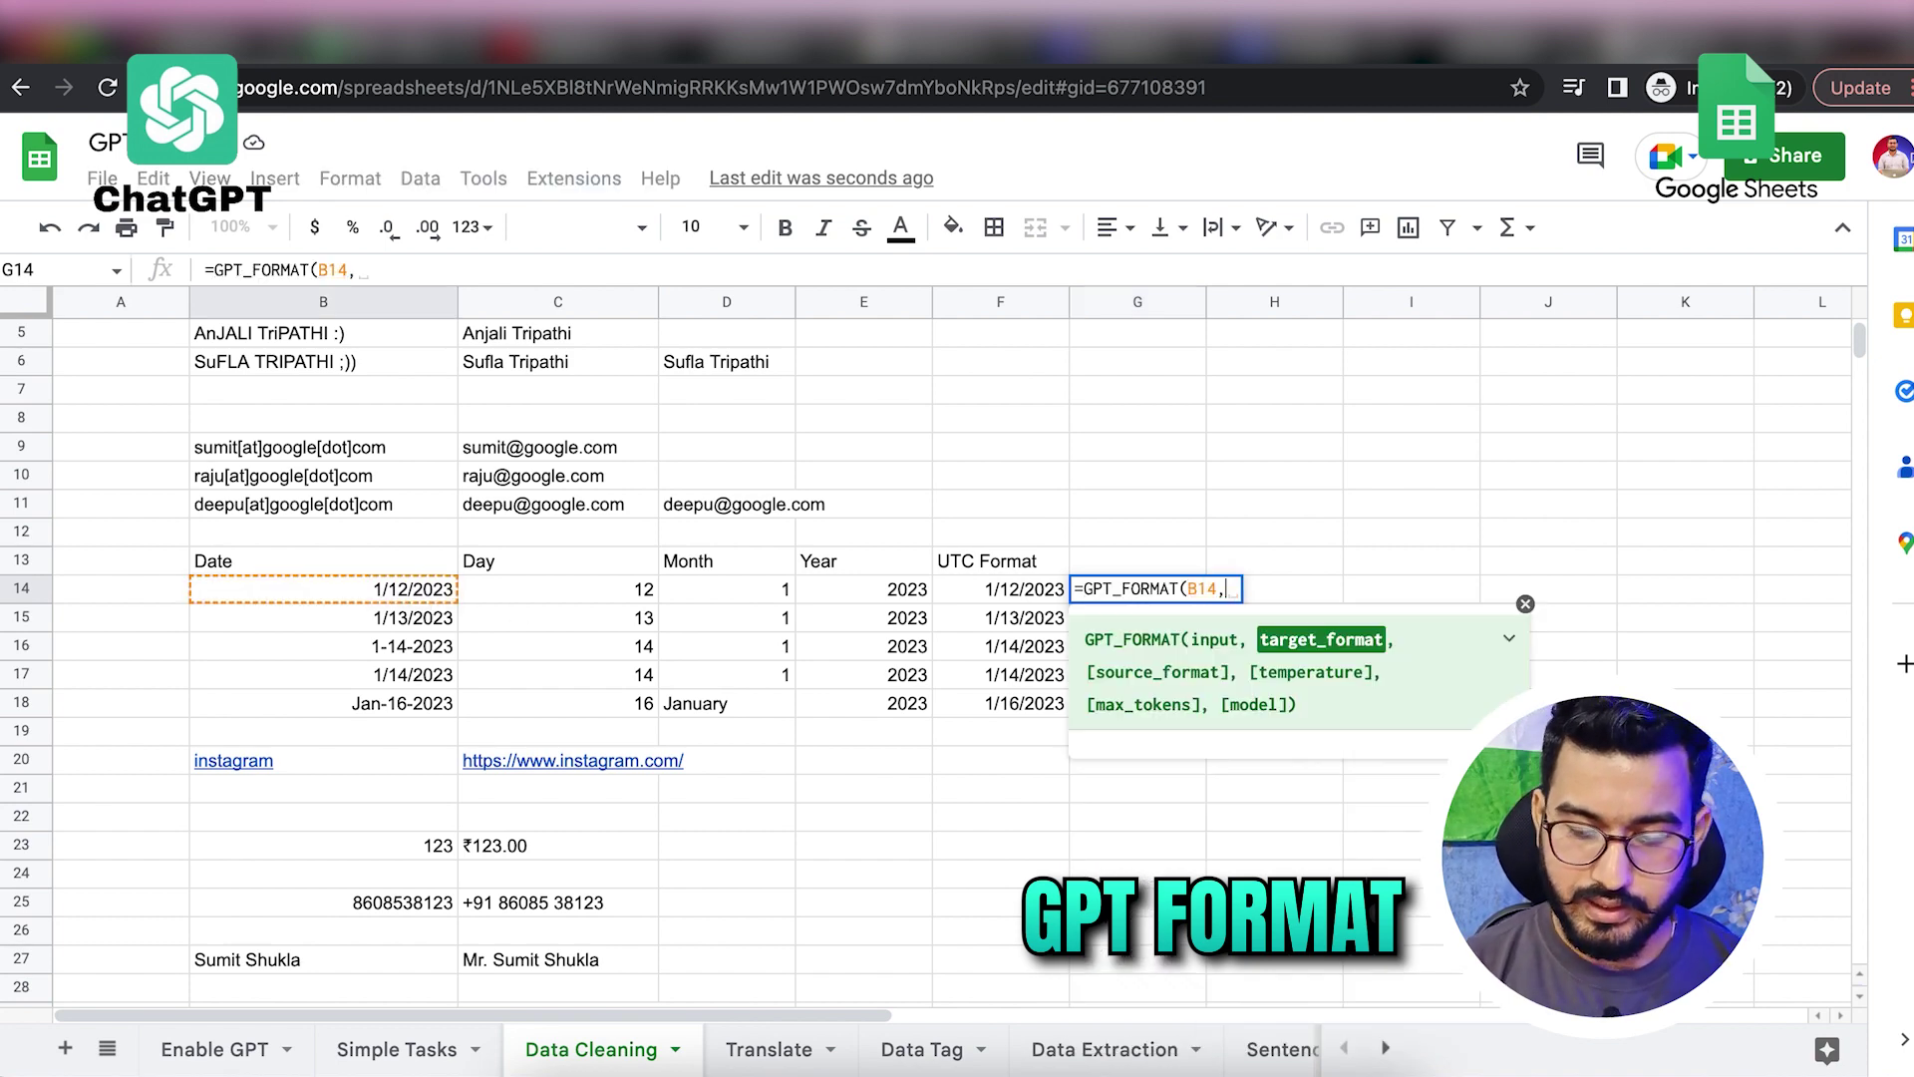
{"action": "type", "text": "\"iso"}
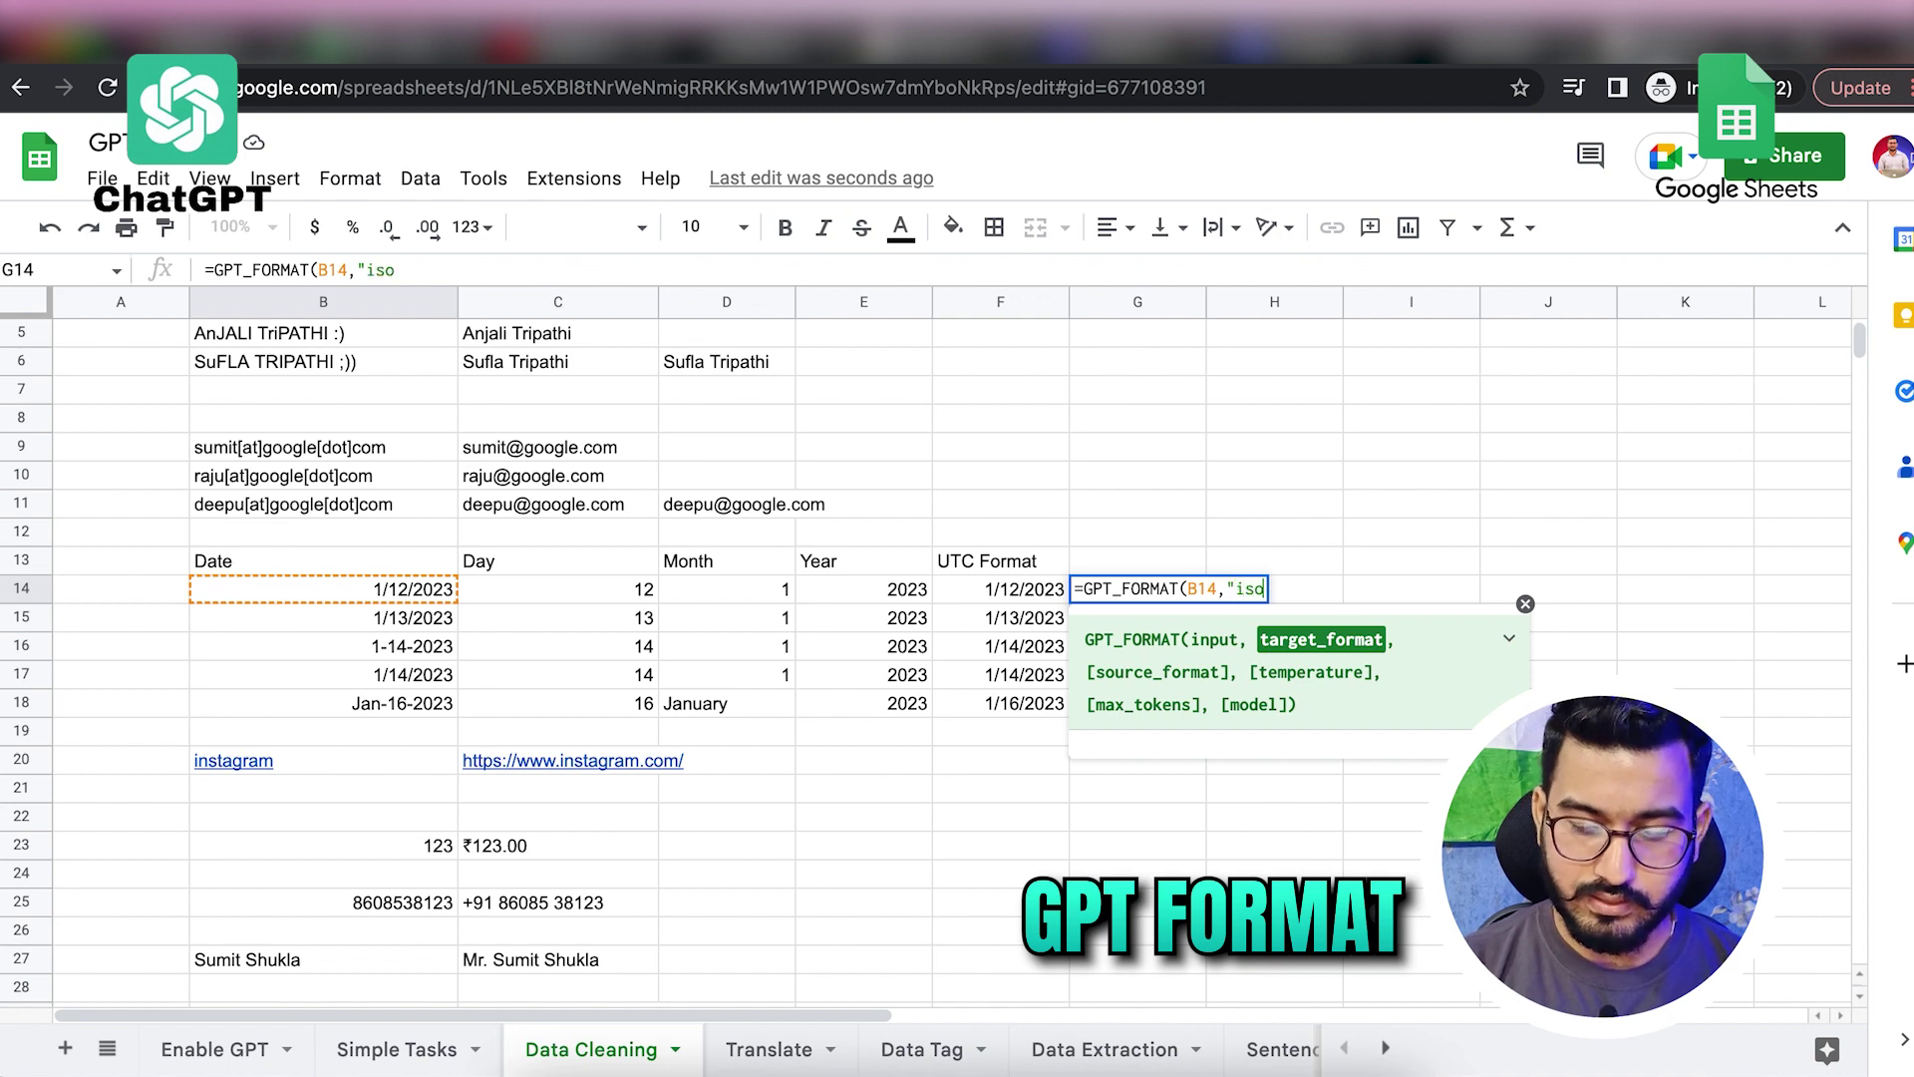
{"action": "key", "text": "BackSpace"}
{"action": "key", "text": "BackSpace"}
{"action": "key", "text": "BackSpace"}
{"action": "type", "text": "ut"}
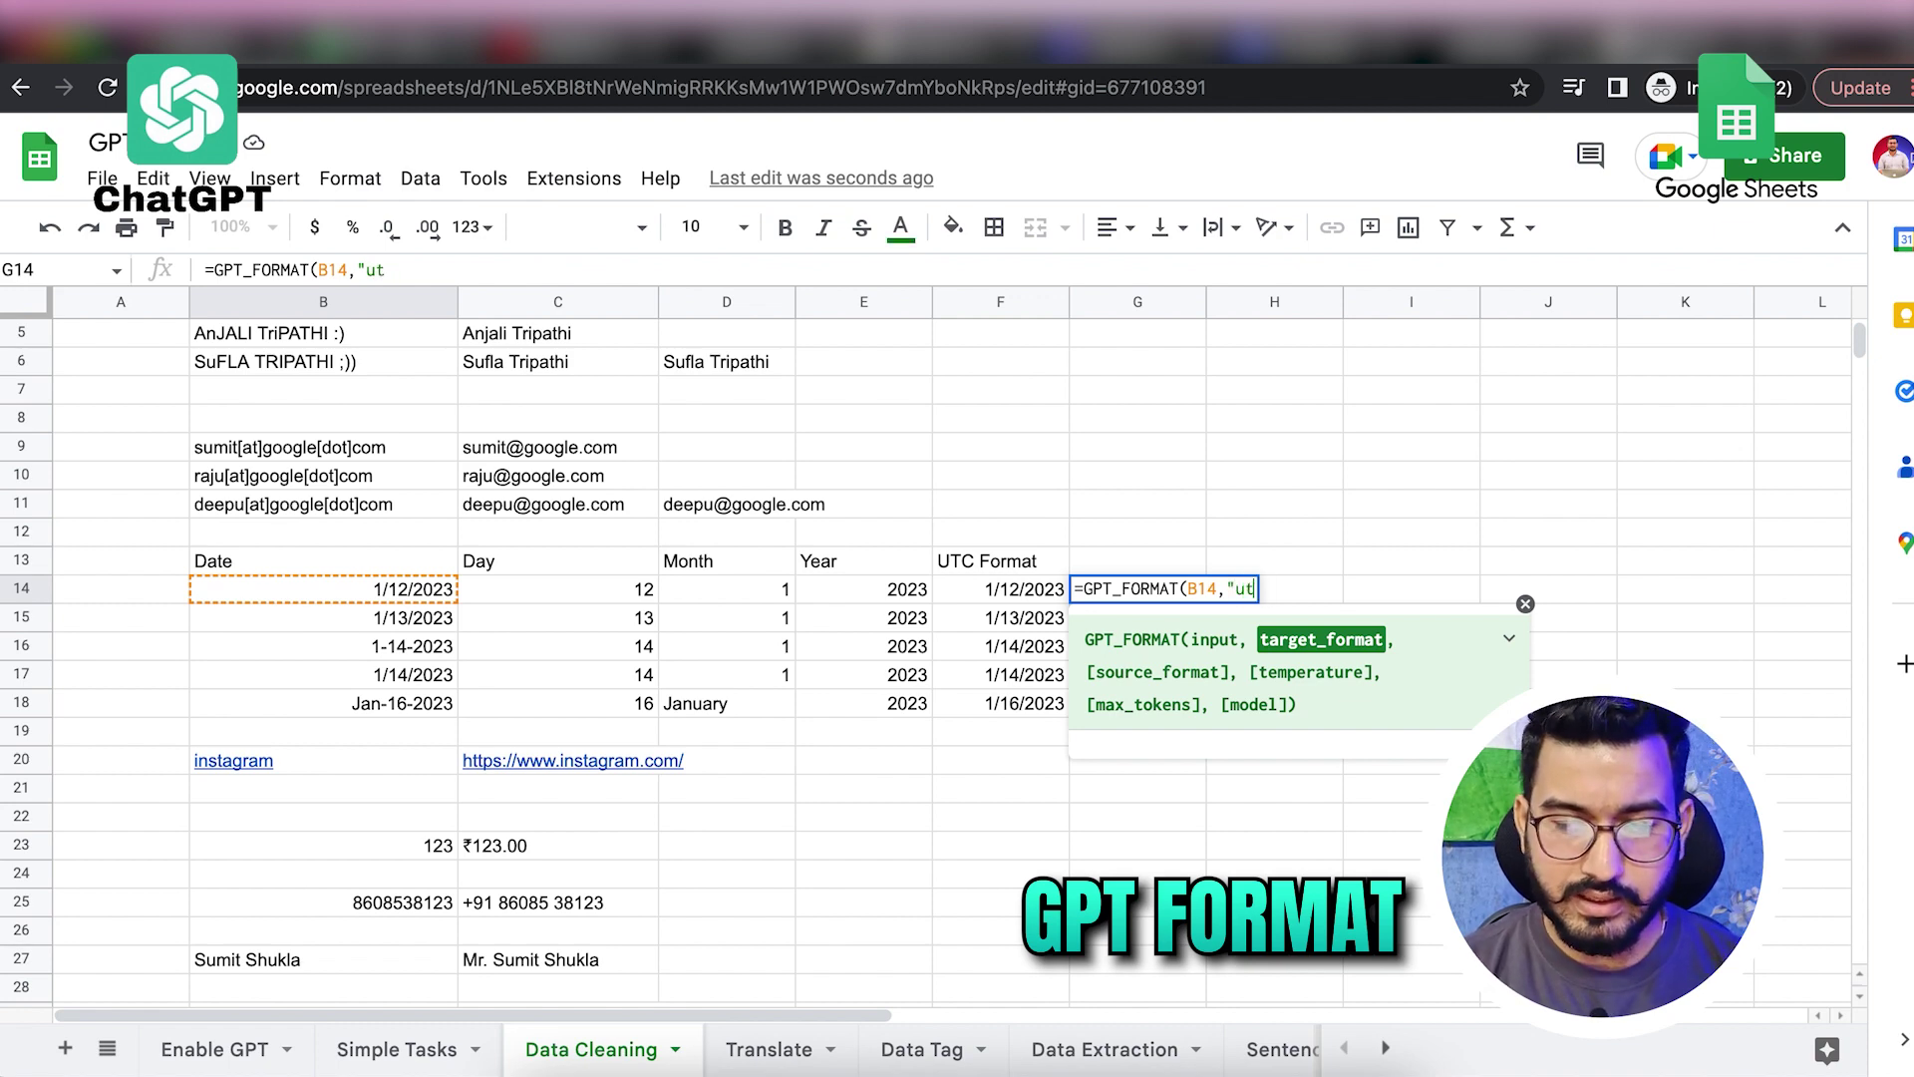
{"action": "type", "text": "c\")"}
{"action": "key", "text": "Return"}
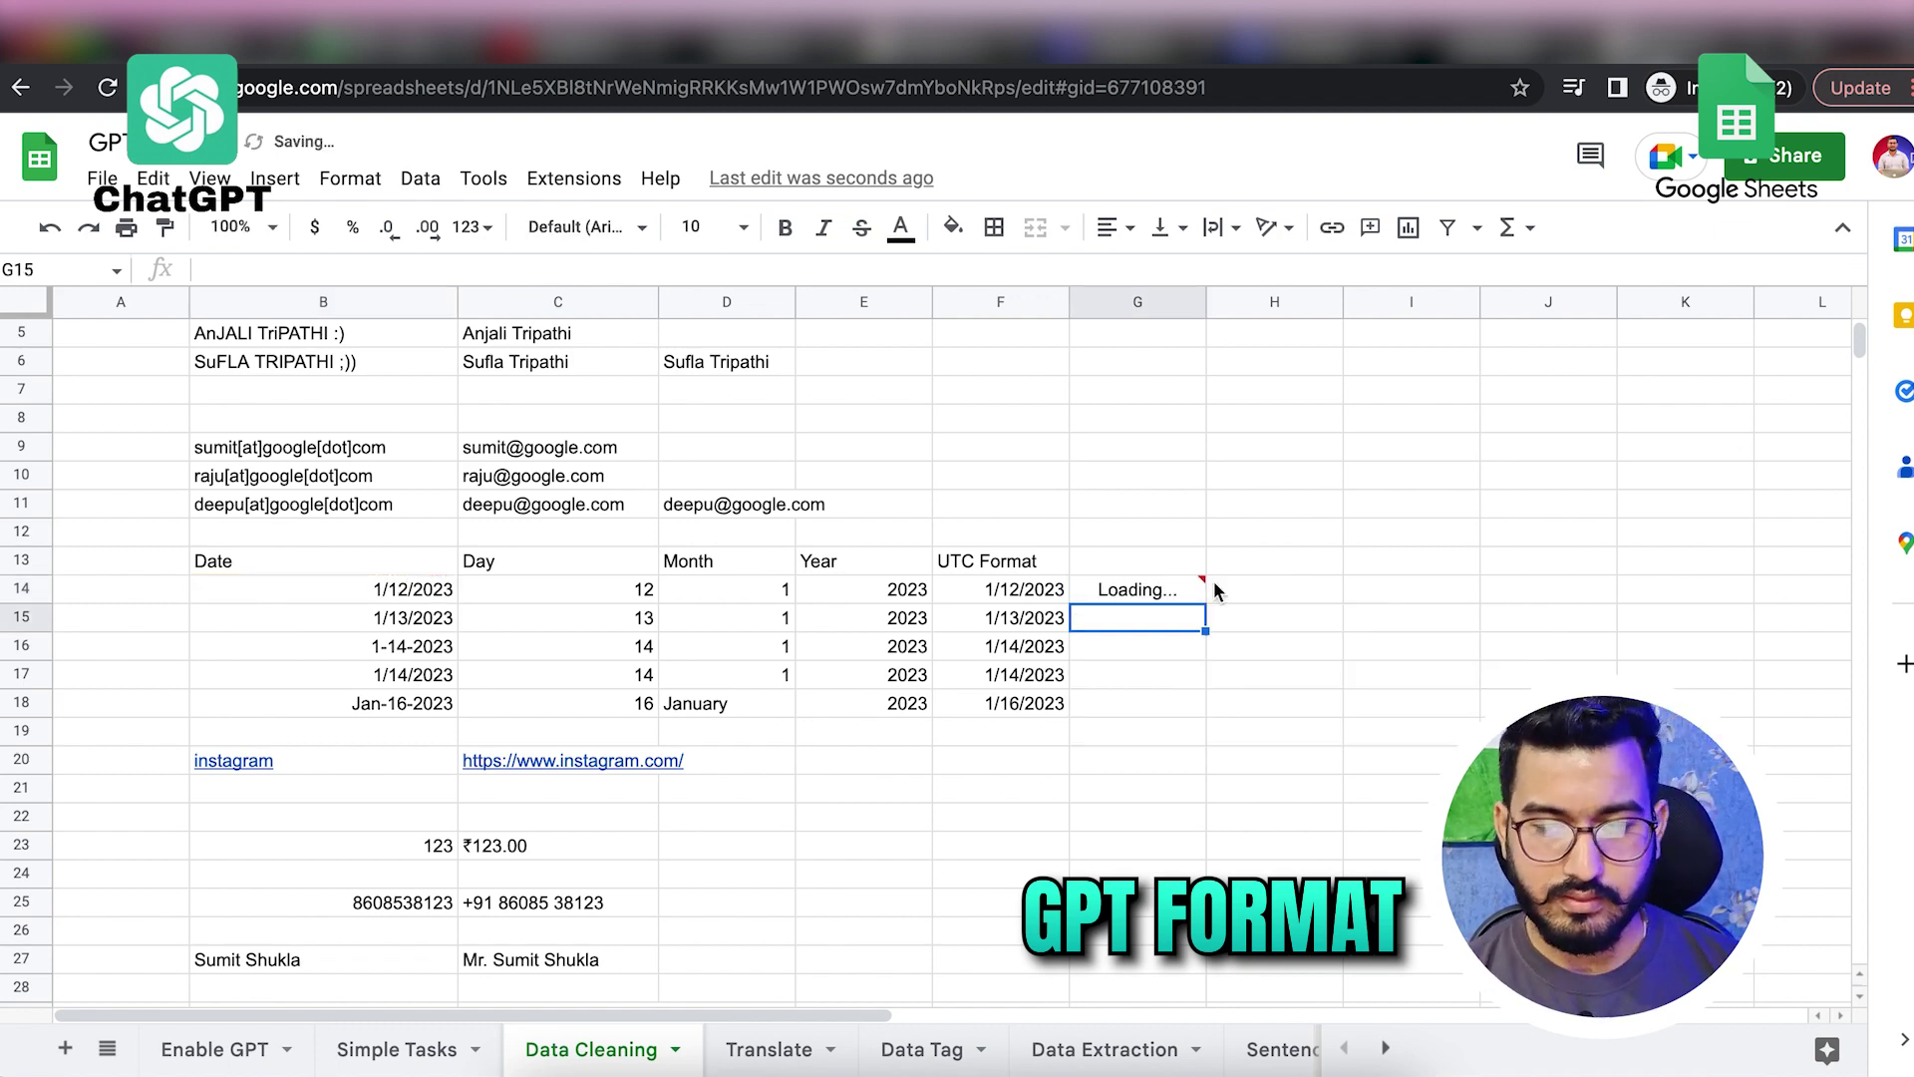
Step: Fill the UTC formula down to G18 and compare G16 and G18 with B16 and B18
{"action": "left_click", "coordinate": [1164, 587]}
{"action": "left_click_drag", "start_coordinate": [1202, 601], "coordinate": [1199, 698]}
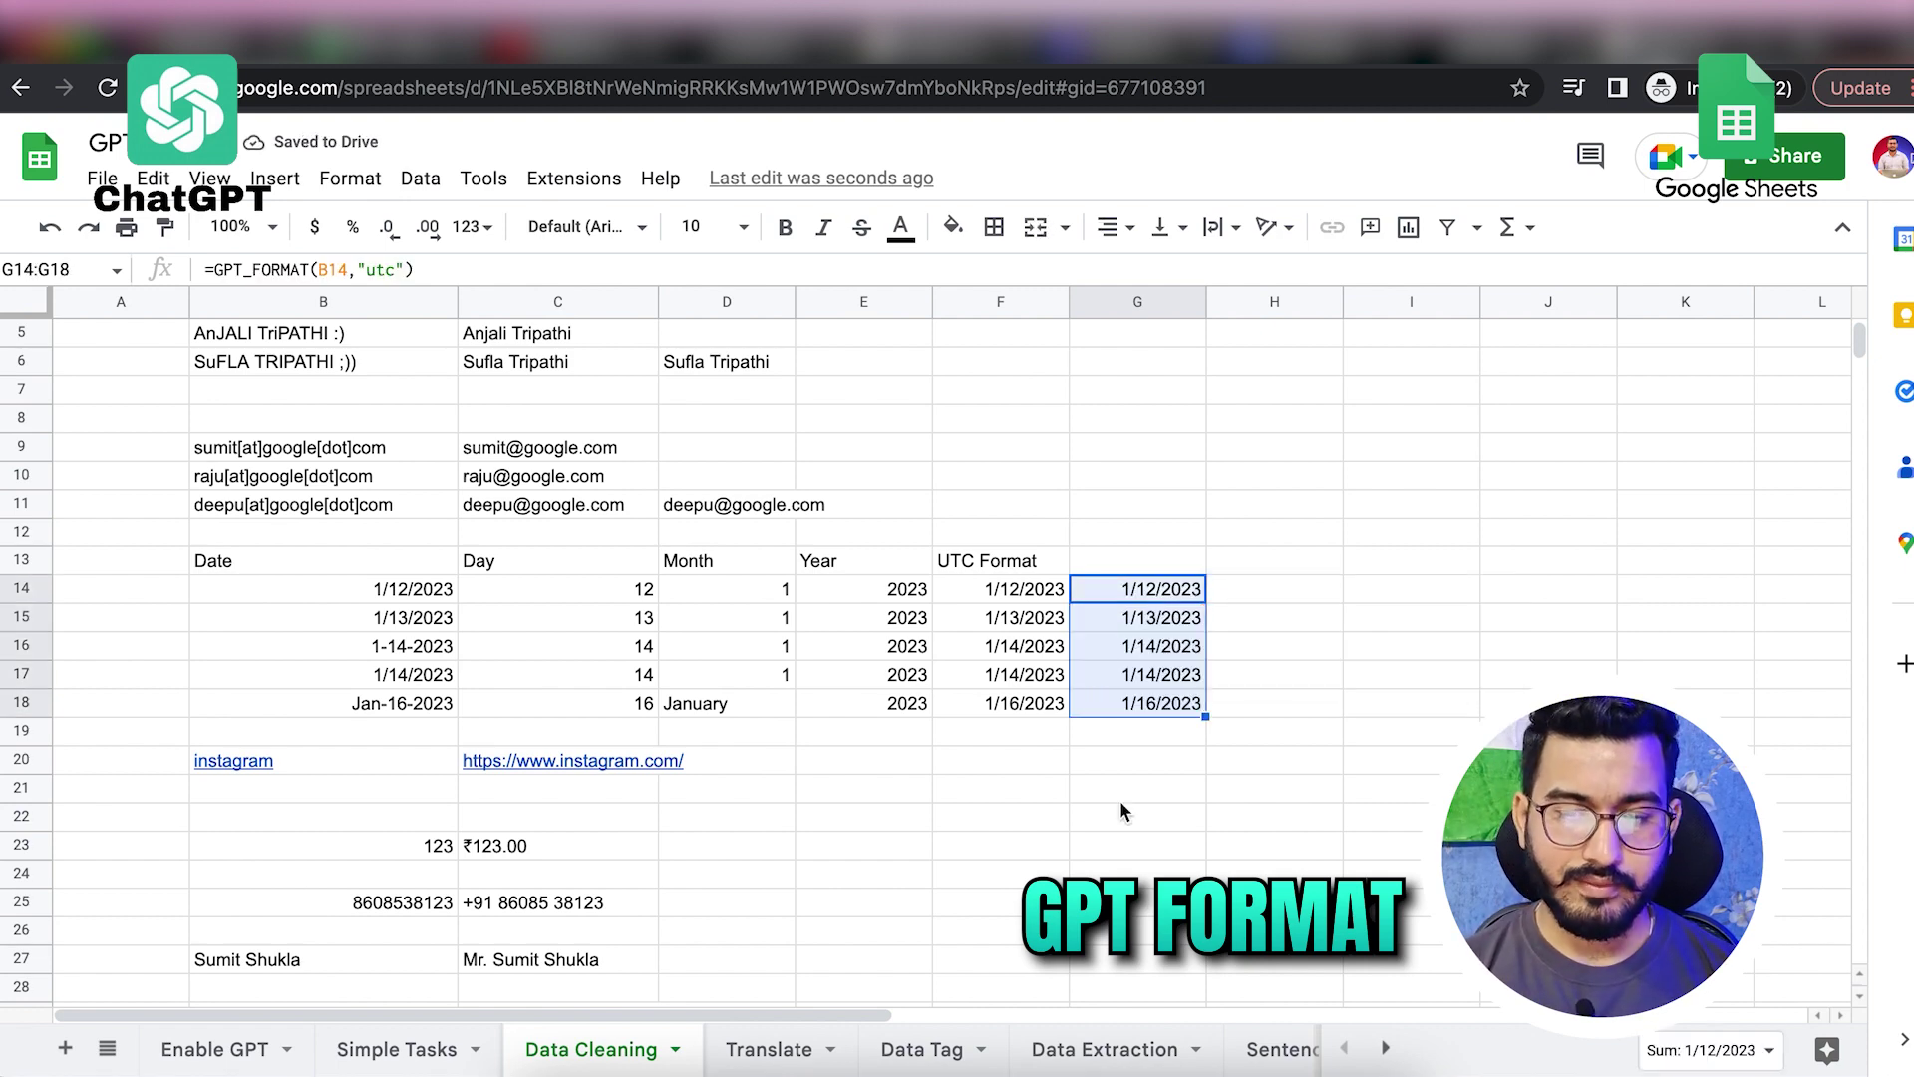
{"action": "left_click", "coordinate": [390, 650]}
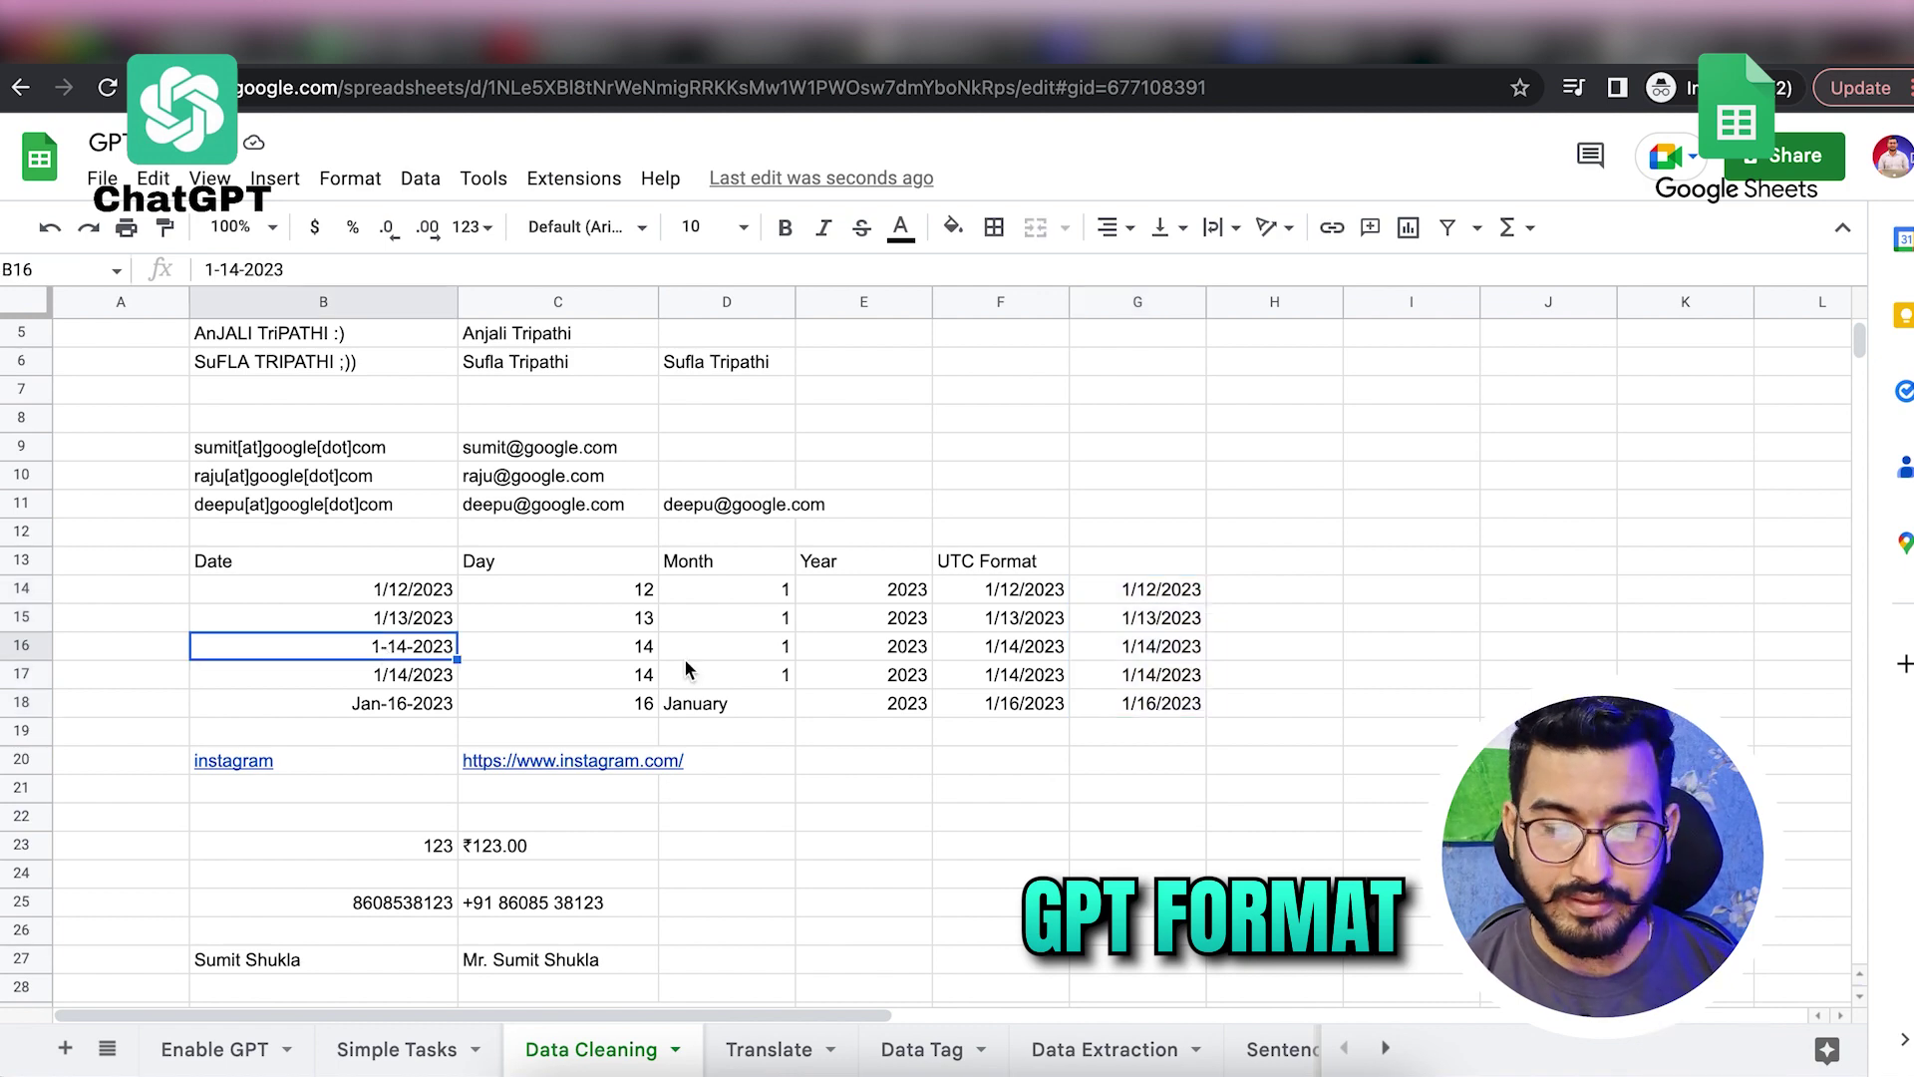
{"action": "left_click", "coordinate": [1128, 656]}
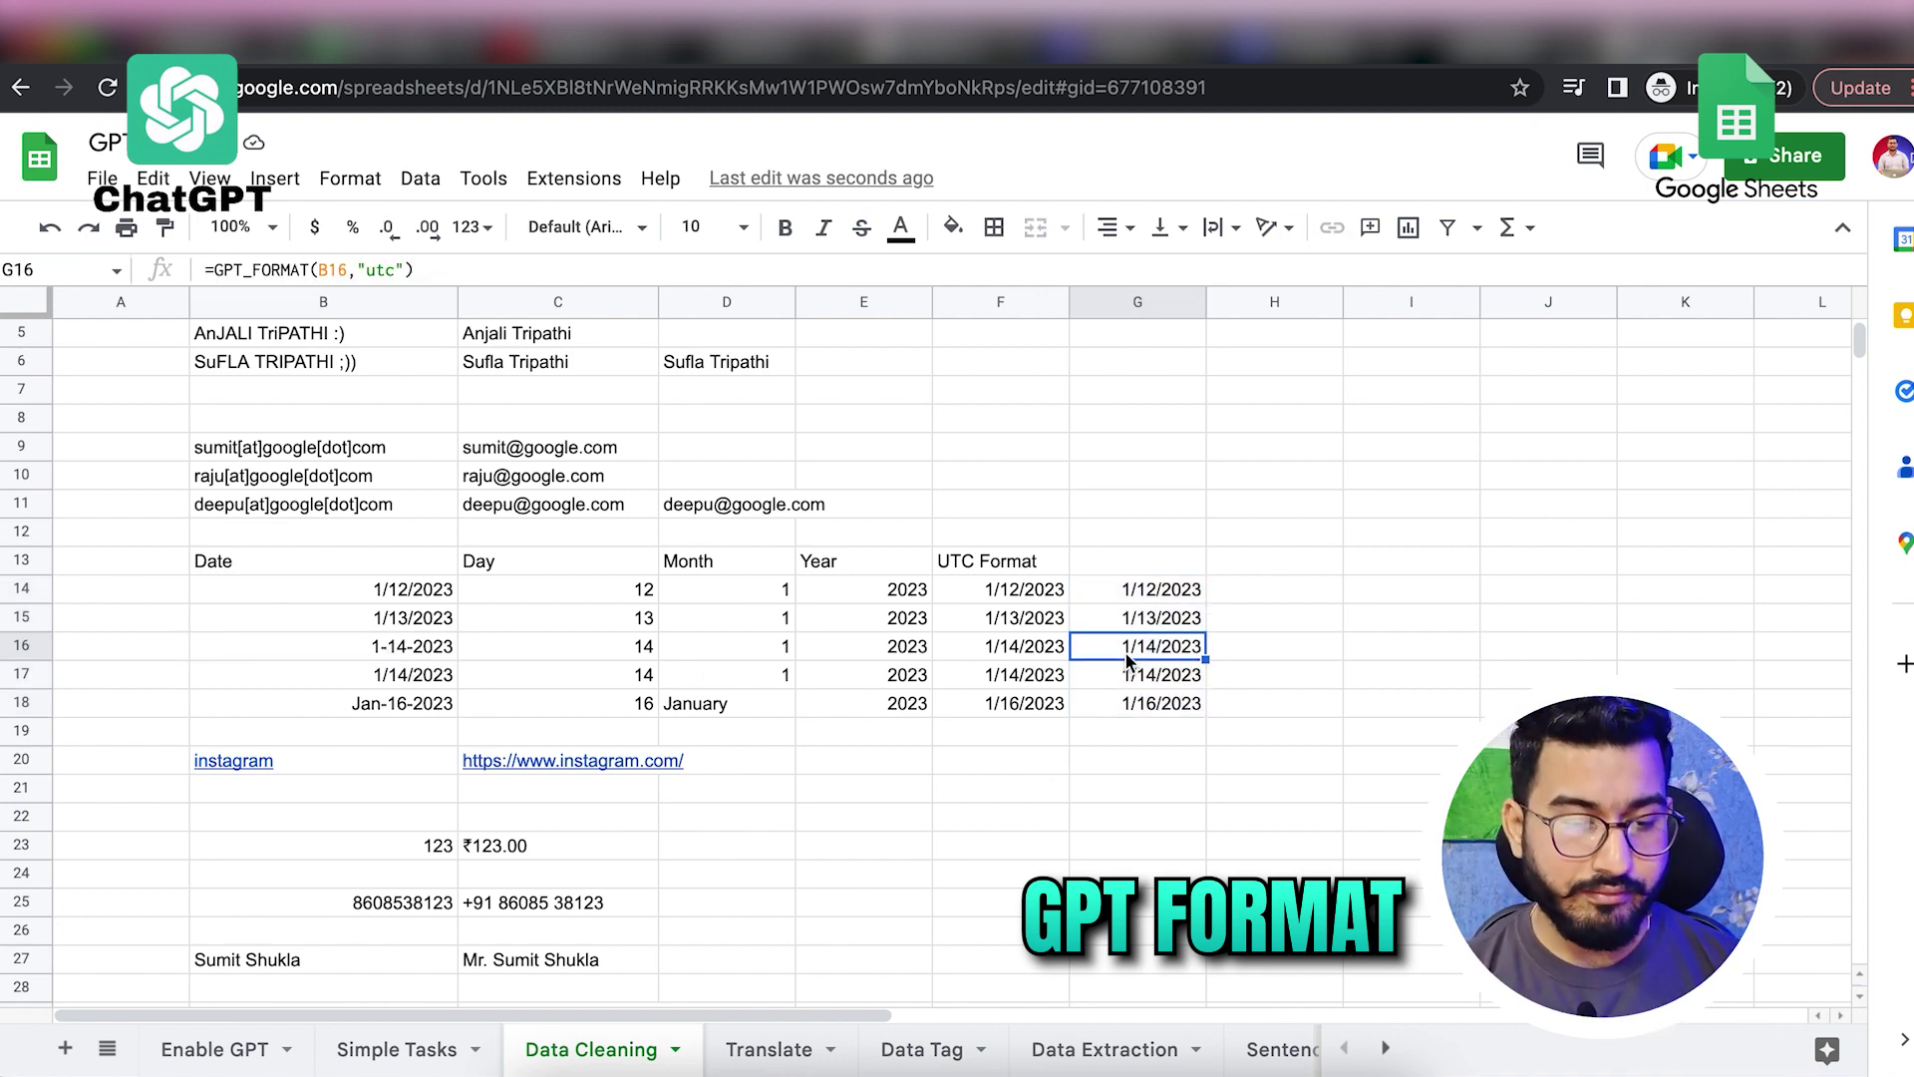
{"action": "left_click", "coordinate": [379, 710]}
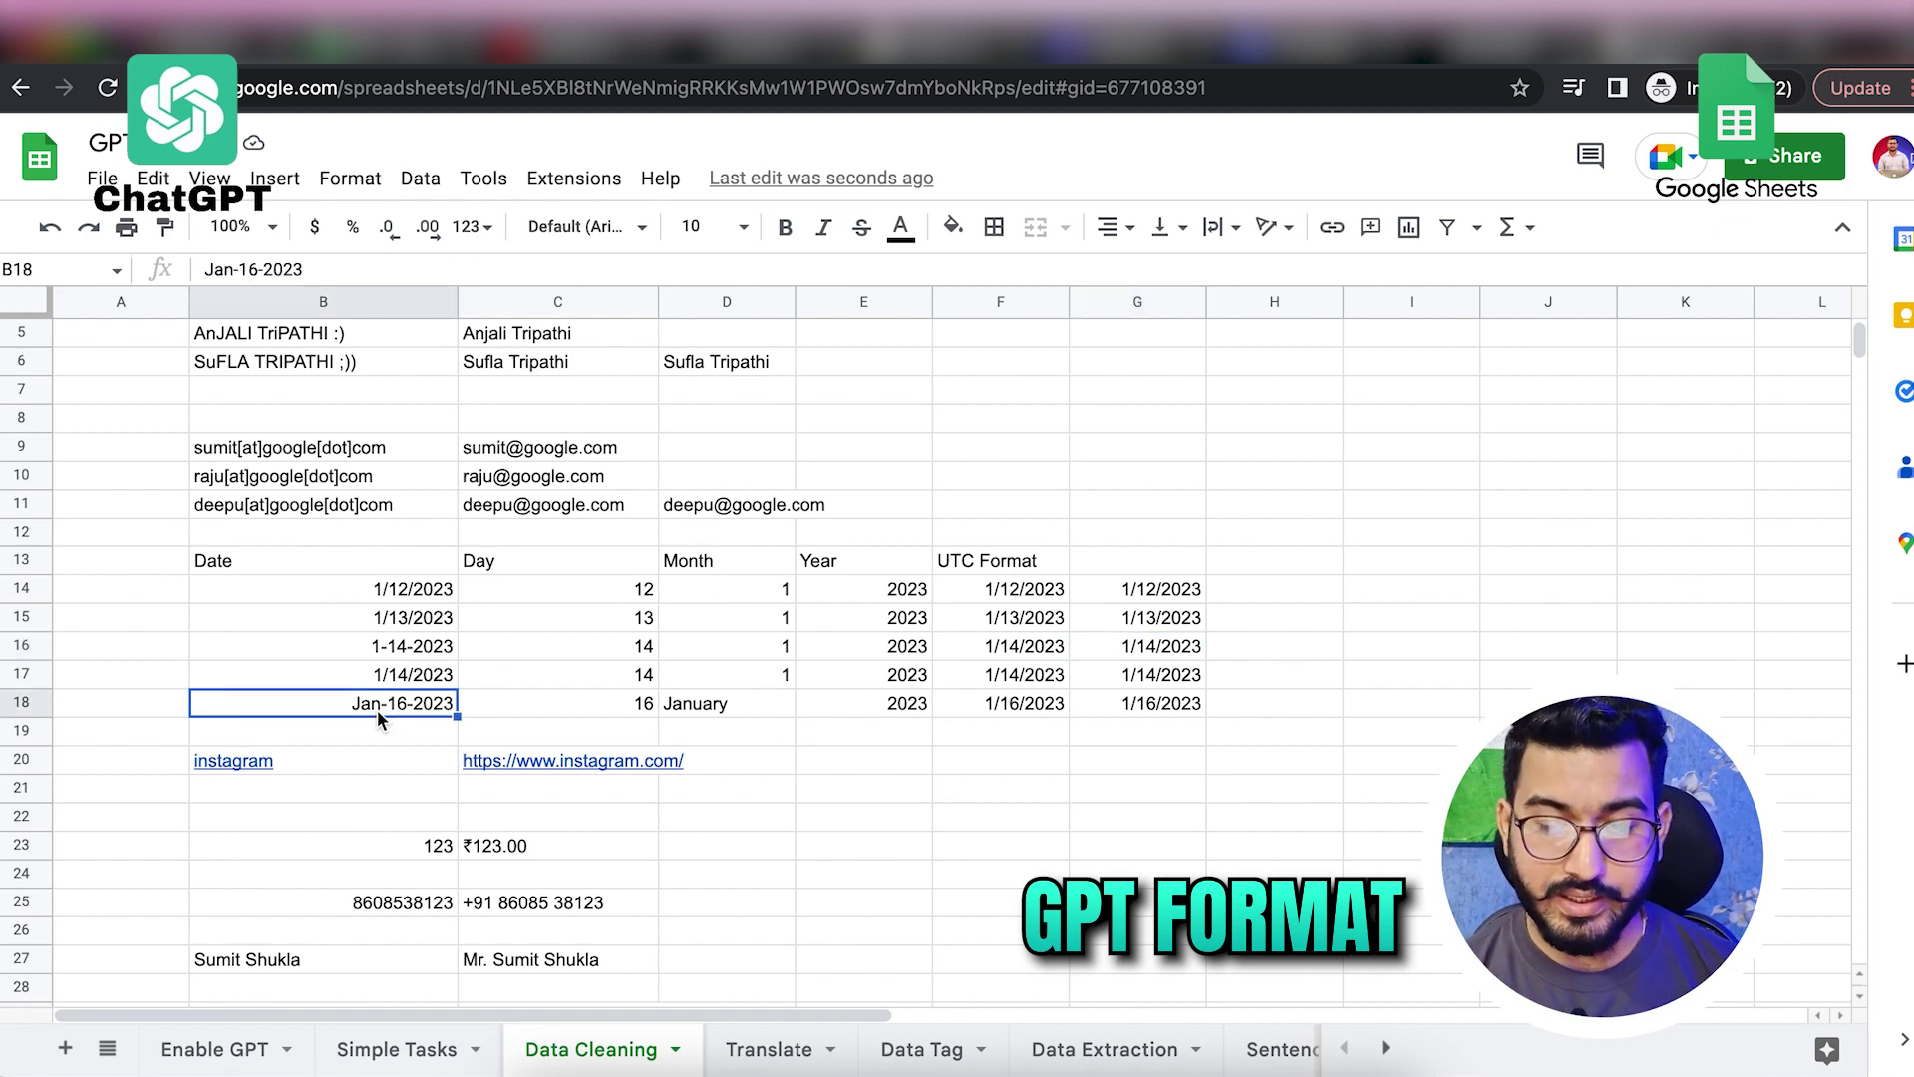
{"action": "left_click", "coordinate": [1172, 707]}
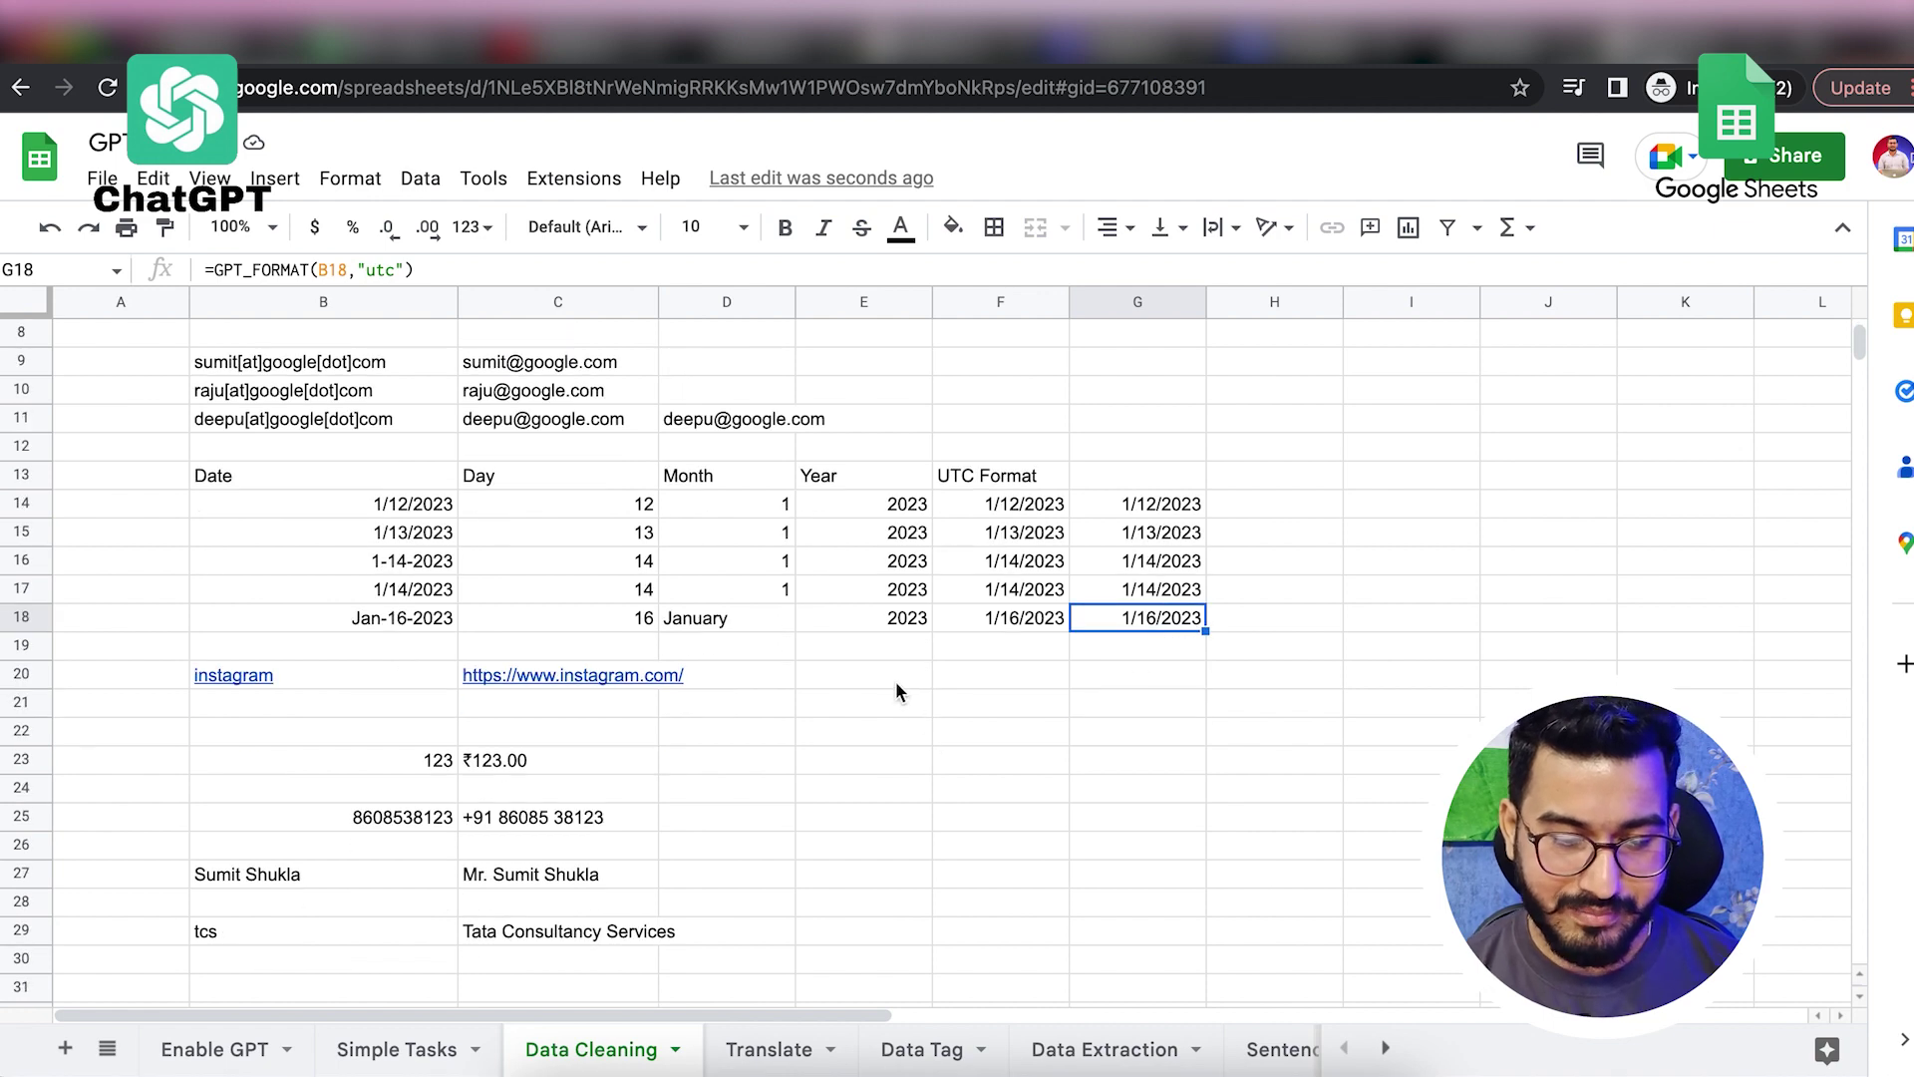
Step: Enter the site name linkedin in E20
{"action": "left_click", "coordinate": [896, 684]}
{"action": "type", "text": "linked"}
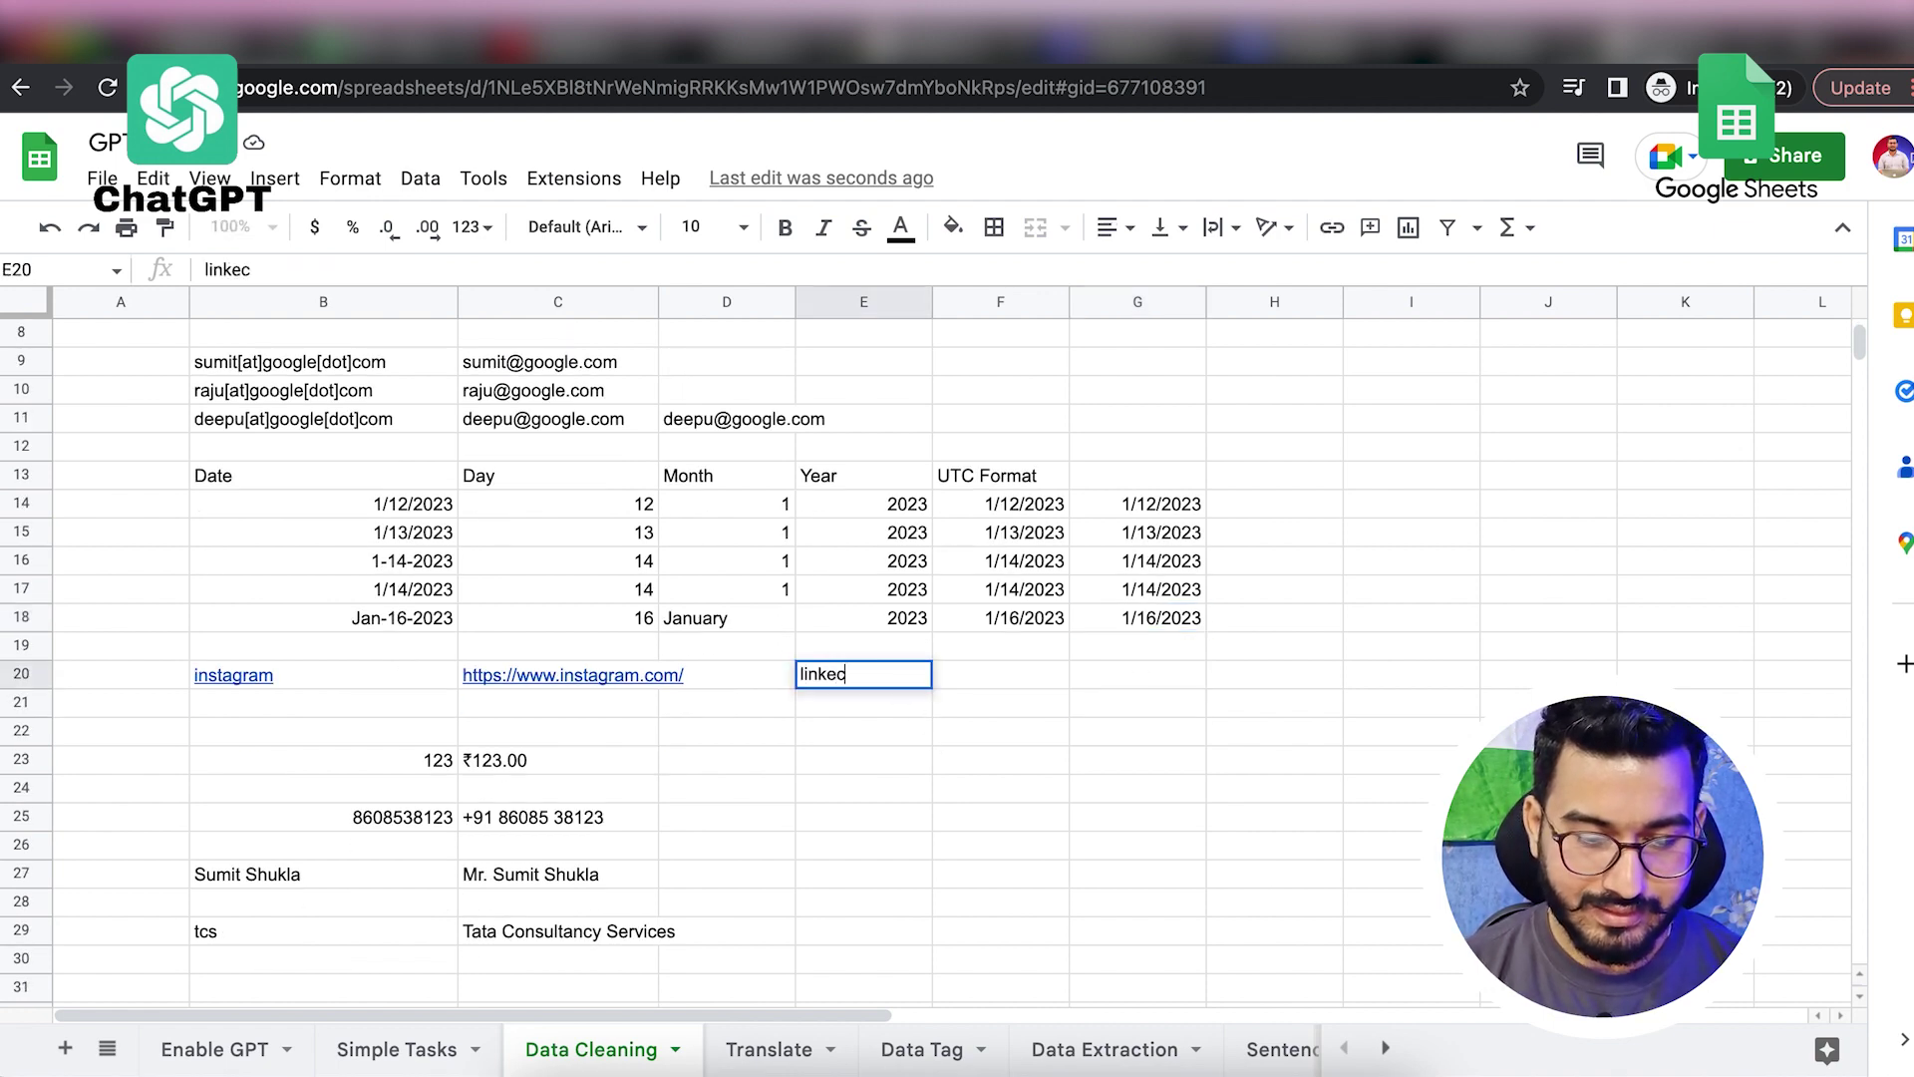
{"action": "key", "text": "BackSpace"}
{"action": "type", "text": "din"}
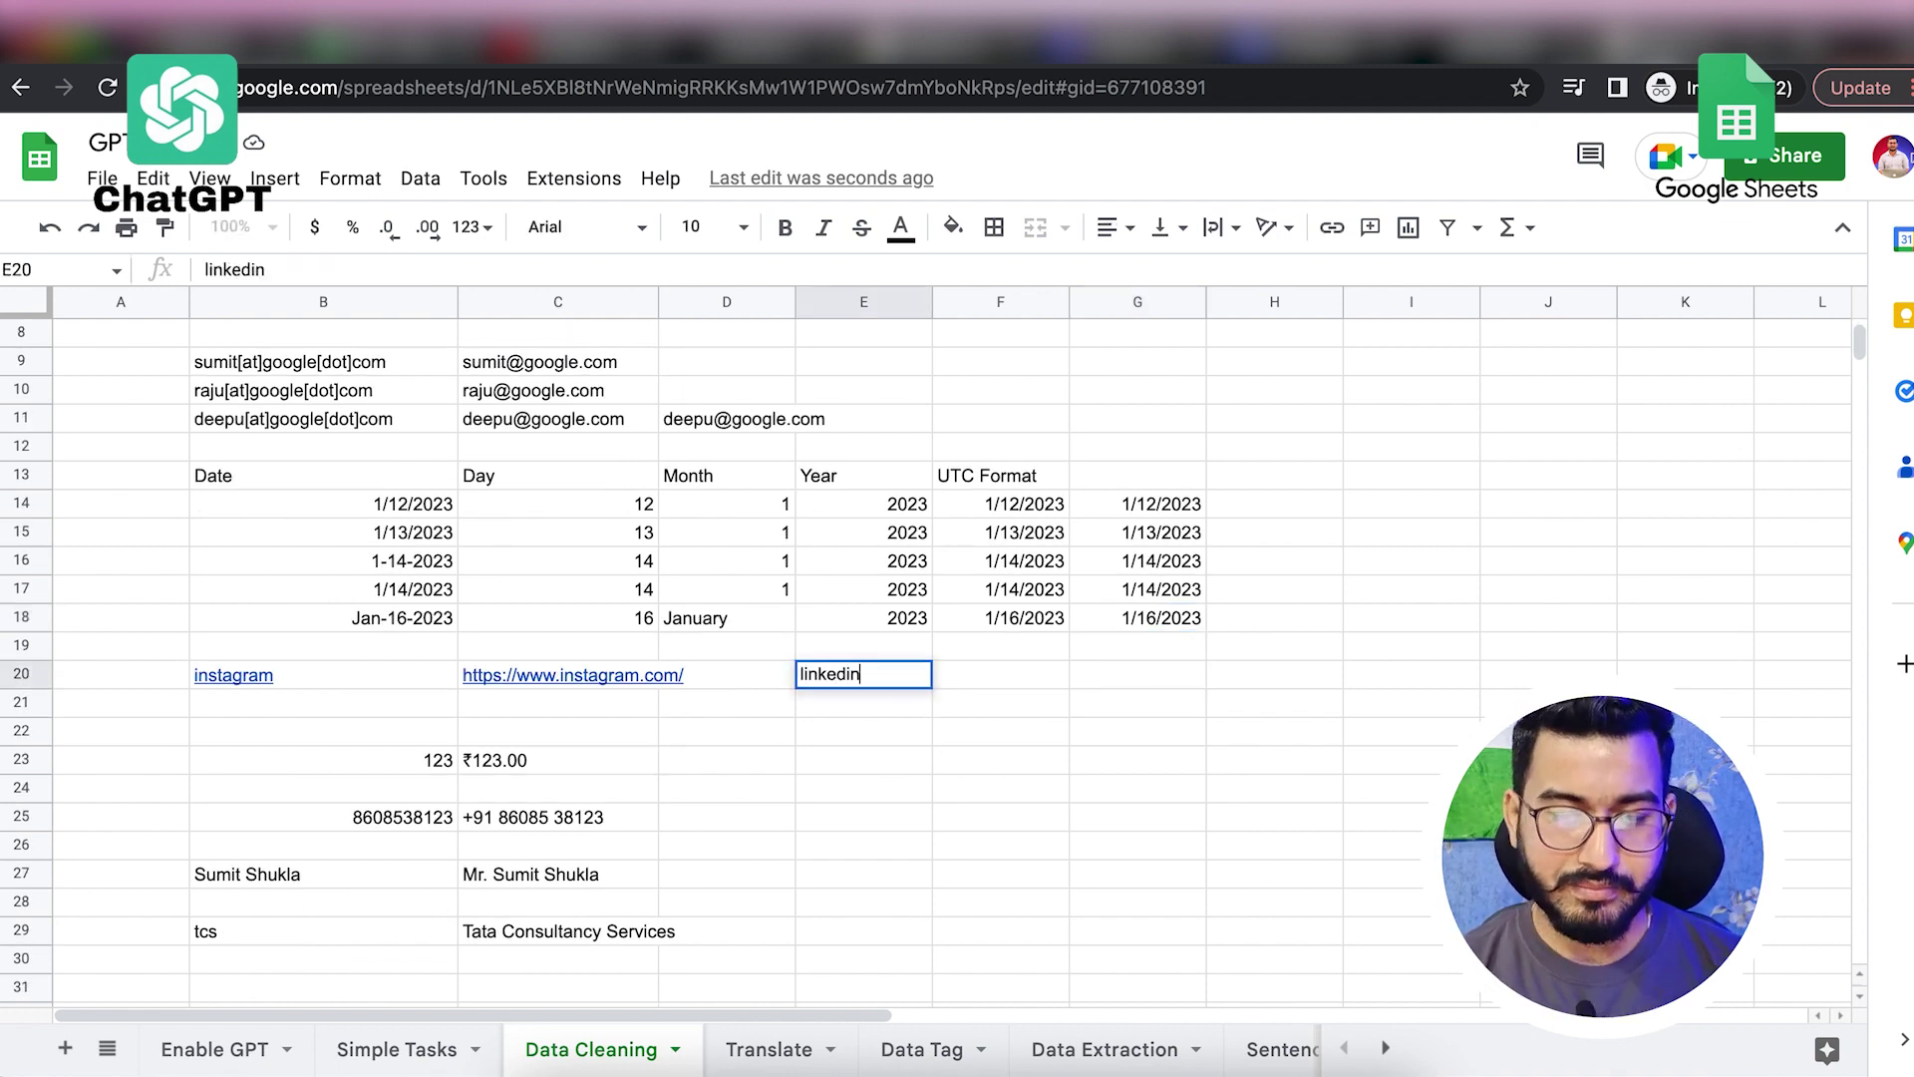
{"action": "key", "text": "BackSpace"}
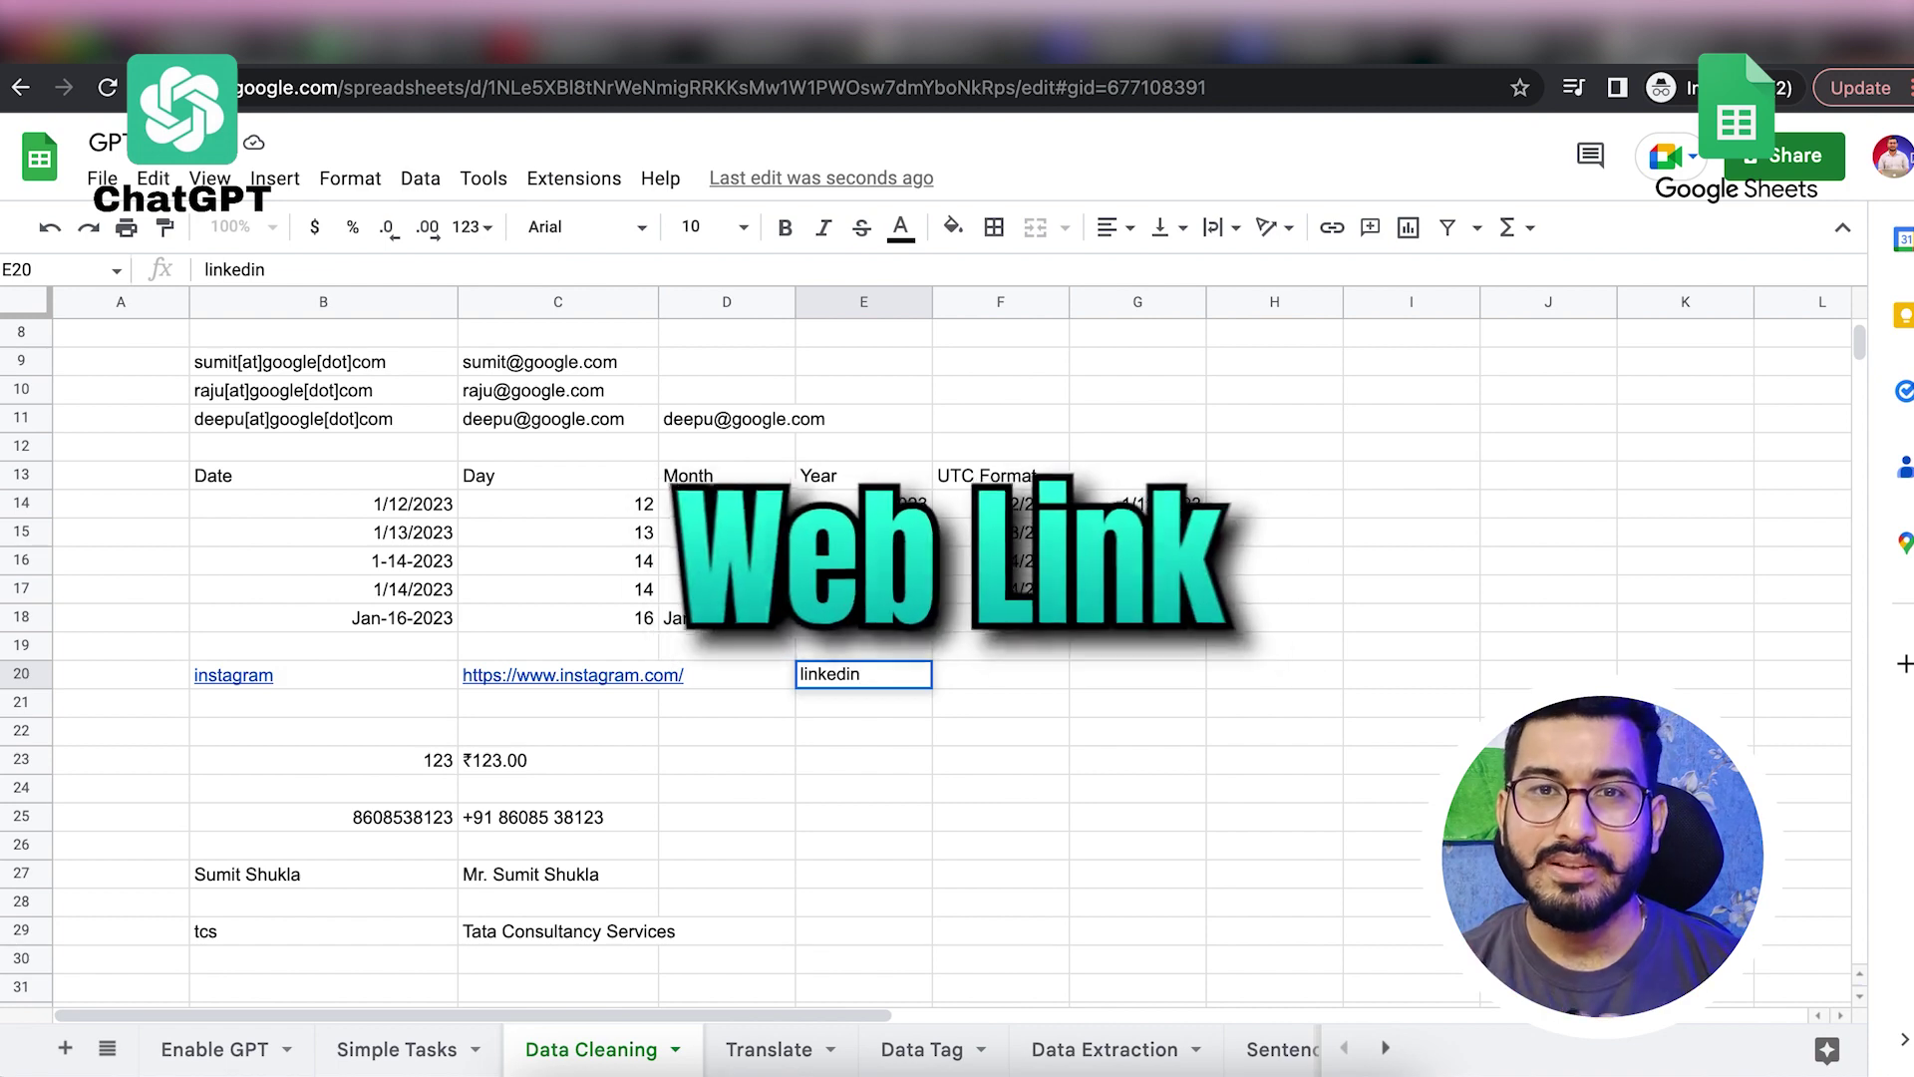
Step: Enter =GPT_FORMAT(E20,"url") in F20 to get linkedin's web address
{"action": "left_click", "coordinate": [1037, 678]}
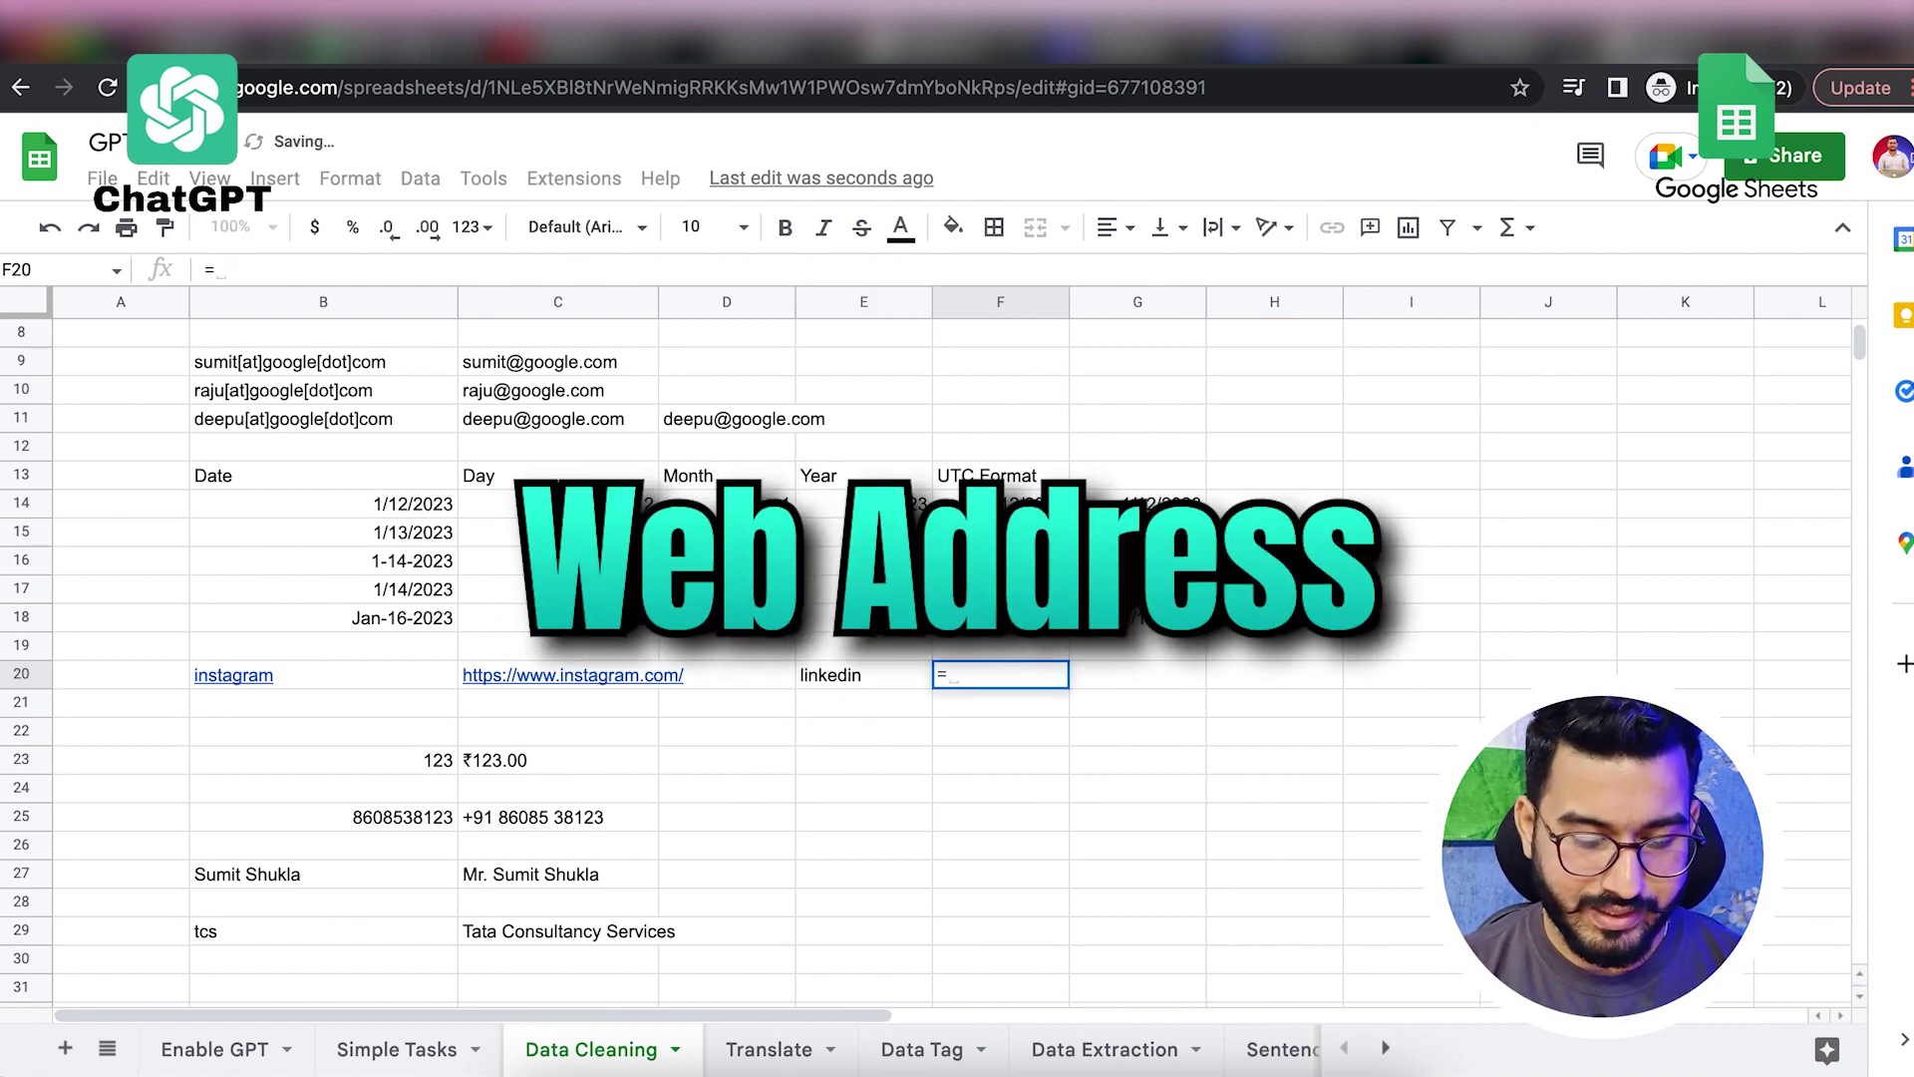
{"action": "type", "text": "=gpt"}
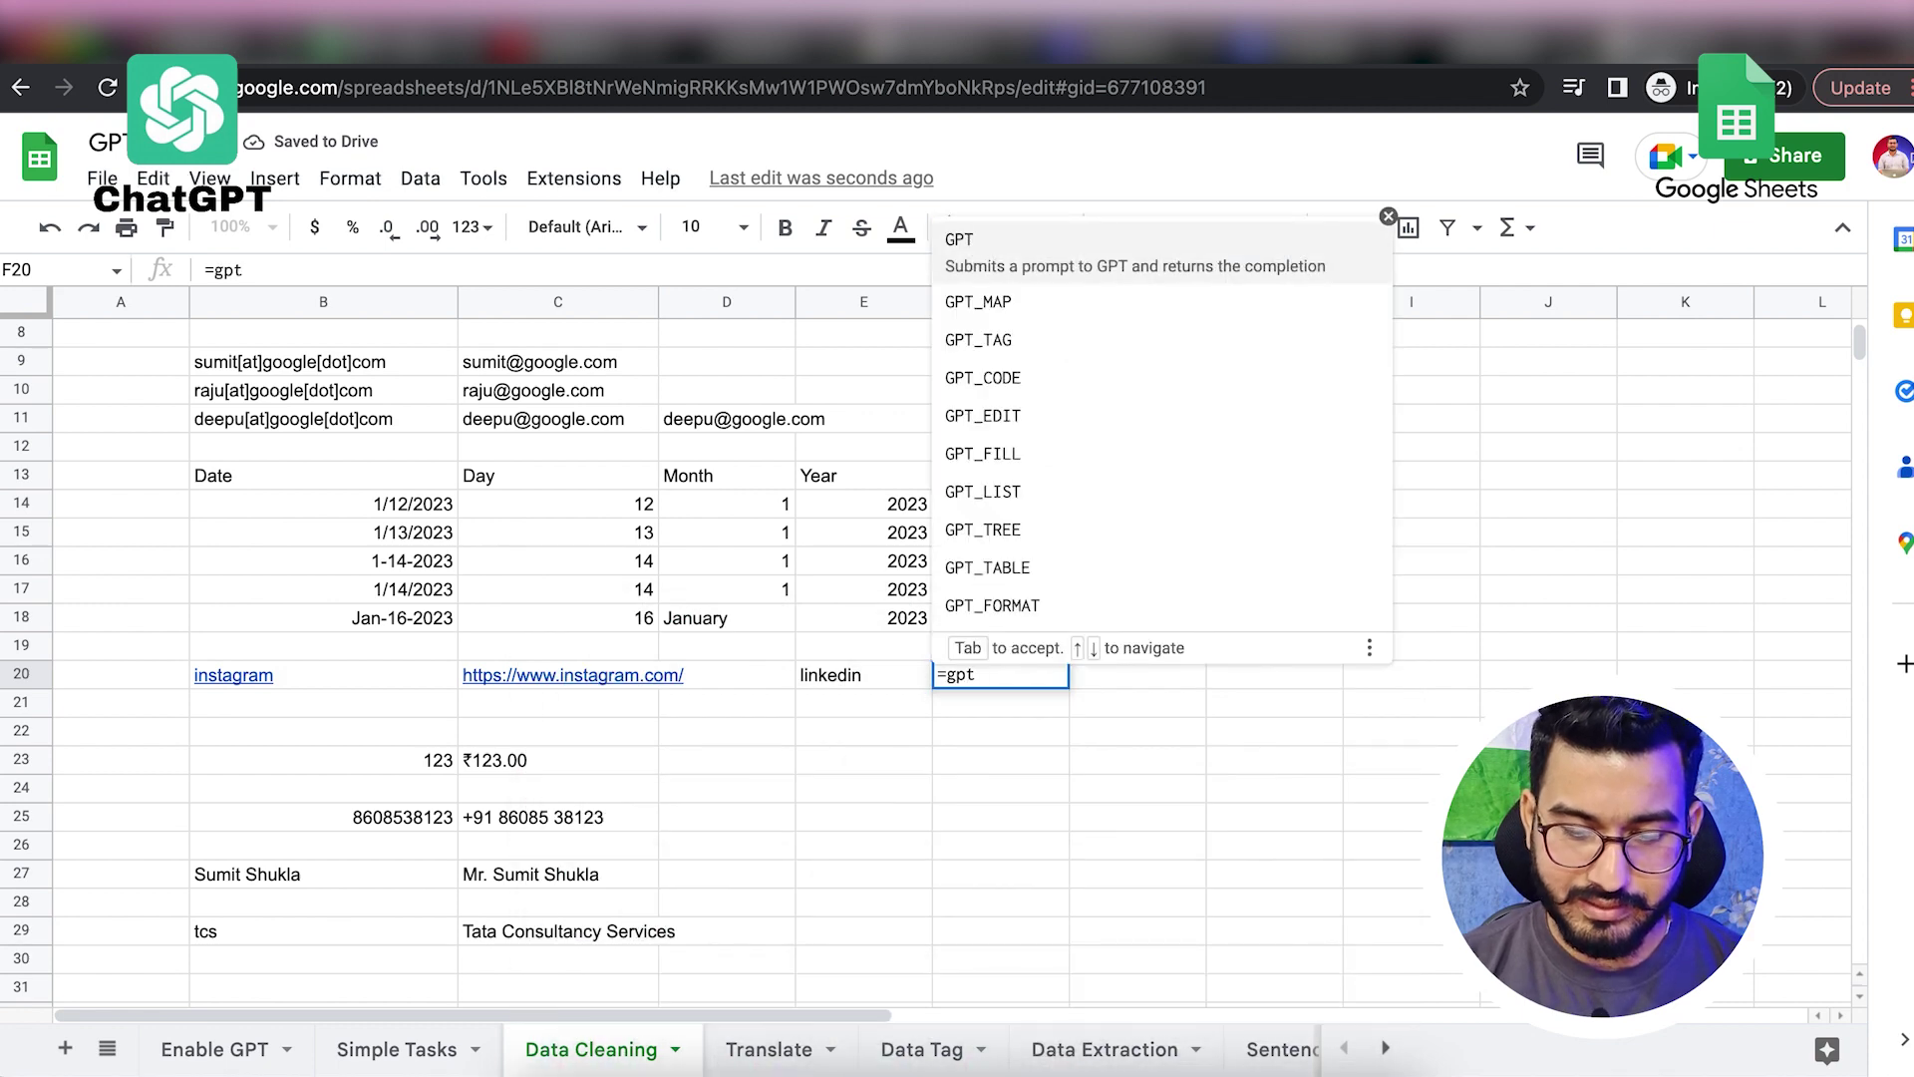
{"action": "type", "text": "_"}
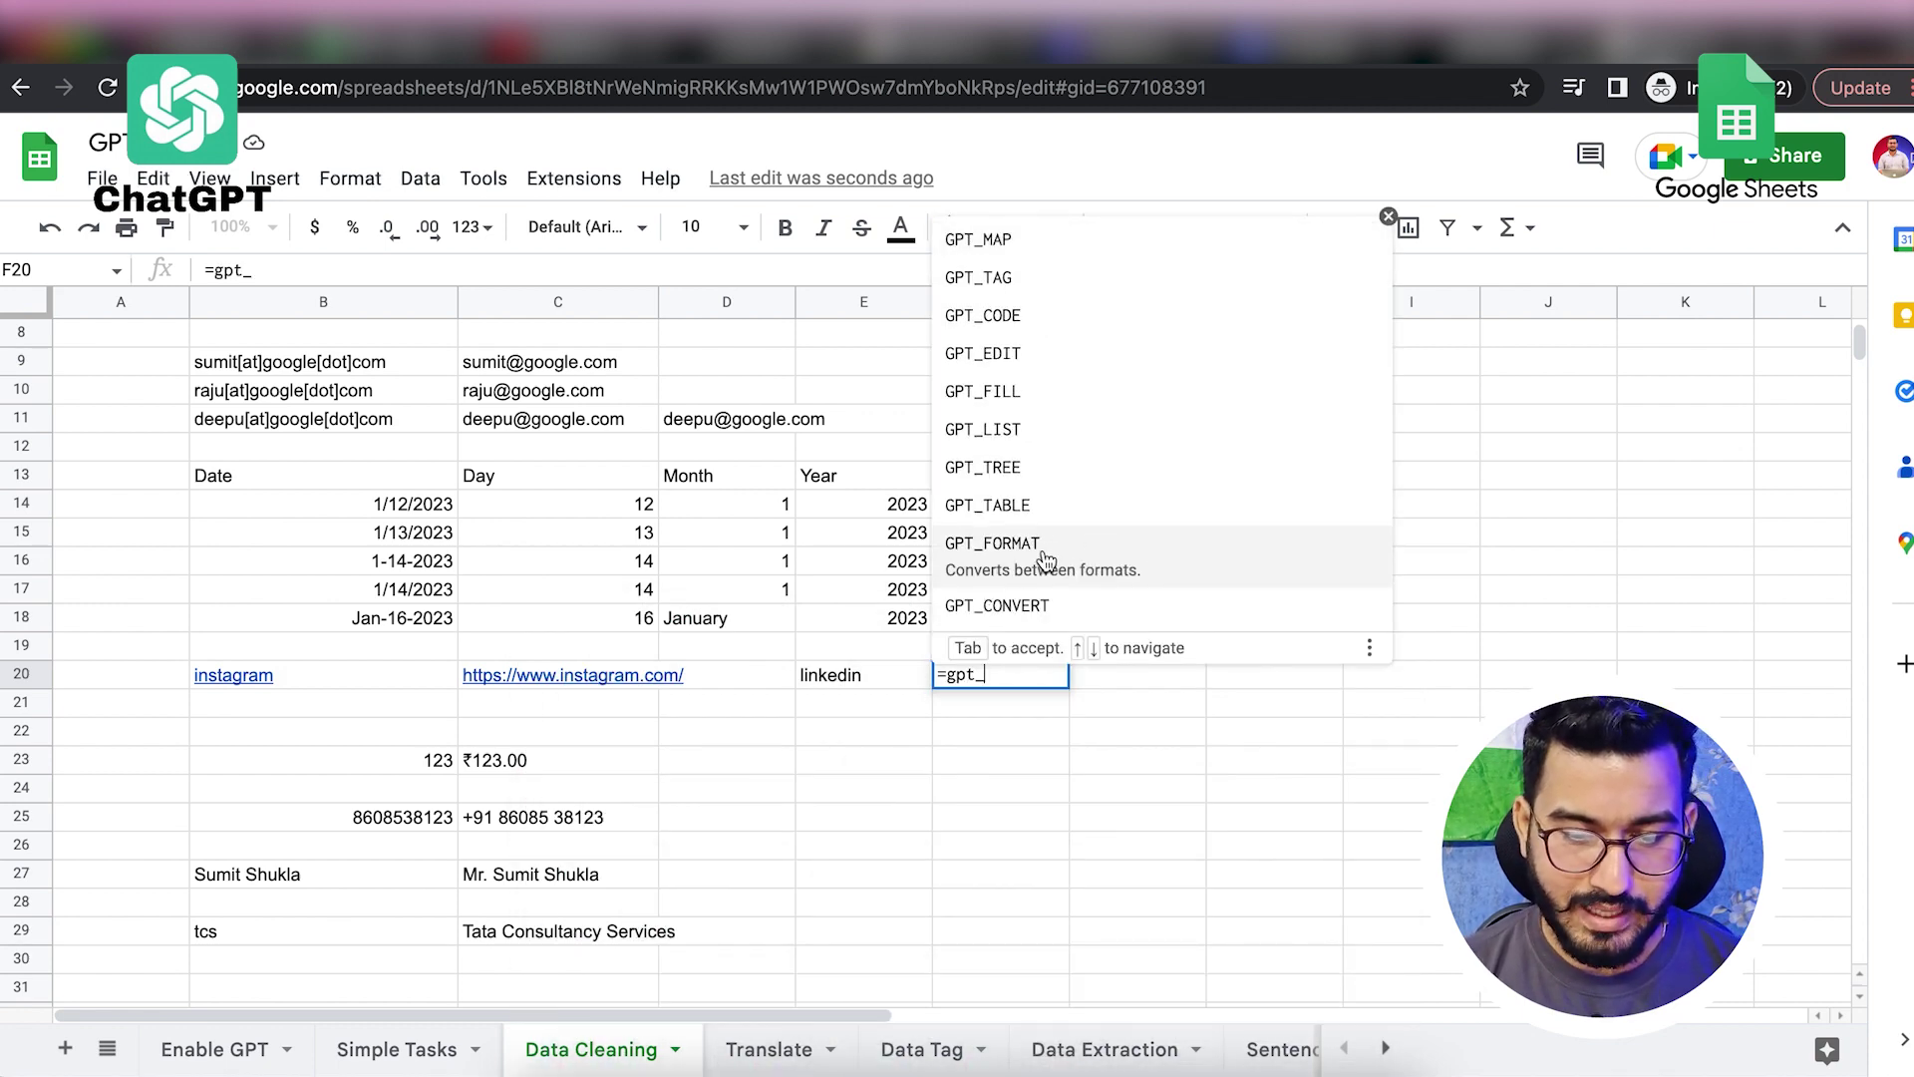
{"action": "left_click", "coordinate": [1049, 546]}
{"action": "left_click", "coordinate": [864, 678]}
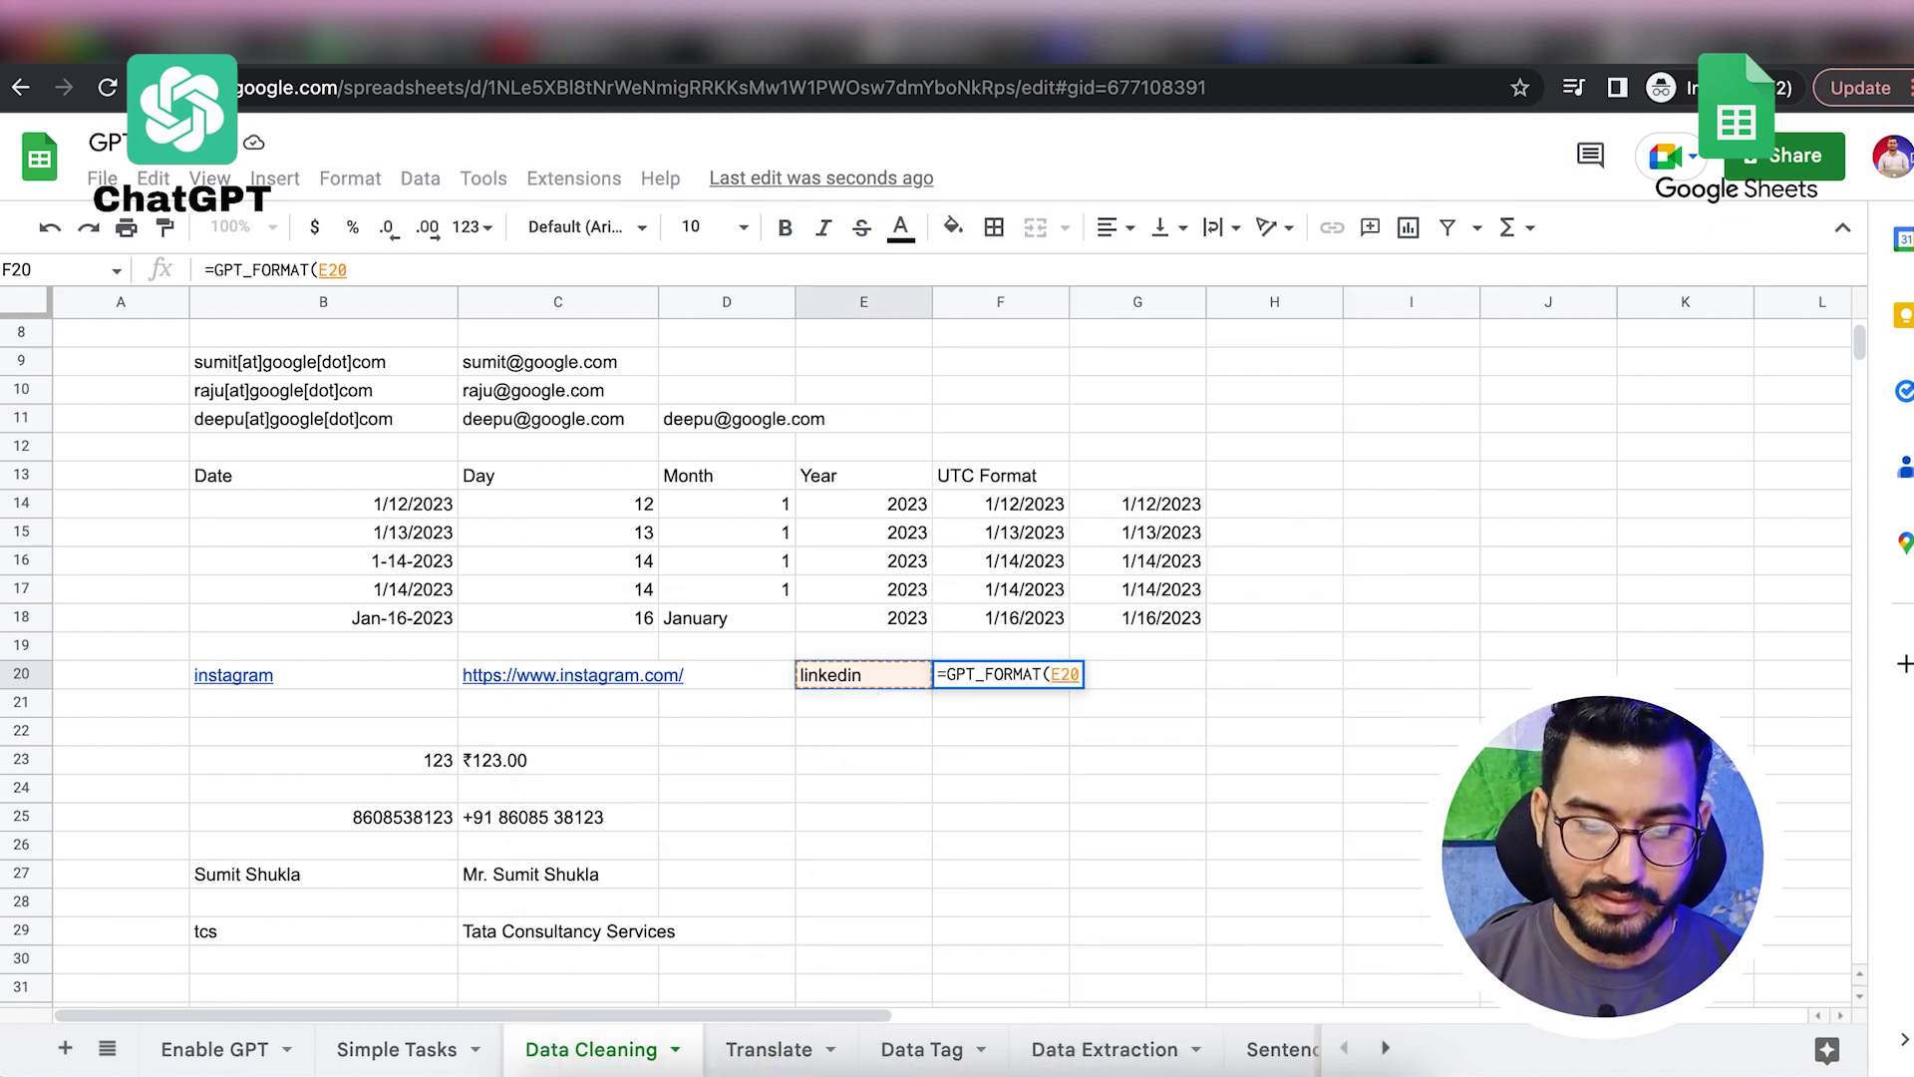
{"action": "type", "text": ",\"url\")"}
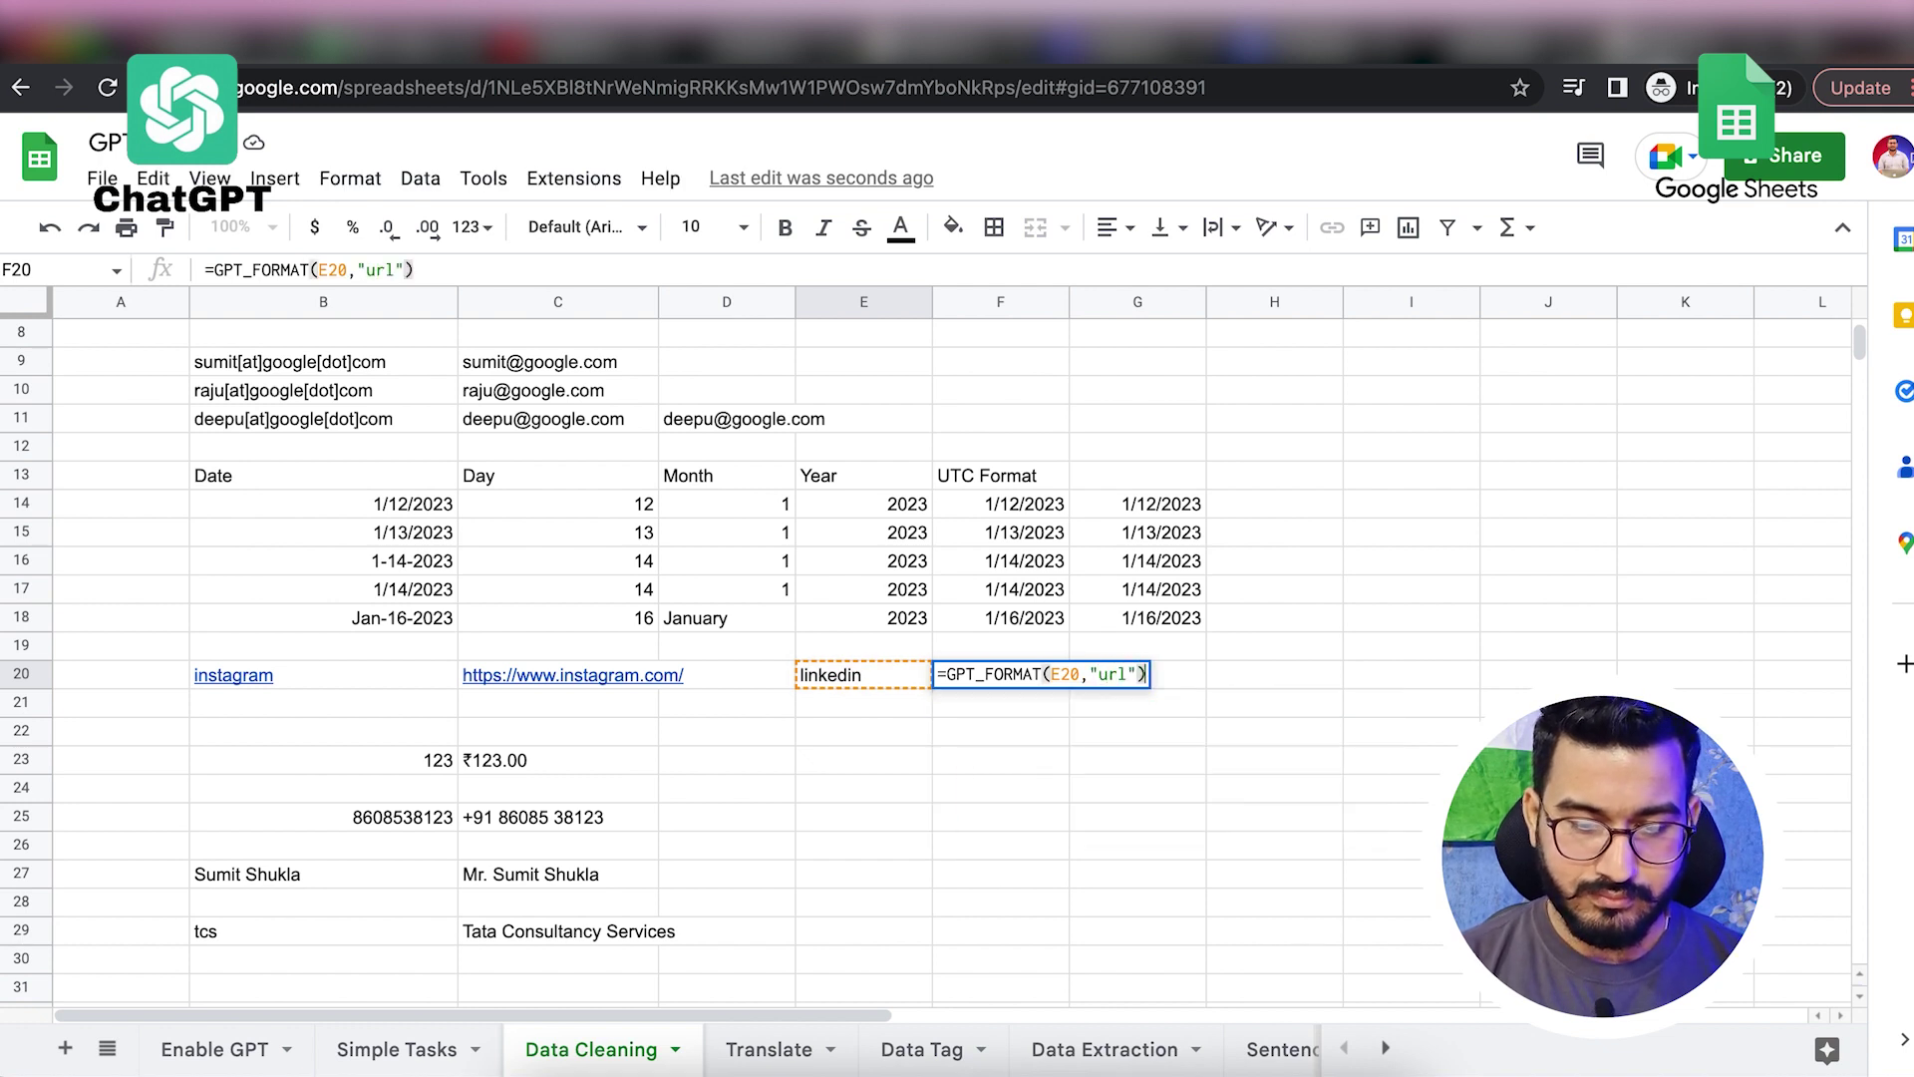
{"action": "key", "text": "Return"}
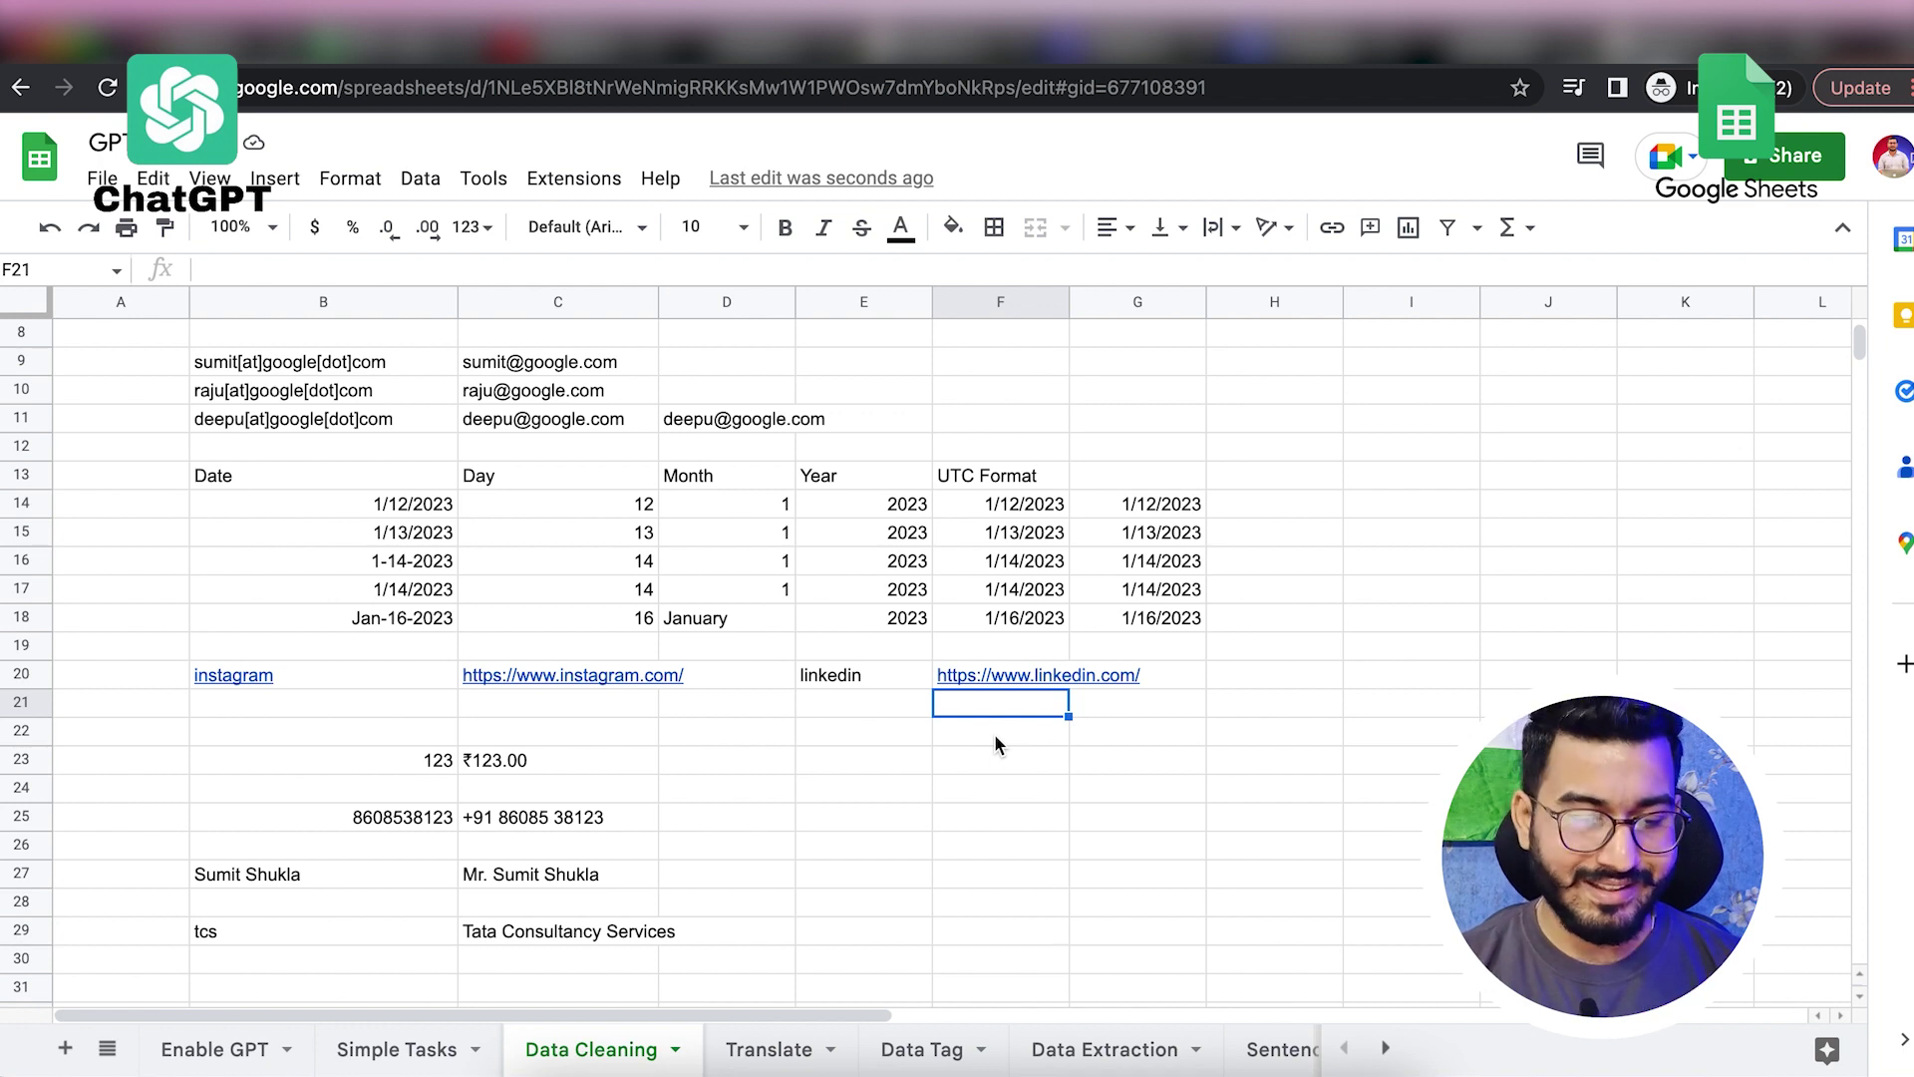
Step: Enter the values 123, 124 and 124 in E23:E25
{"action": "left_click", "coordinate": [846, 762]}
{"action": "type", "text": "123"}
{"action": "key", "text": "Return"}
{"action": "type", "text": "124"}
{"action": "key", "text": "Return"}
{"action": "type", "text": "124"}
{"action": "key", "text": "Return"}
Step: Enter =GPT_FORMAT(E23,"inr") in F23 and fill it down to F25
{"action": "left_click", "coordinate": [1053, 764]}
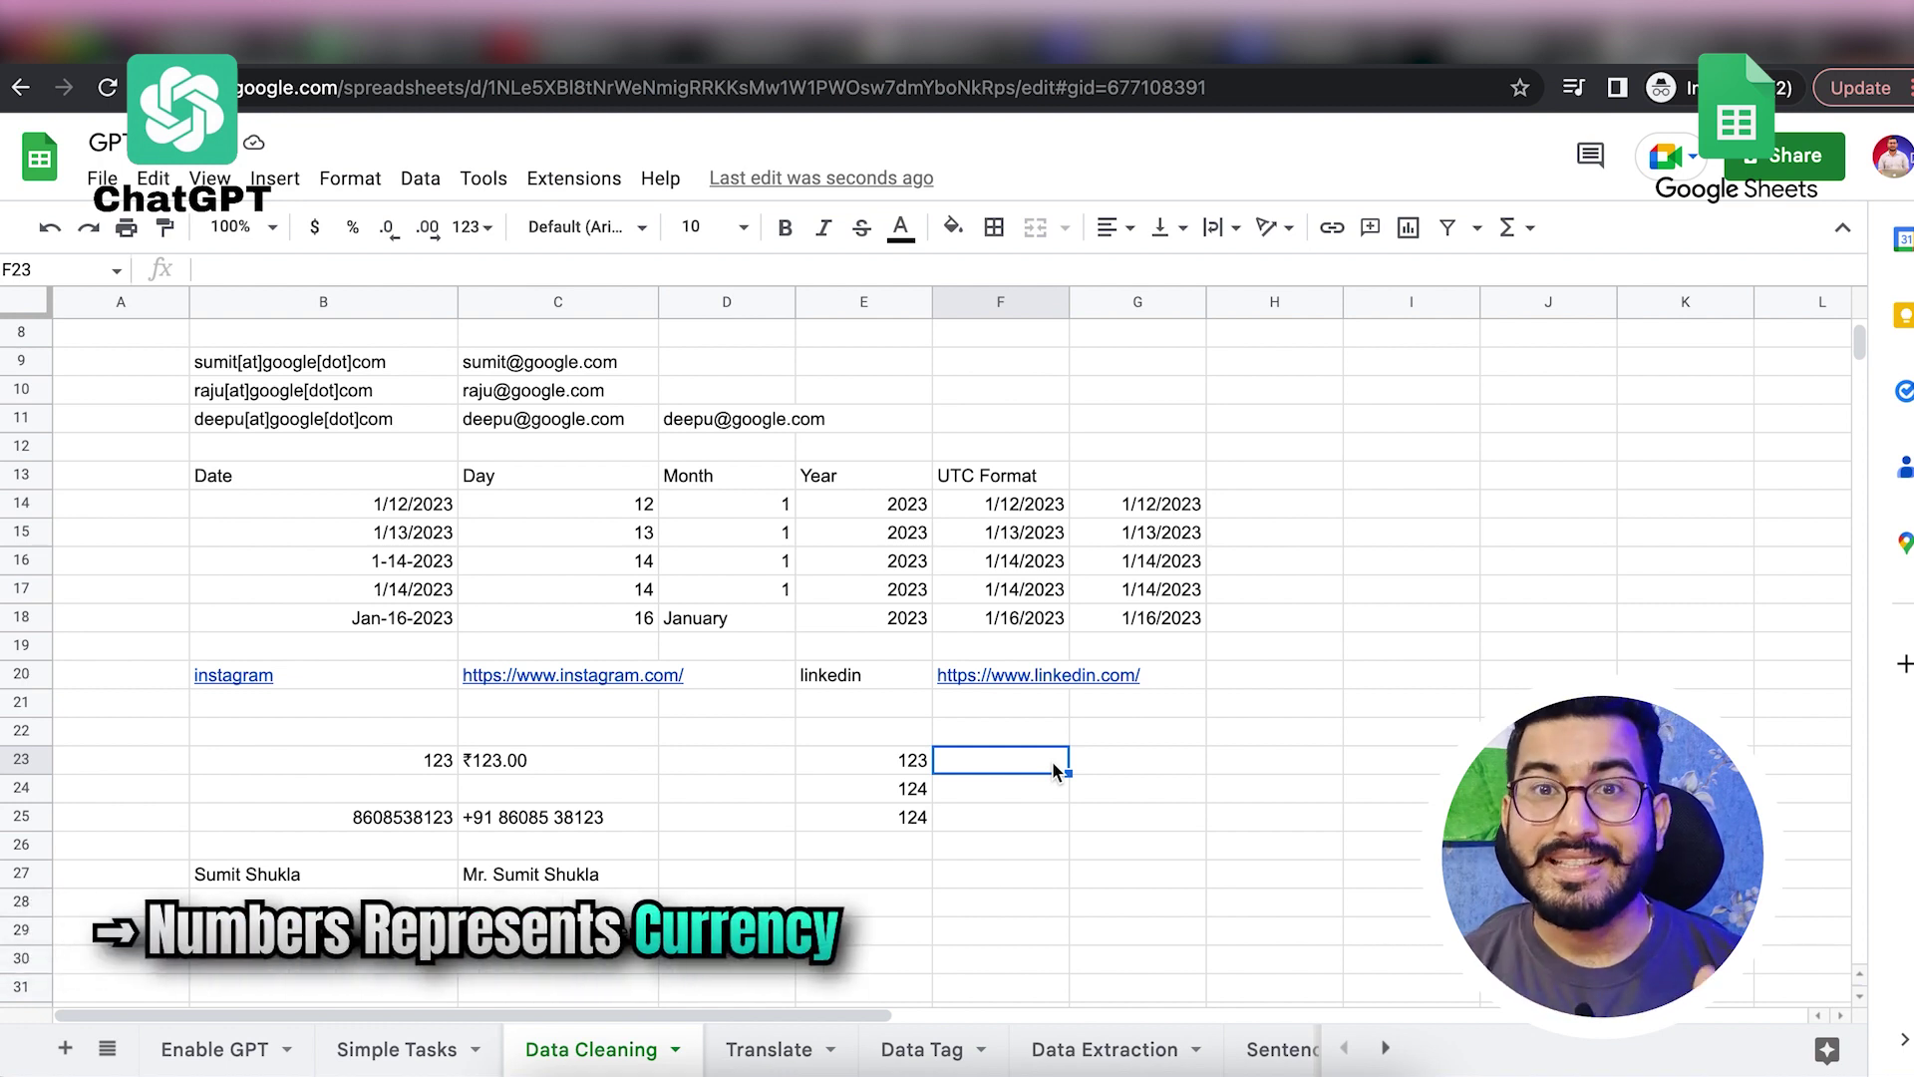
{"action": "type", "text": "="}
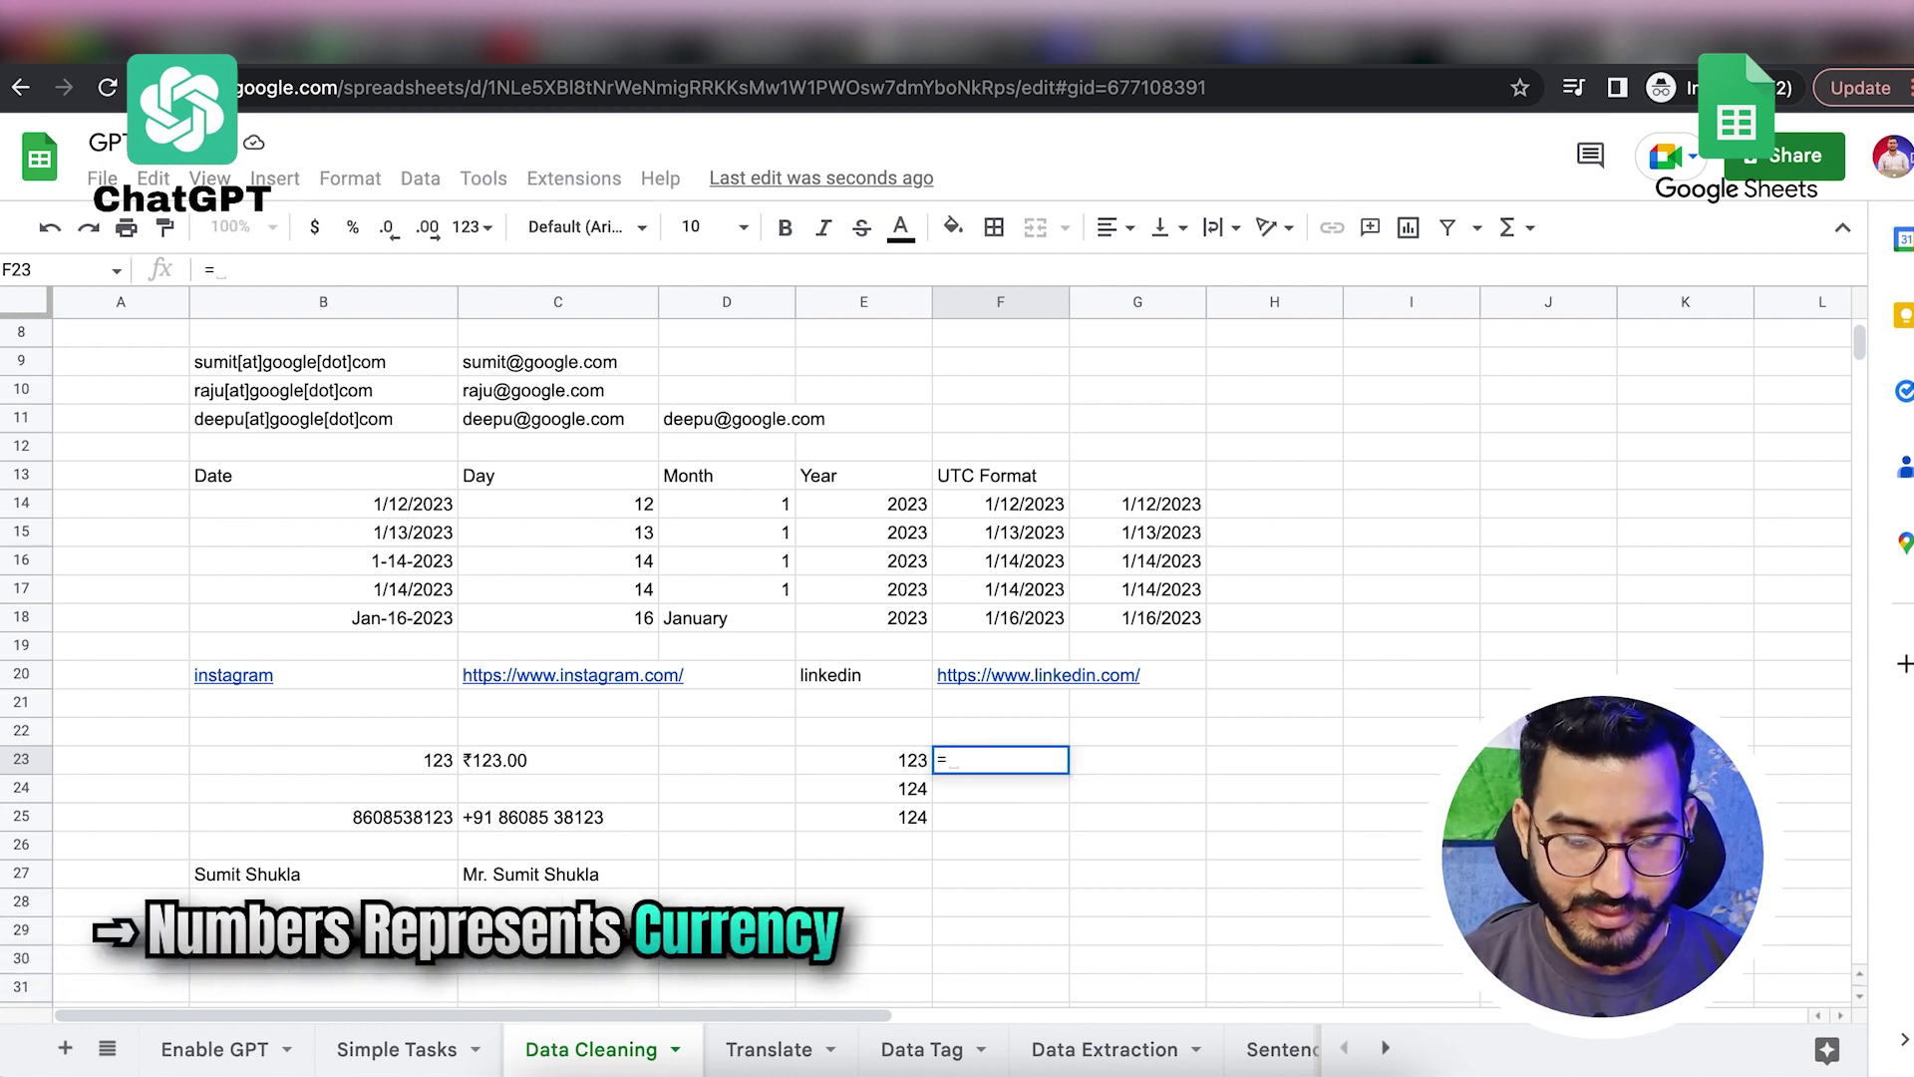
{"action": "type", "text": "gpt_fo"}
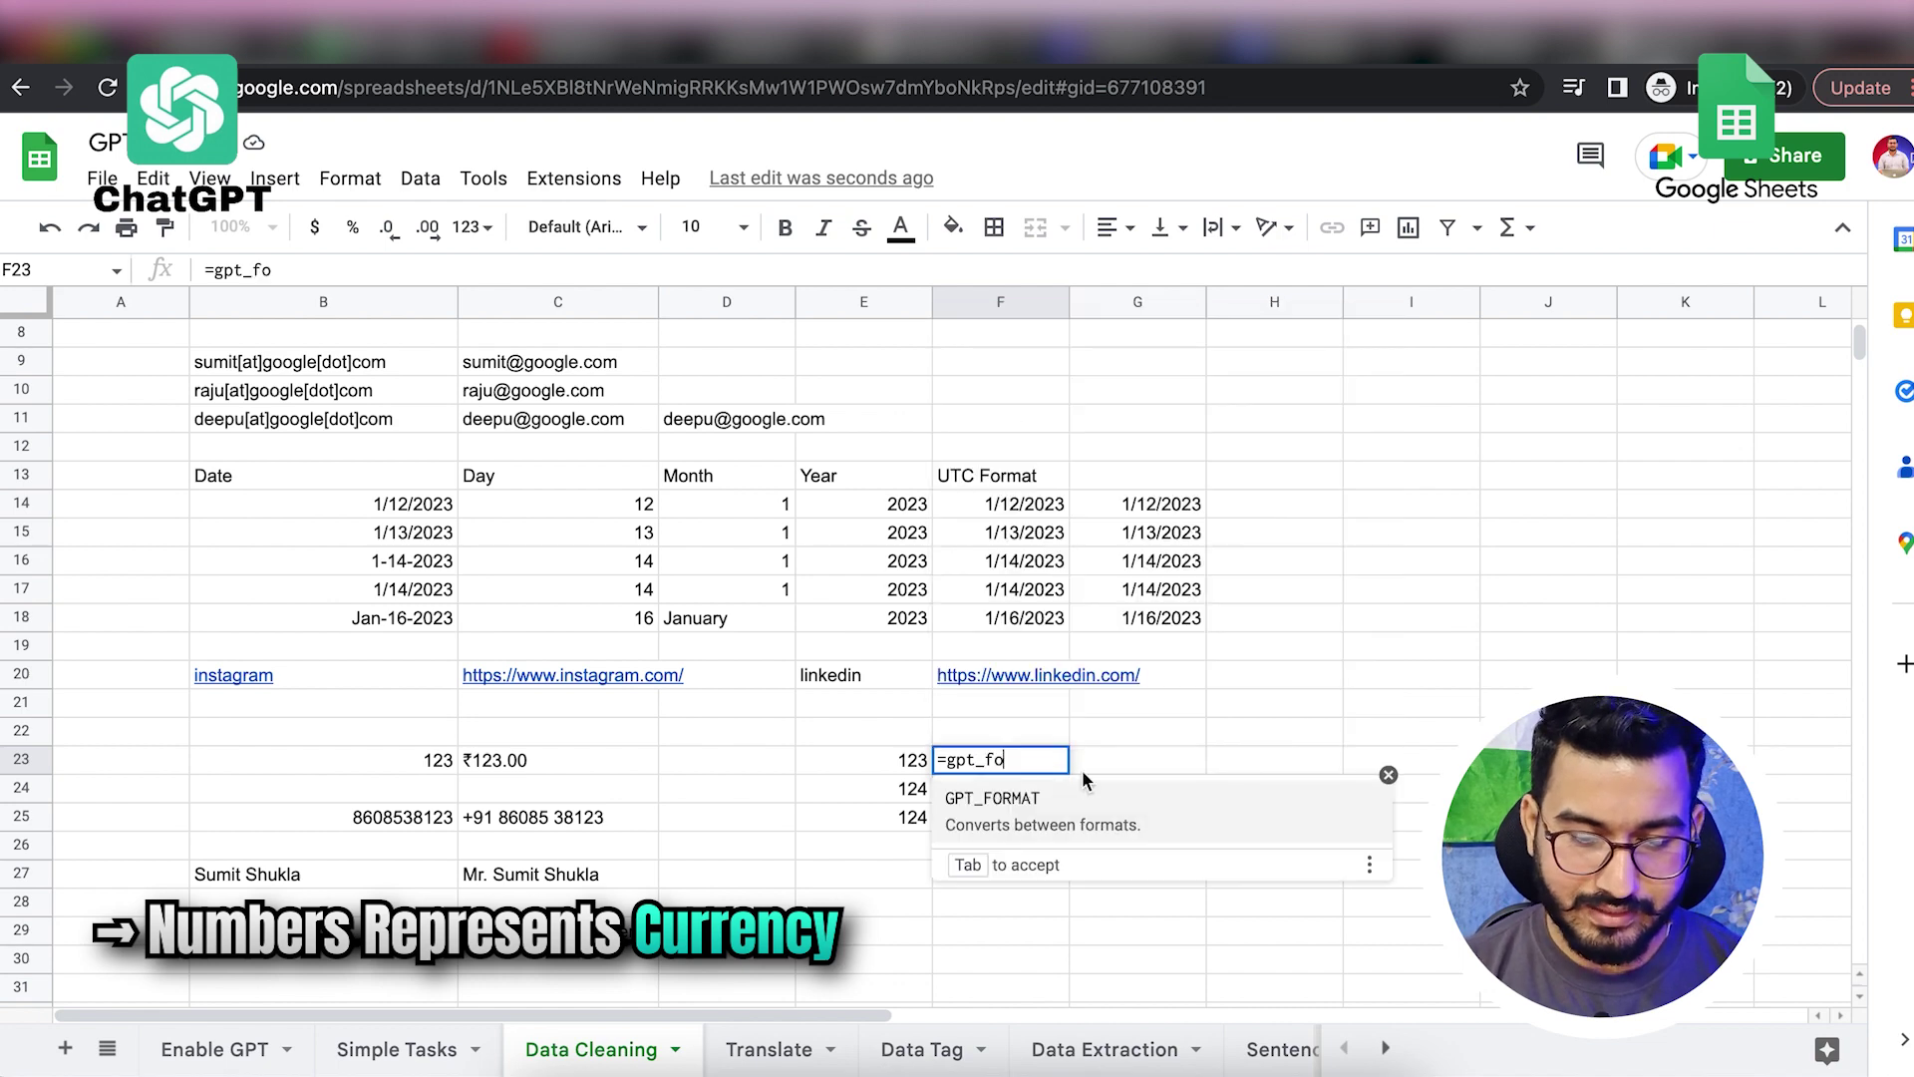
{"action": "key", "text": "Tab"}
{"action": "left_click", "coordinate": [892, 763]}
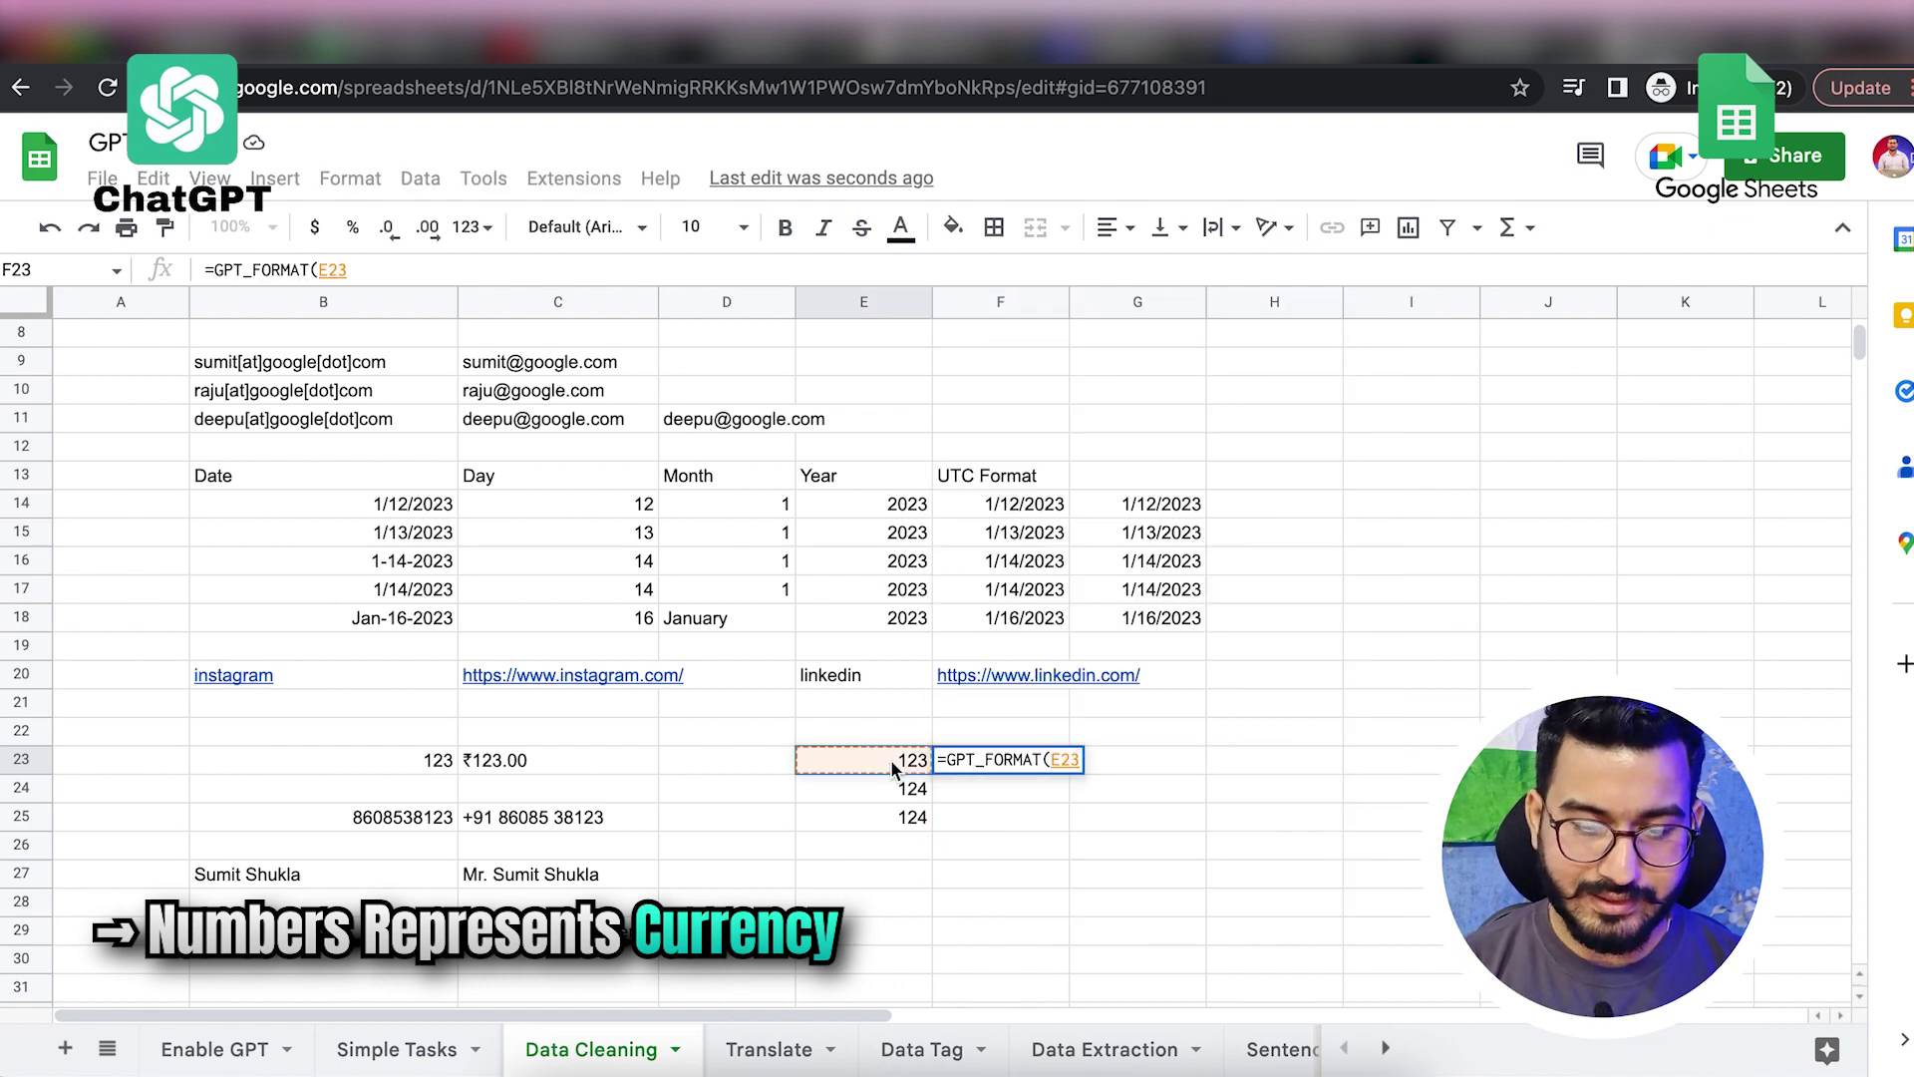
{"action": "type", "text": ",\"in"}
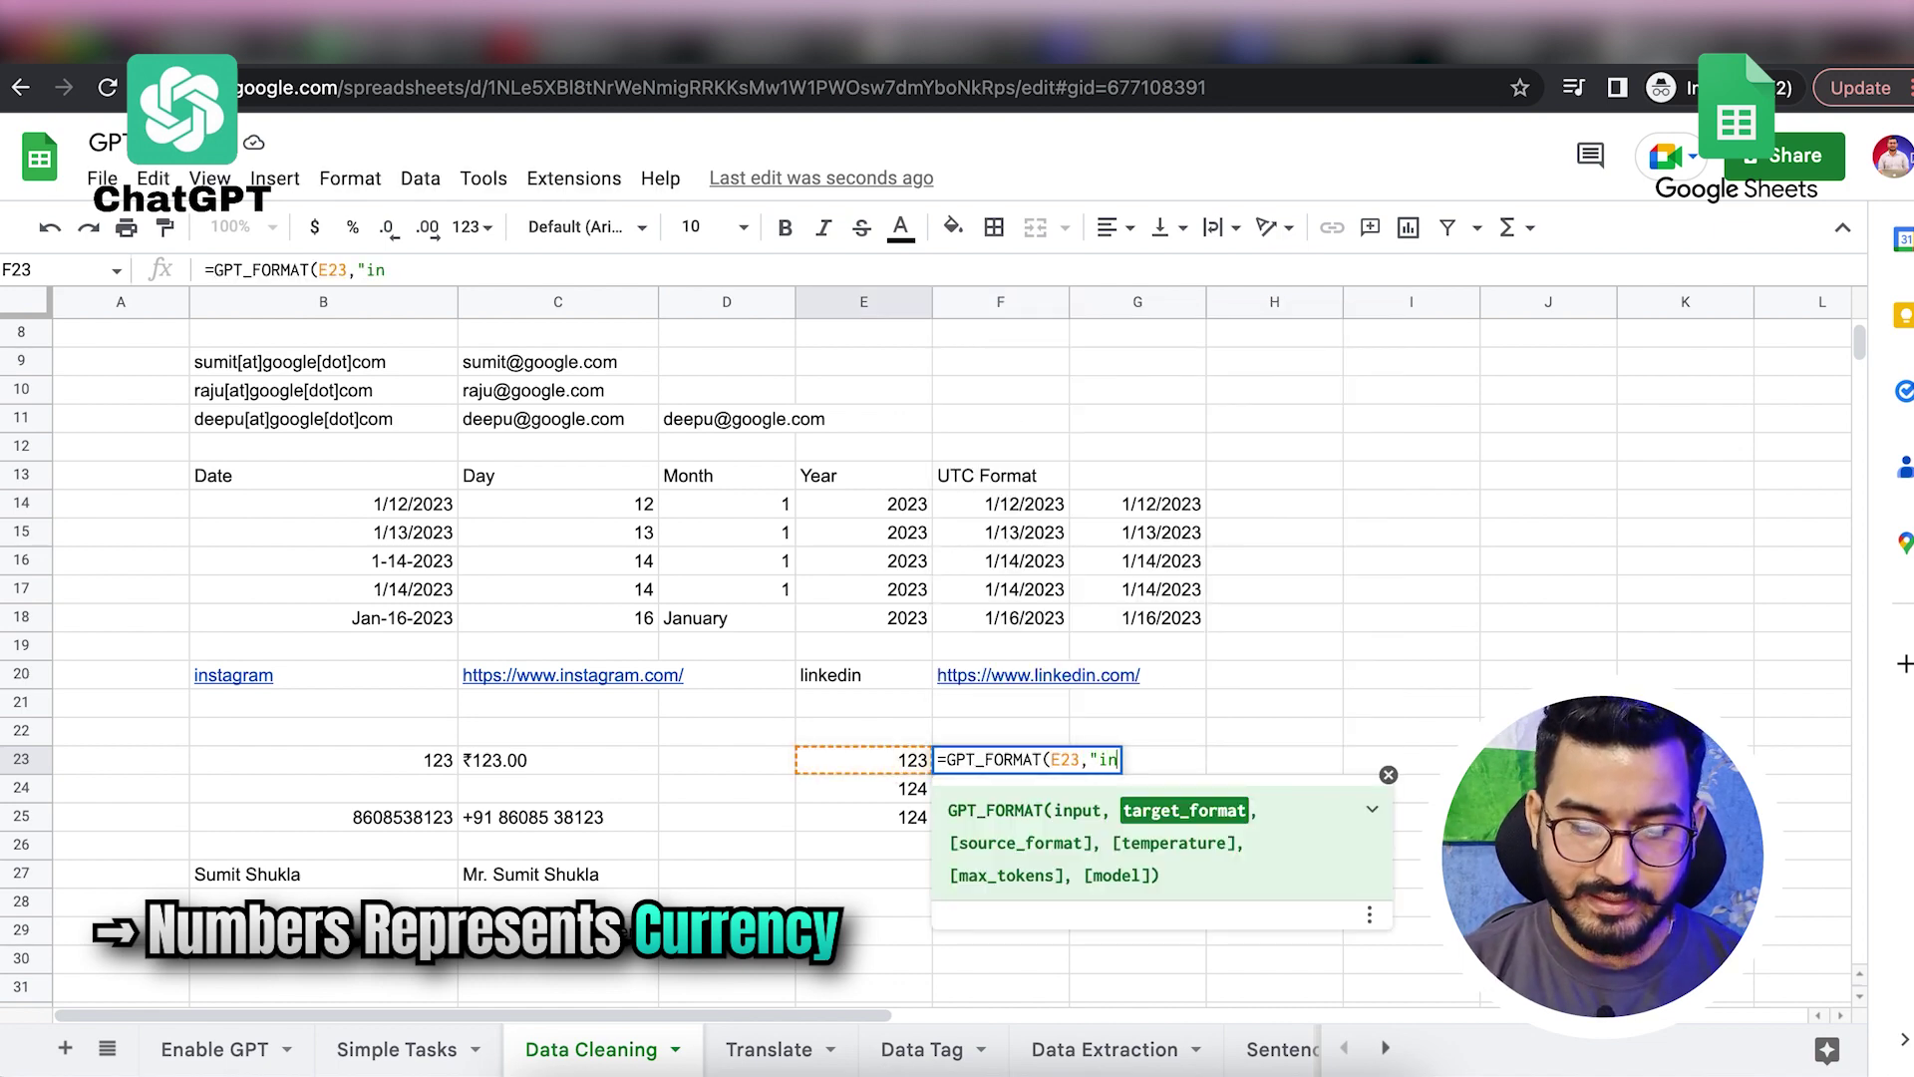
{"action": "type", "text": "r\")"}
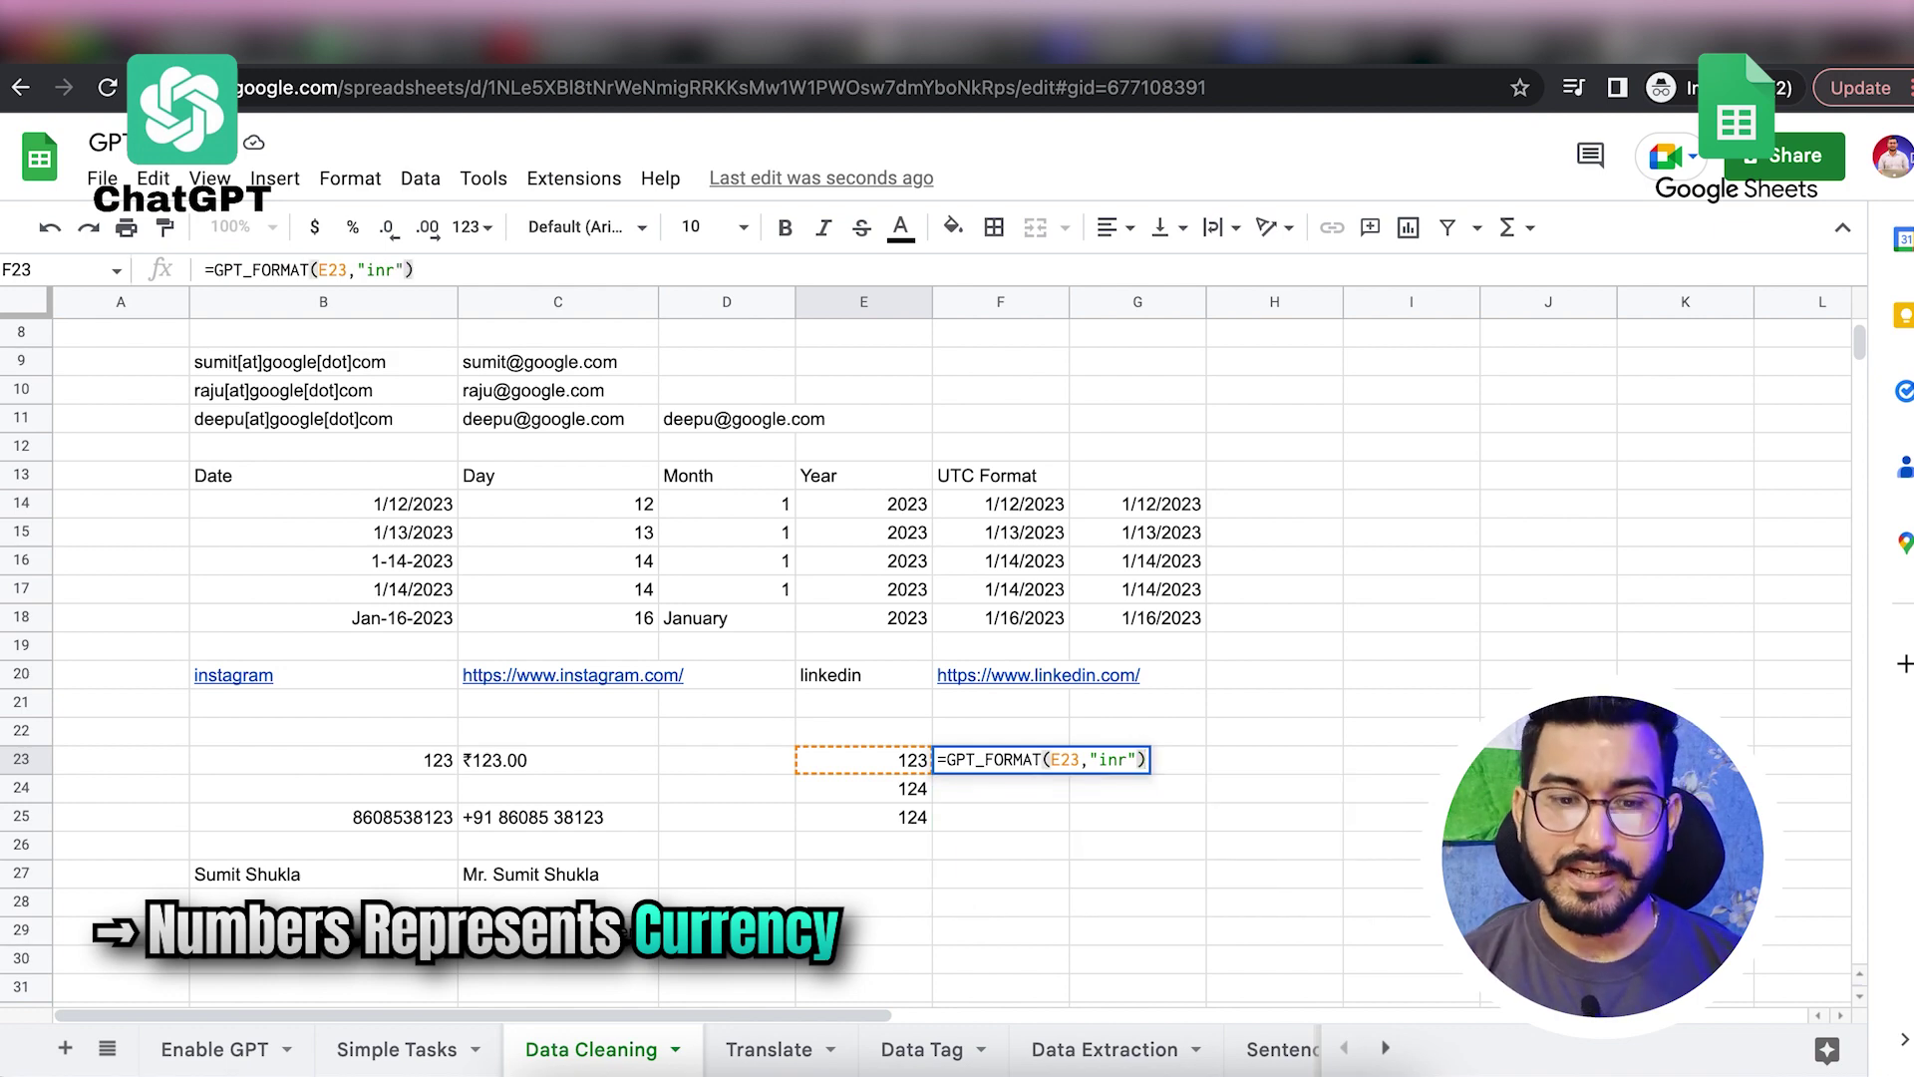
{"action": "key", "text": "Return"}
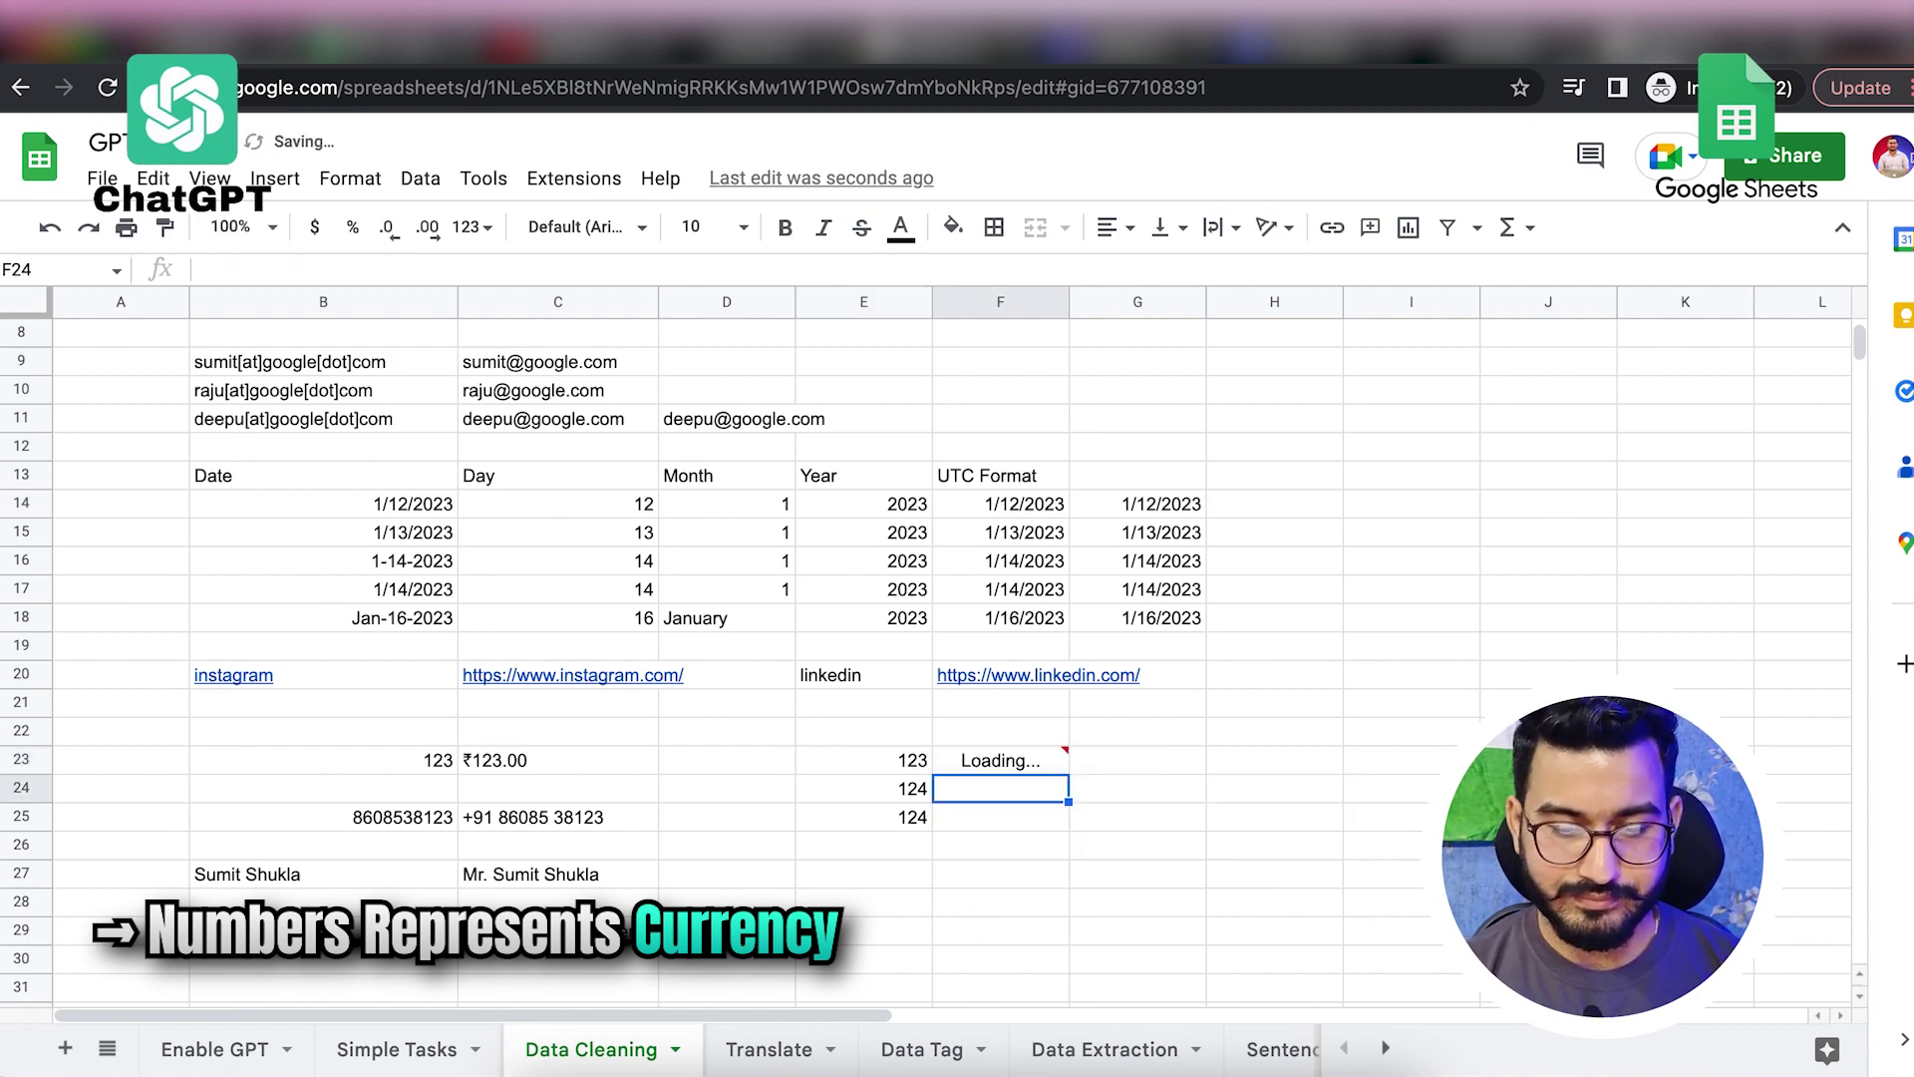
{"action": "left_click", "coordinate": [1027, 762]}
{"action": "left_click_drag", "start_coordinate": [1068, 774], "coordinate": [1062, 821]}
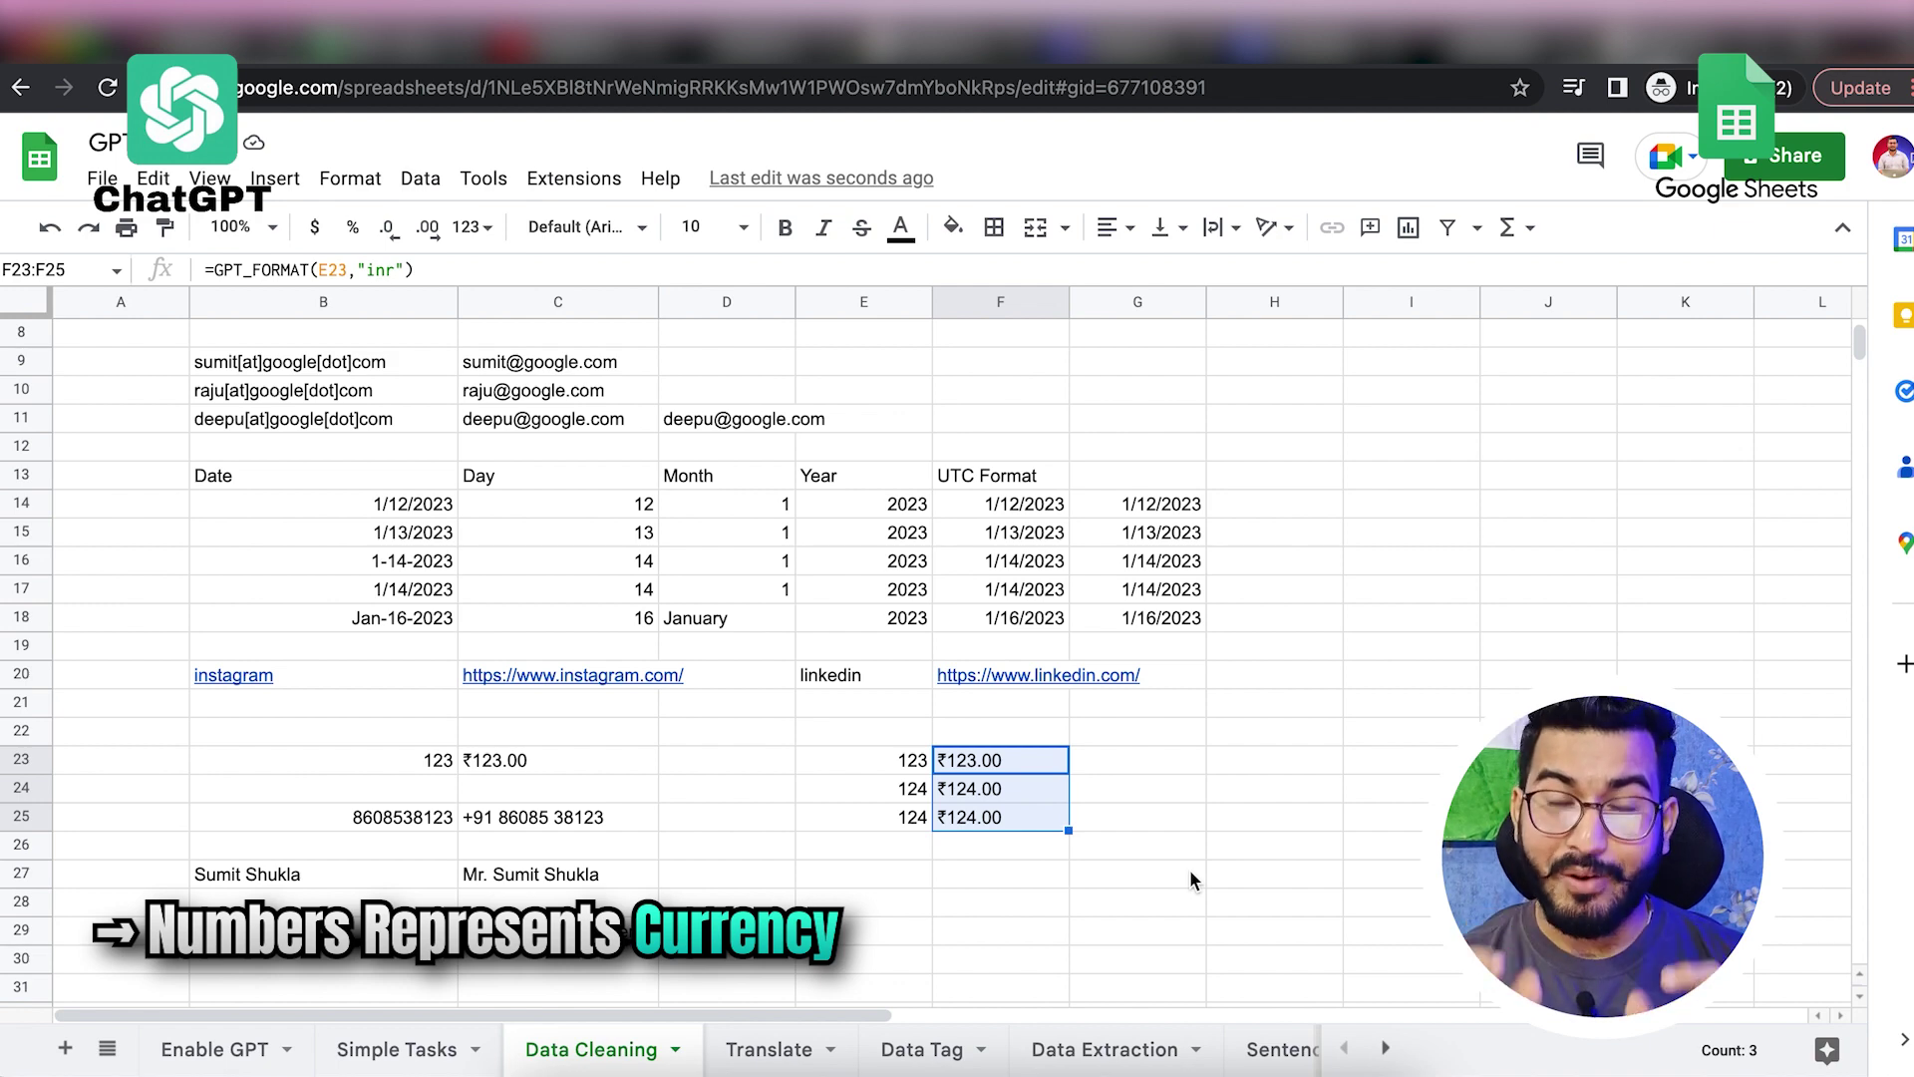
{"action": "scroll", "coordinate": [1188, 870], "scroll_direction": "down", "scroll_amount": 2}
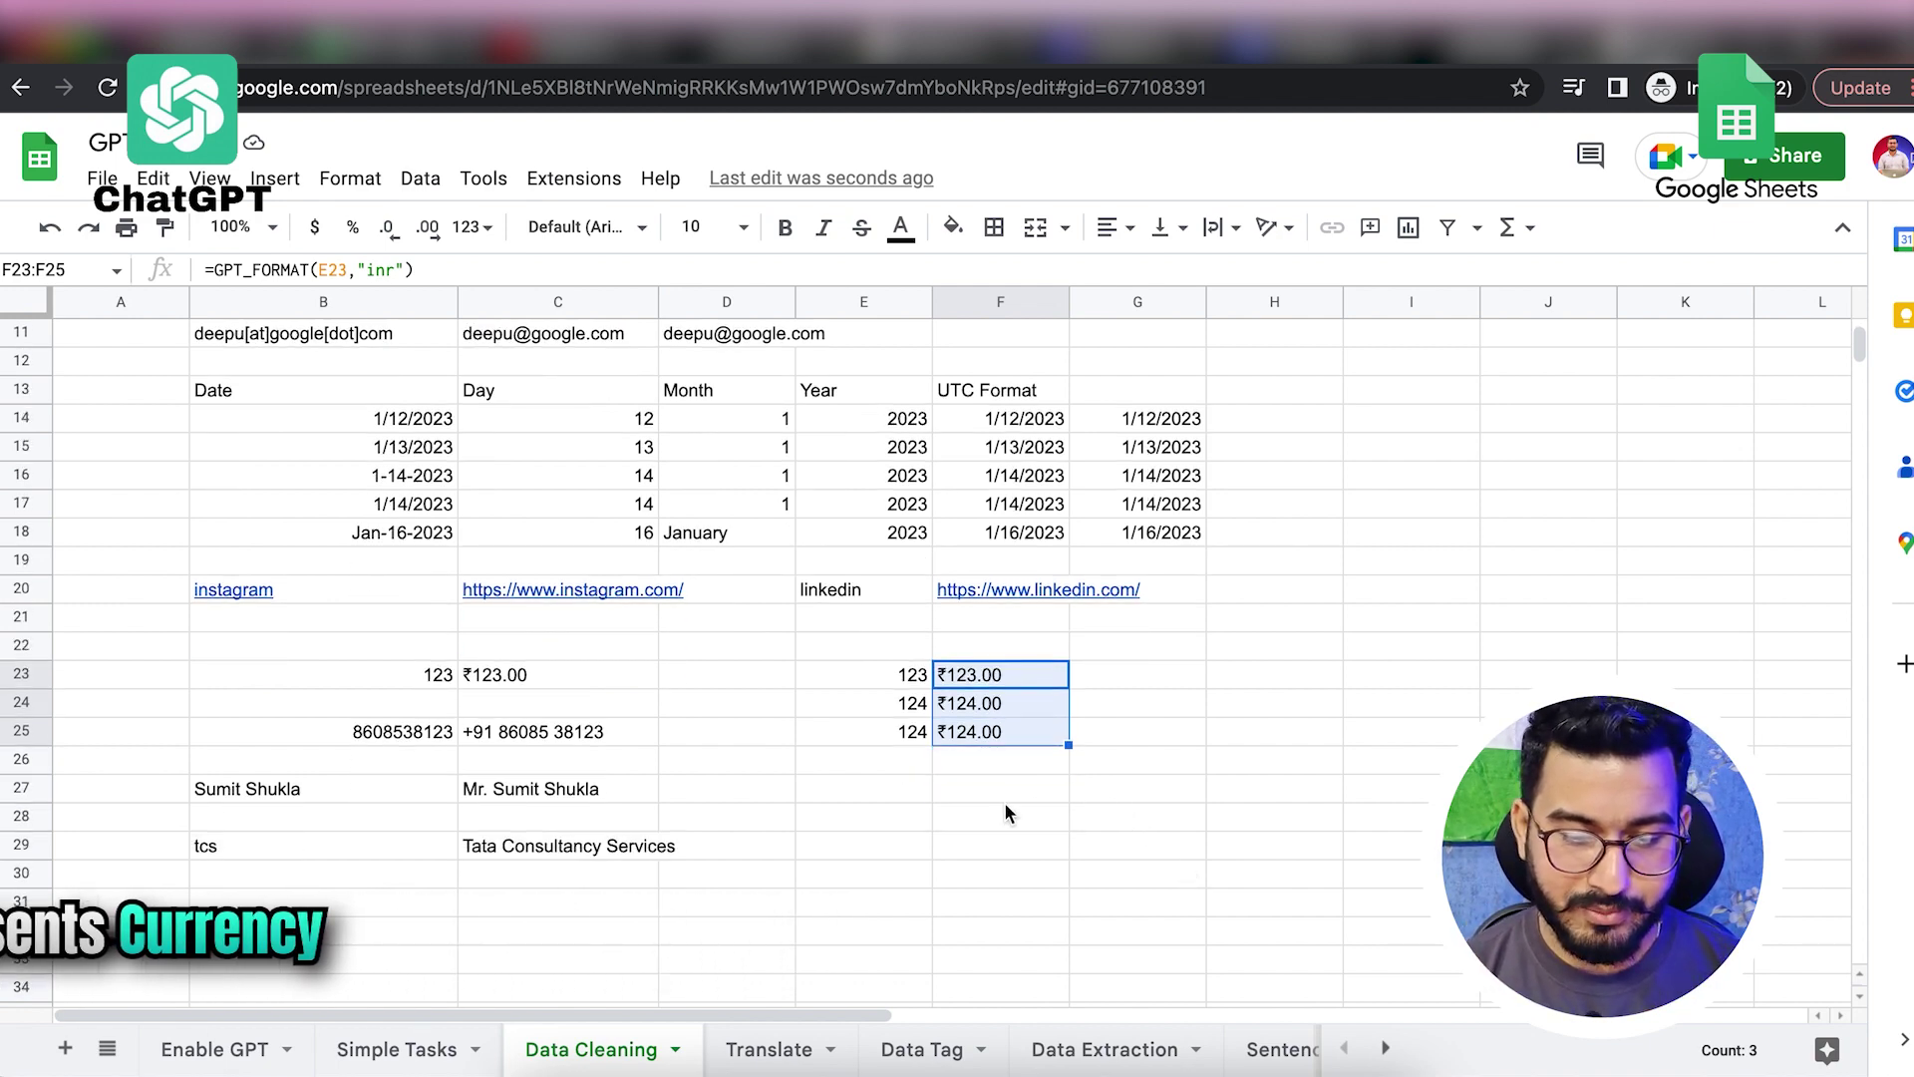
Step: Enter =GPT_FORMAT(B25,"indian phone number") in D25 to get B25's number with +91 prefix
{"action": "left_click", "coordinate": [398, 733]}
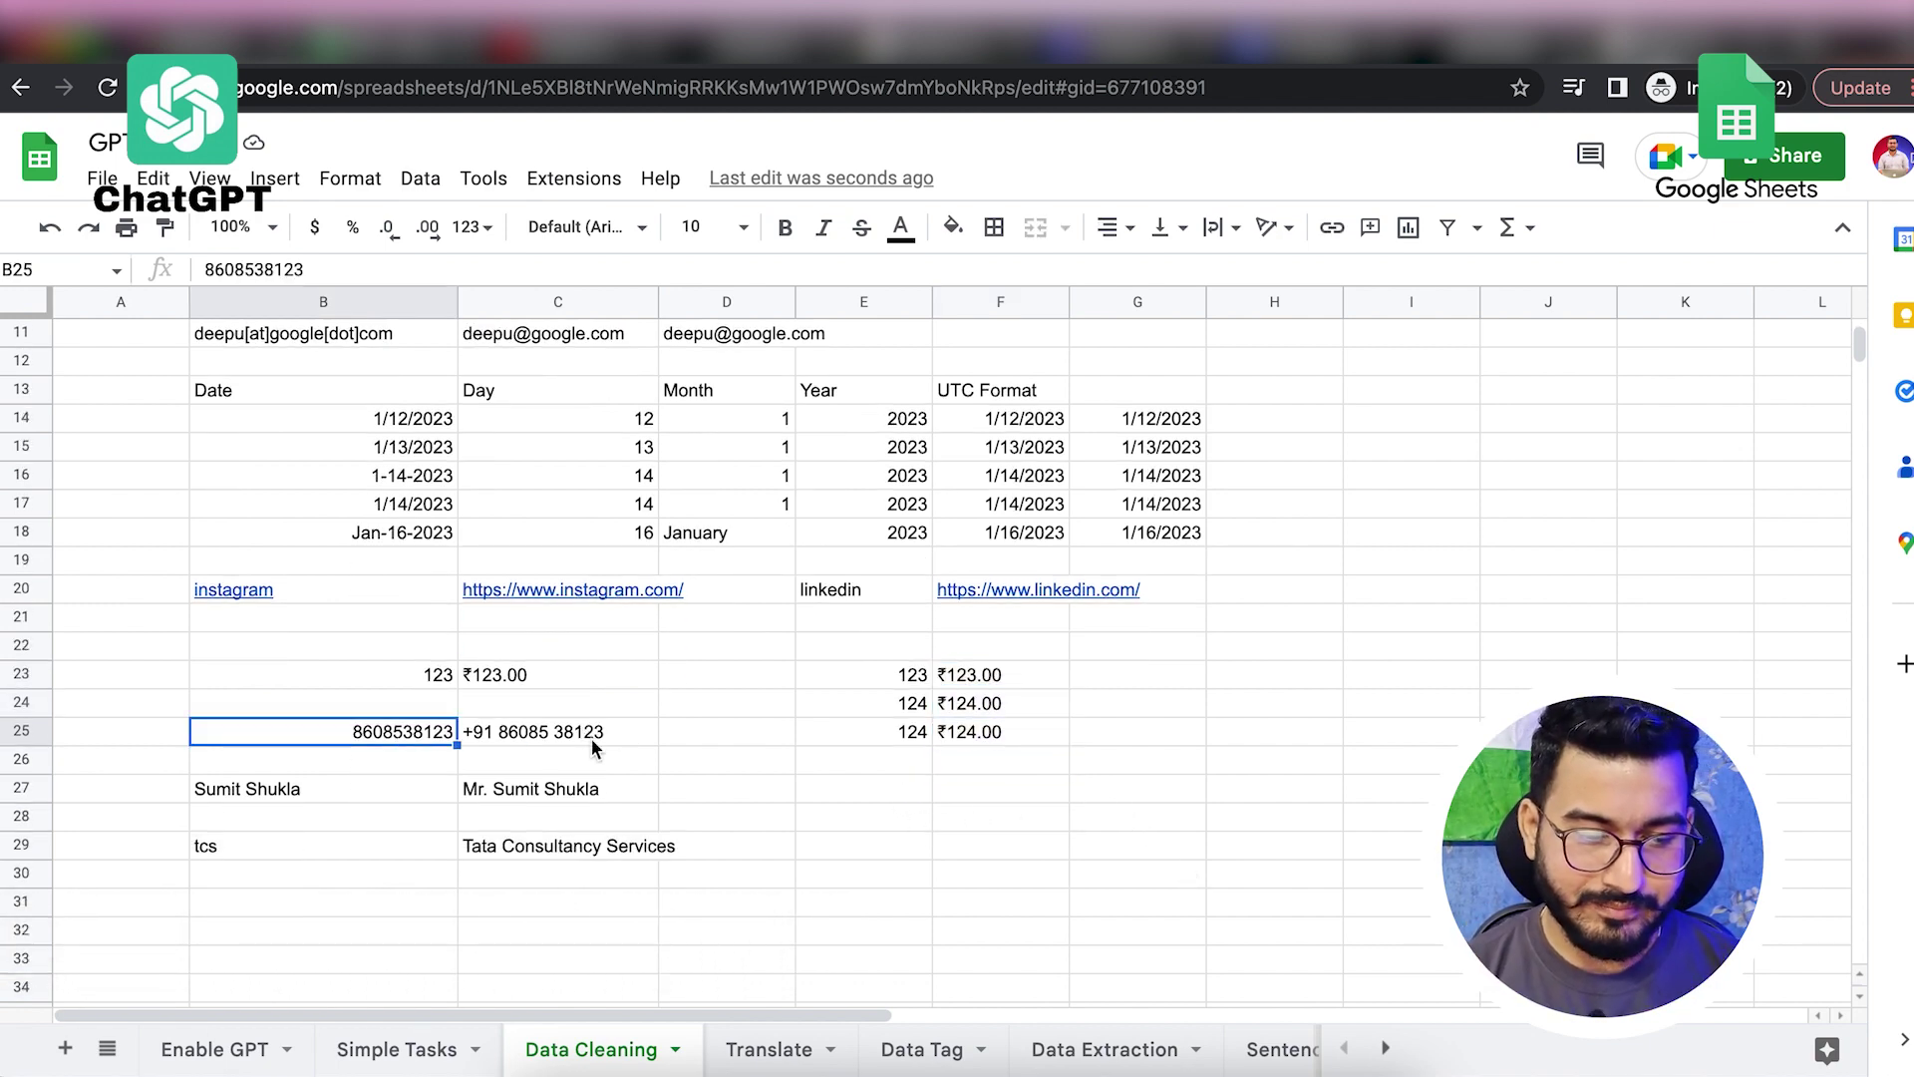
{"action": "left_click", "coordinate": [704, 744]}
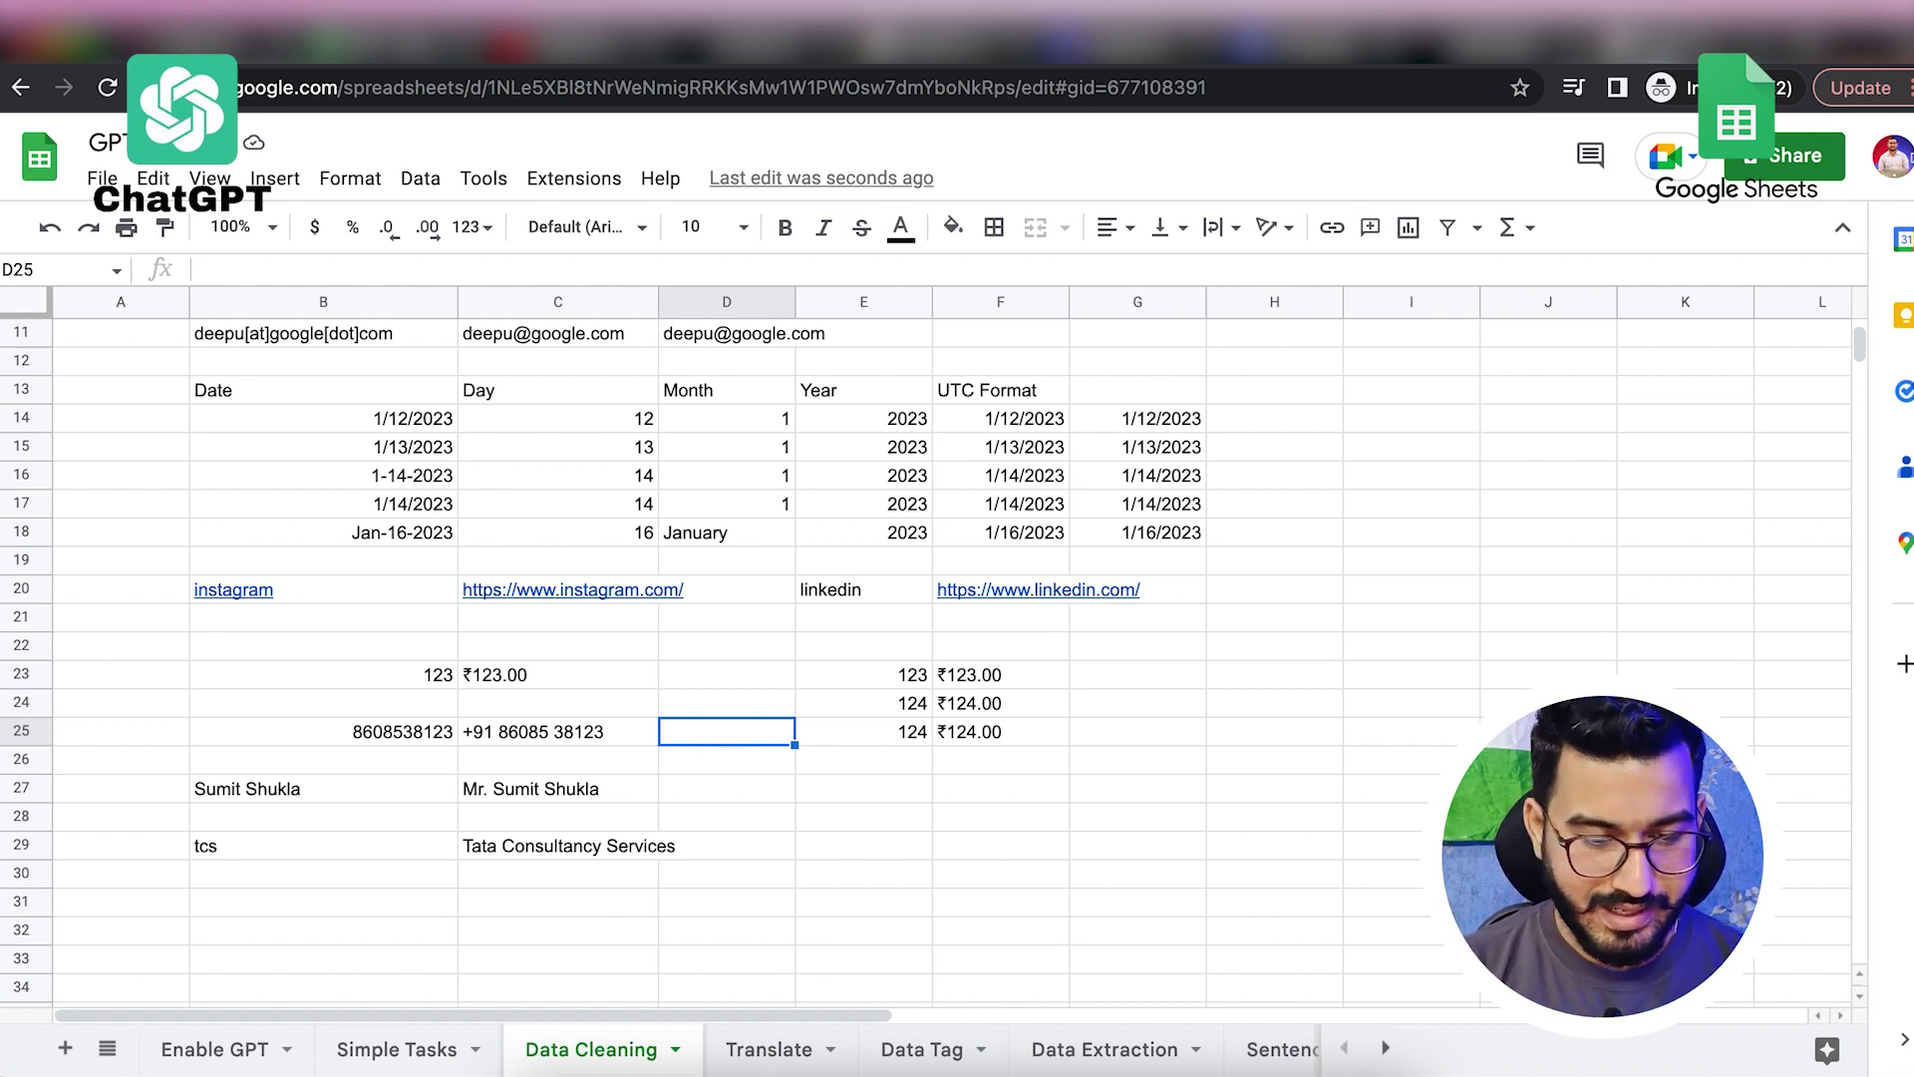
{"action": "type", "text": "=gpt_"}
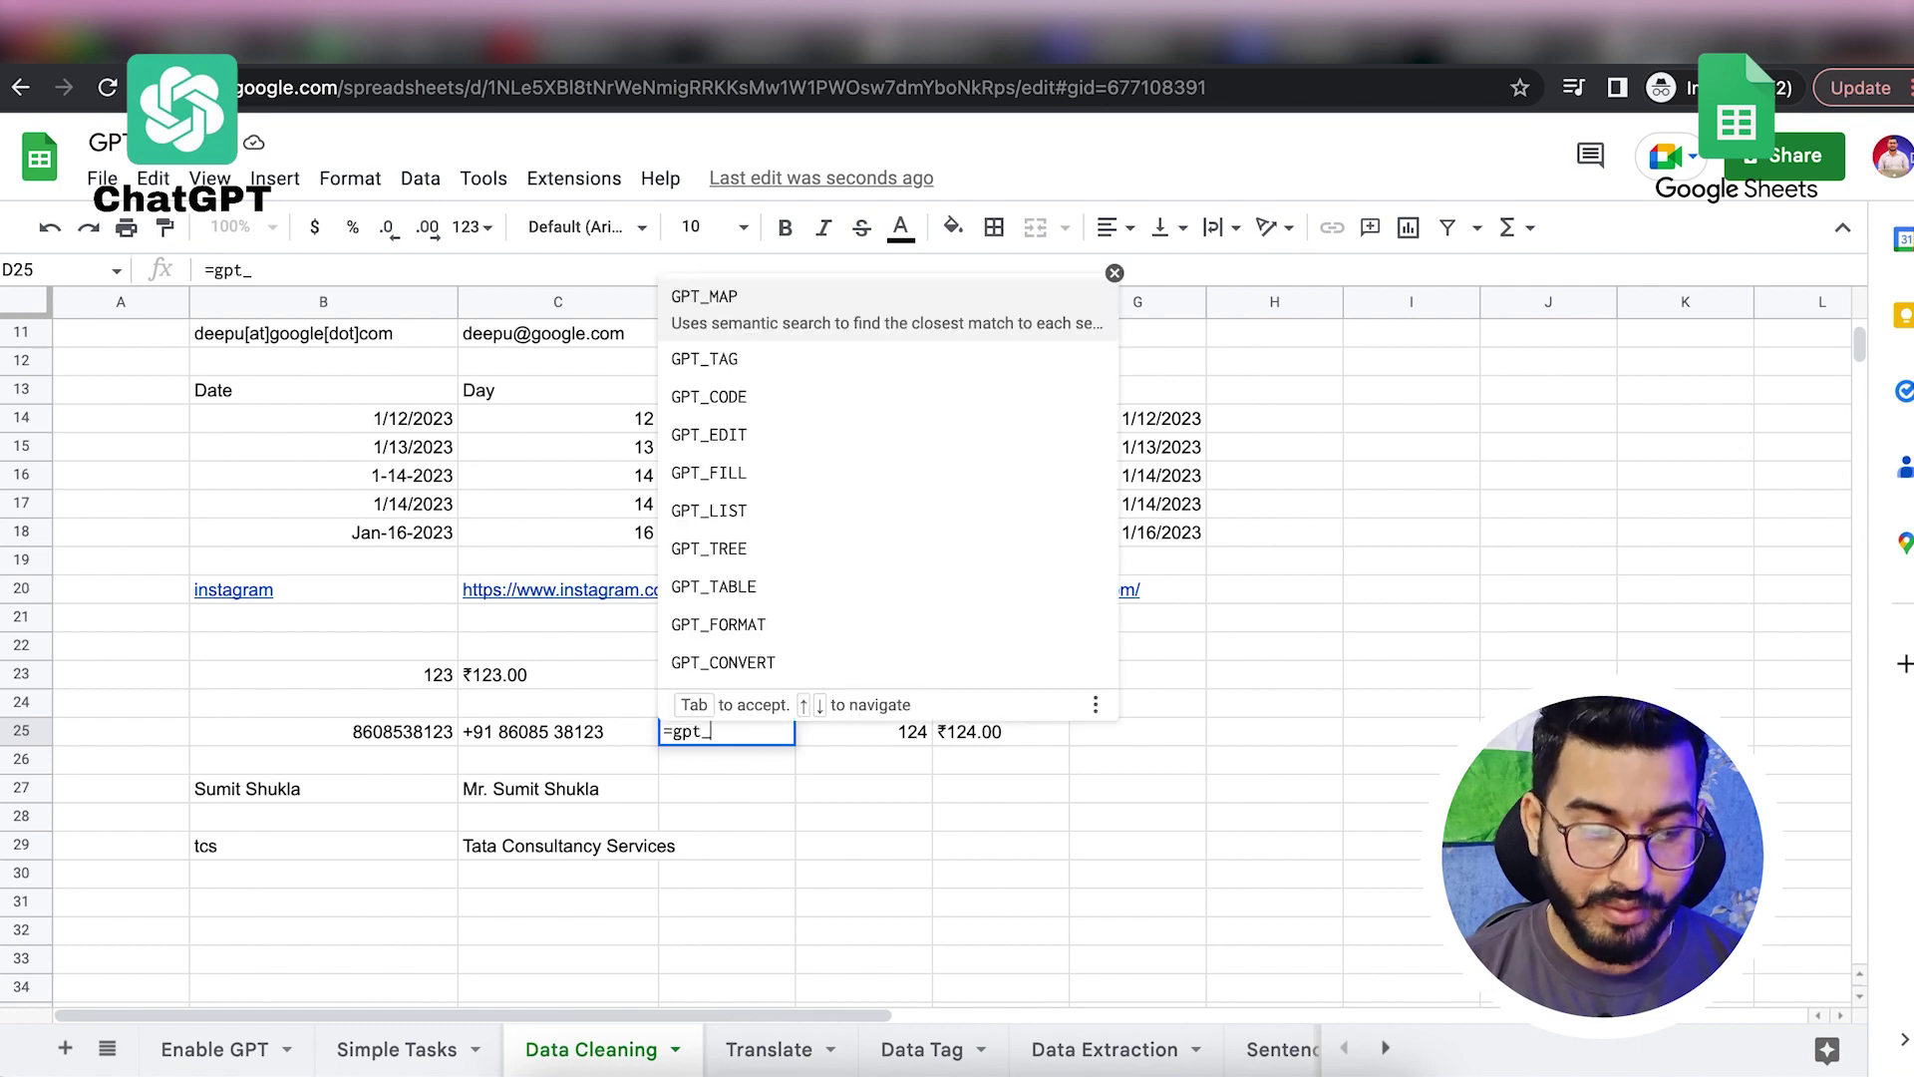
{"action": "key", "text": "Up"}
{"action": "key", "text": "Up"}
{"action": "key", "text": "Tab"}
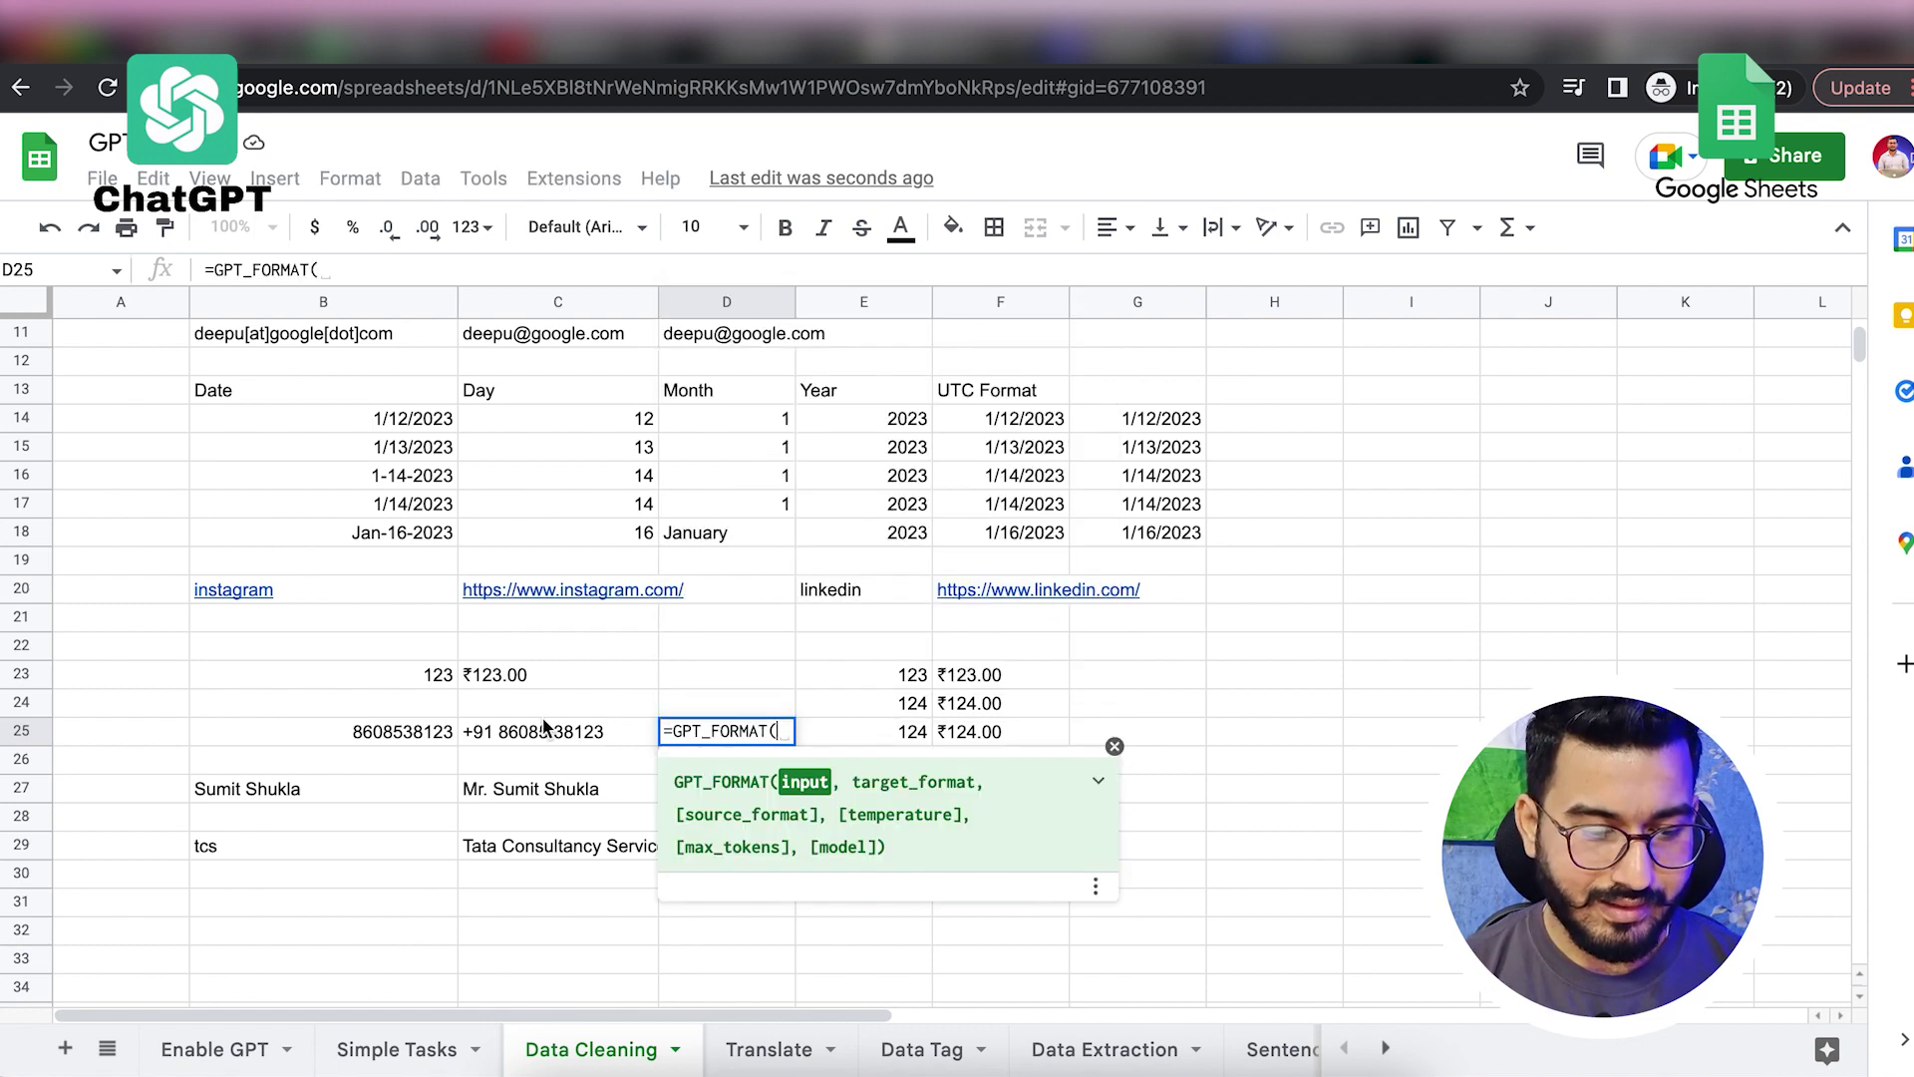
{"action": "left_click", "coordinate": [395, 734]}
{"action": "type", "text": ",\"indian phone"}
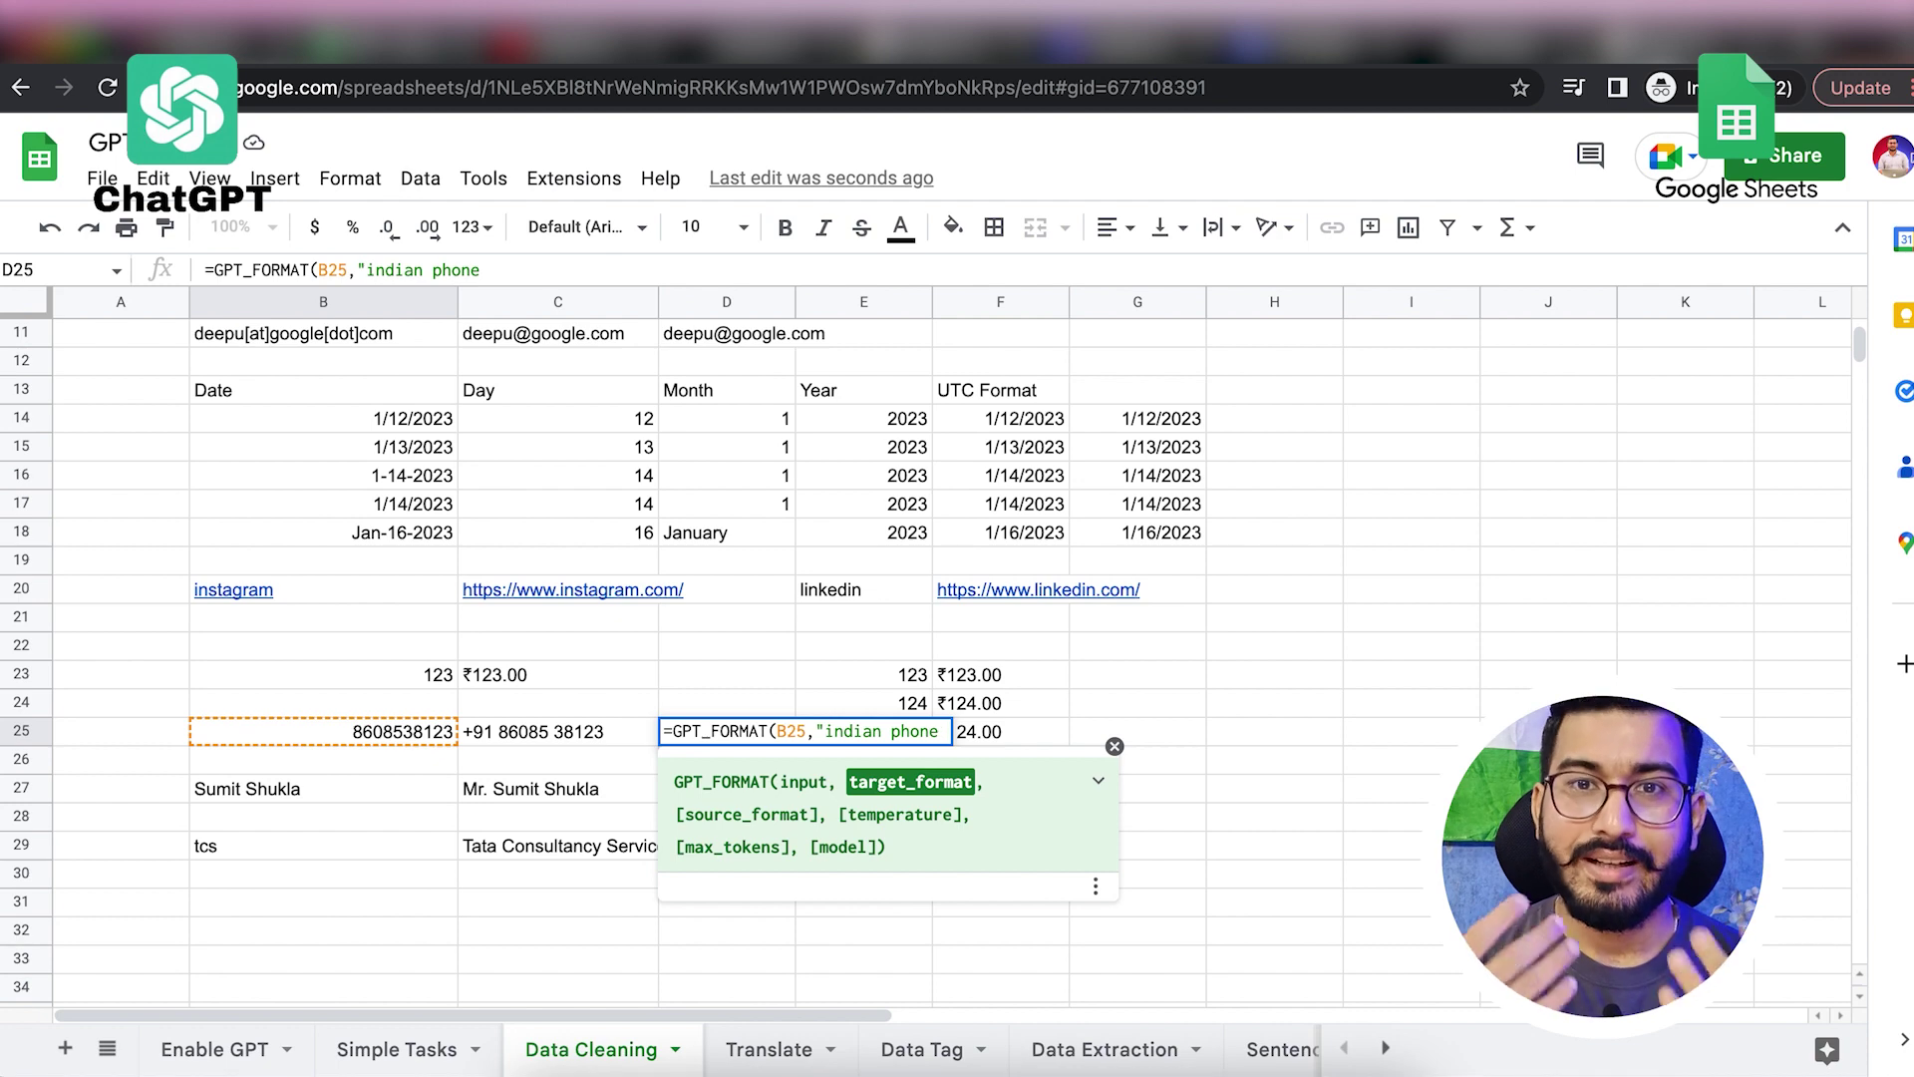
{"action": "type", "text": "number\")"}
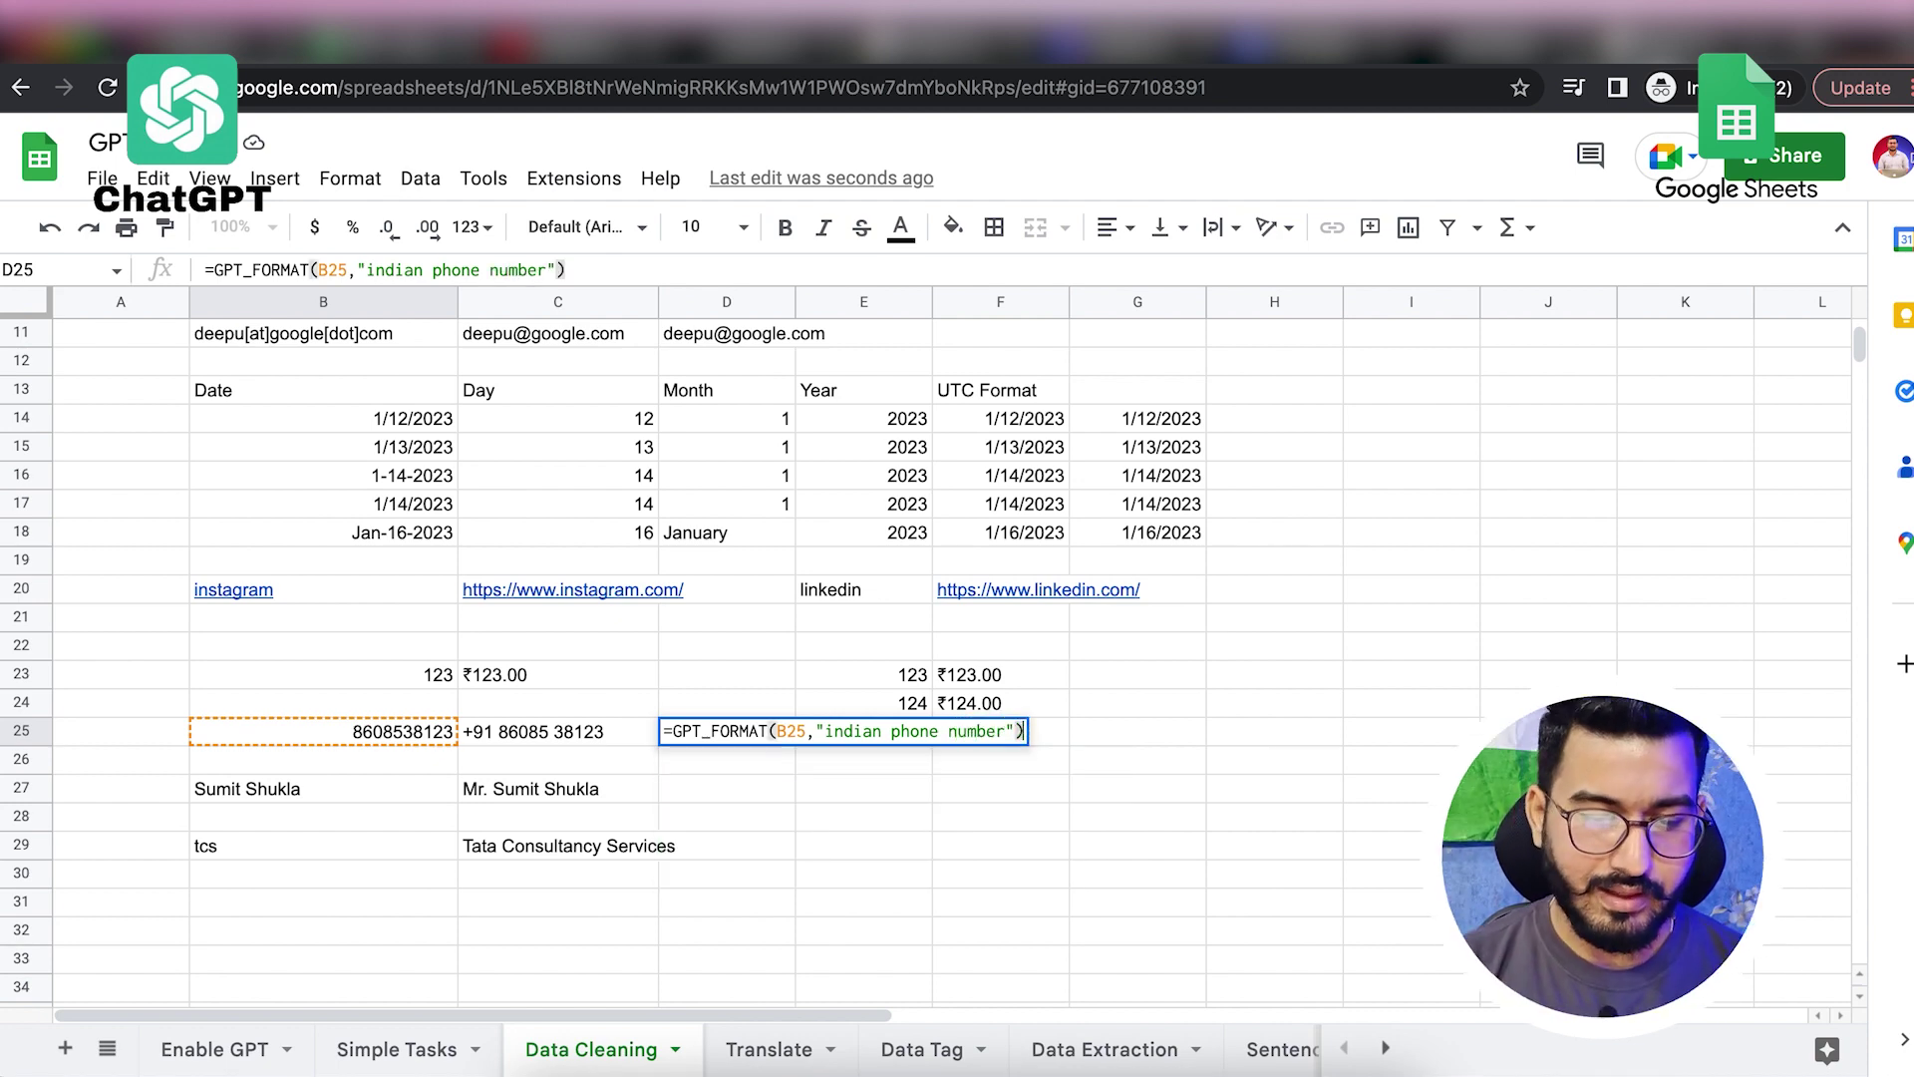
{"action": "key", "text": "Return"}
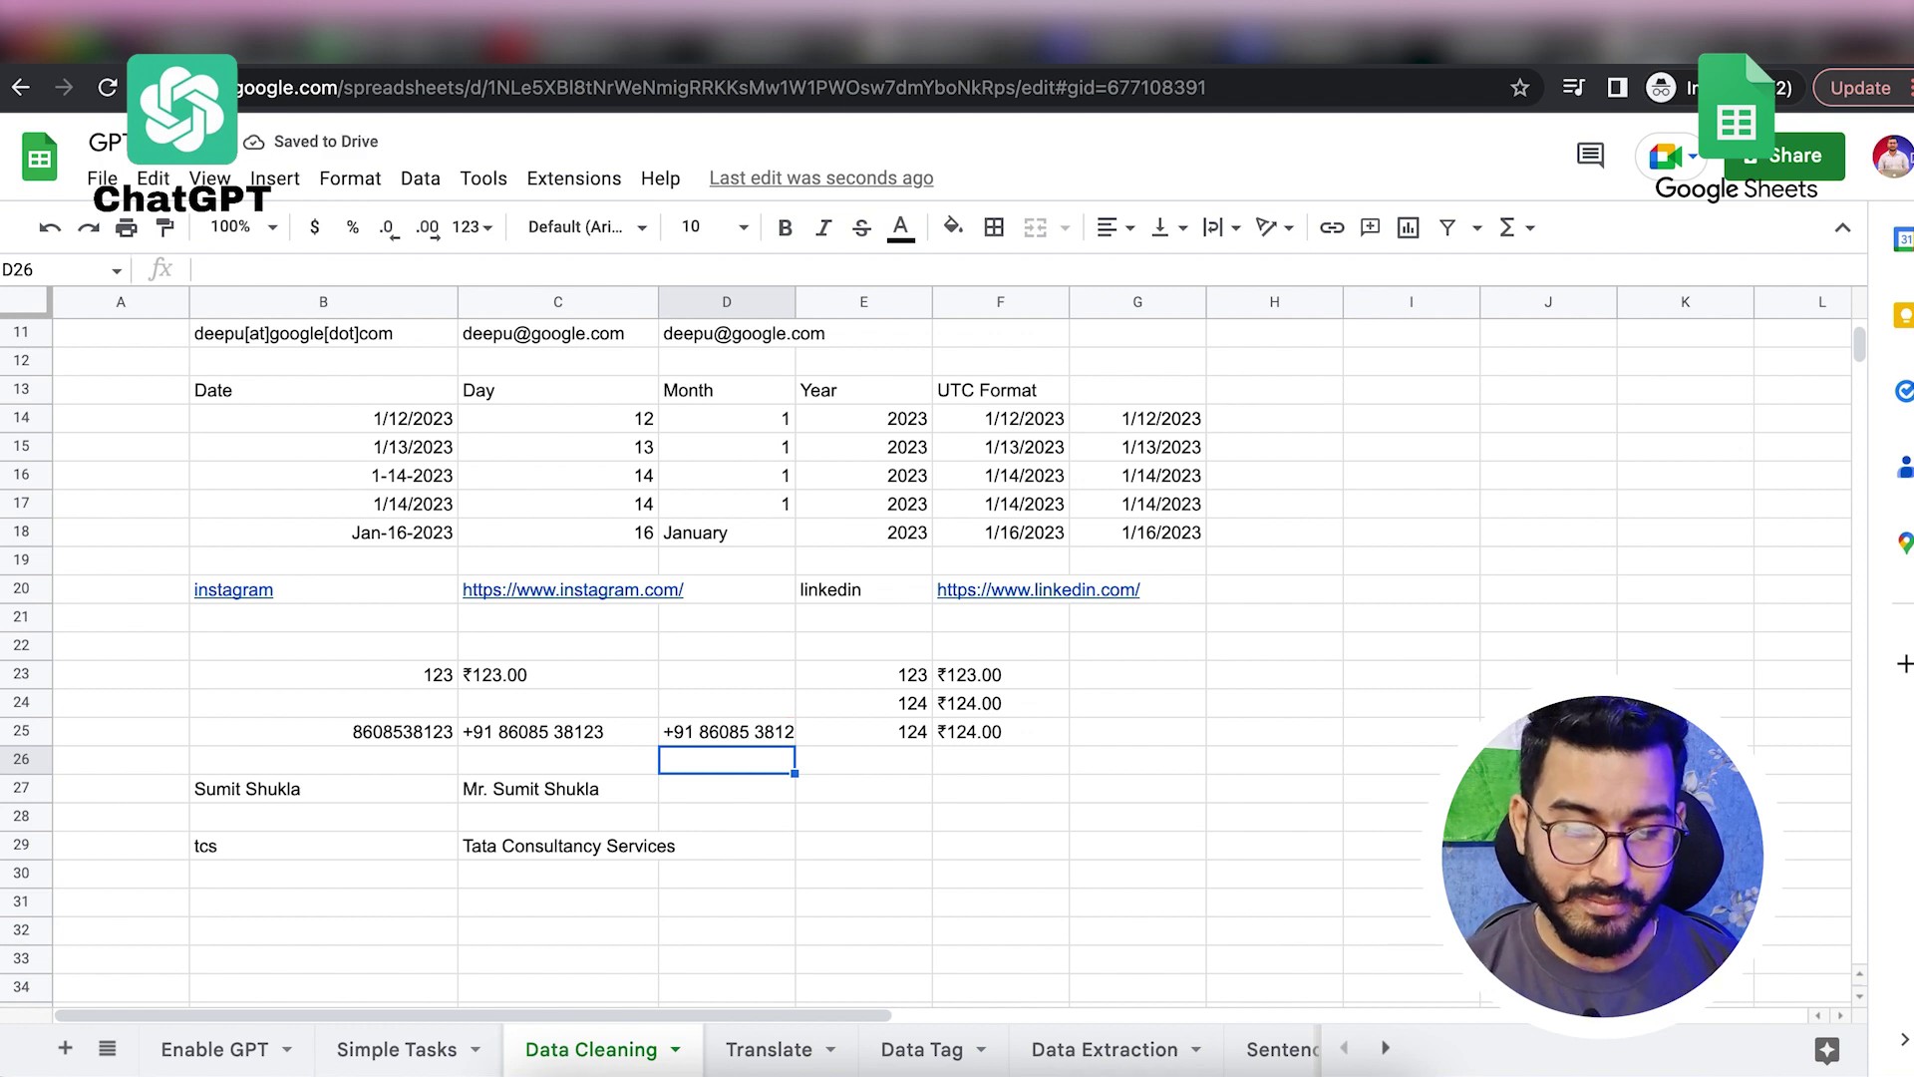
{"action": "left_click", "coordinate": [716, 731]}
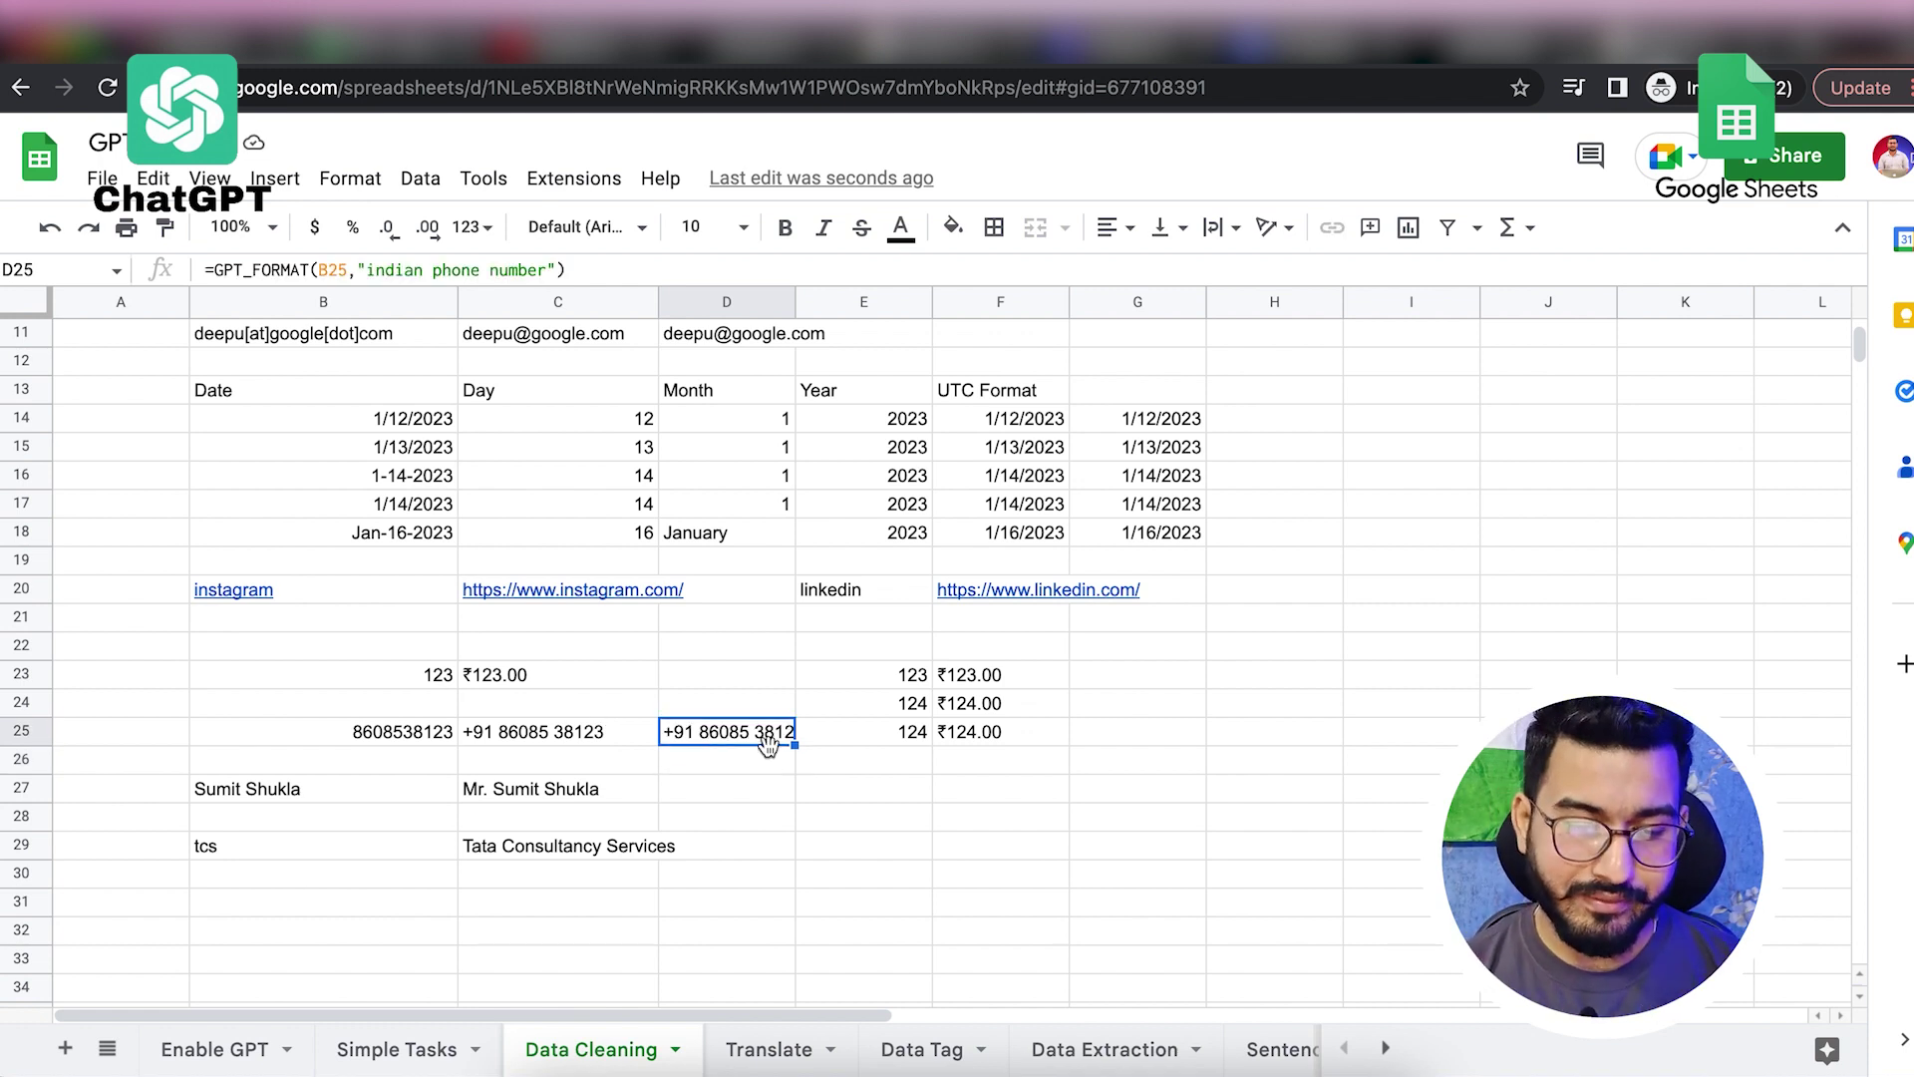
{"action": "left_click", "coordinate": [731, 791]}
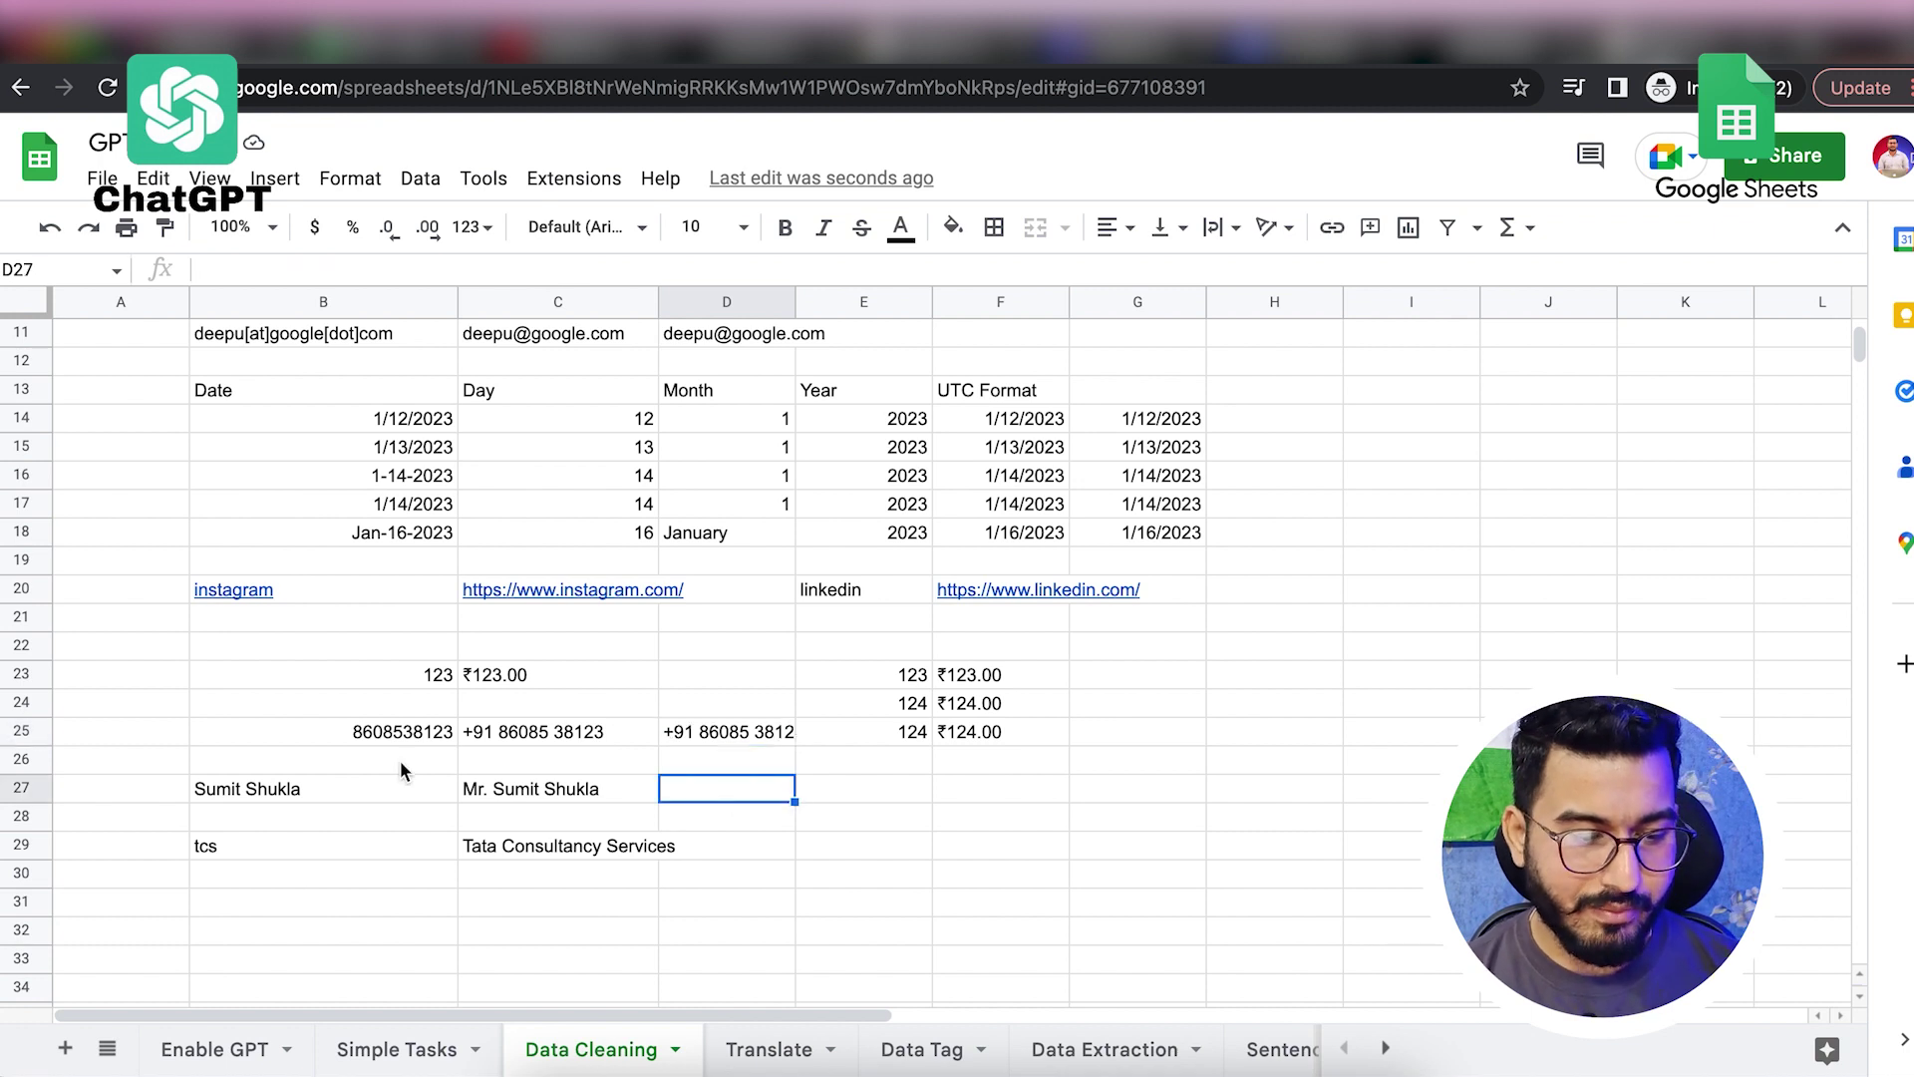
{"action": "left_click", "coordinate": [254, 800]}
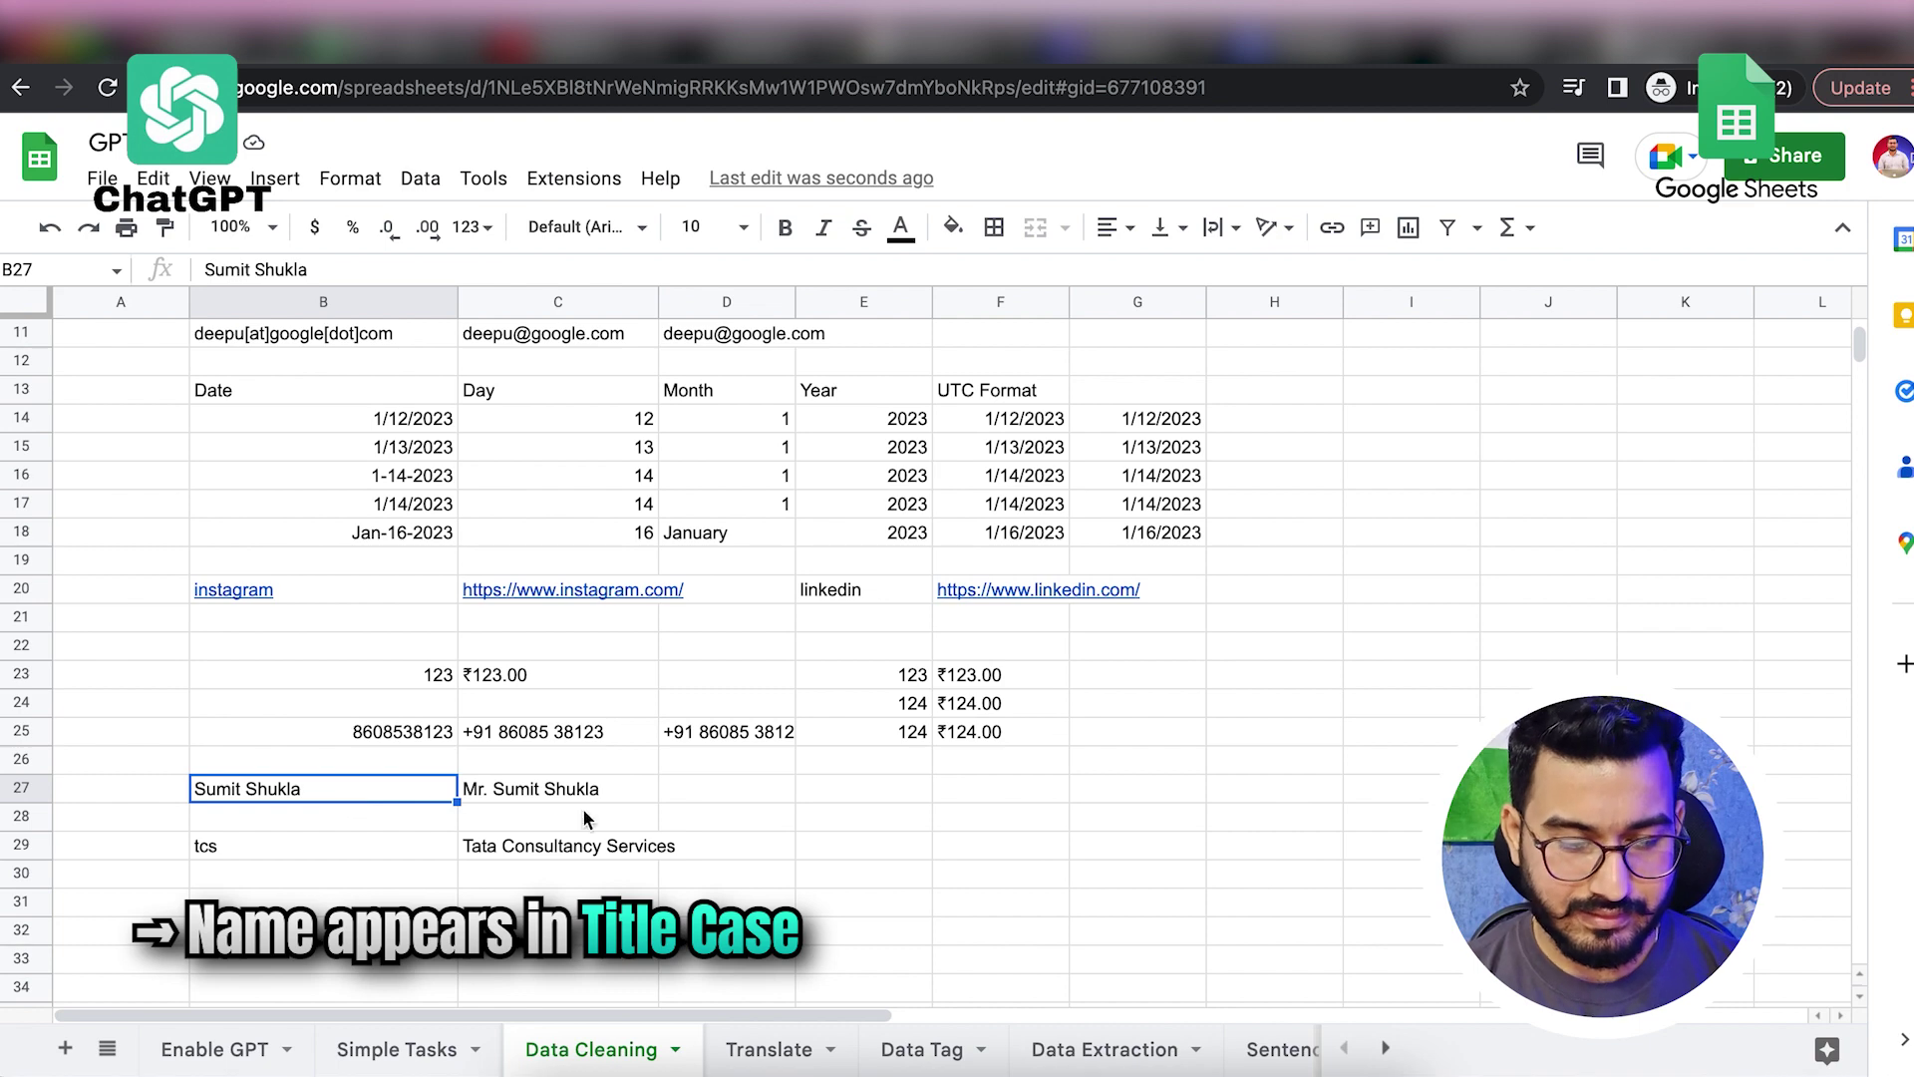
Step: Enter a GPT_FORMAT formula in D27 that returns B27's name prefixed with a title like Mr
{"action": "left_click", "coordinate": [740, 786]}
{"action": "type", "text": "="}
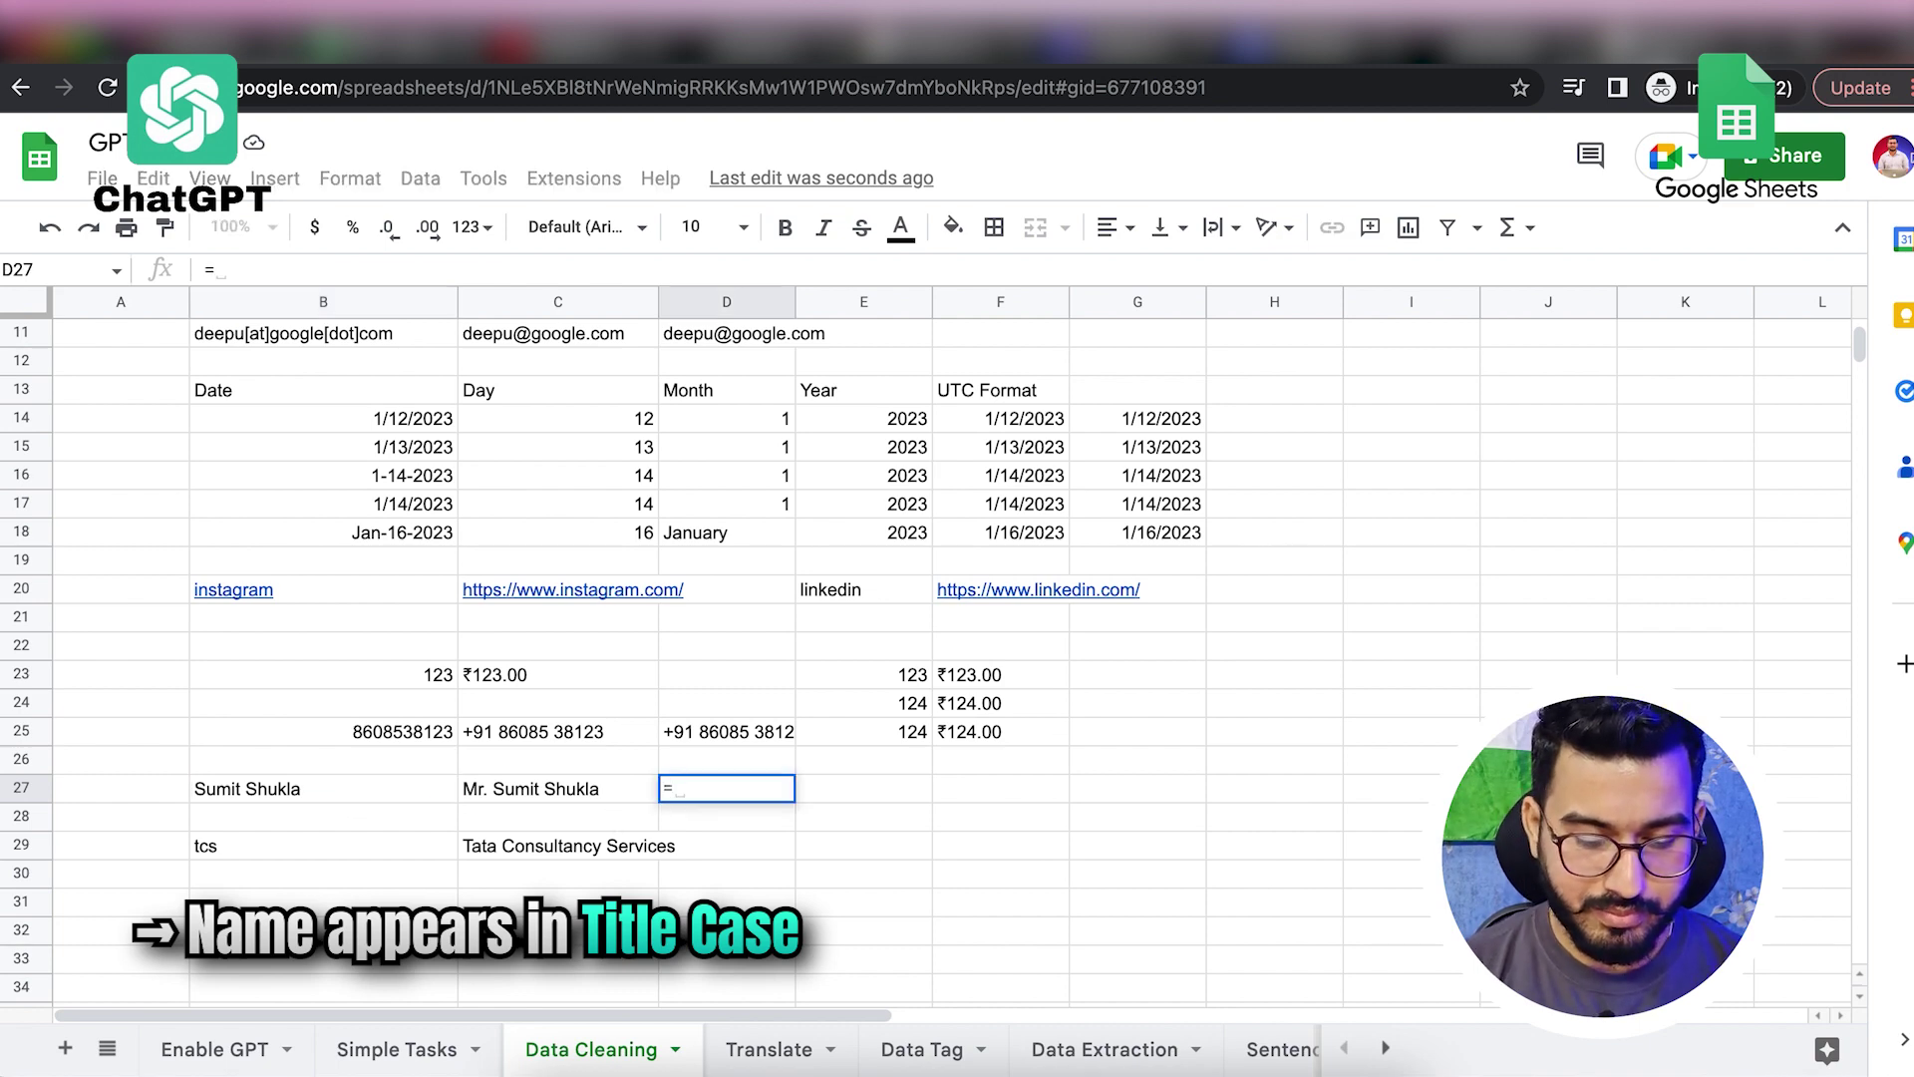
{"action": "type", "text": "gpt_"}
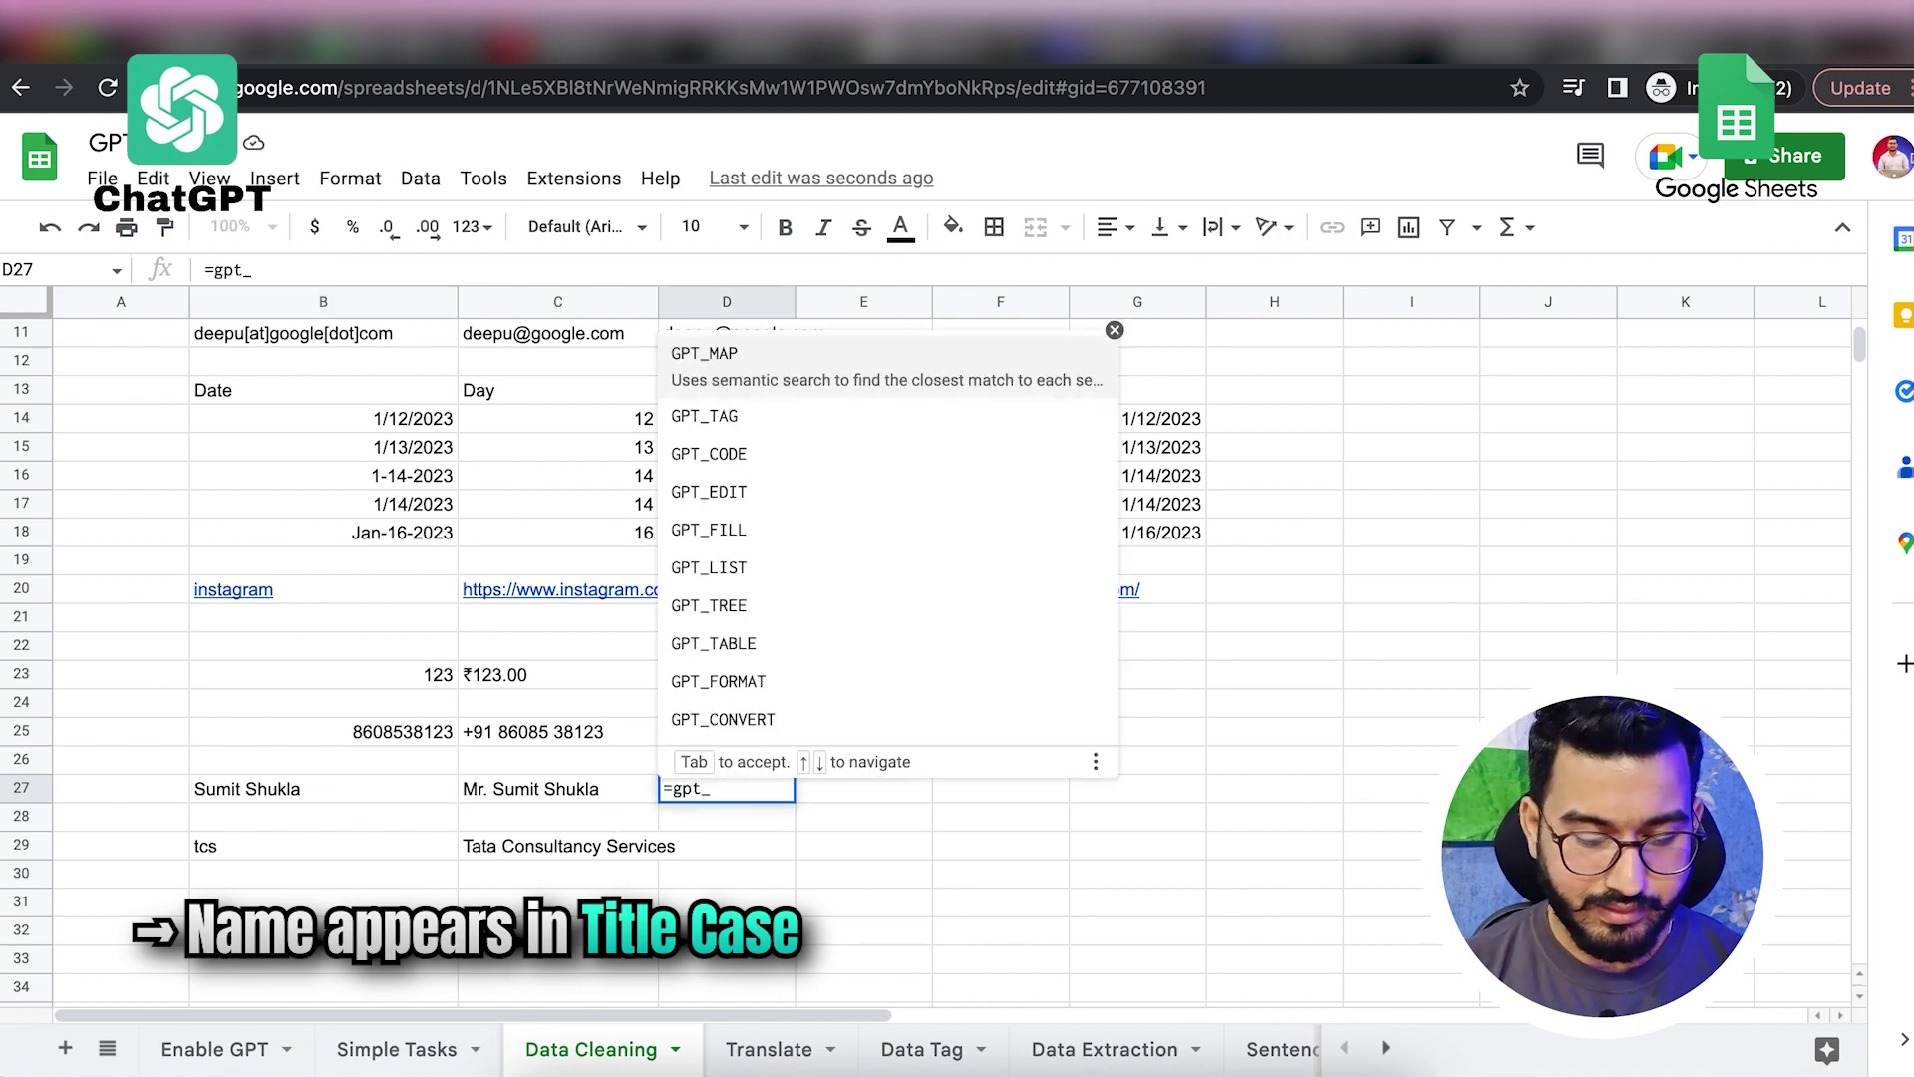
{"action": "type", "text": "f"}
{"action": "key", "text": "Down"}
{"action": "key", "text": "Tab"}
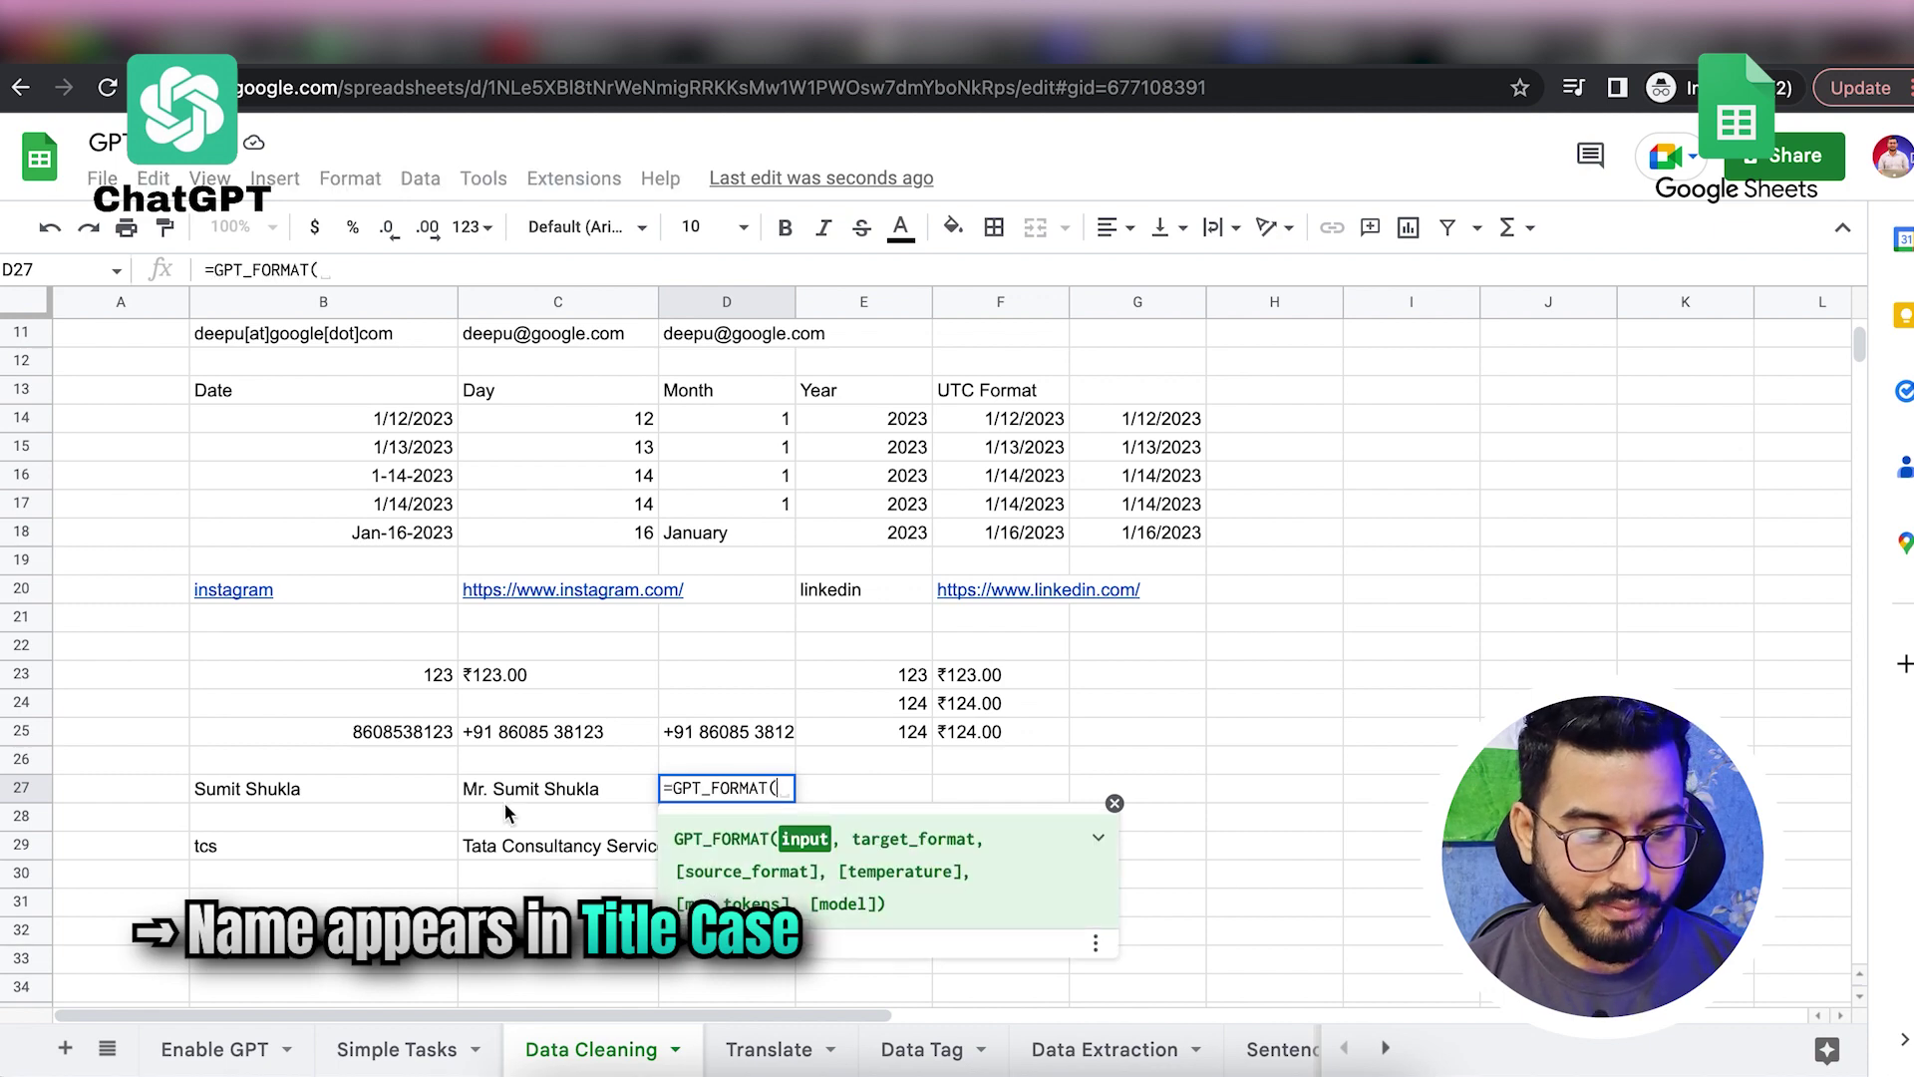
{"action": "left_click", "coordinate": [317, 789]}
{"action": "type", "text": ","}
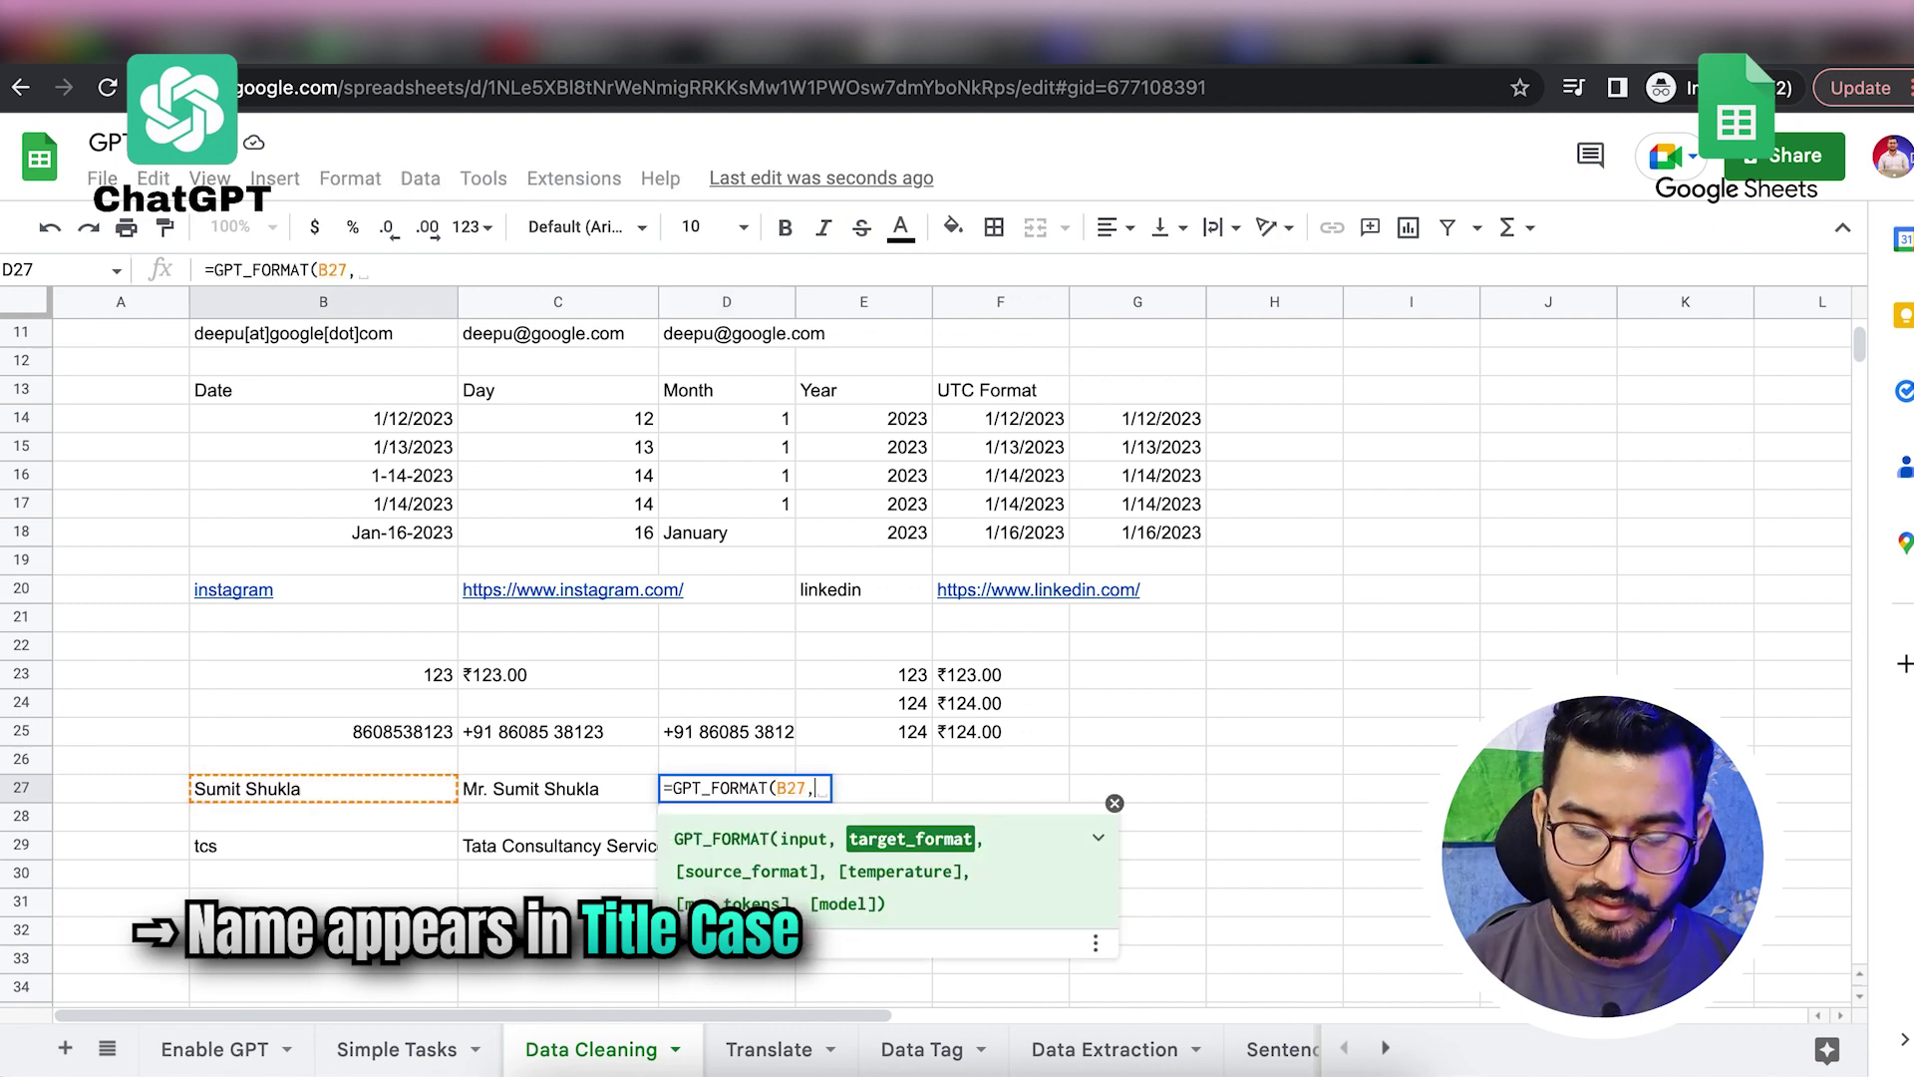
{"action": "type", "text": "\"name with til"}
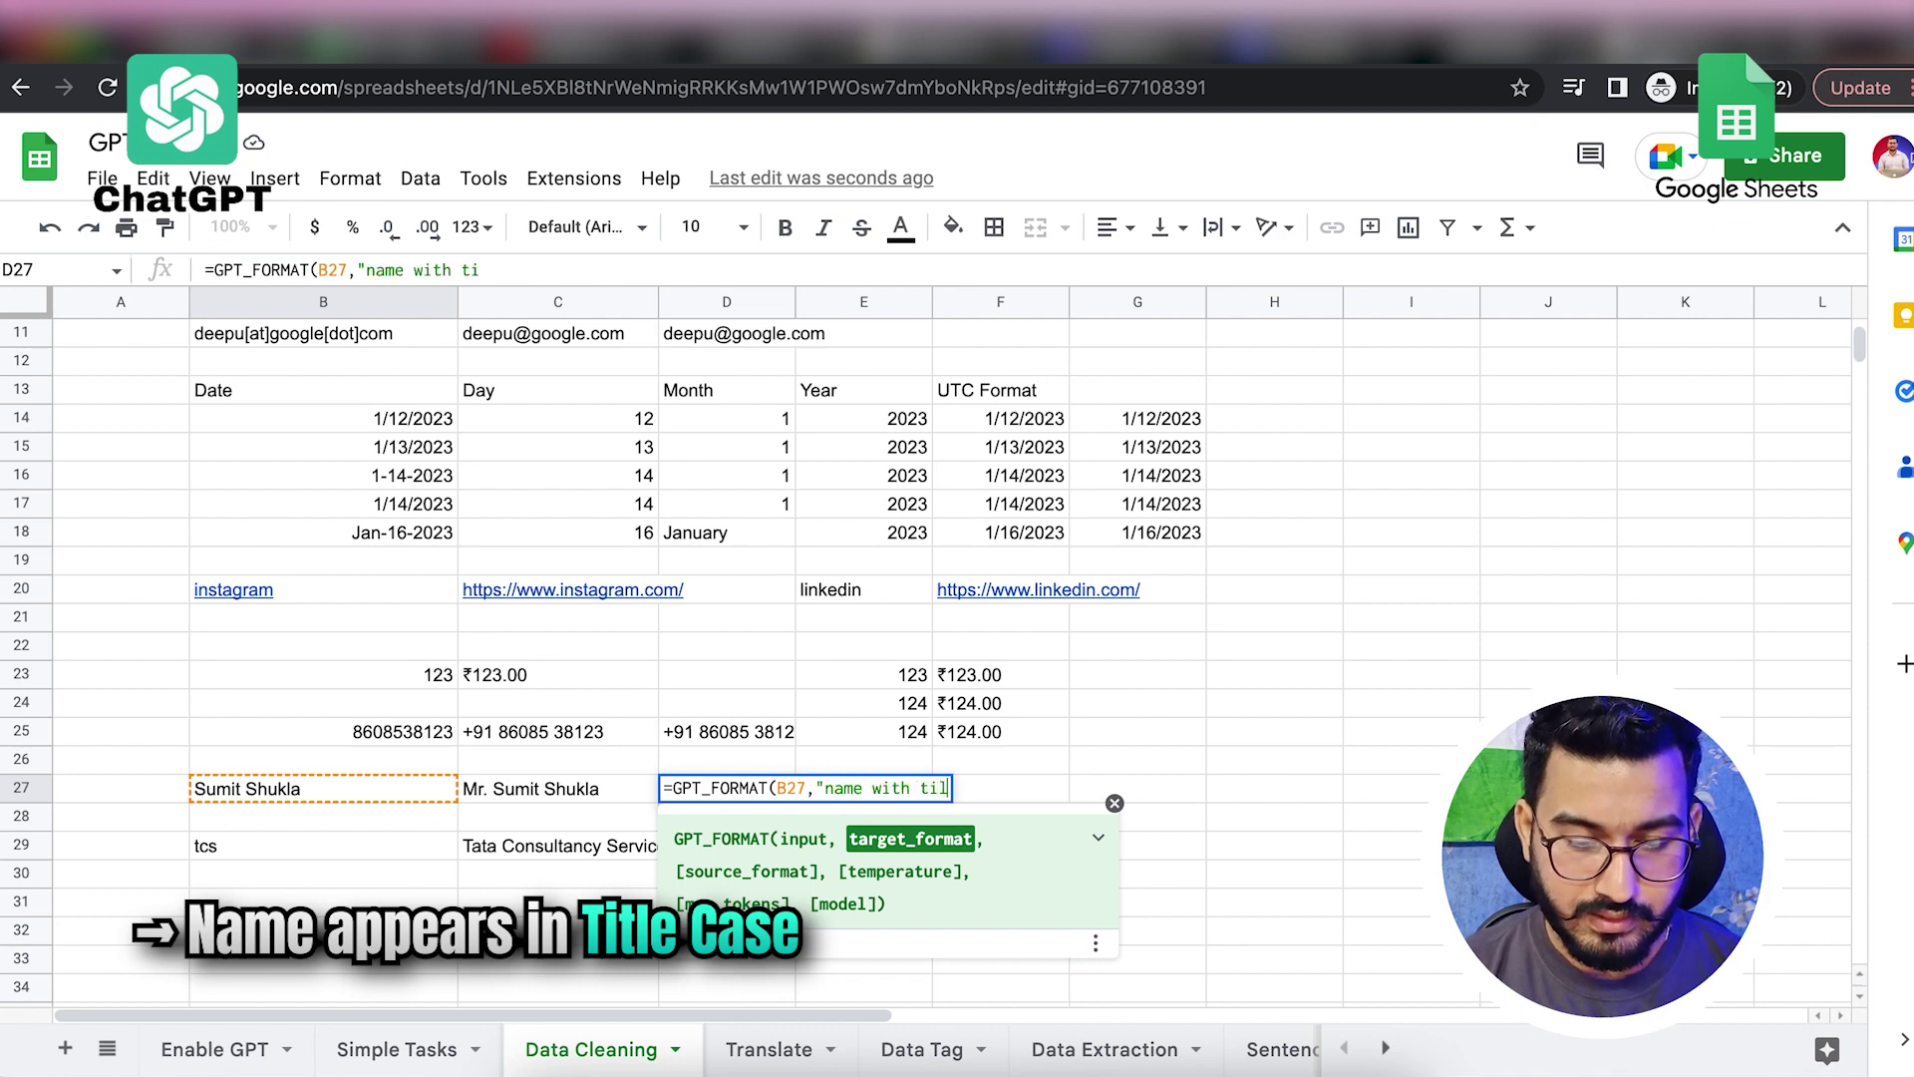
{"action": "type", "text": "e of the person\""}
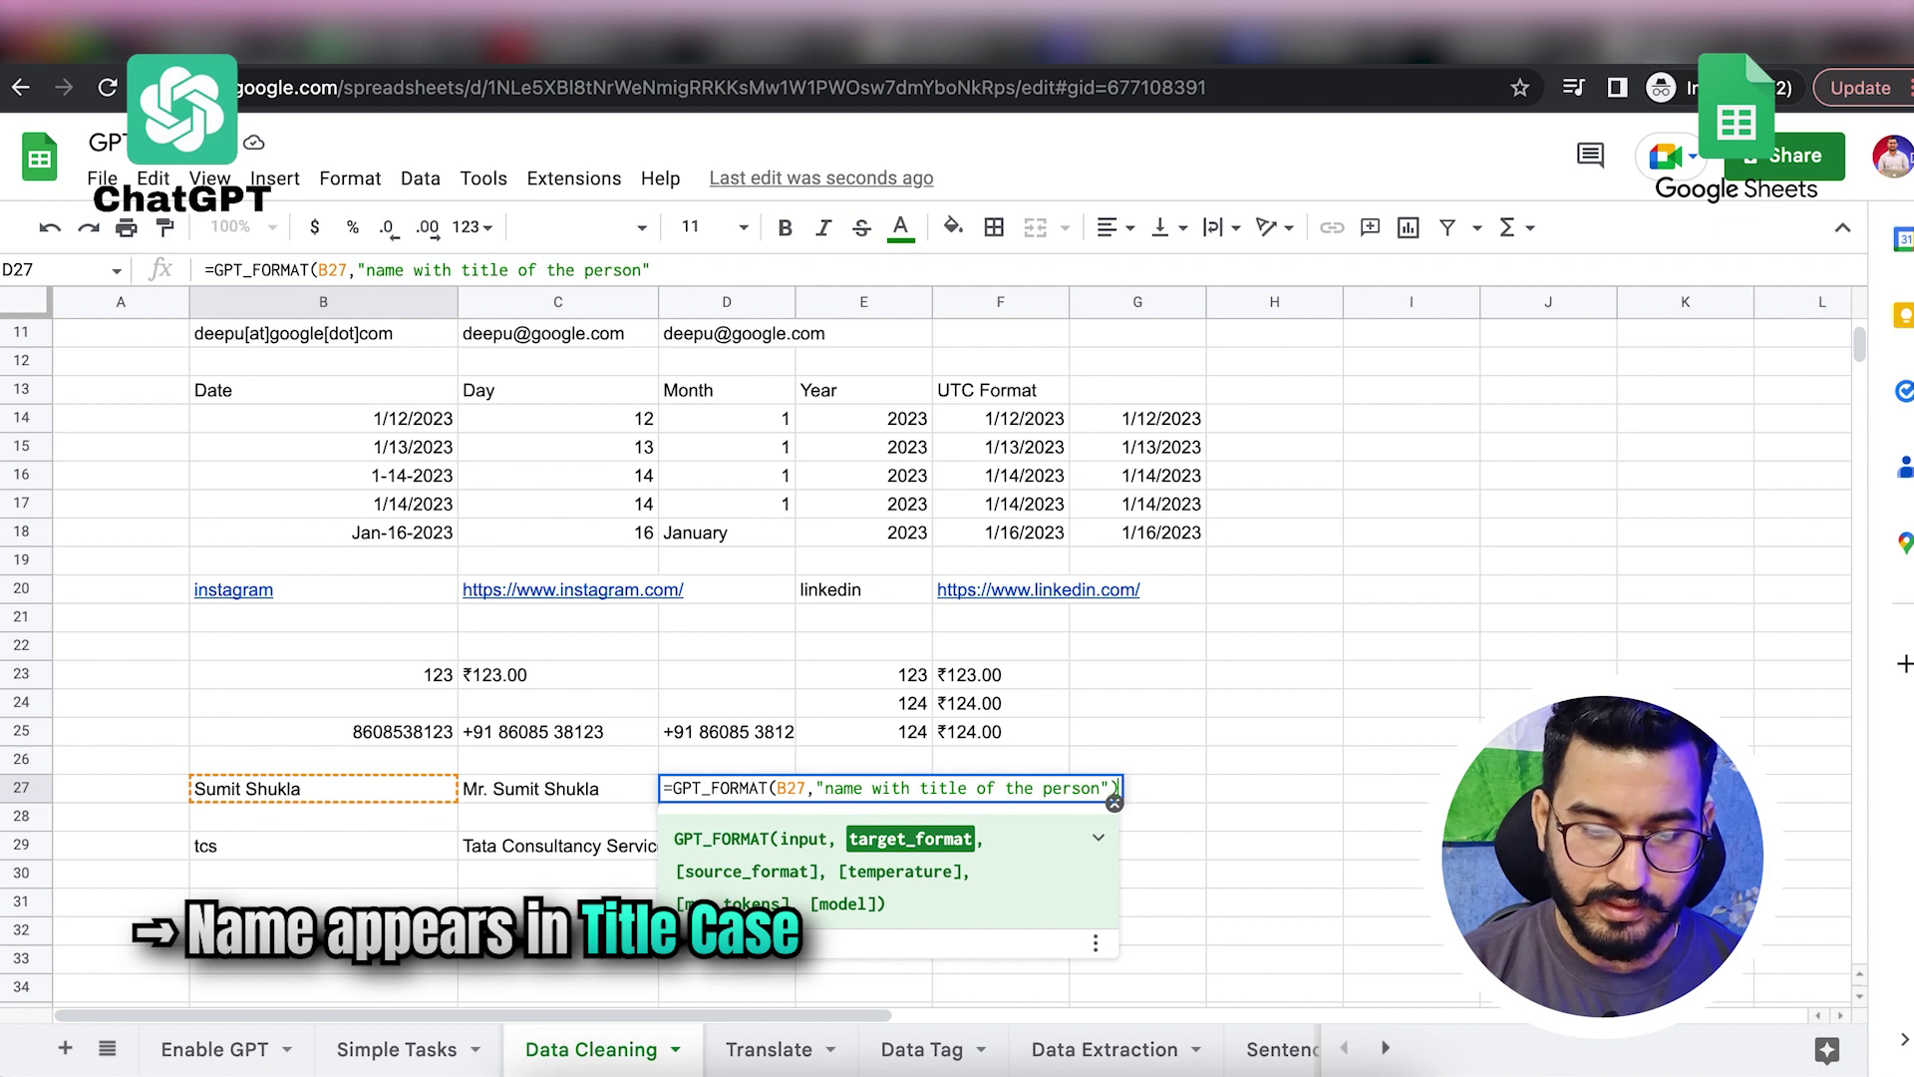
{"action": "key", "text": "Return"}
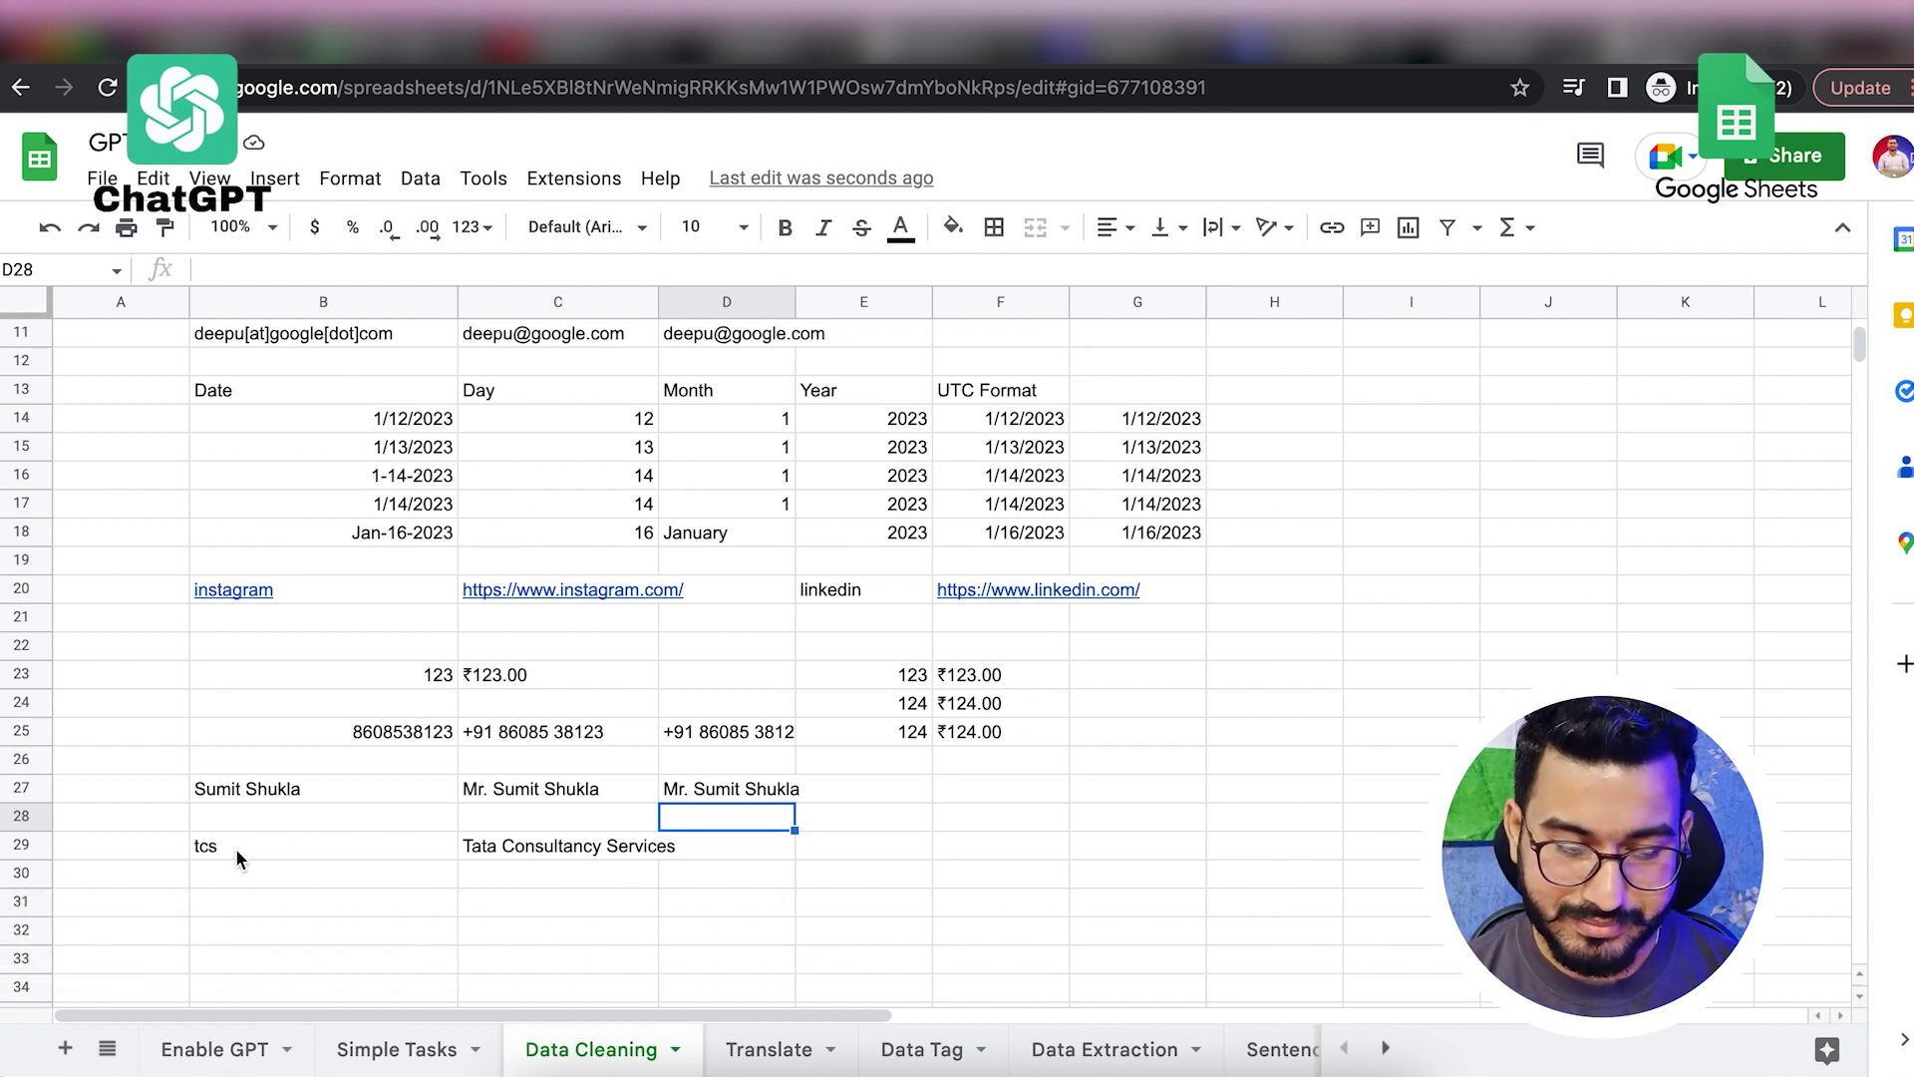
{"action": "left_click", "coordinate": [286, 849]}
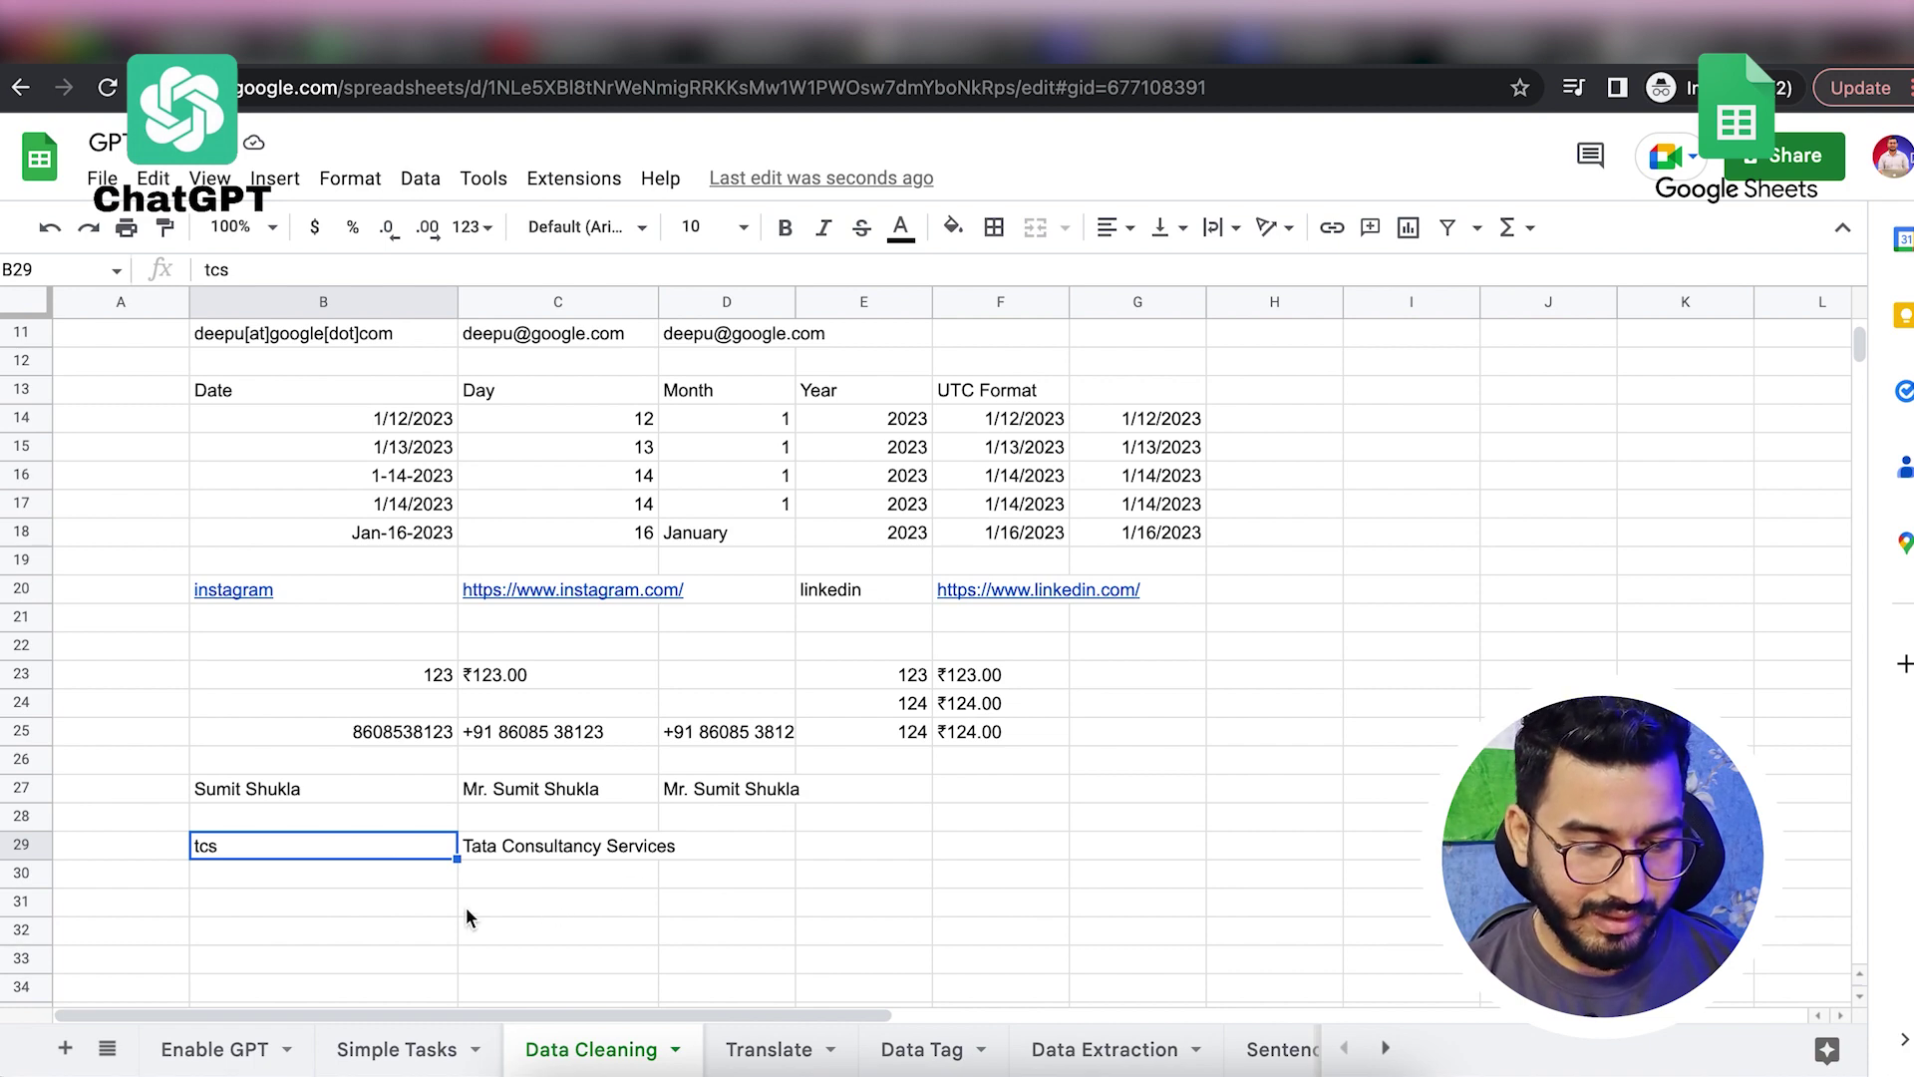
Step: Enter the abbreviations ey and macd in B31 and B32
{"action": "left_click", "coordinate": [389, 904]}
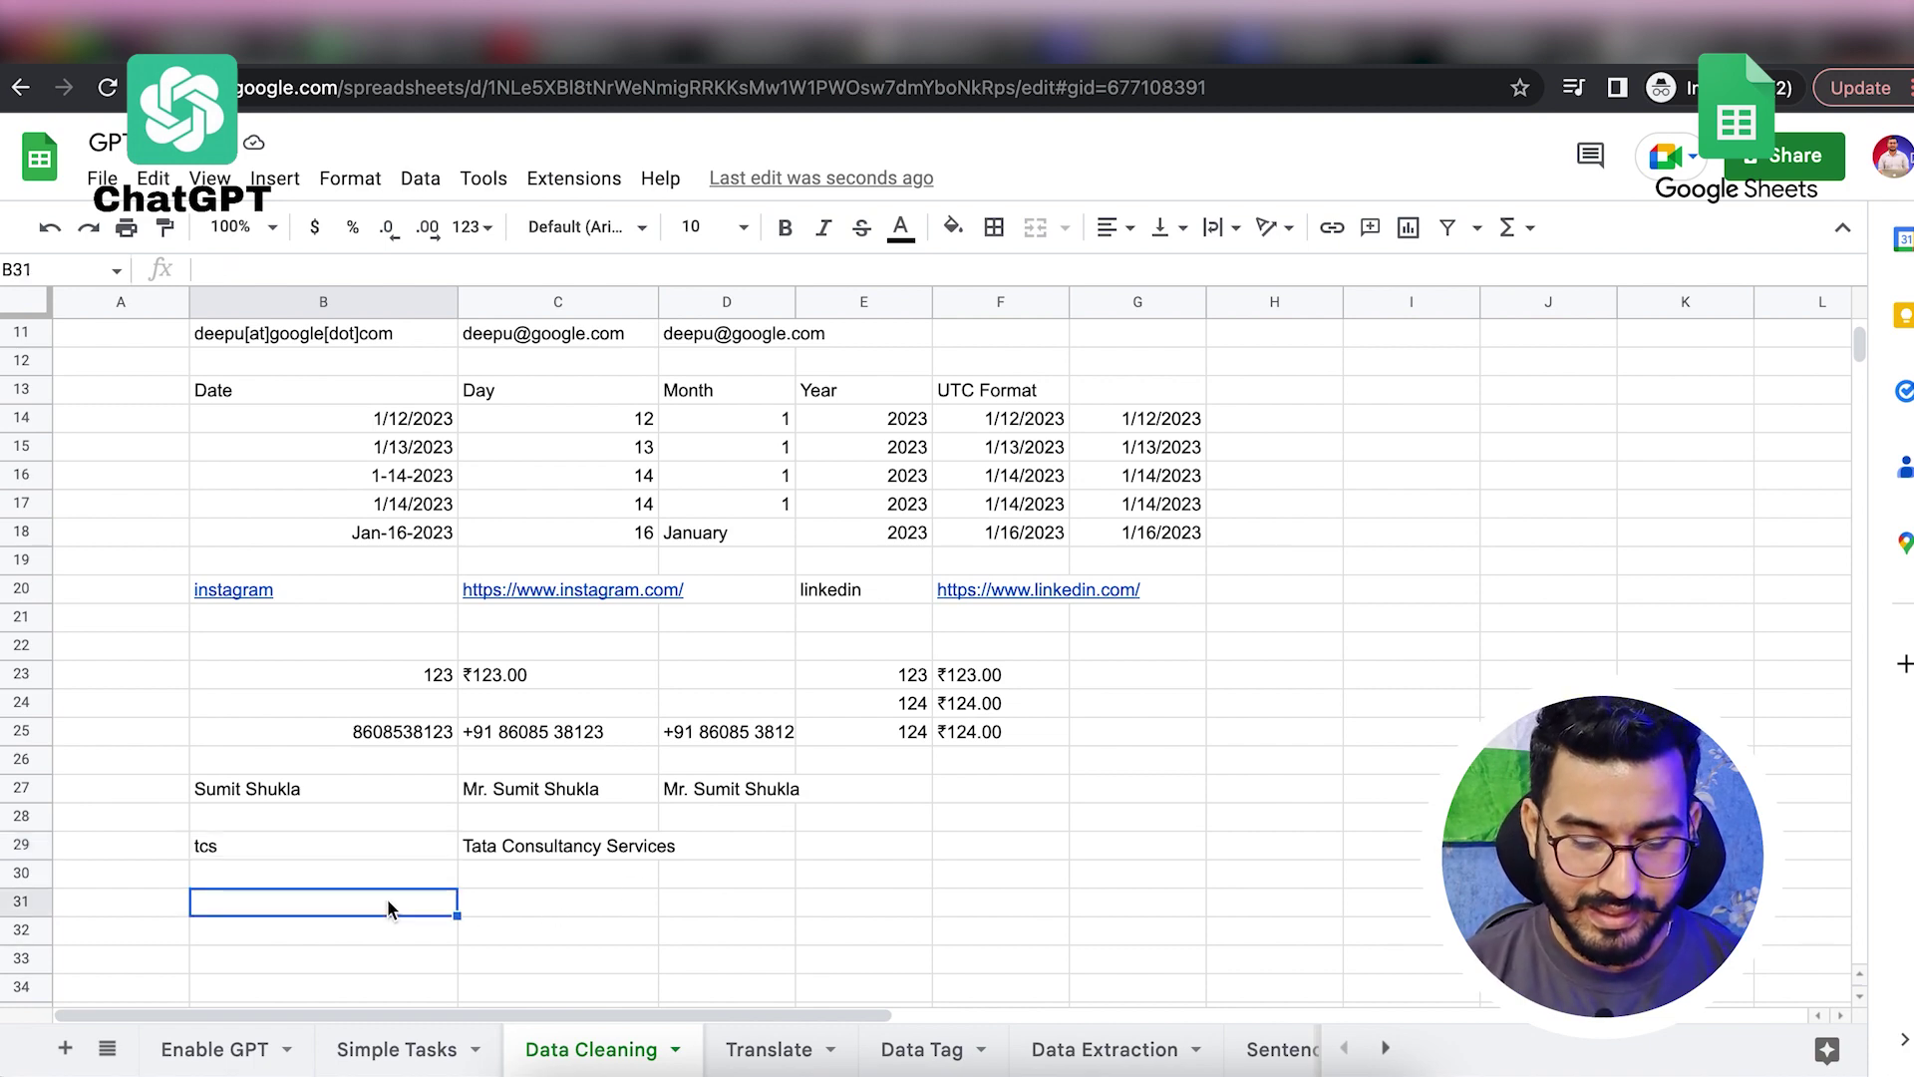
{"action": "type", "text": "eng"}
{"action": "key", "text": "BackSpace"}
{"action": "key", "text": "BackSpace"}
{"action": "type", "text": "y"}
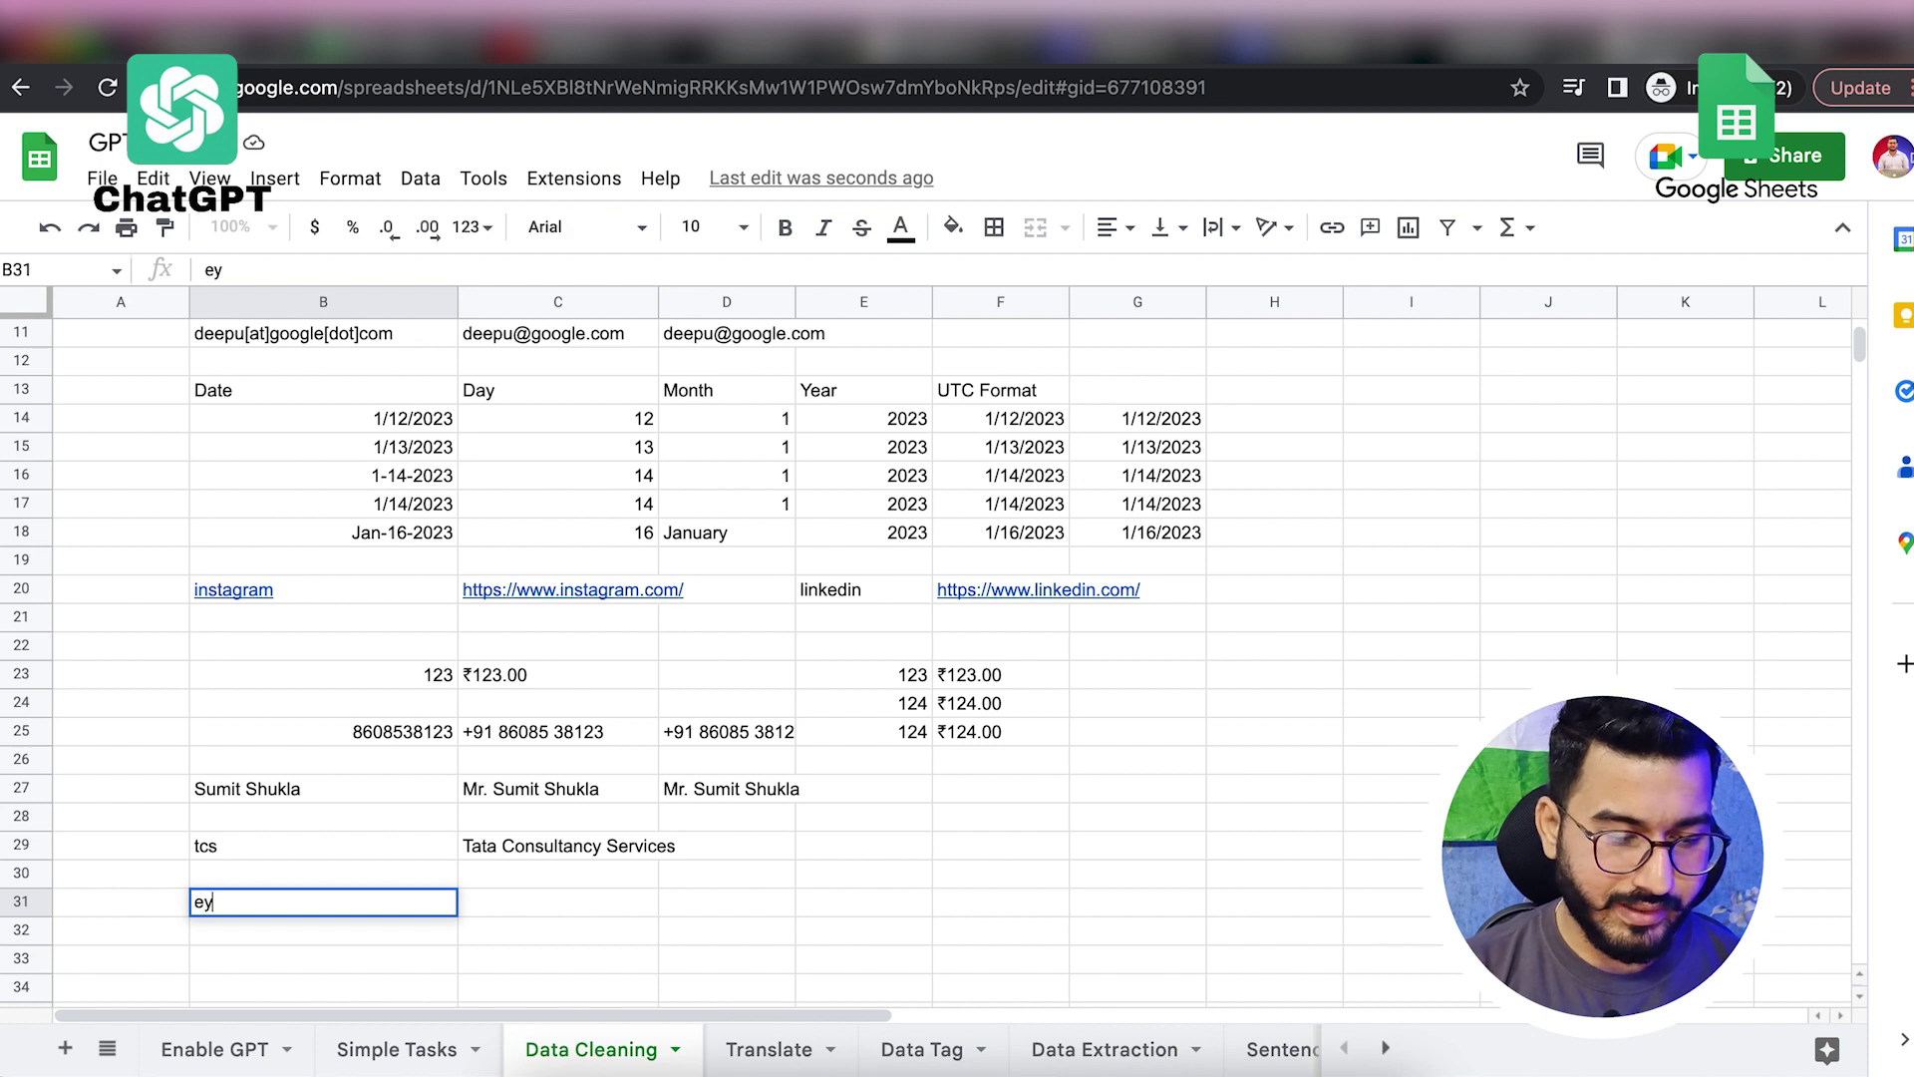
{"action": "key", "text": "Return"}
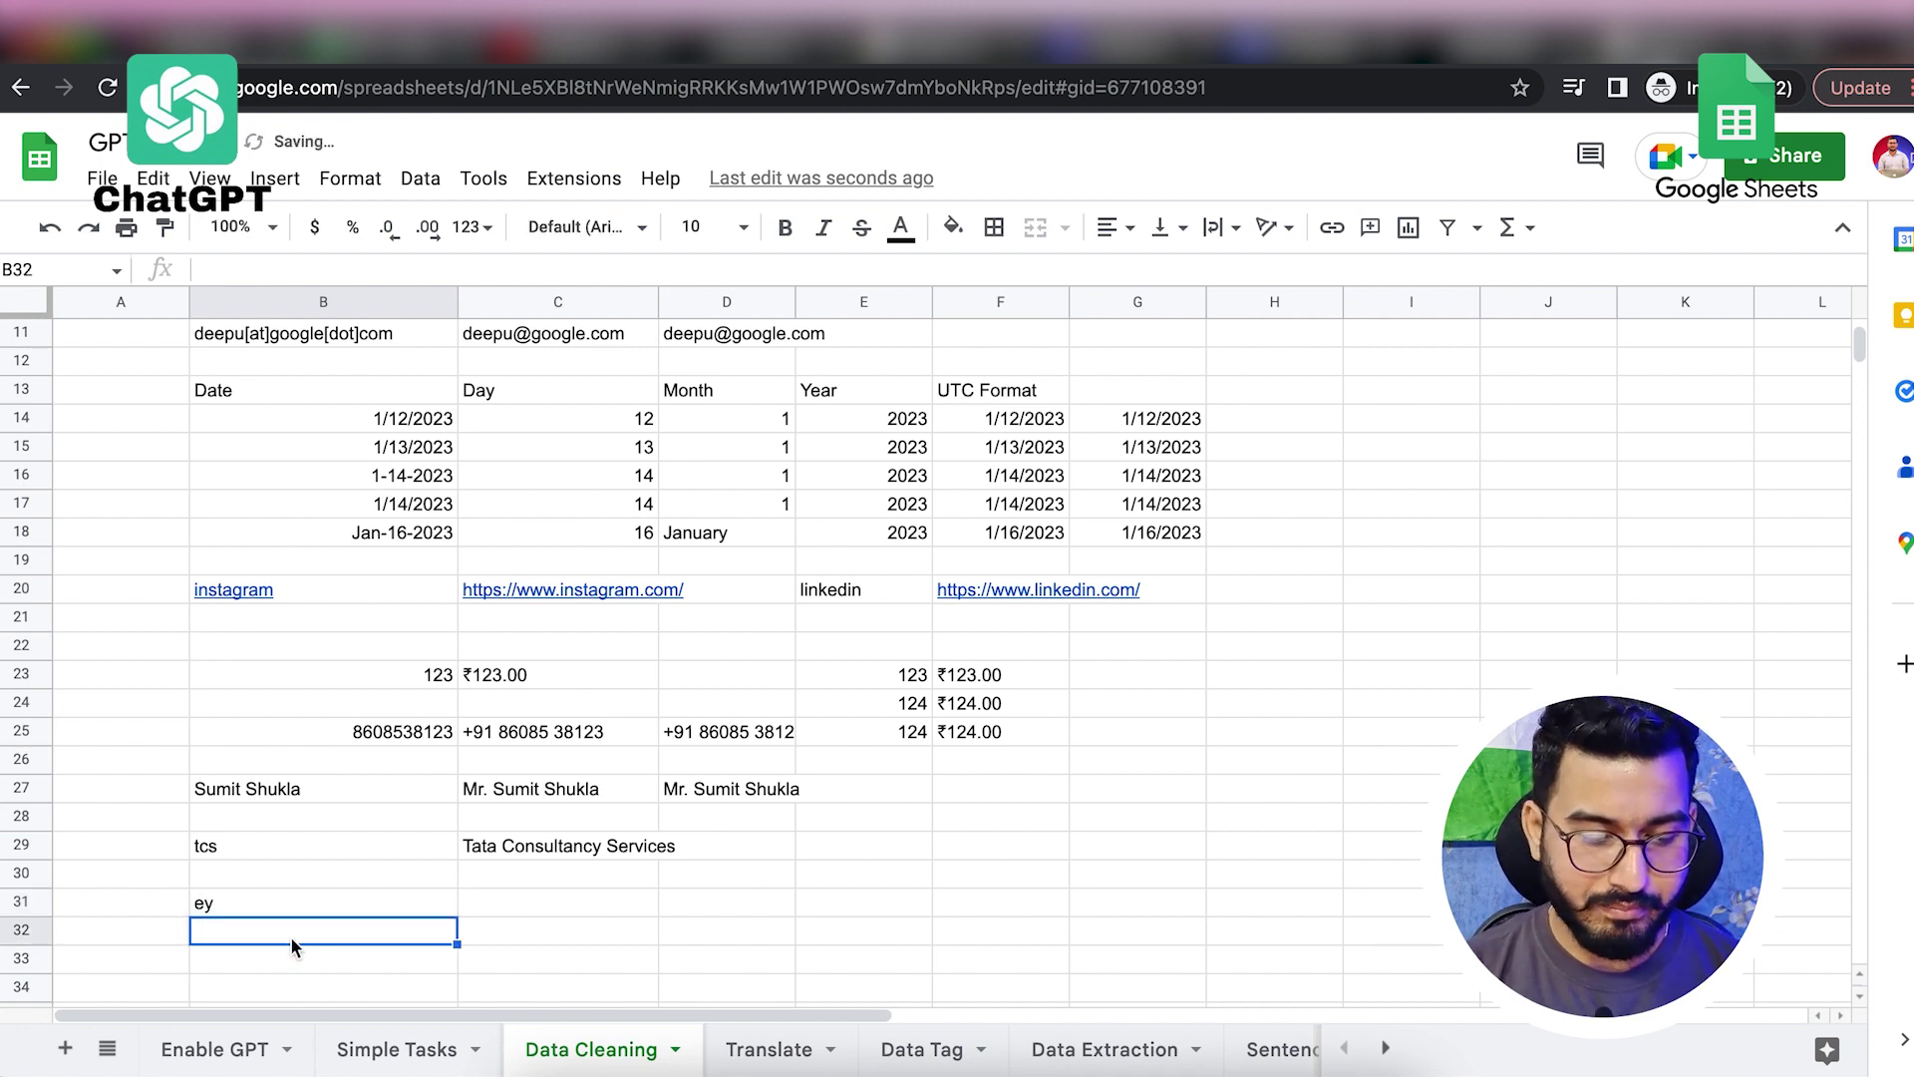
{"action": "type", "text": "ma"}
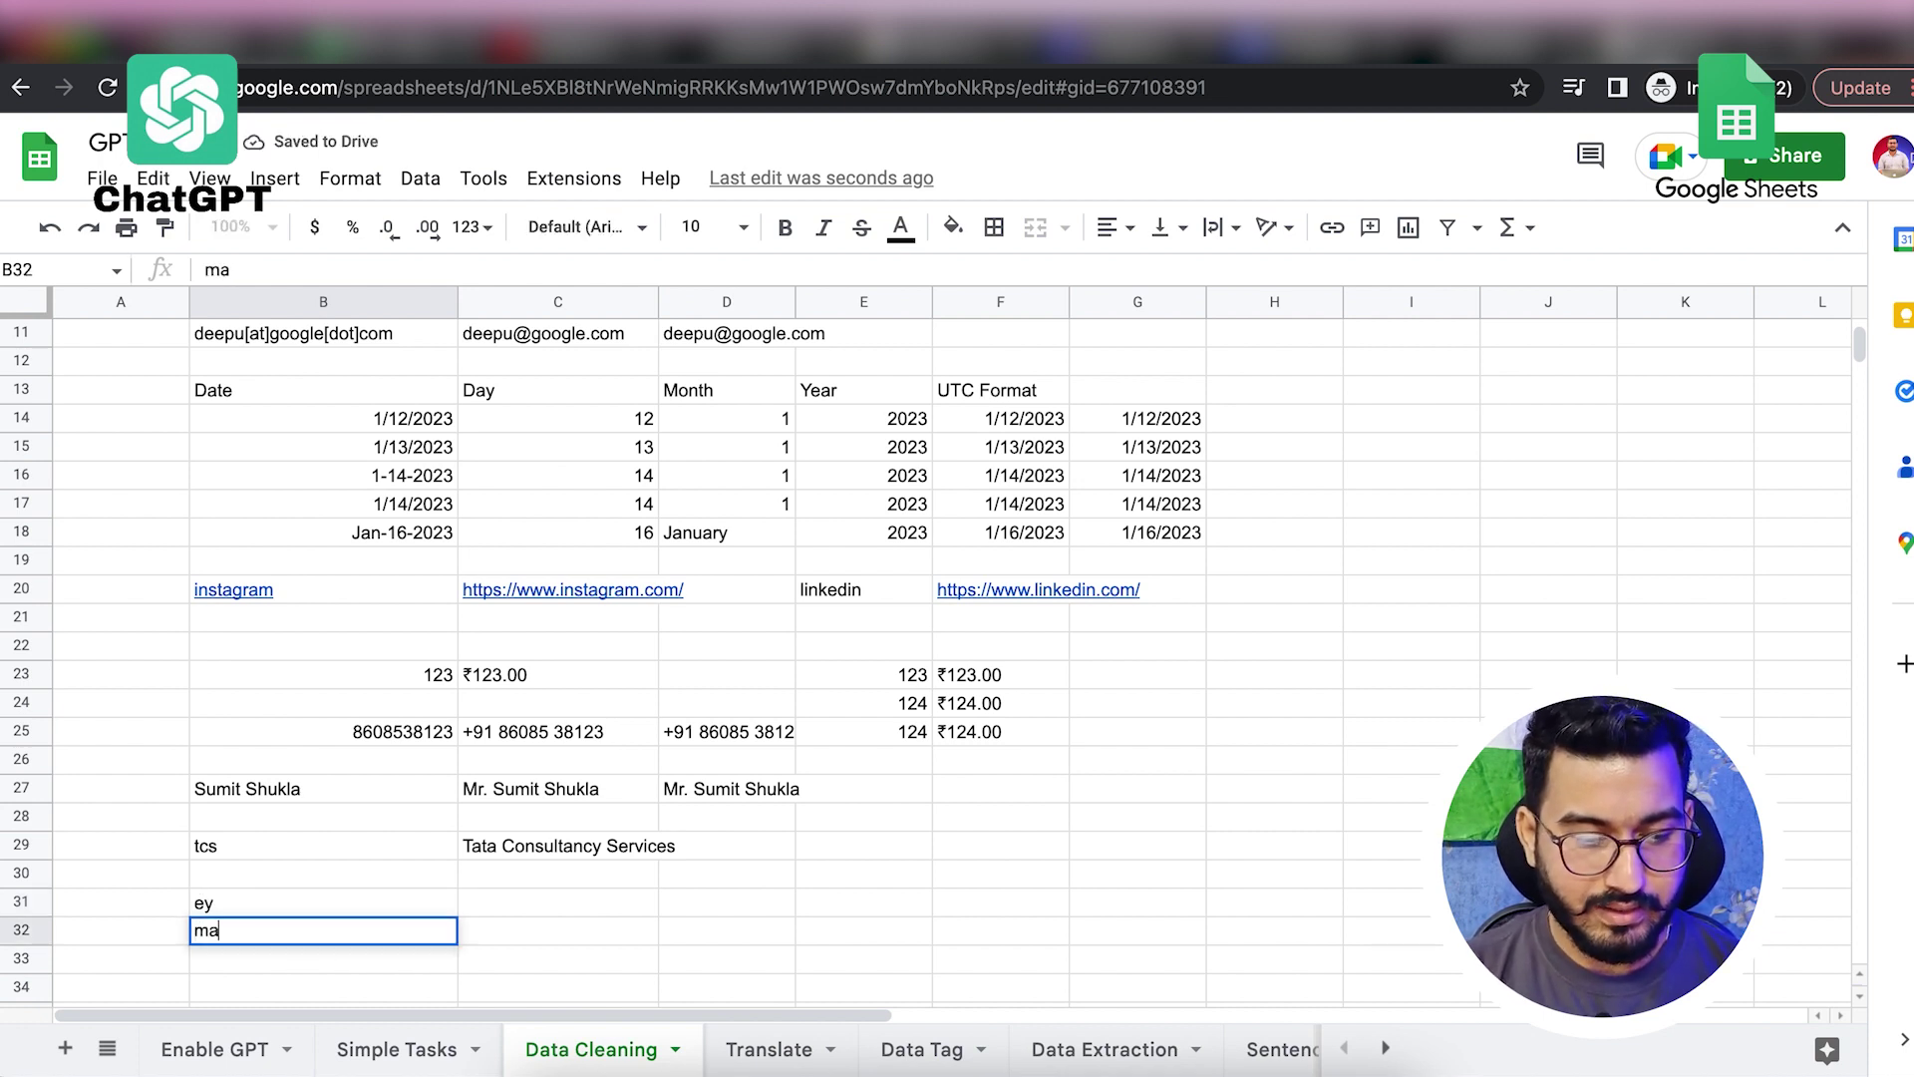
{"action": "type", "text": "cd"}
Step: Enter =GPT_FORMAT(B31,"complete company name") in C31 and fill it down to C32
{"action": "left_click", "coordinate": [554, 900]}
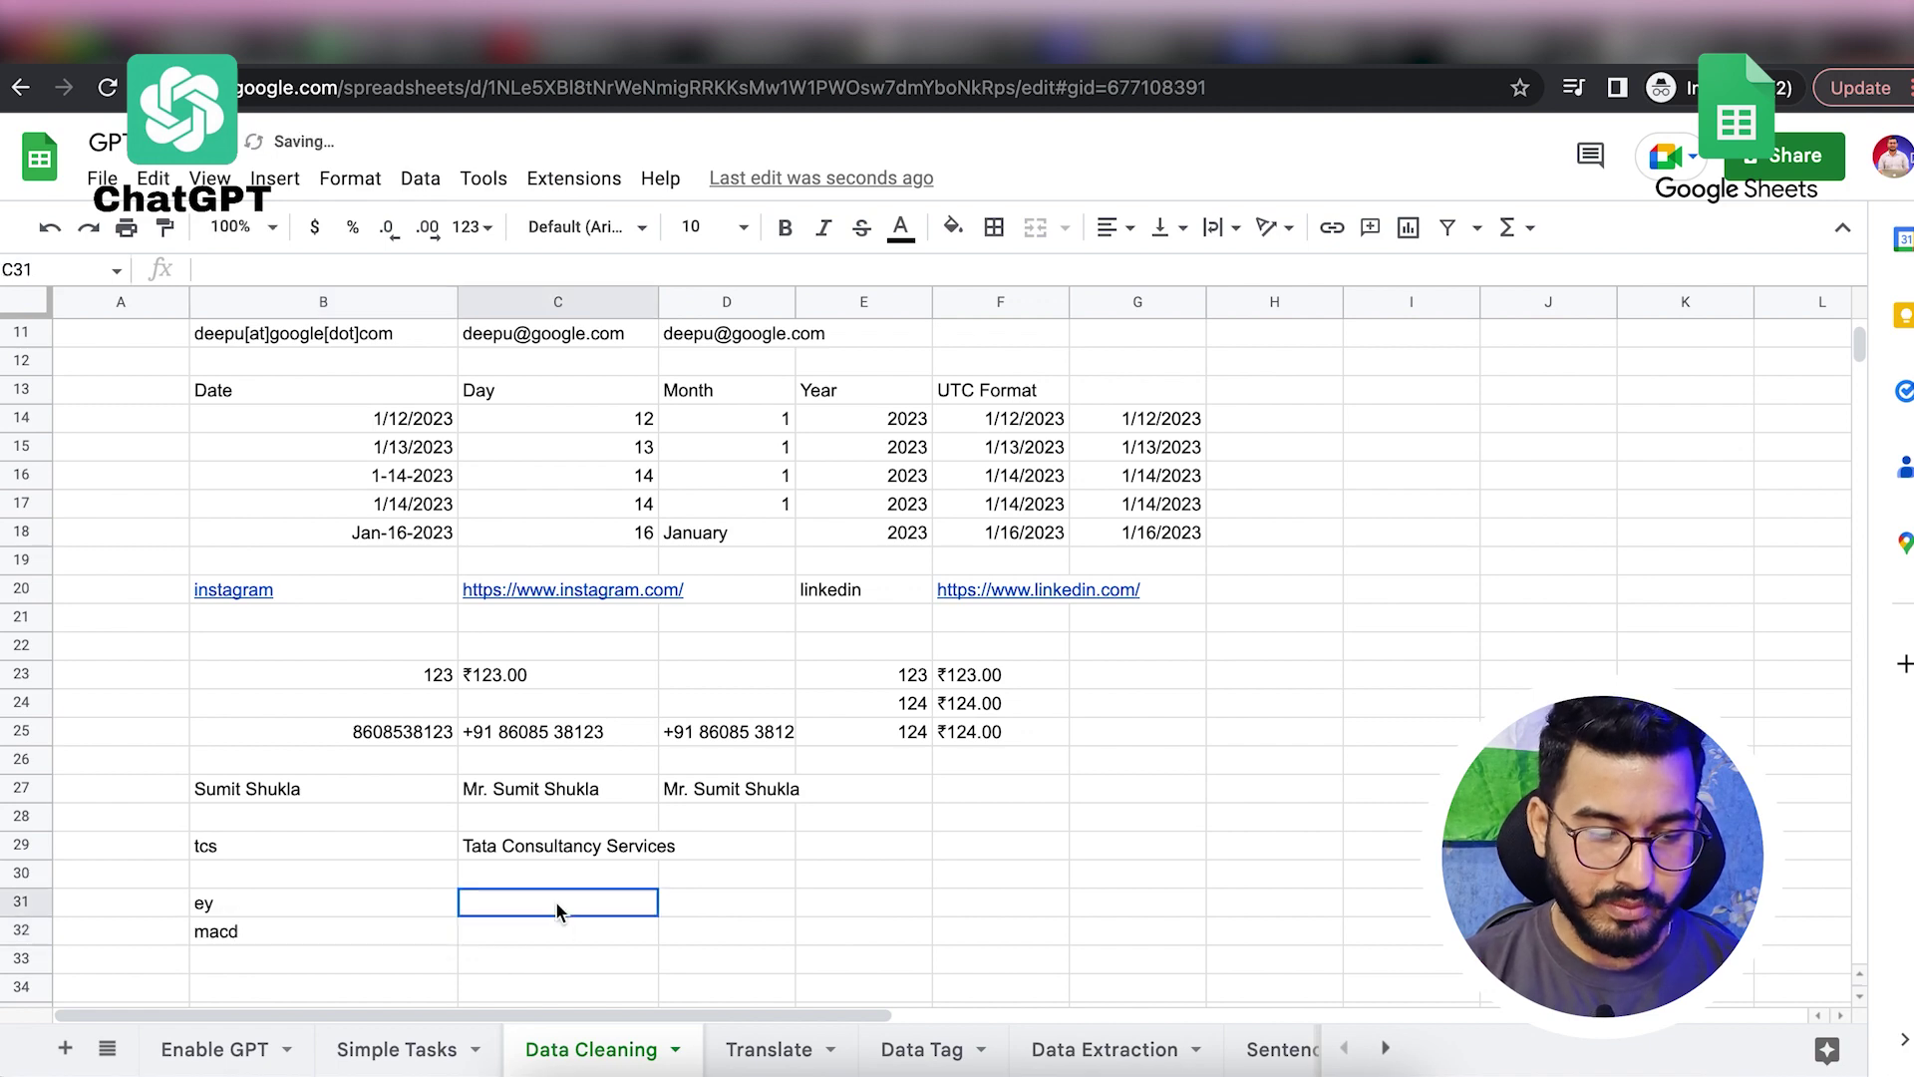
{"action": "type", "text": "="}
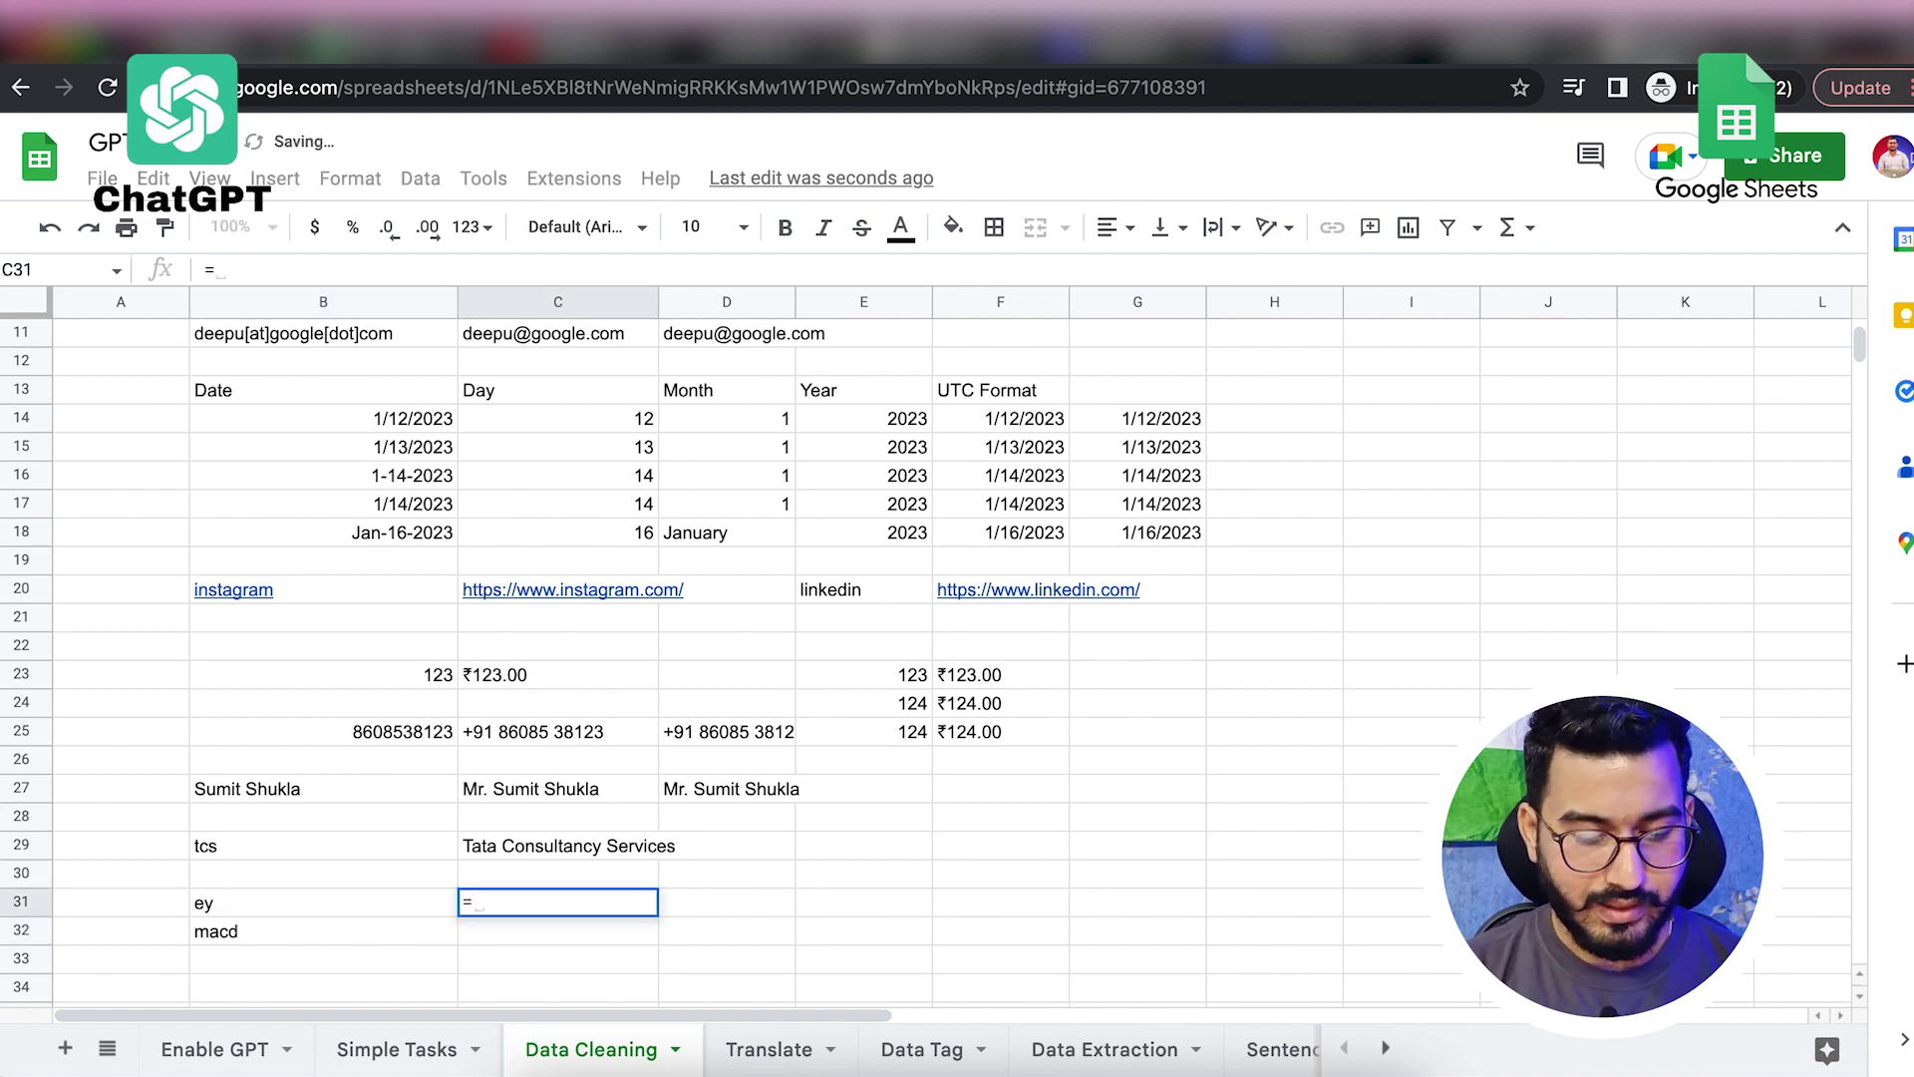
{"action": "type", "text": "gpt_fo"}
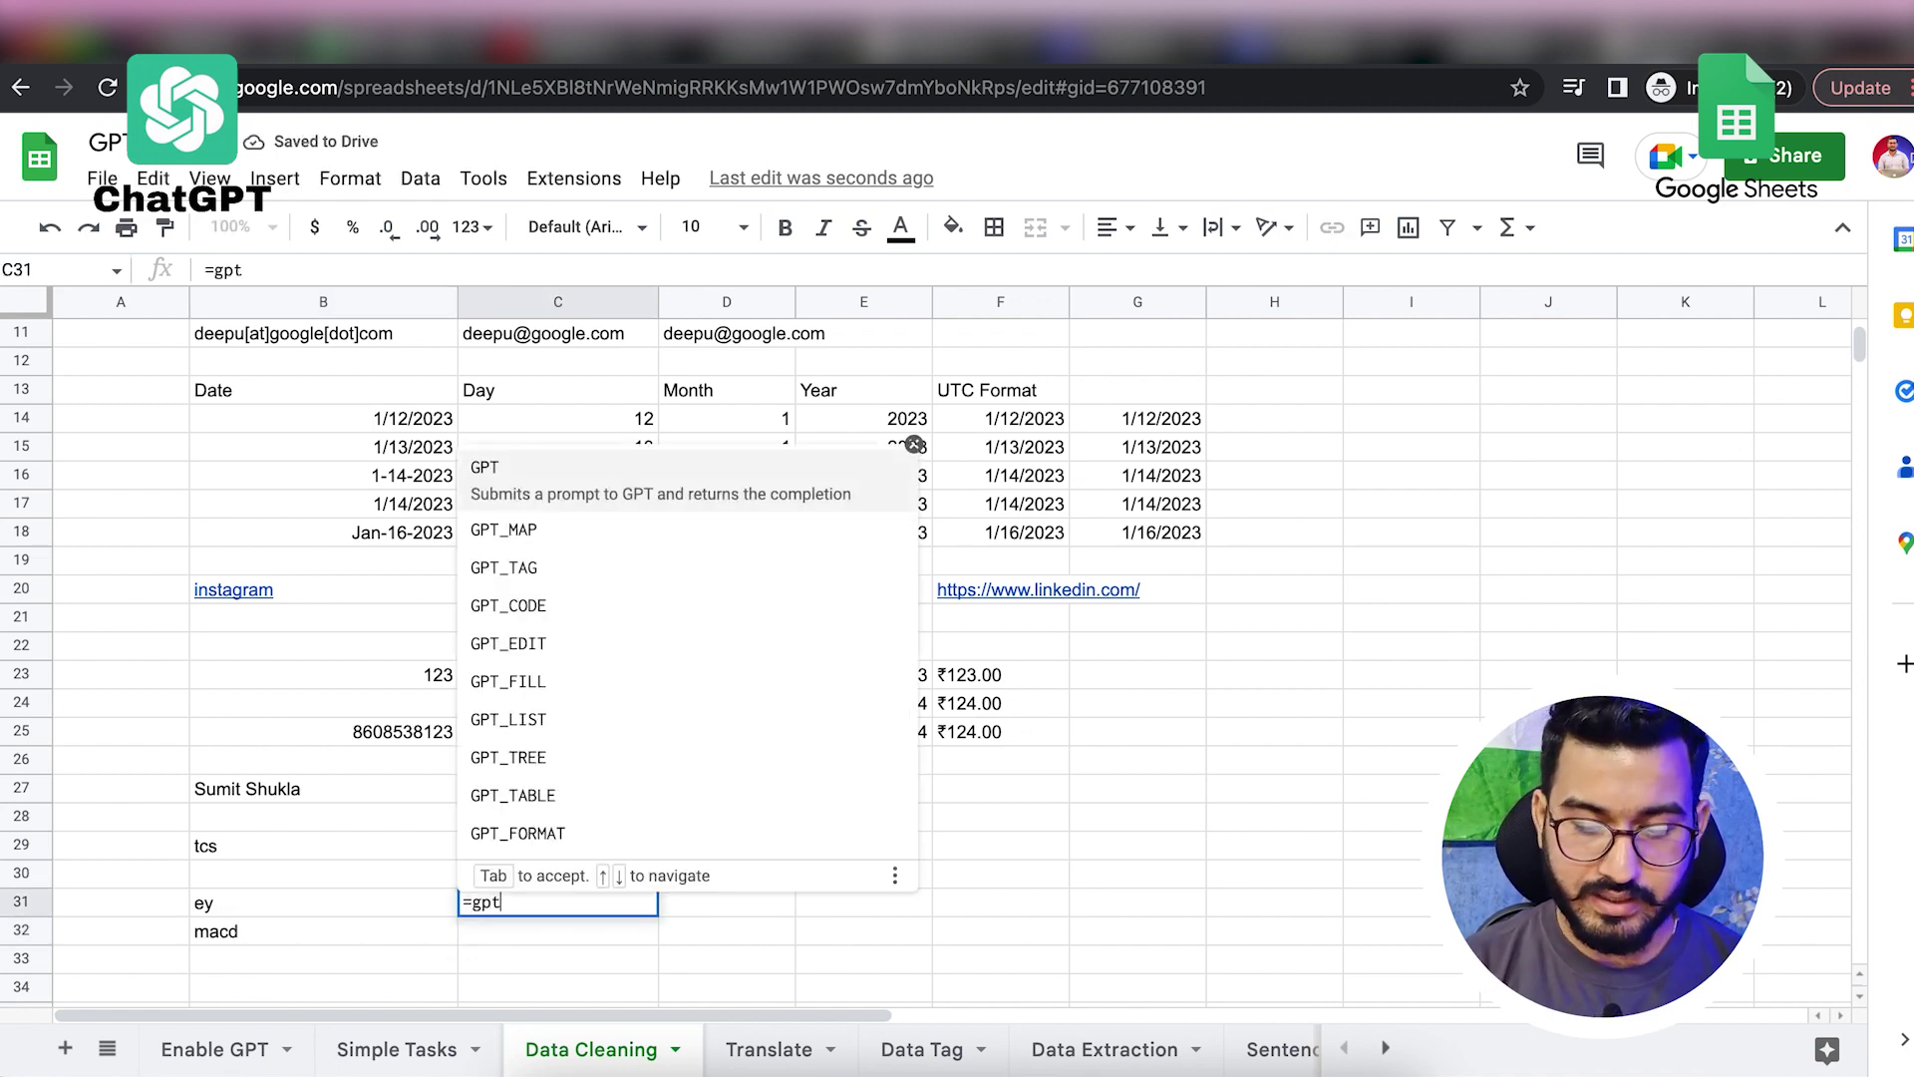
{"action": "left_click", "coordinate": [579, 943]}
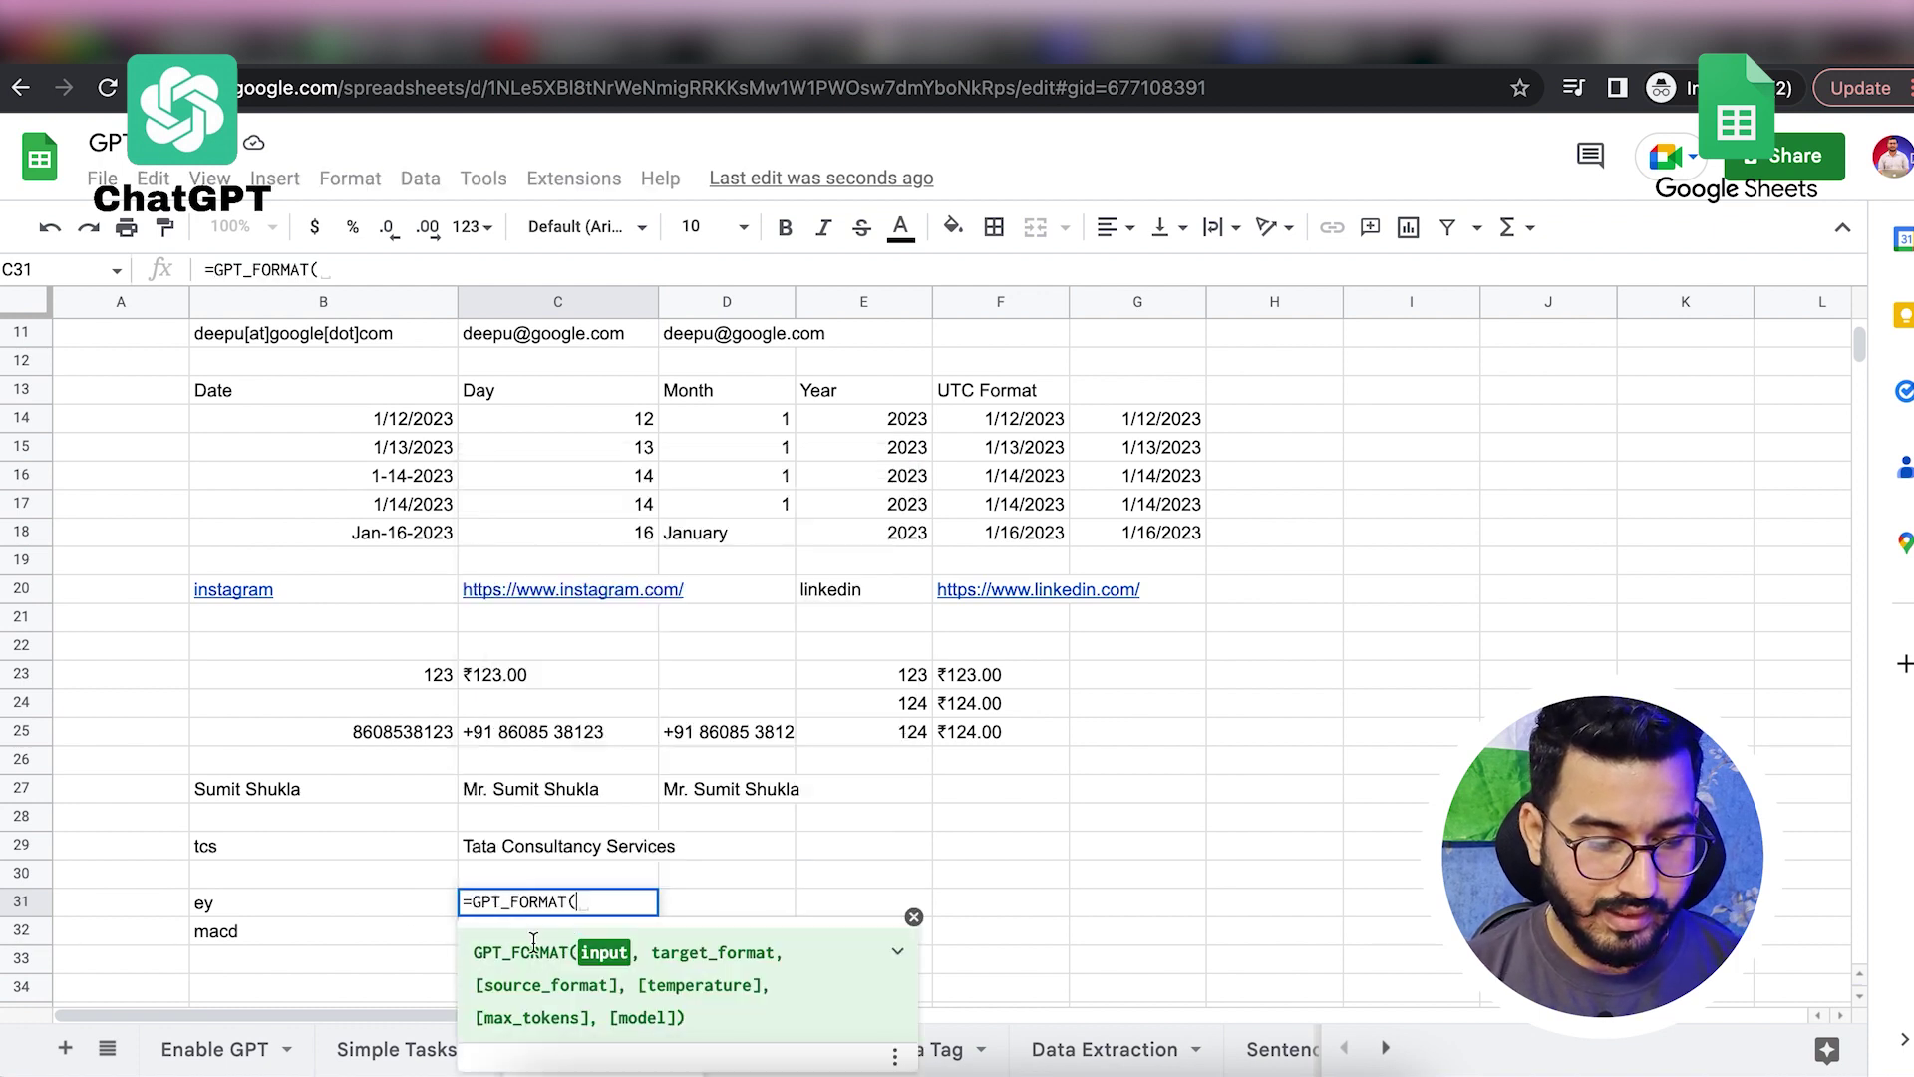
{"action": "left_click", "coordinate": [327, 903]}
{"action": "type", "text": ","}
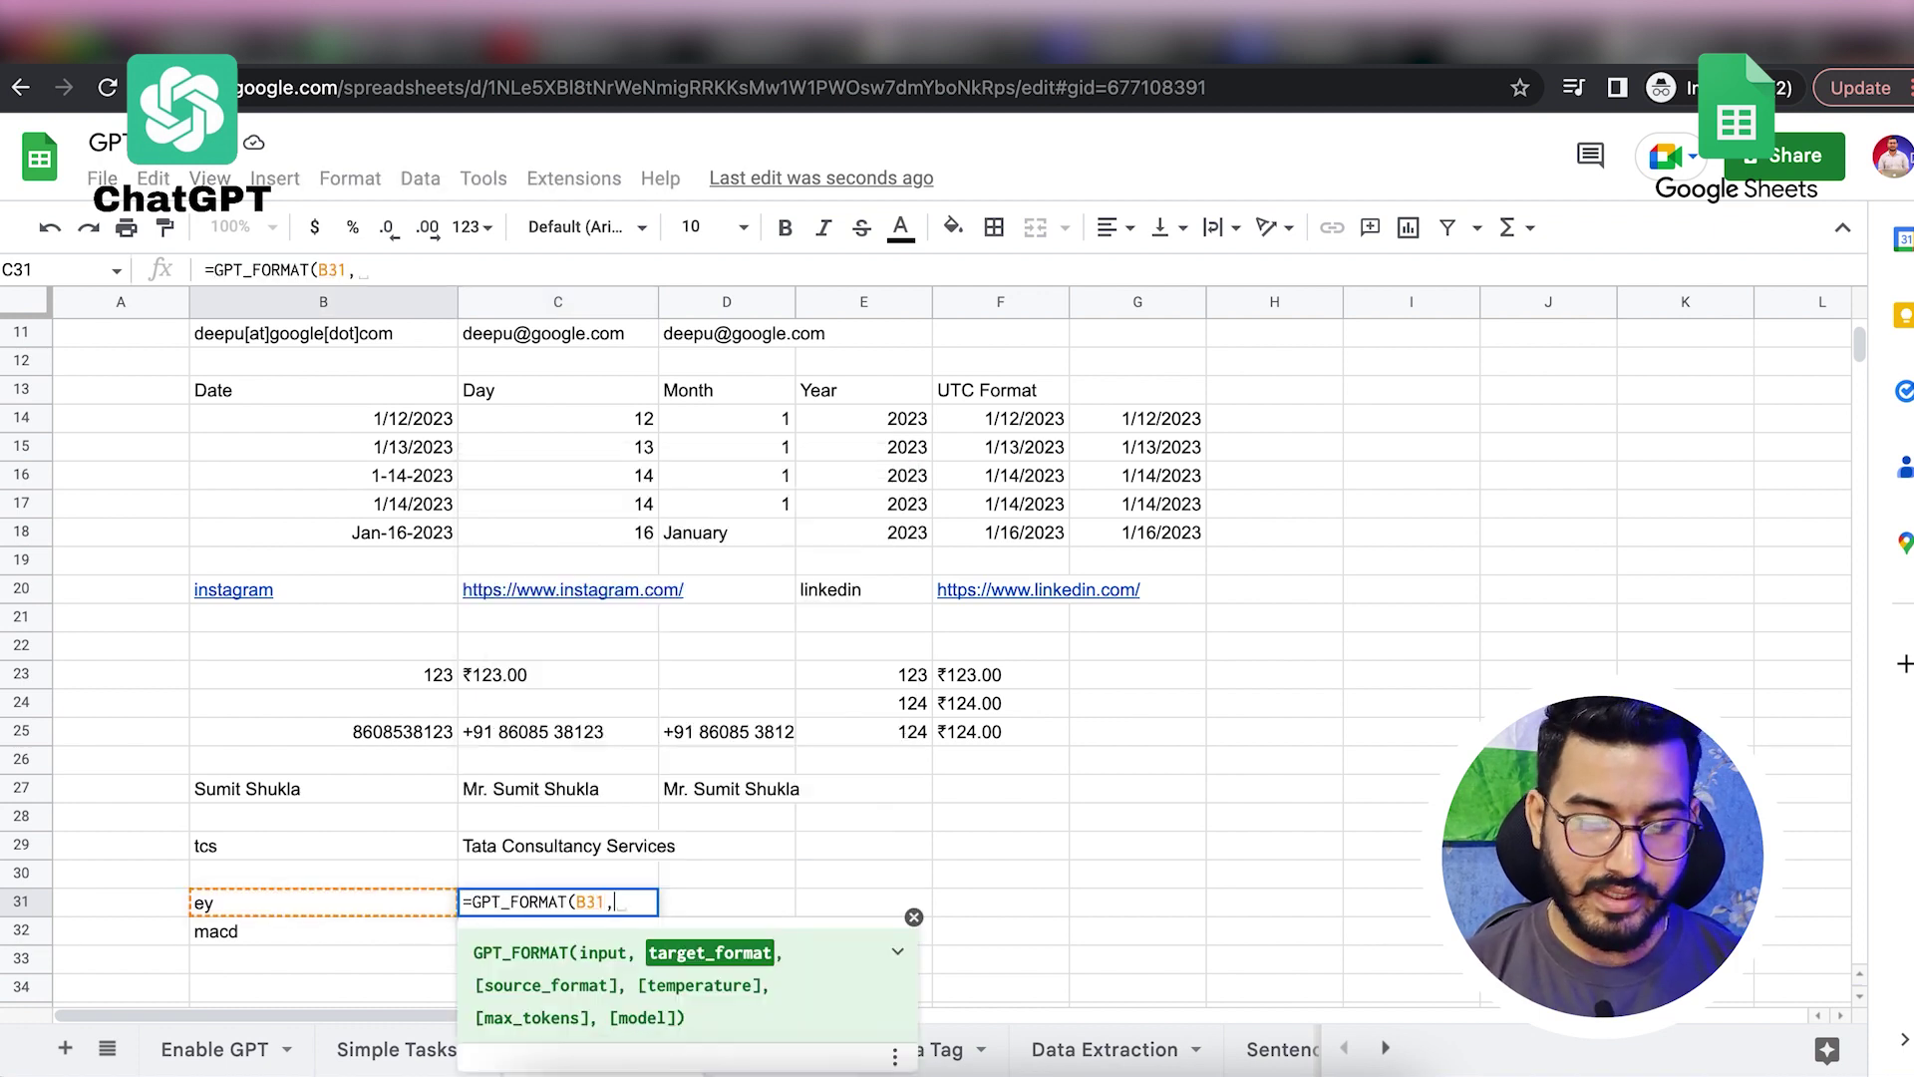
{"action": "type", "text": "\"co"}
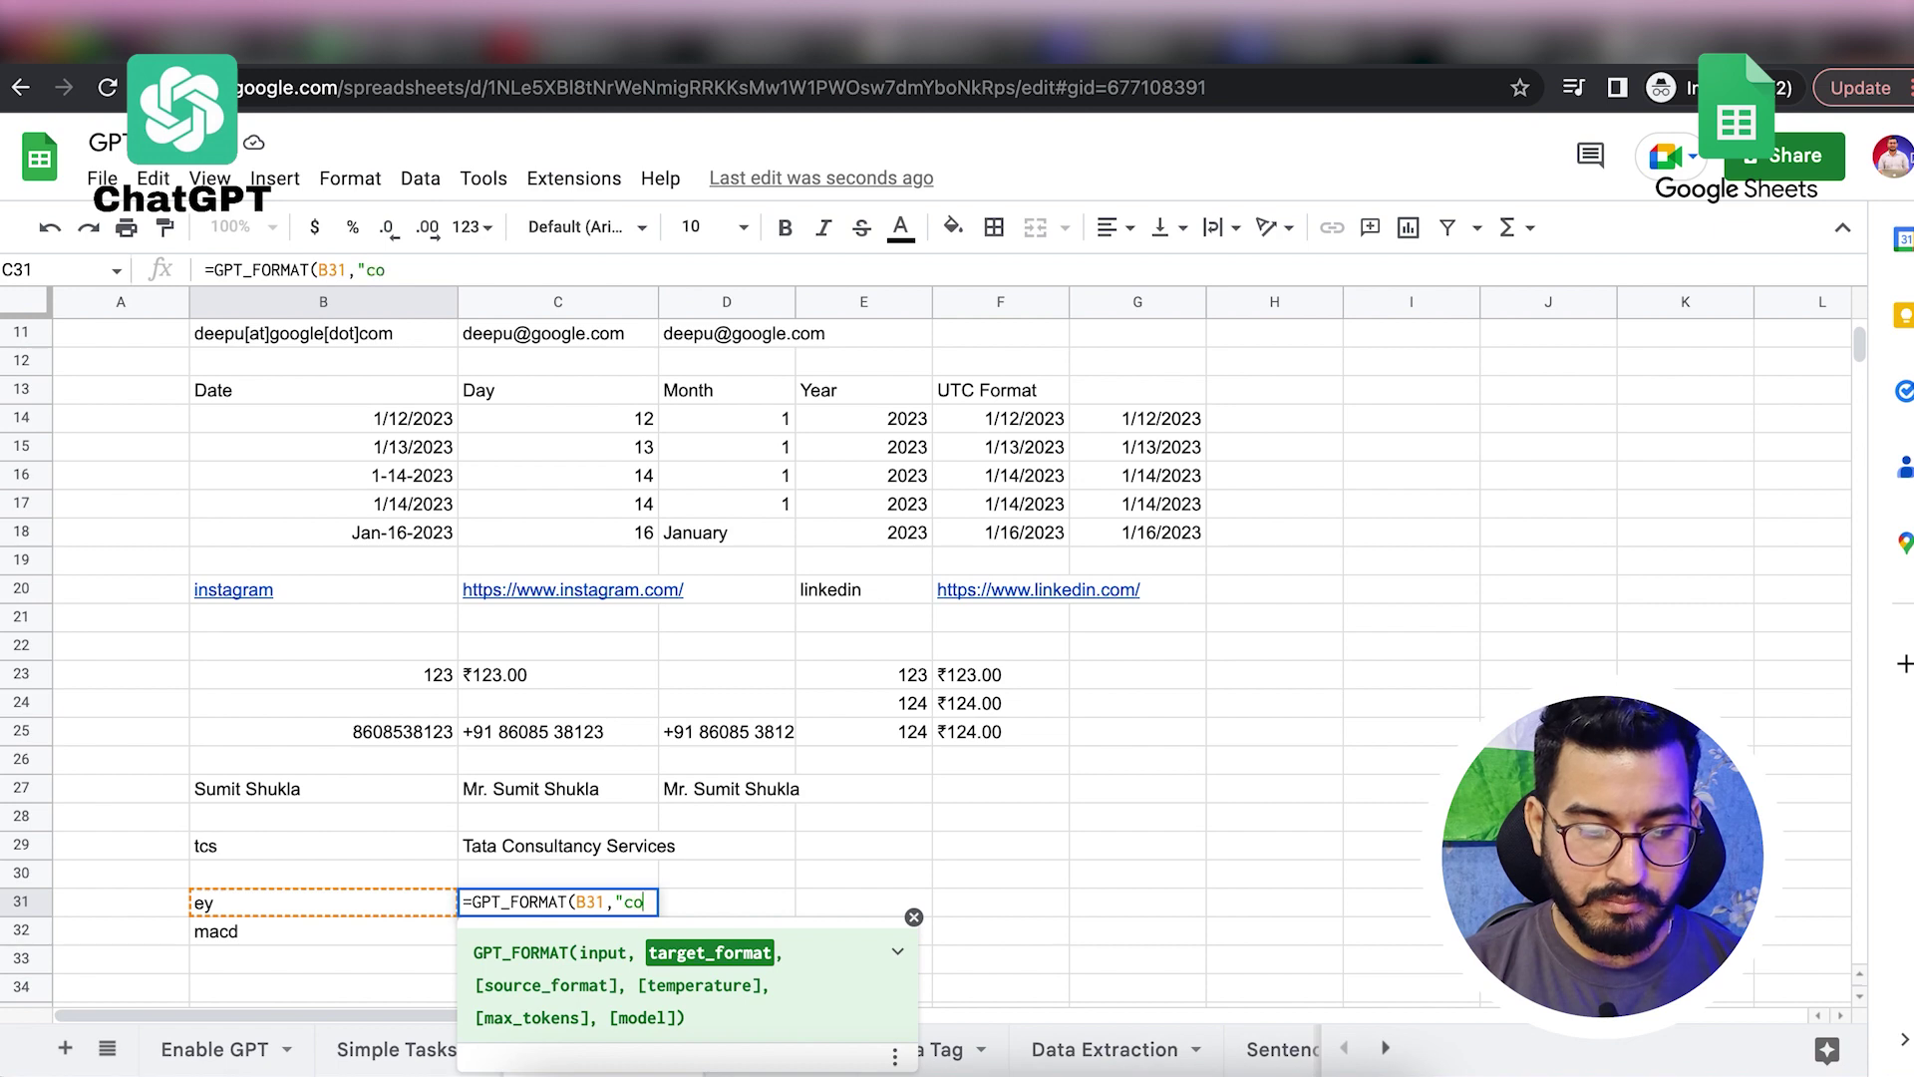
{"action": "type", "text": "mplete company name"}
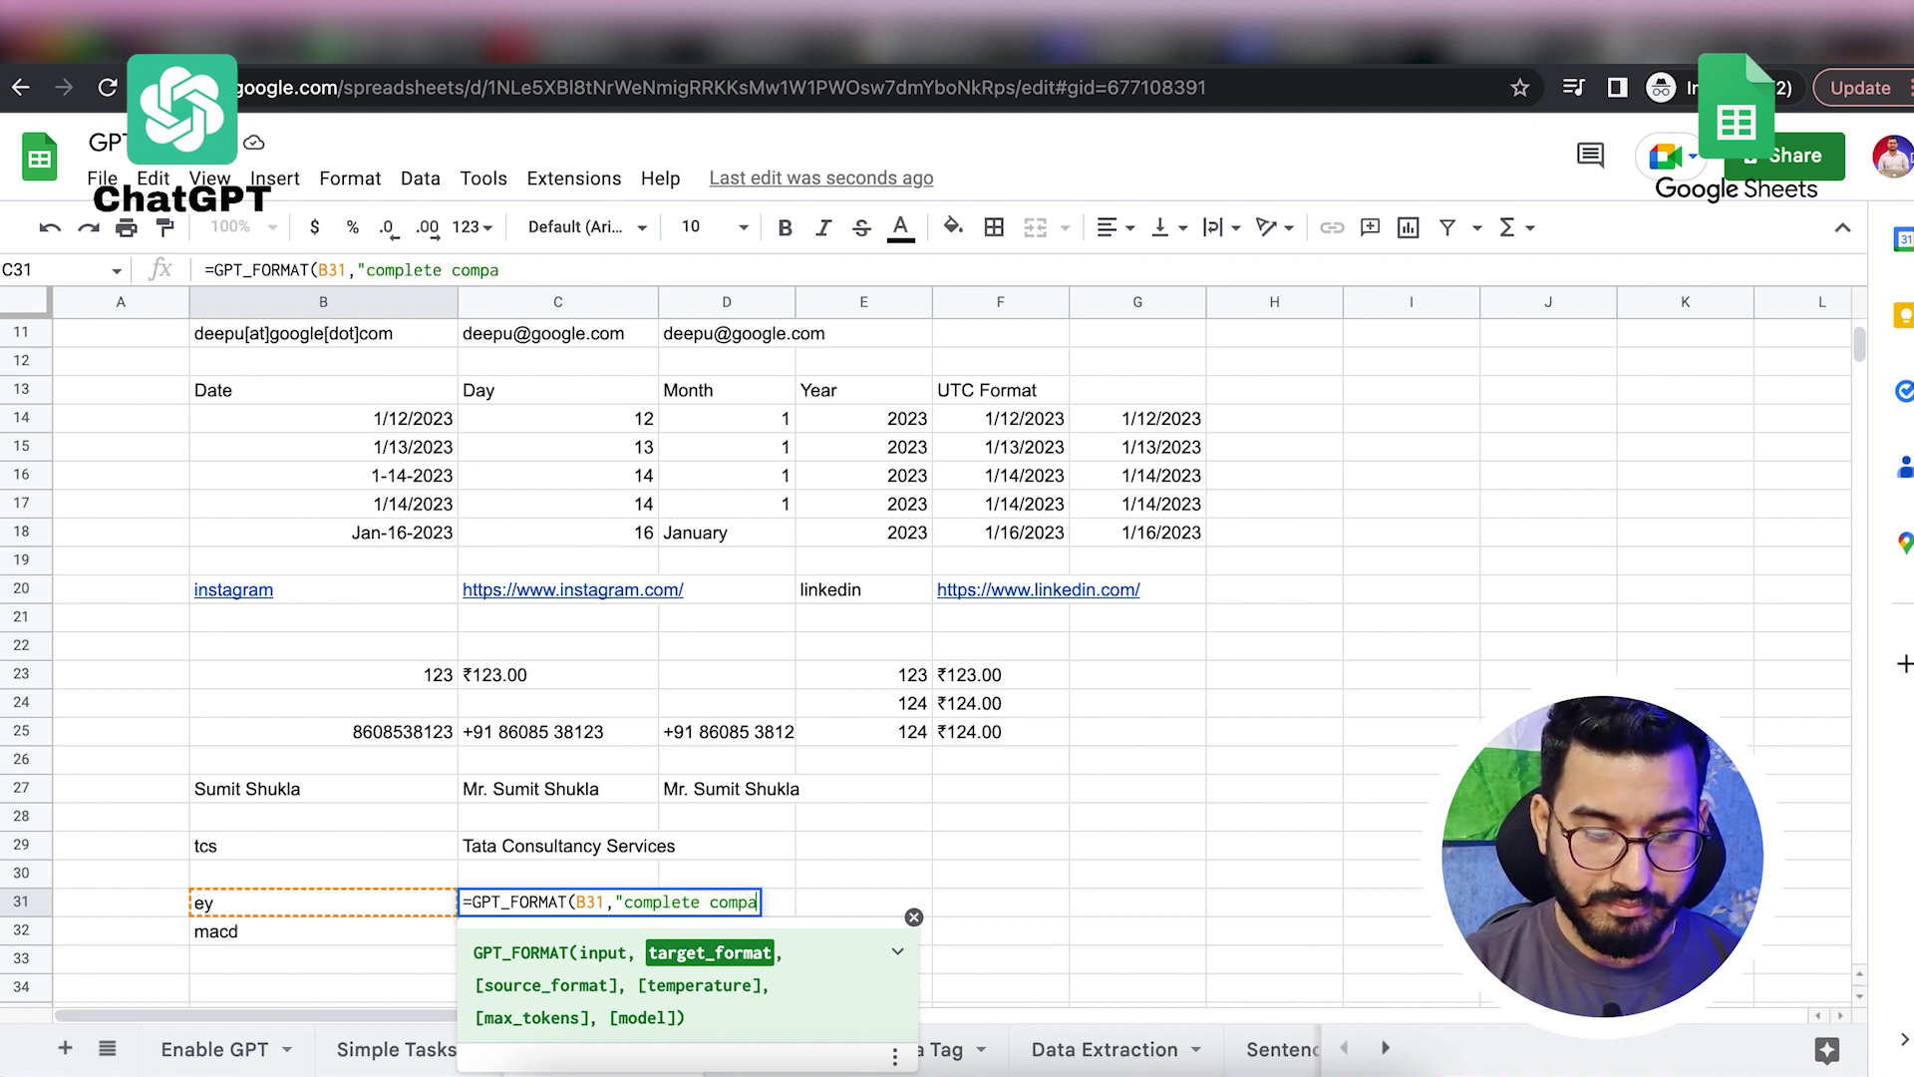
{"action": "left_click", "coordinate": [557, 873]}
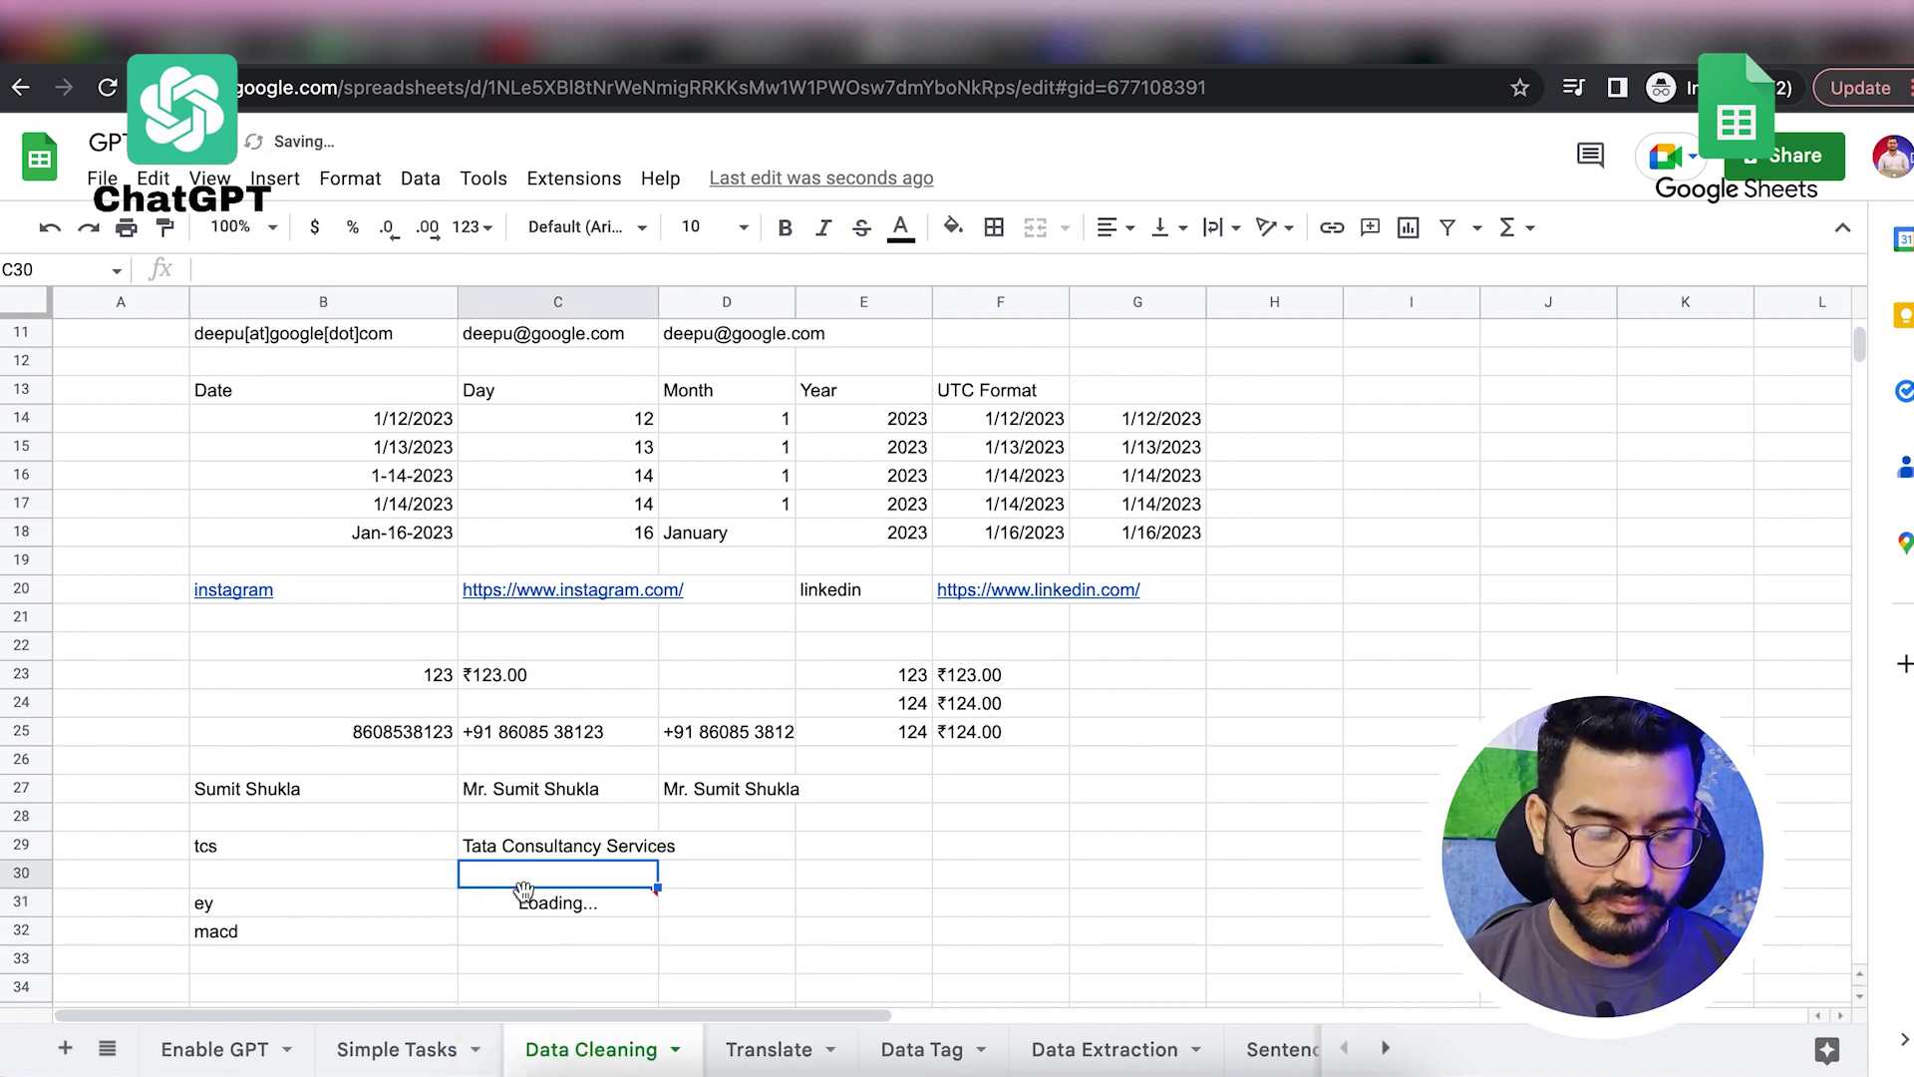
{"action": "double_click", "coordinate": [558, 902]}
{"action": "key", "text": "Return"}
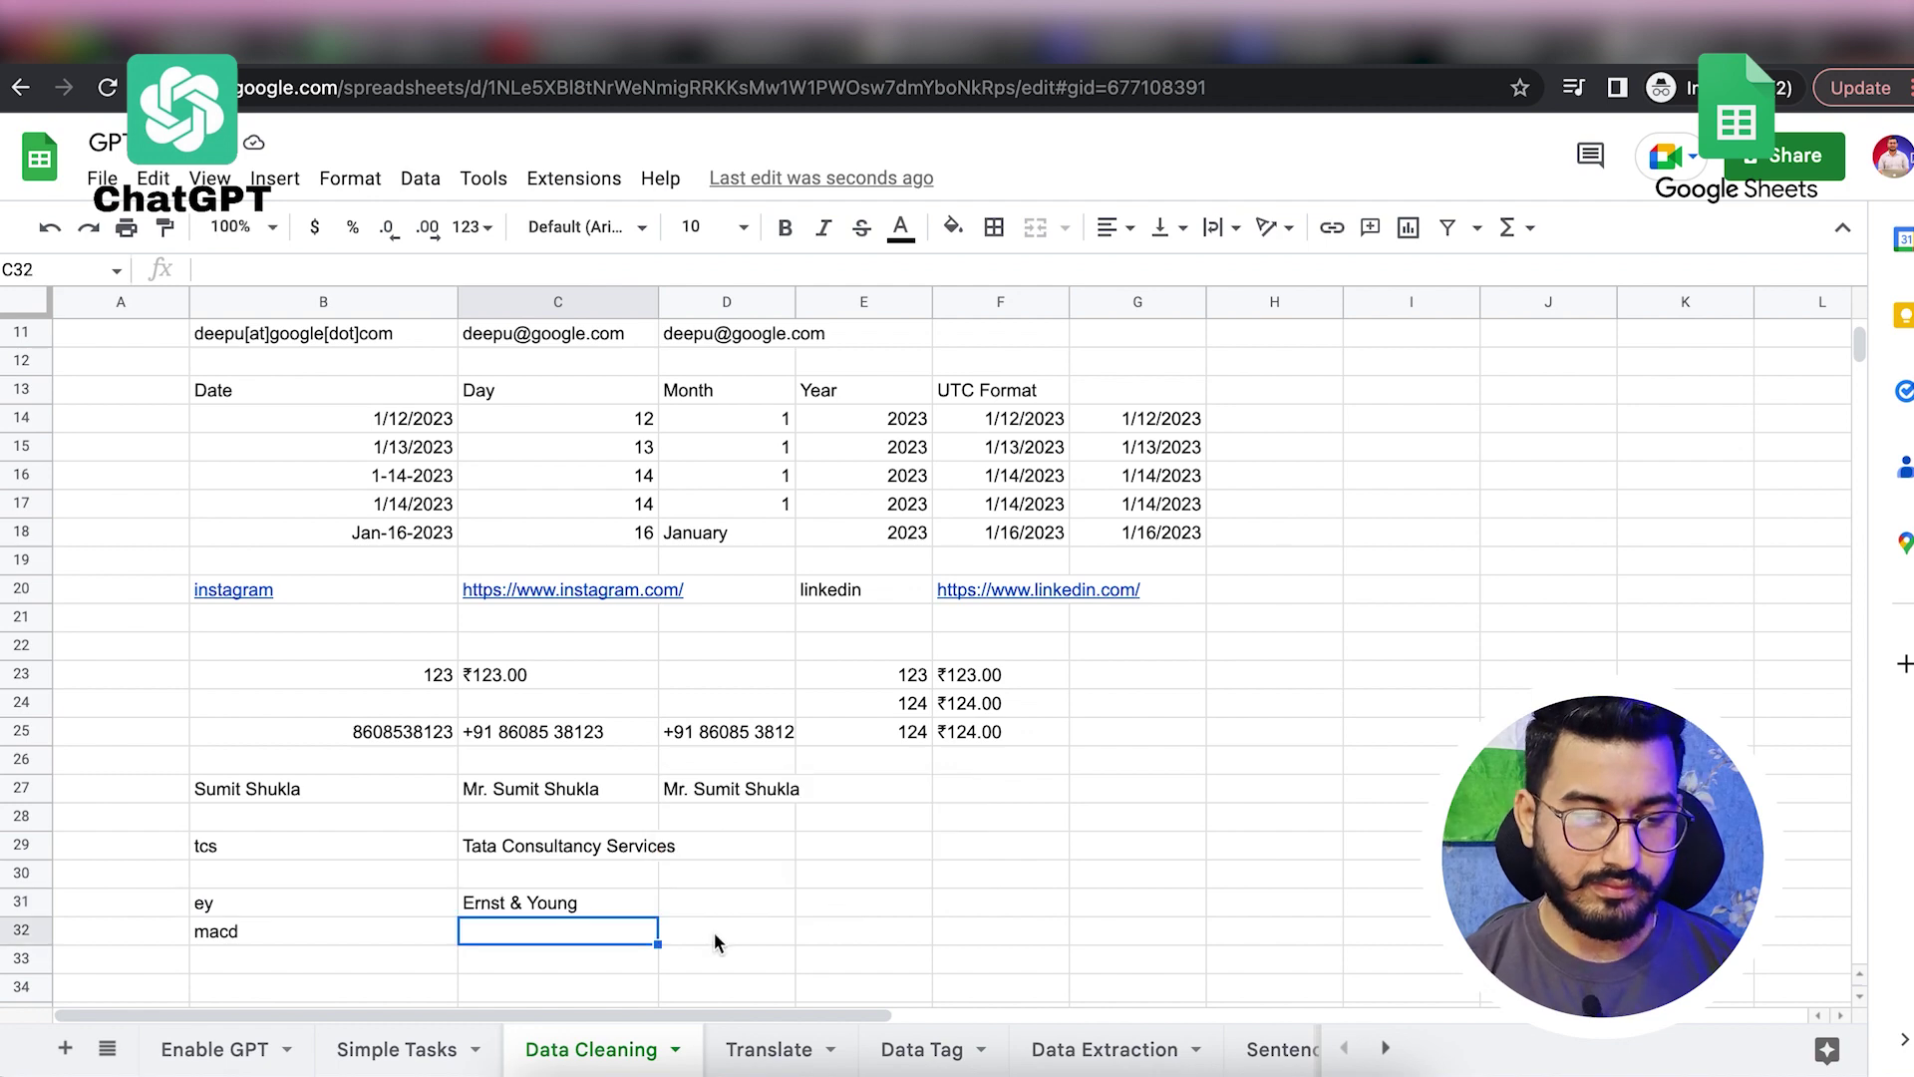
{"action": "left_click", "coordinate": [600, 905]}
{"action": "left_click_drag", "start_coordinate": [658, 915], "coordinate": [619, 940]}
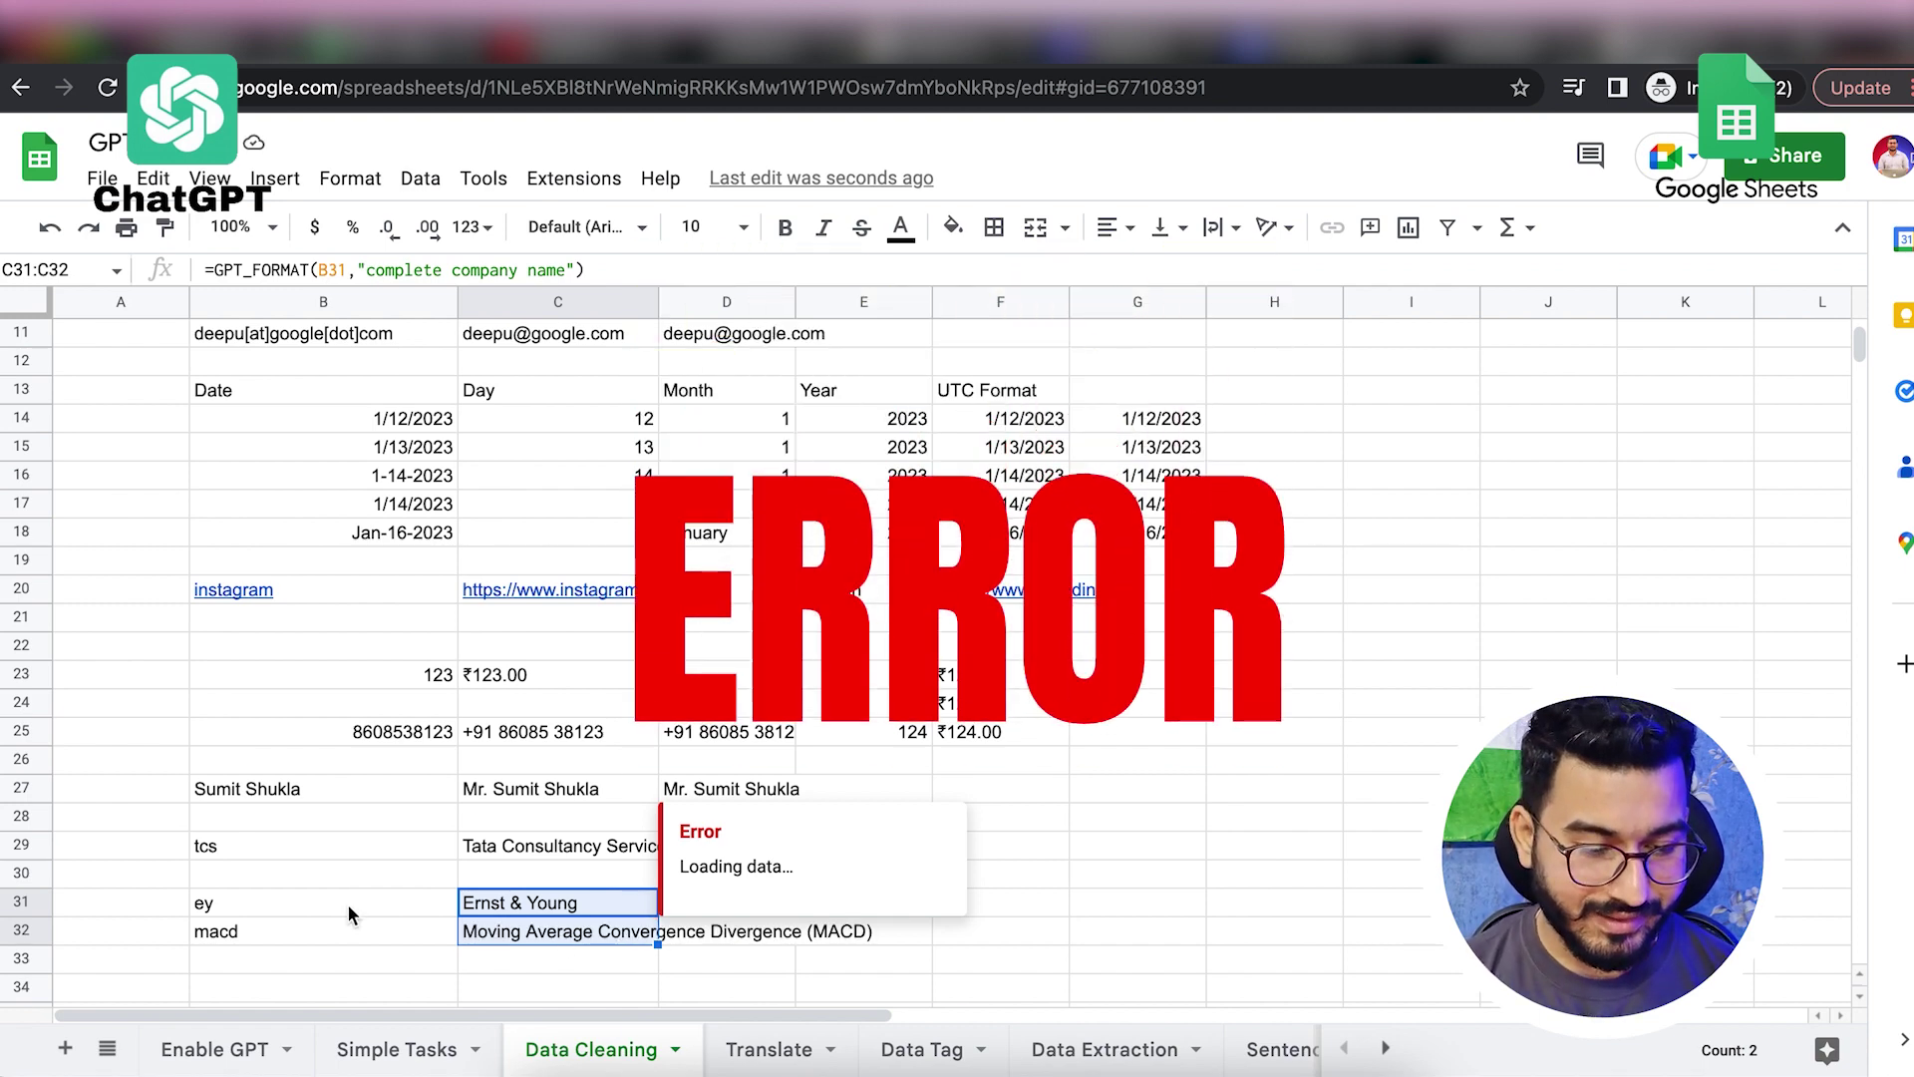
{"action": "left_click", "coordinate": [272, 932]}
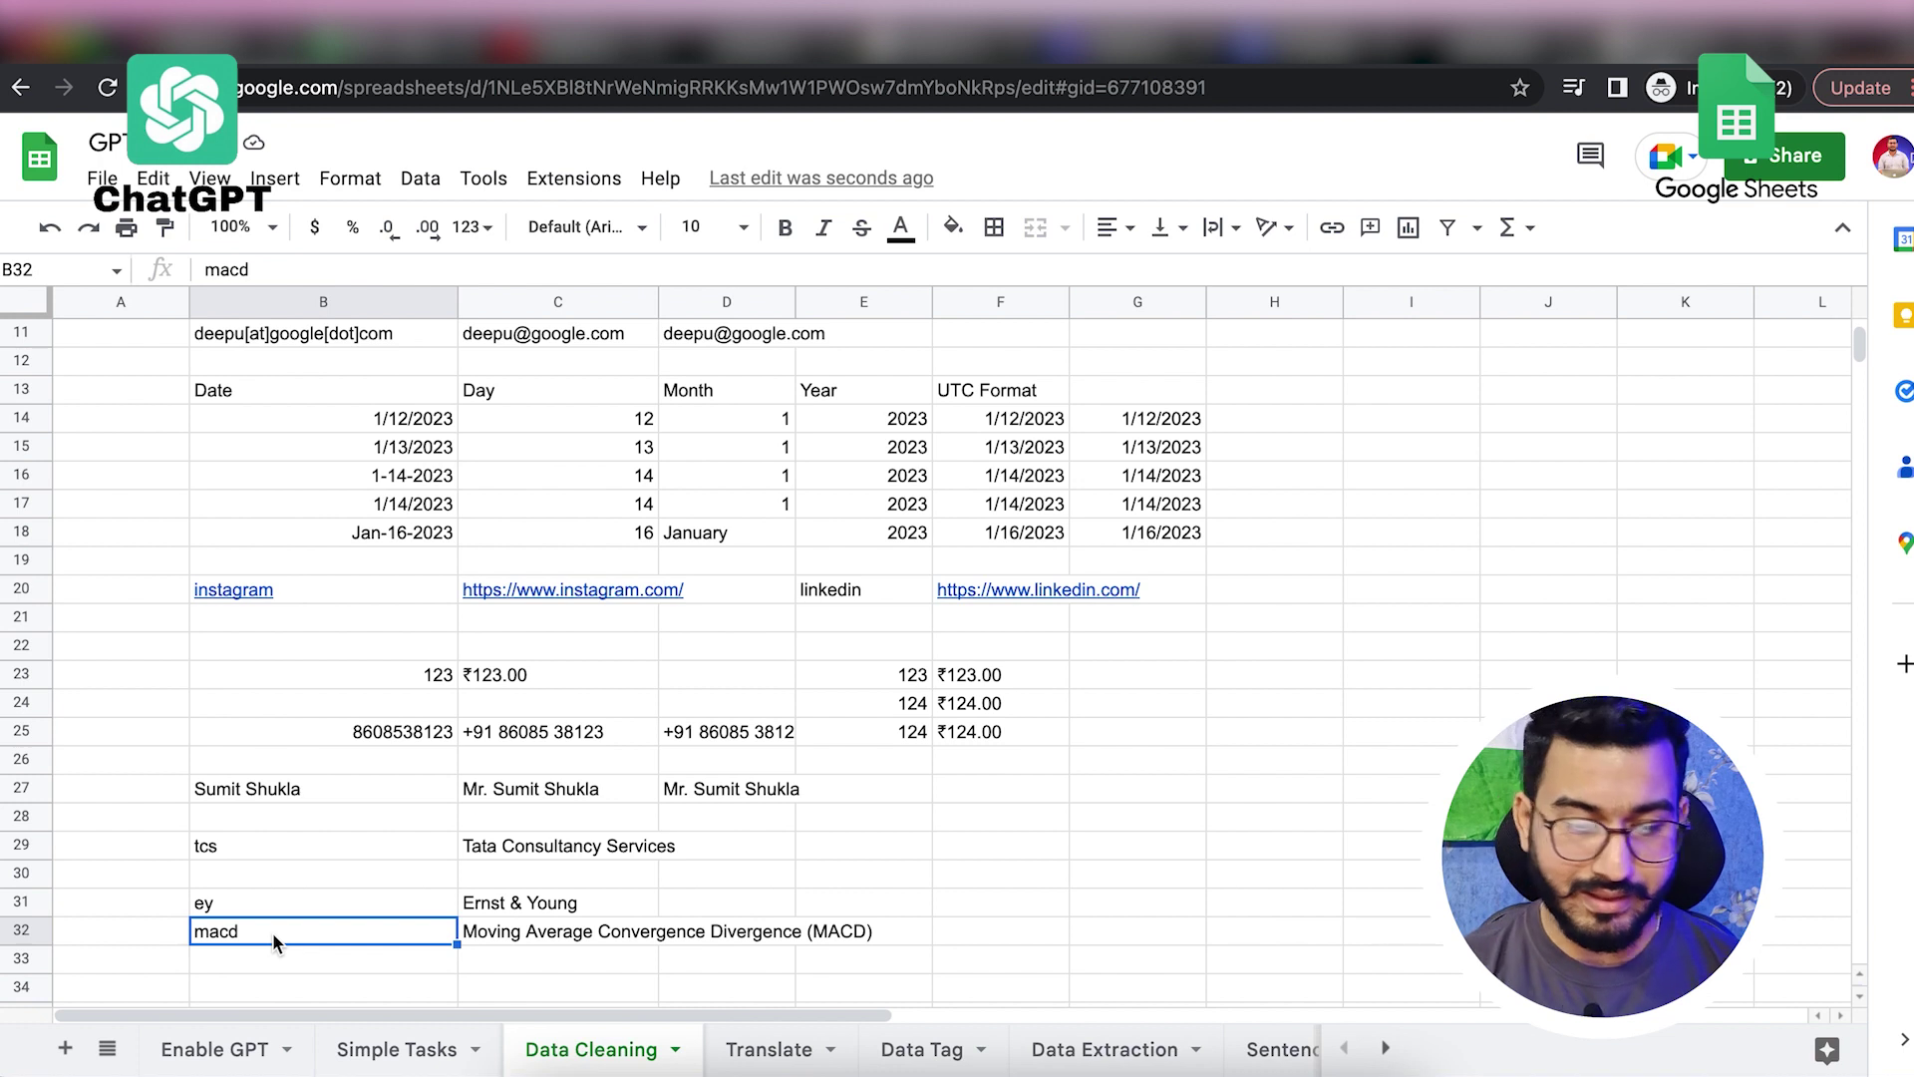
Step: Replace macd with mac in B32 and check that C32 now returns Apple Inc
{"action": "type", "text": "mac"}
{"action": "key", "text": "Return"}
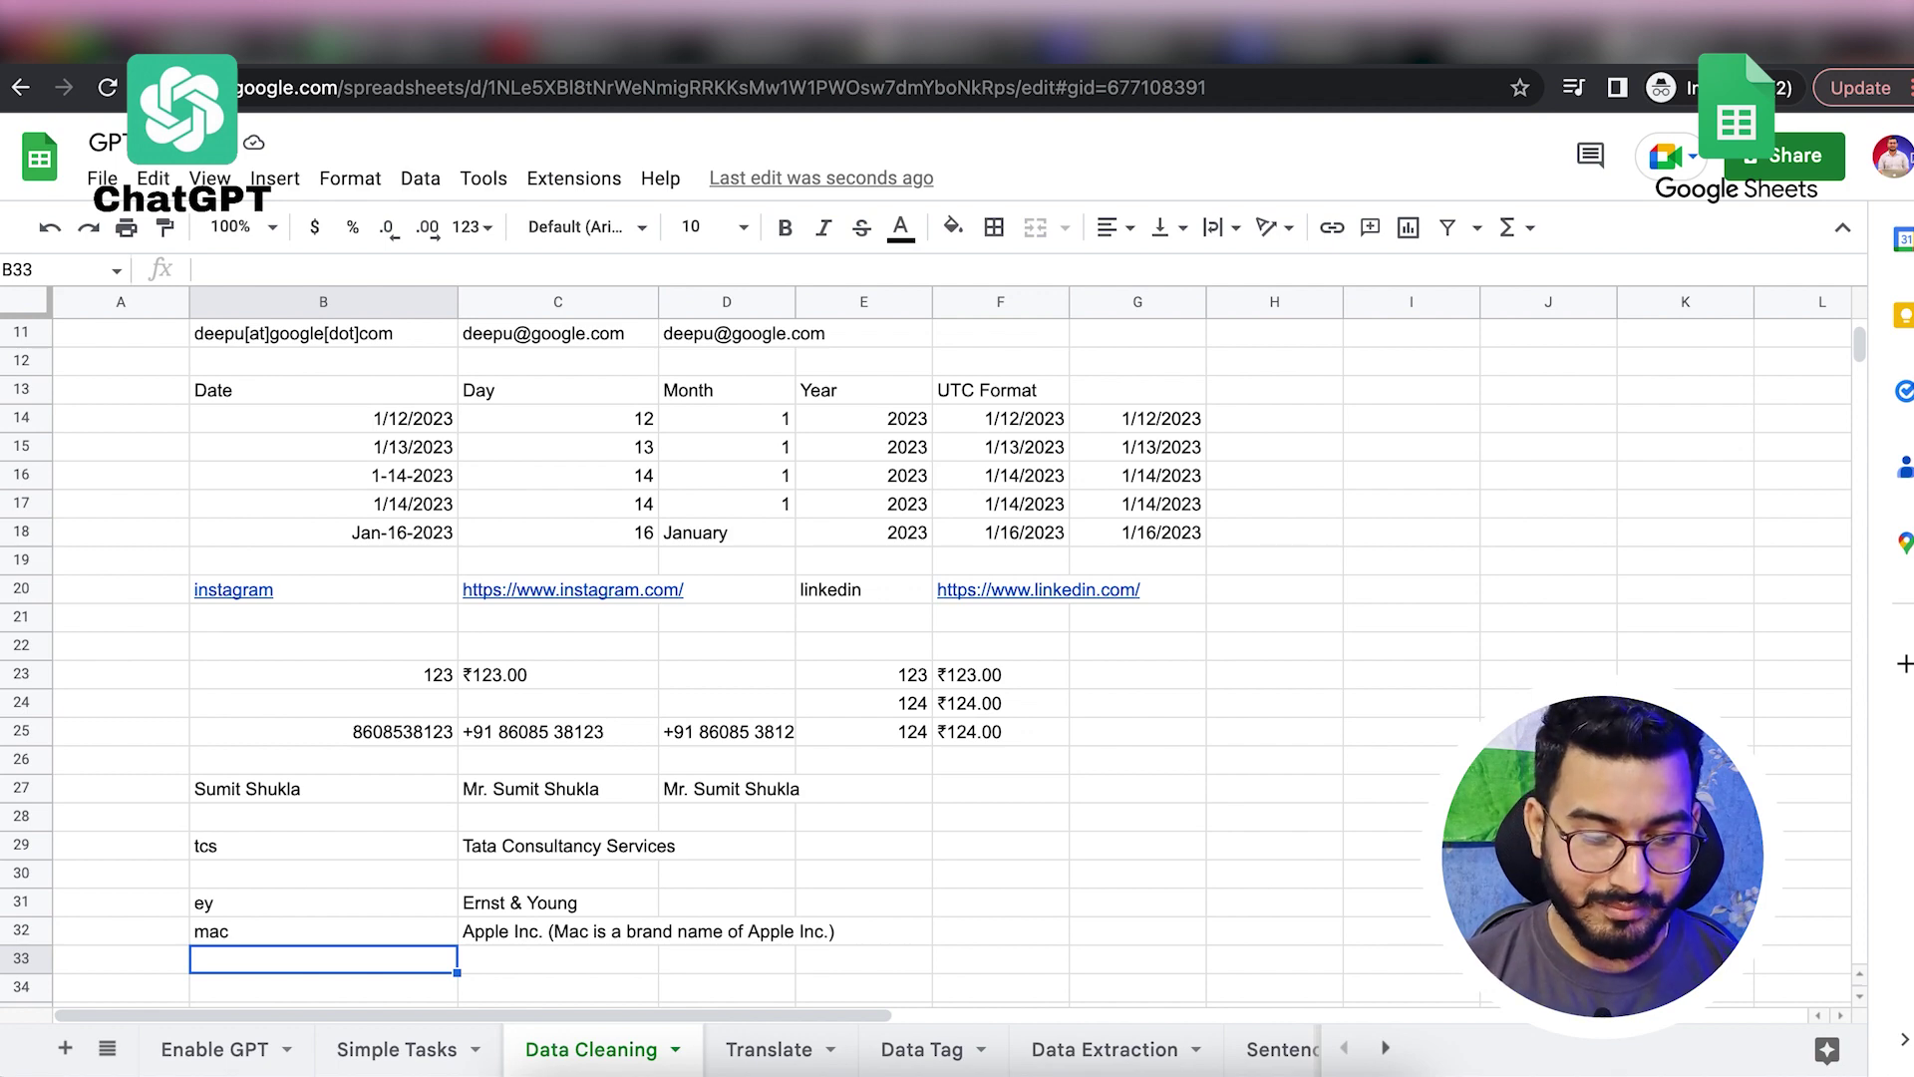
{"action": "left_click", "coordinate": [375, 930]}
{"action": "left_click", "coordinate": [495, 941]}
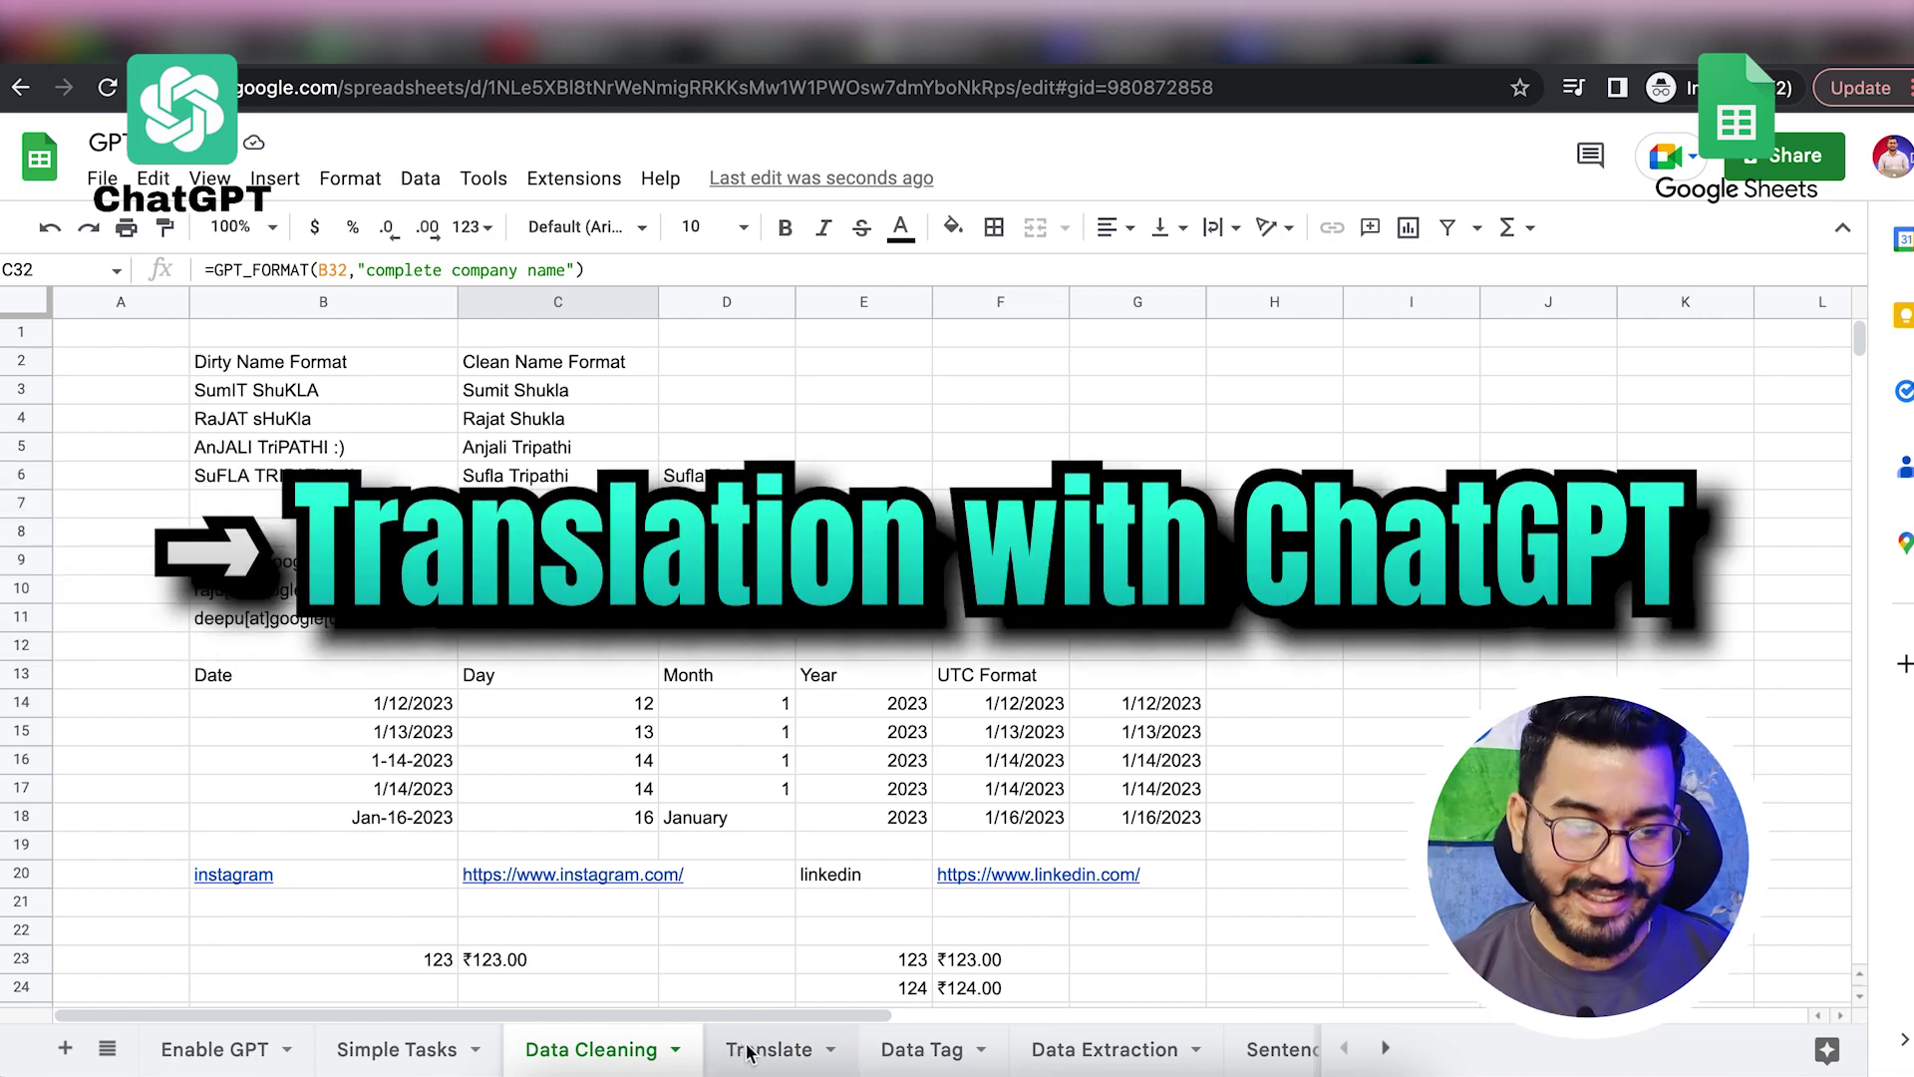
Step: On the Translate sheet, fill D2:D12 with =GPT_TRANSLATE(A2,"tamil"), then go to Data Tag
{"action": "left_click", "coordinate": [762, 1047]}
{"action": "left_click", "coordinate": [788, 646]}
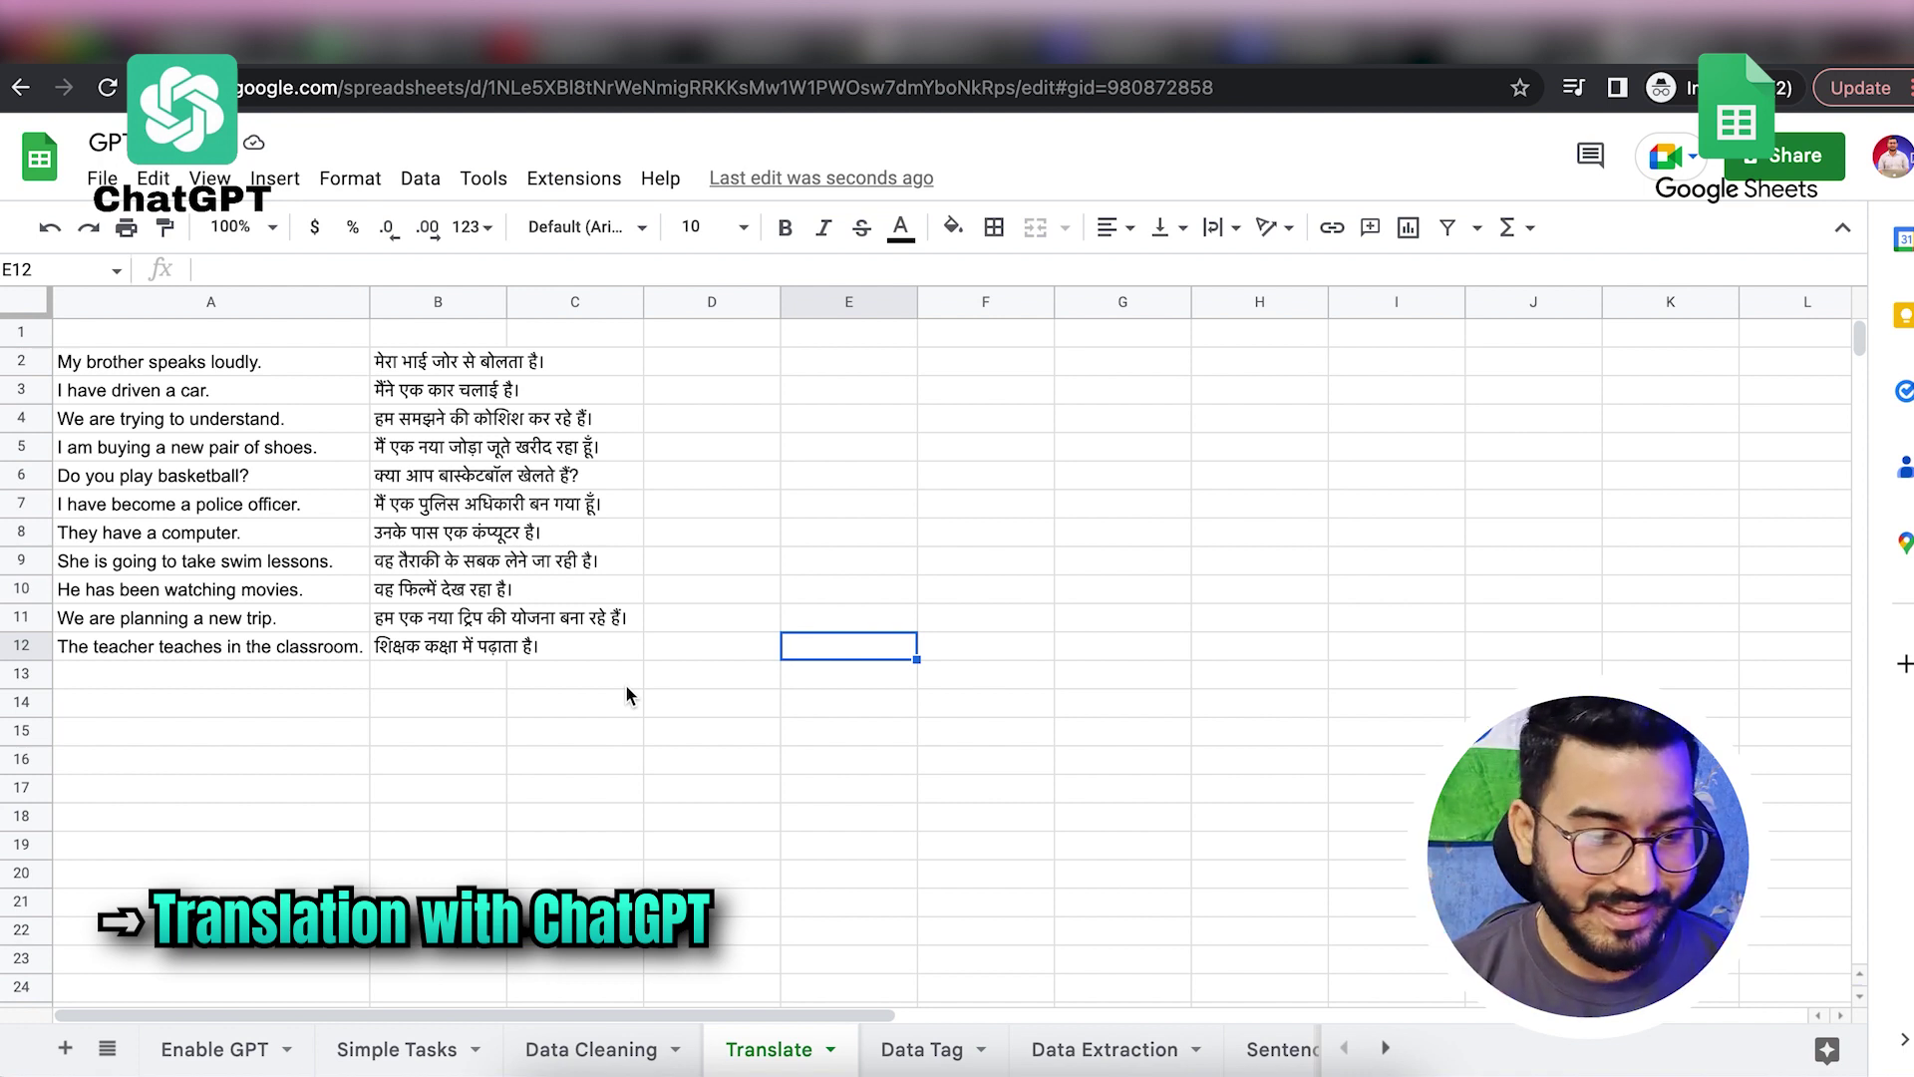
{"action": "left_click", "coordinate": [703, 366]}
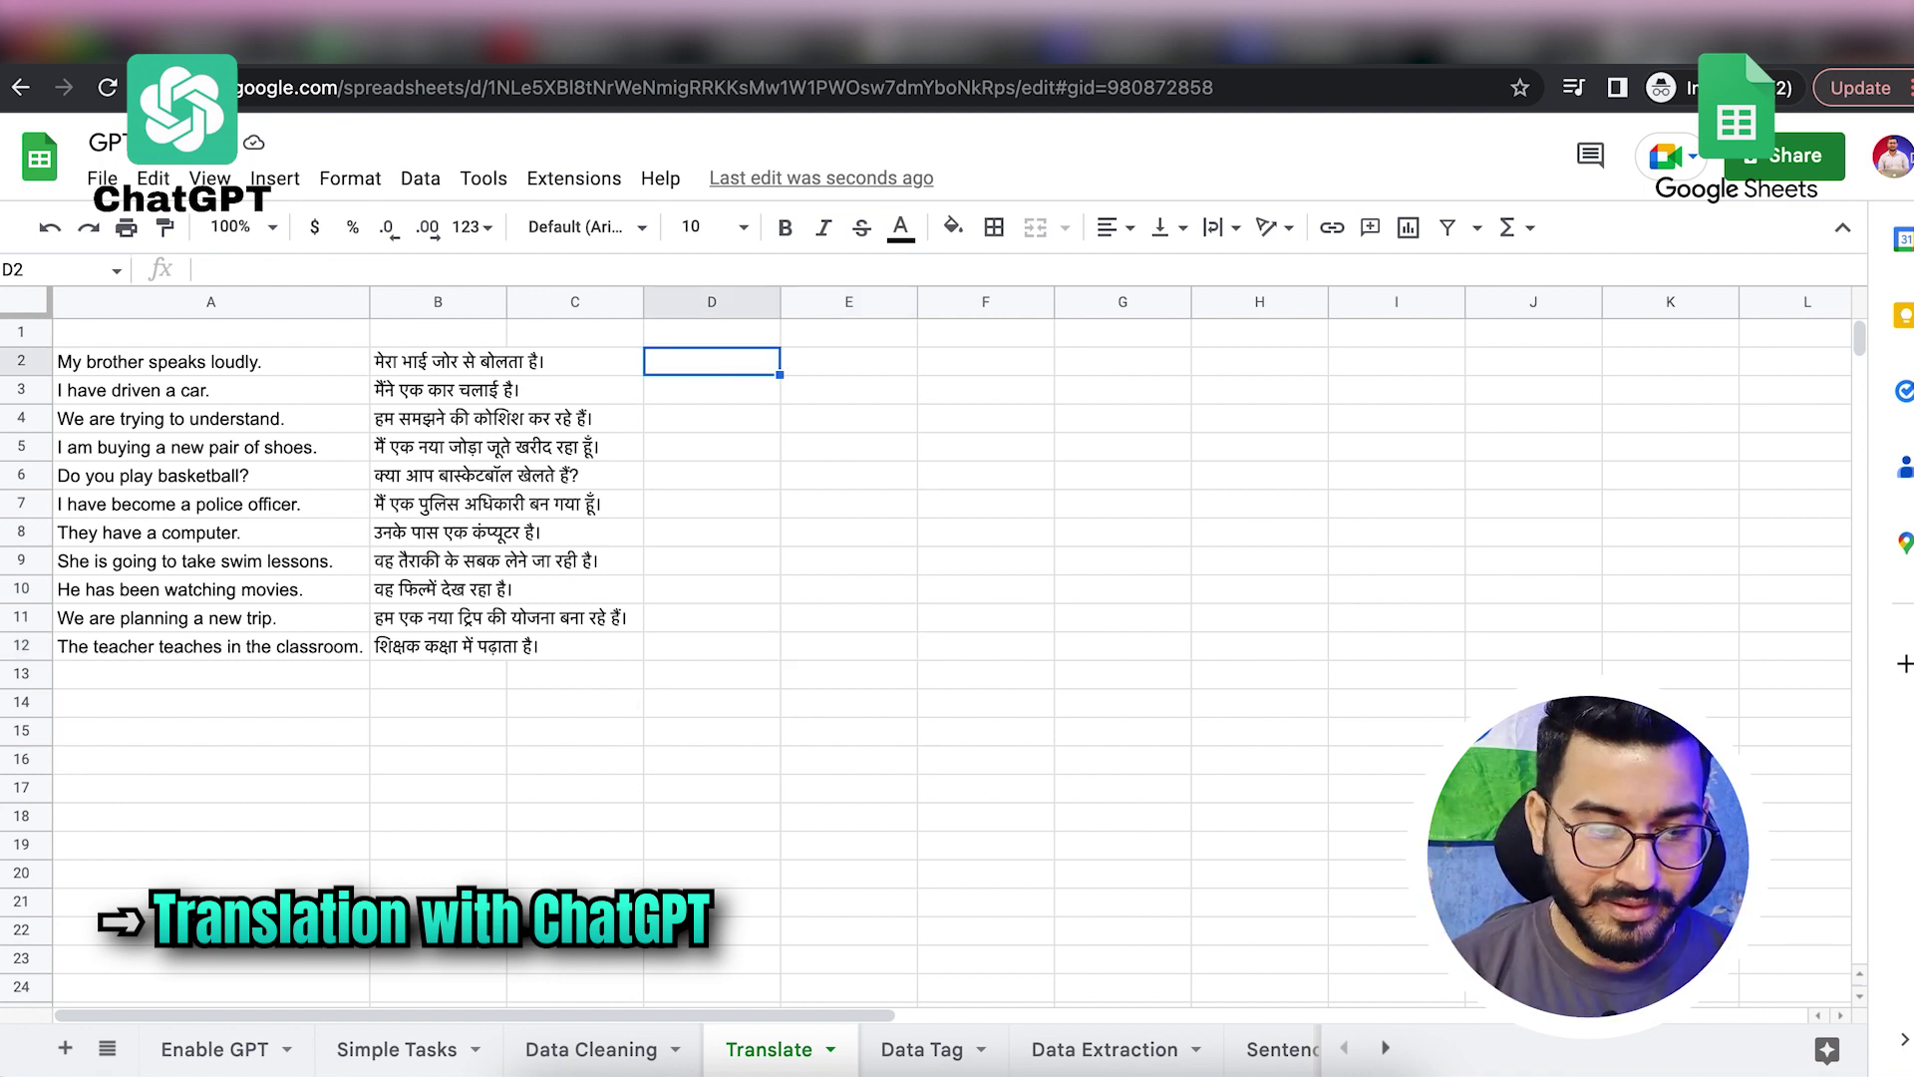
{"action": "type", "text": "=gpt_t"}
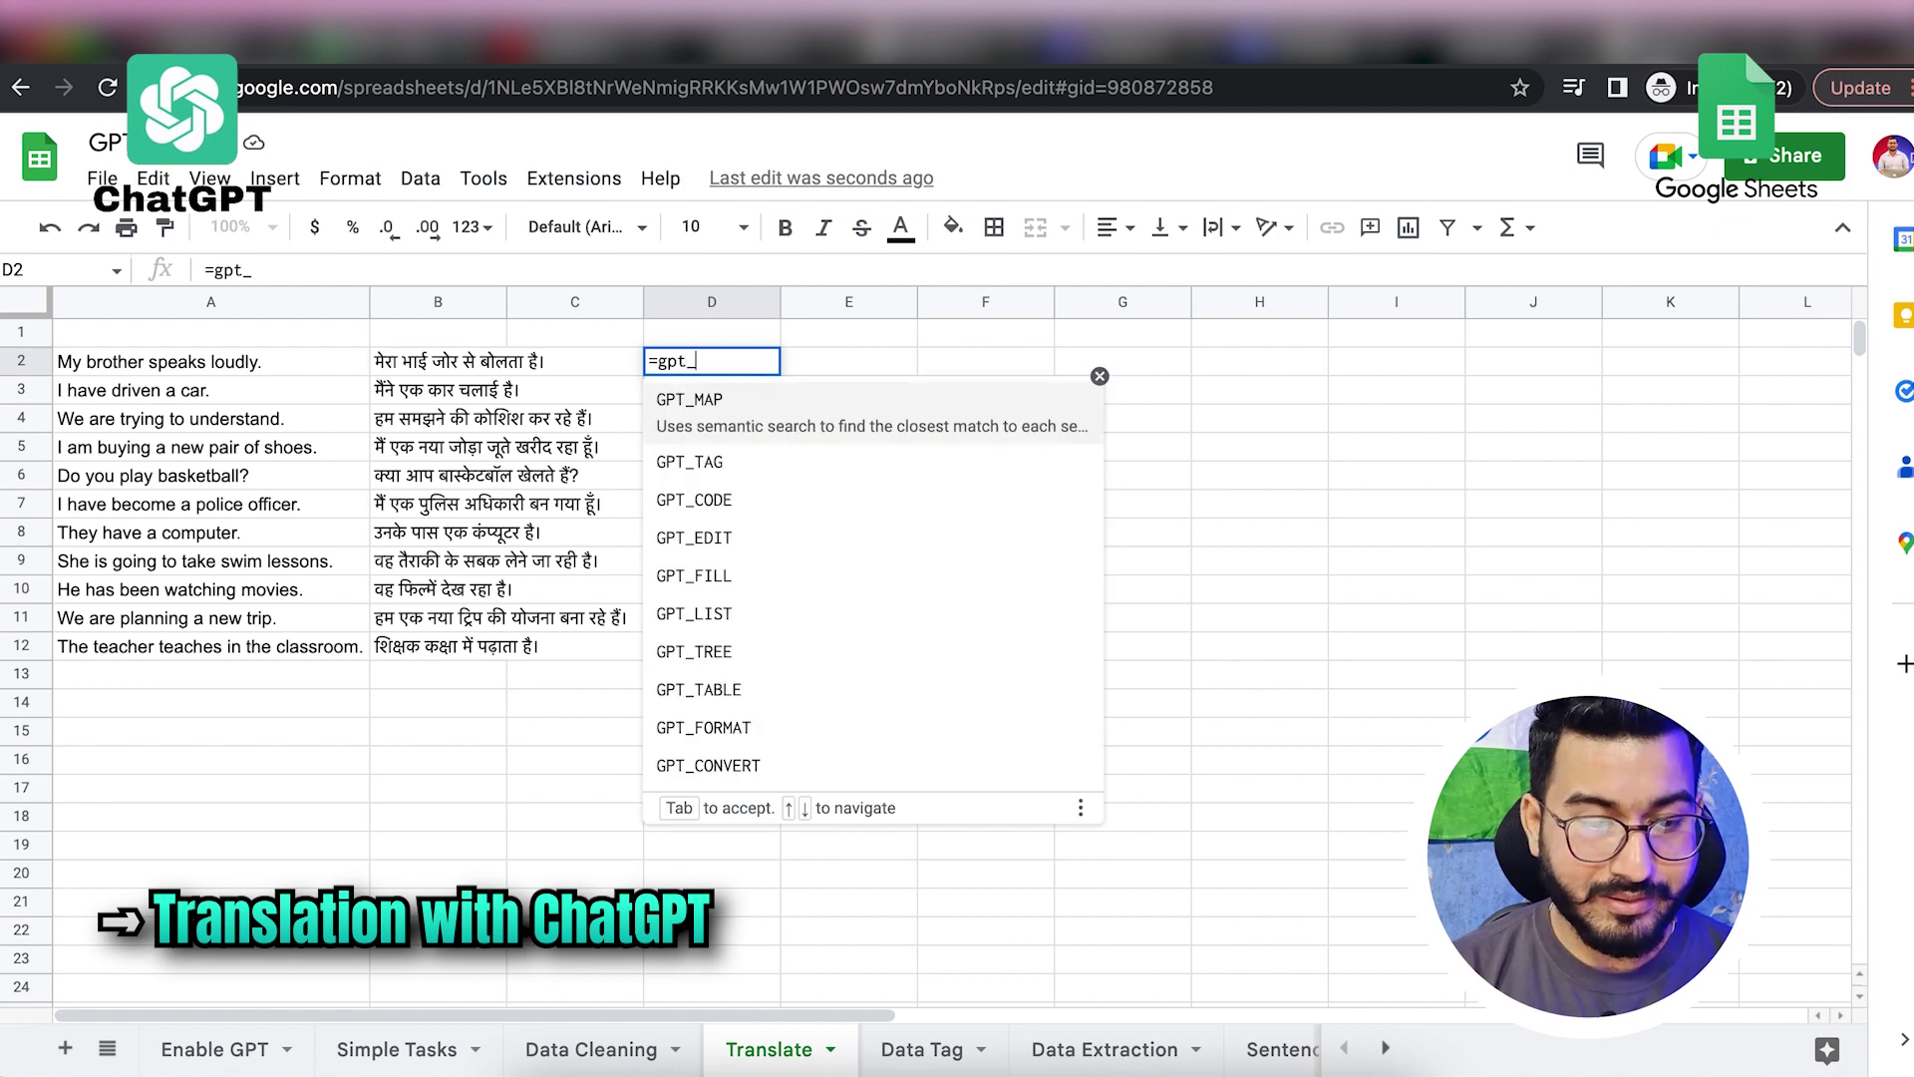
{"action": "left_click", "coordinate": [734, 548]}
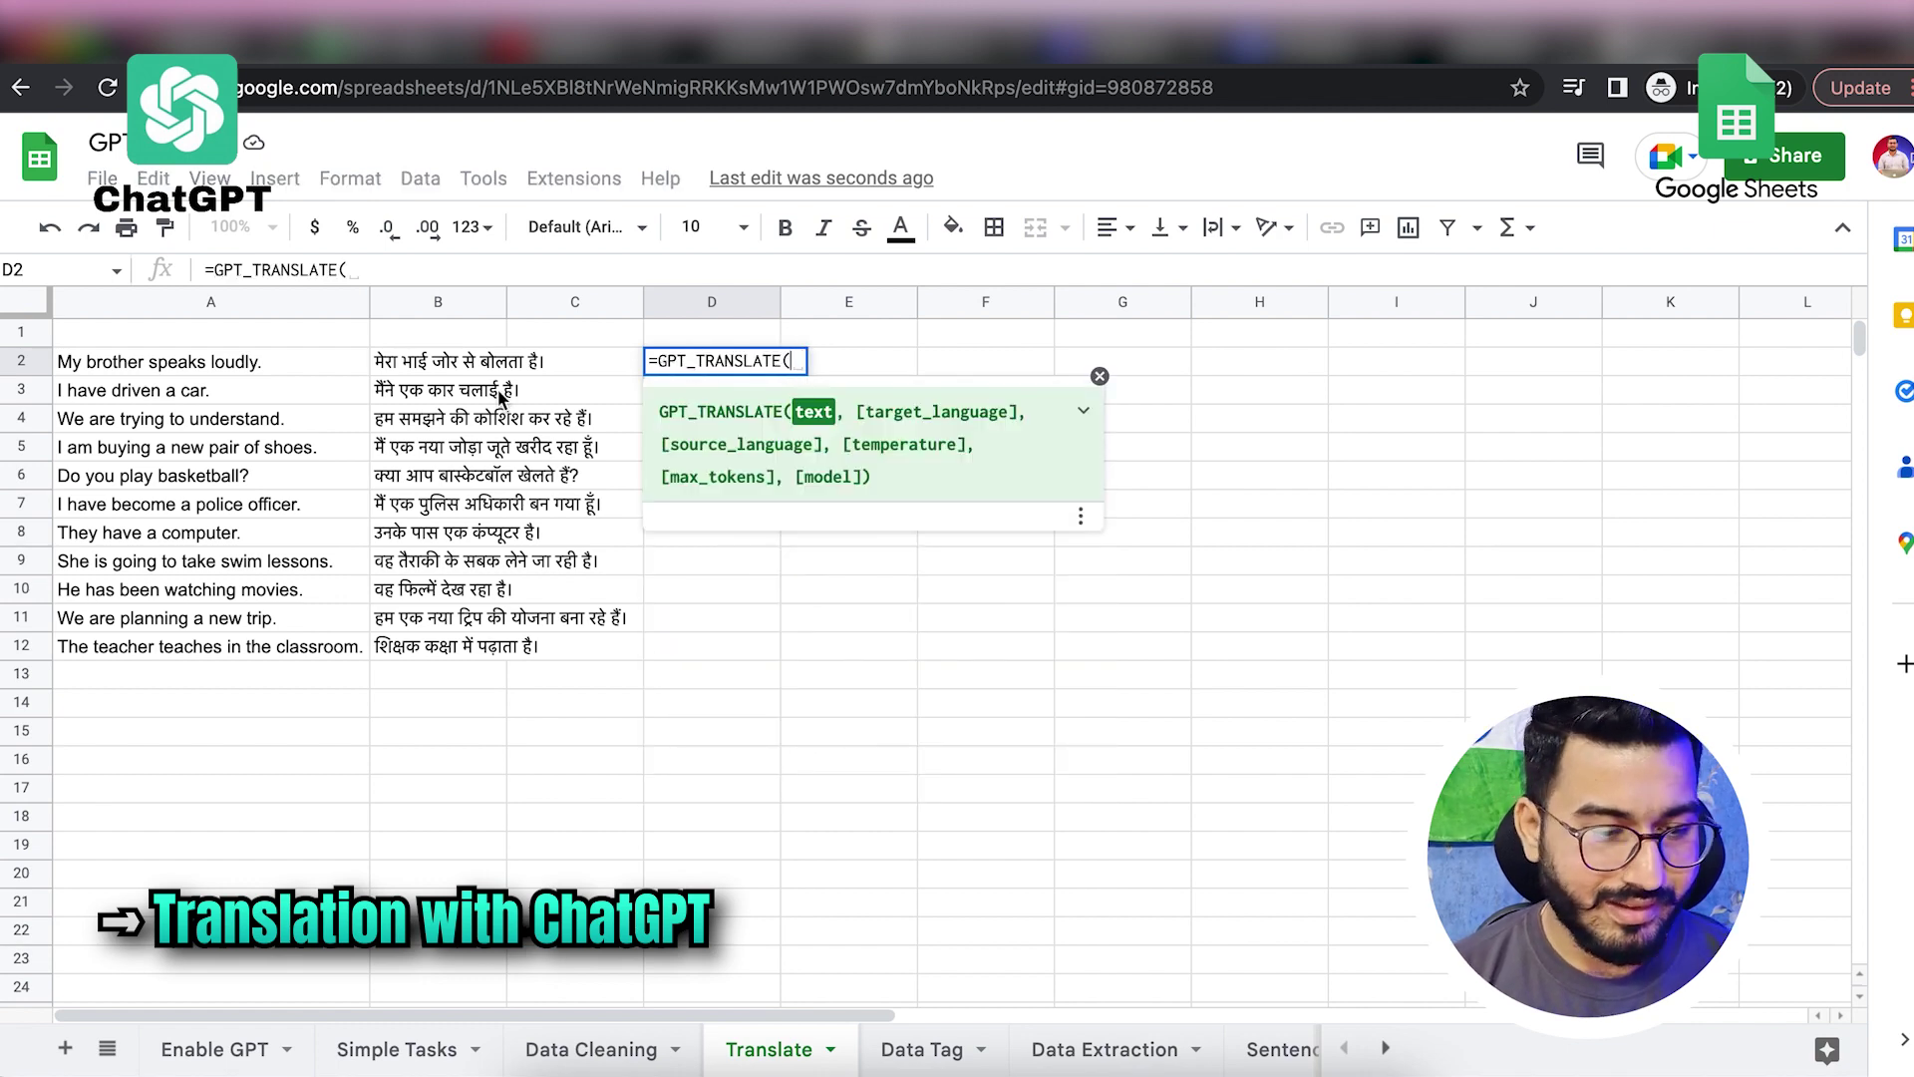
{"action": "left_click", "coordinate": [255, 362]}
{"action": "type", "text": ","}
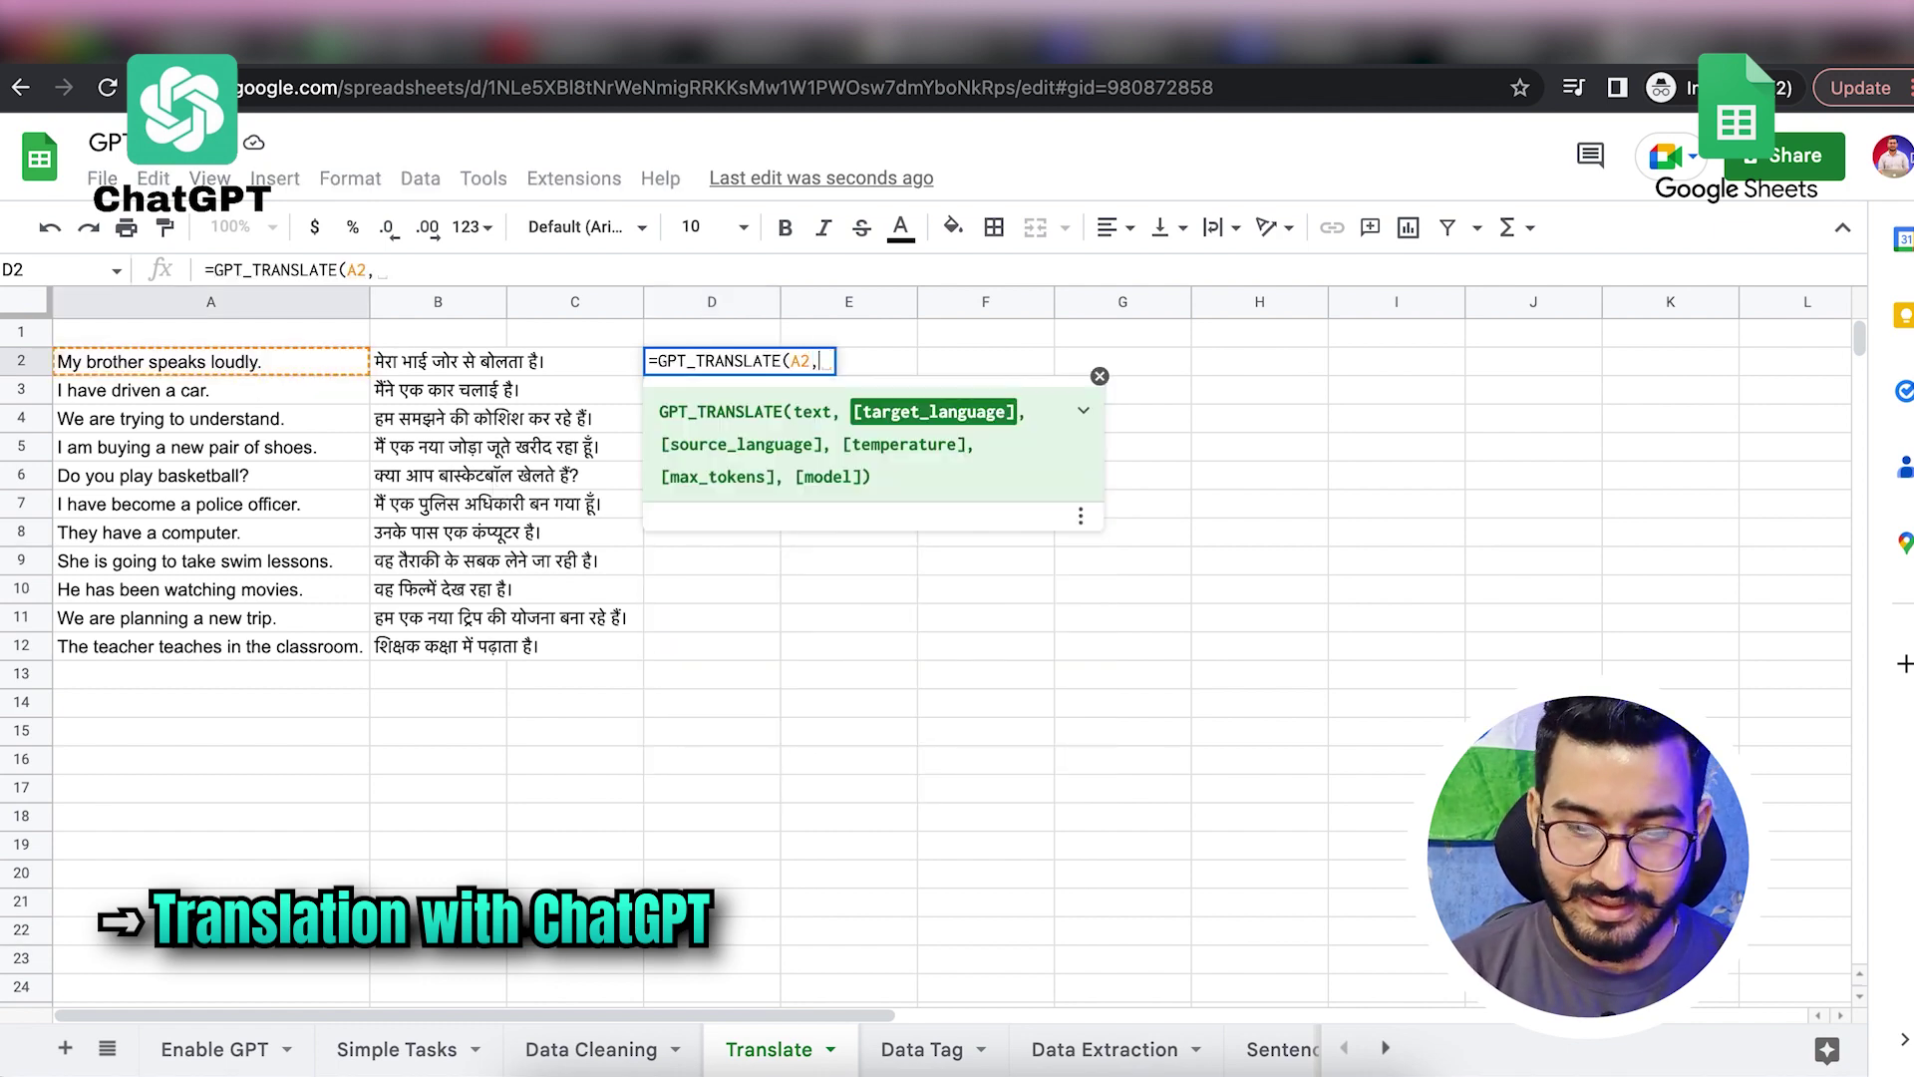
{"action": "type", "text": "\"hin"}
{"action": "key", "text": "BackSpace"}
{"action": "key", "text": "BackSpace"}
{"action": "key", "text": "BackSpace"}
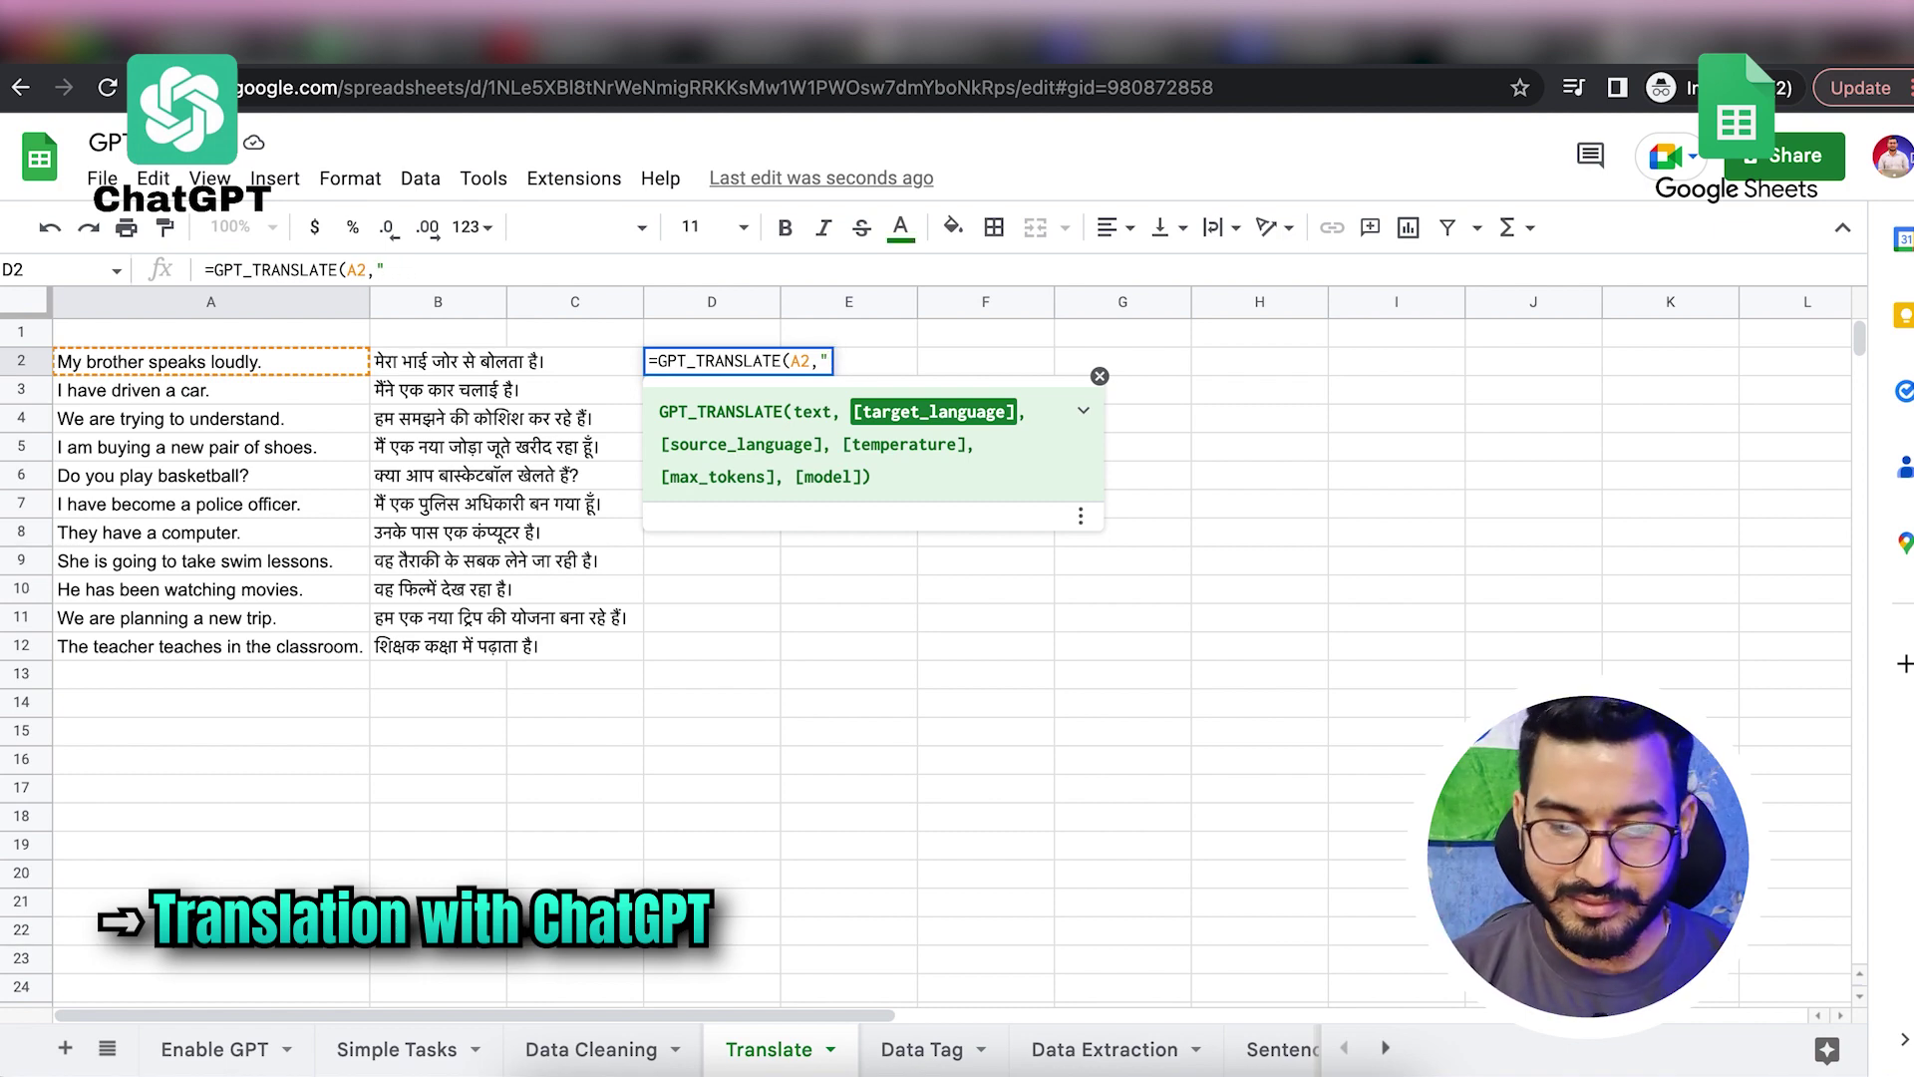
{"action": "type", "text": "tamil\")"}
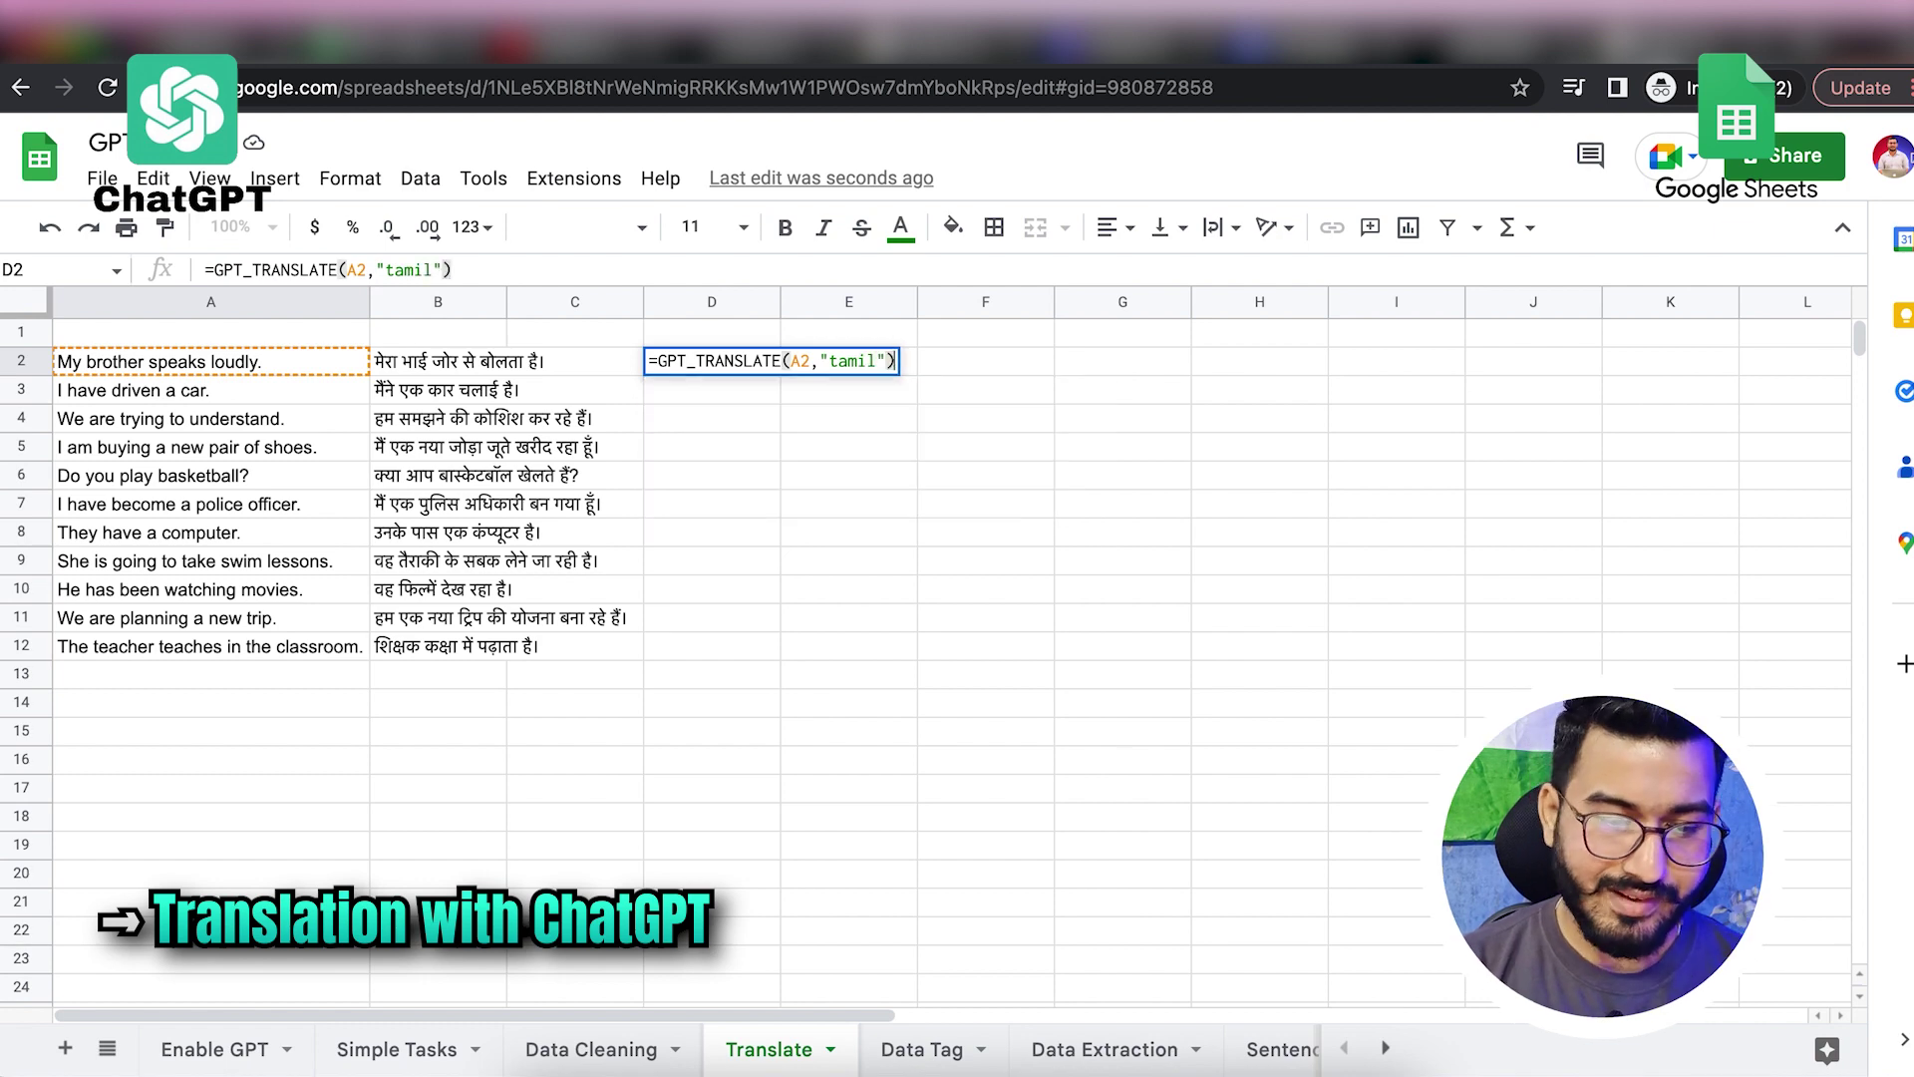
{"action": "key", "text": "Return"}
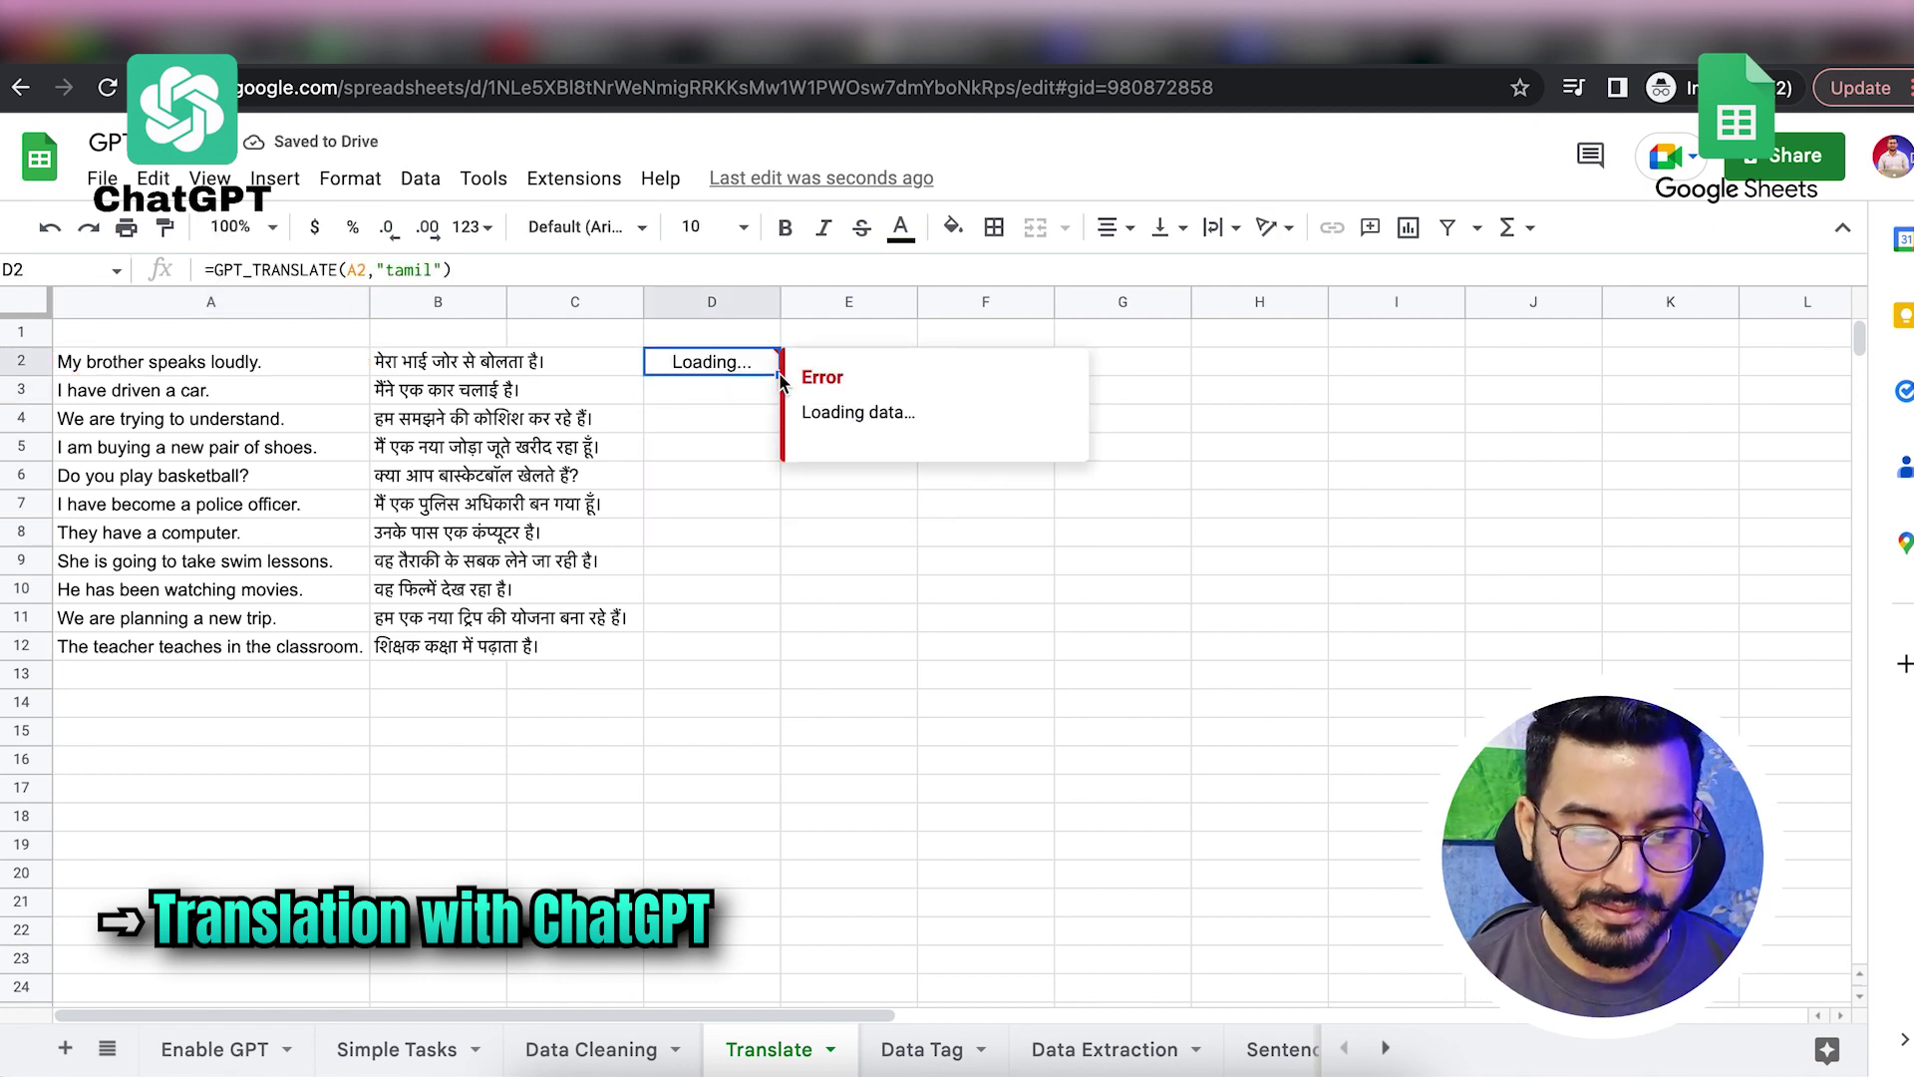
{"action": "left_click_drag", "start_coordinate": [779, 374], "coordinate": [770, 648]}
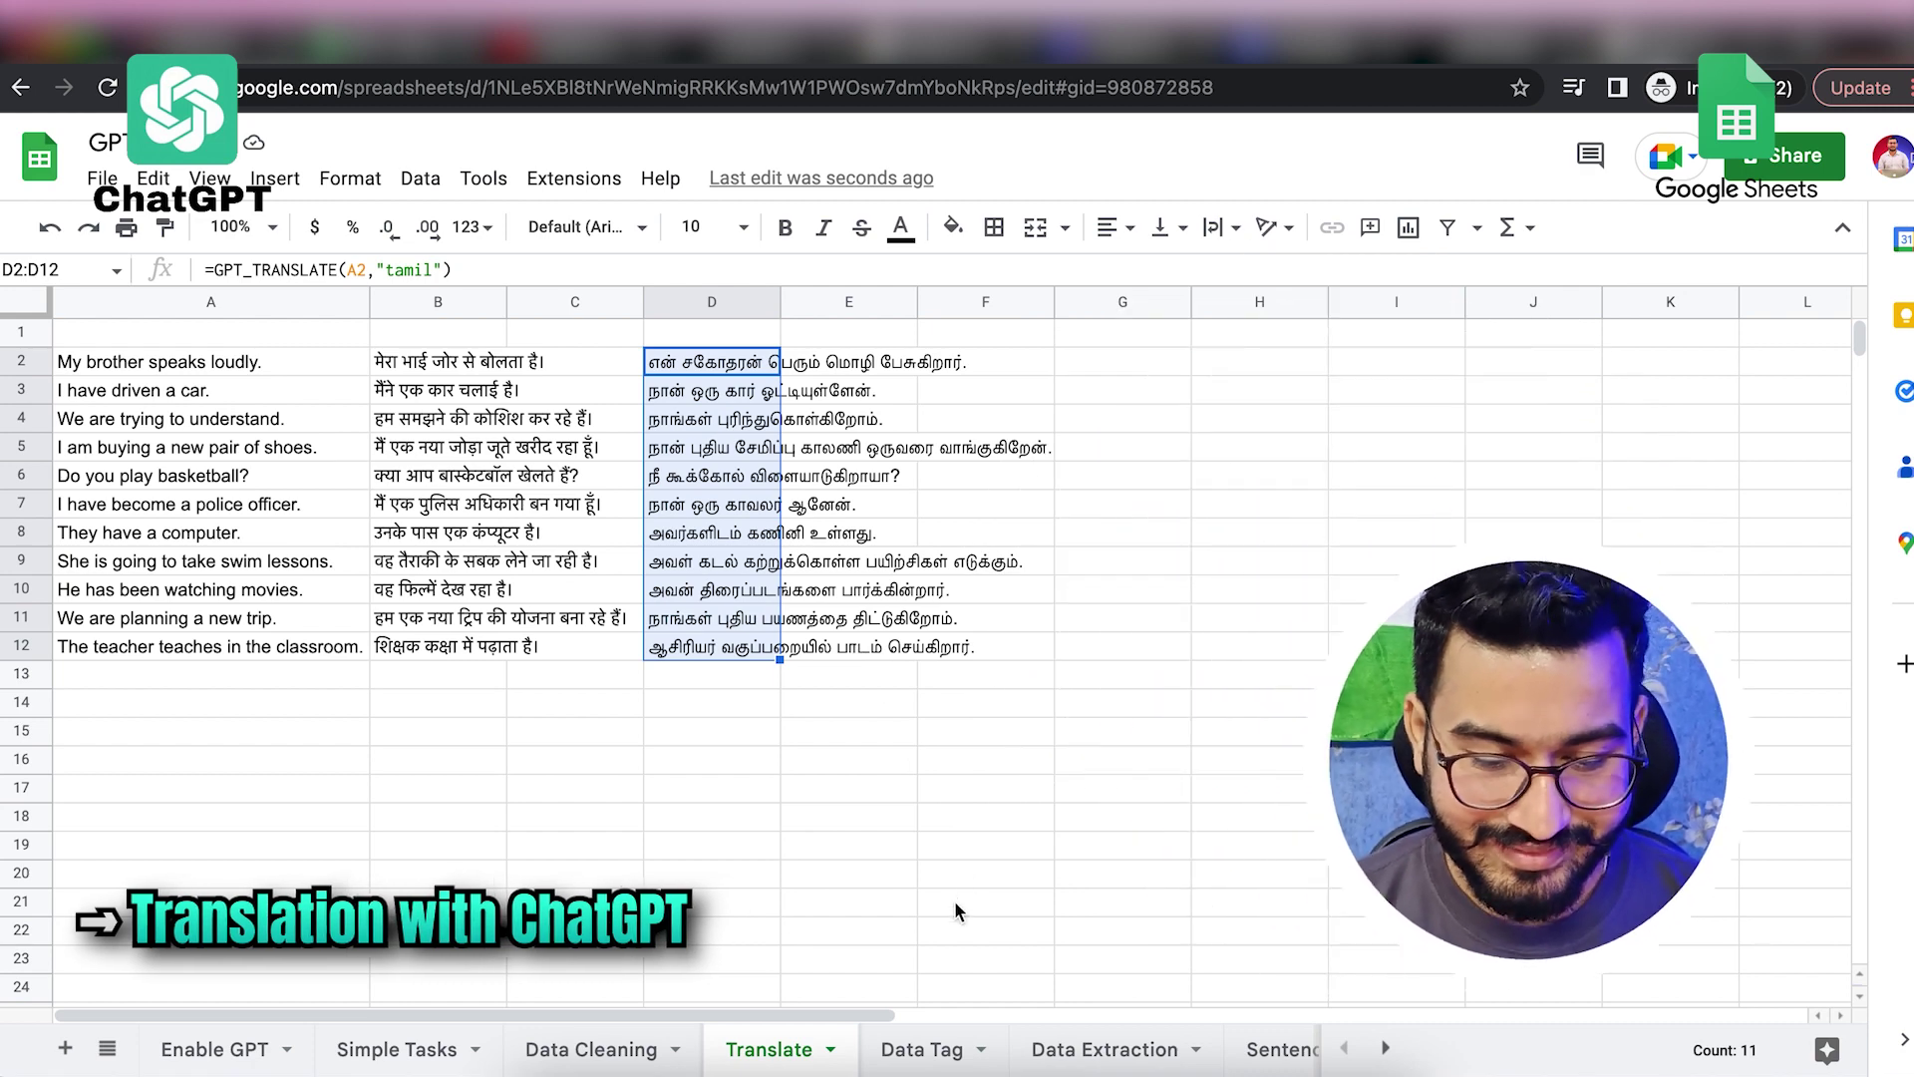
{"action": "left_click", "coordinate": [915, 1052]}
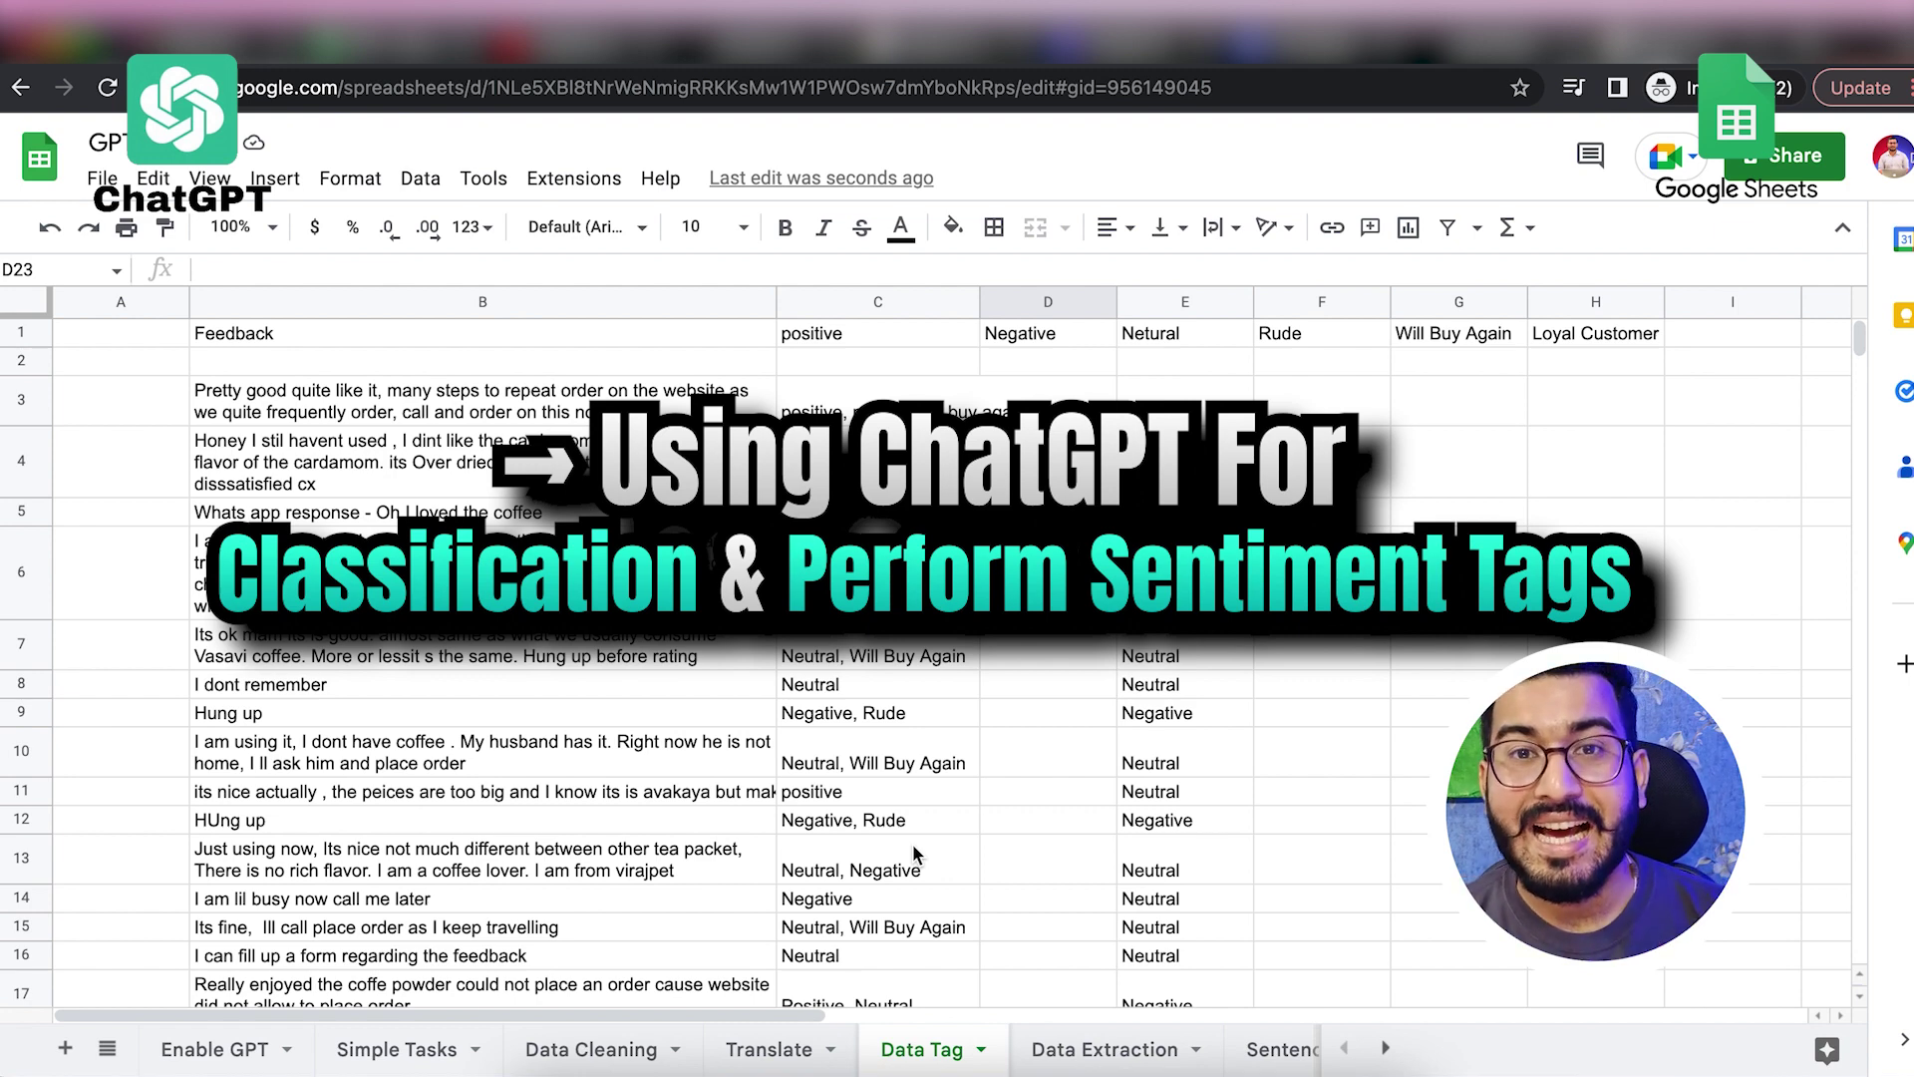
Step: Clear the old tag results from columns C to E
{"action": "left_click_drag", "start_coordinate": [889, 397], "coordinate": [1186, 988]}
{"action": "key", "text": "Delete"}
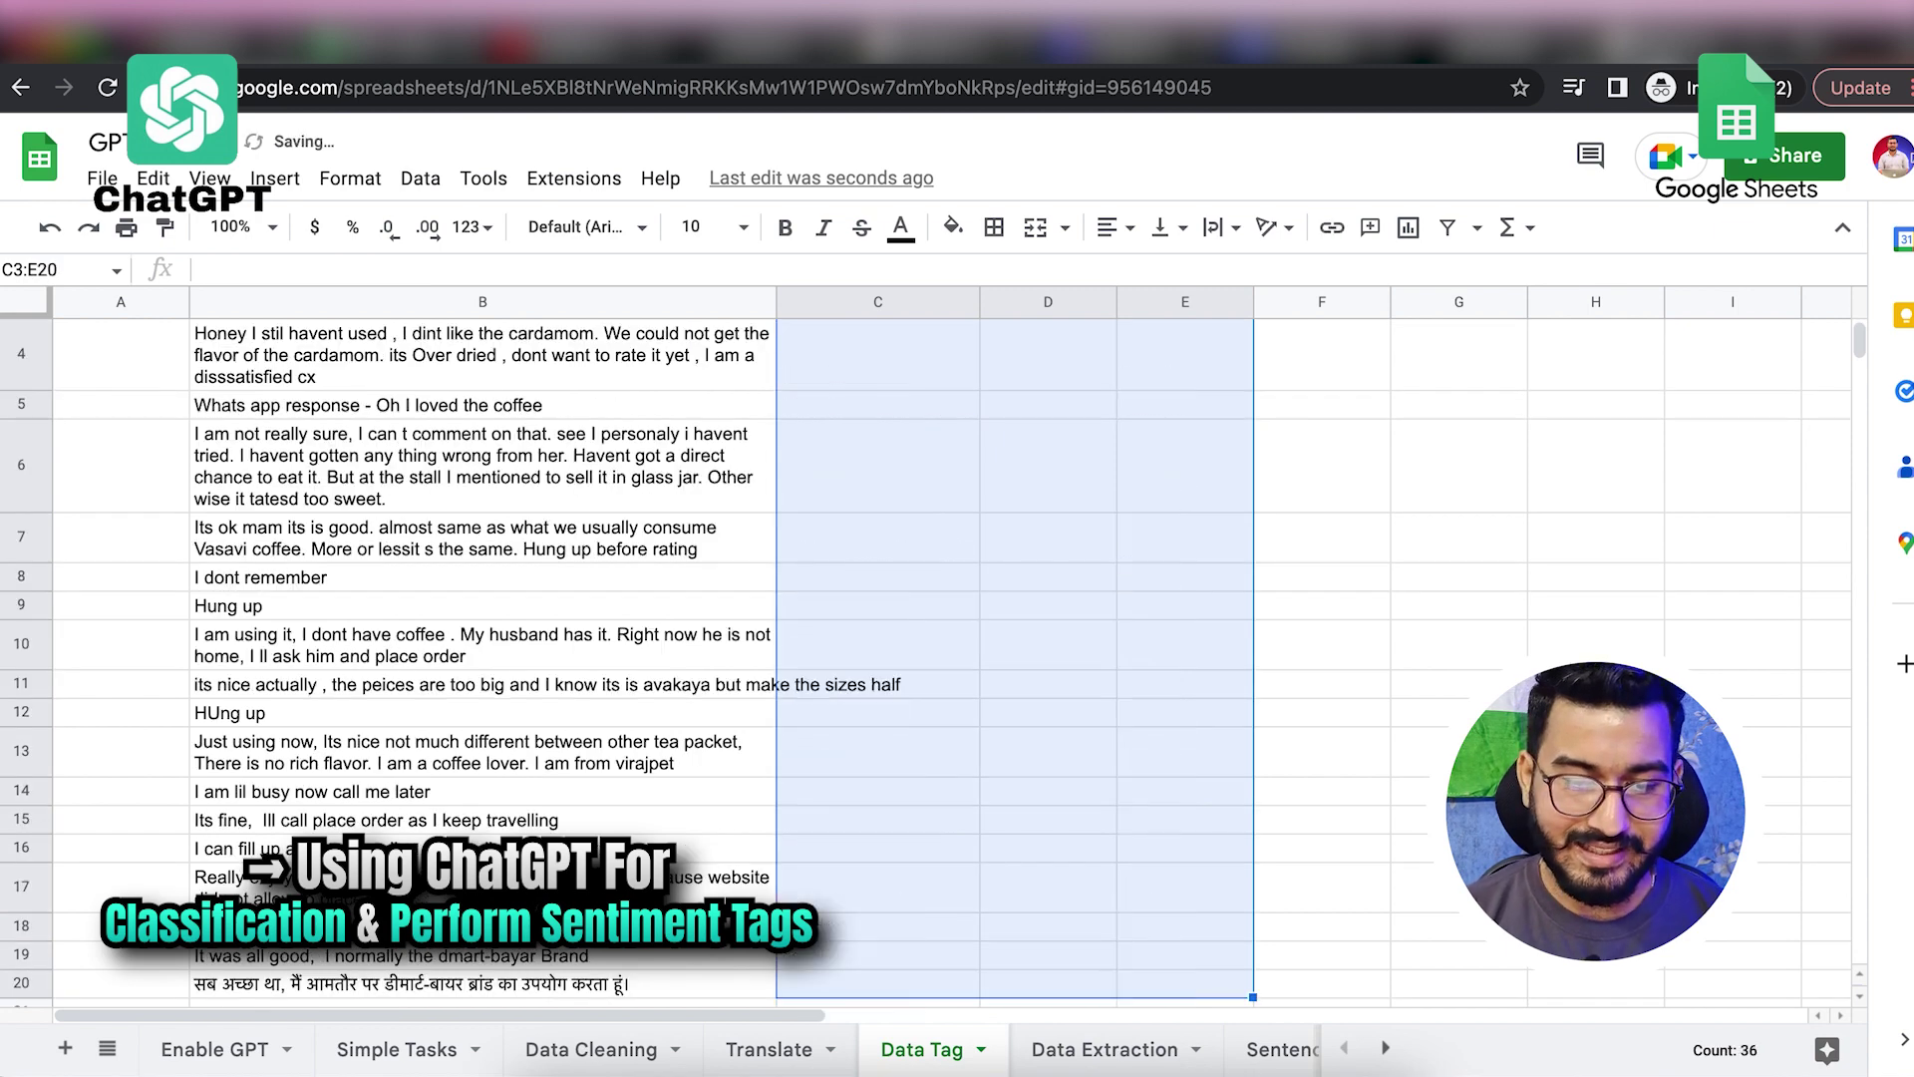
{"action": "scroll", "coordinate": [1237, 502], "scroll_direction": "up", "scroll_amount": 1}
{"action": "left_click", "coordinate": [866, 406]}
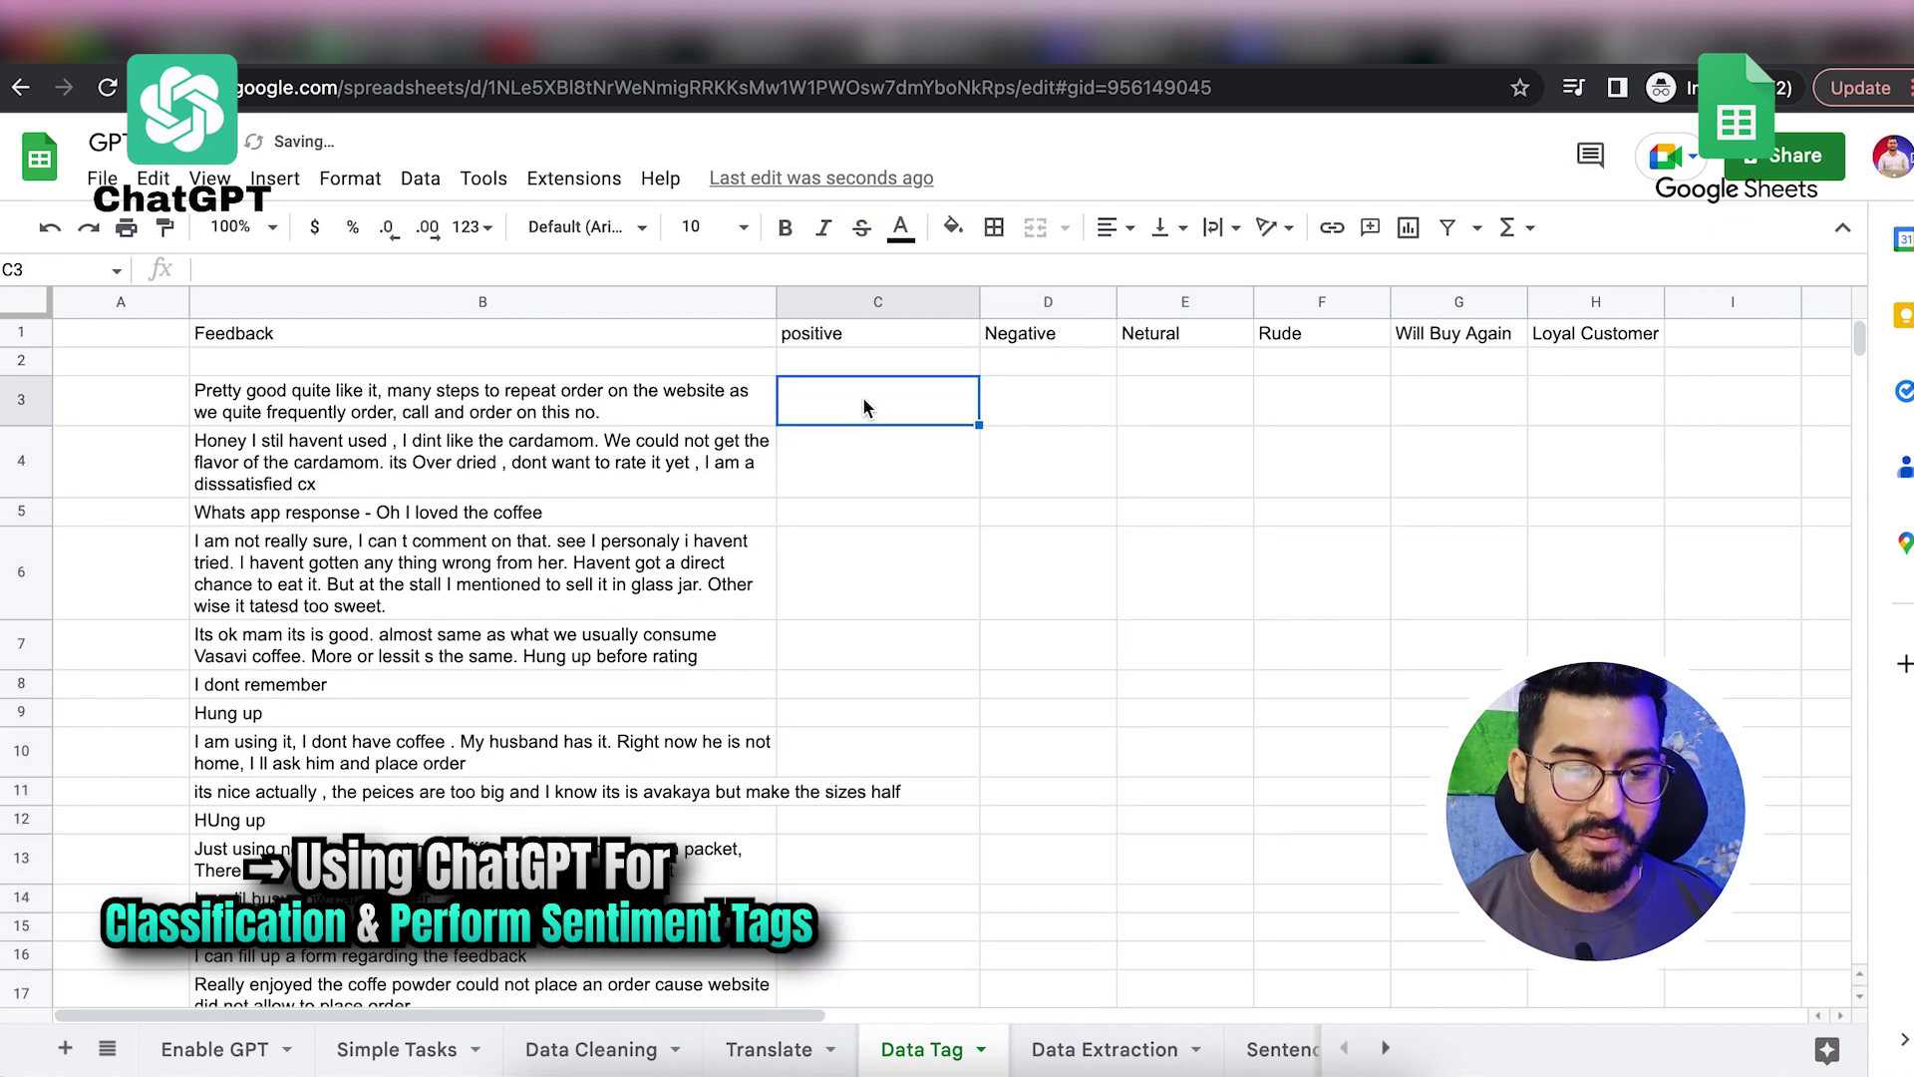
{"action": "left_click", "coordinate": [640, 405]}
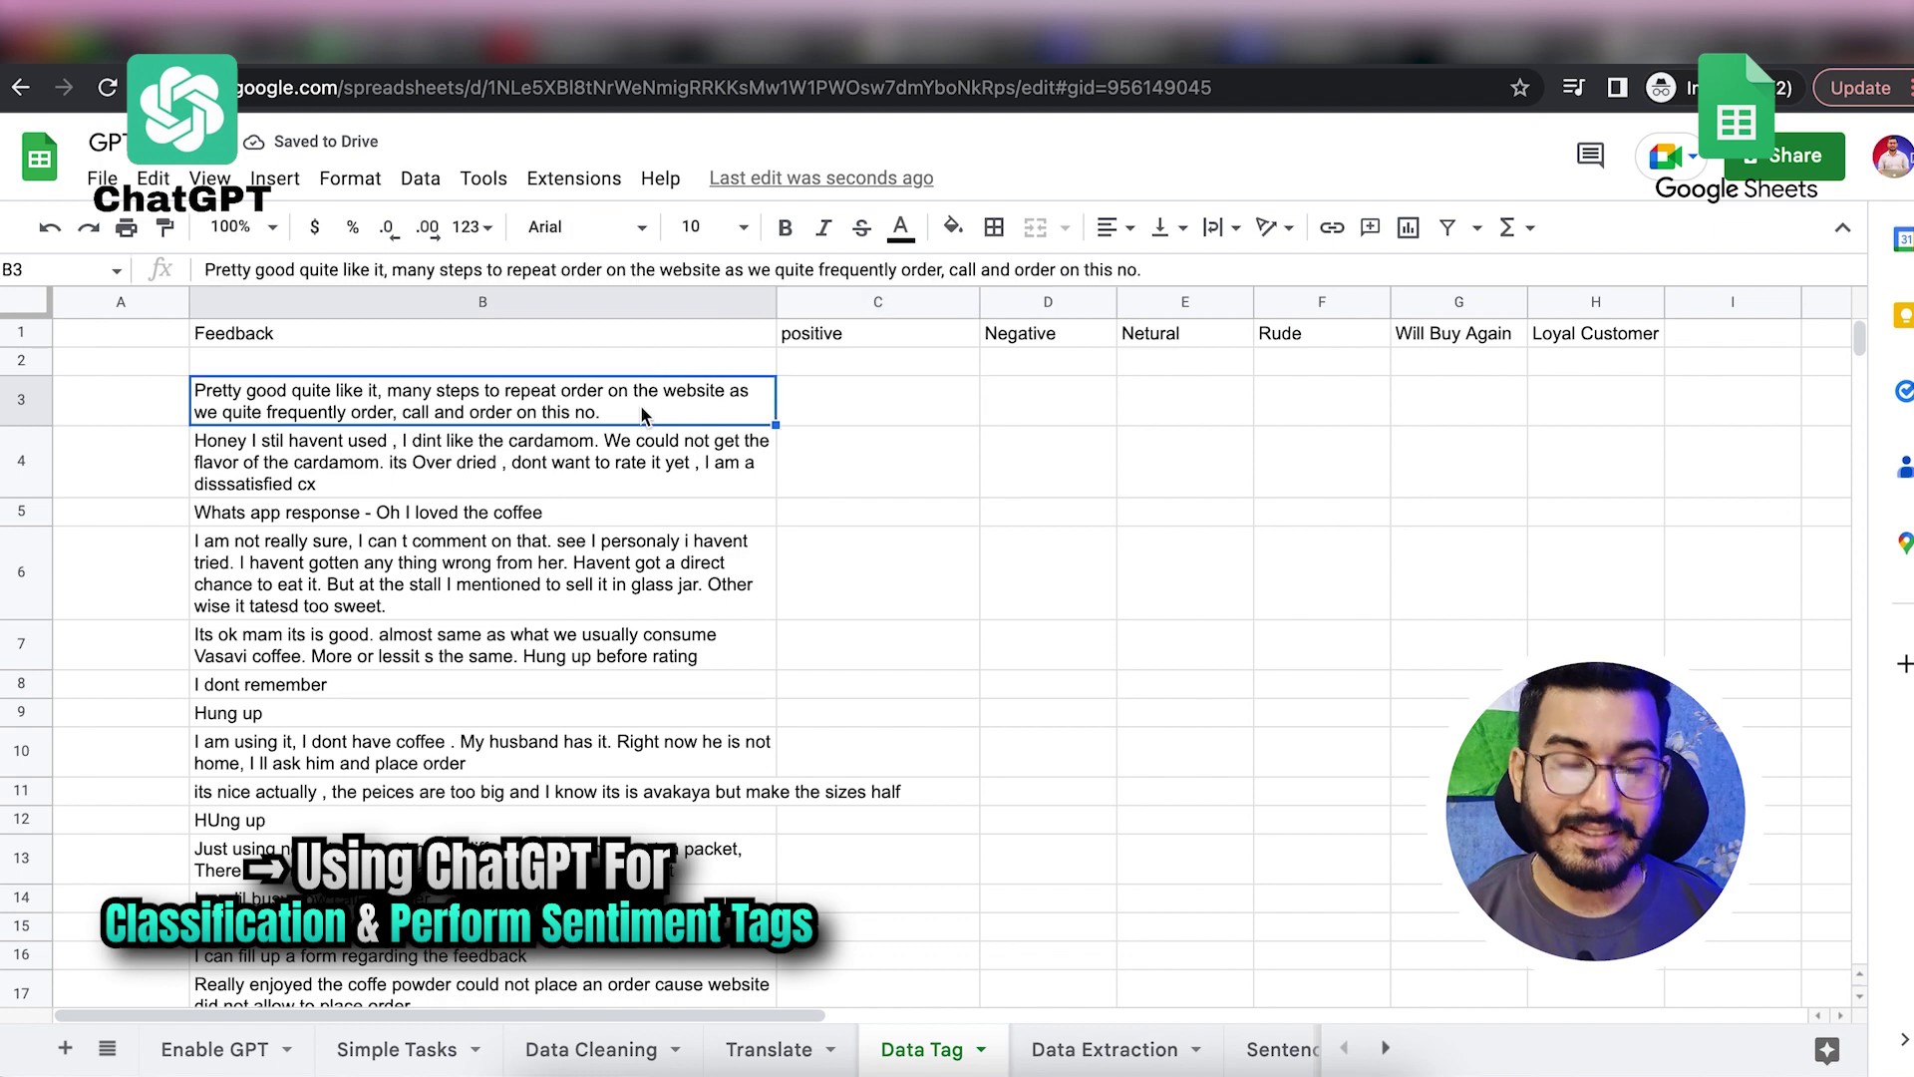
{"action": "left_click", "coordinate": [876, 406]}
Step: Start a GPT_TAG formula in C3 tagging B3's feedback with the row 1 labels C1:H1
{"action": "type", "text": "="}
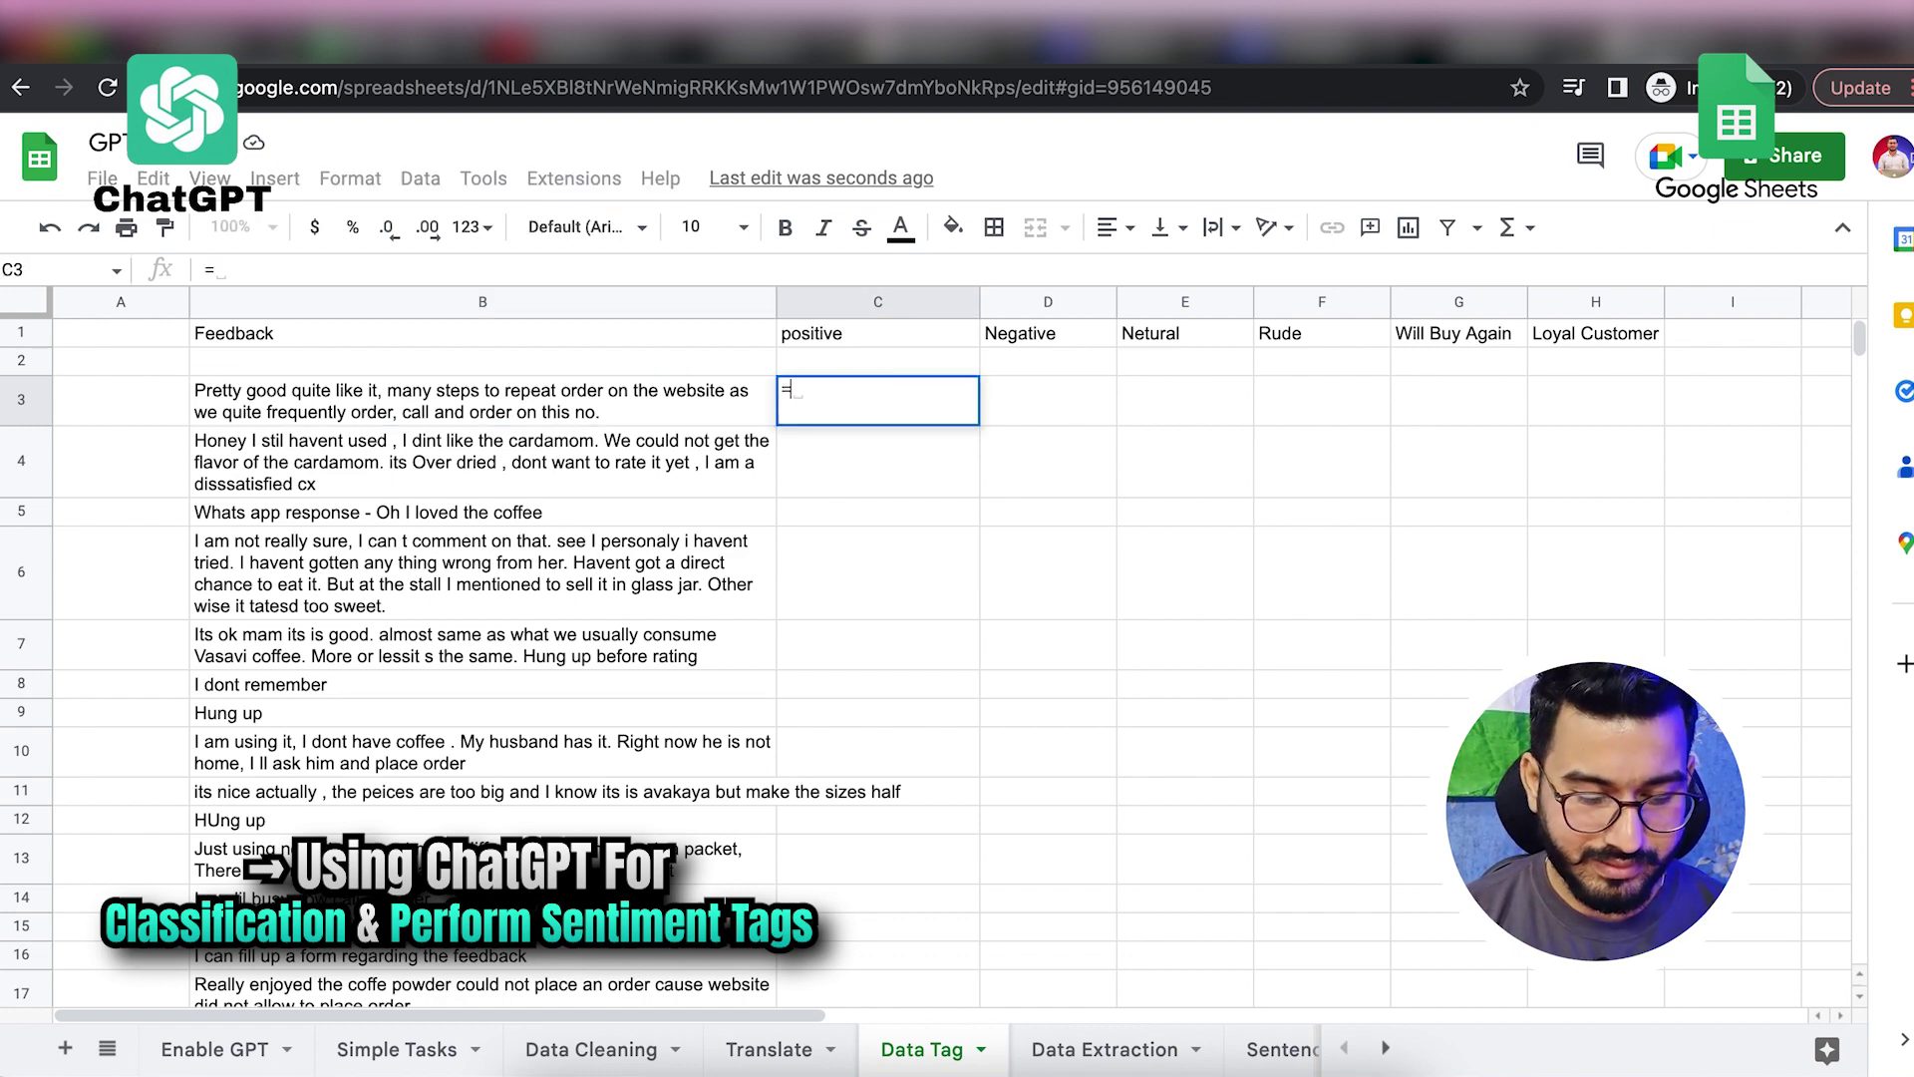
{"action": "type", "text": "gpt_t"}
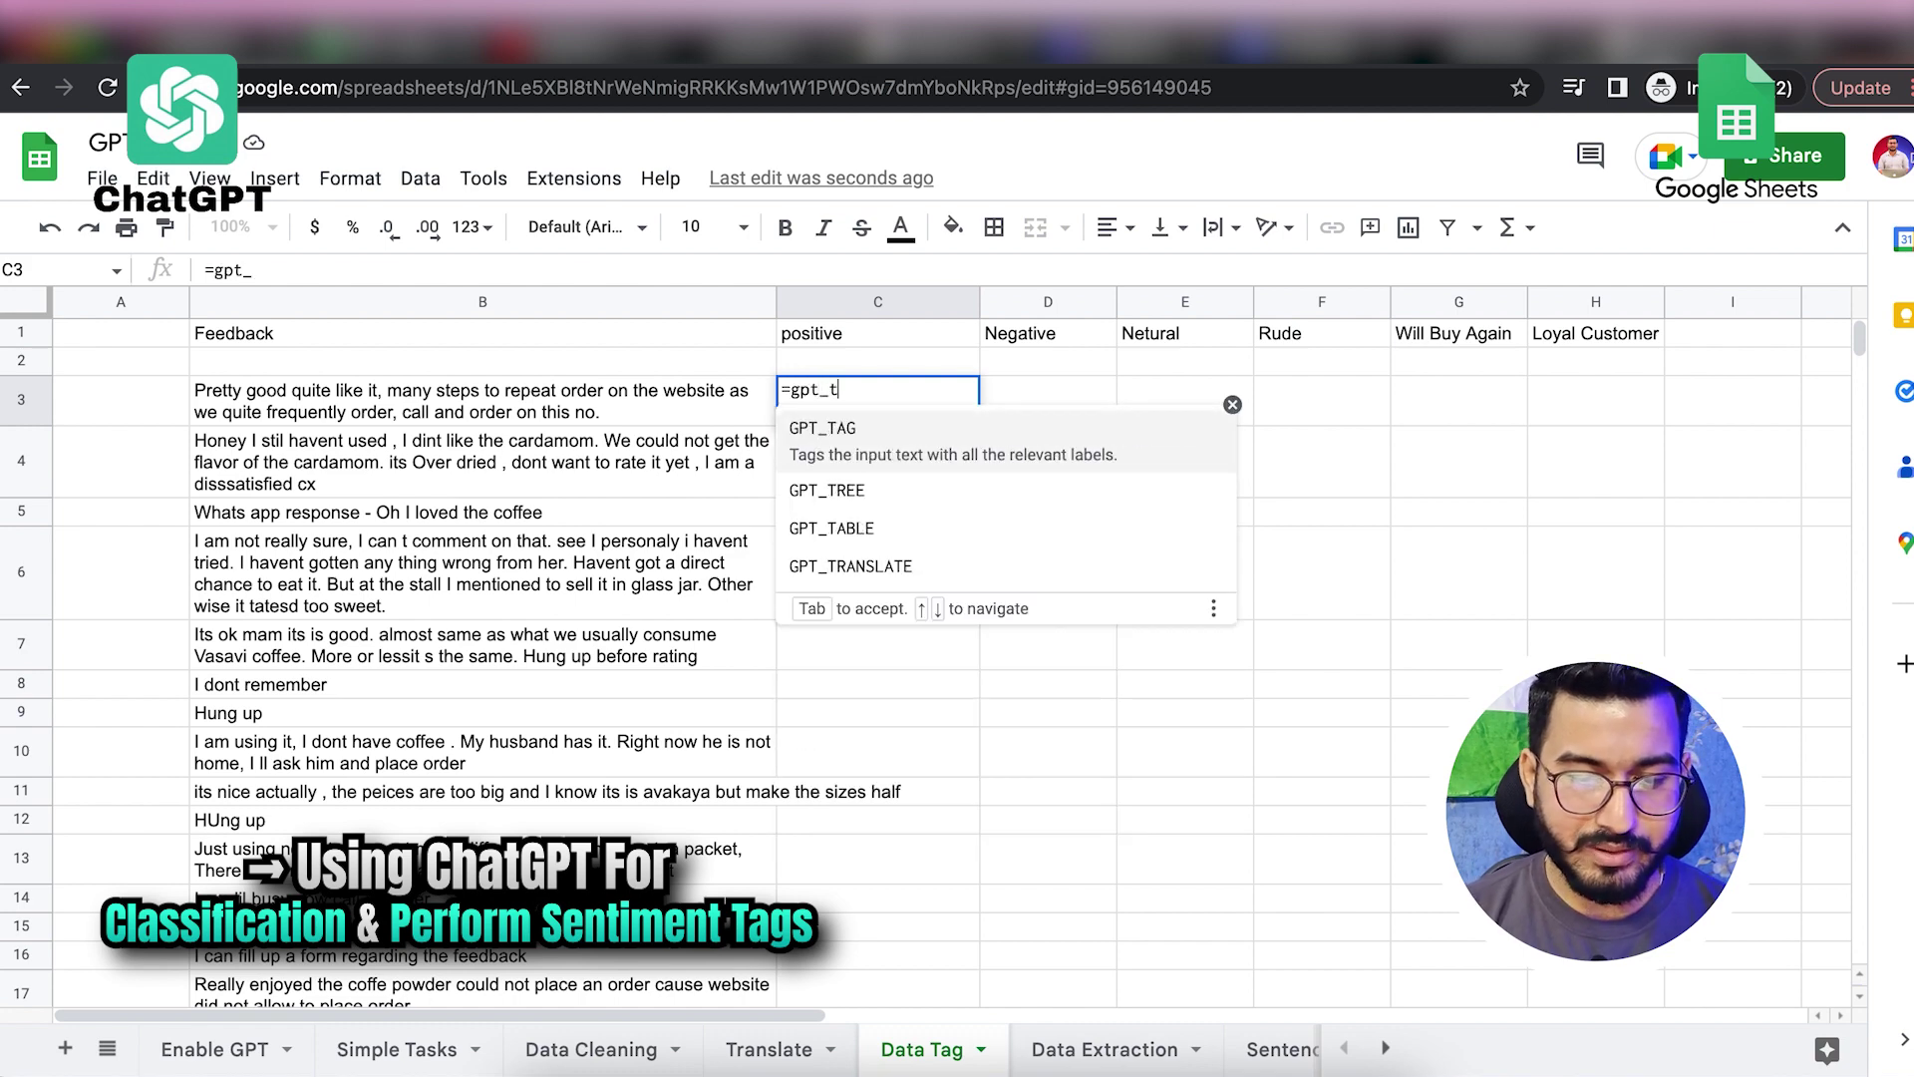
{"action": "key", "text": "Tab"}
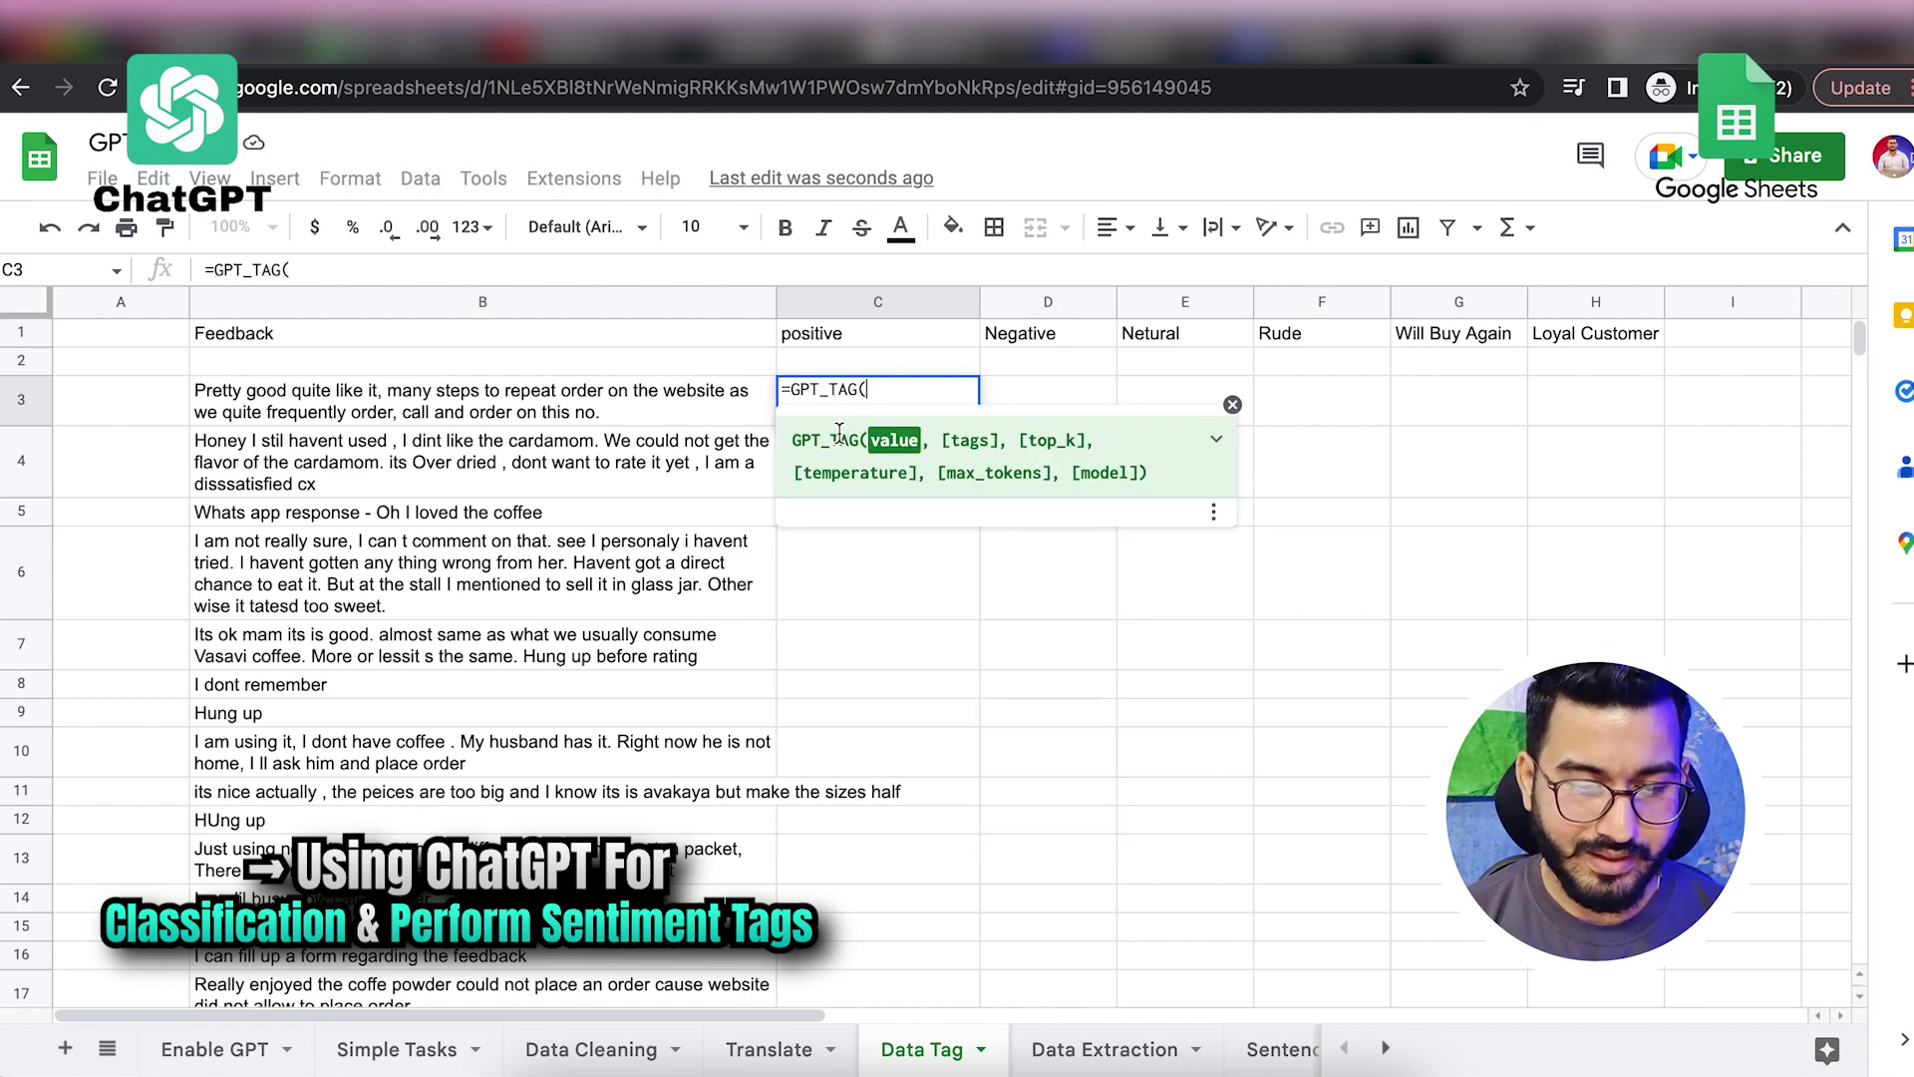
{"action": "left_click", "coordinate": [576, 407]}
{"action": "type", "text": ","}
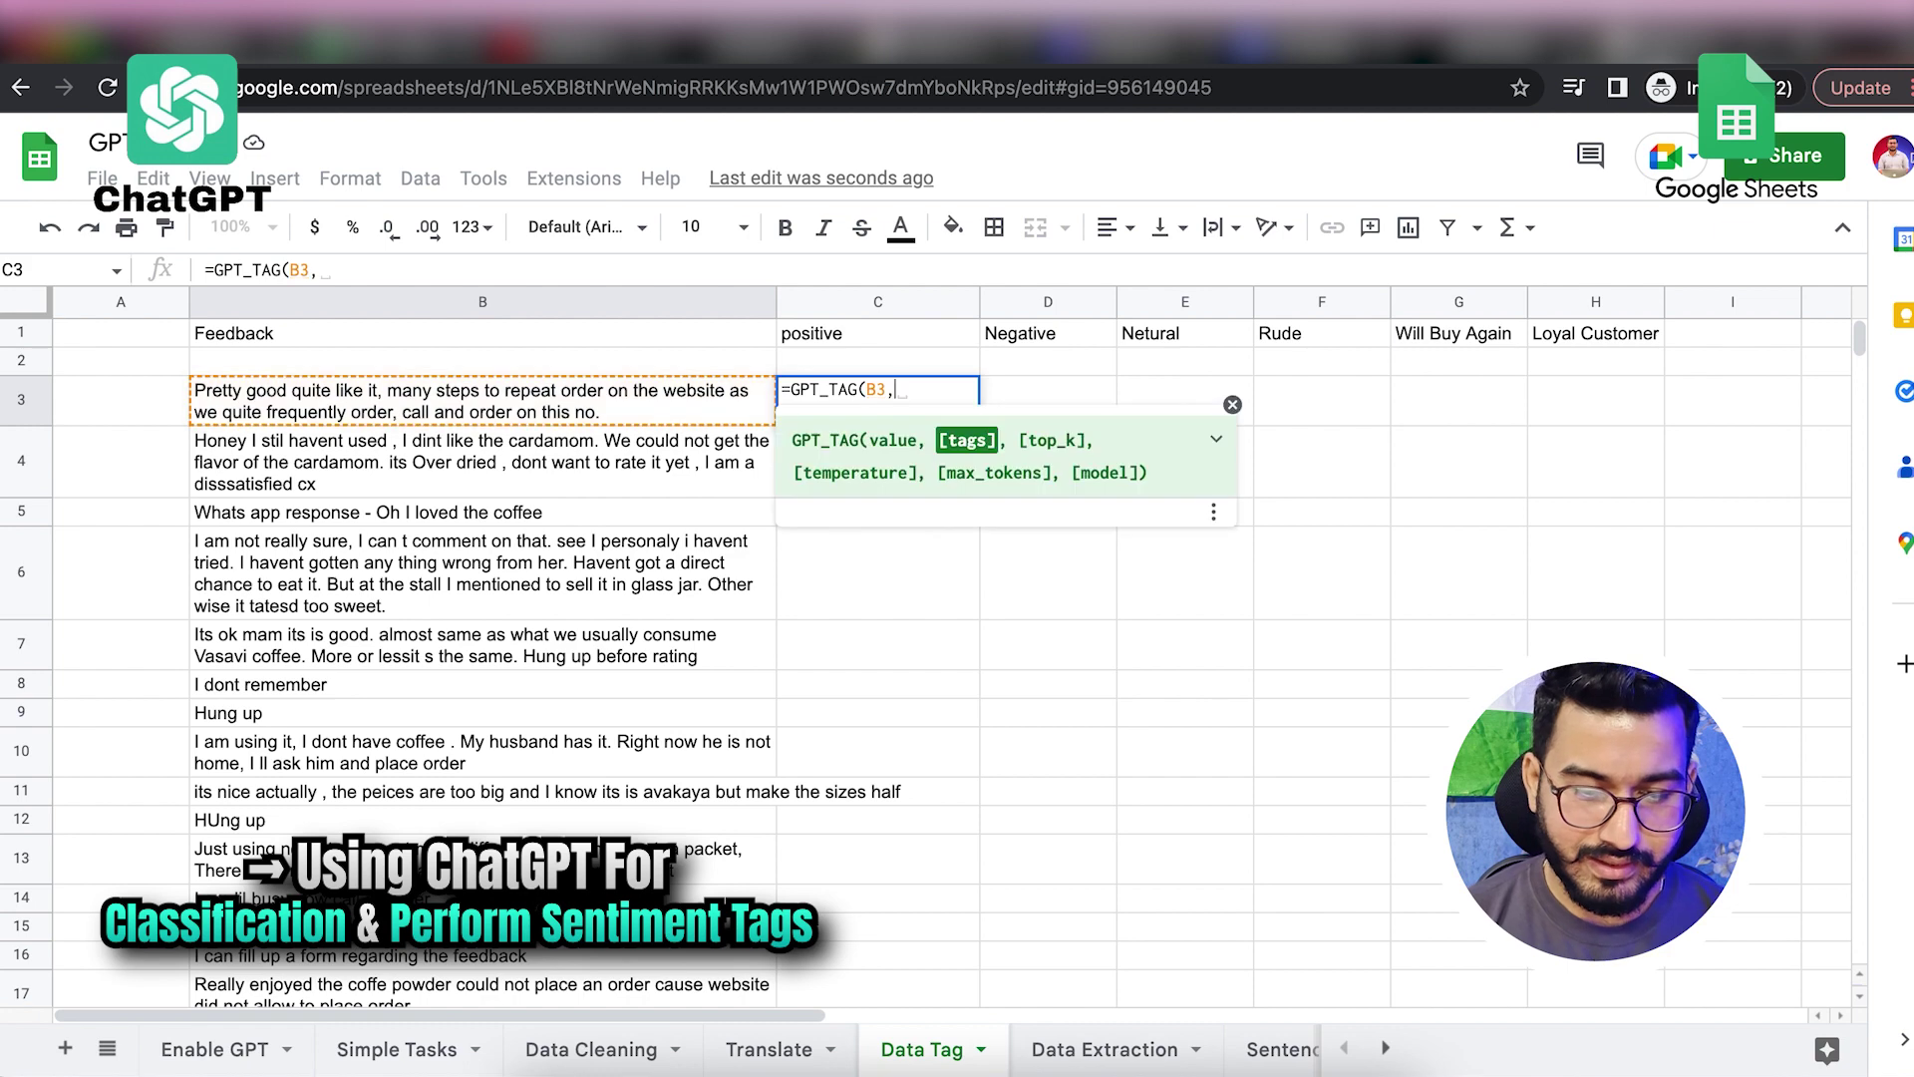
{"action": "left_click_drag", "start_coordinate": [858, 337], "coordinate": [1555, 333]}
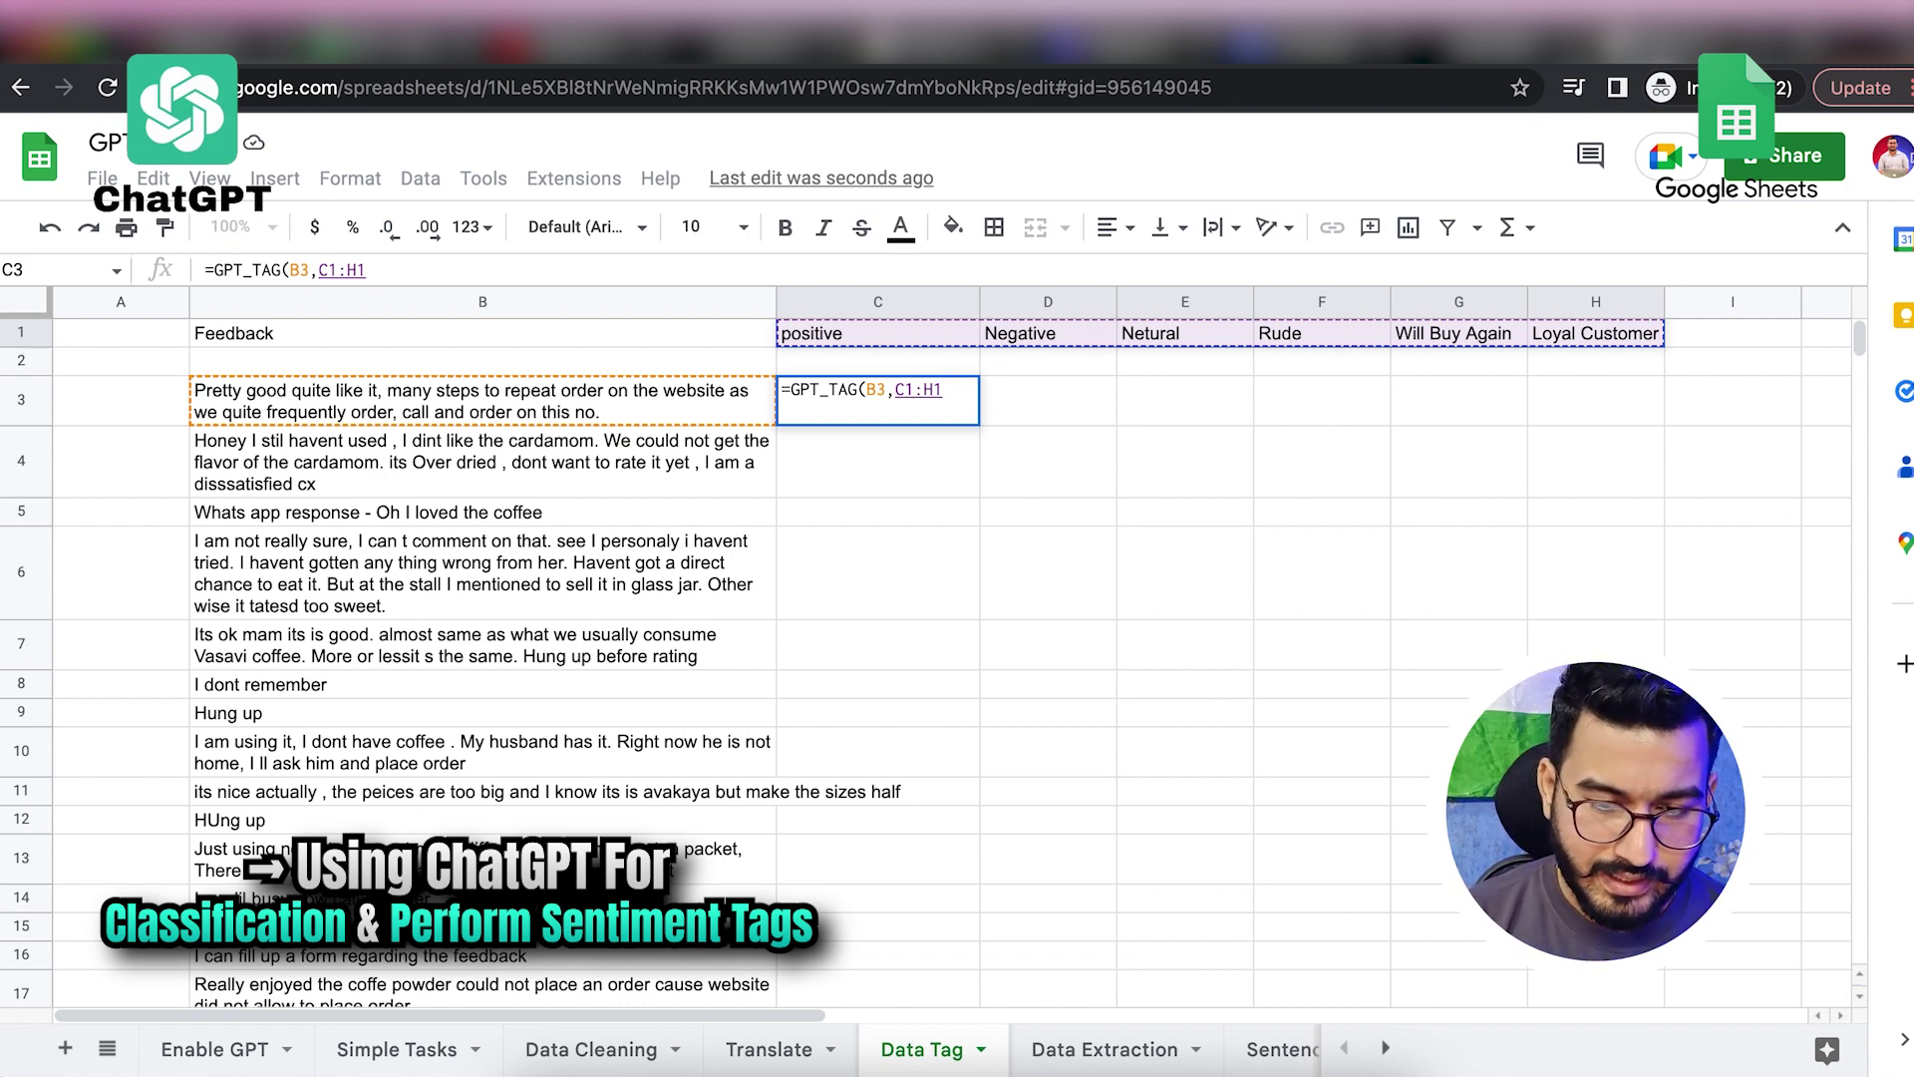
{"action": "type", "text": ")"}
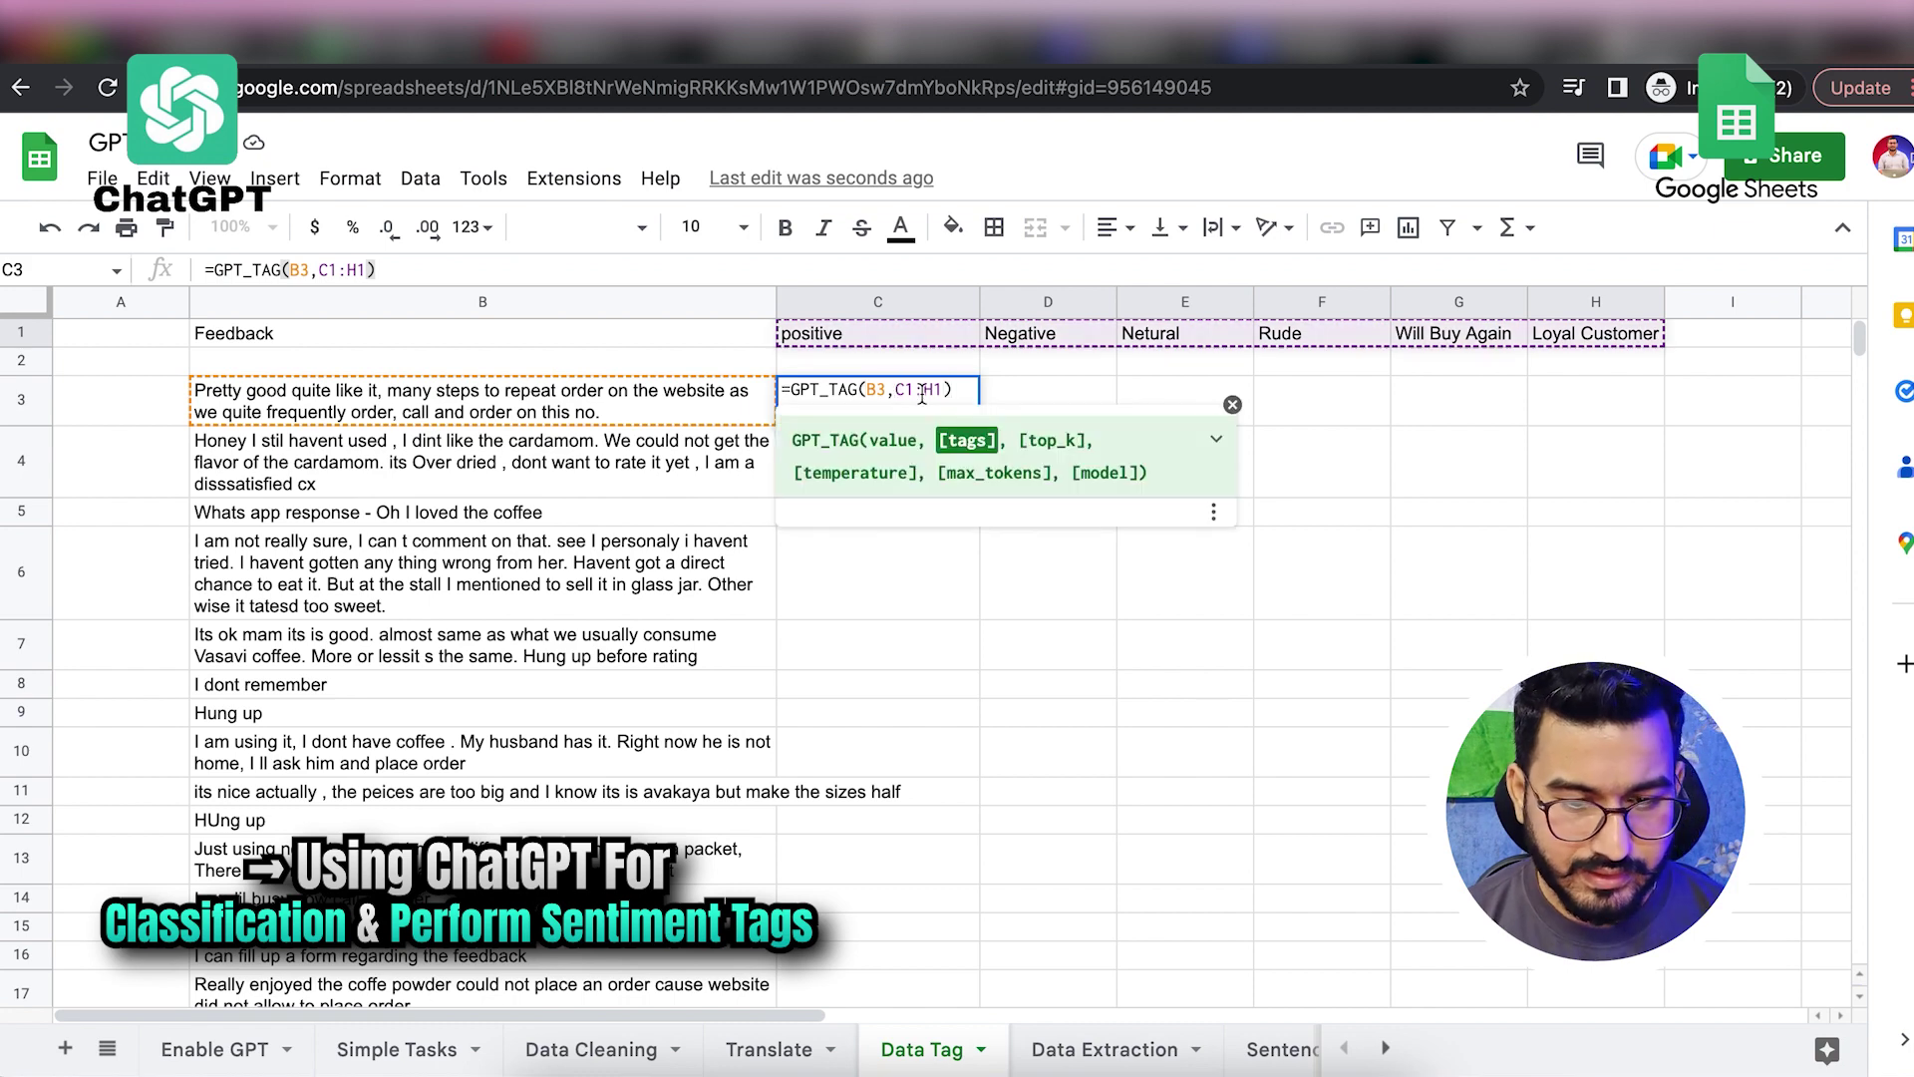
{"action": "type", "text": "$"}
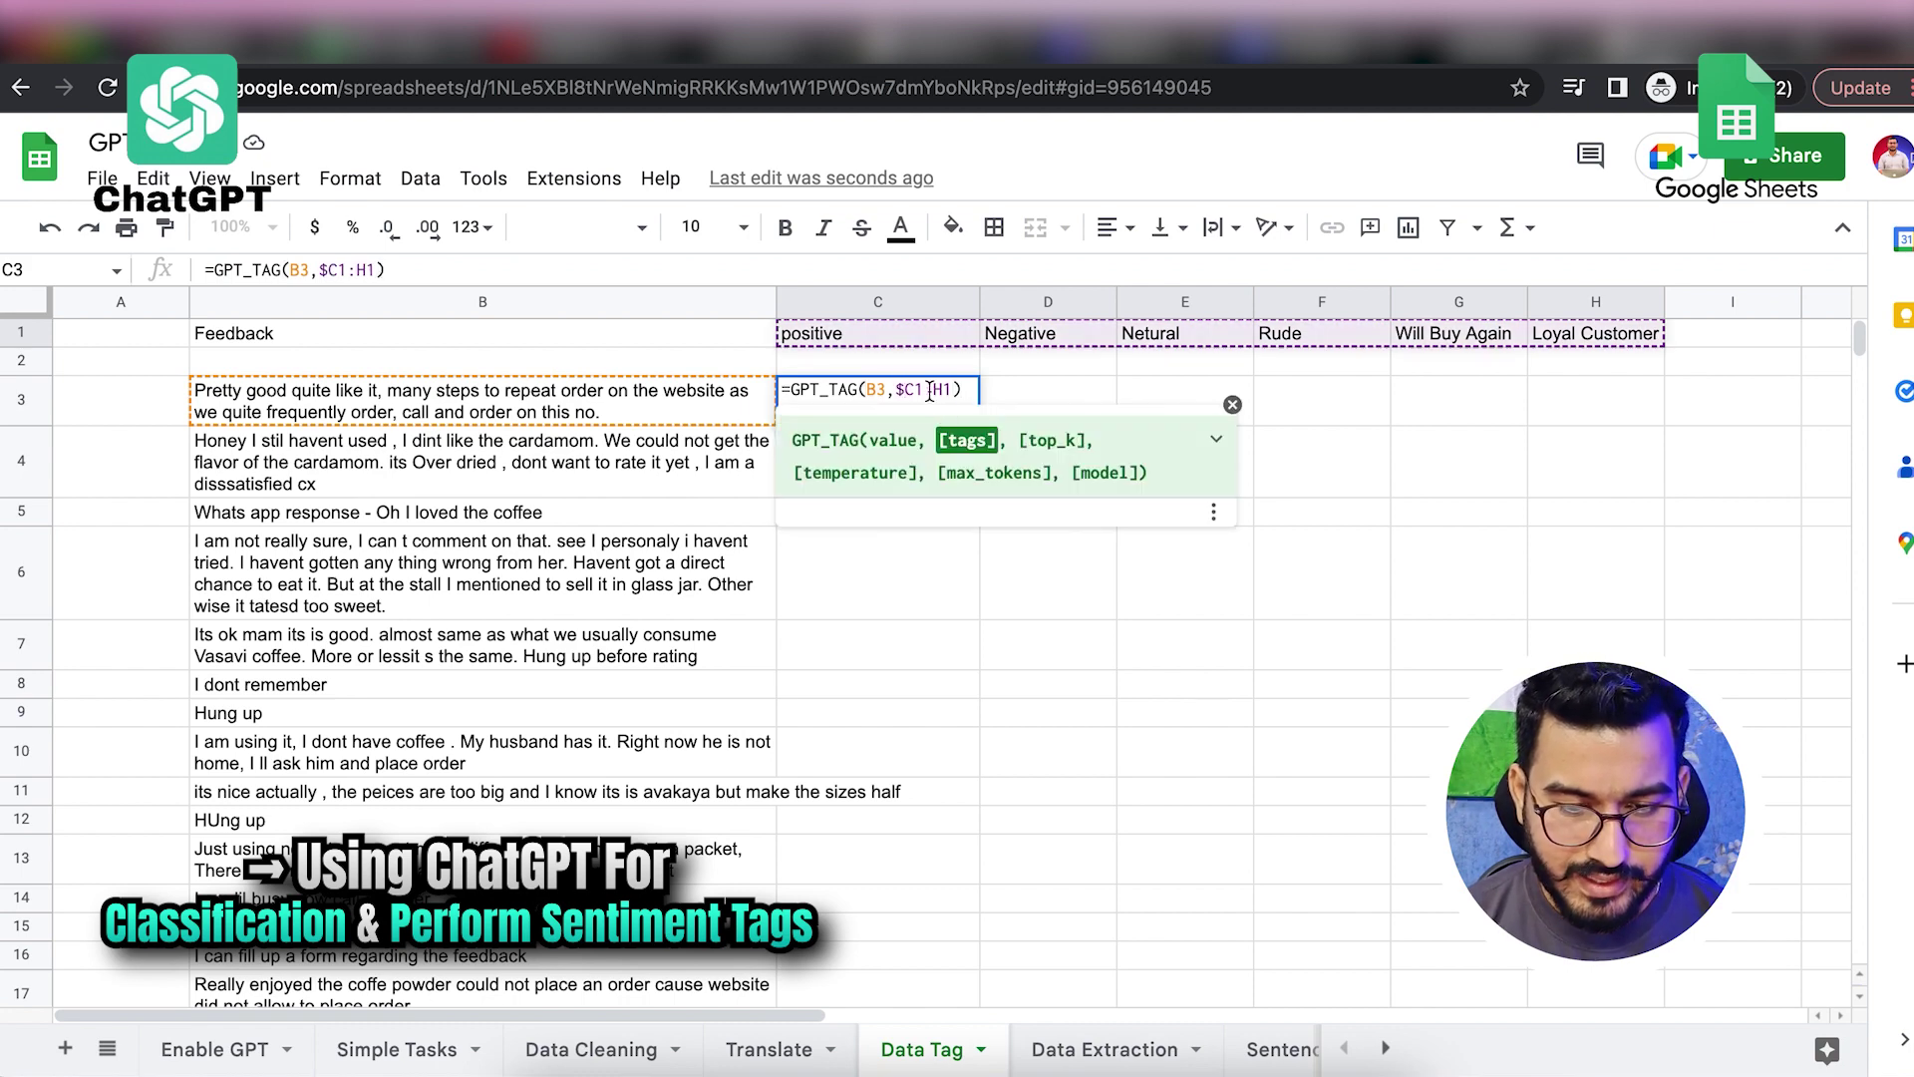
Step: Lock the tag range as $C$1:$H$1 and confirm the C3 formula
{"action": "left_click", "coordinate": [920, 390]}
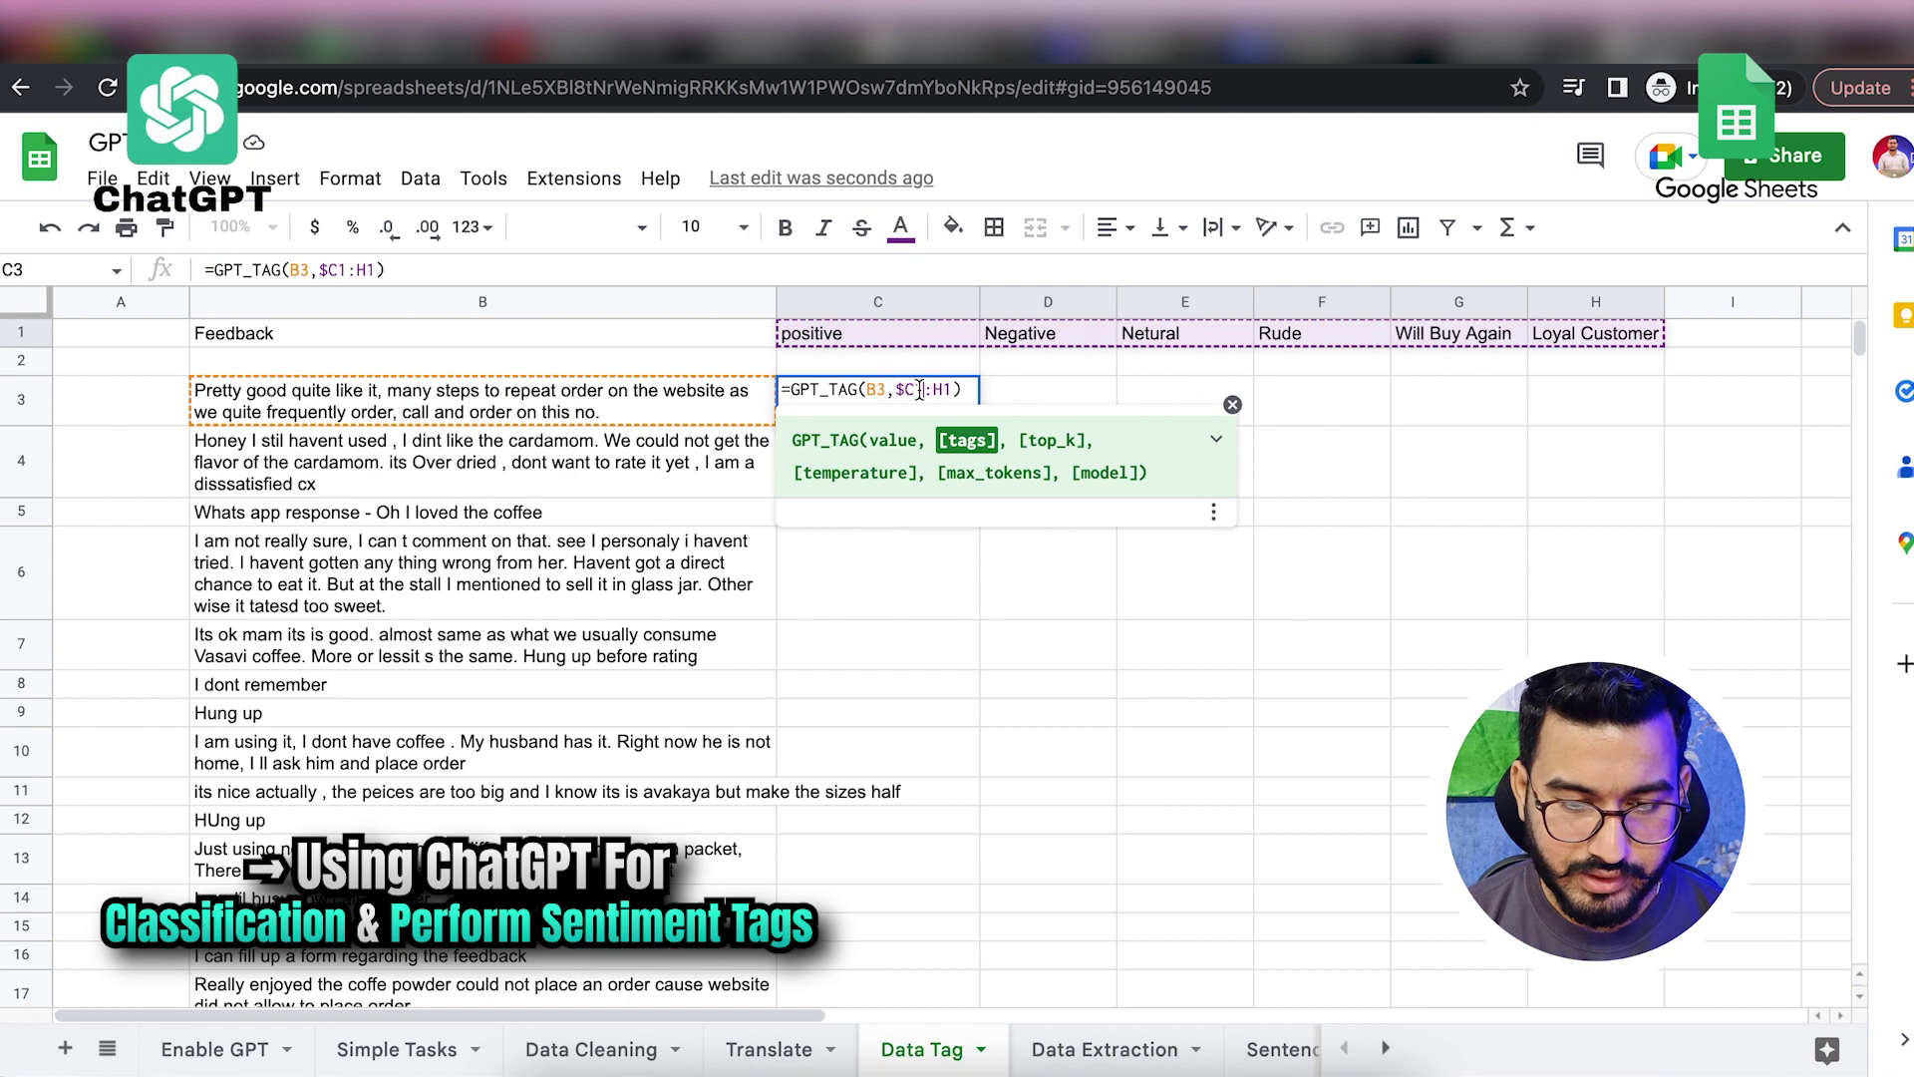
{"action": "type", "text": "$"}
{"action": "left_click", "coordinate": [943, 390]}
{"action": "type", "text": "$"}
{"action": "left_click", "coordinate": [963, 390]}
{"action": "type", "text": "$H$"}
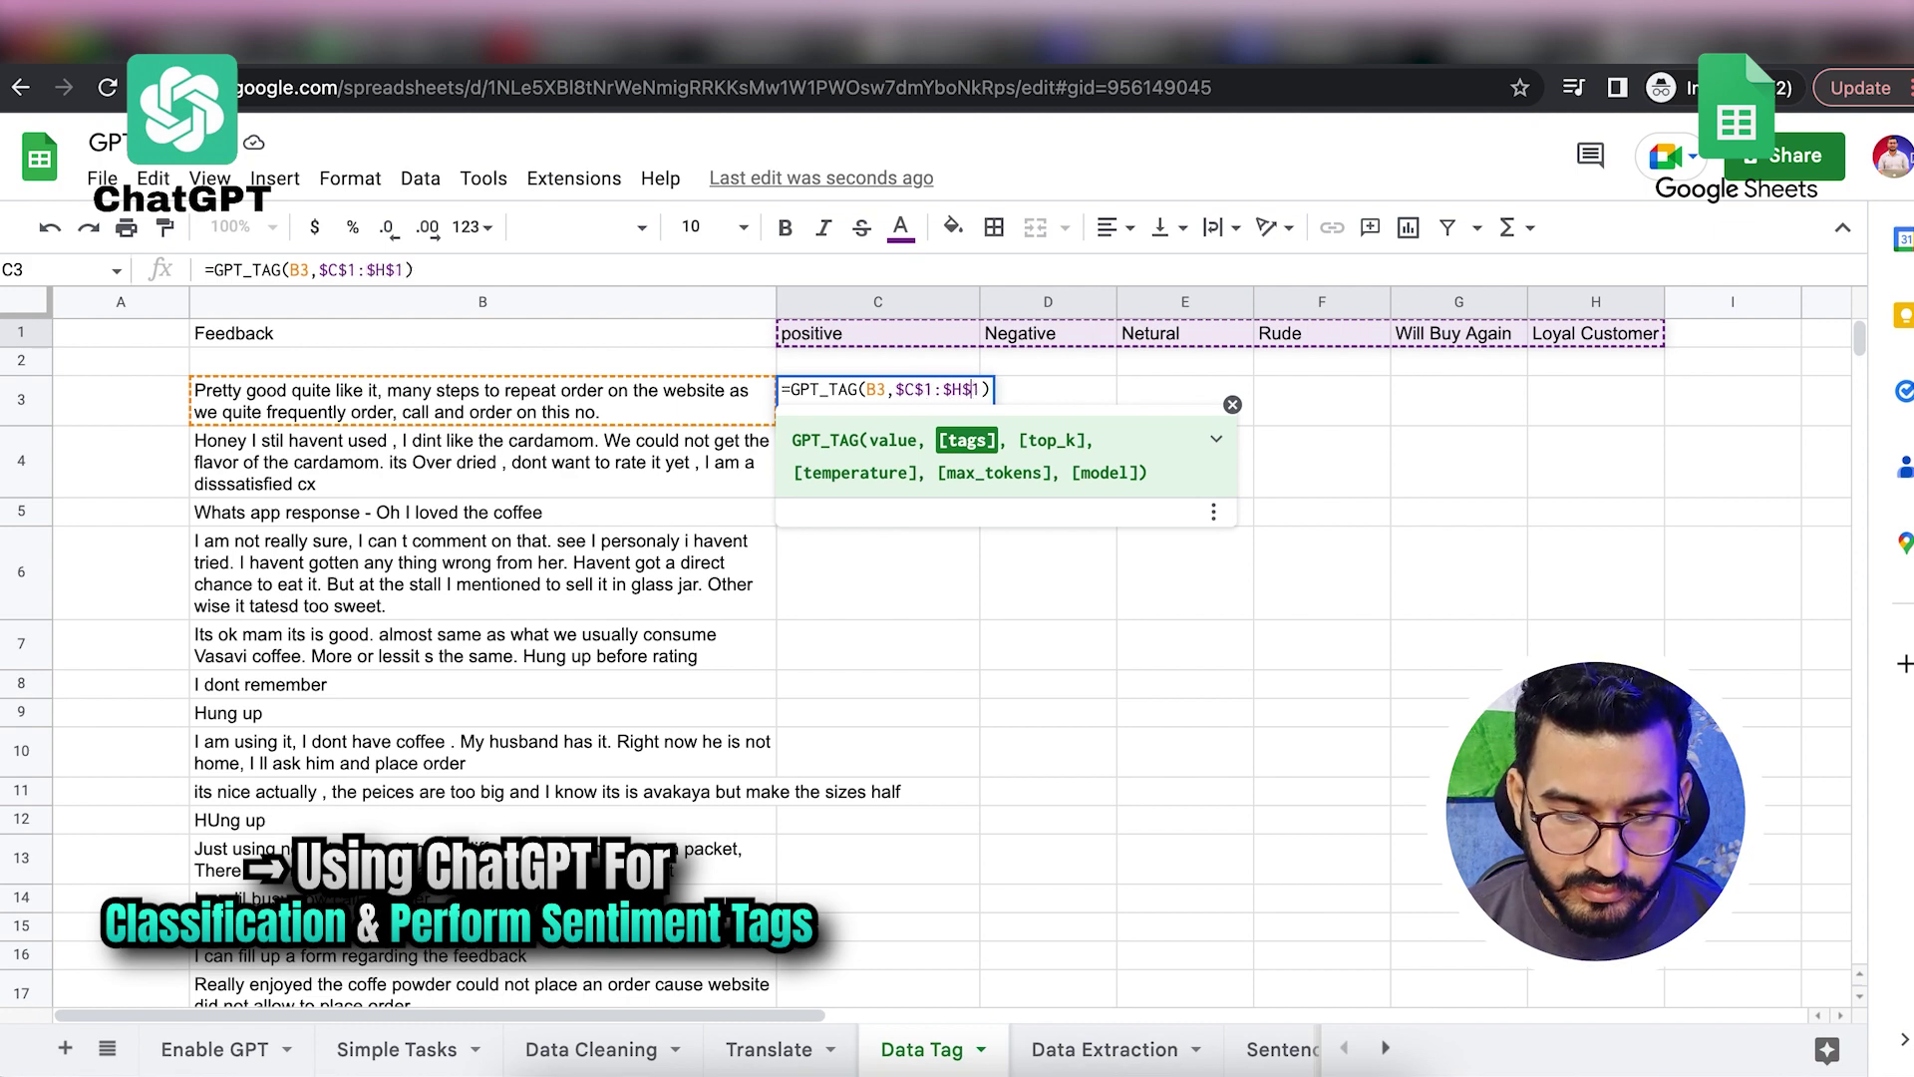
{"action": "key", "text": "Return"}
Step: Fill the C3 tagging formula down to C20 and review C3's tags
{"action": "left_click", "coordinate": [940, 404]}
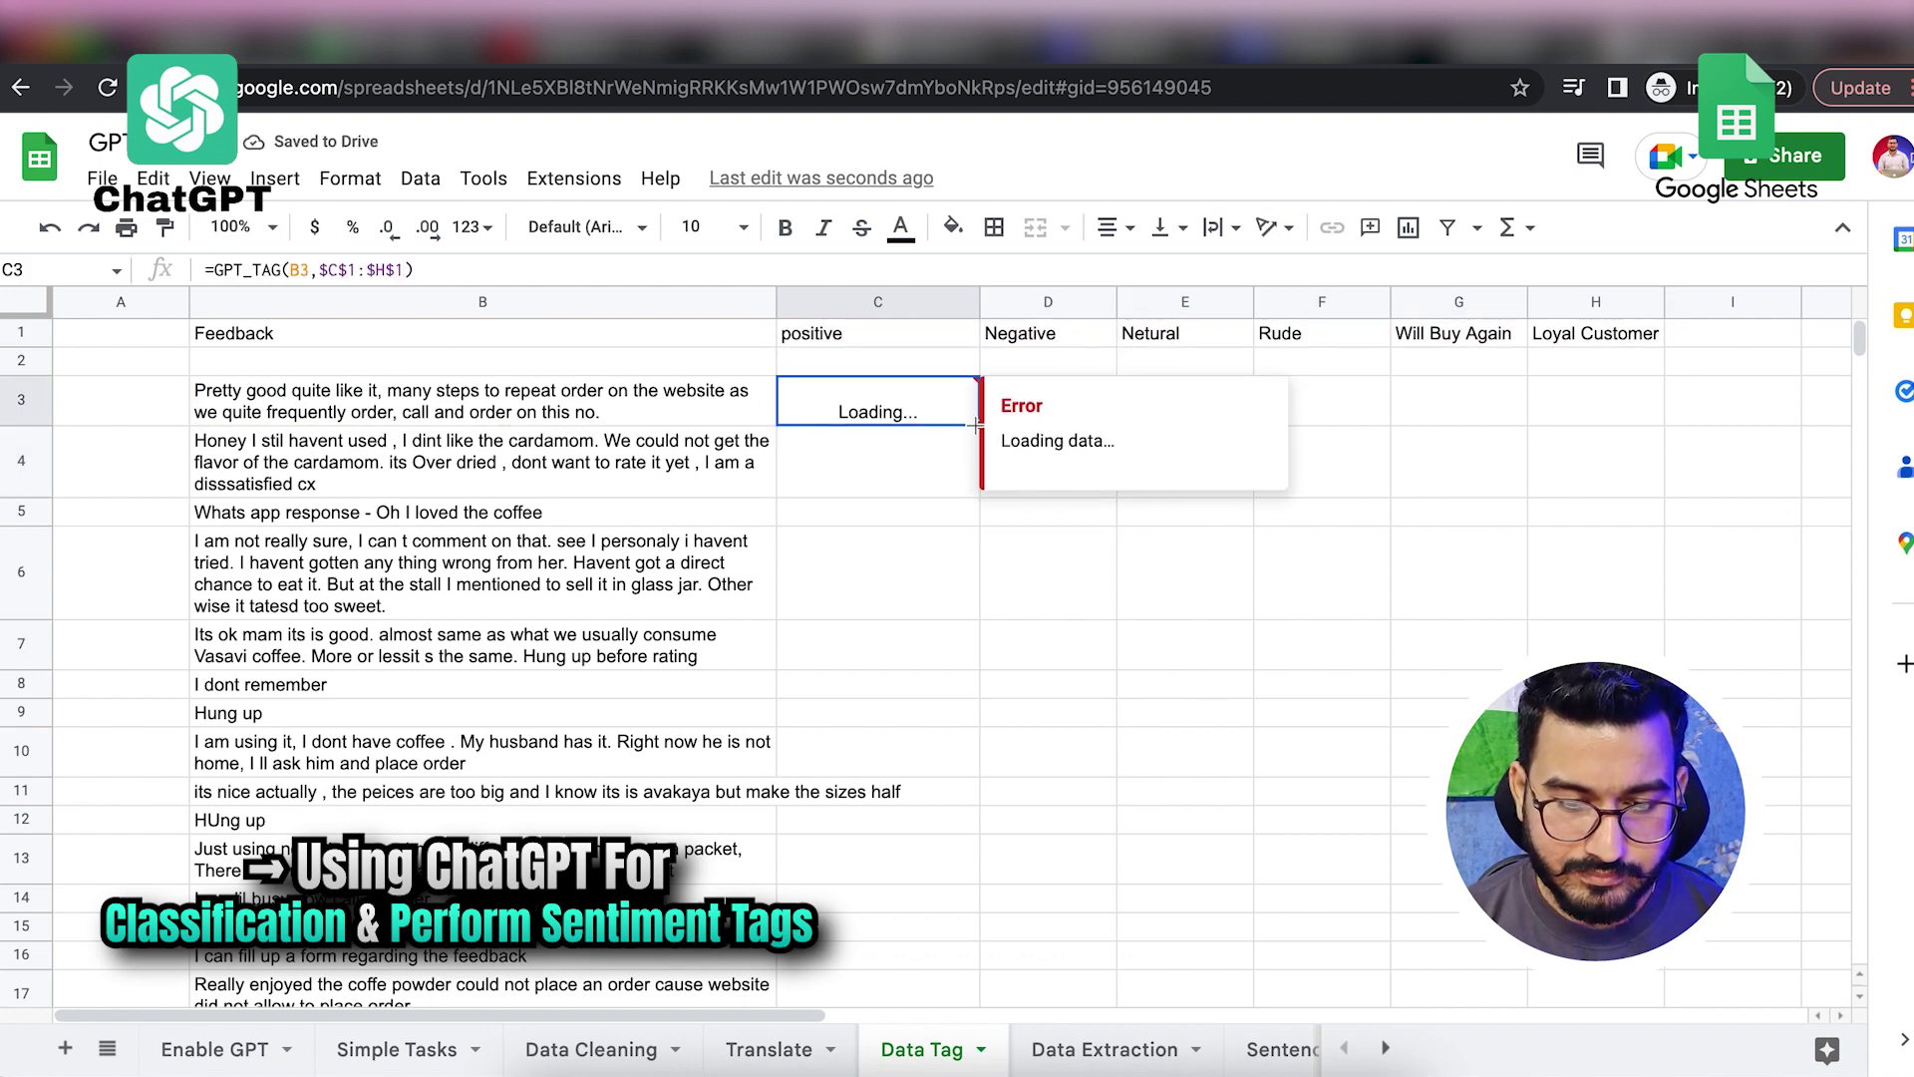
{"action": "left_click_drag", "start_coordinate": [977, 423], "coordinate": [915, 575]}
{"action": "scroll", "coordinate": [934, 552], "scroll_direction": "up", "scroll_amount": 5}
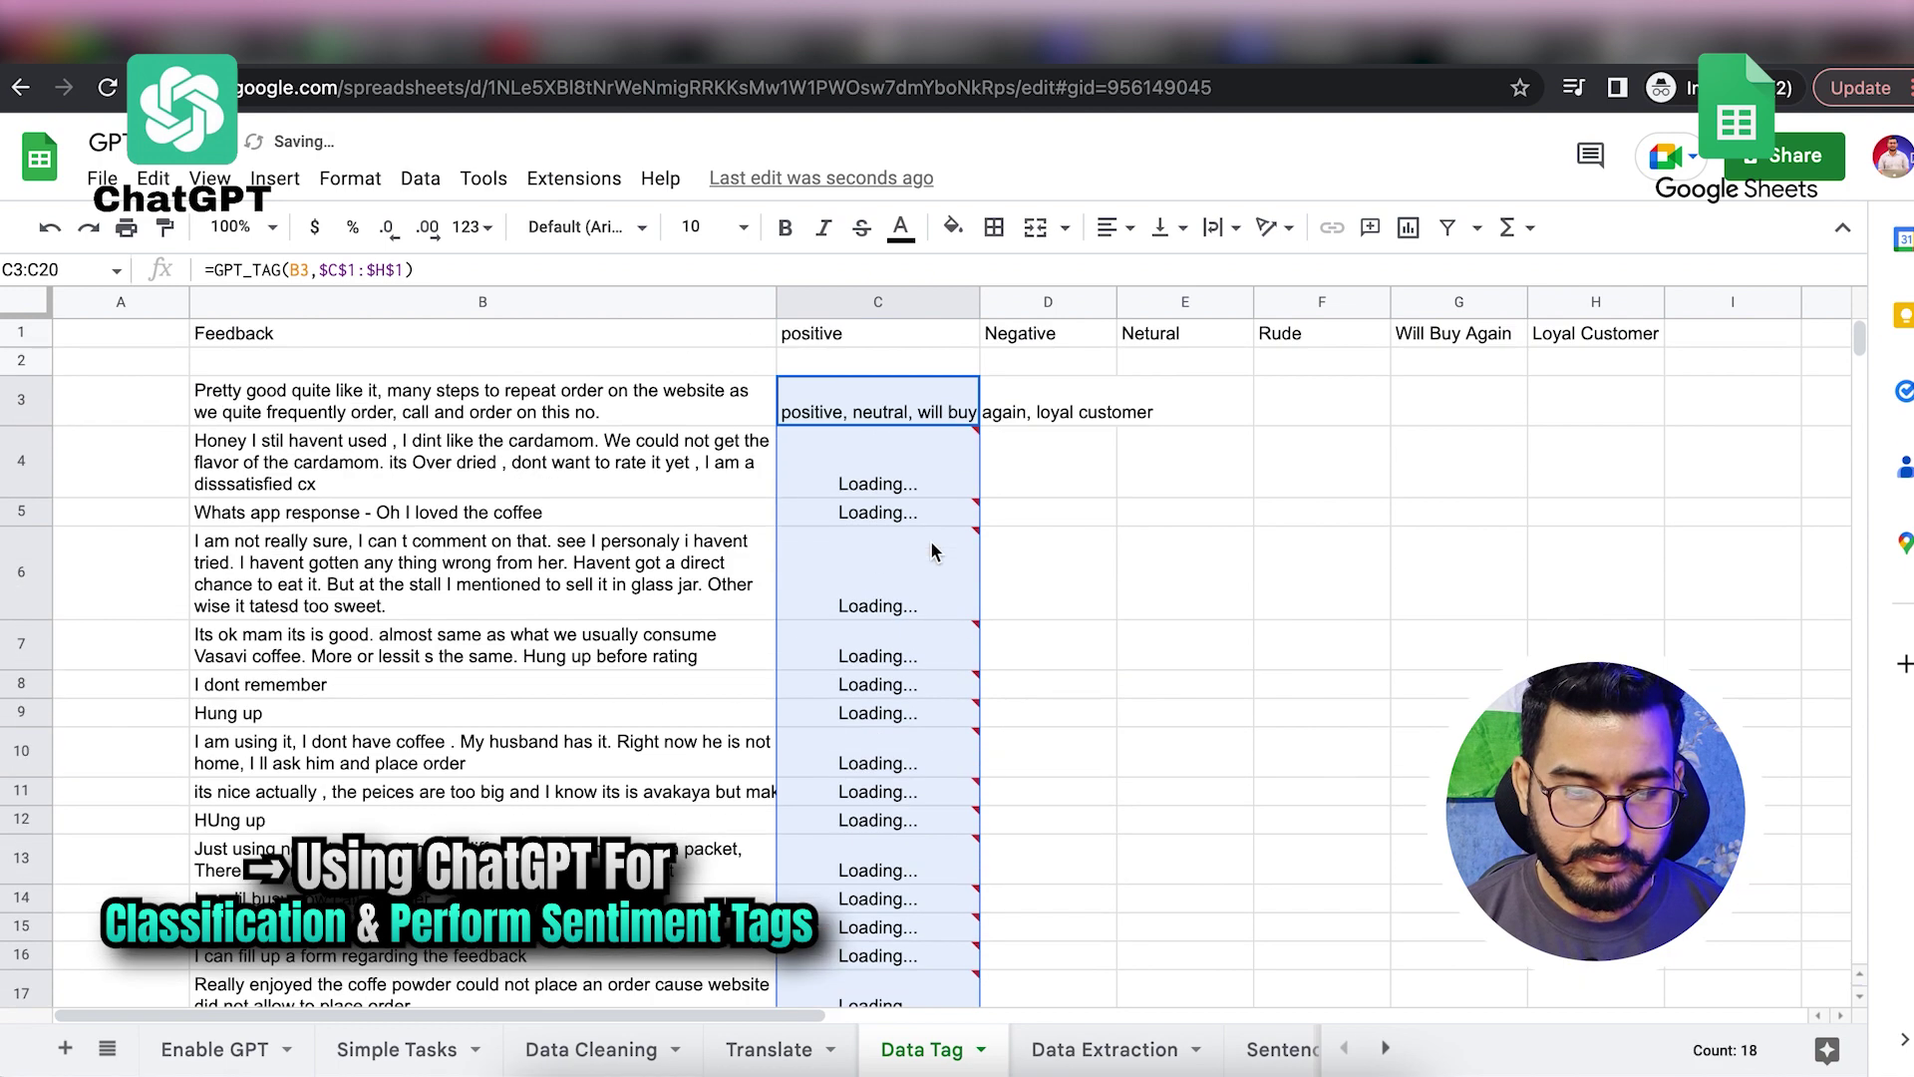
{"action": "left_click", "coordinate": [913, 409]}
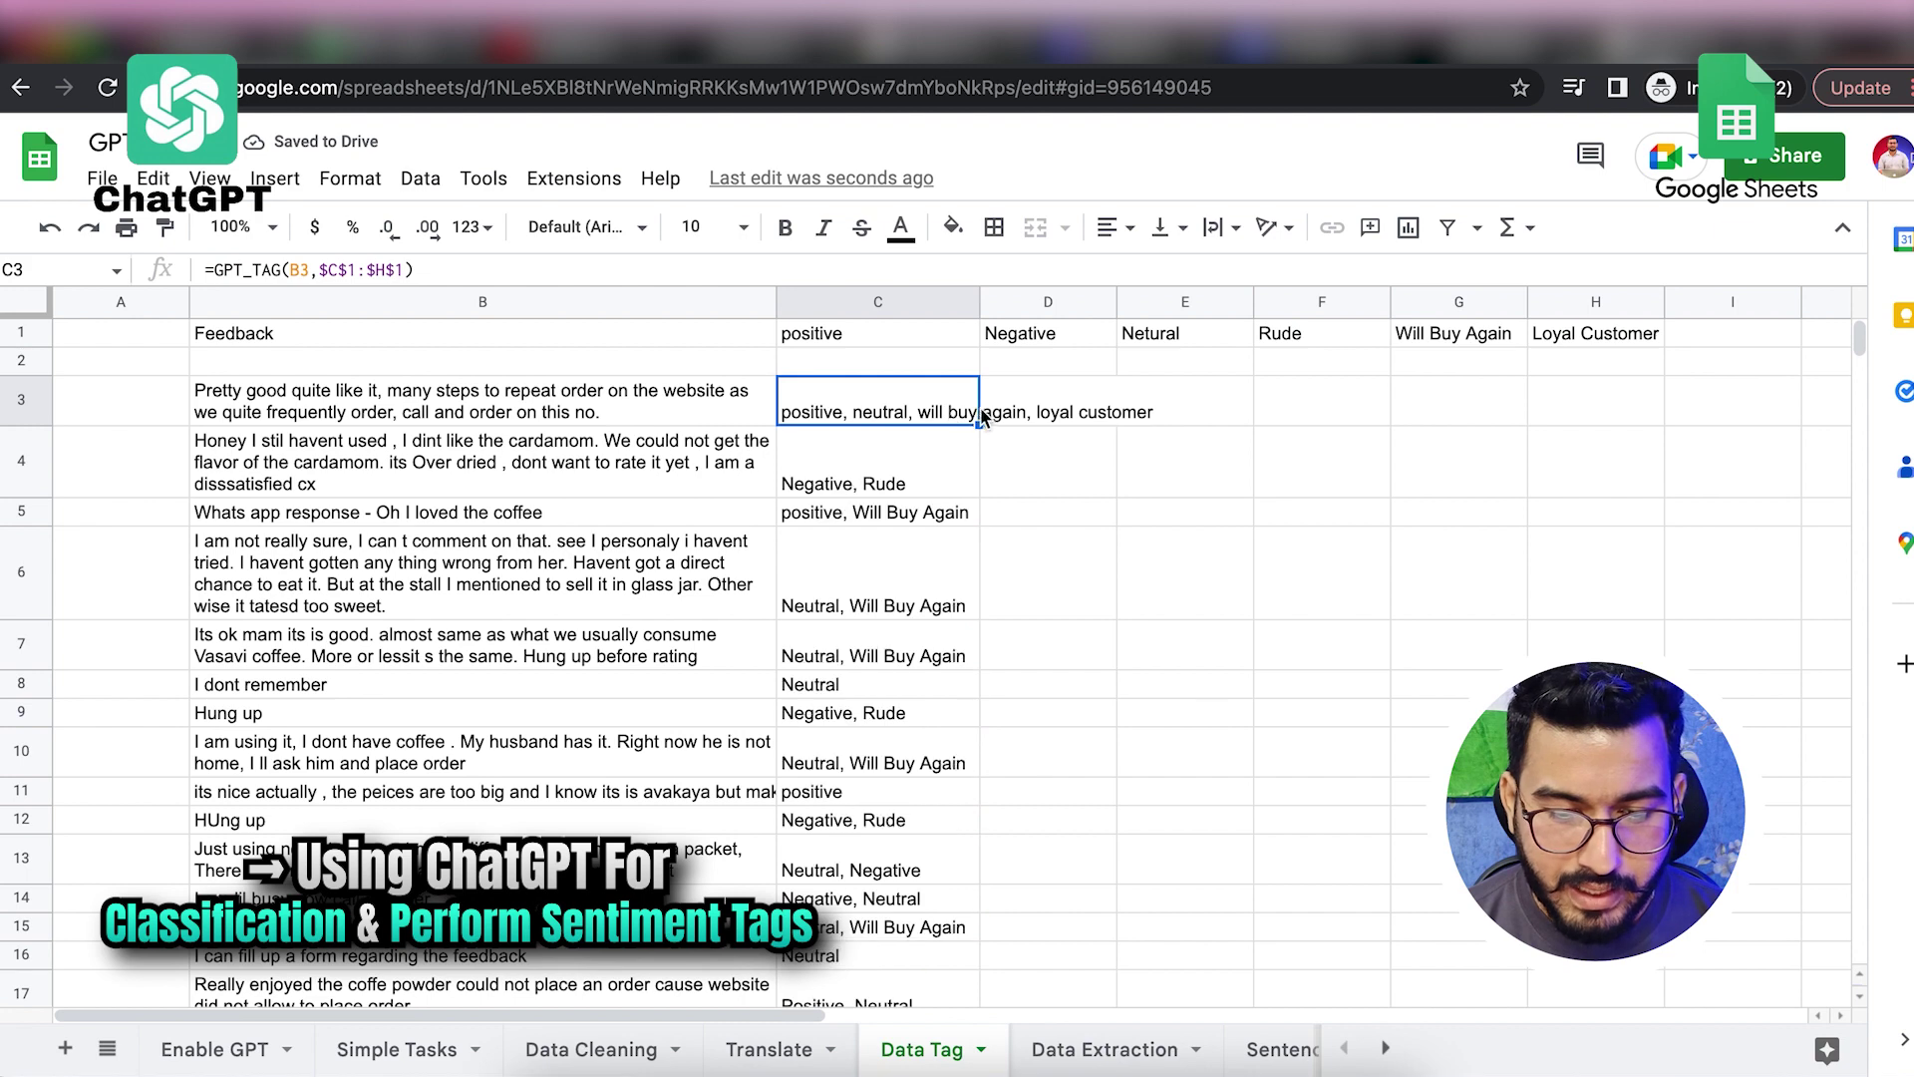
{"action": "left_click", "coordinate": [649, 409]}
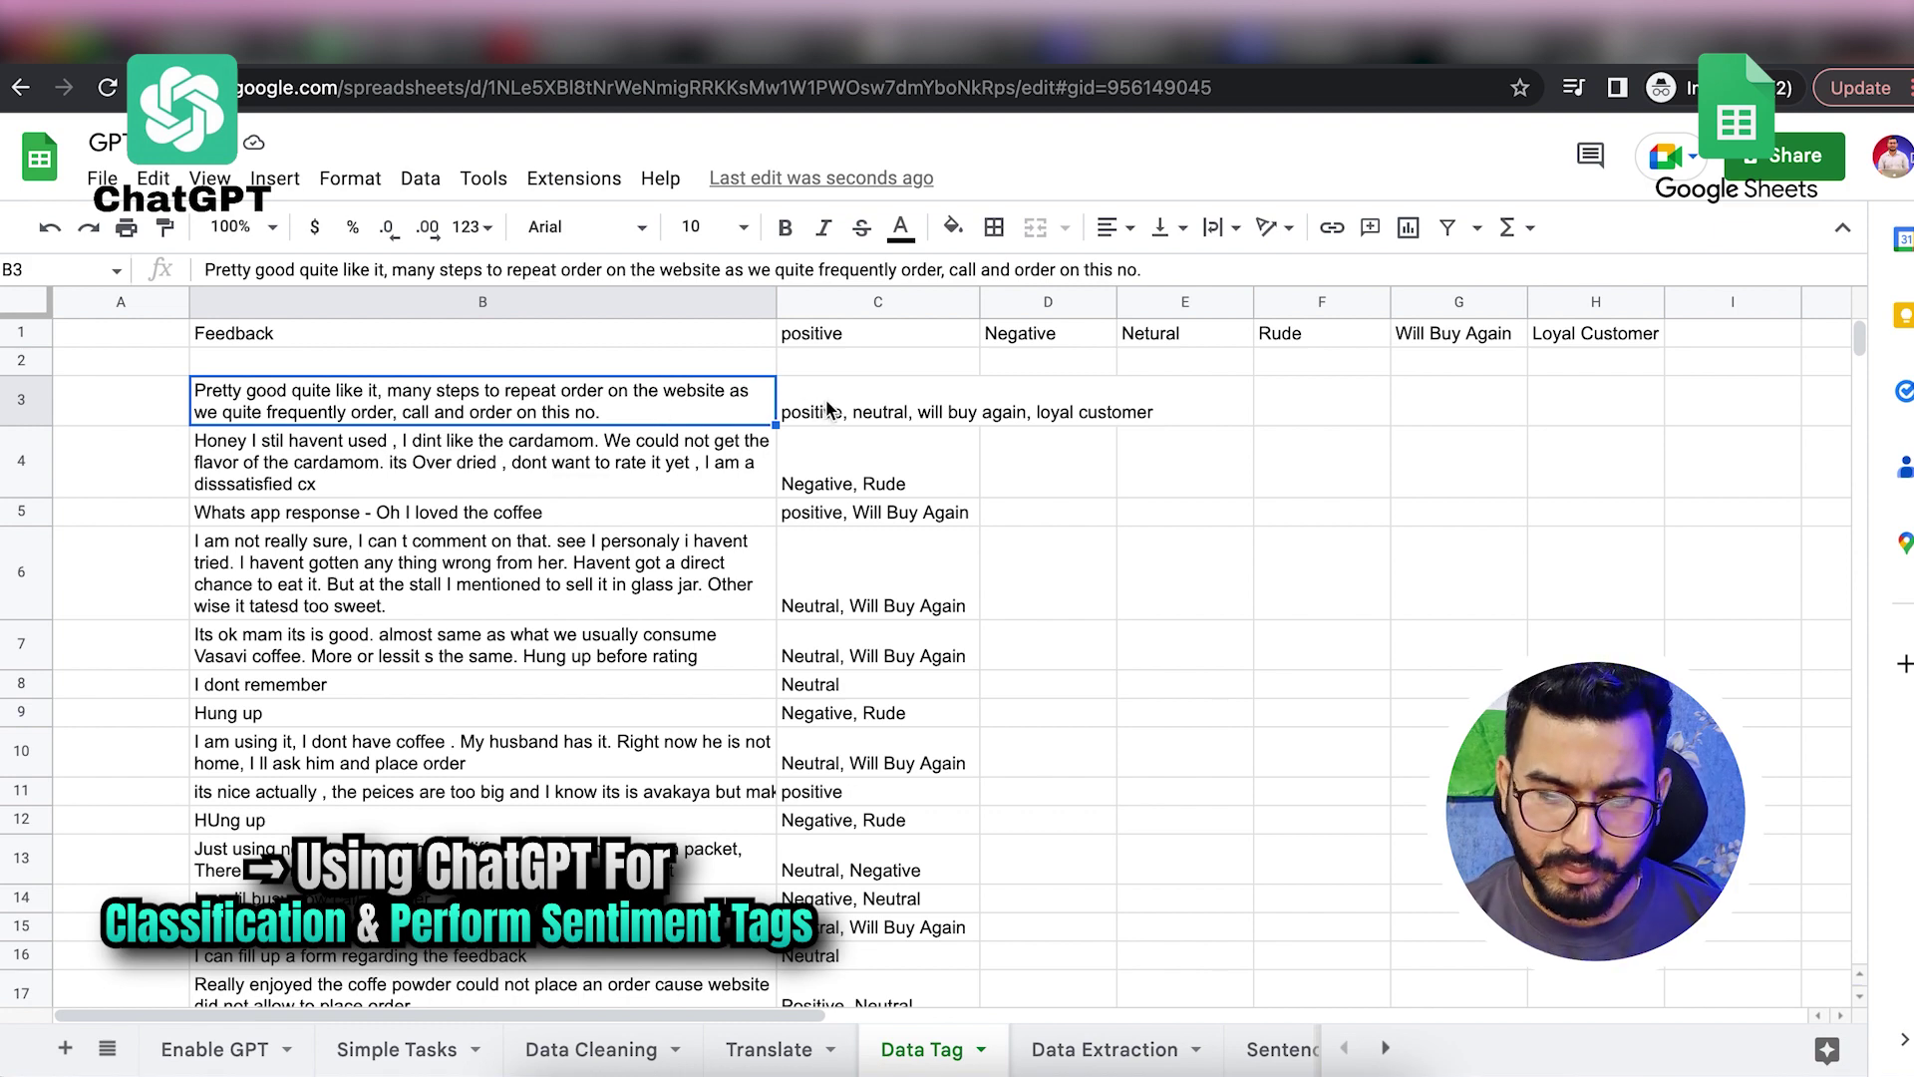
{"action": "left_click", "coordinate": [922, 415]}
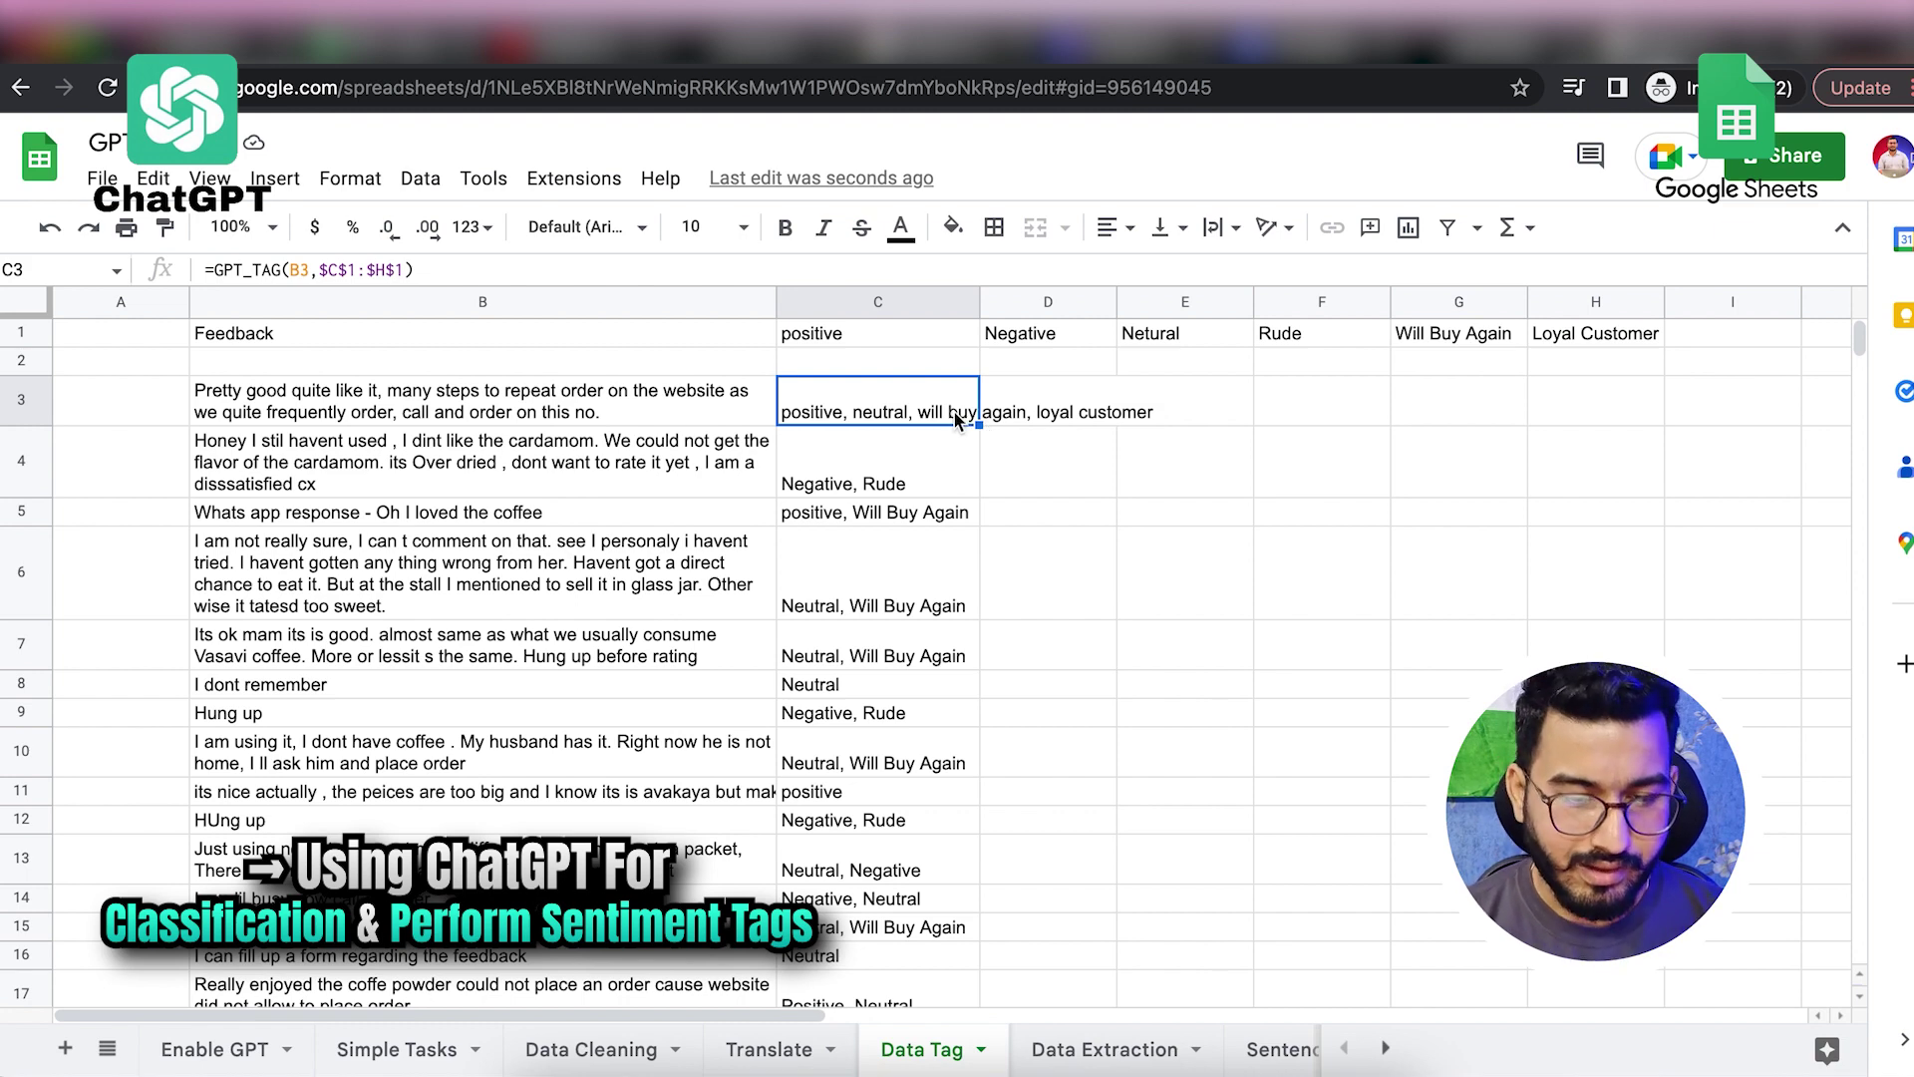
{"action": "left_click", "coordinate": [896, 466]}
{"action": "left_click", "coordinate": [576, 477]}
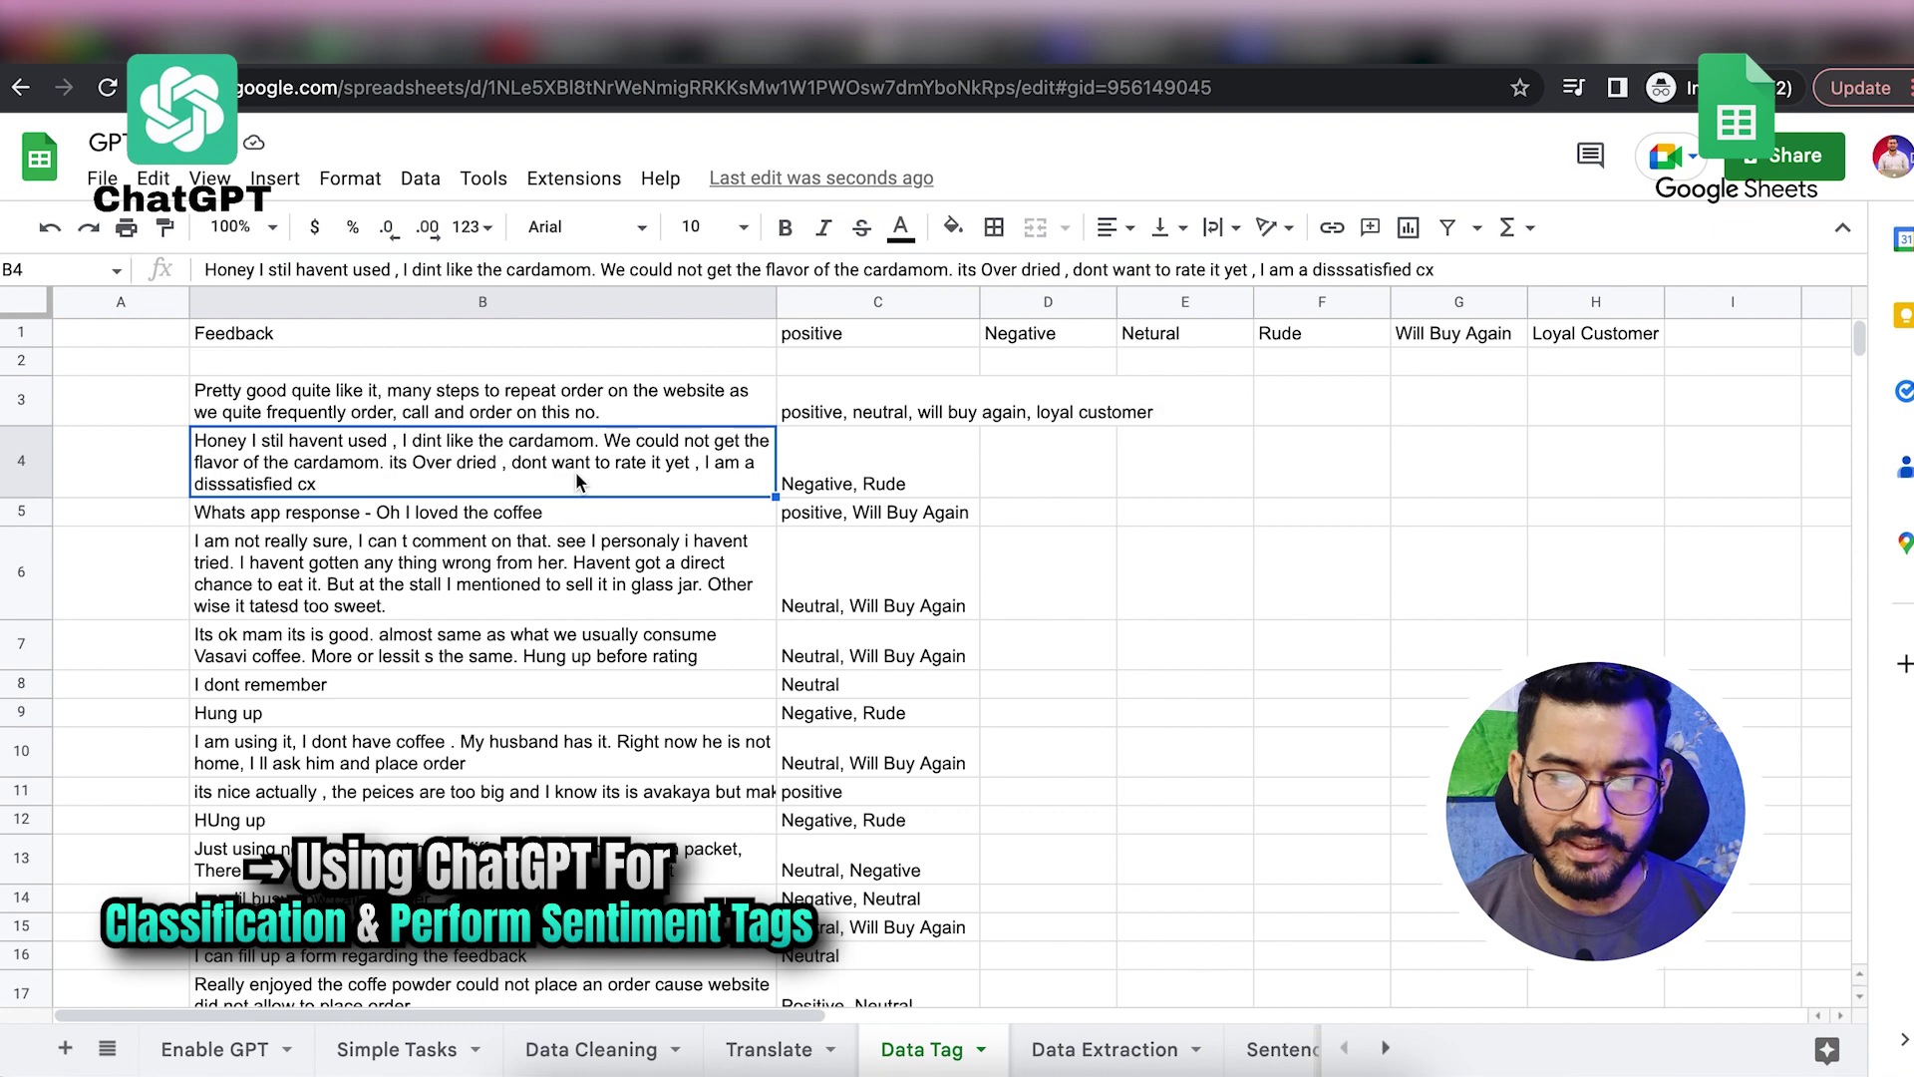
{"action": "left_click", "coordinate": [835, 473]}
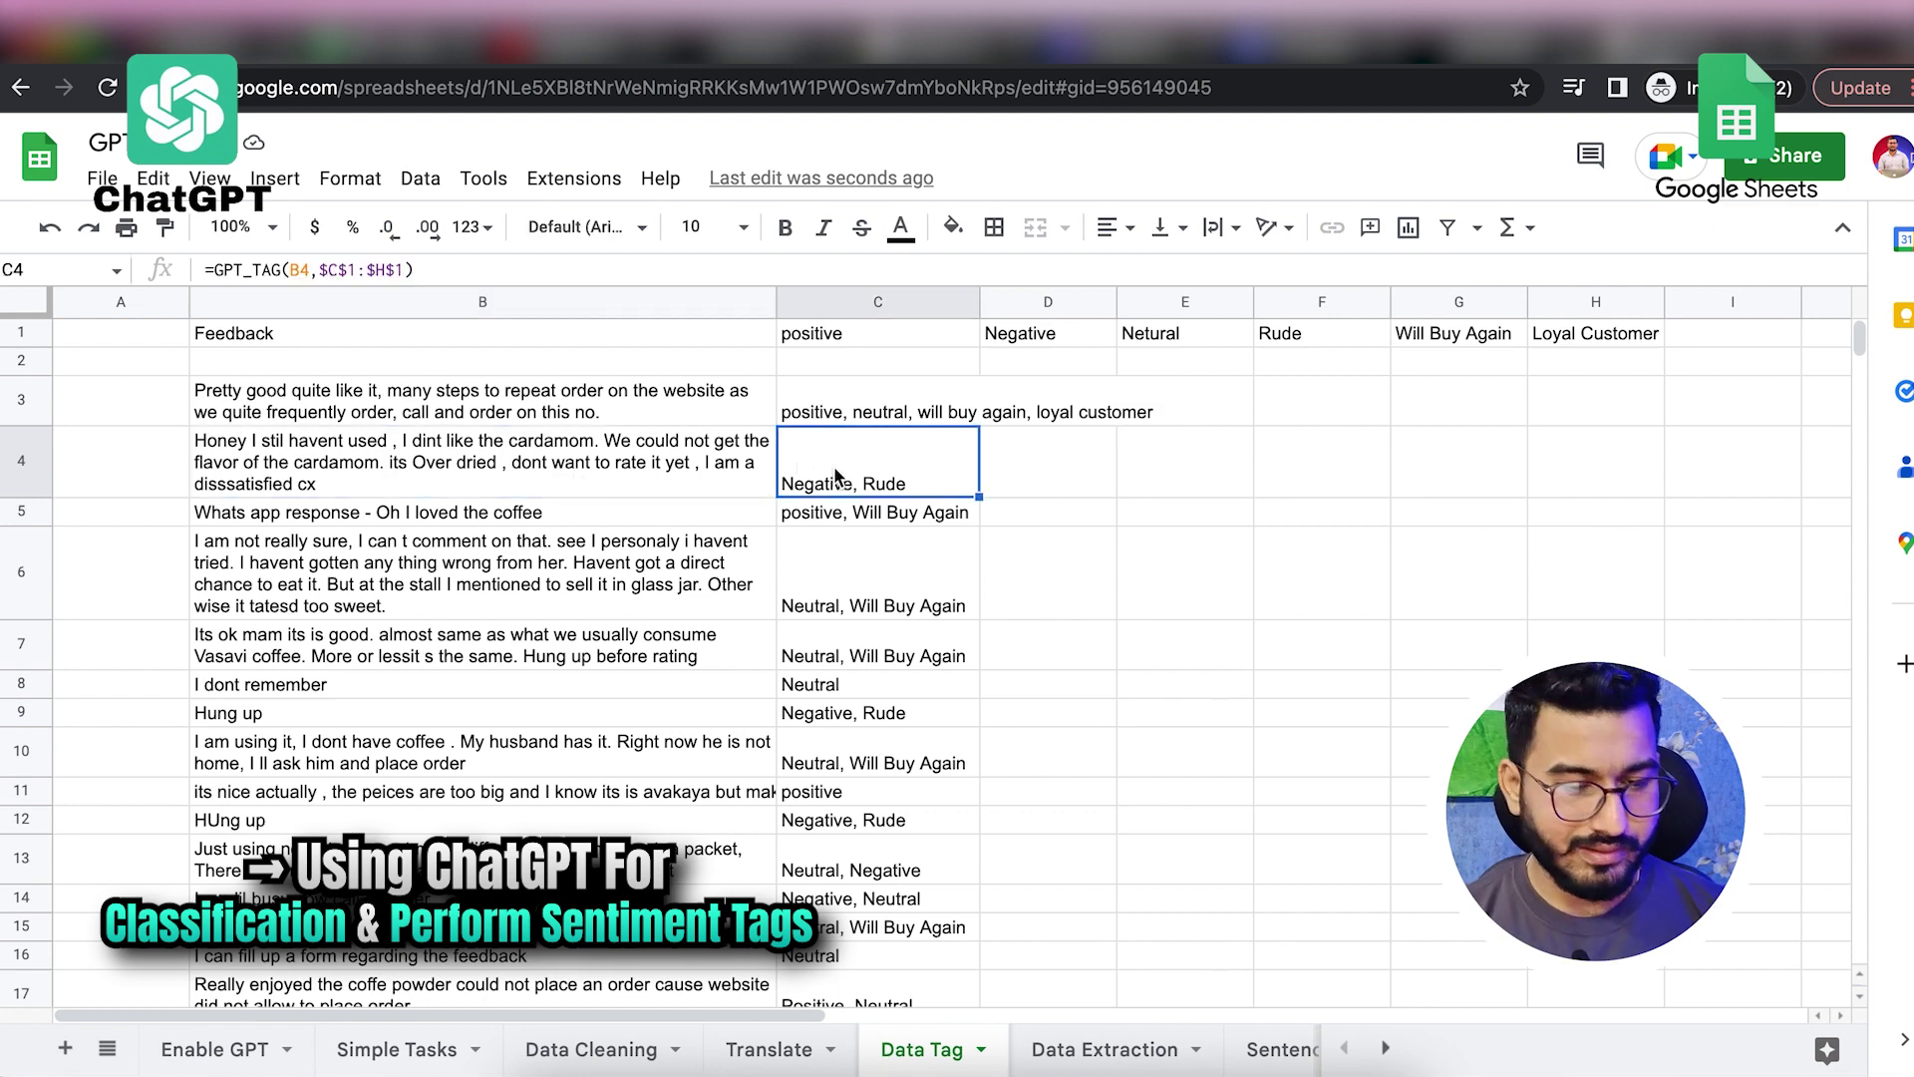
{"action": "left_click", "coordinate": [550, 512]}
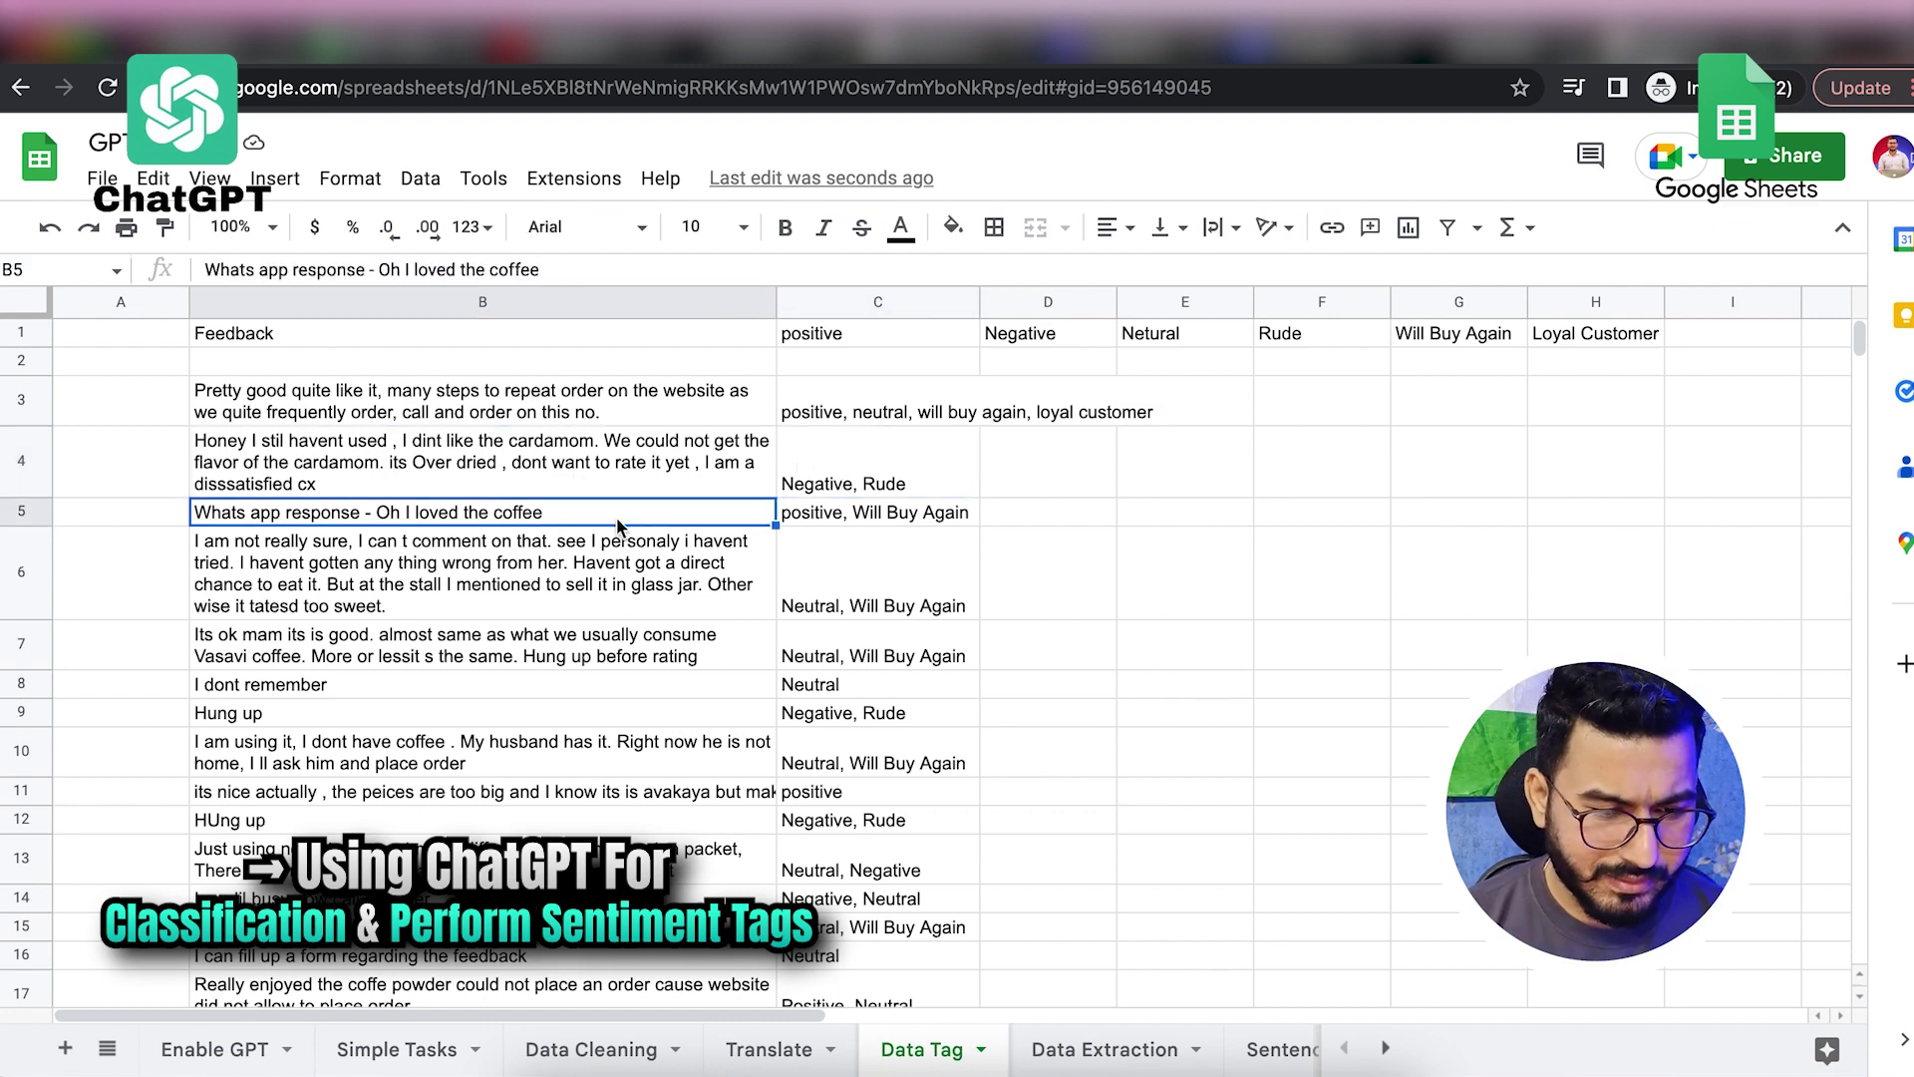
{"action": "left_click", "coordinate": [865, 514]}
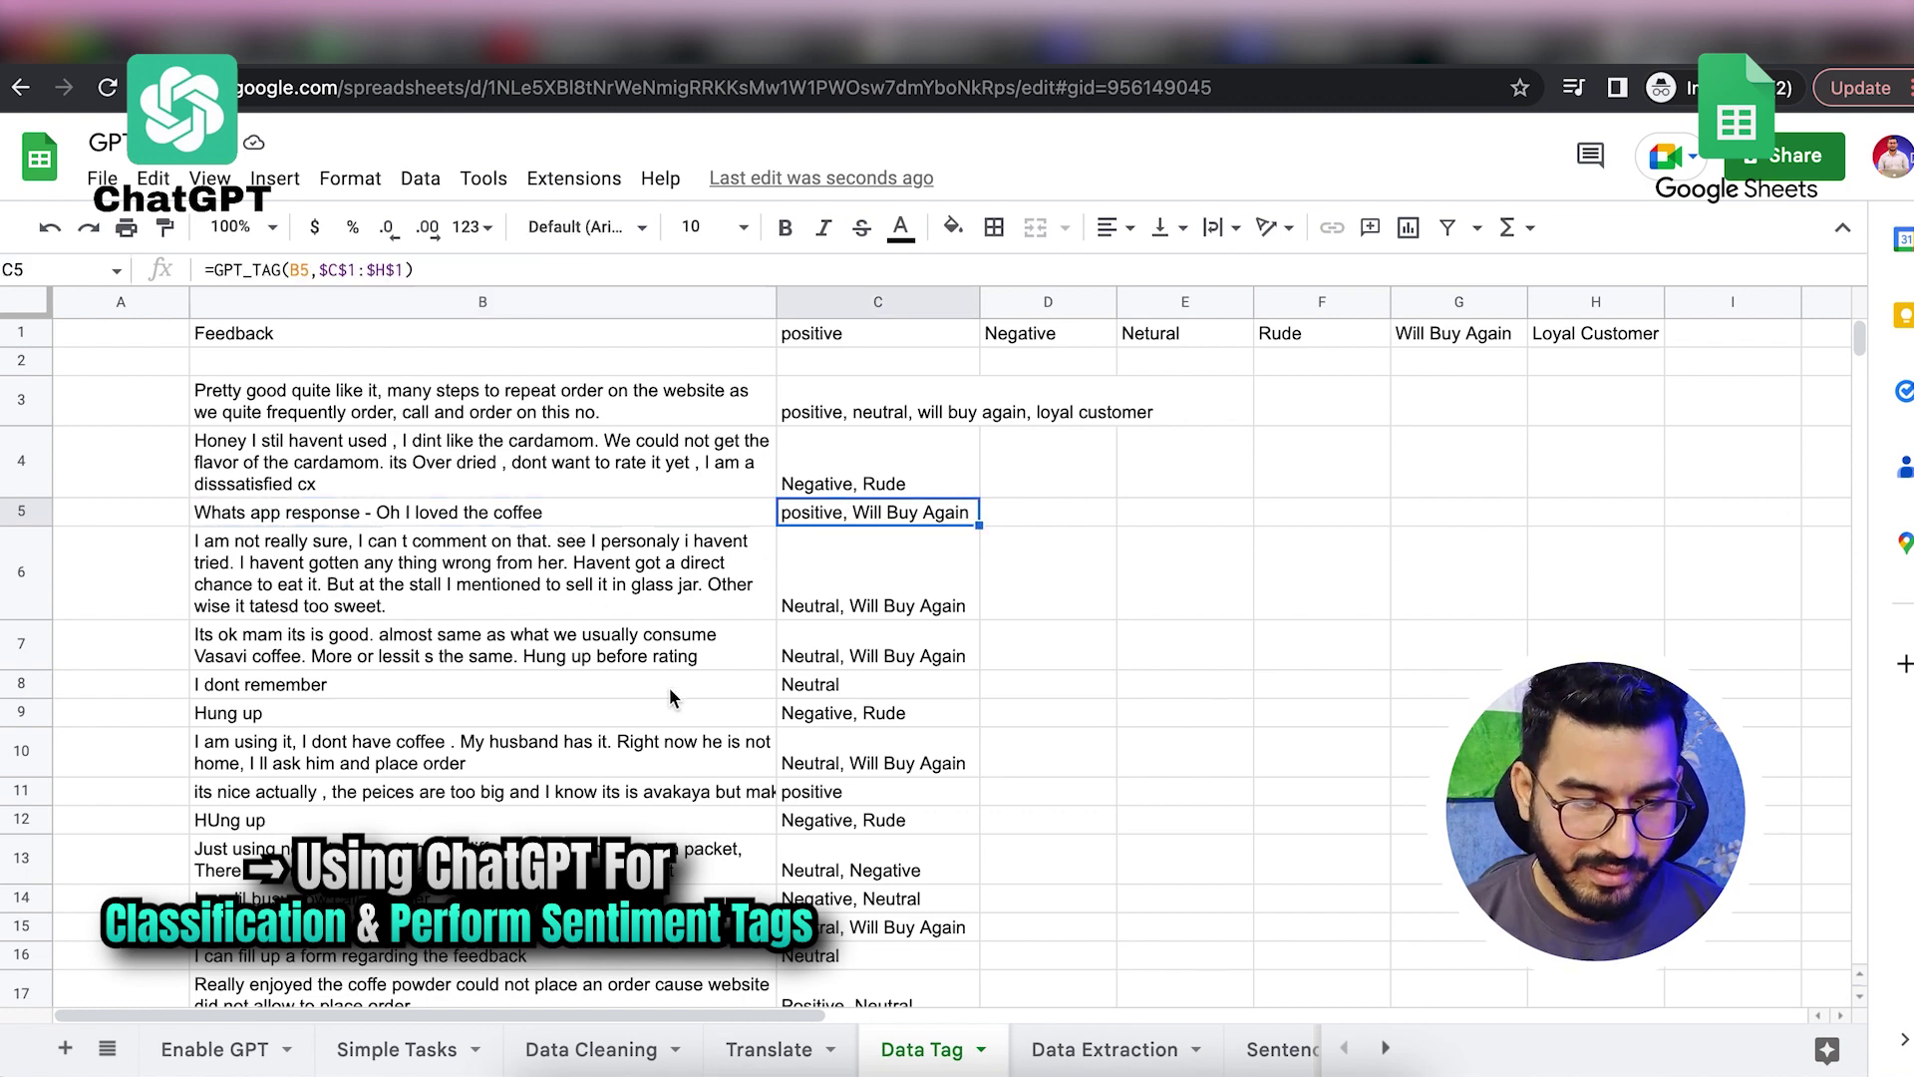
{"action": "scroll", "coordinate": [843, 755], "scroll_direction": "down", "scroll_amount": 2}
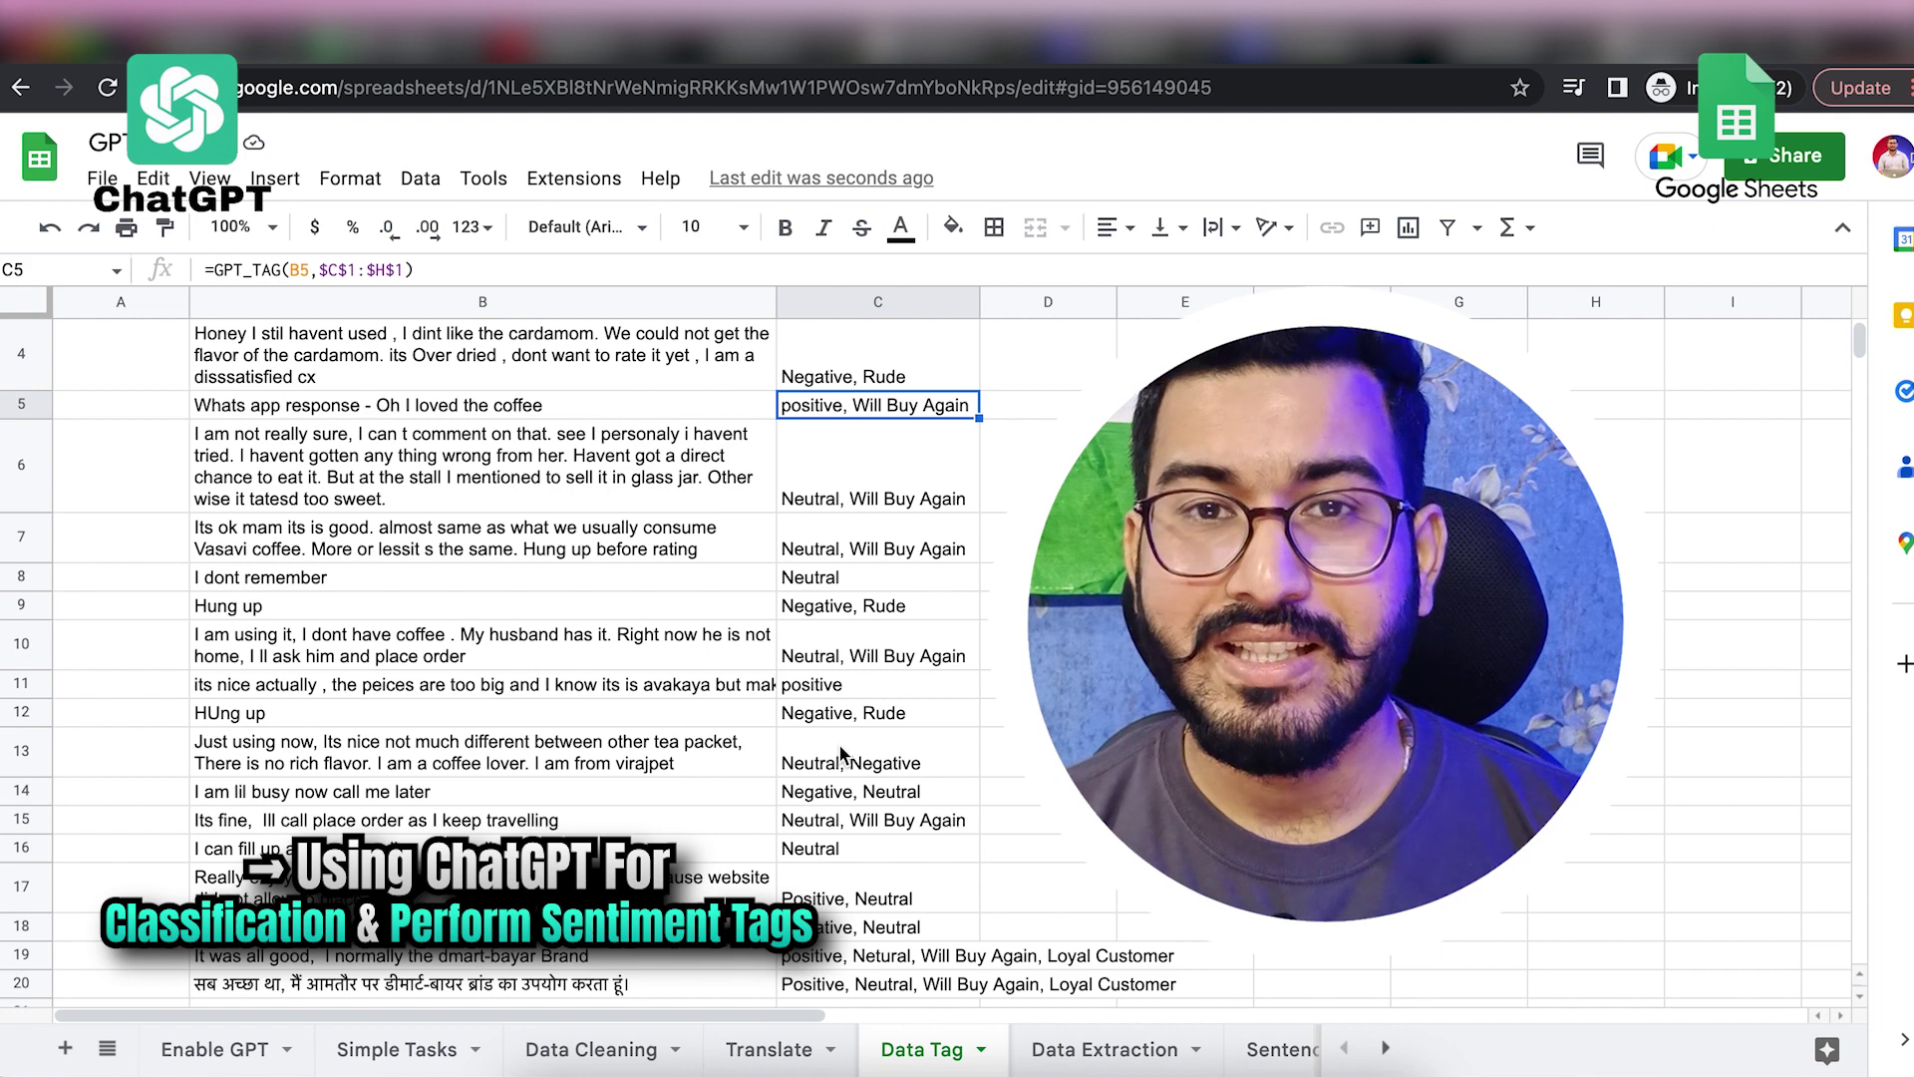
{"action": "scroll", "coordinate": [841, 752], "scroll_direction": "down", "scroll_amount": 3}
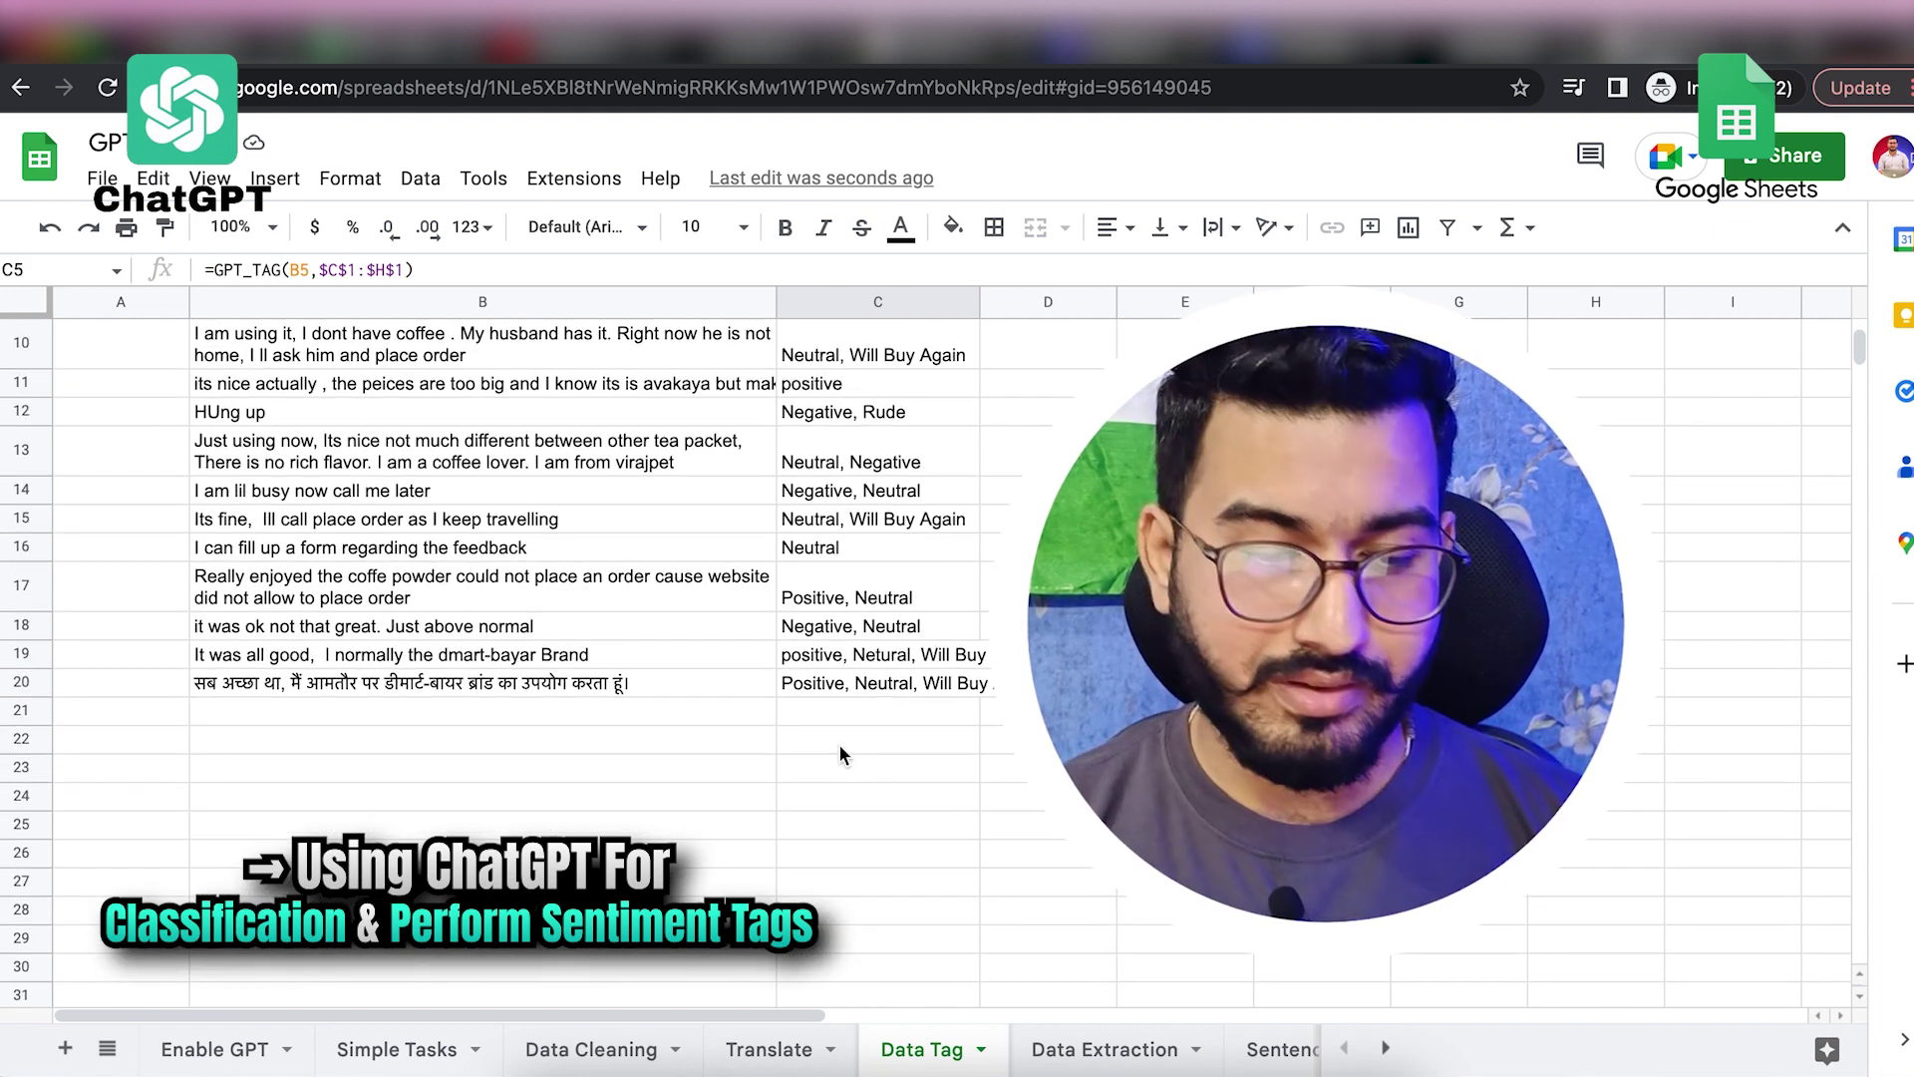
{"action": "left_click", "coordinate": [611, 683]}
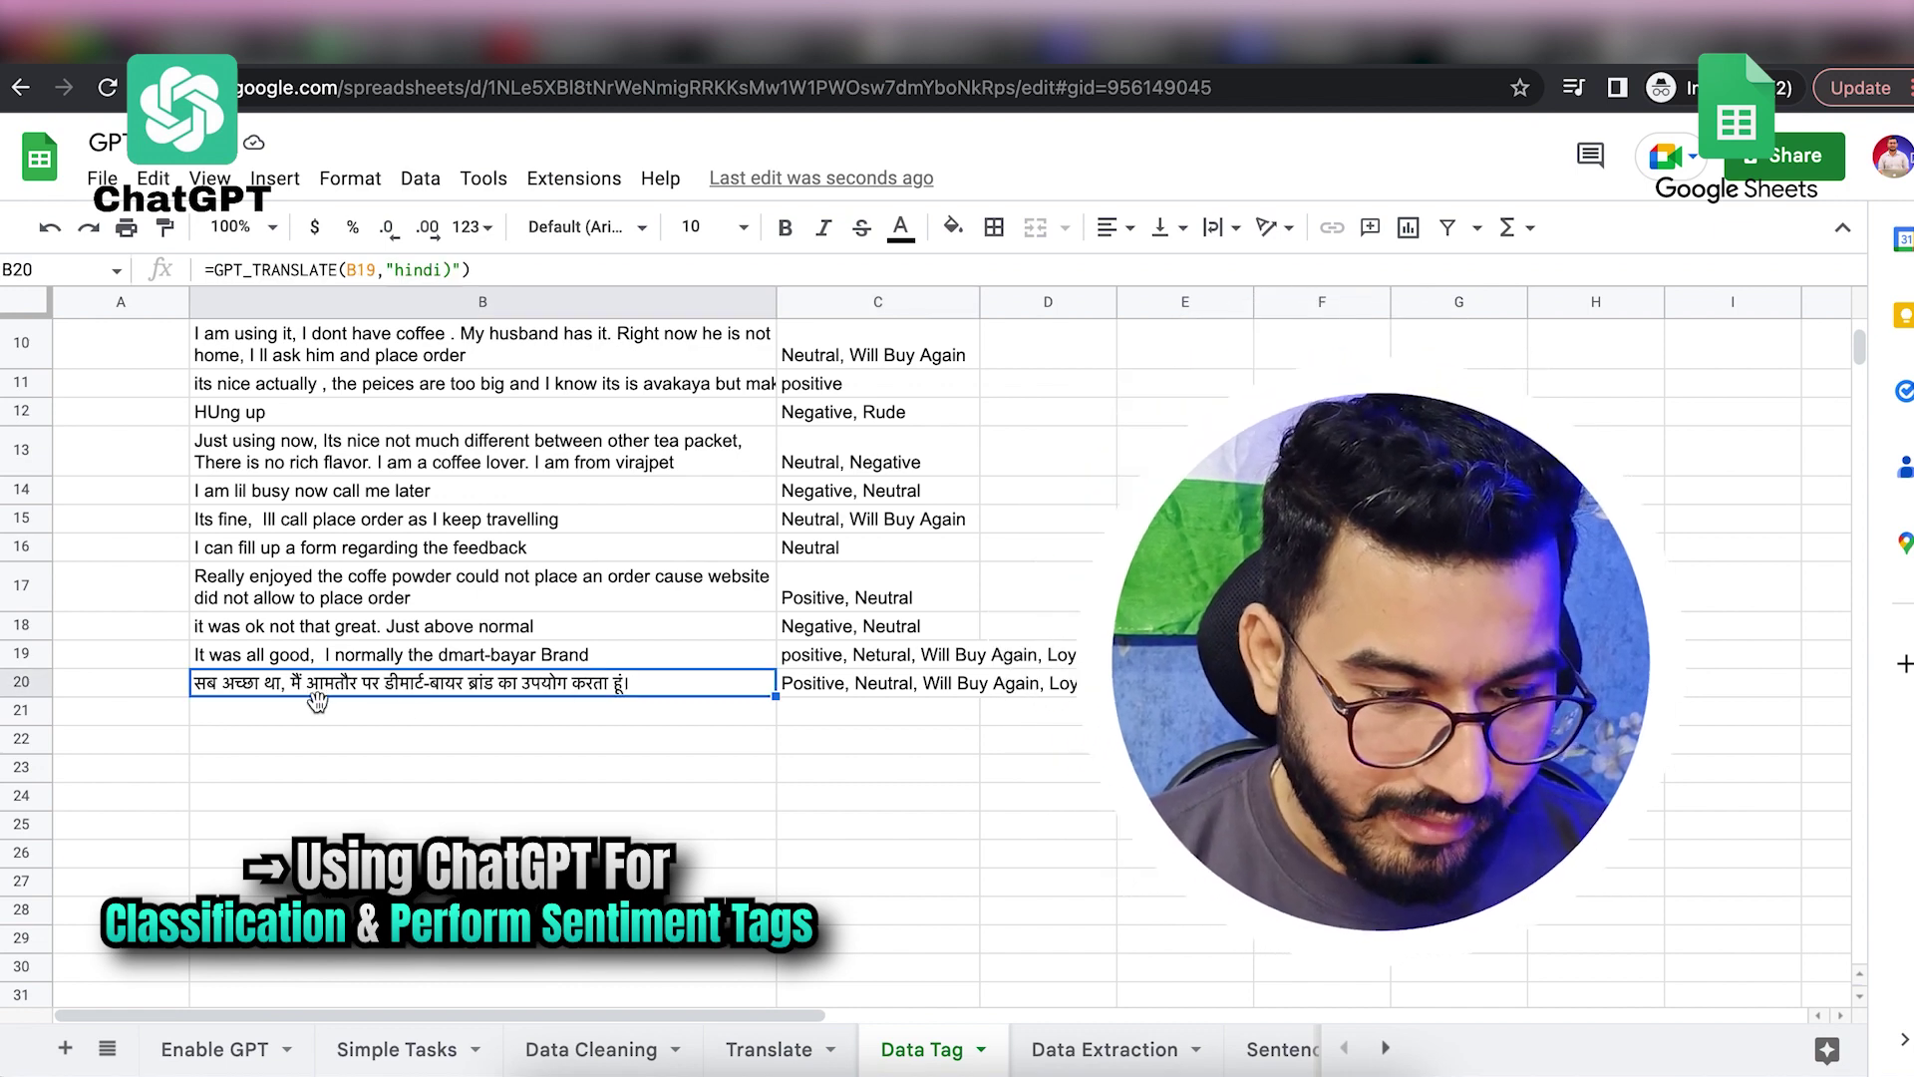
{"action": "left_click", "coordinate": [879, 686]}
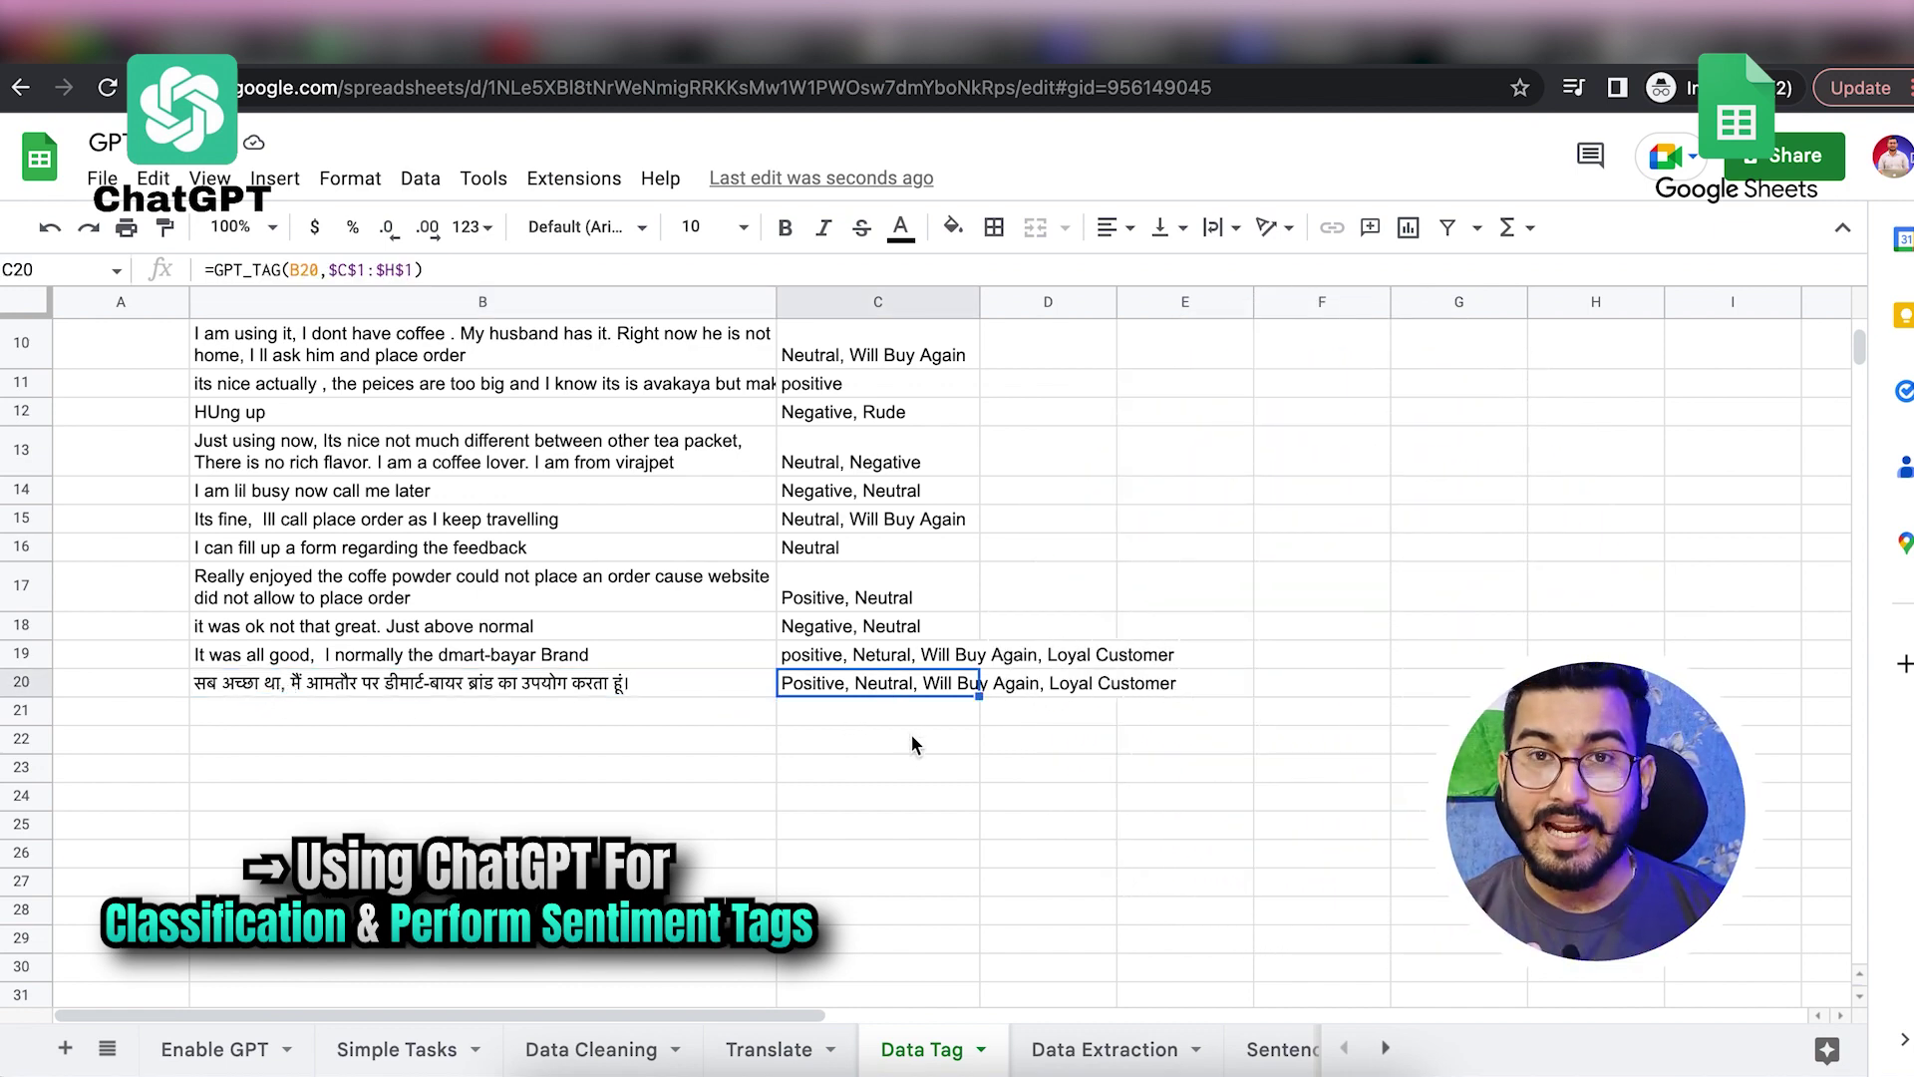
{"action": "left_click", "coordinate": [690, 692]}
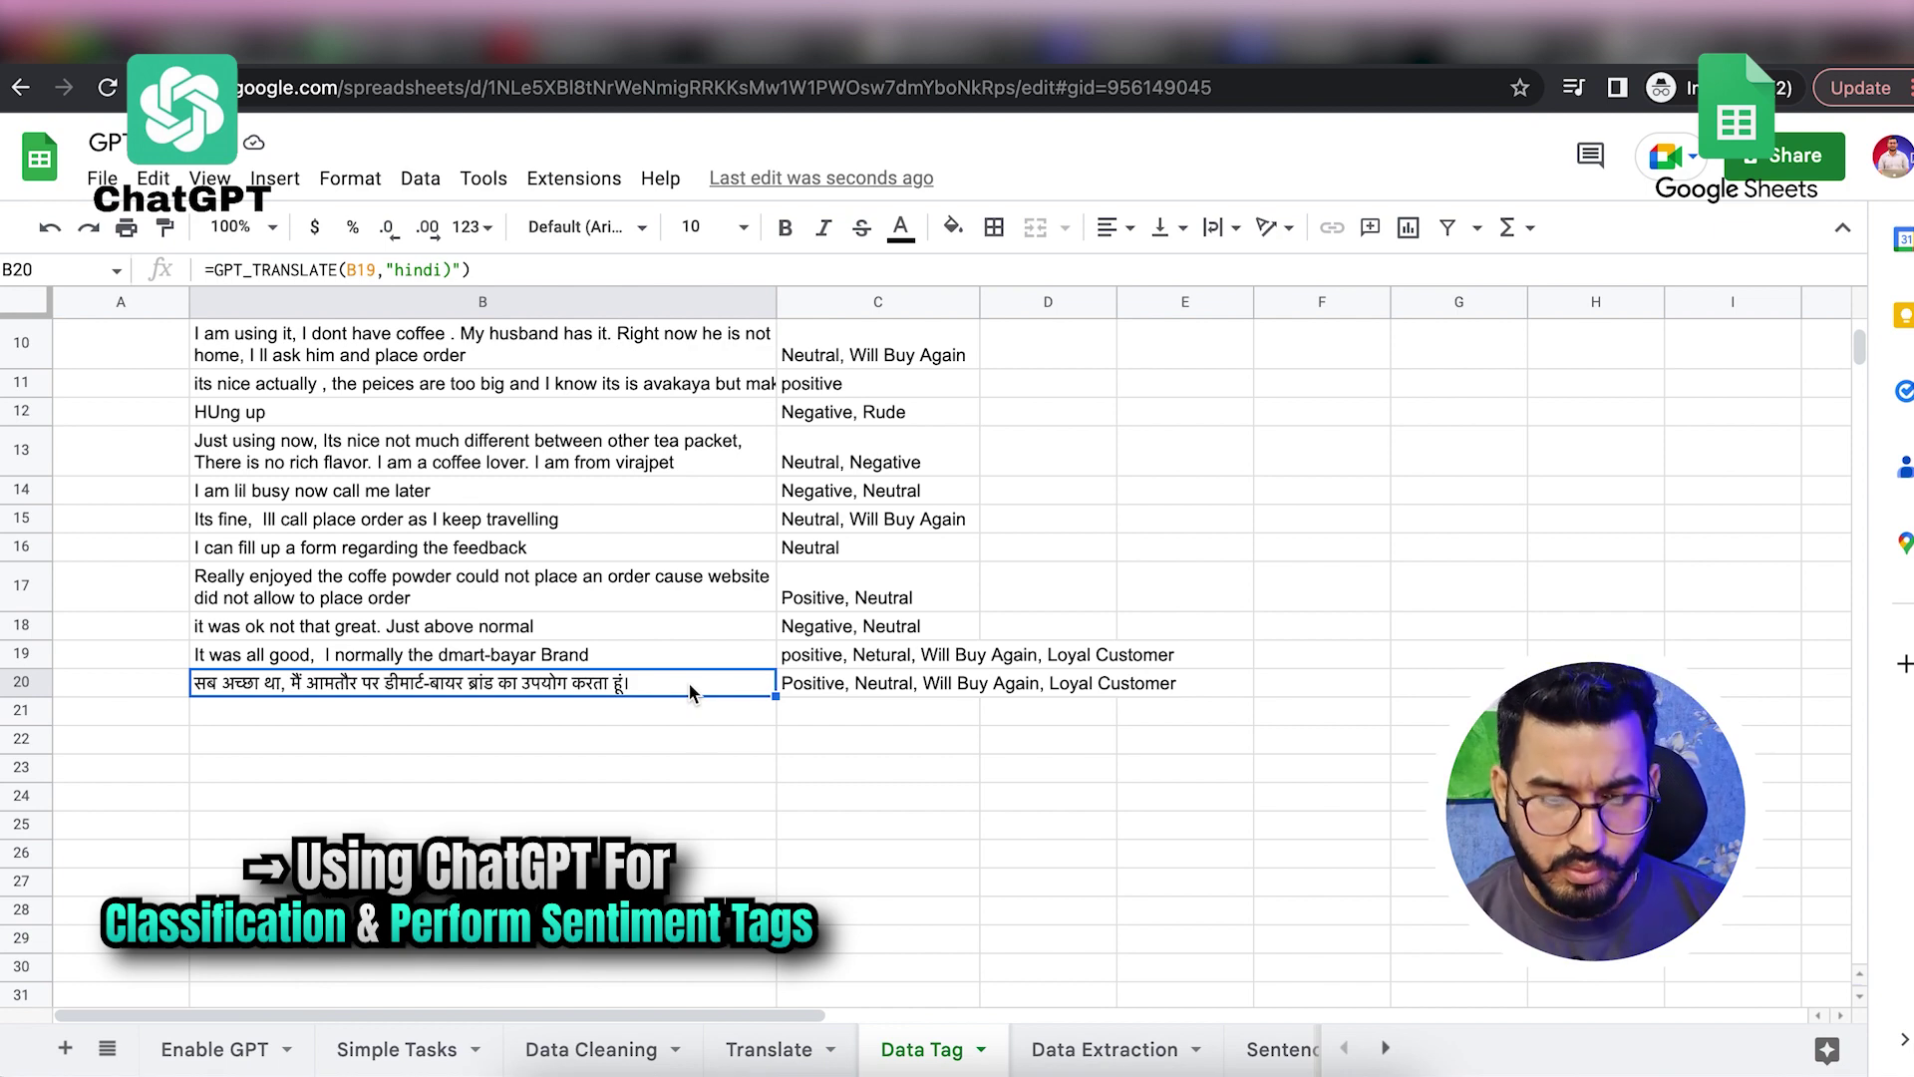
{"action": "left_click", "coordinate": [888, 686]}
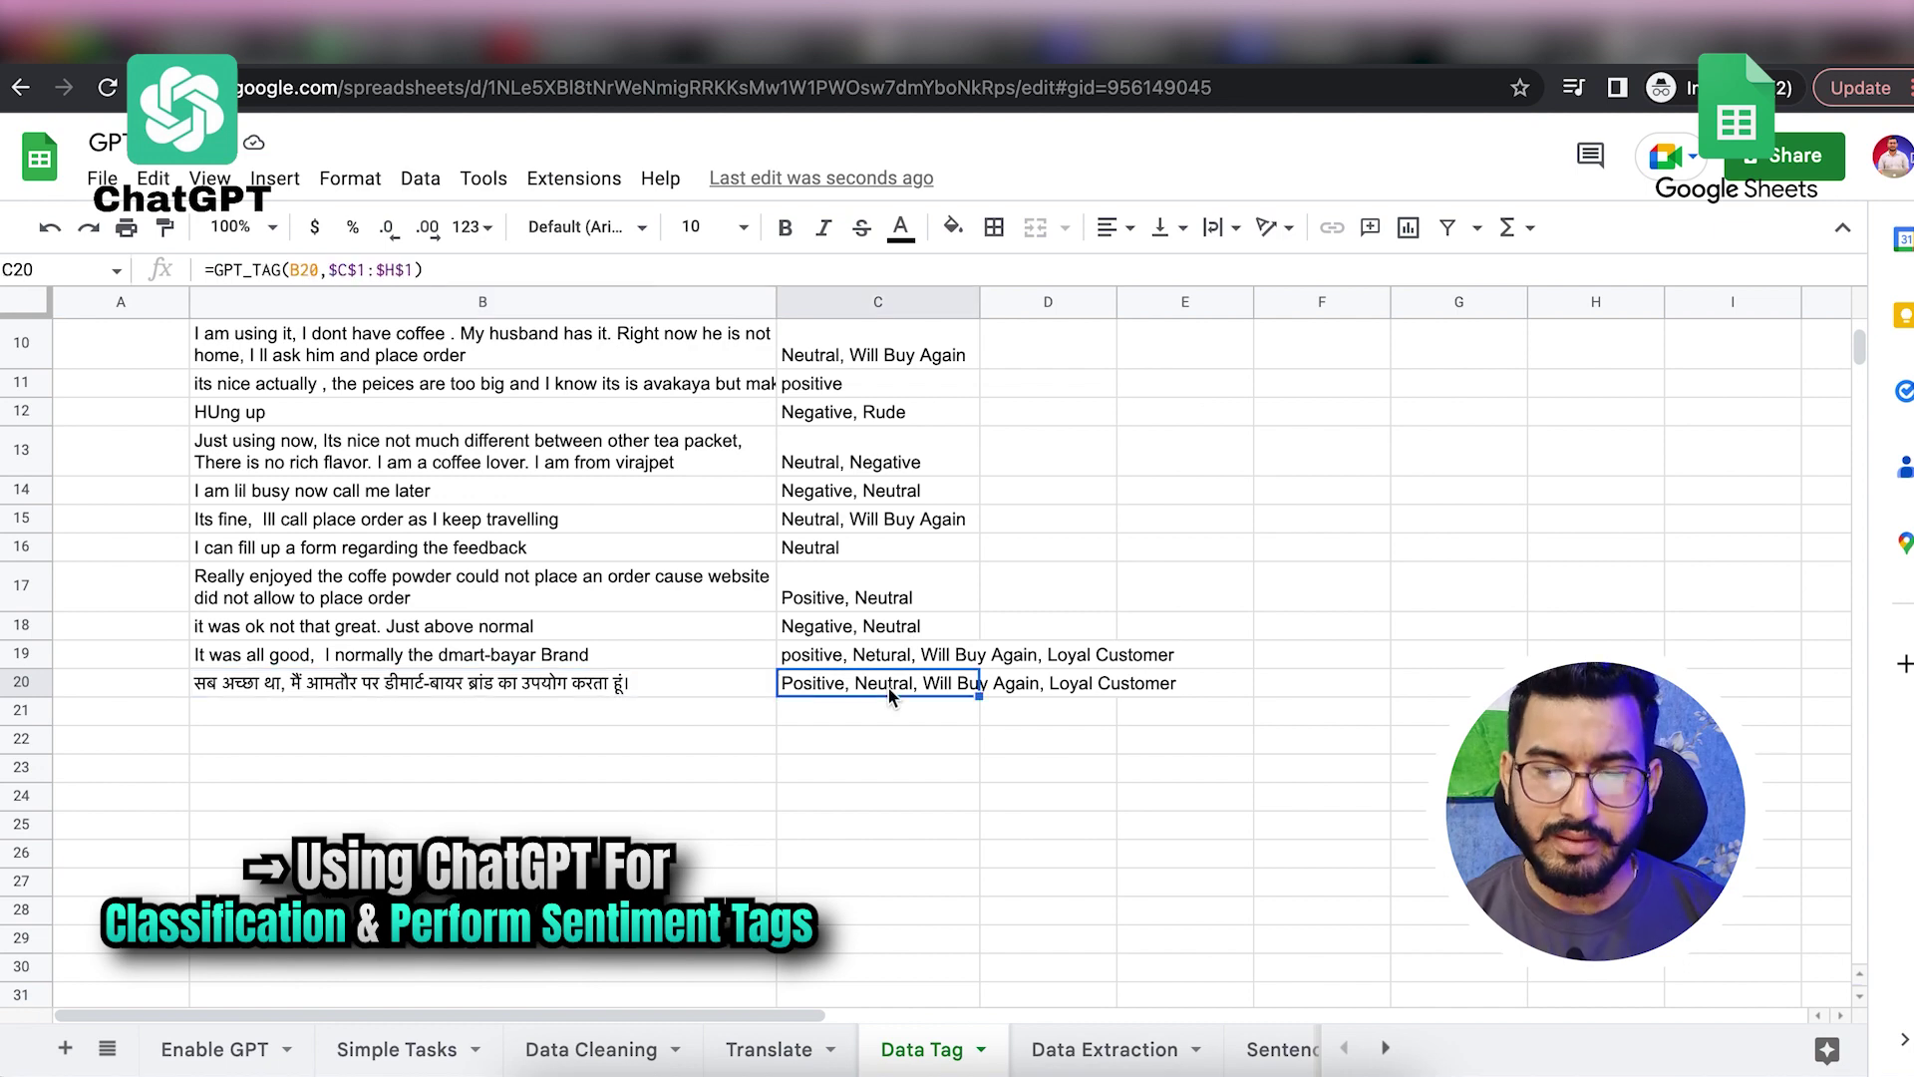
{"action": "scroll", "coordinate": [1060, 656], "scroll_direction": "up", "scroll_amount": 5}
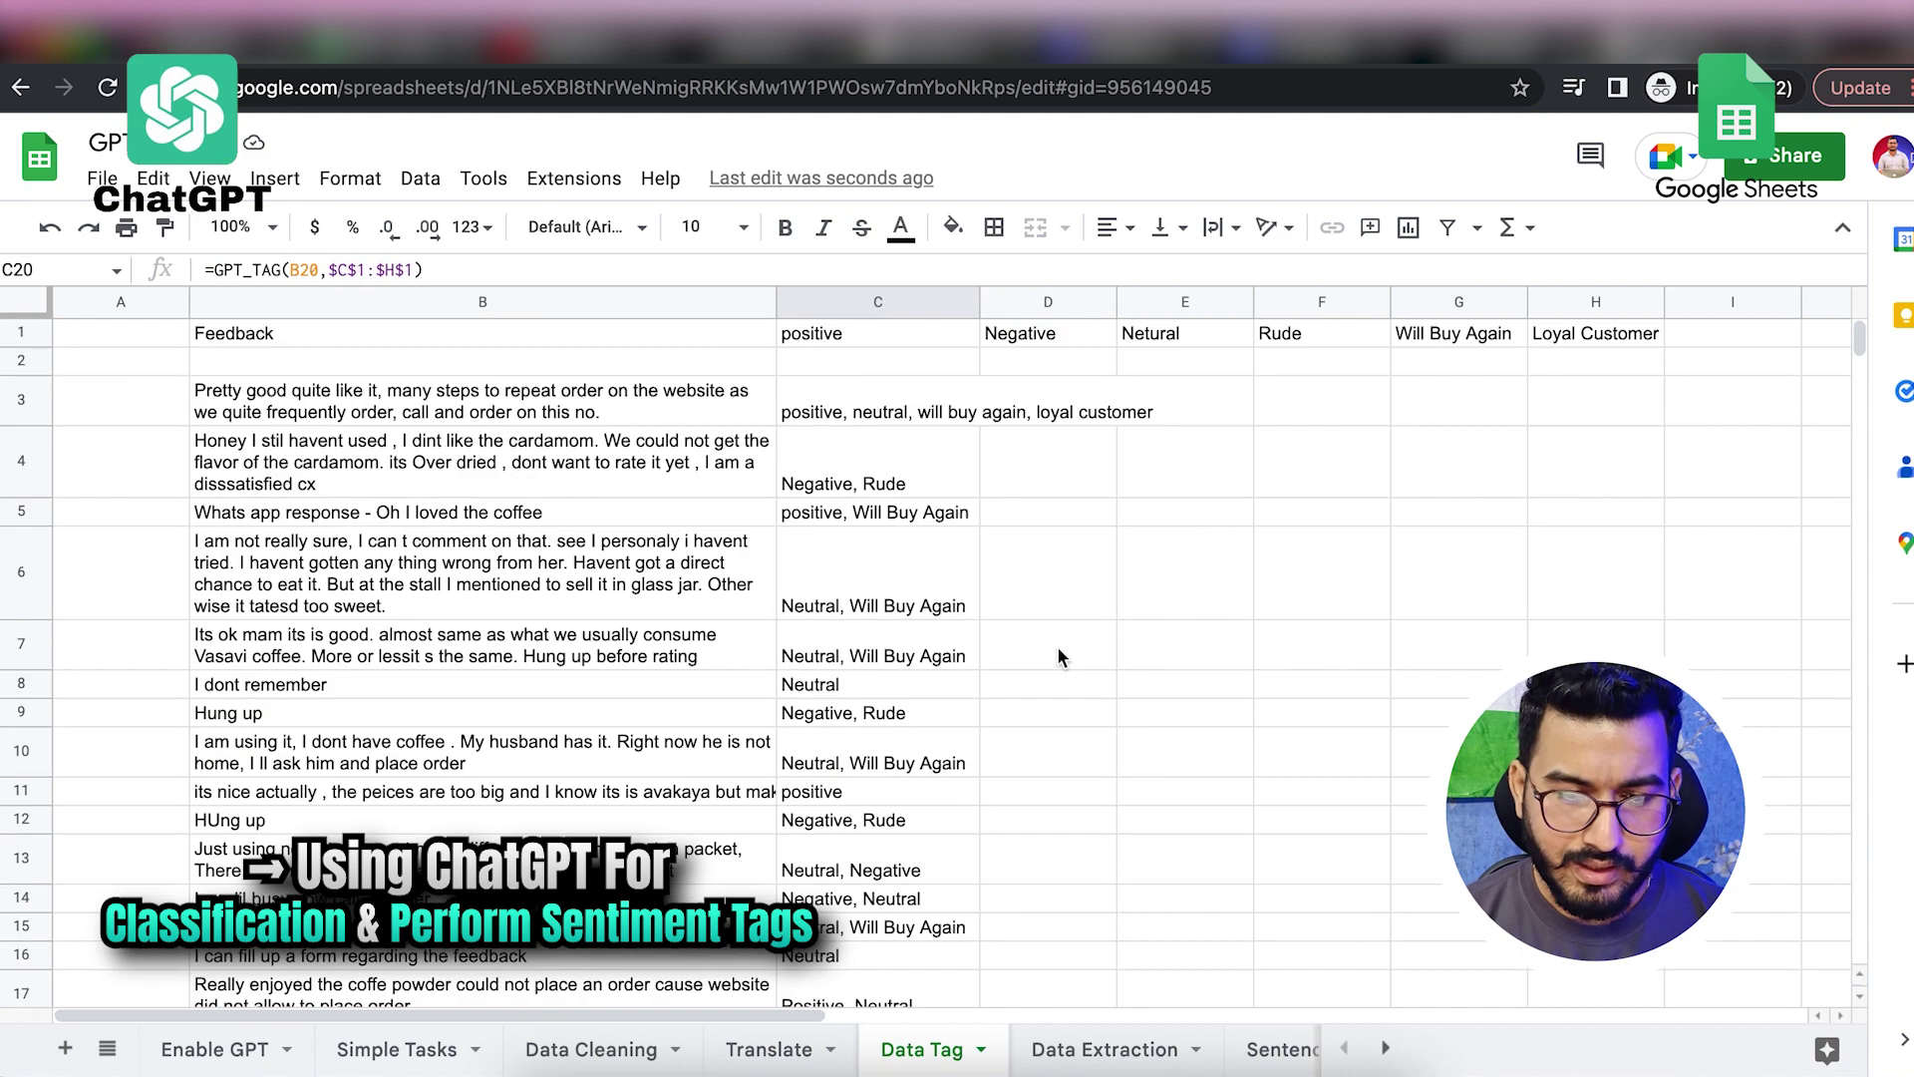
{"action": "left_click", "coordinate": [1067, 409]}
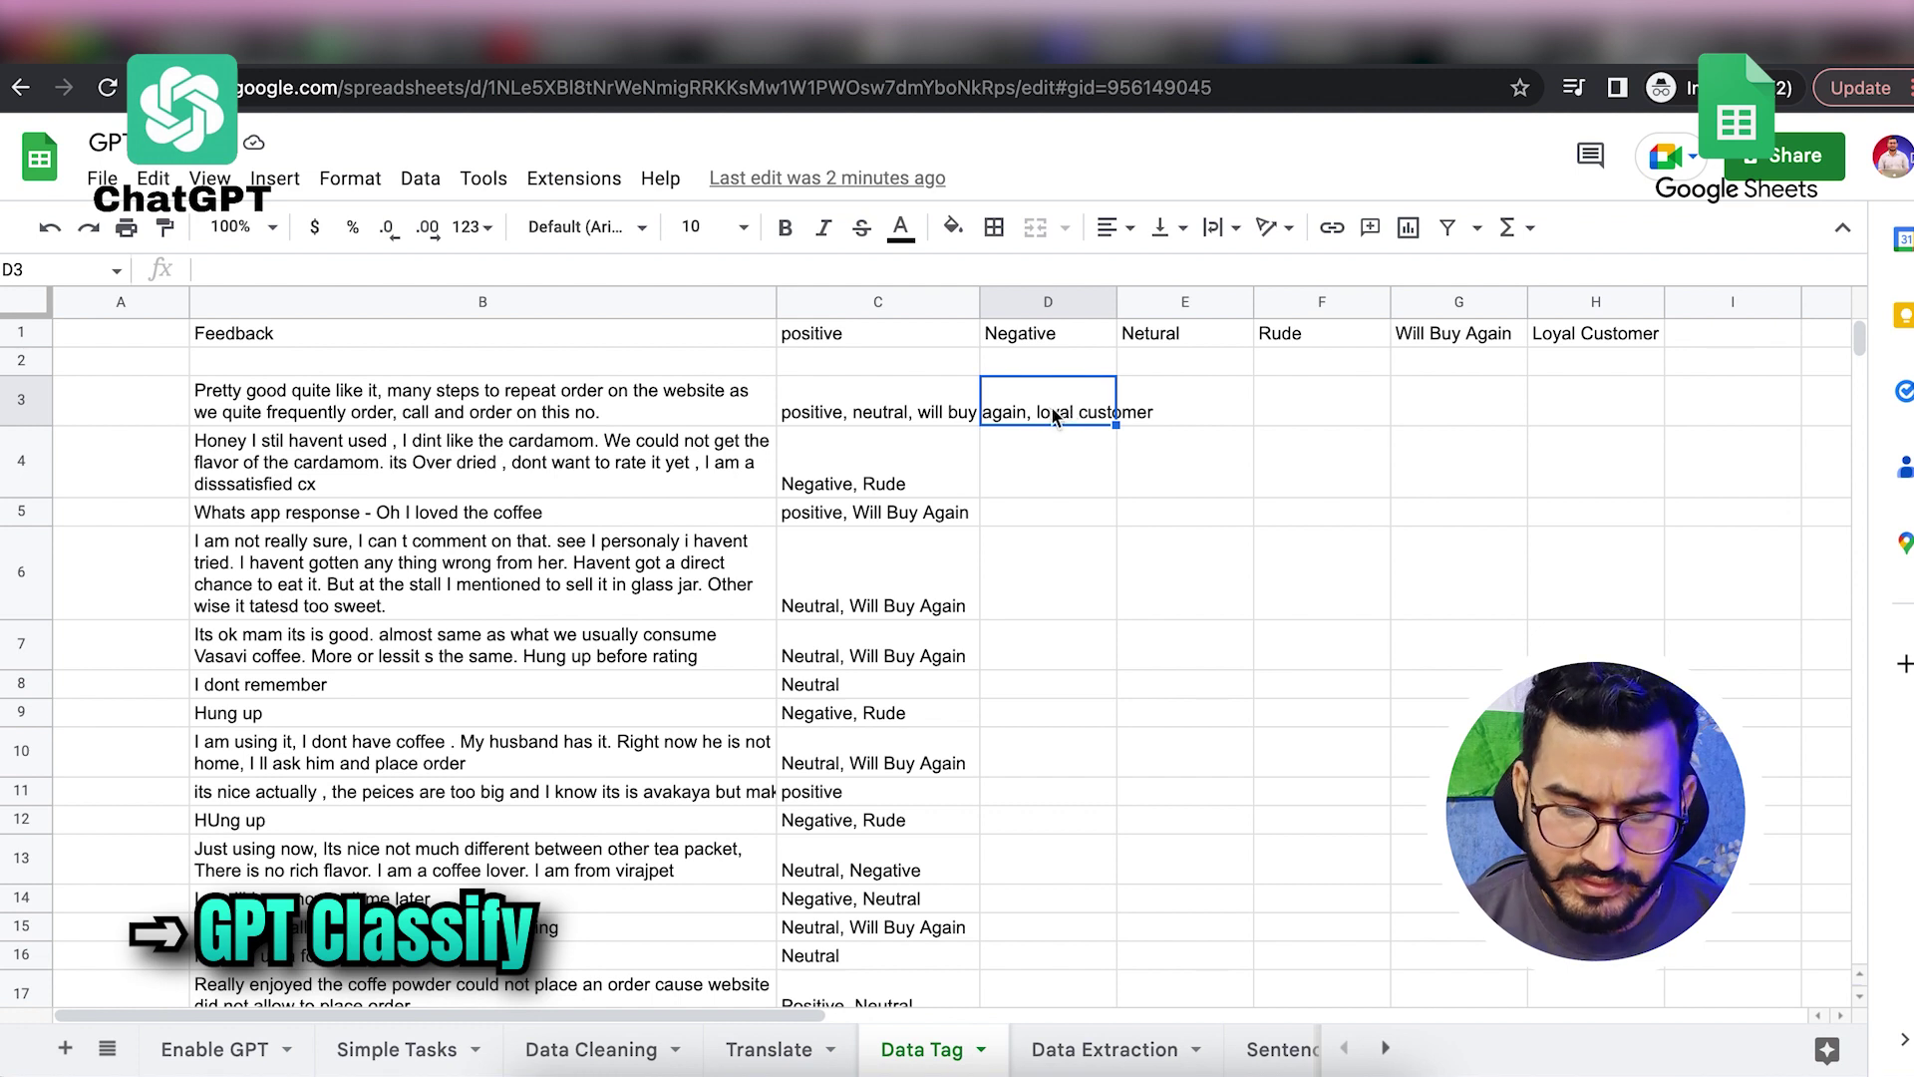
Step: Enter =GPT_CLASSIFY(B3,$C$1:$F$1) in D3 to classify the first feedback
{"action": "type", "text": "="}
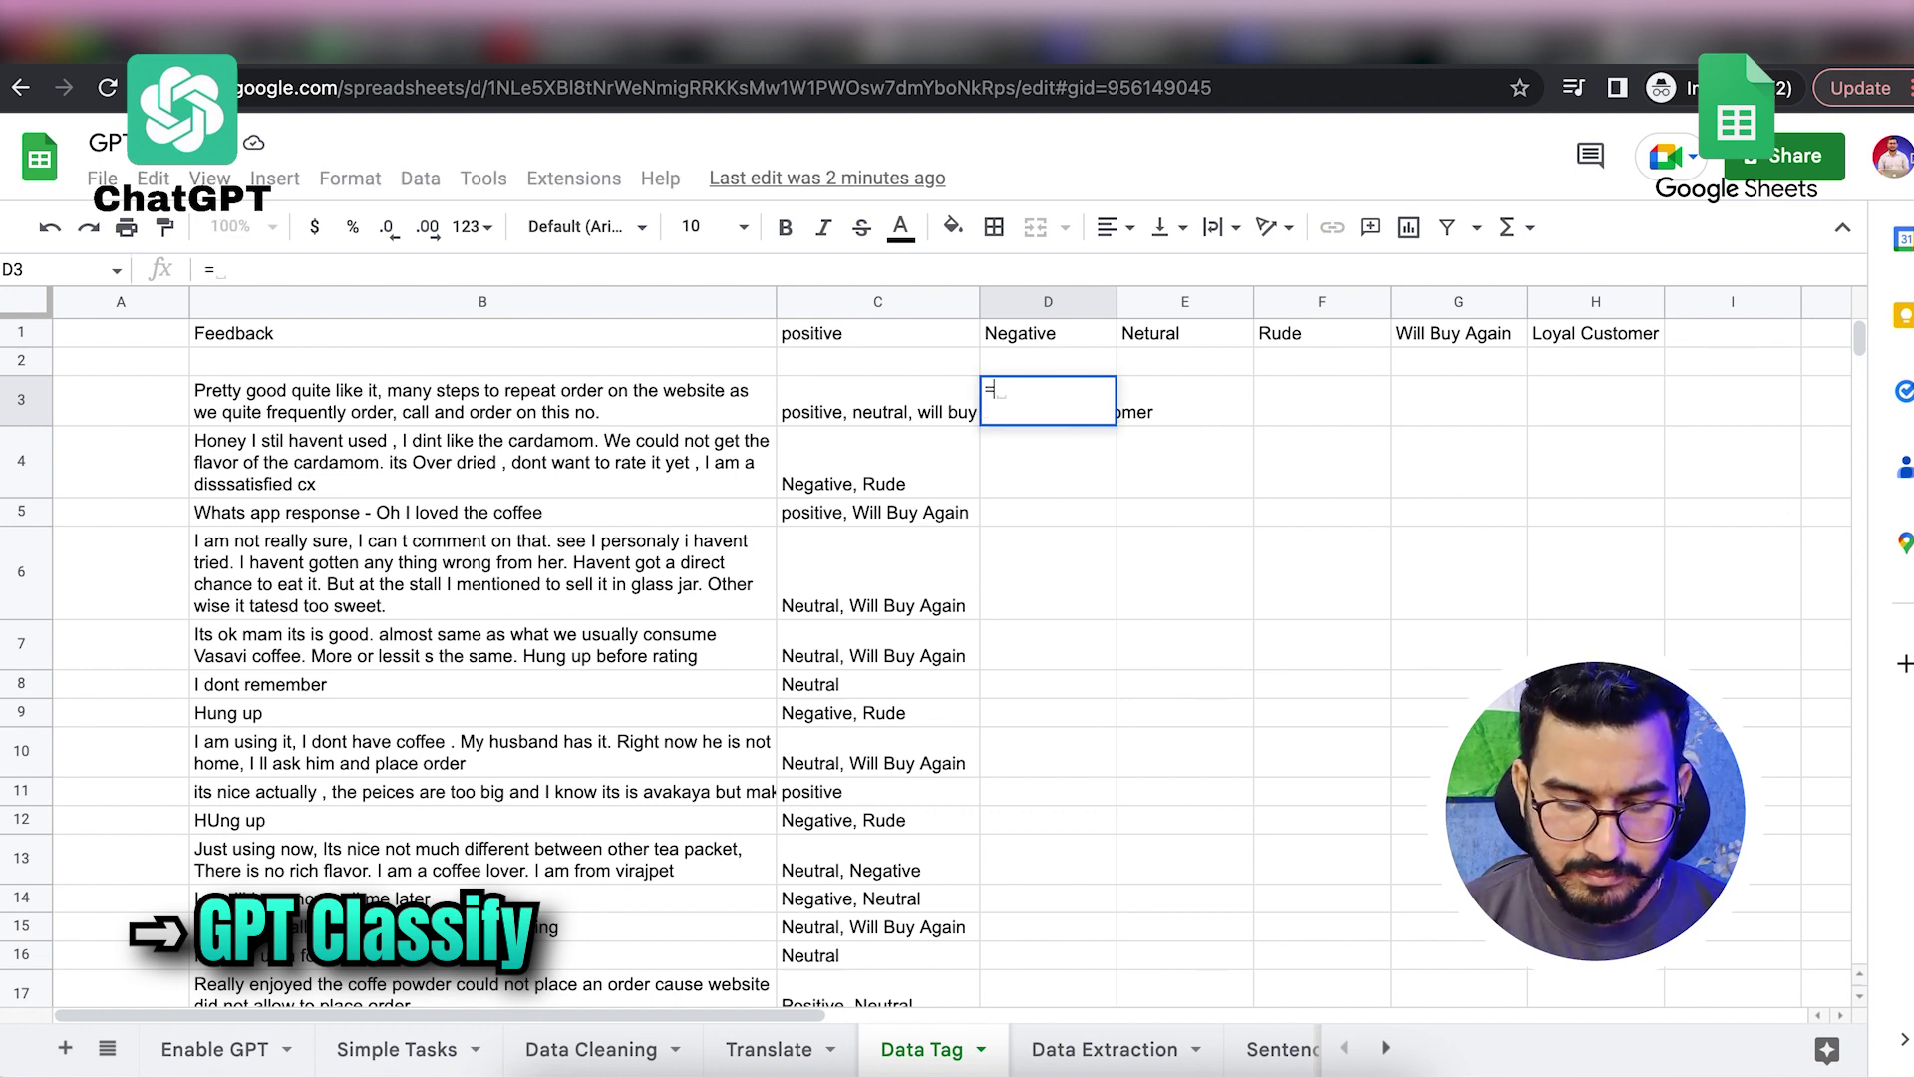
{"action": "type", "text": "GPT_CL"}
{"action": "left_click", "coordinate": [1042, 430]}
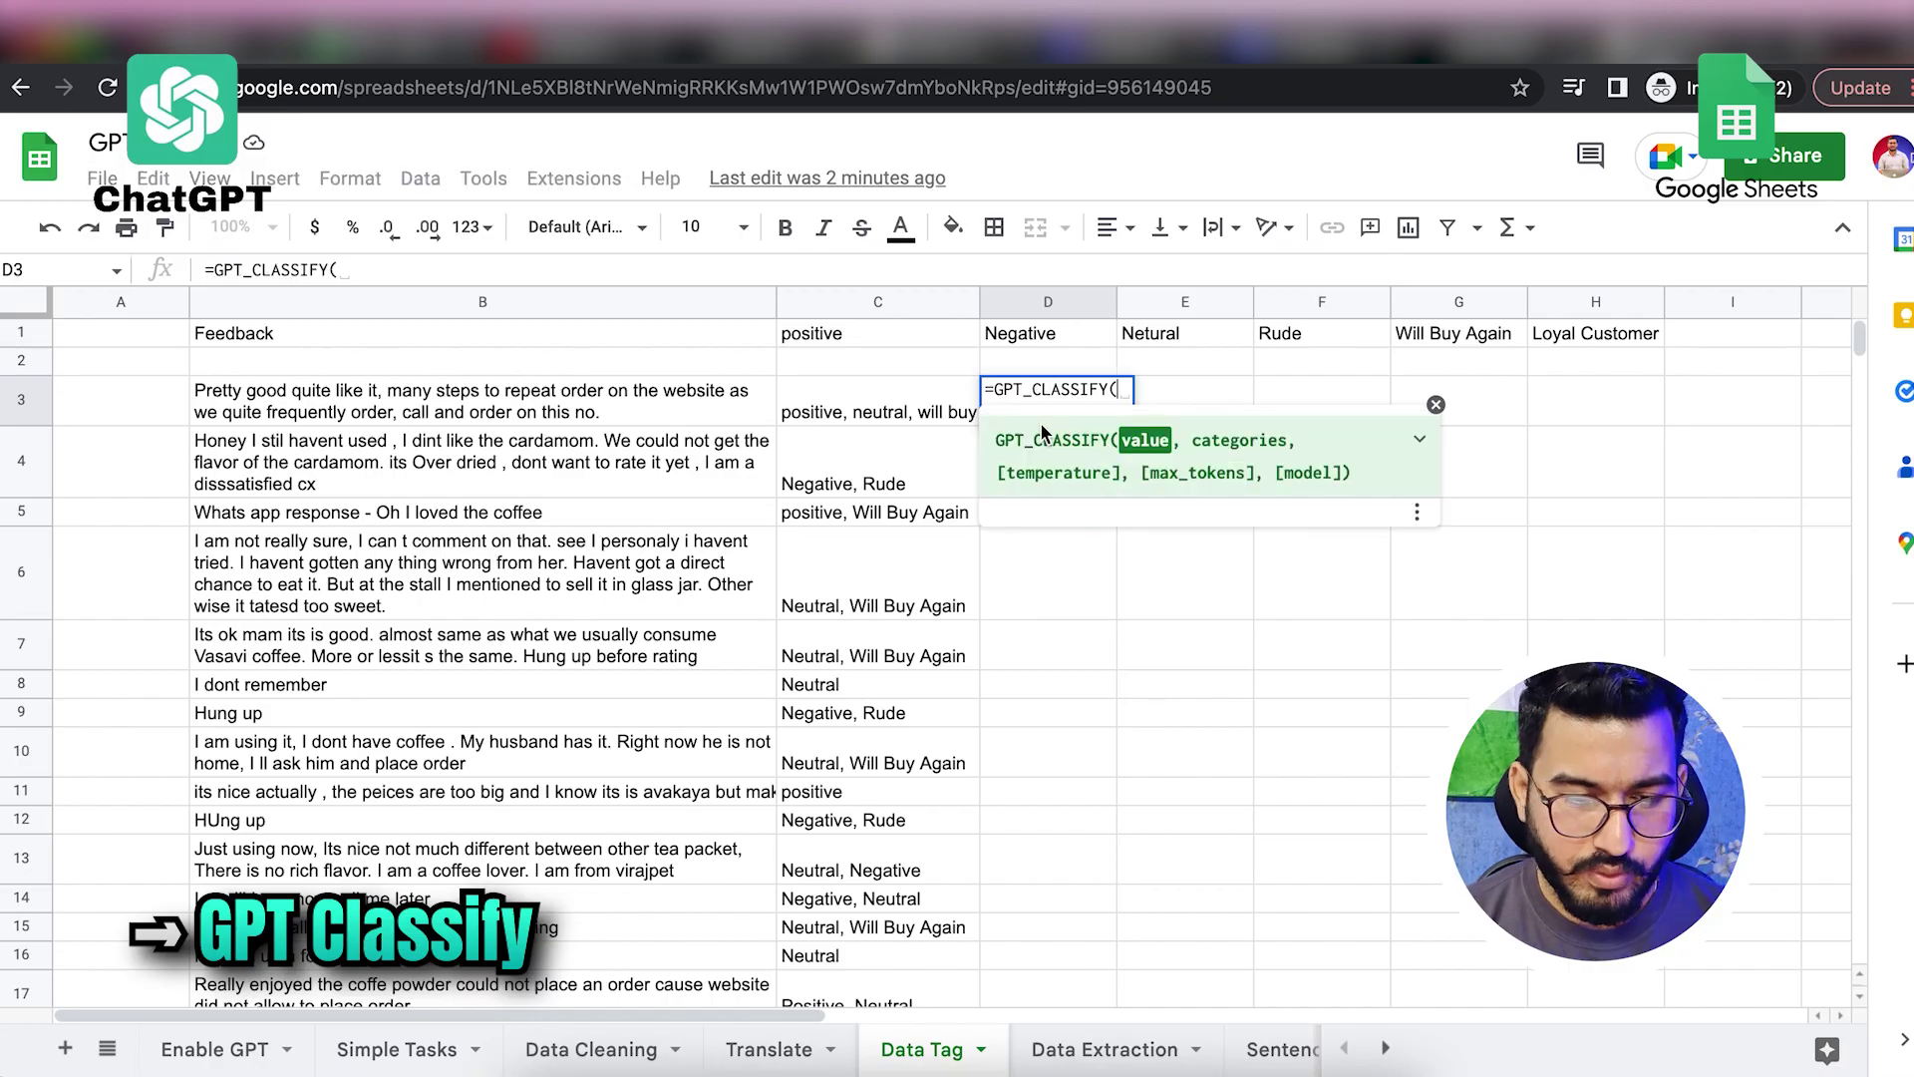
{"action": "left_click", "coordinate": [578, 412]}
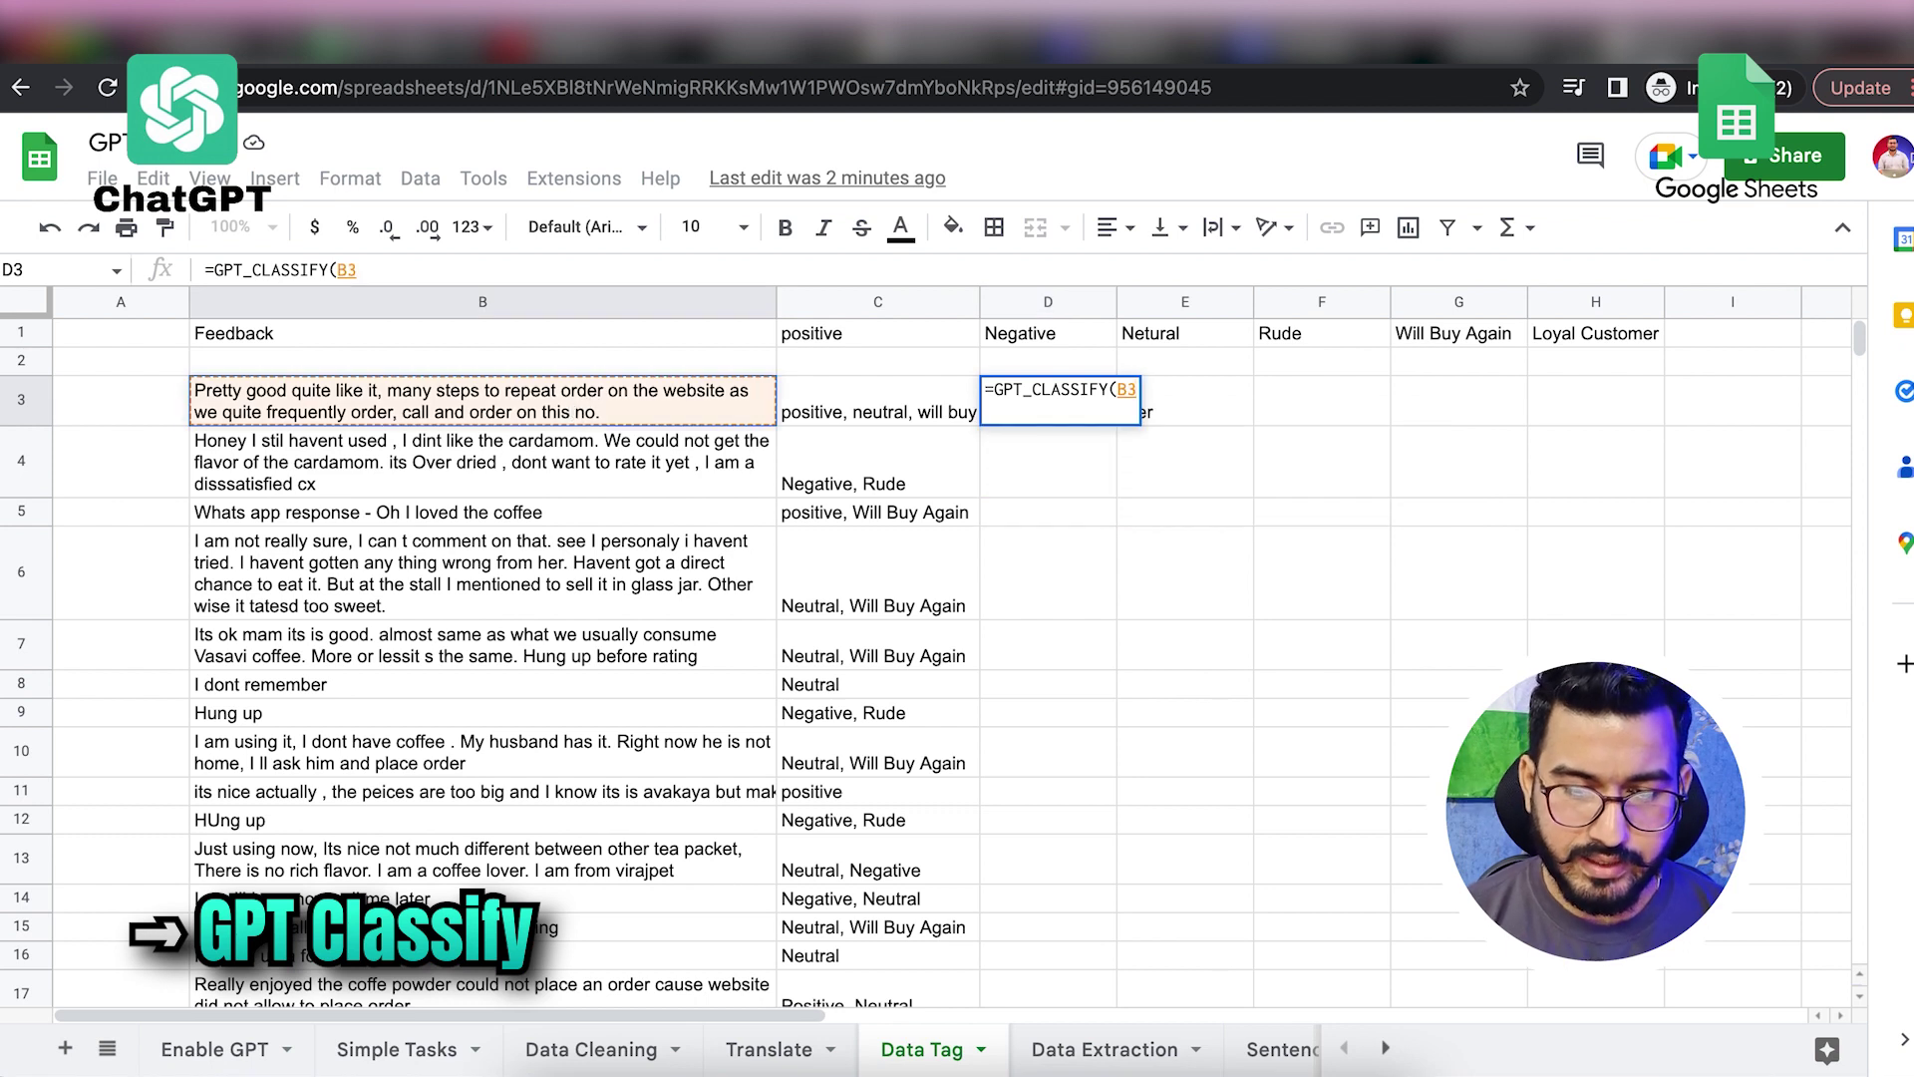
{"action": "type", "text": ","}
{"action": "left_click_drag", "start_coordinate": [860, 329], "coordinate": [1271, 331]}
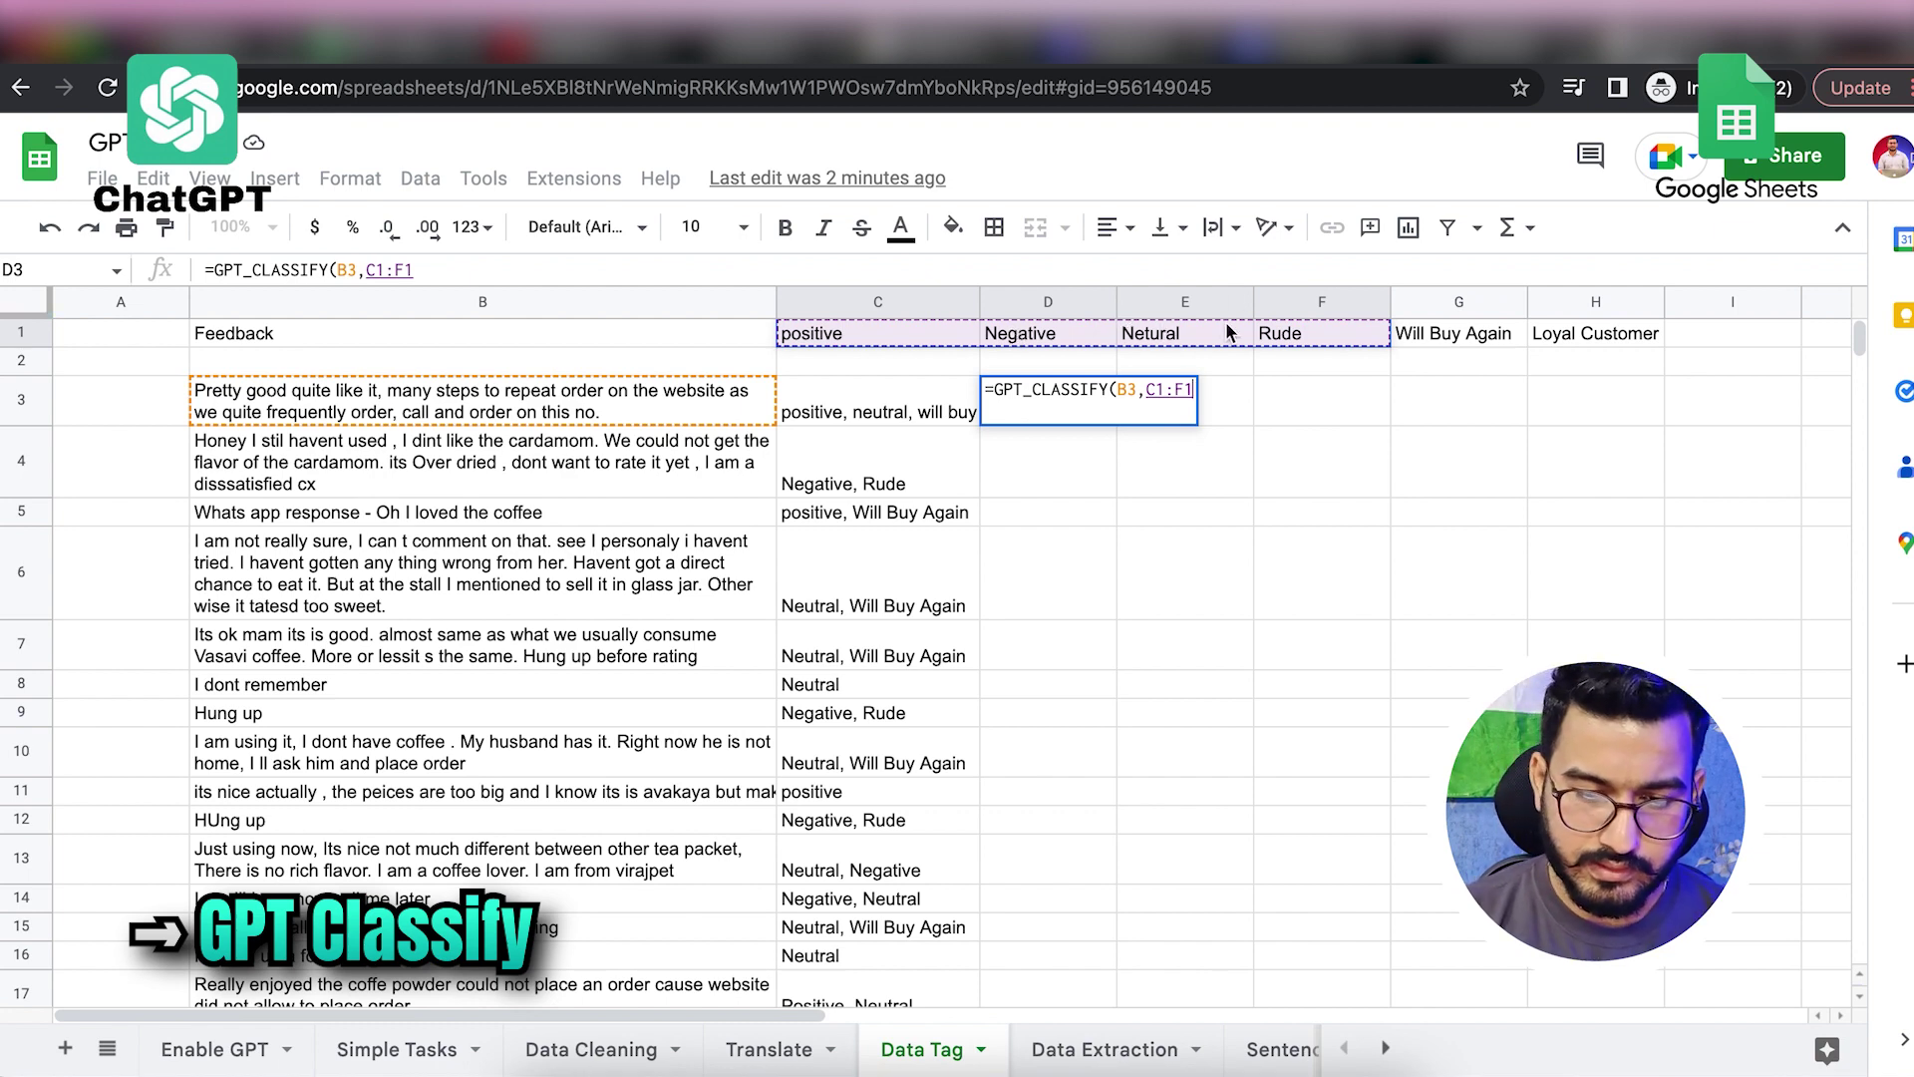
{"action": "type", "text": ")"}
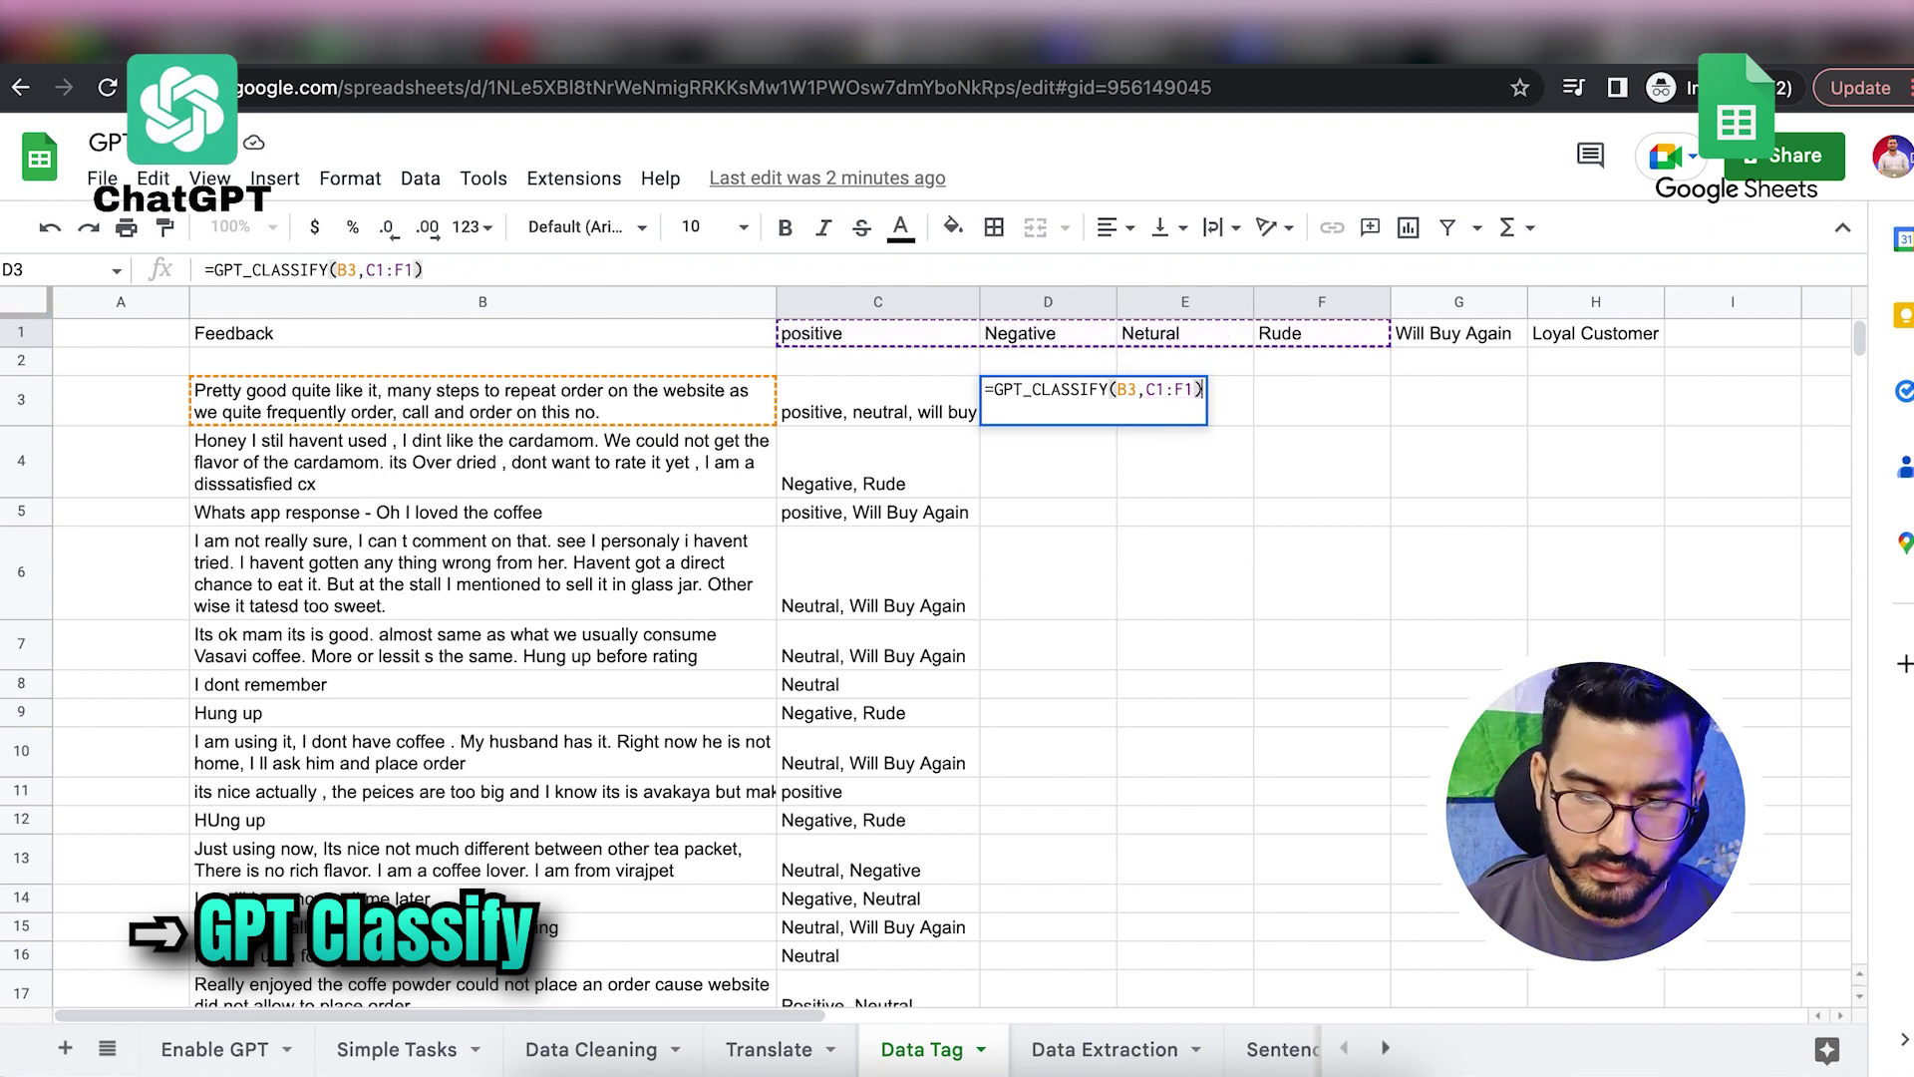
{"action": "left_click", "coordinate": [1148, 389]}
{"action": "type", "text": "$"}
{"action": "key", "text": "Right"}
{"action": "type", "text": "$"}
{"action": "key", "text": "Right"}
{"action": "key", "text": "Right"}
{"action": "type", "text": "$"}
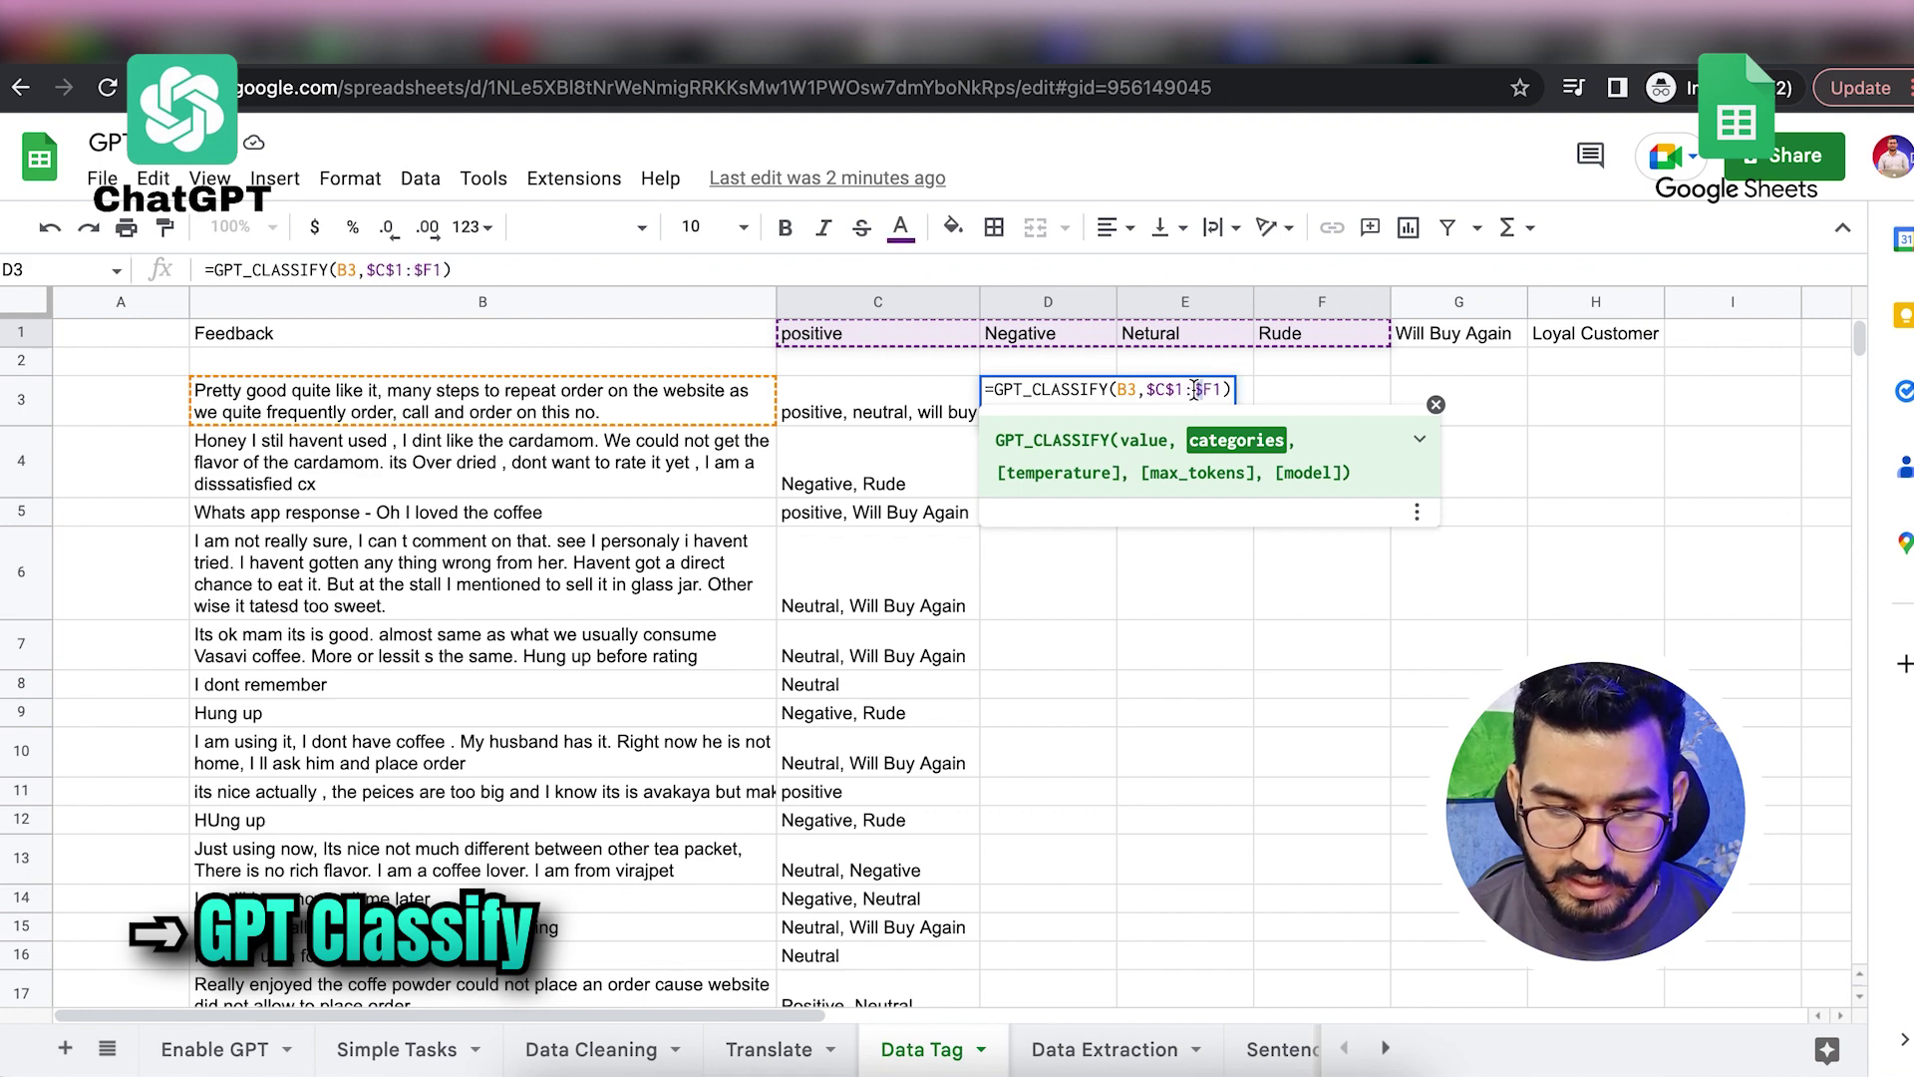
{"action": "key", "text": "Right"}
{"action": "type", "text": "$"}
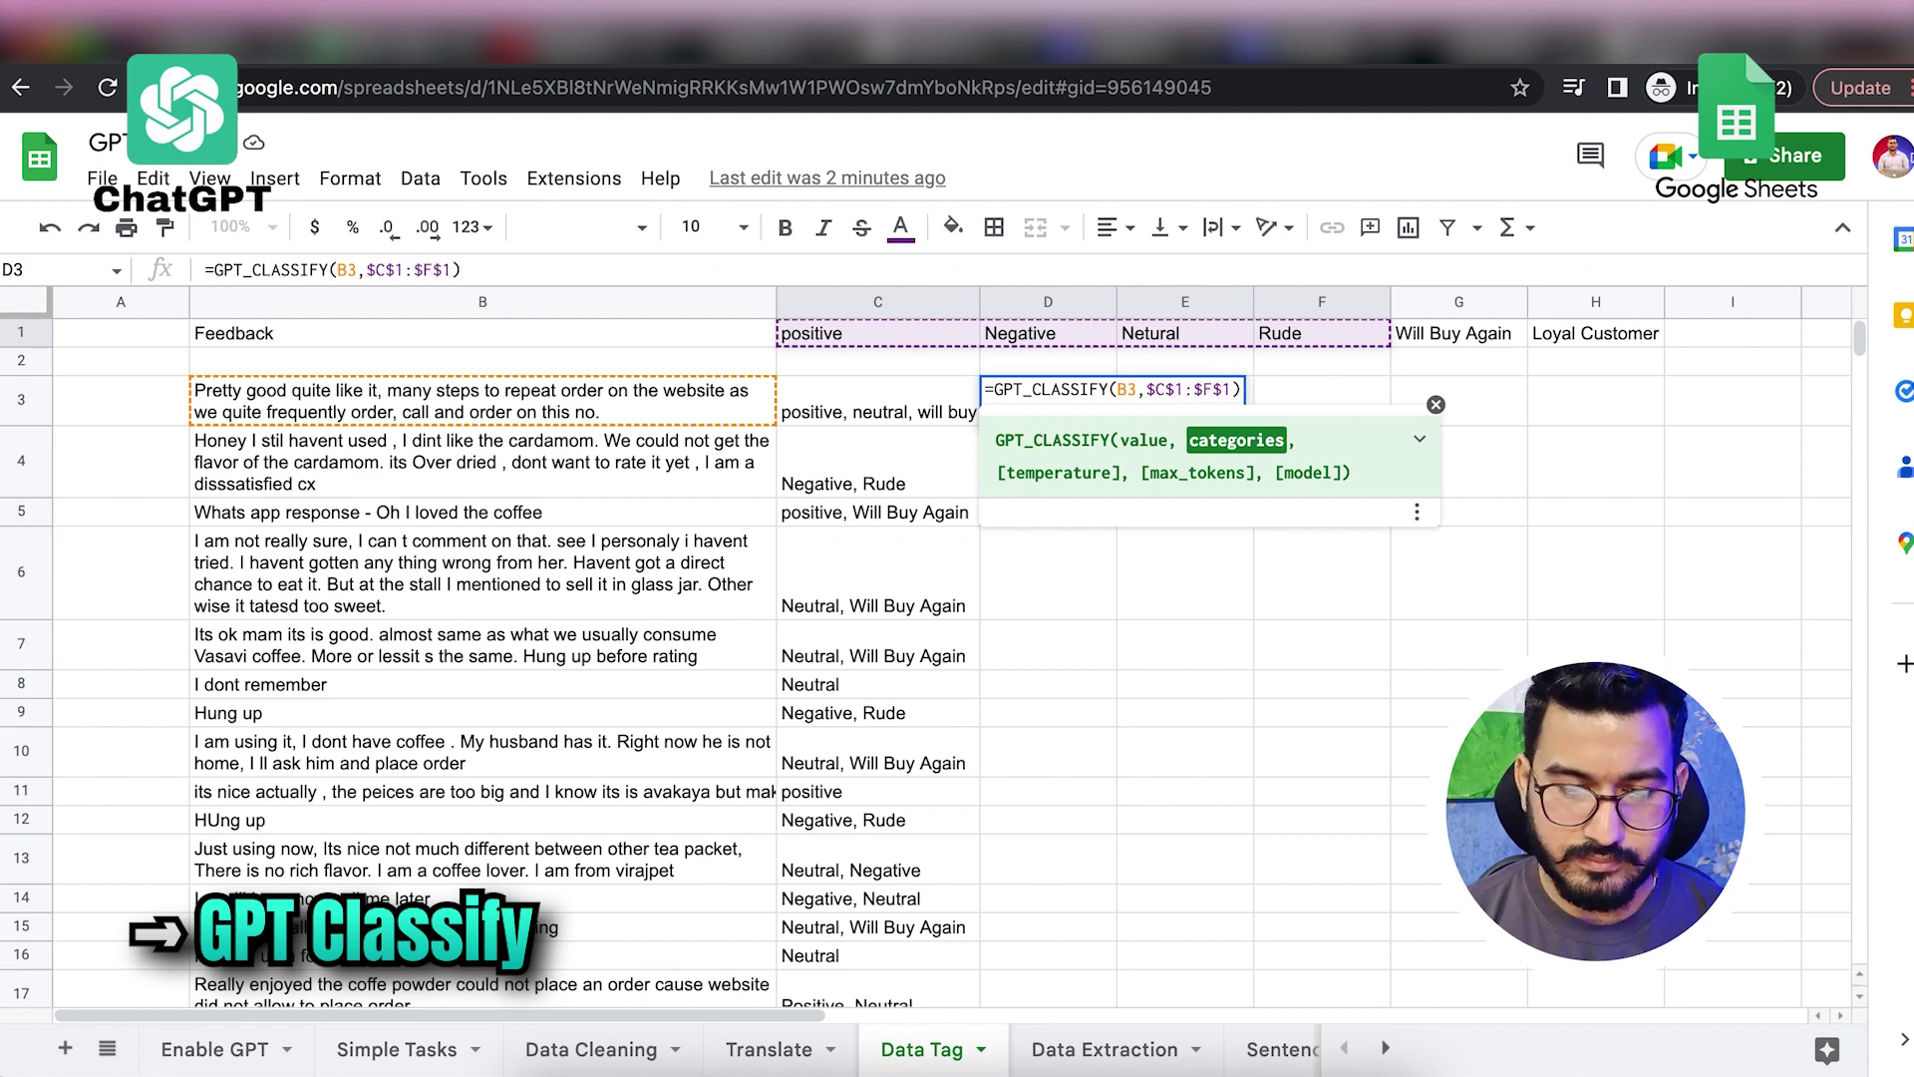
{"action": "key", "text": "Return"}
Step: Fill the classification formula down column D to row 20
{"action": "left_click", "coordinate": [1082, 392]}
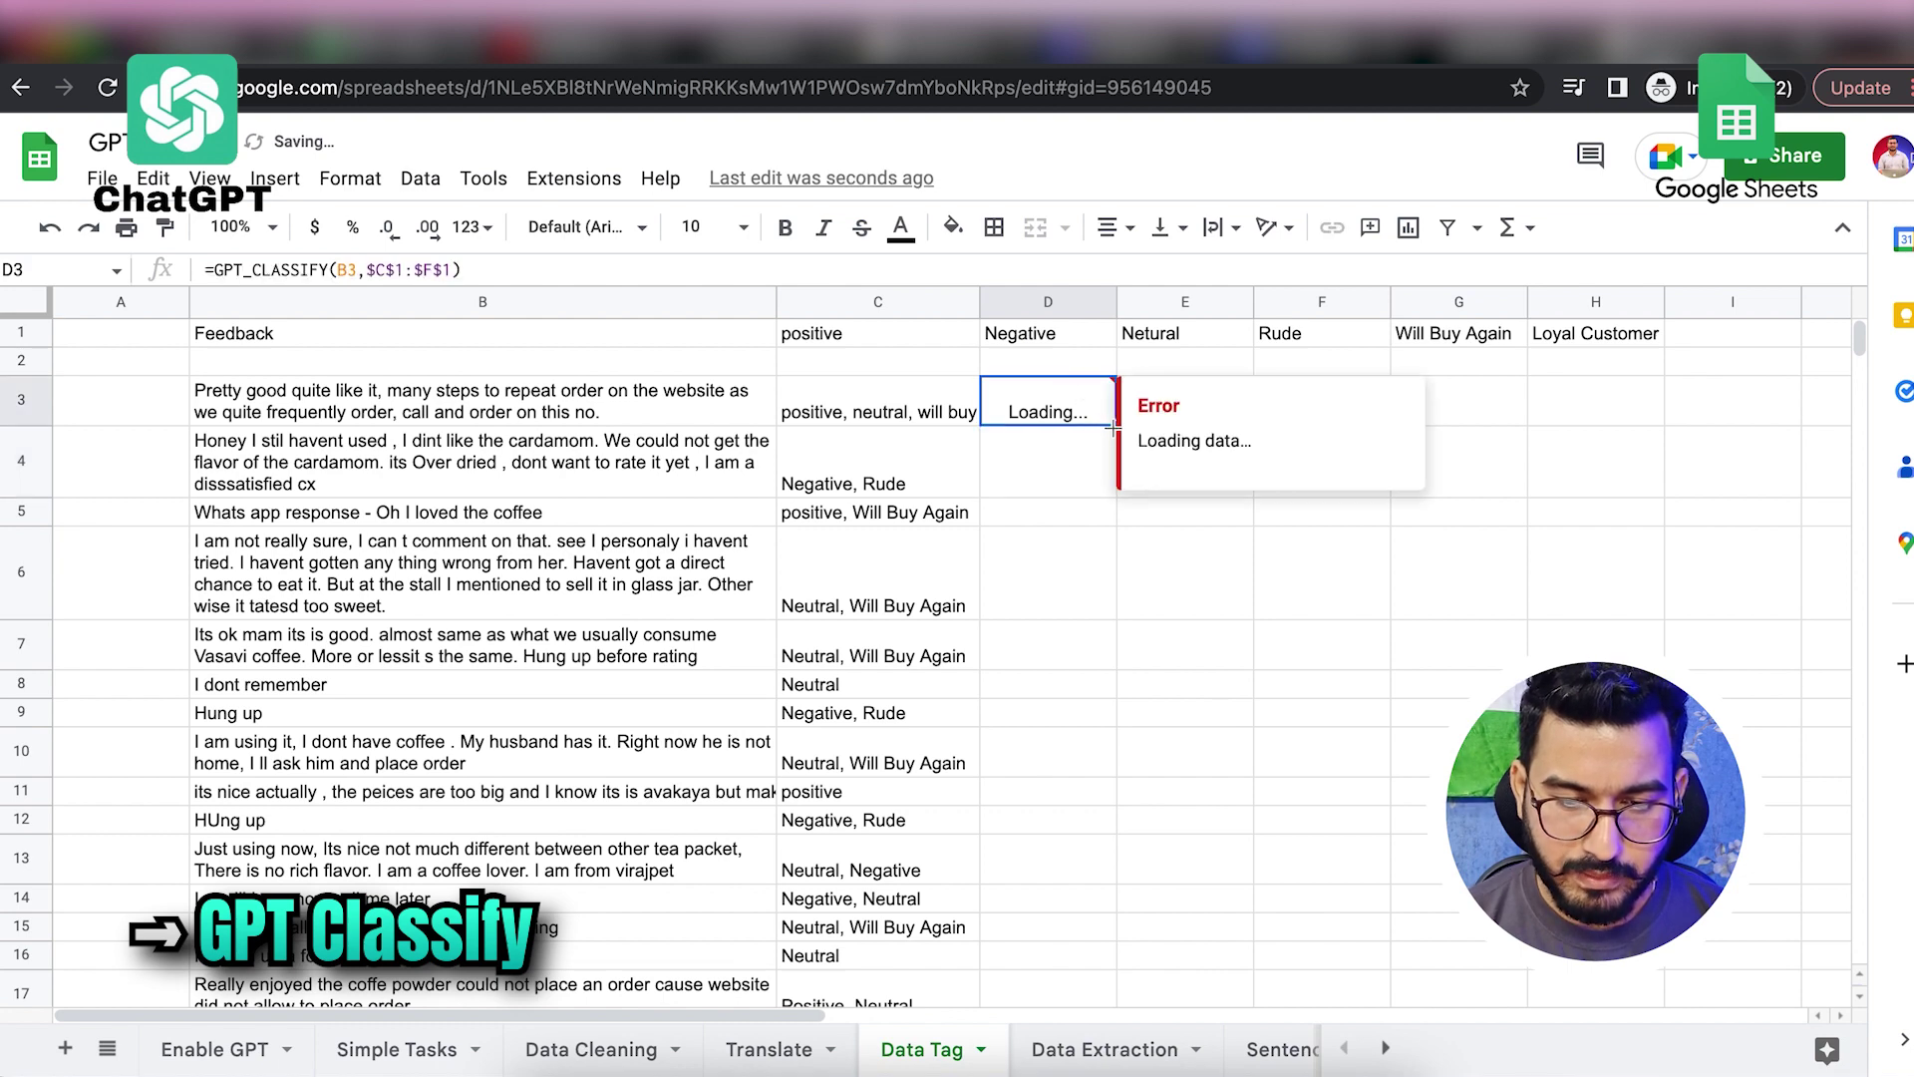
{"action": "left_click_drag", "start_coordinate": [1116, 424], "coordinate": [1059, 1037]}
{"action": "scroll", "coordinate": [1168, 734], "scroll_direction": "up", "scroll_amount": 3}
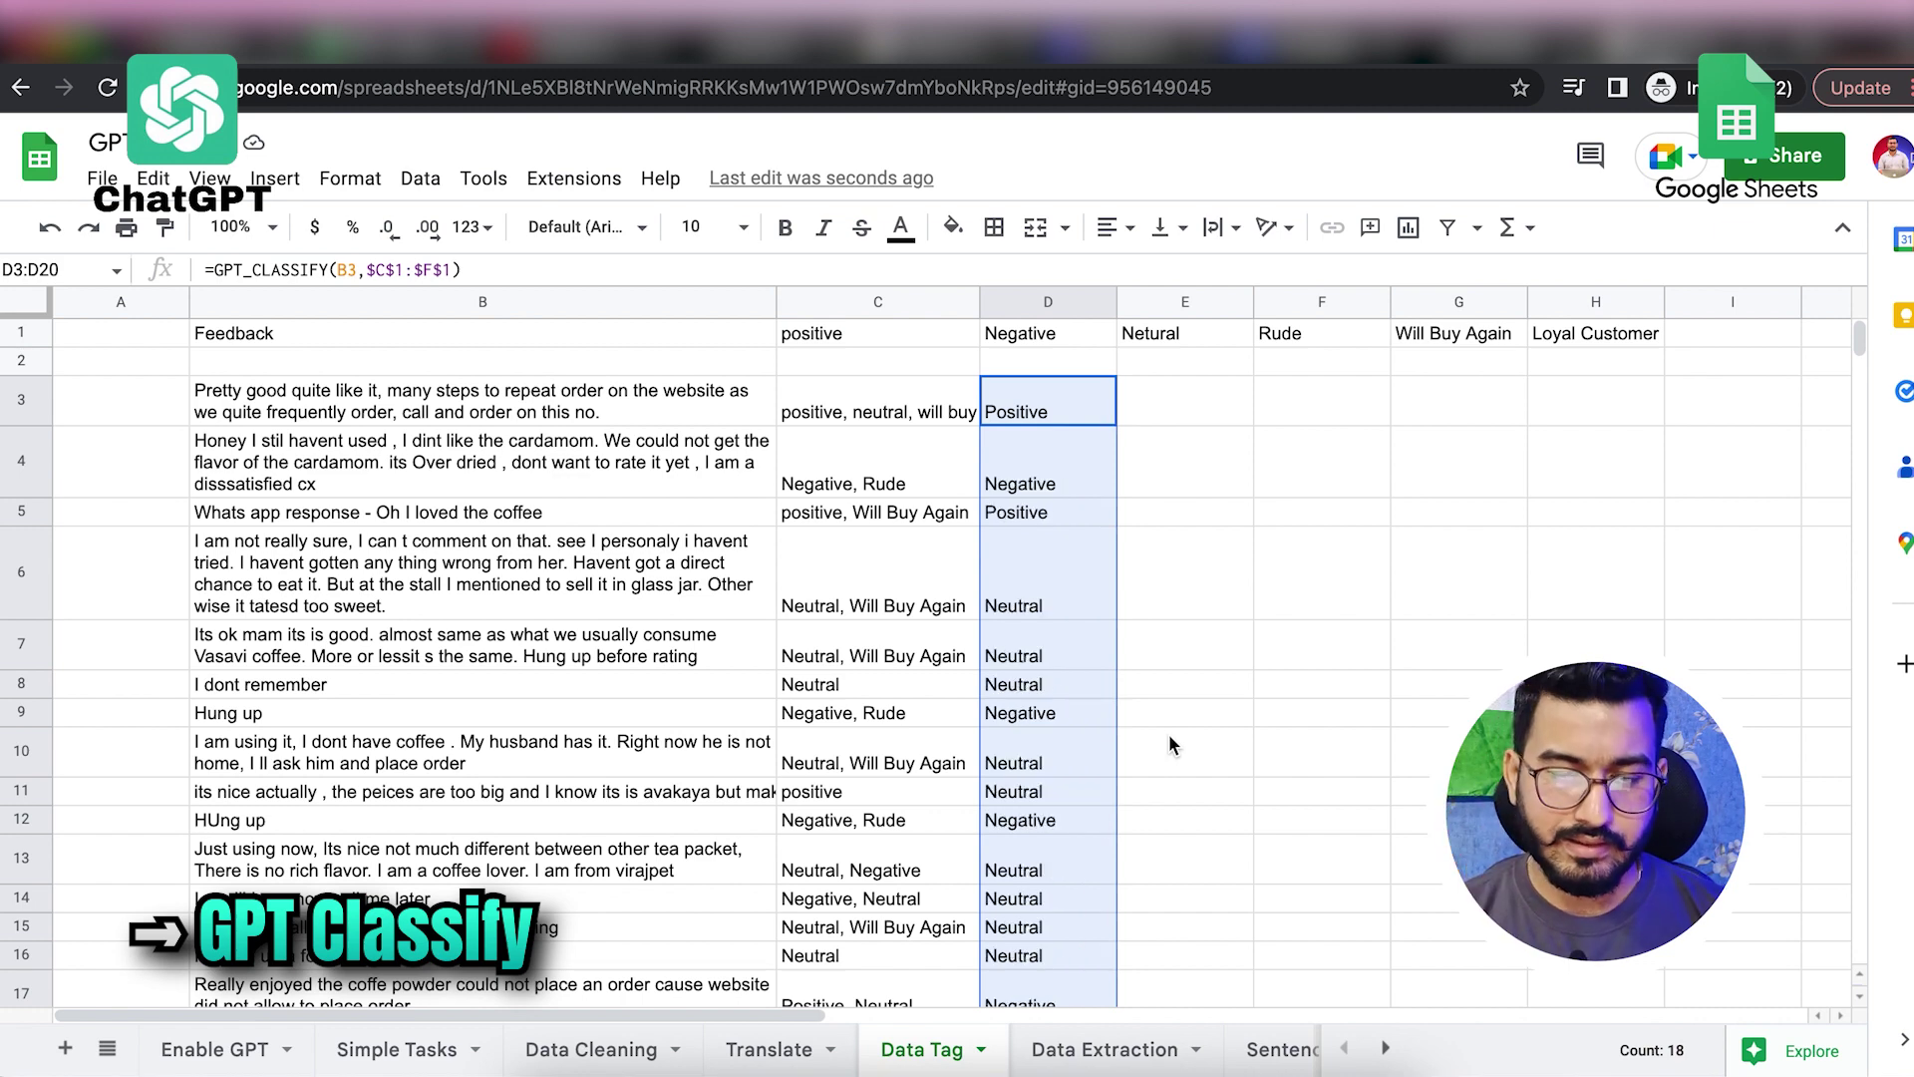
{"action": "left_click", "coordinate": [1069, 419]}
{"action": "left_click", "coordinate": [1047, 519]}
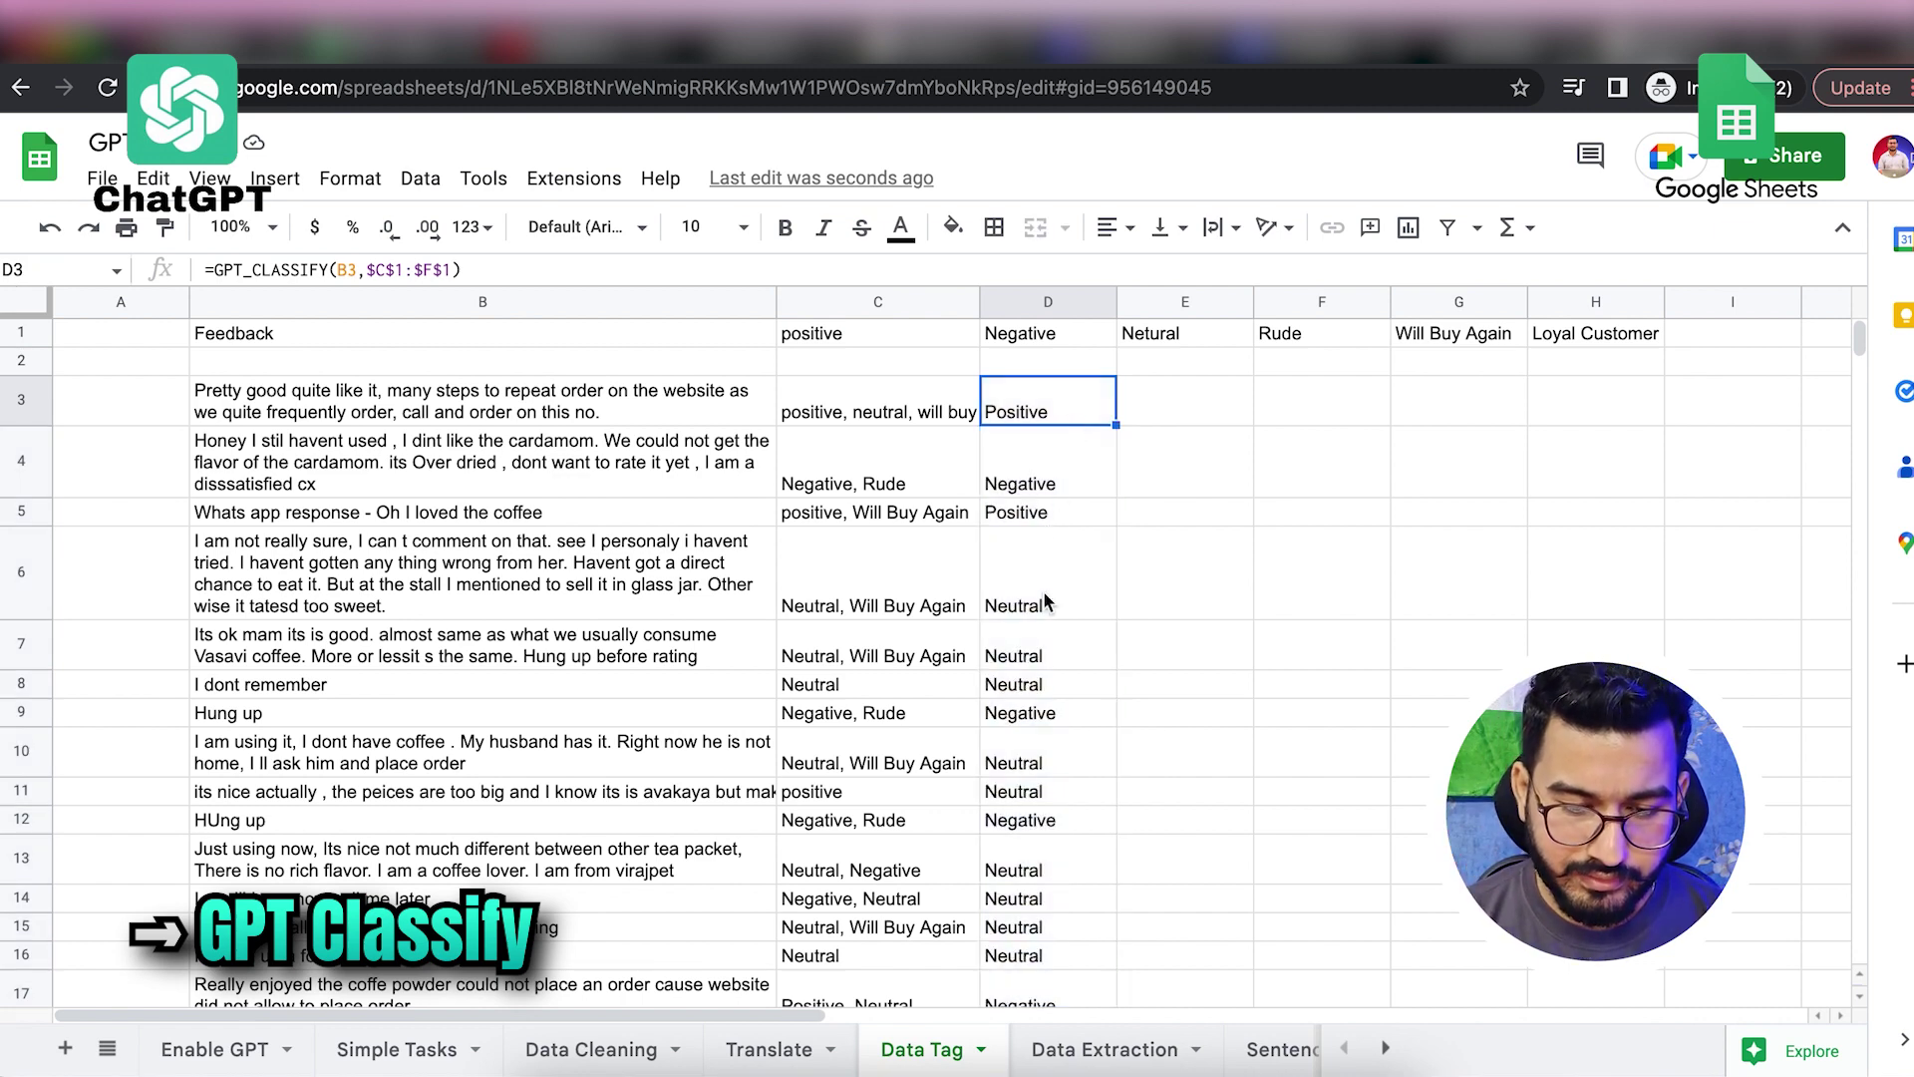
{"action": "scroll", "coordinate": [1037, 727], "scroll_direction": "down", "scroll_amount": 5}
{"action": "scroll", "coordinate": [1037, 739], "scroll_direction": "up", "scroll_amount": 1}
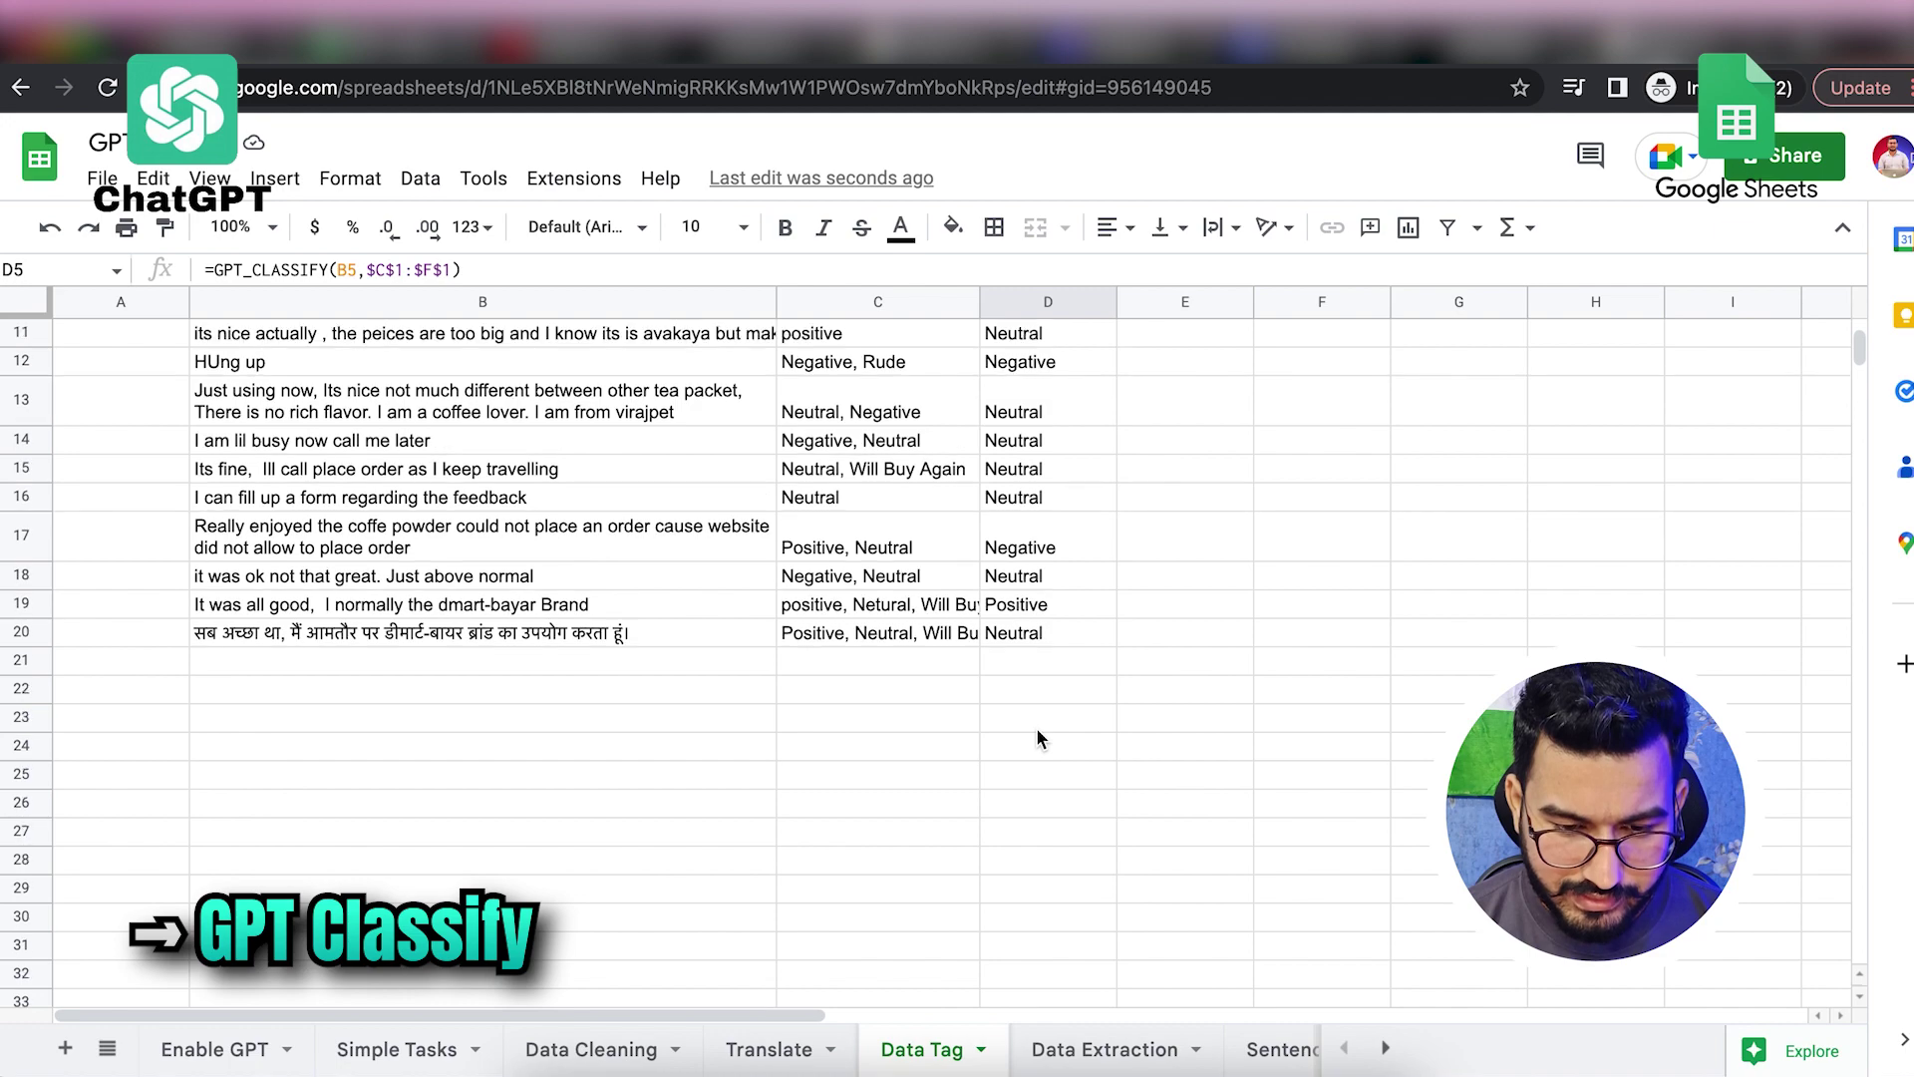
{"action": "left_click", "coordinate": [1049, 636]}
{"action": "scroll", "coordinate": [1049, 636], "scroll_direction": "up", "scroll_amount": 5}
{"action": "left_click", "coordinate": [1061, 528]}
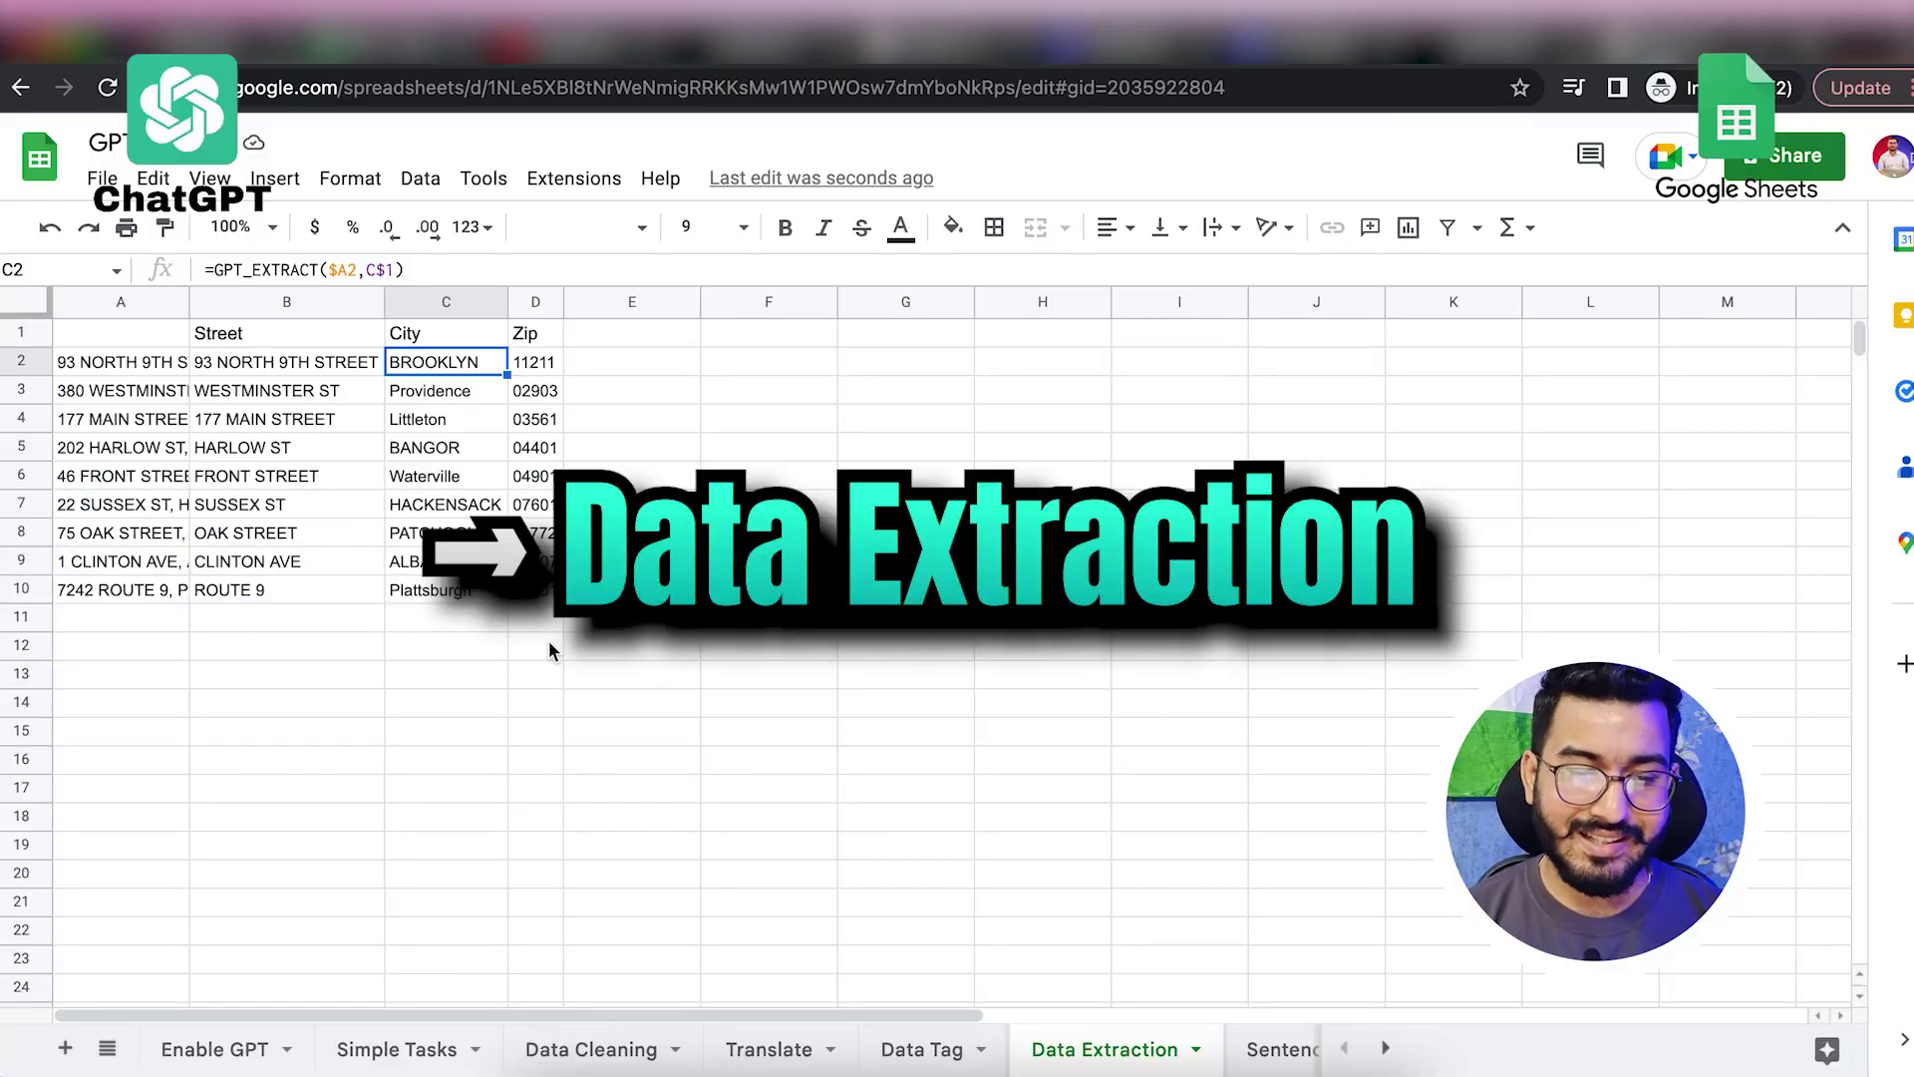
{"action": "left_click", "coordinate": [548, 649]}
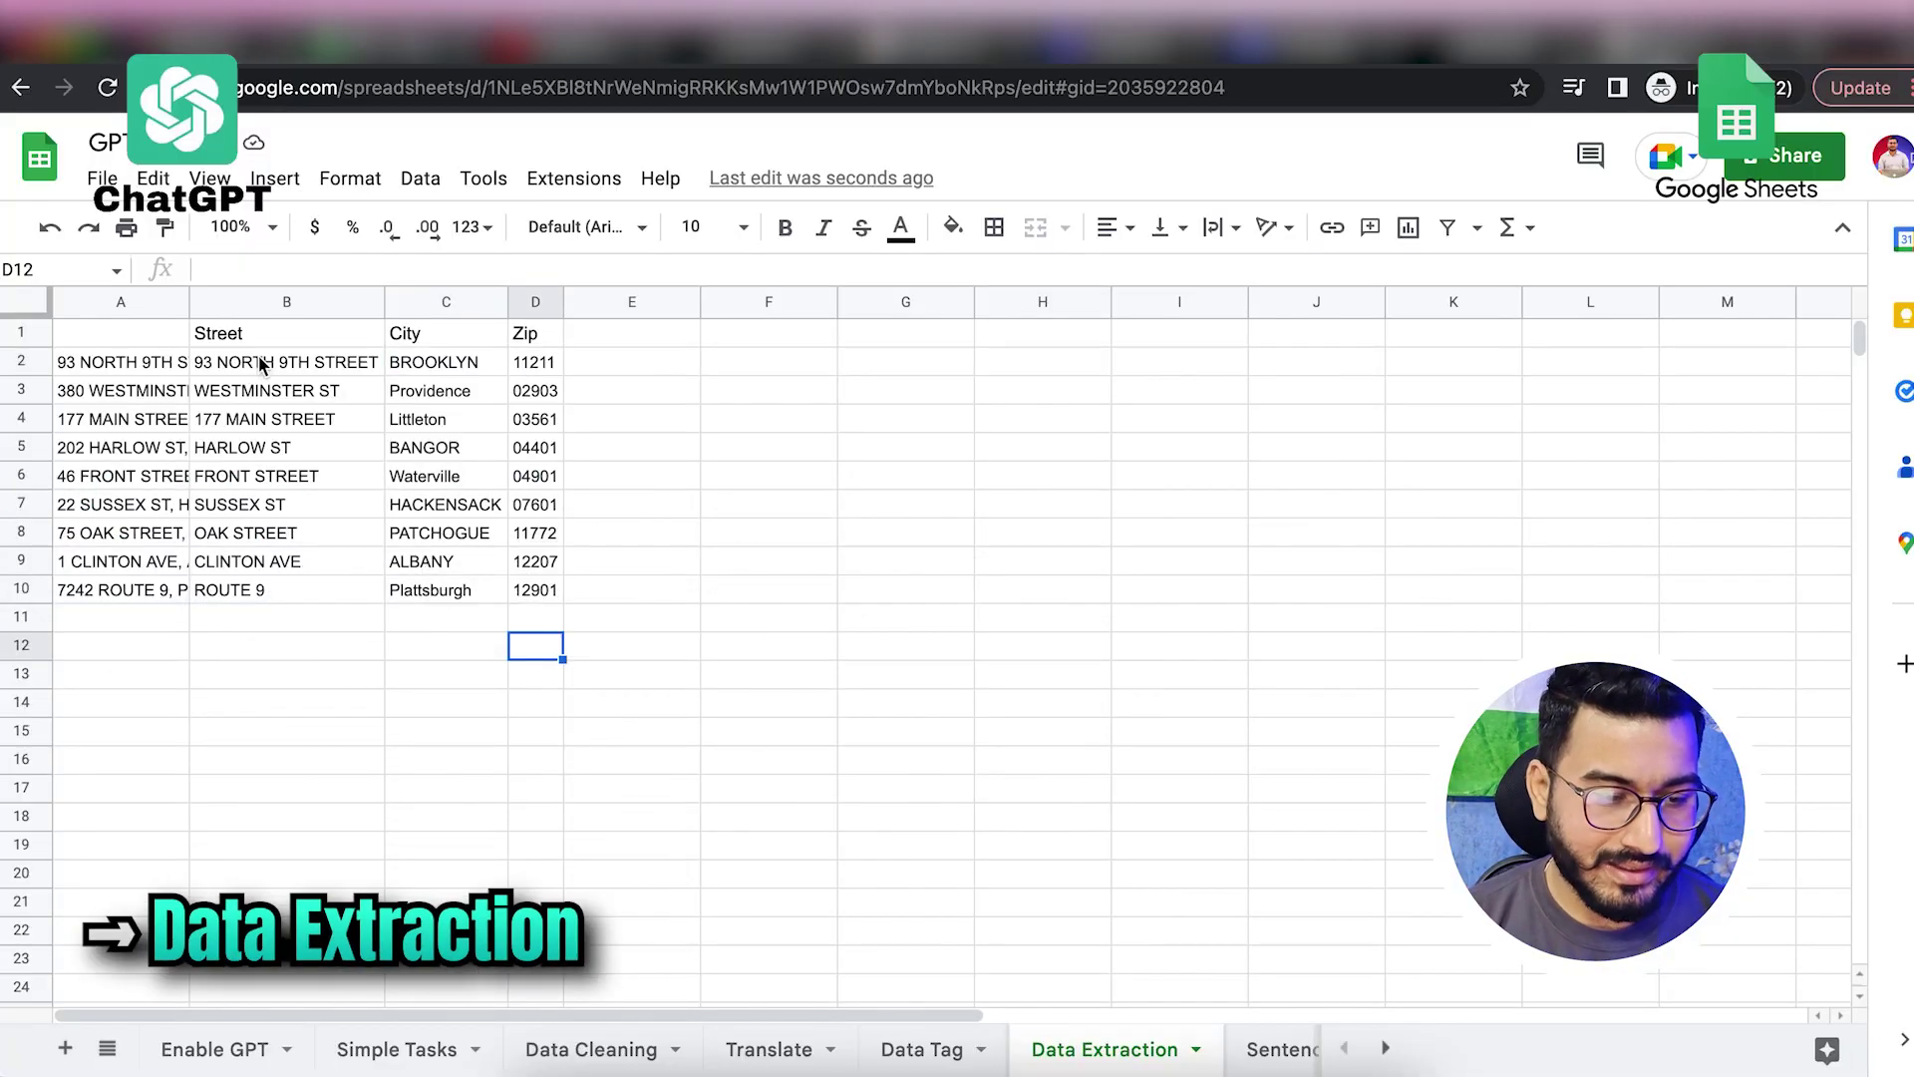
Step: Inspect the address in A2 and the GPT_EXTRACT formulas in B2, C2 and D2
{"action": "left_click", "coordinate": [143, 367]}
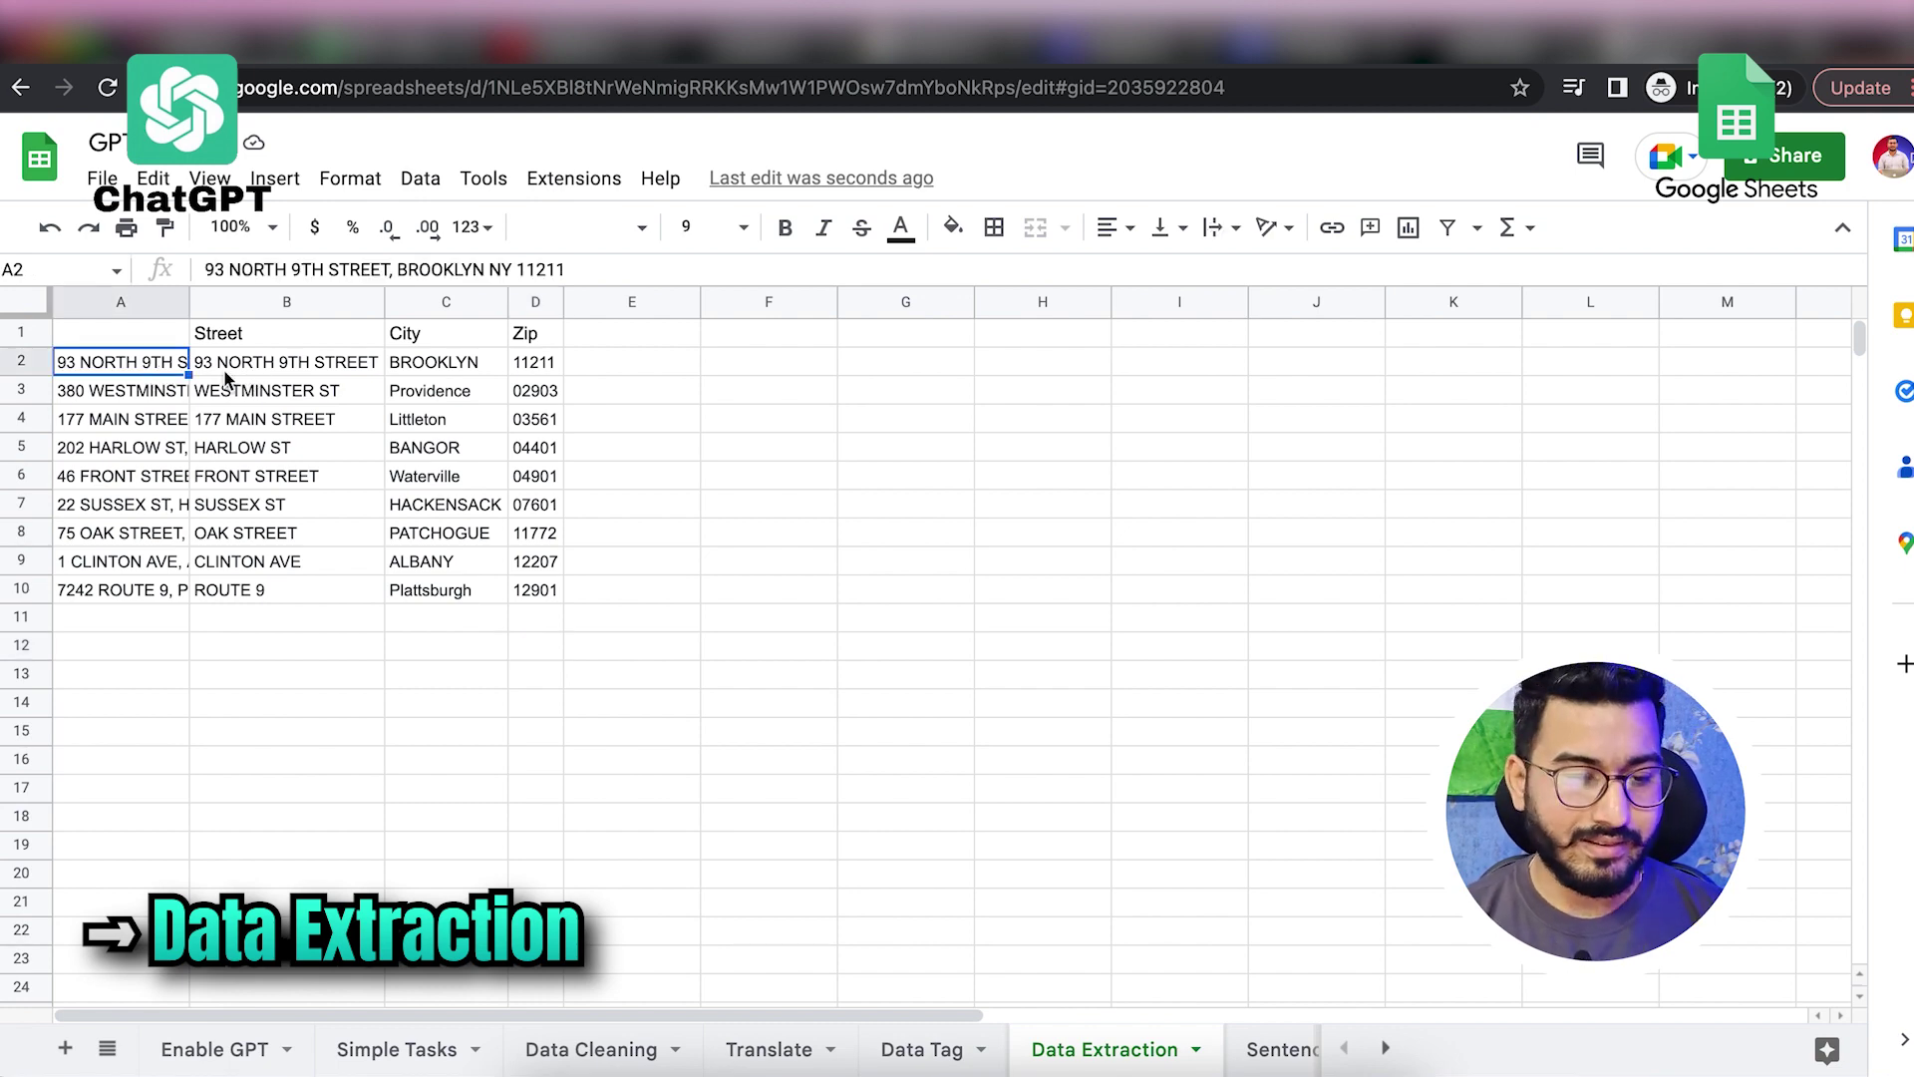
{"action": "left_click", "coordinate": [274, 357]}
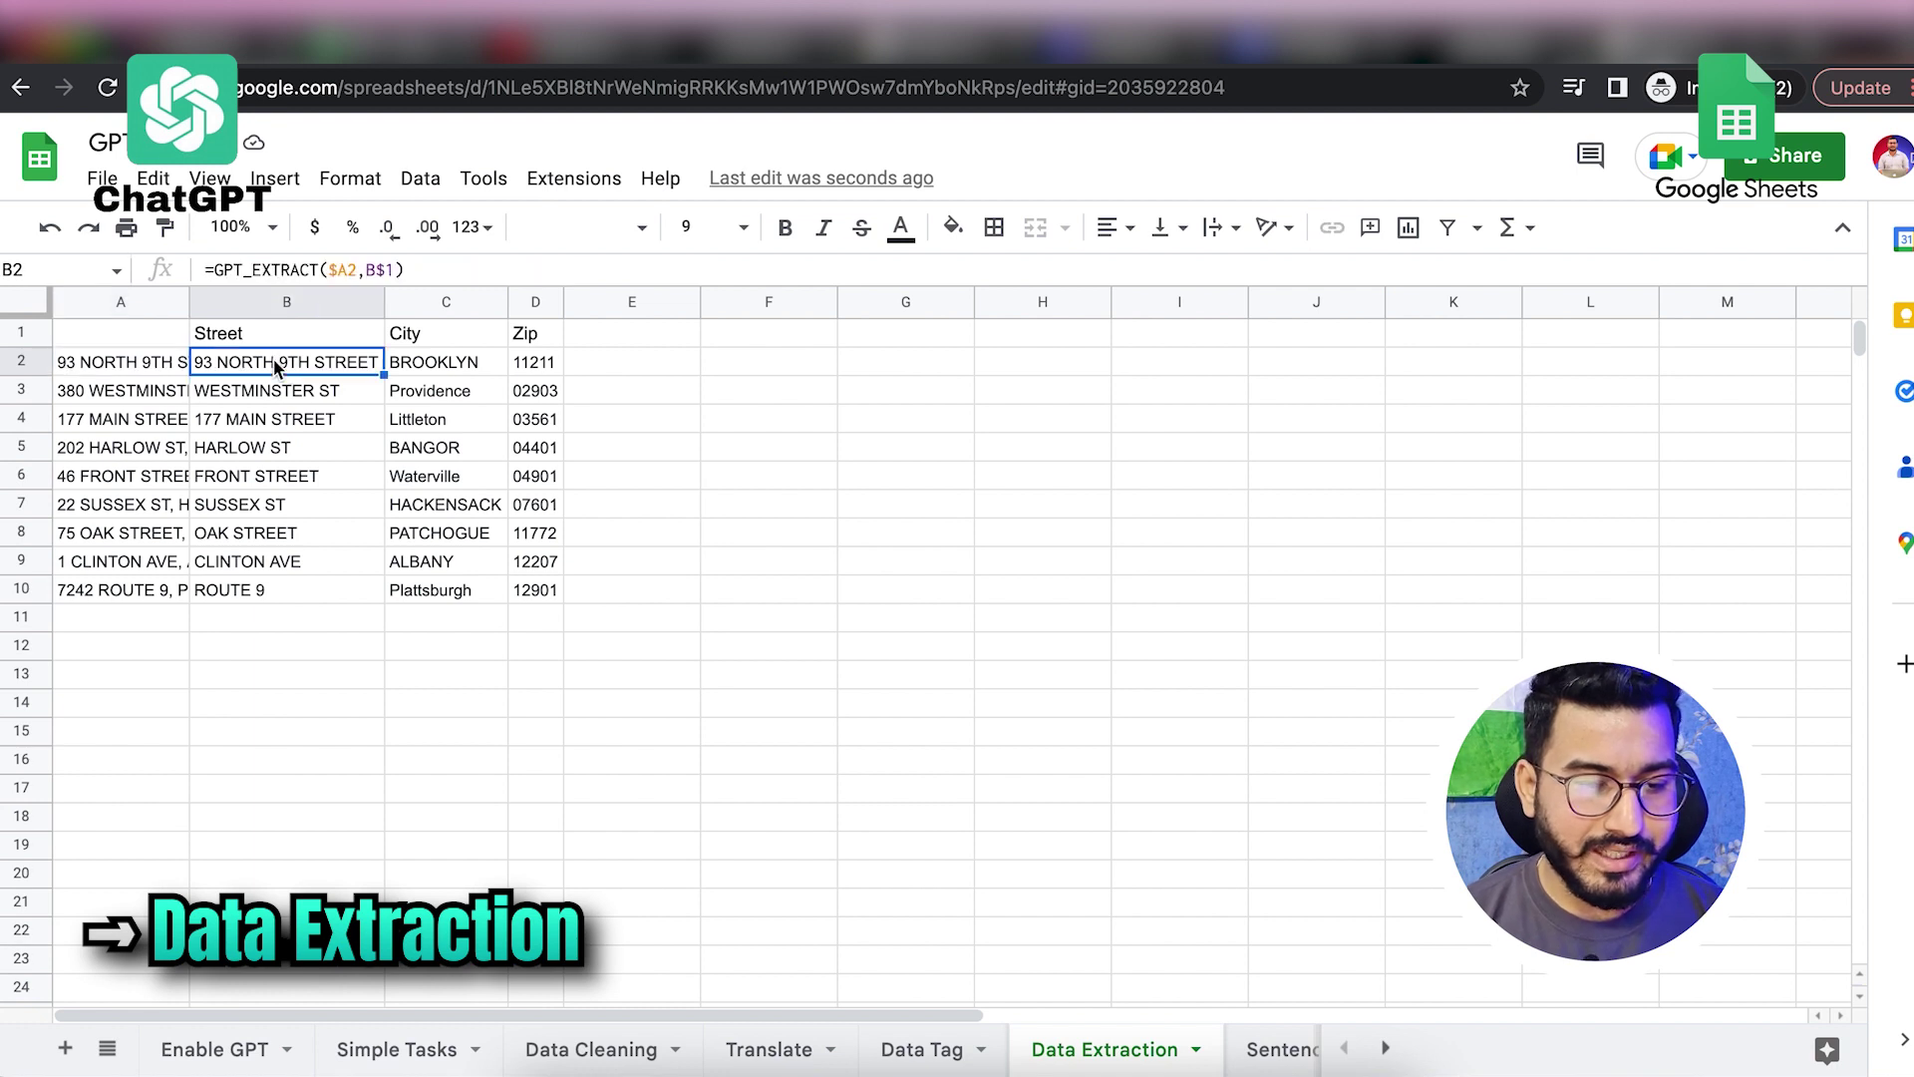
{"action": "left_click", "coordinate": [498, 363]}
{"action": "left_click", "coordinate": [539, 363]}
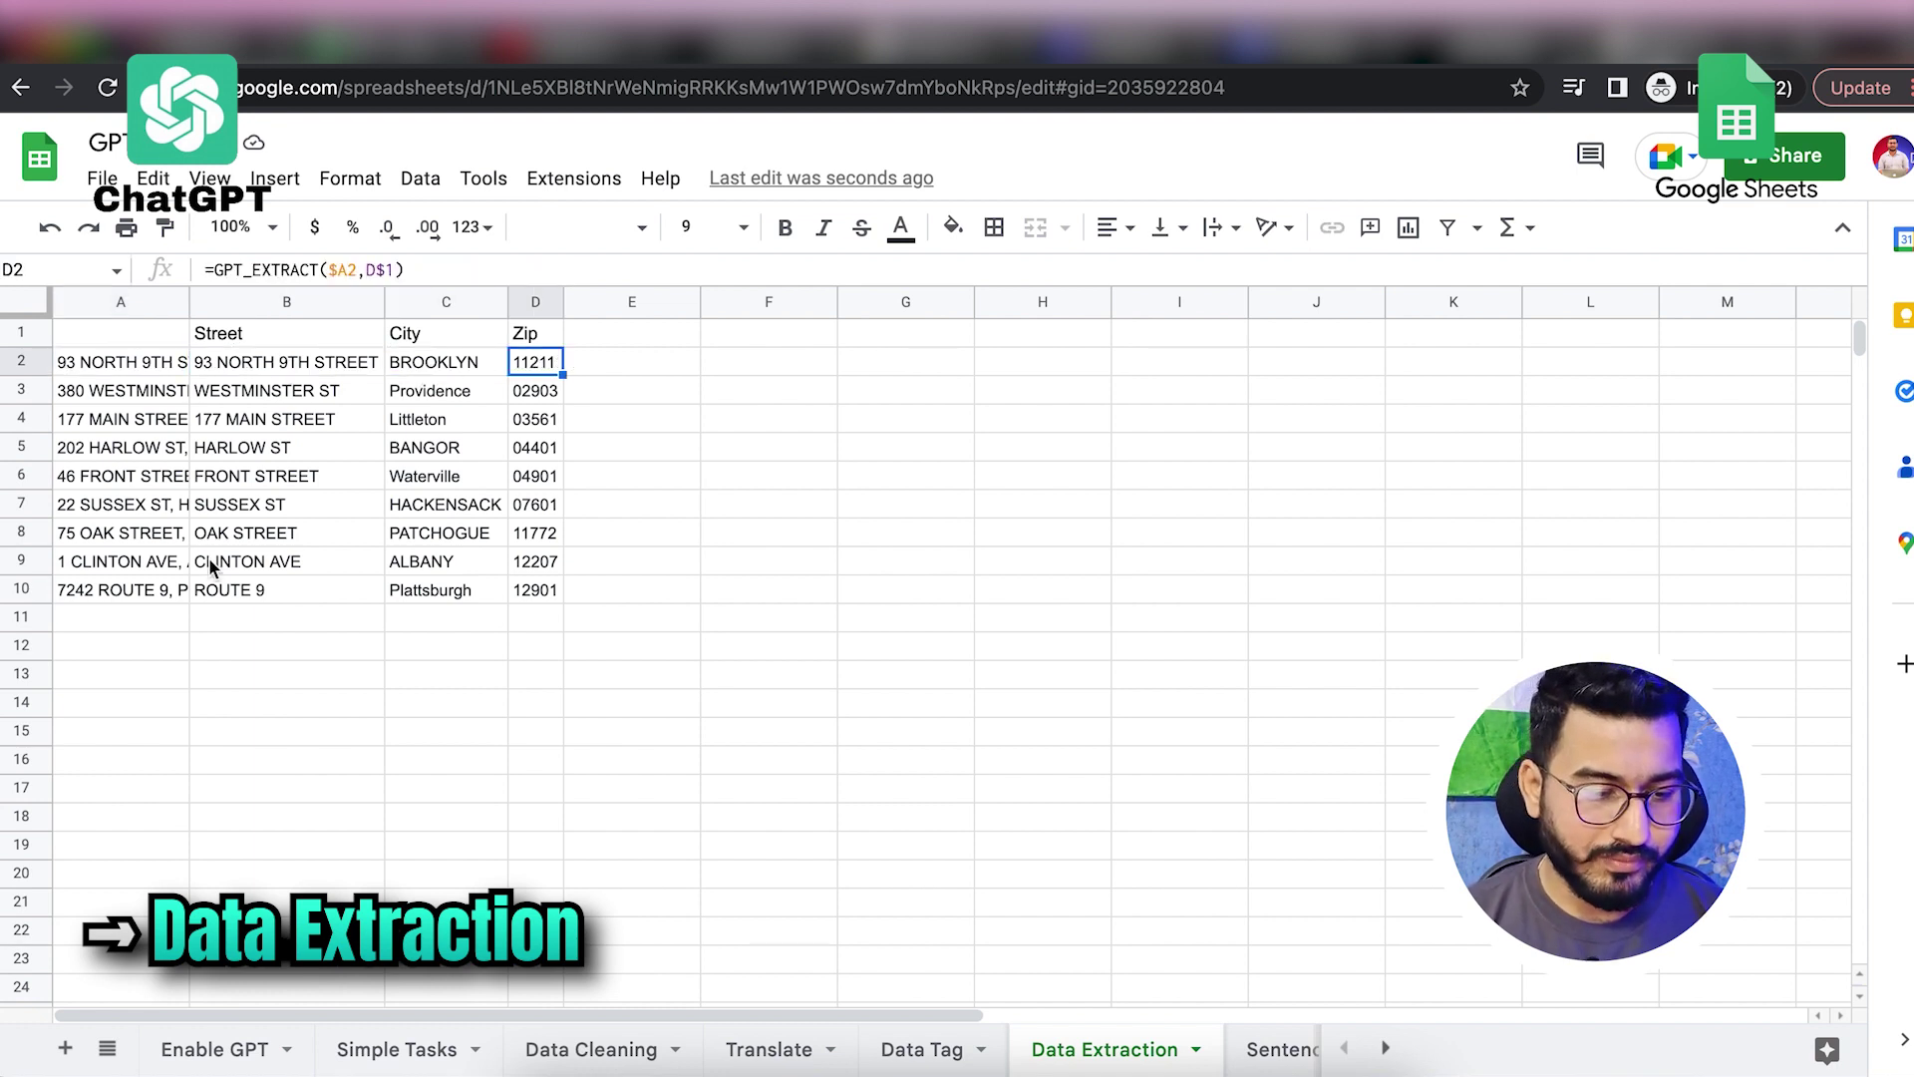
Step: Clear the extracted Street, City and Zip results from B2:D10
{"action": "left_click_drag", "start_coordinate": [251, 368], "coordinate": [317, 396]}
{"action": "left_click_drag", "start_coordinate": [488, 552], "coordinate": [538, 590]}
{"action": "key", "text": "Delete"}
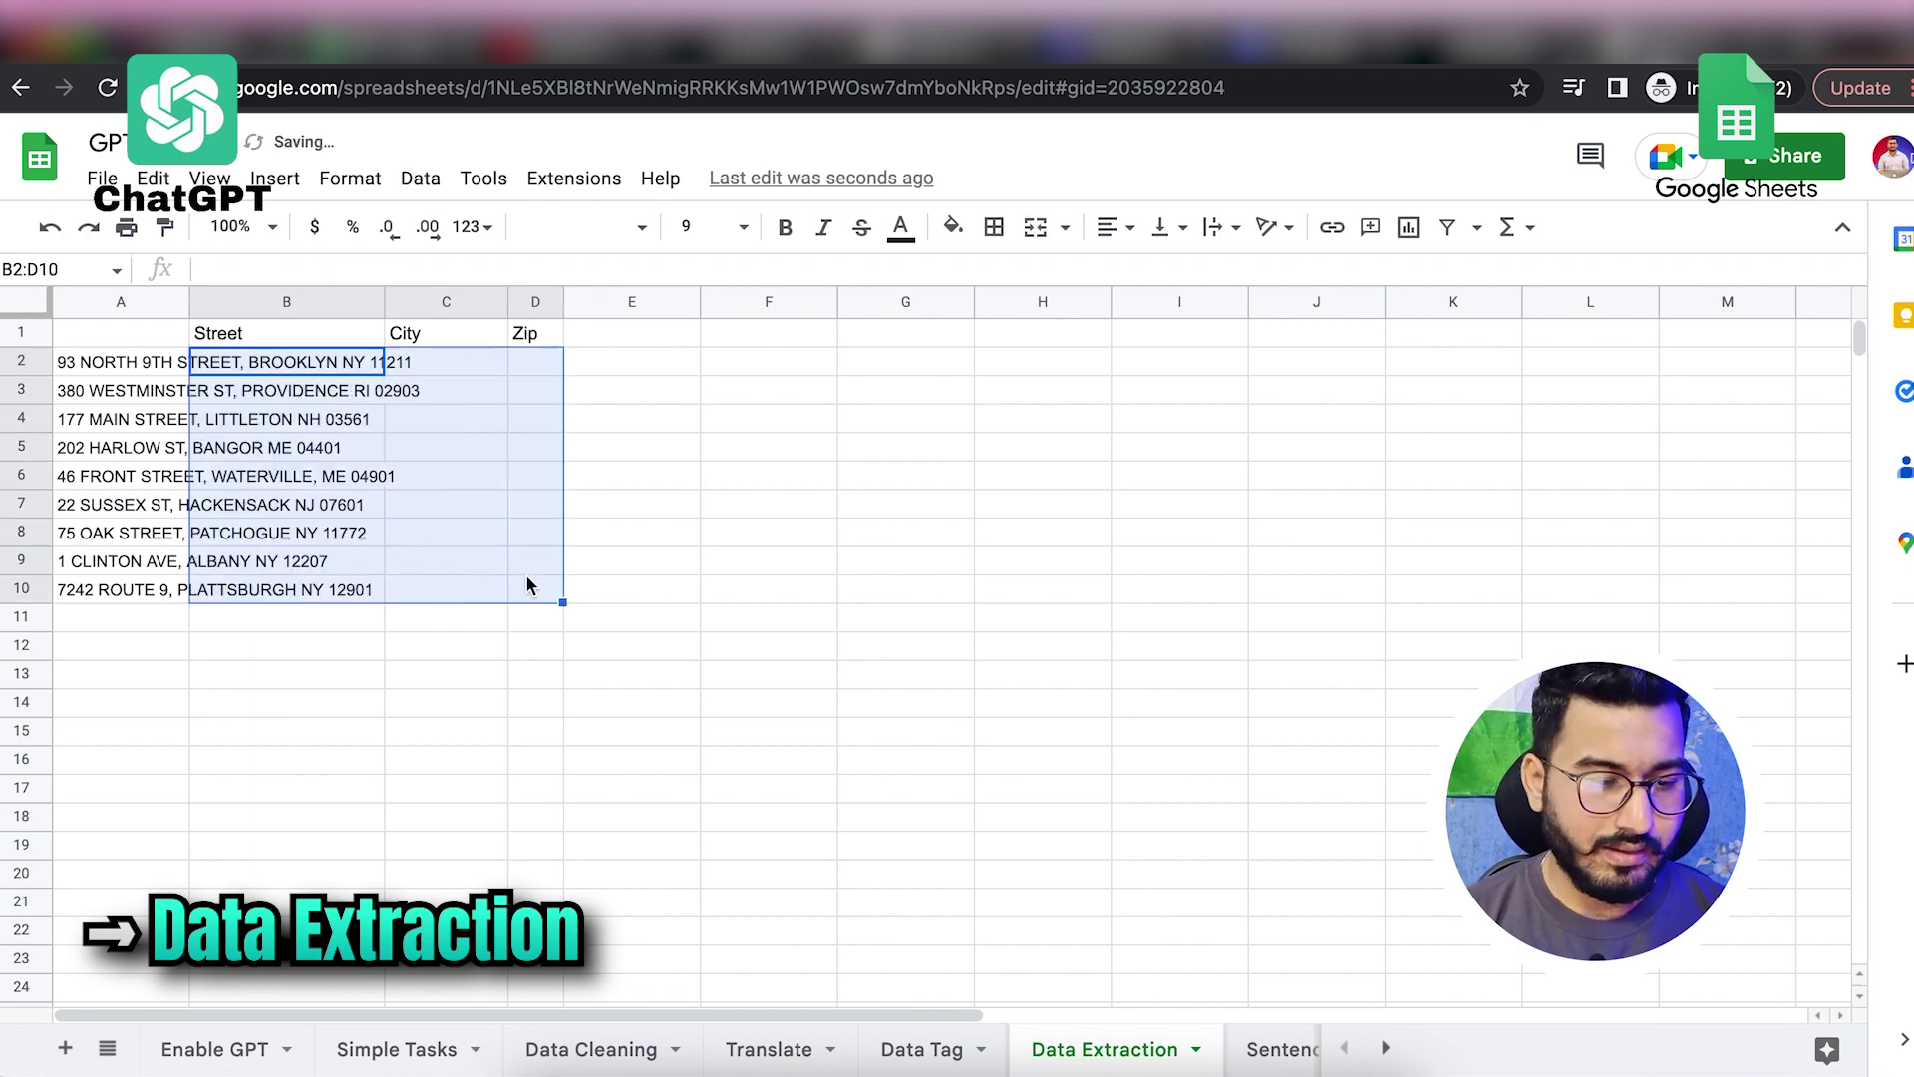
{"action": "left_click", "coordinate": [290, 367]}
Step: Enter =GPT_EXTRACT(A2,B$1) in B2 to extract the street from the address
{"action": "type", "text": "="}
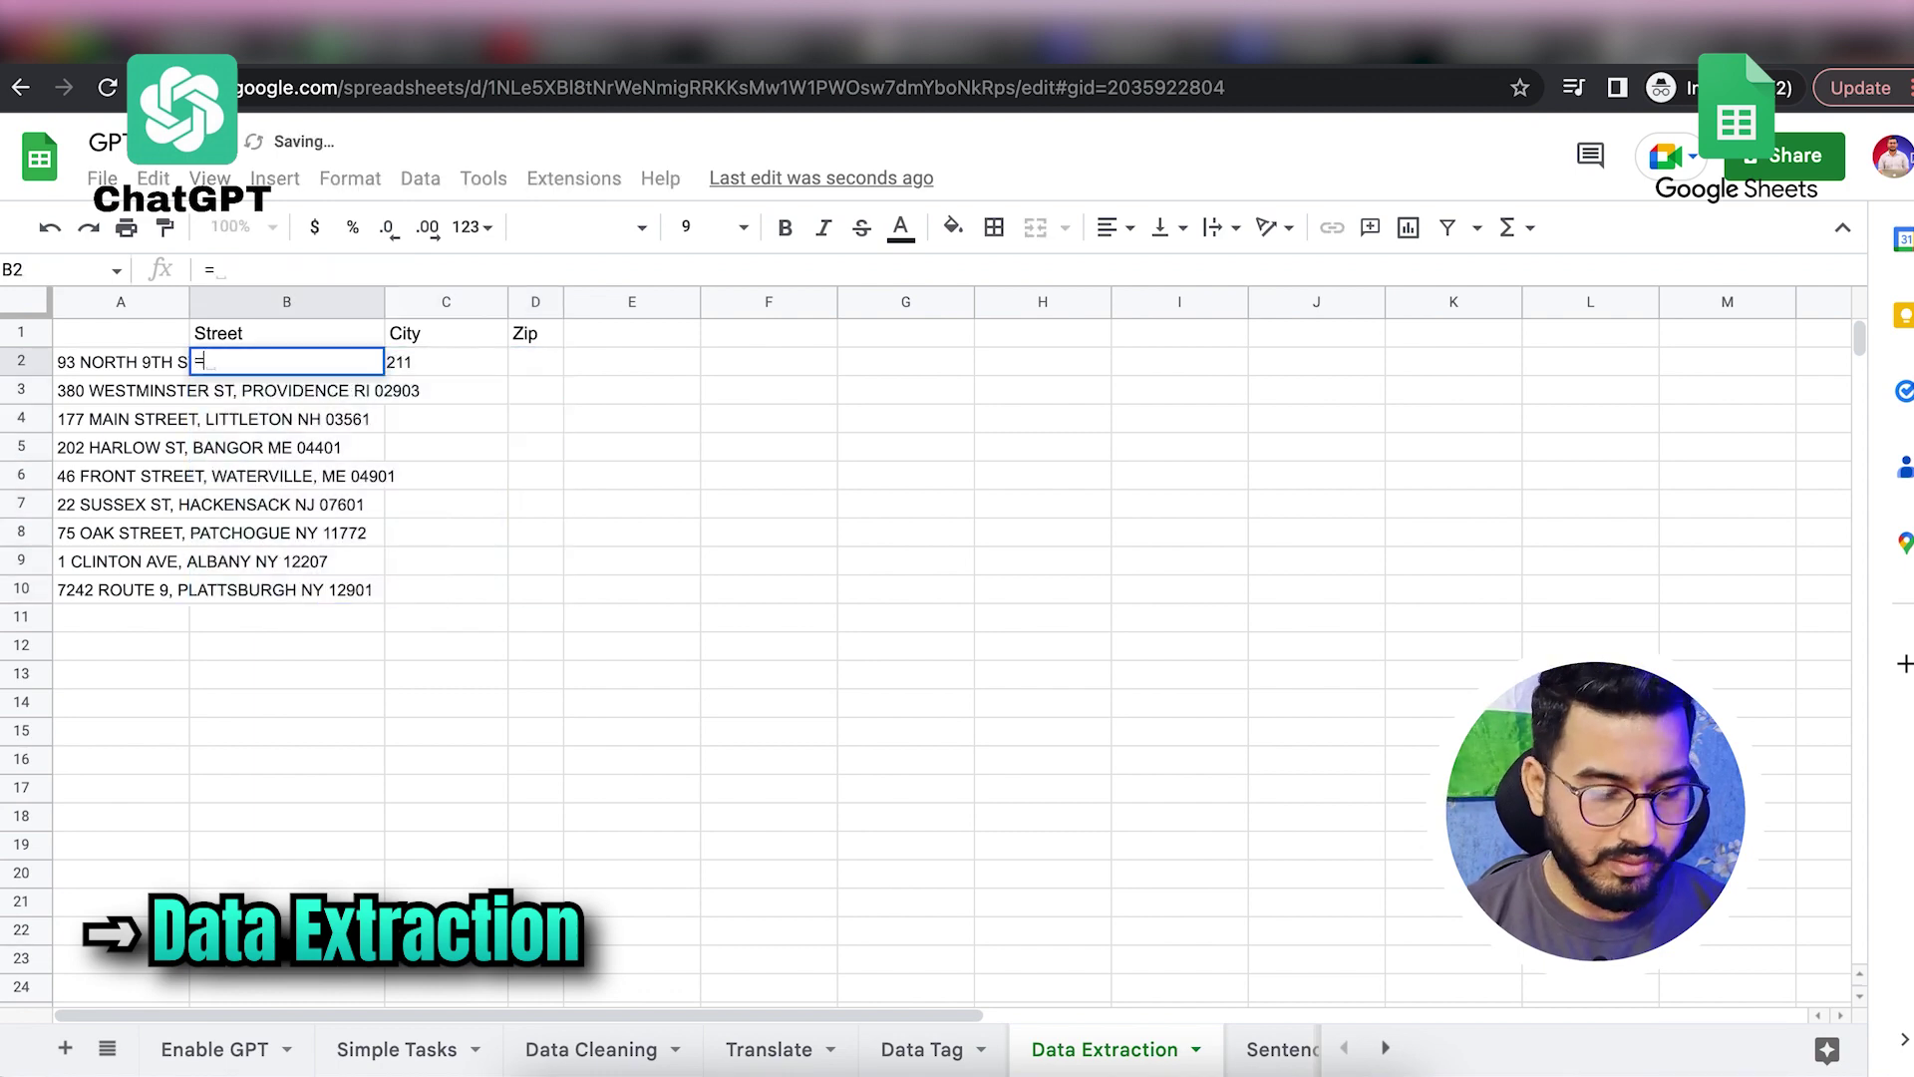
{"action": "type", "text": "gpt_e"}
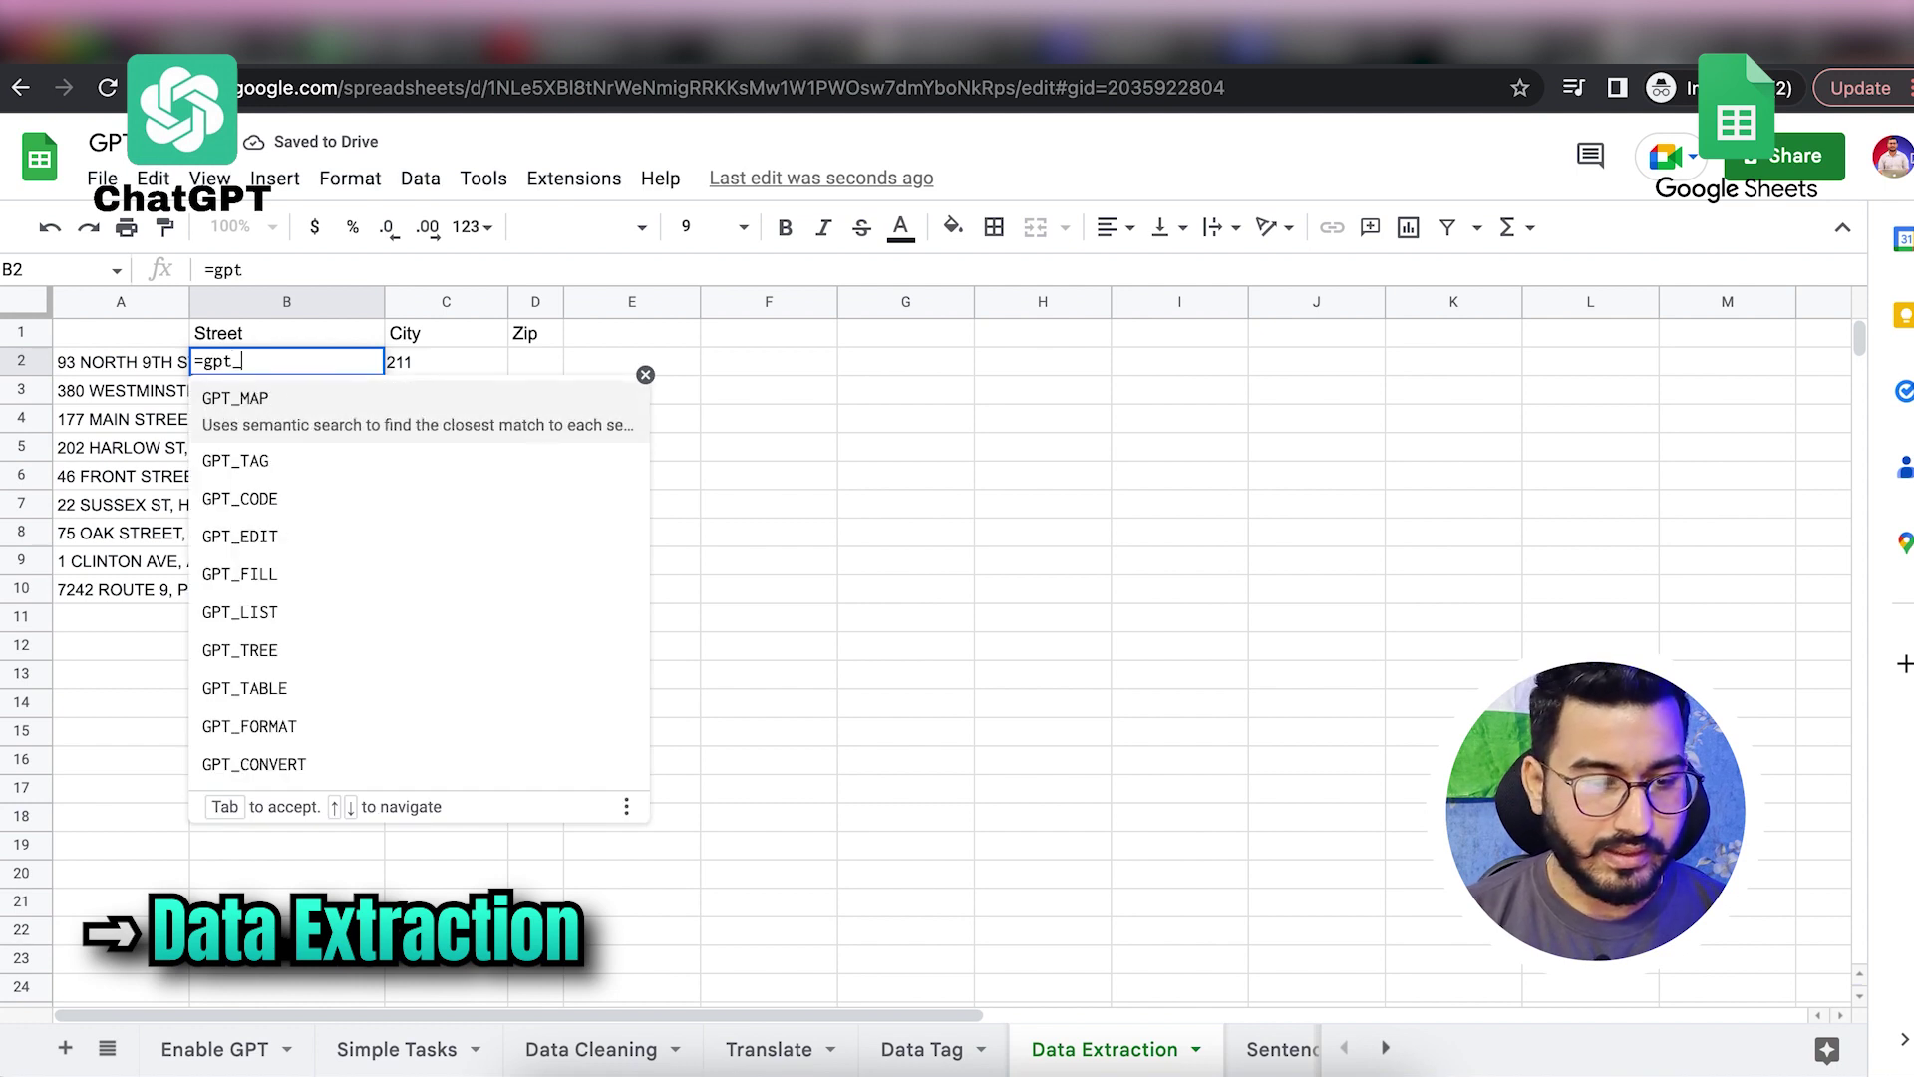
{"action": "key", "text": "Down"}
{"action": "key", "text": "Tab"}
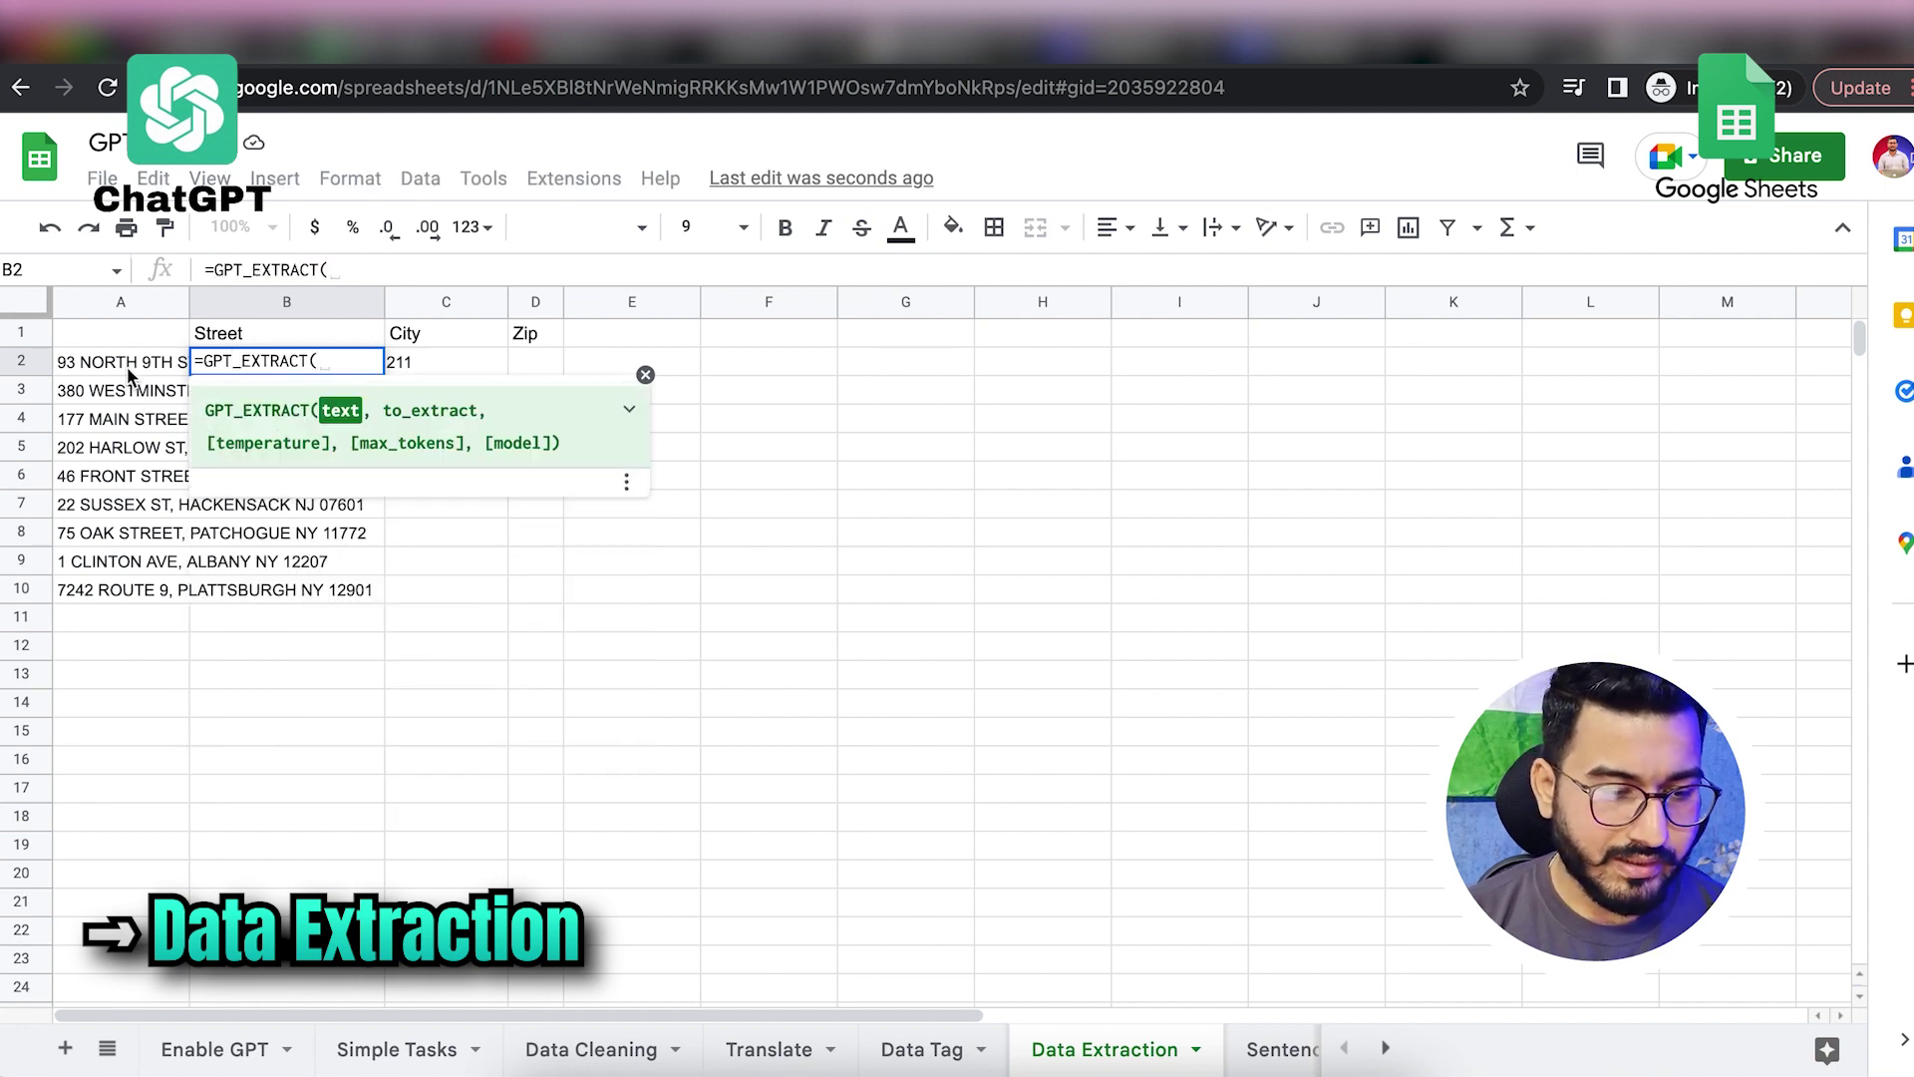
{"action": "left_click", "coordinate": [128, 369]}
{"action": "type", "text": ","}
{"action": "left_click", "coordinate": [254, 336]}
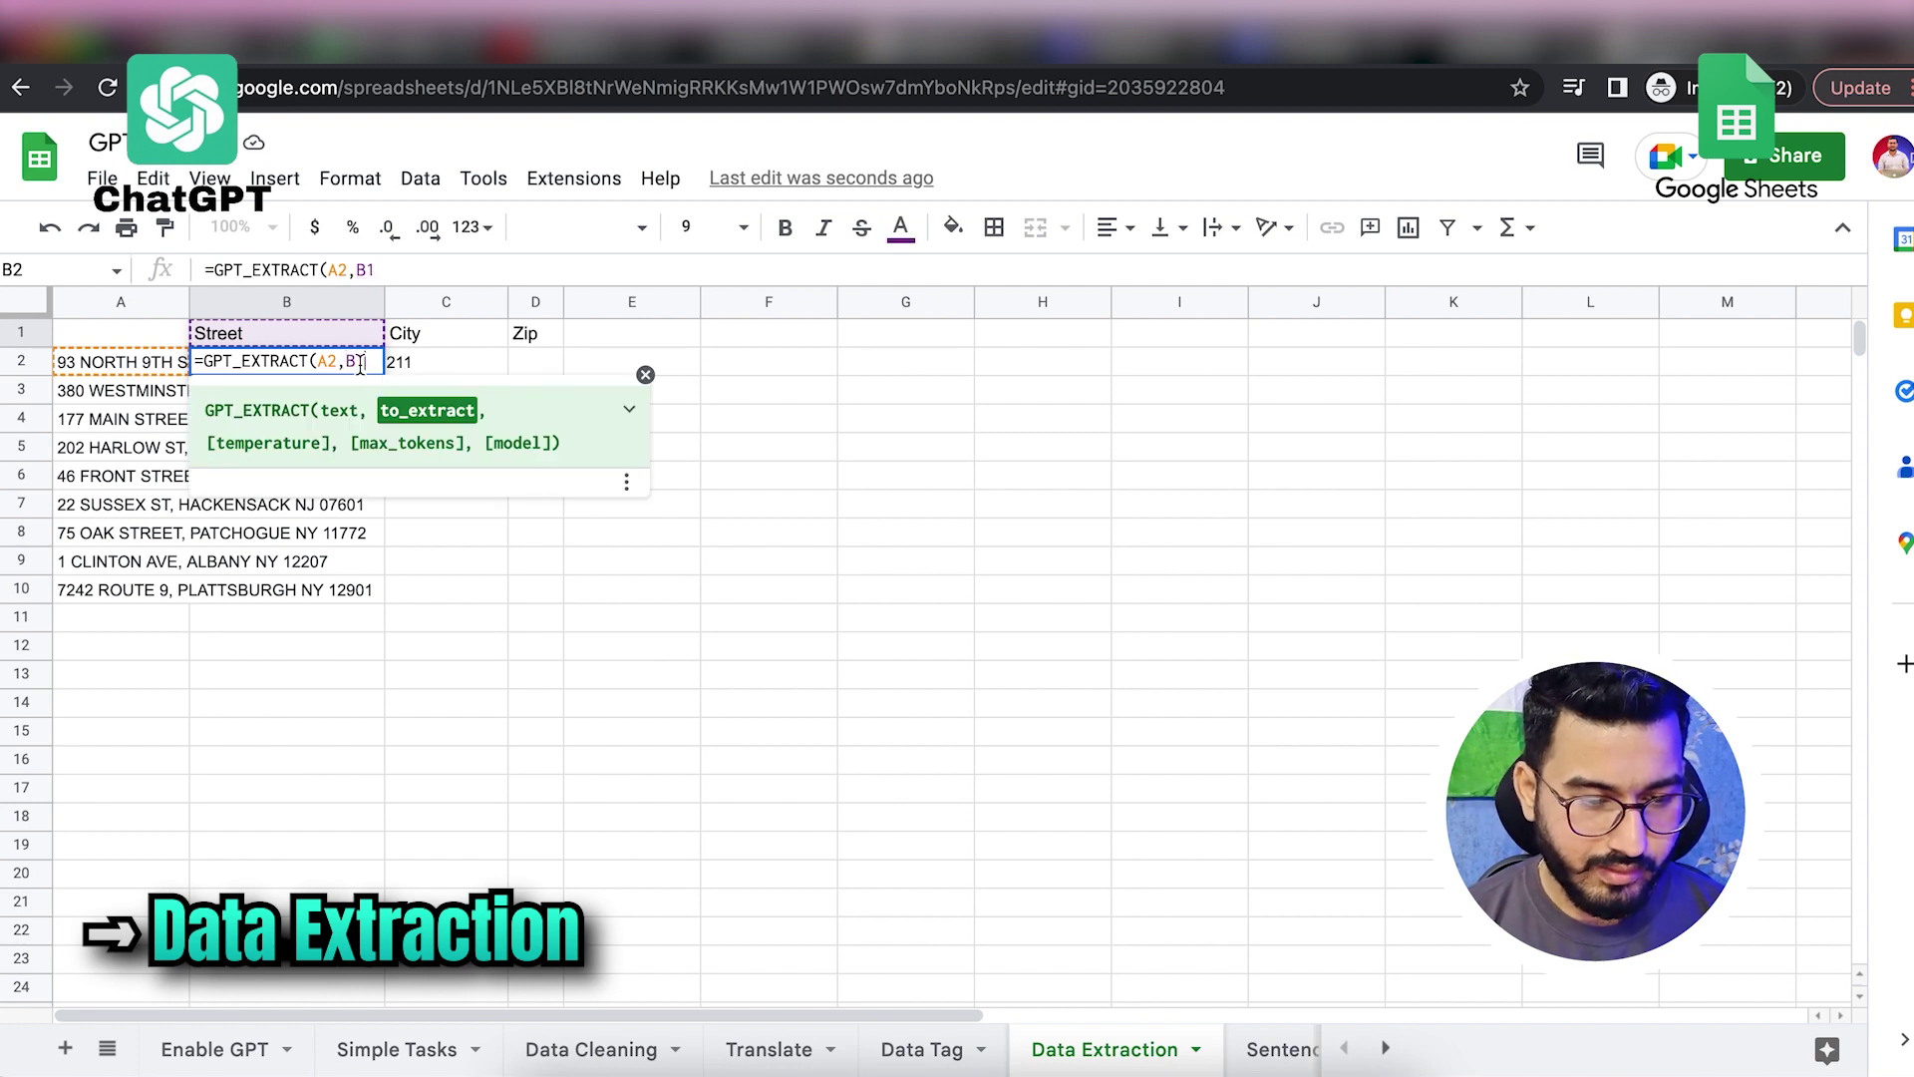
{"action": "type", "text": "$"}
{"action": "key", "text": "F4"}
{"action": "key", "text": "F4"}
{"action": "key", "text": "F4"}
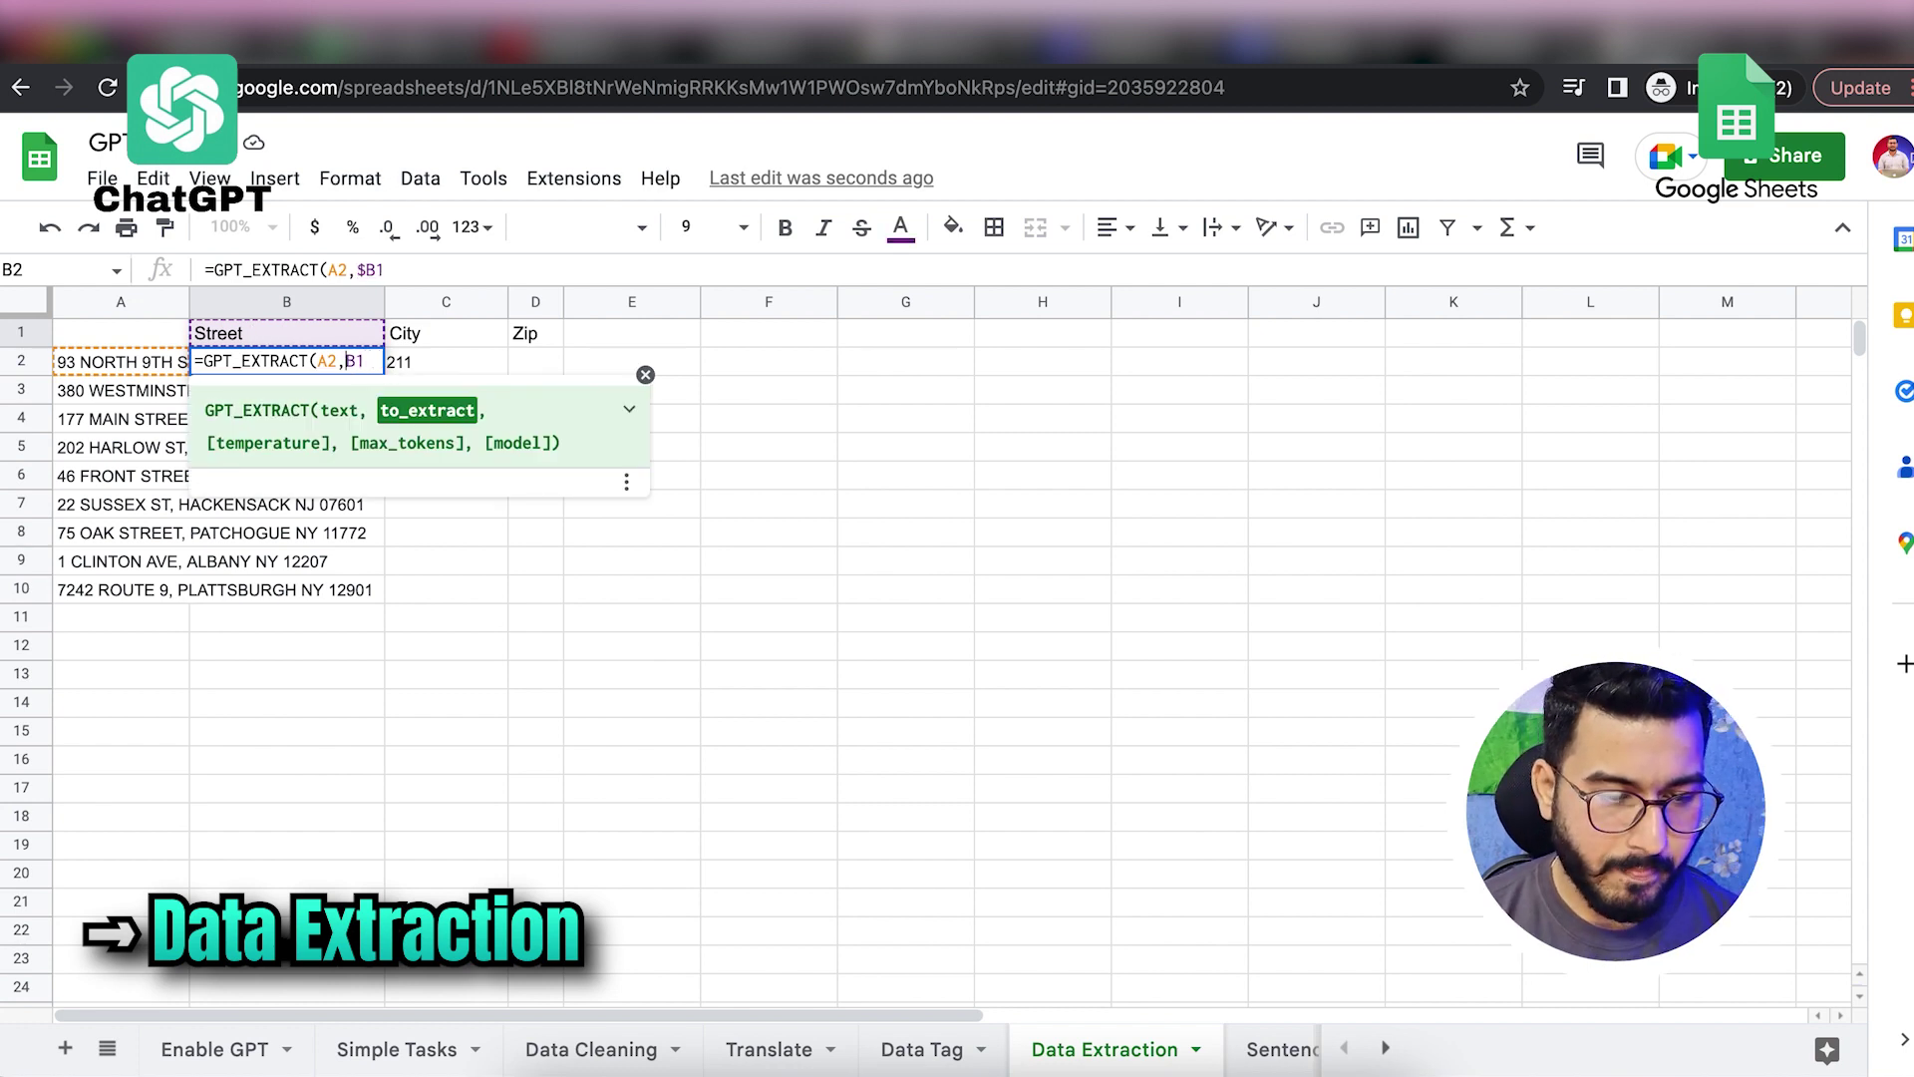
{"action": "key", "text": "Return"}
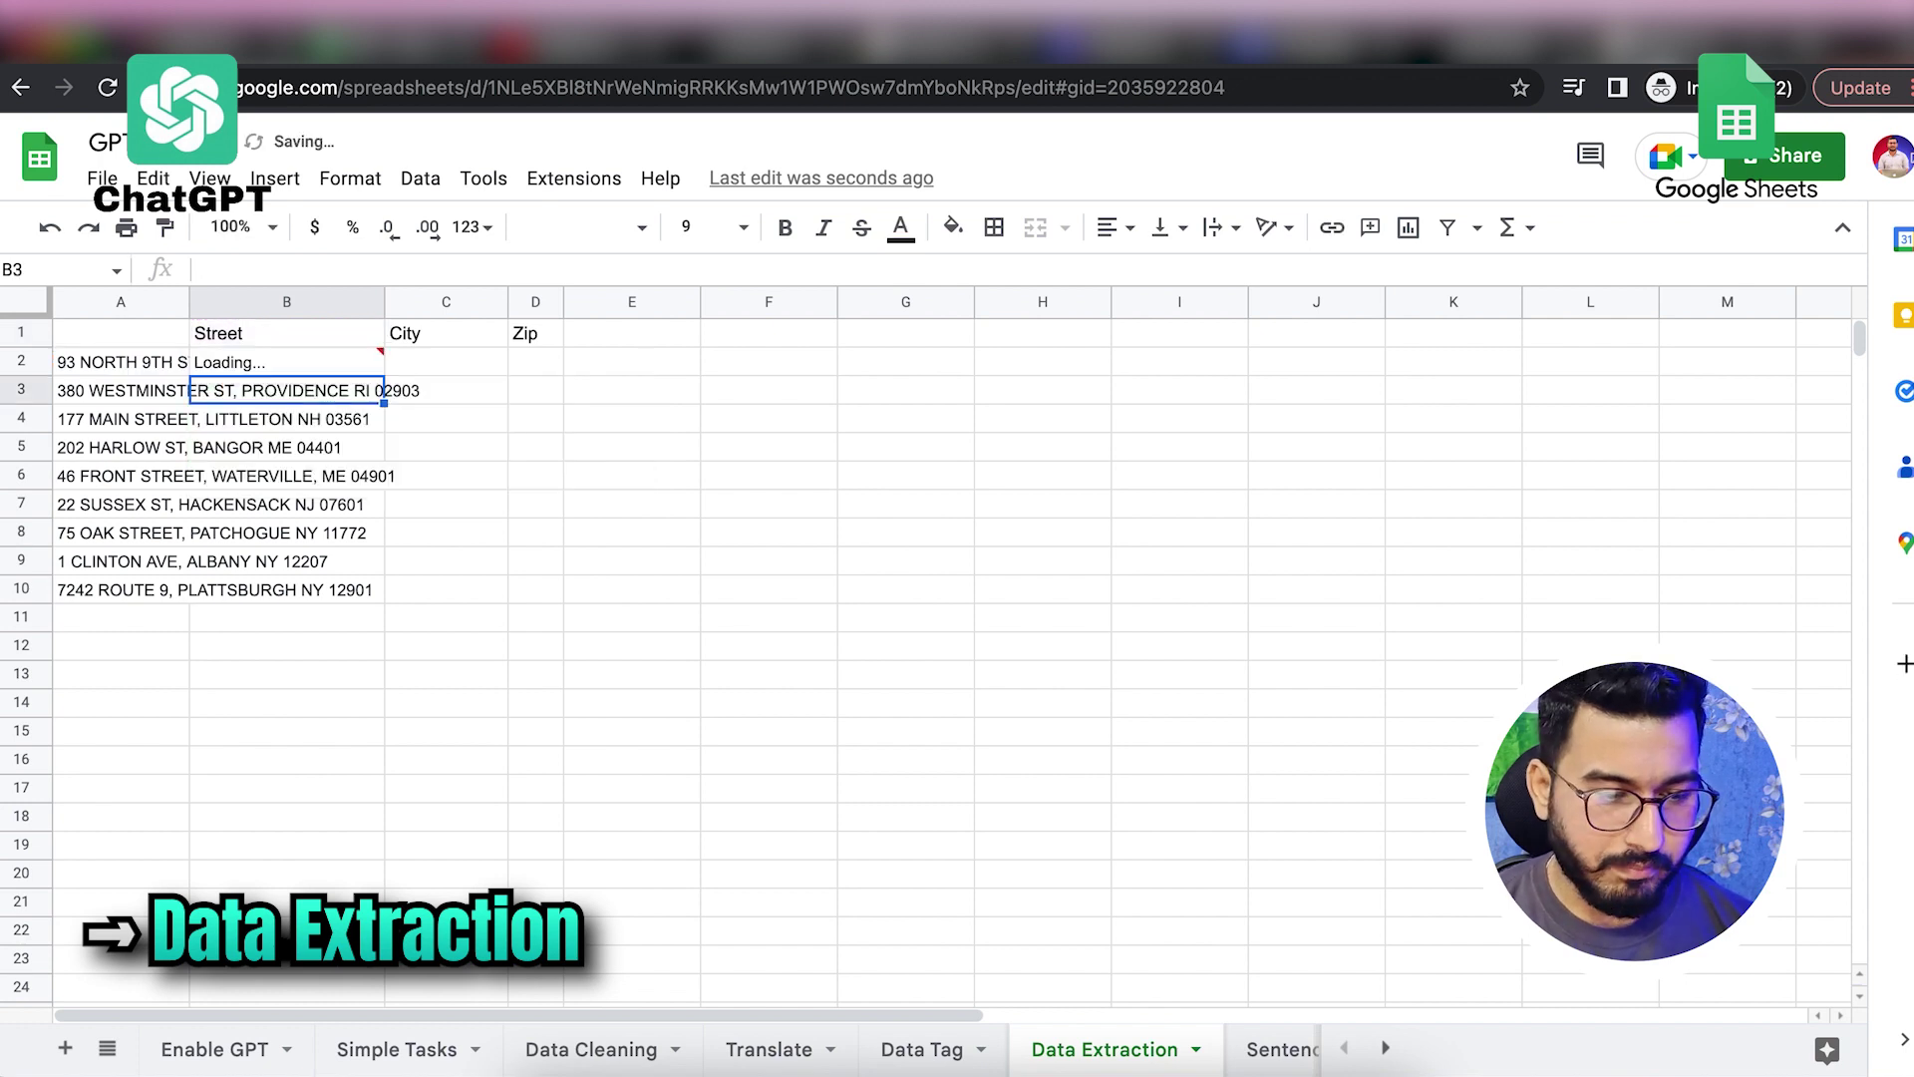
Step: Fill the formula right into C2:D2, then add a $ to B2's A2 reference
{"action": "left_click", "coordinate": [341, 371]}
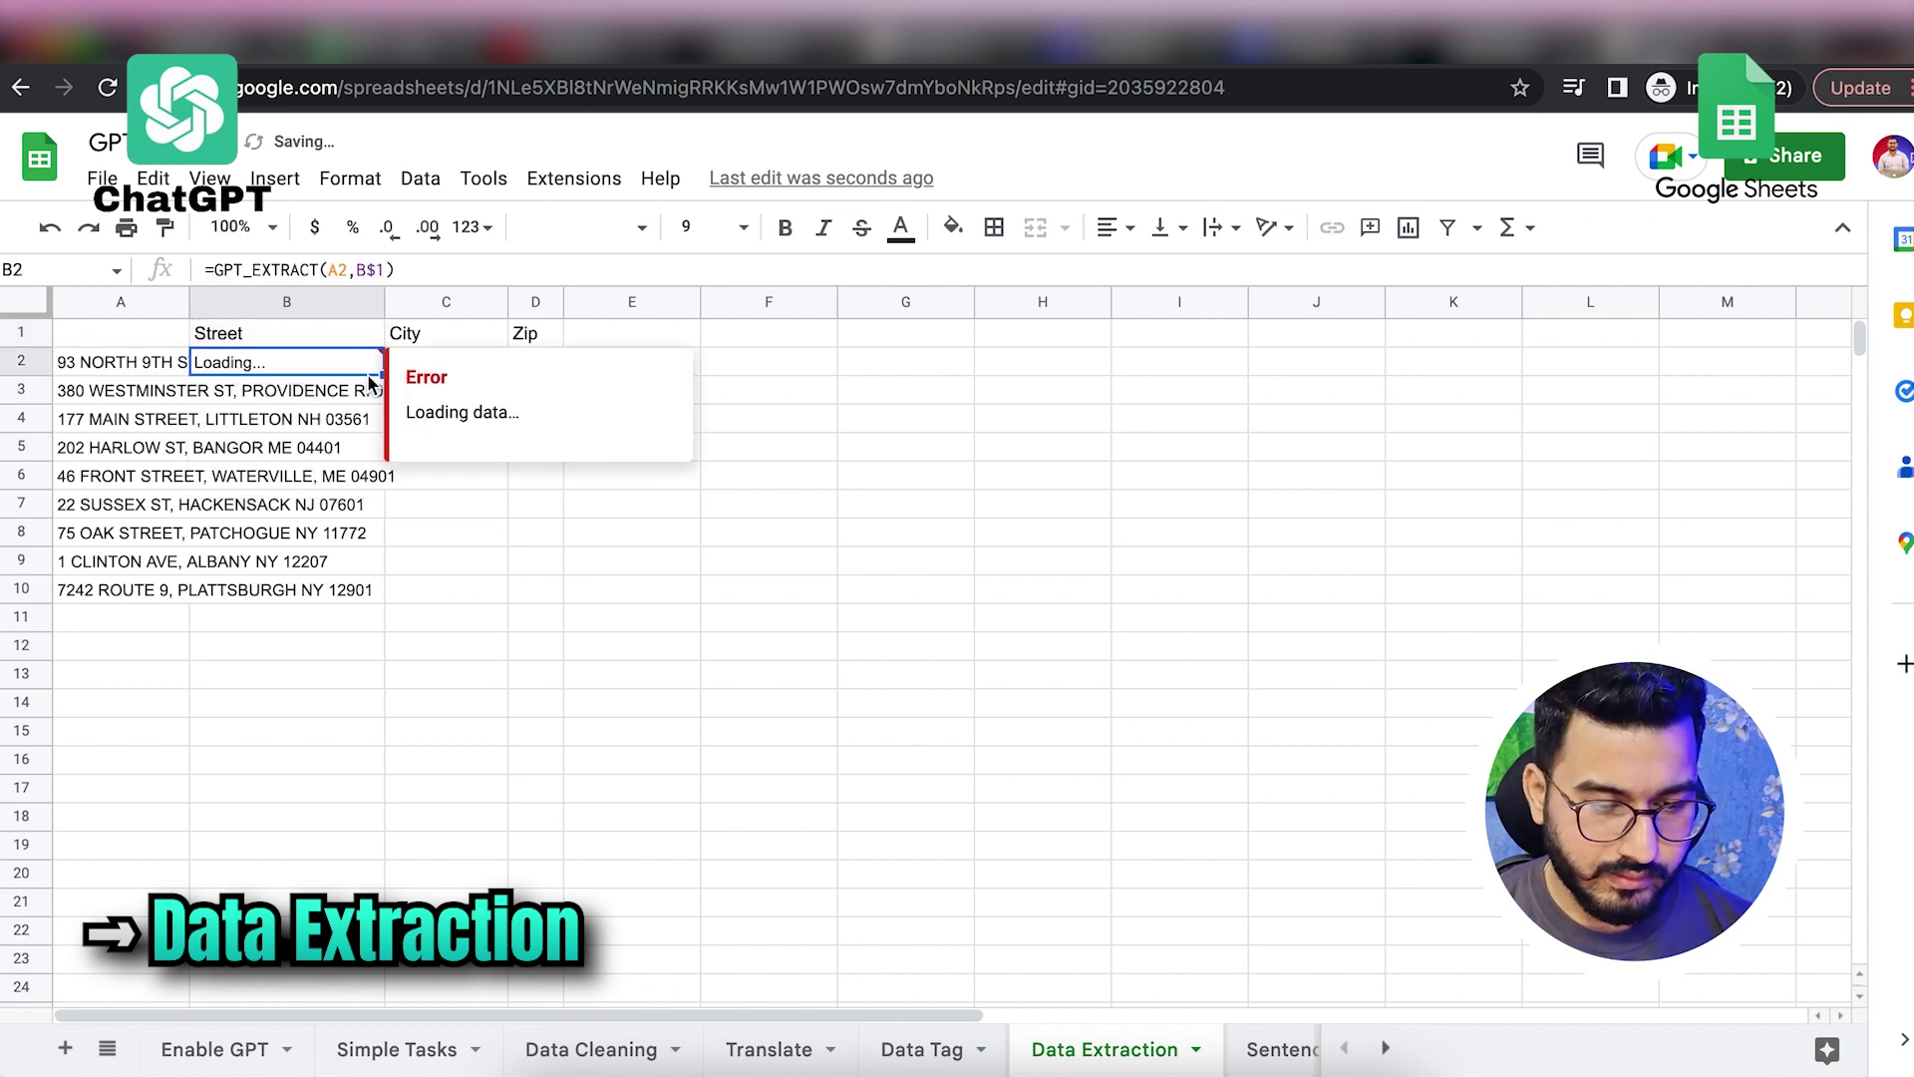
{"action": "left_click", "coordinate": [540, 368], "text": "shift"}
{"action": "key", "text": "ctrl+r"}
{"action": "left_click", "coordinate": [557, 375]}
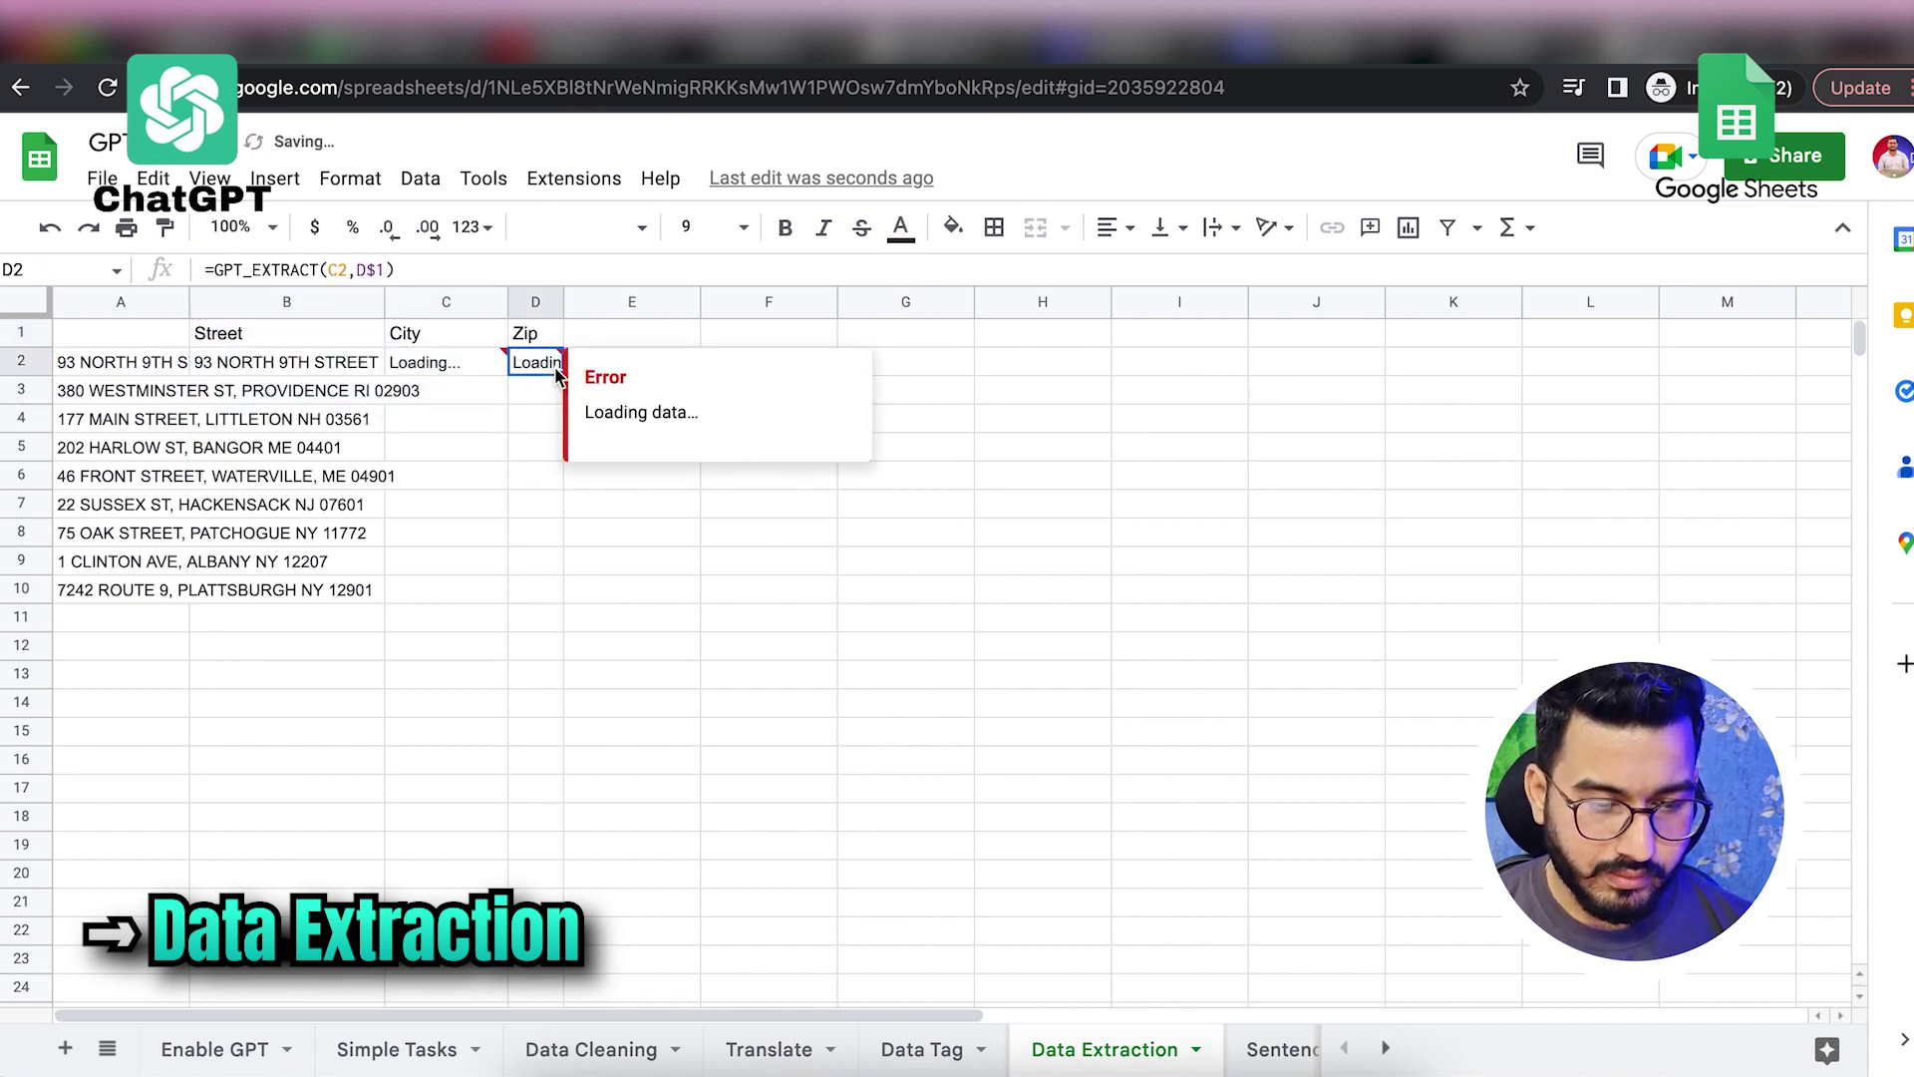
{"action": "left_click", "coordinate": [349, 371]}
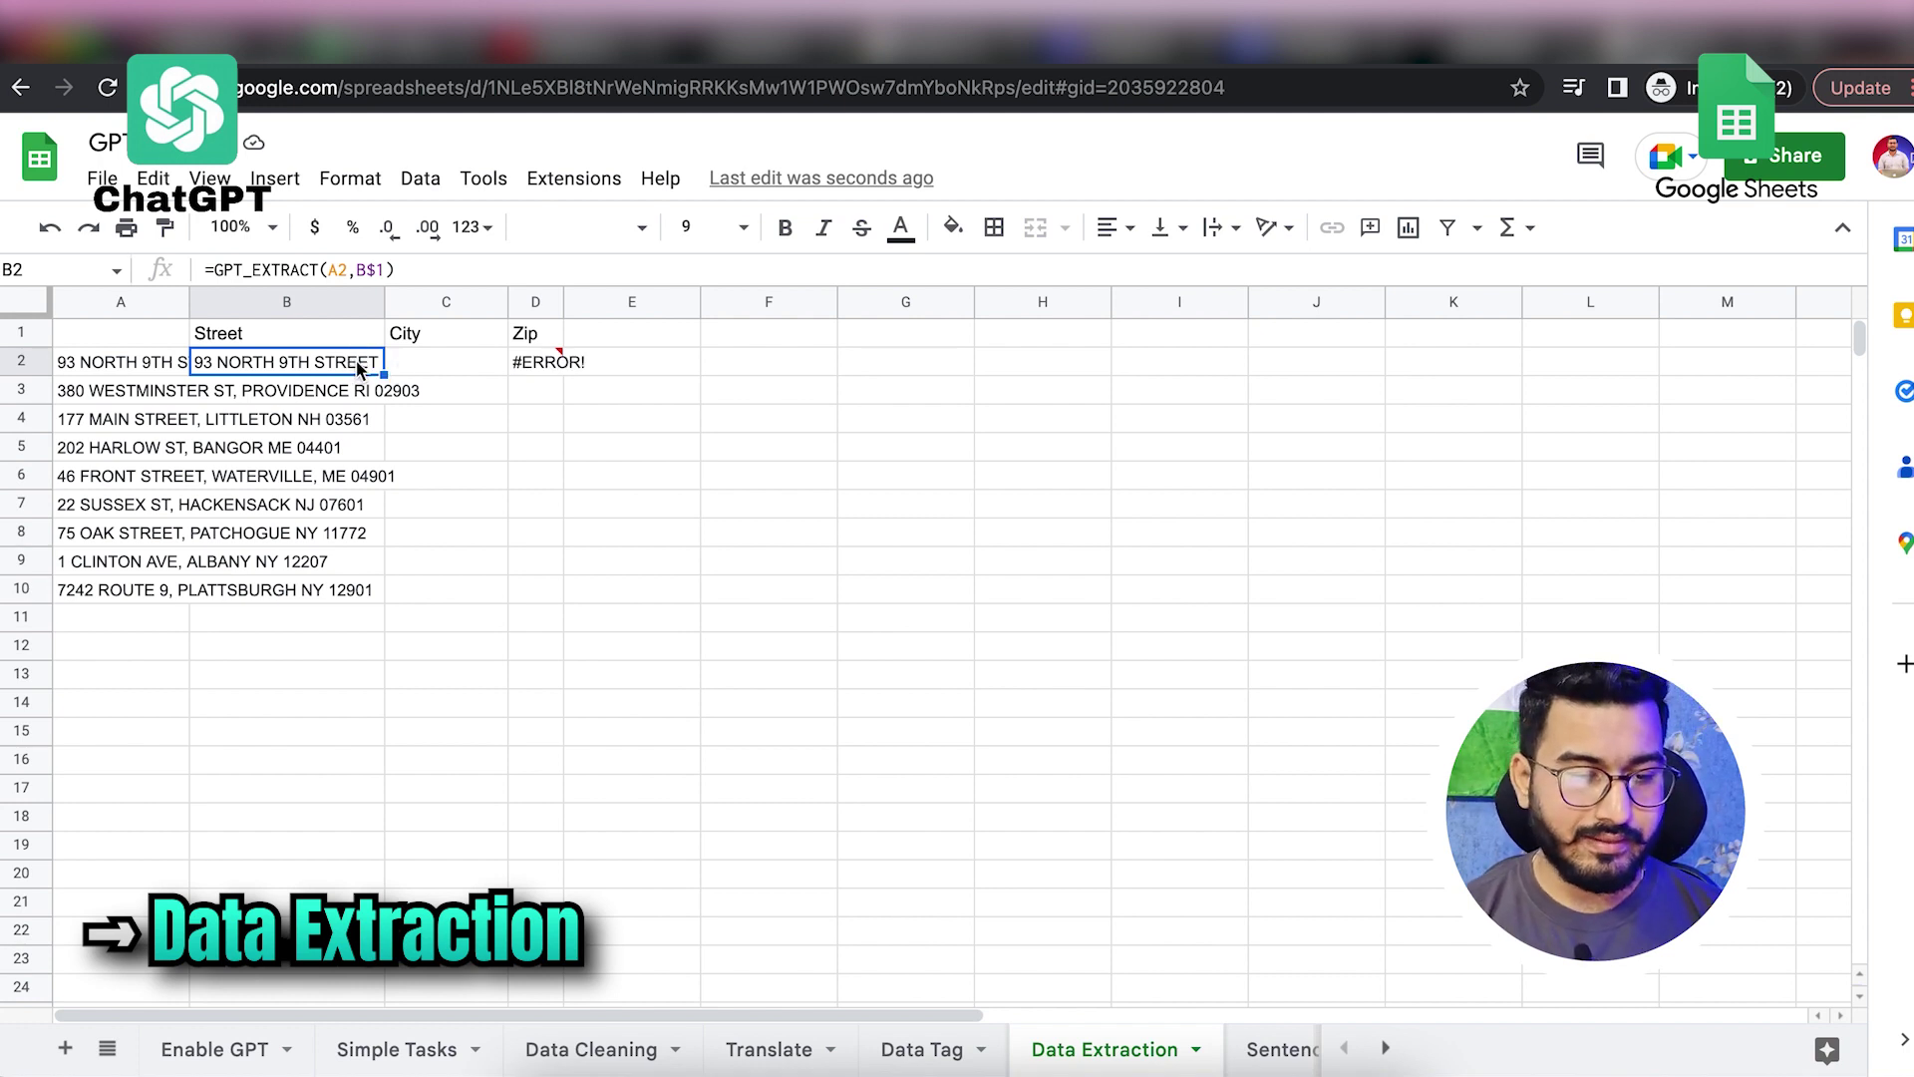
{"action": "double_click", "coordinate": [356, 361]}
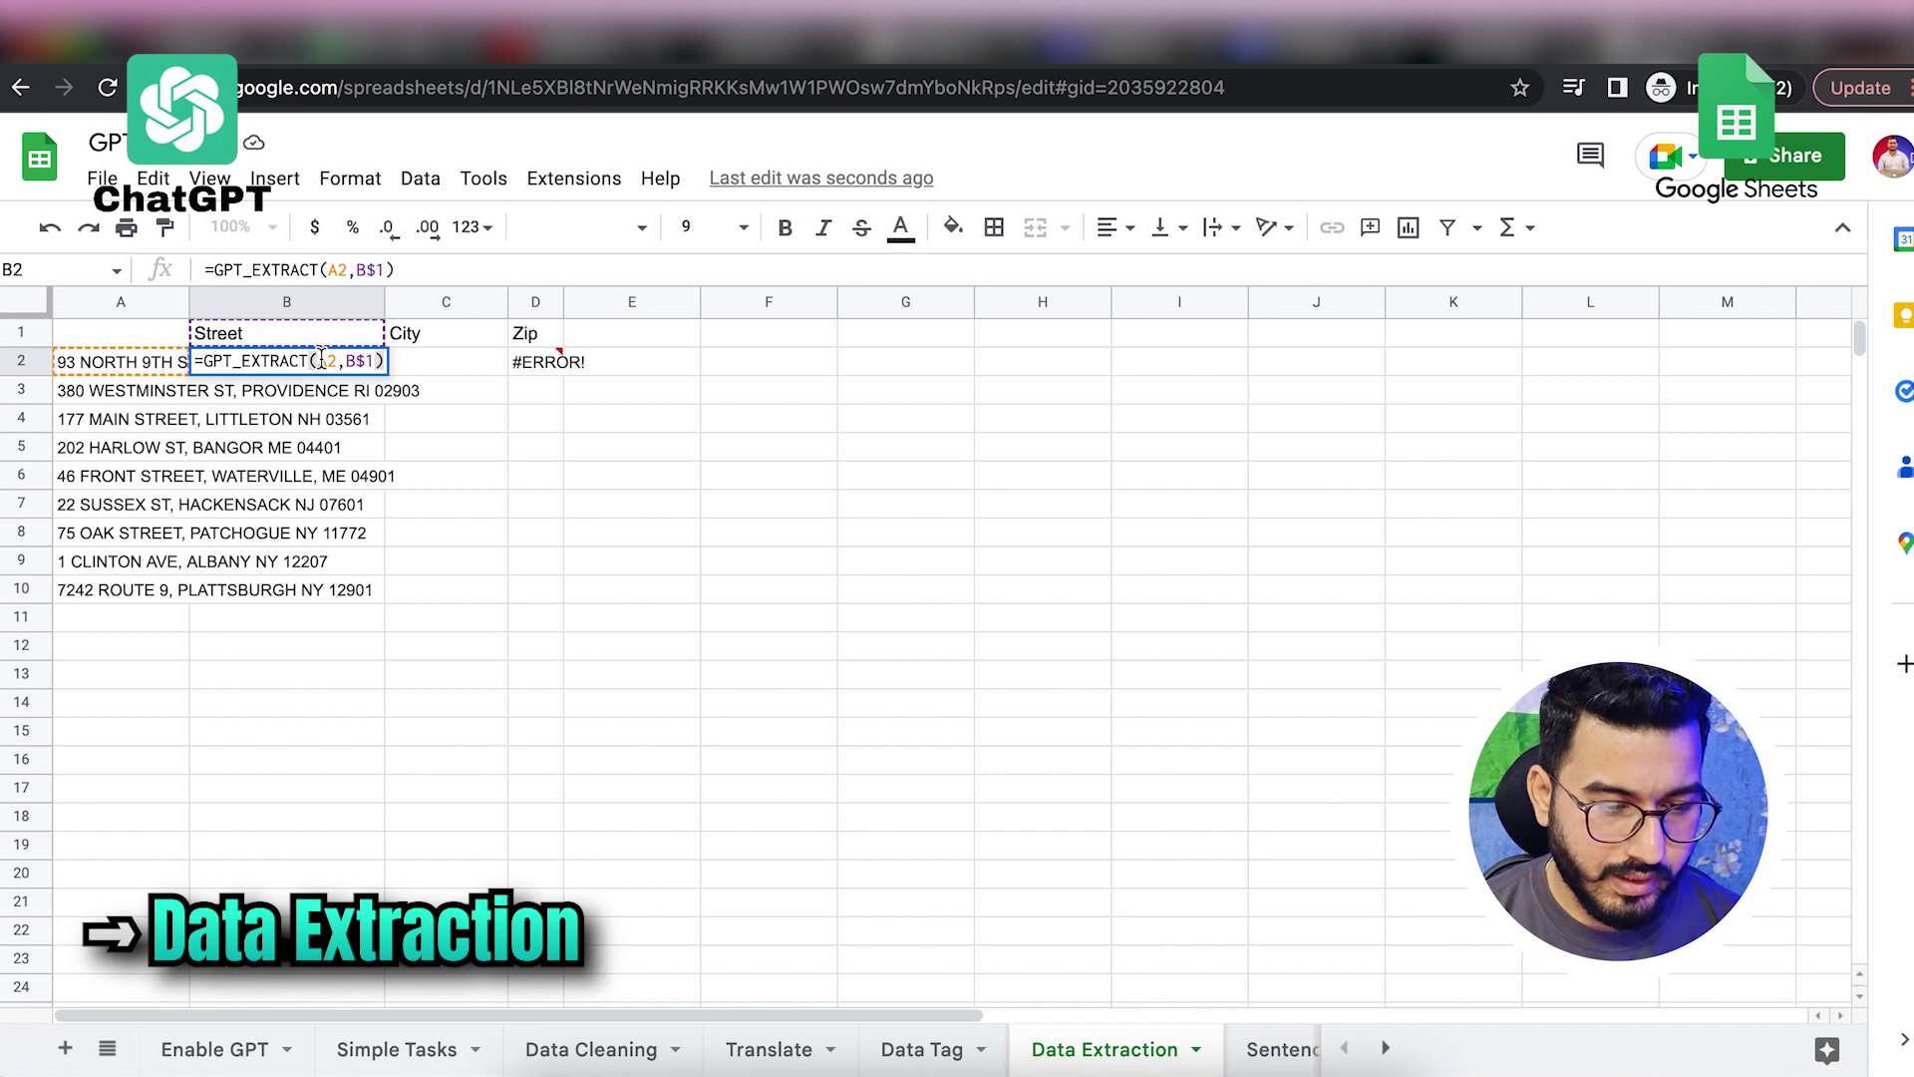
{"action": "type", "text": "$A$"}
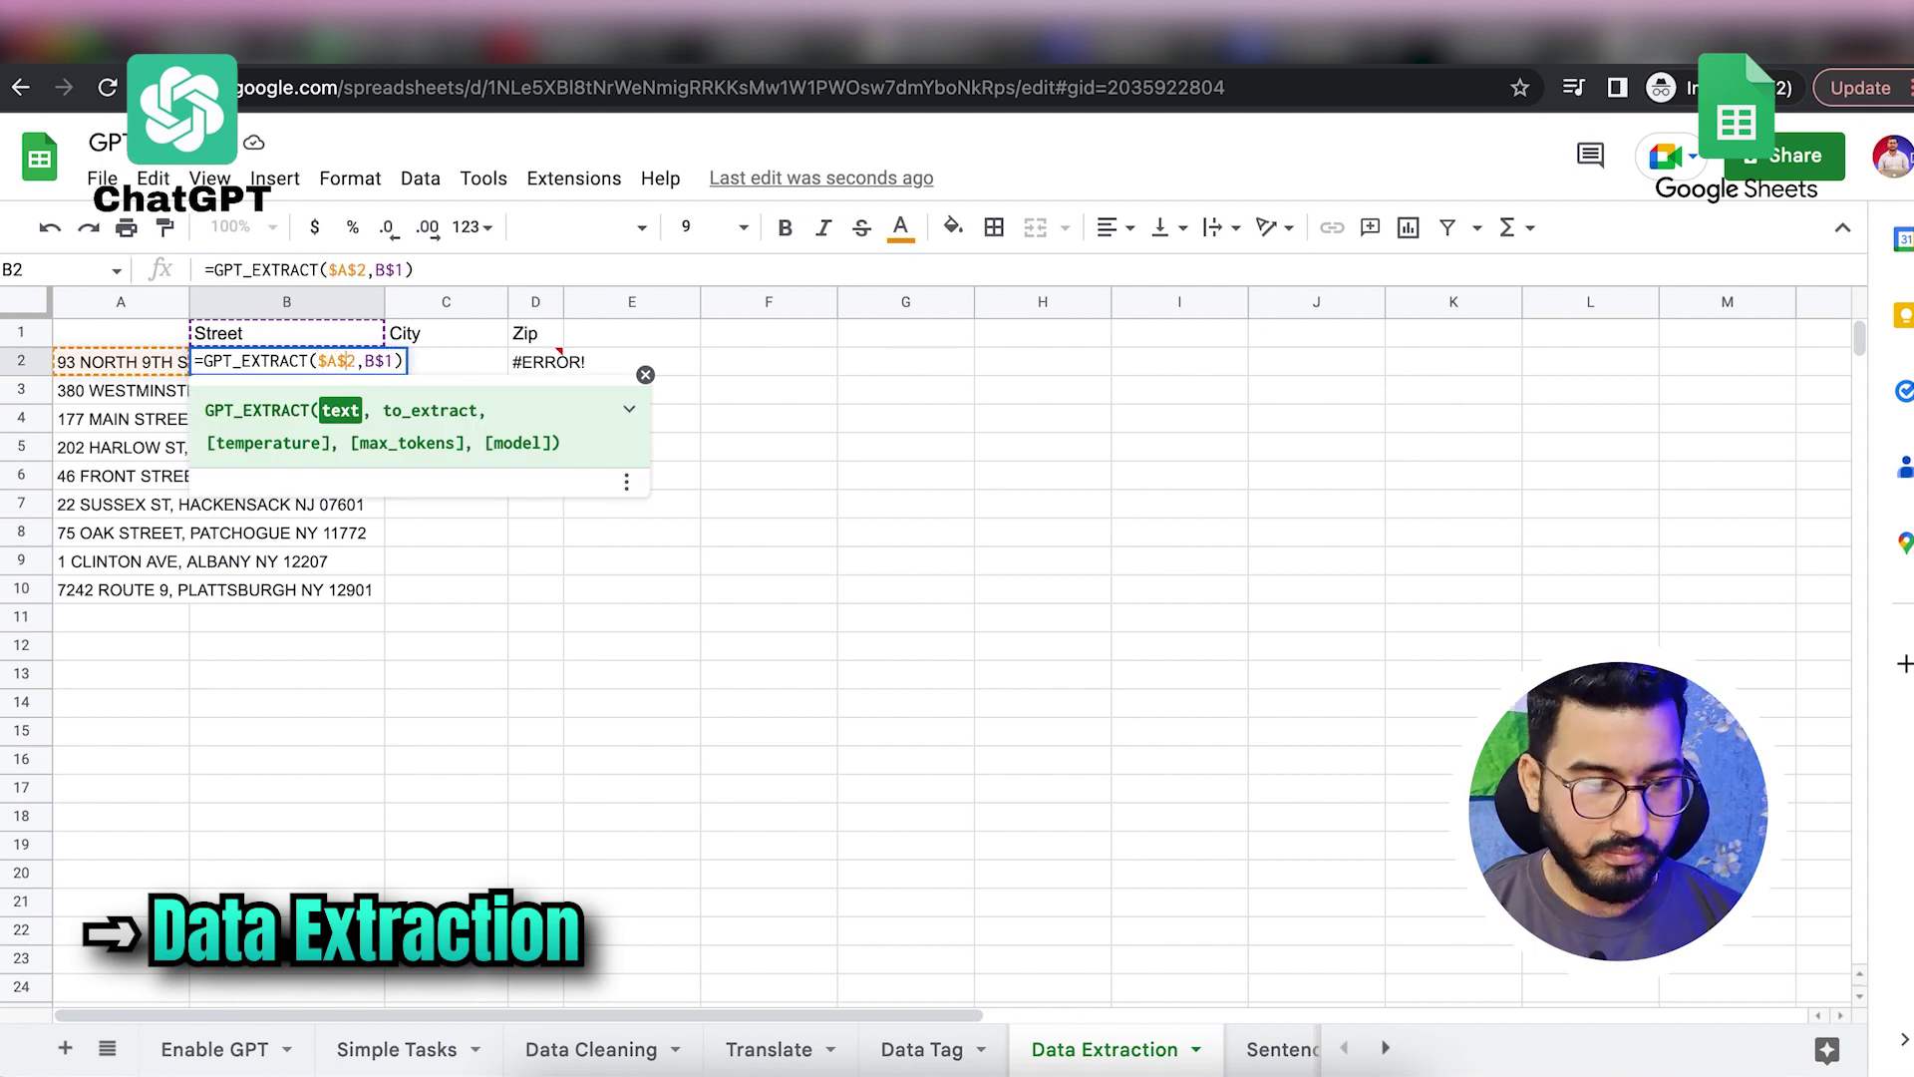
{"action": "key", "text": "Return"}
Step: Copy the B2 formula down to row 10 and across into columns C and D
{"action": "left_click", "coordinate": [327, 367]}
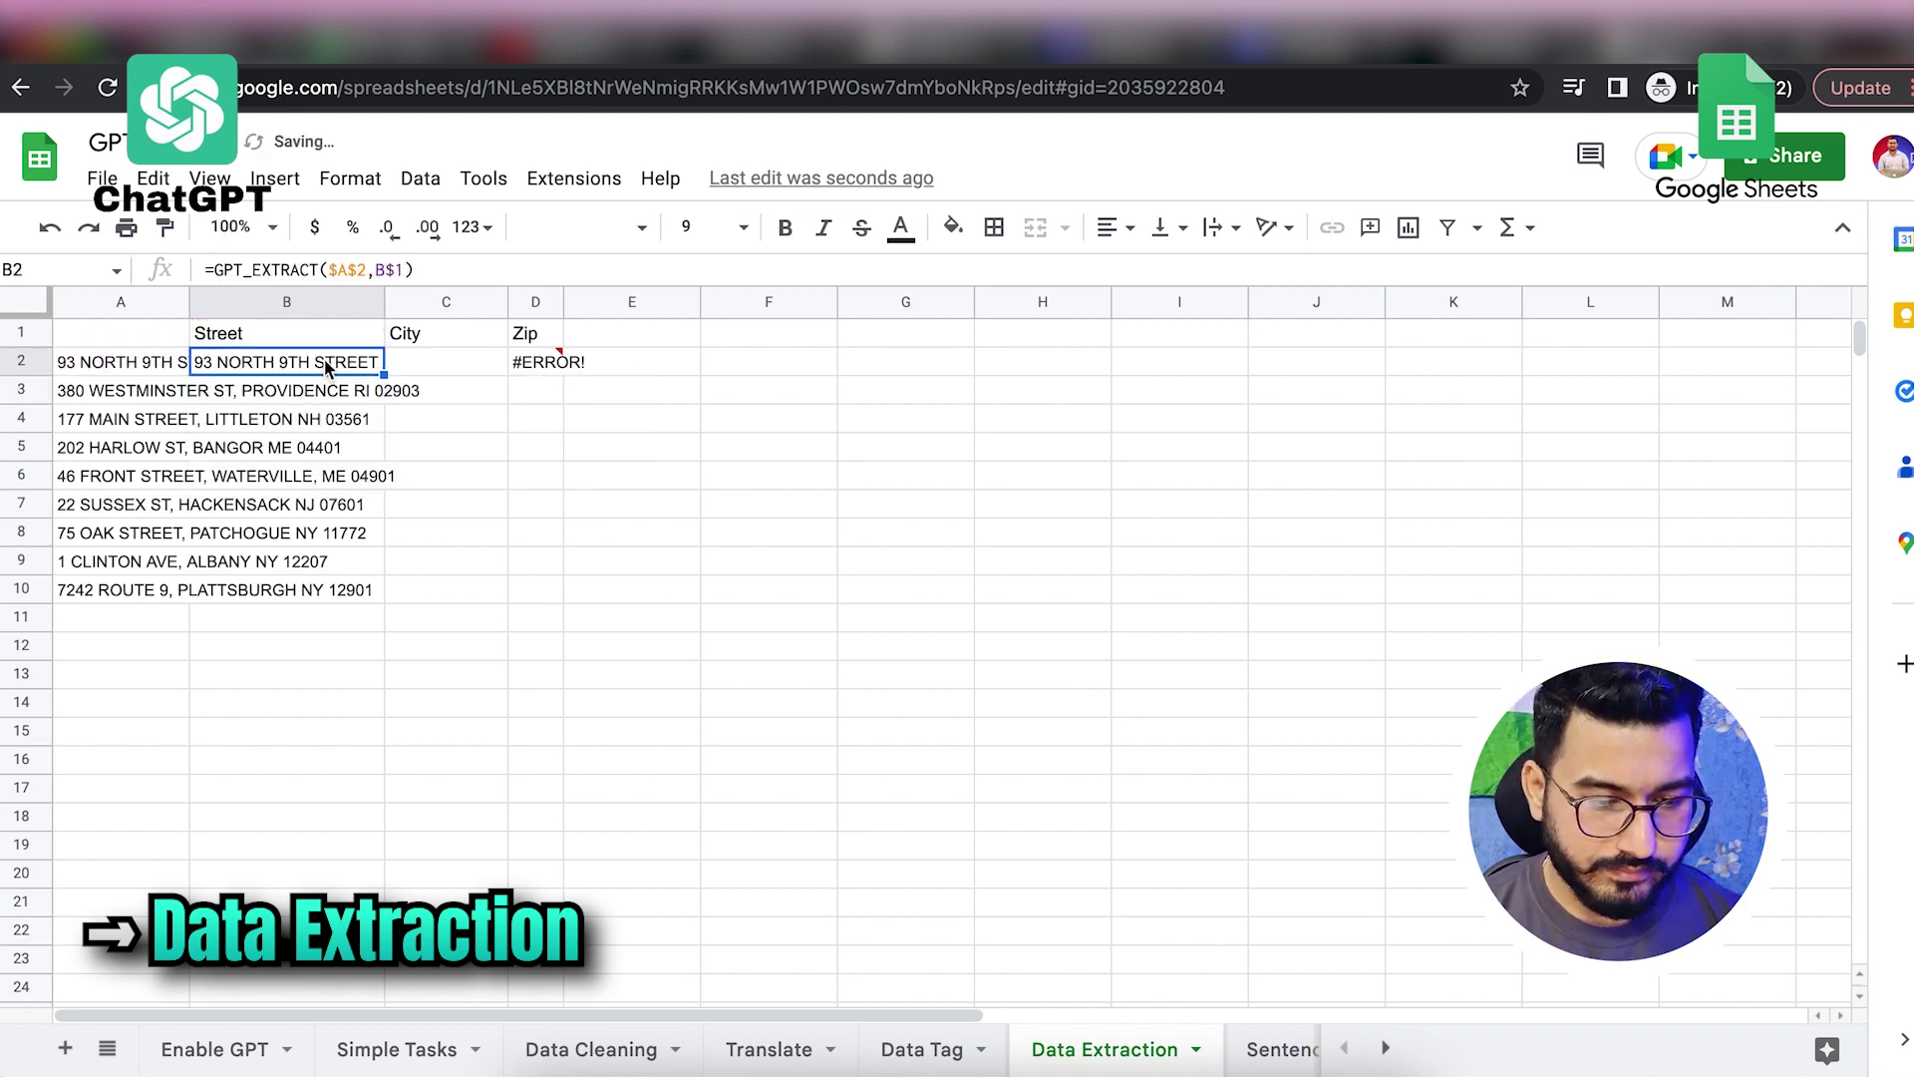
{"action": "left_click_drag", "start_coordinate": [382, 371], "coordinate": [571, 603]}
{"action": "left_click_drag", "start_coordinate": [384, 603], "coordinate": [535, 618]}
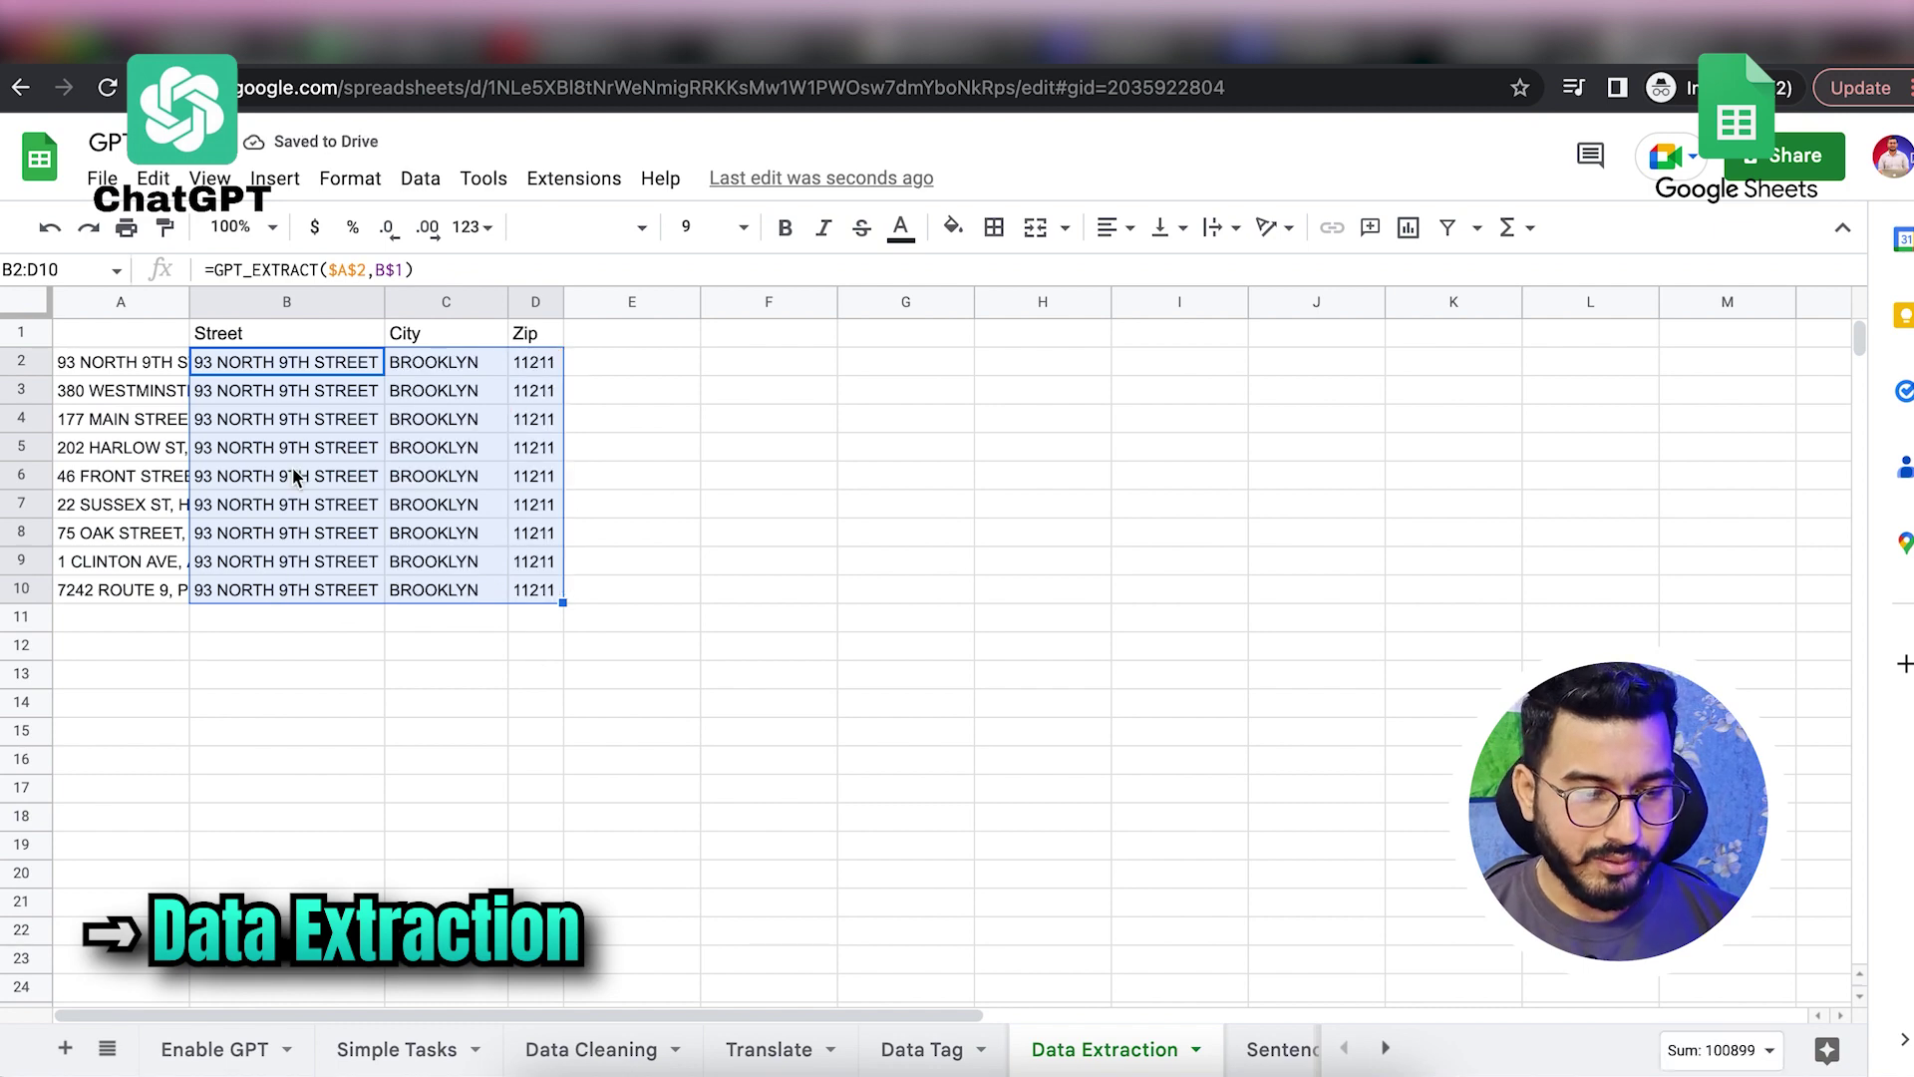
{"action": "left_click", "coordinate": [285, 337]}
{"action": "left_click", "coordinate": [279, 367]}
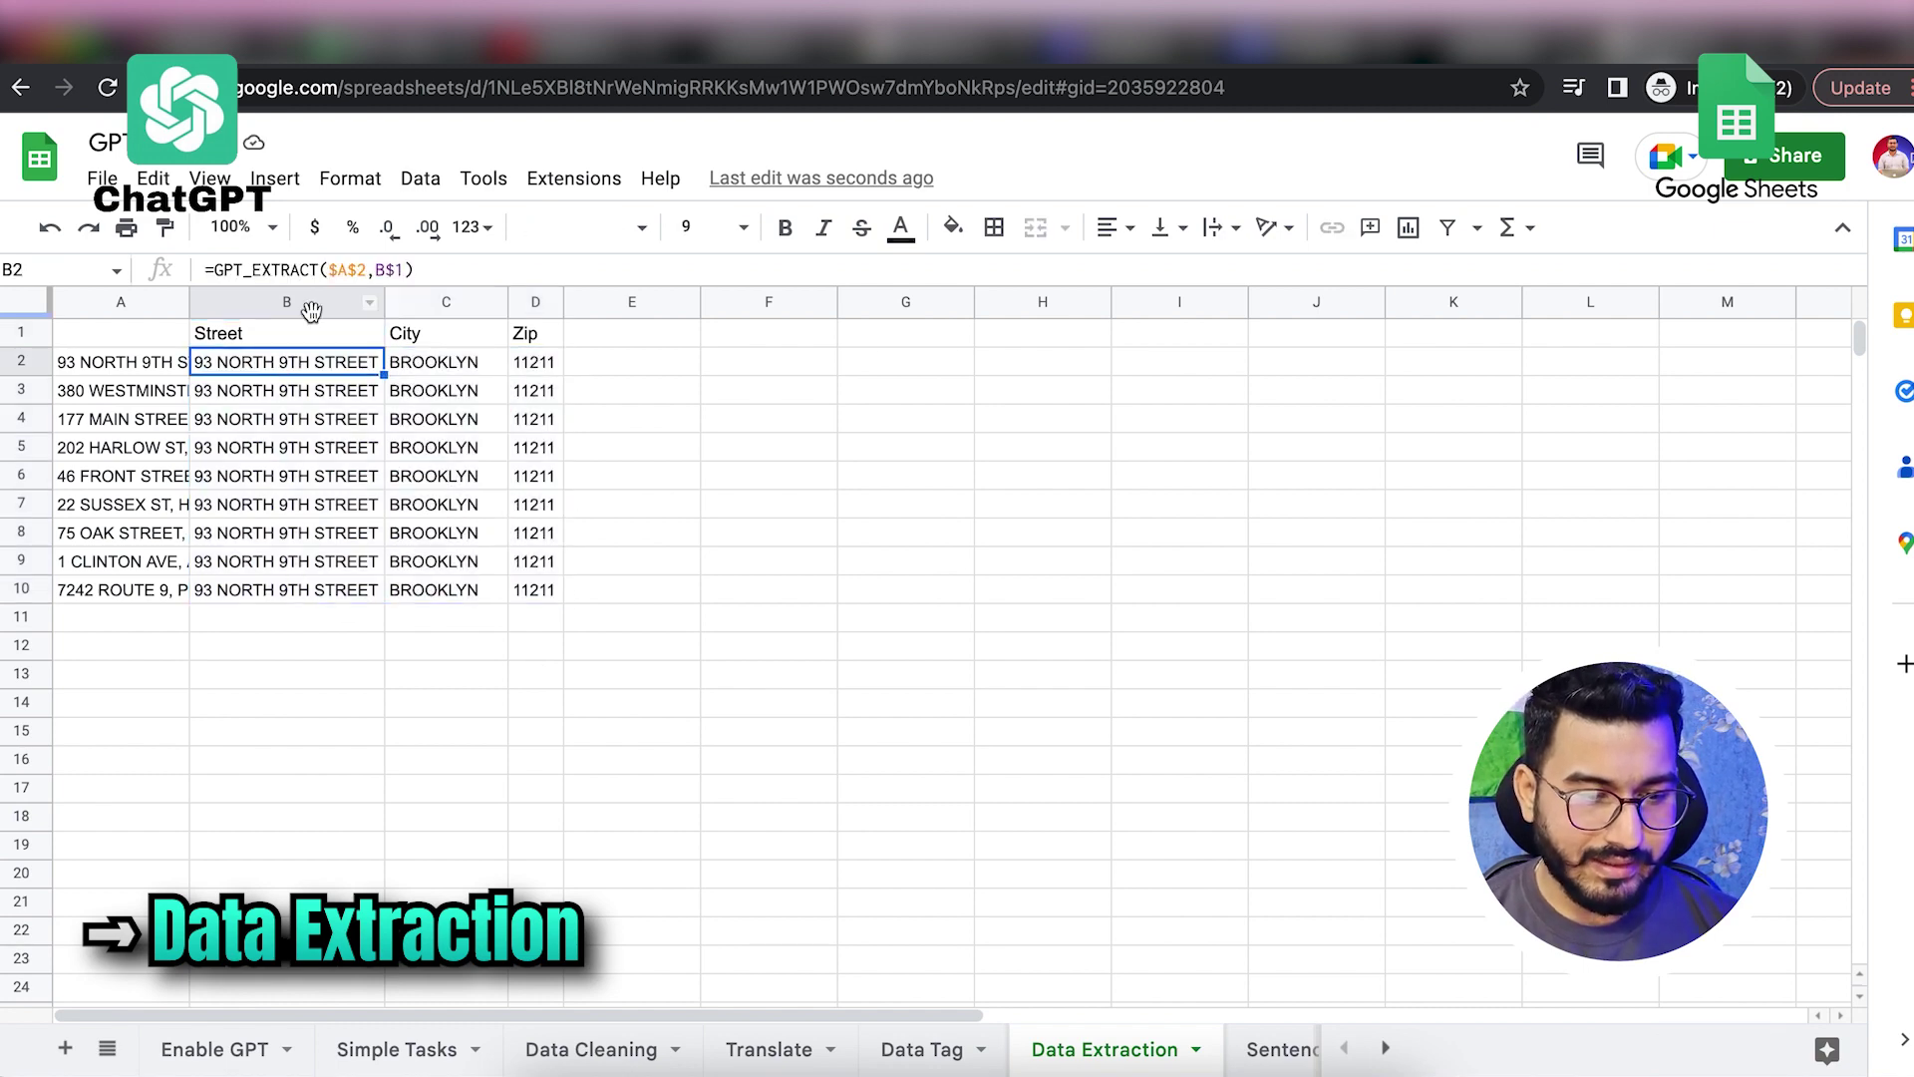
Step: Widen column B and clear the repeated results from B3:D10
{"action": "left_click_drag", "start_coordinate": [383, 307], "coordinate": [488, 307]}
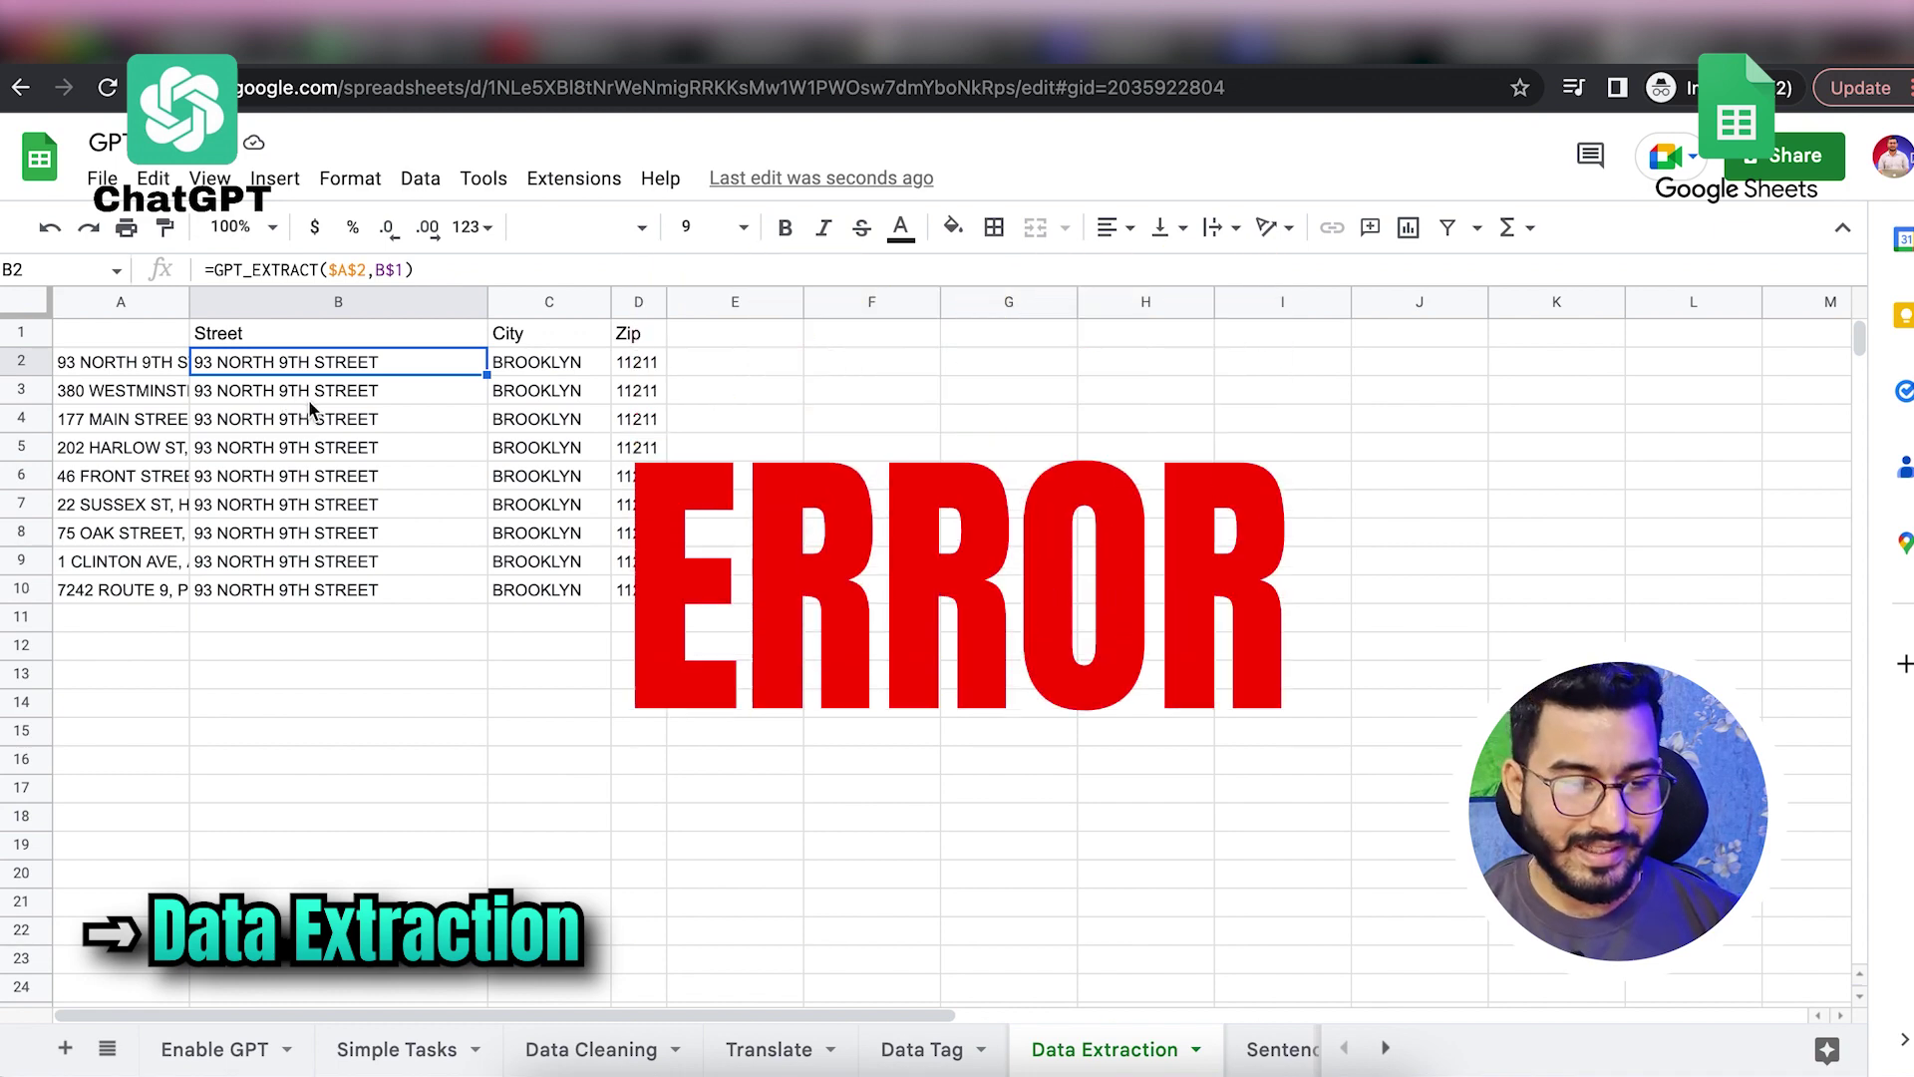
{"action": "left_click_drag", "start_coordinate": [308, 399], "coordinate": [626, 593]}
{"action": "key", "text": "Delete"}
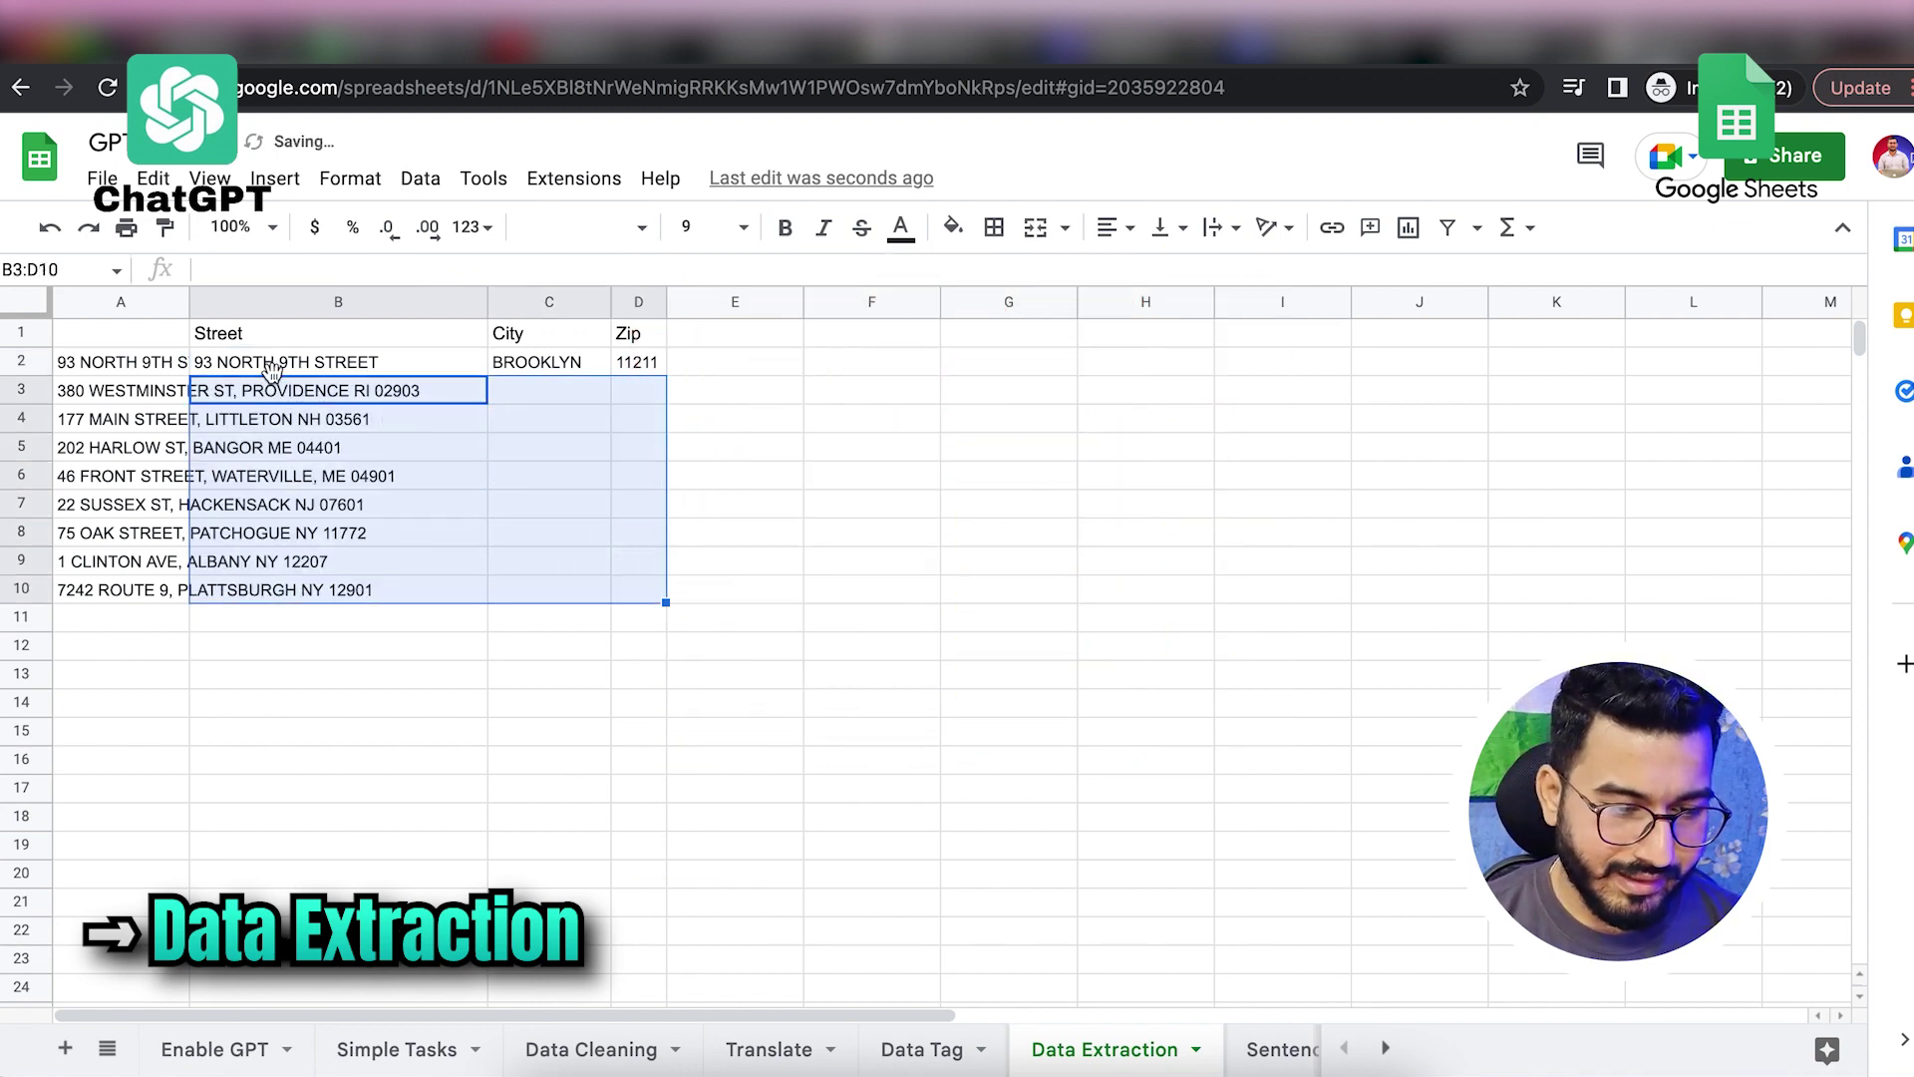
Step: Change B2's formula to =GPT_EXTRACT($A2,B$1) so the address row adjusts
{"action": "double_click", "coordinate": [272, 367]}
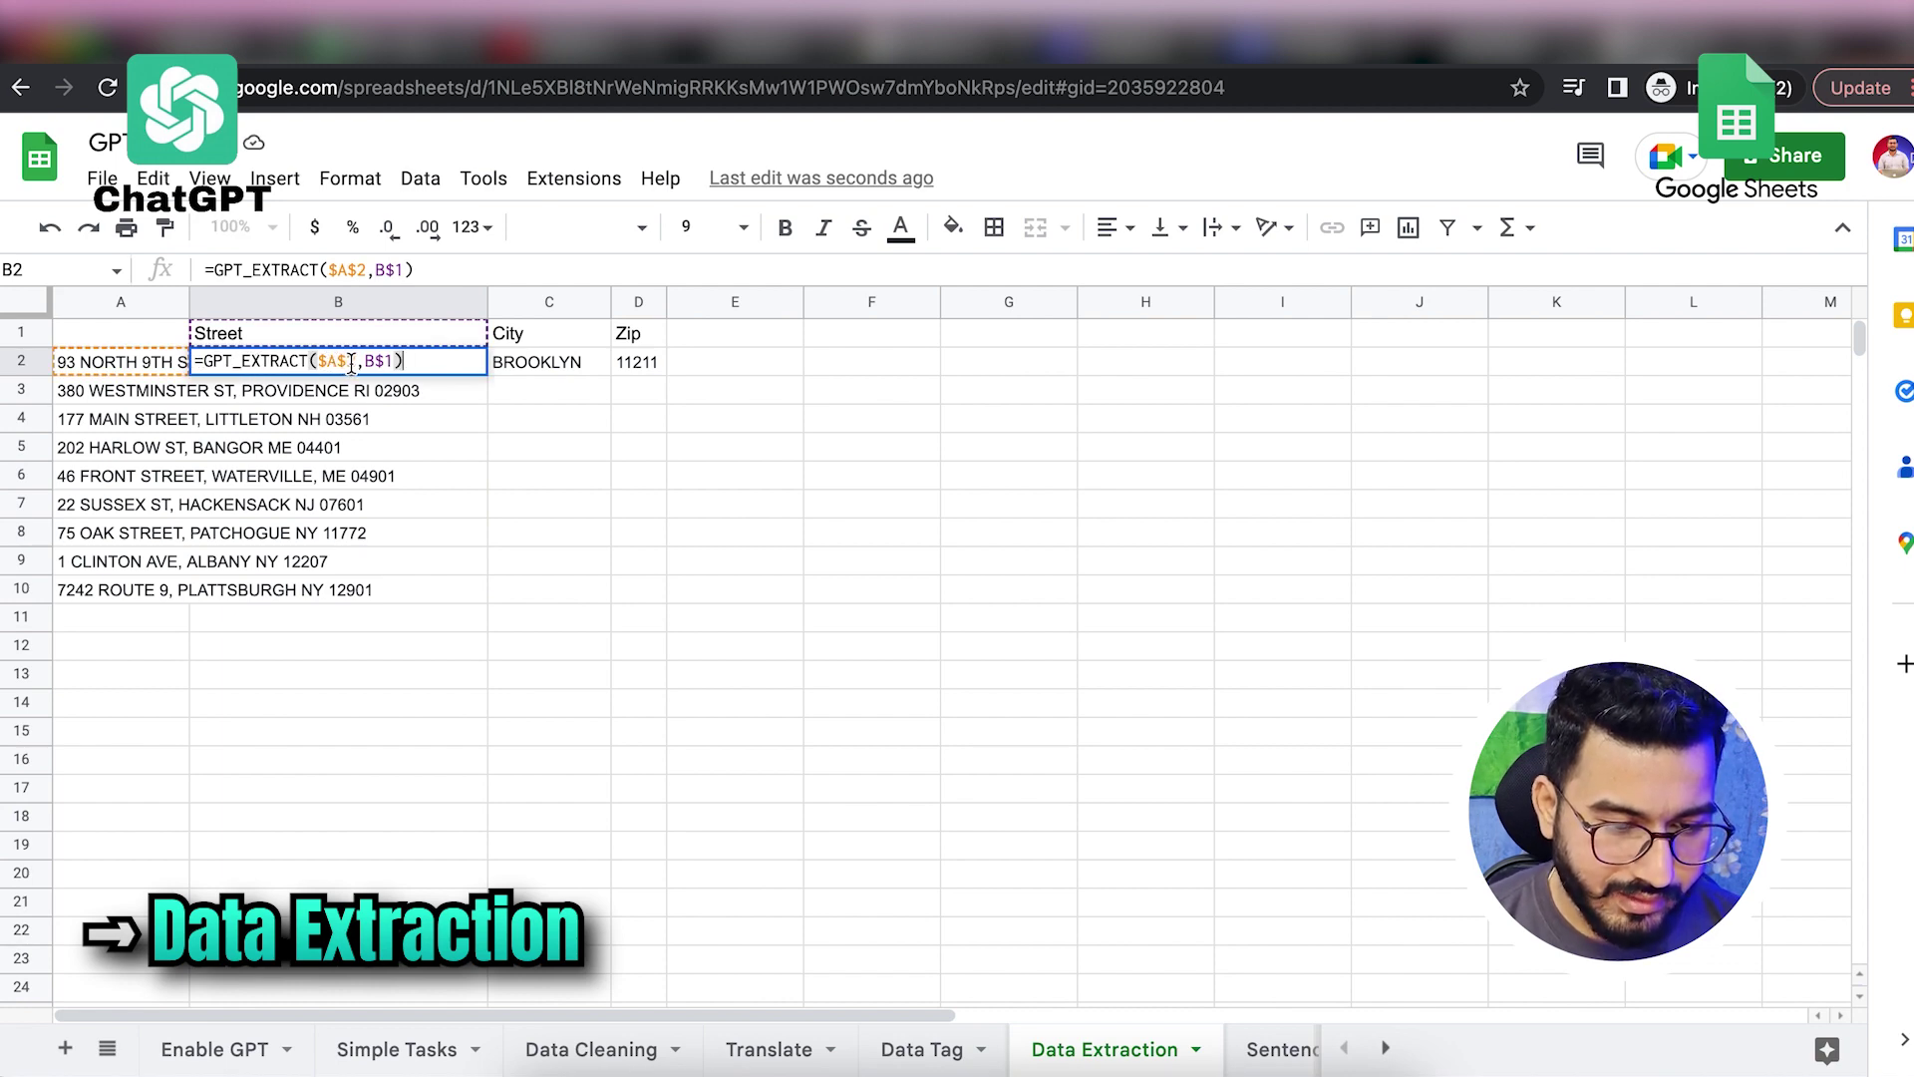
{"action": "left_click", "coordinate": [351, 363]}
{"action": "key", "text": "BackSpace"}
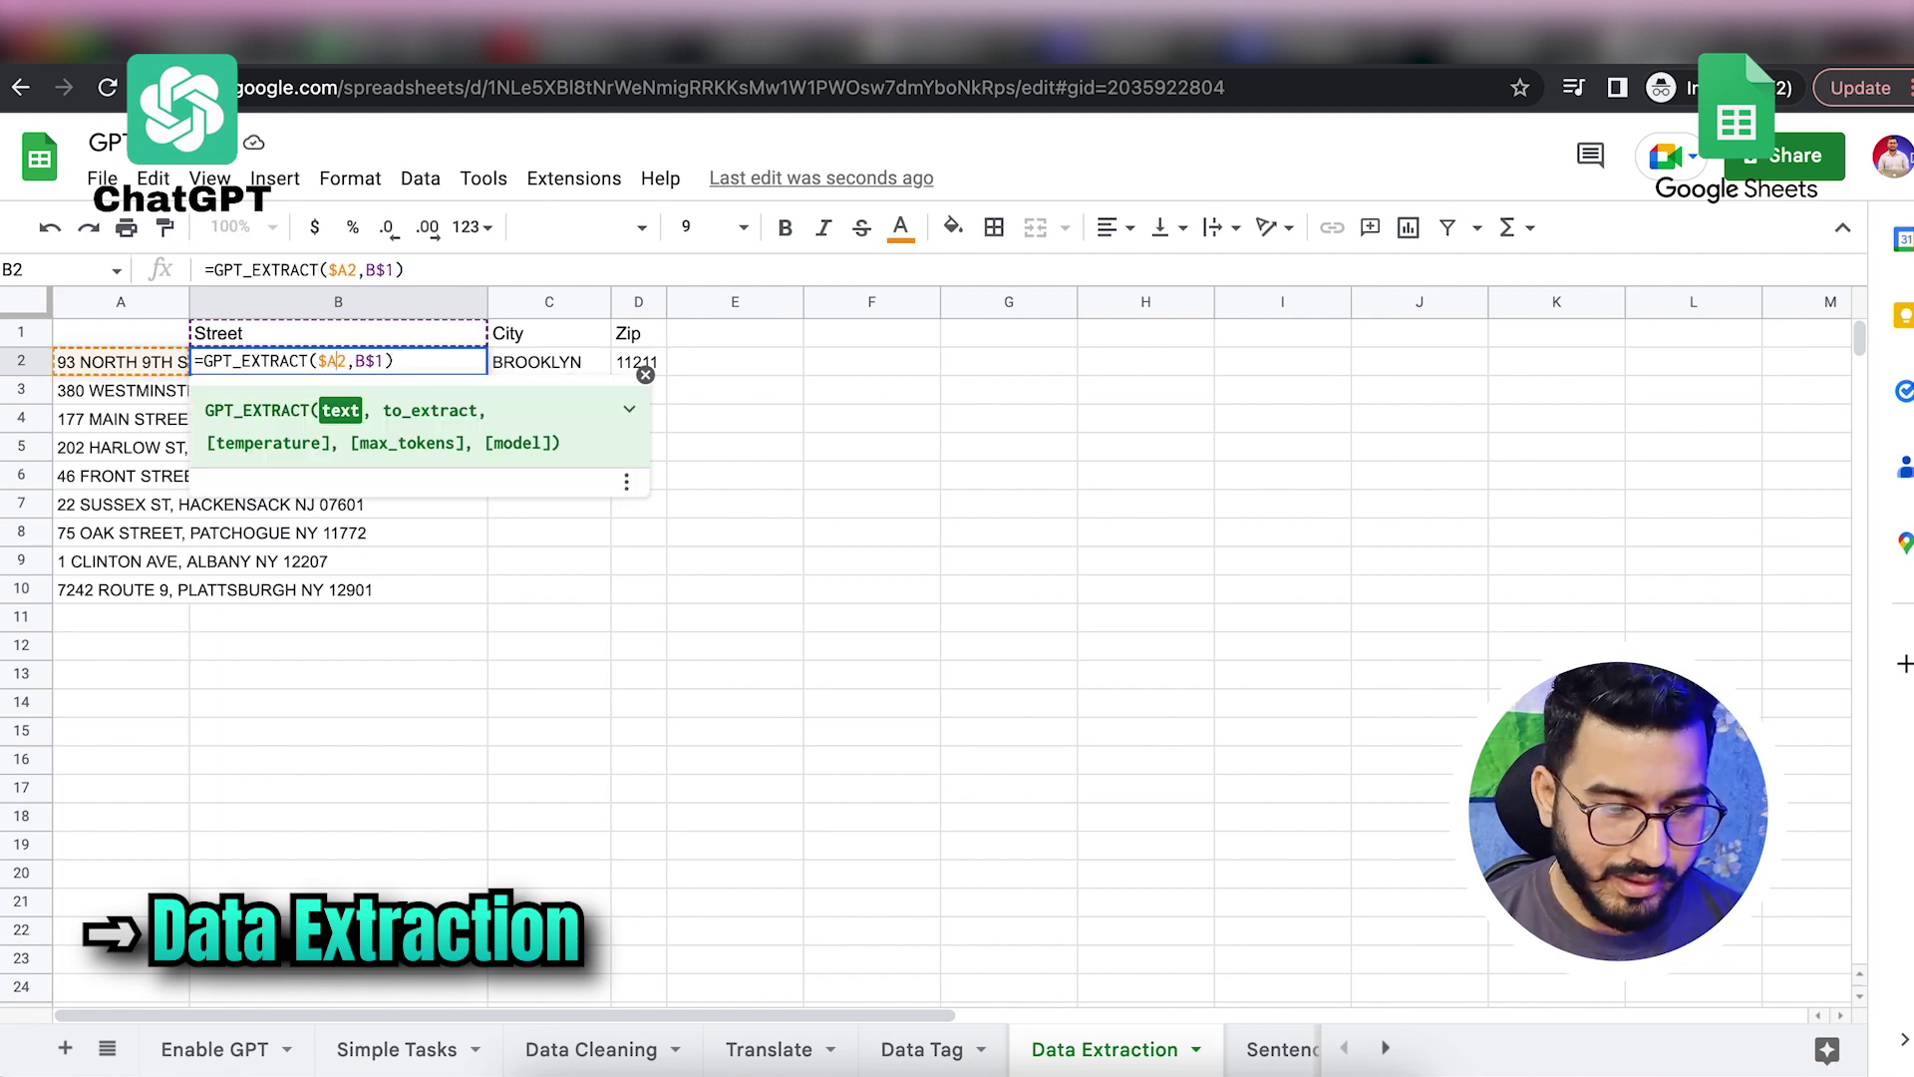
{"action": "left_click", "coordinate": [379, 409]}
{"action": "key", "text": "Return"}
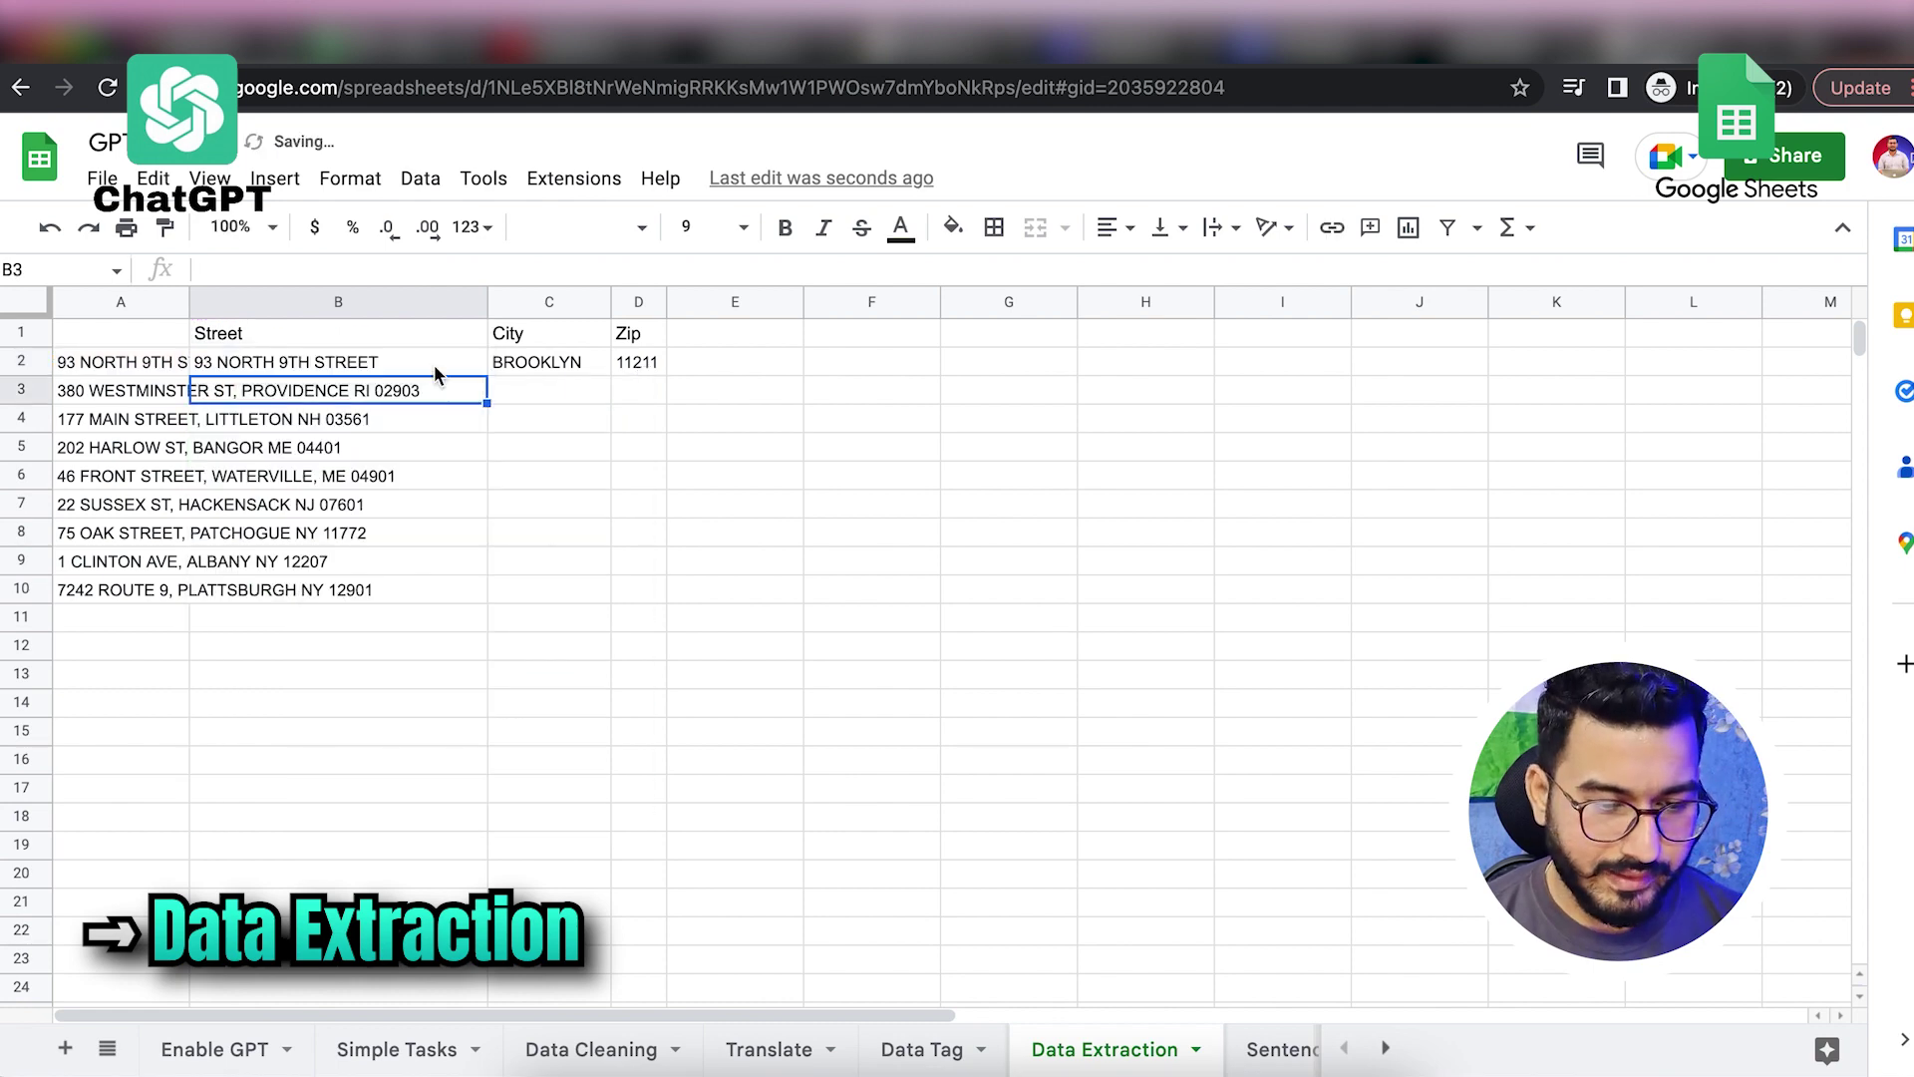
Step: Fill the corrected formula through B2:D10, then go to the Sentence Correction sheet
{"action": "left_click", "coordinate": [439, 367]}
{"action": "left_click_drag", "start_coordinate": [487, 375], "coordinate": [474, 599]}
{"action": "mouse_move", "coordinate": [475, 600]}
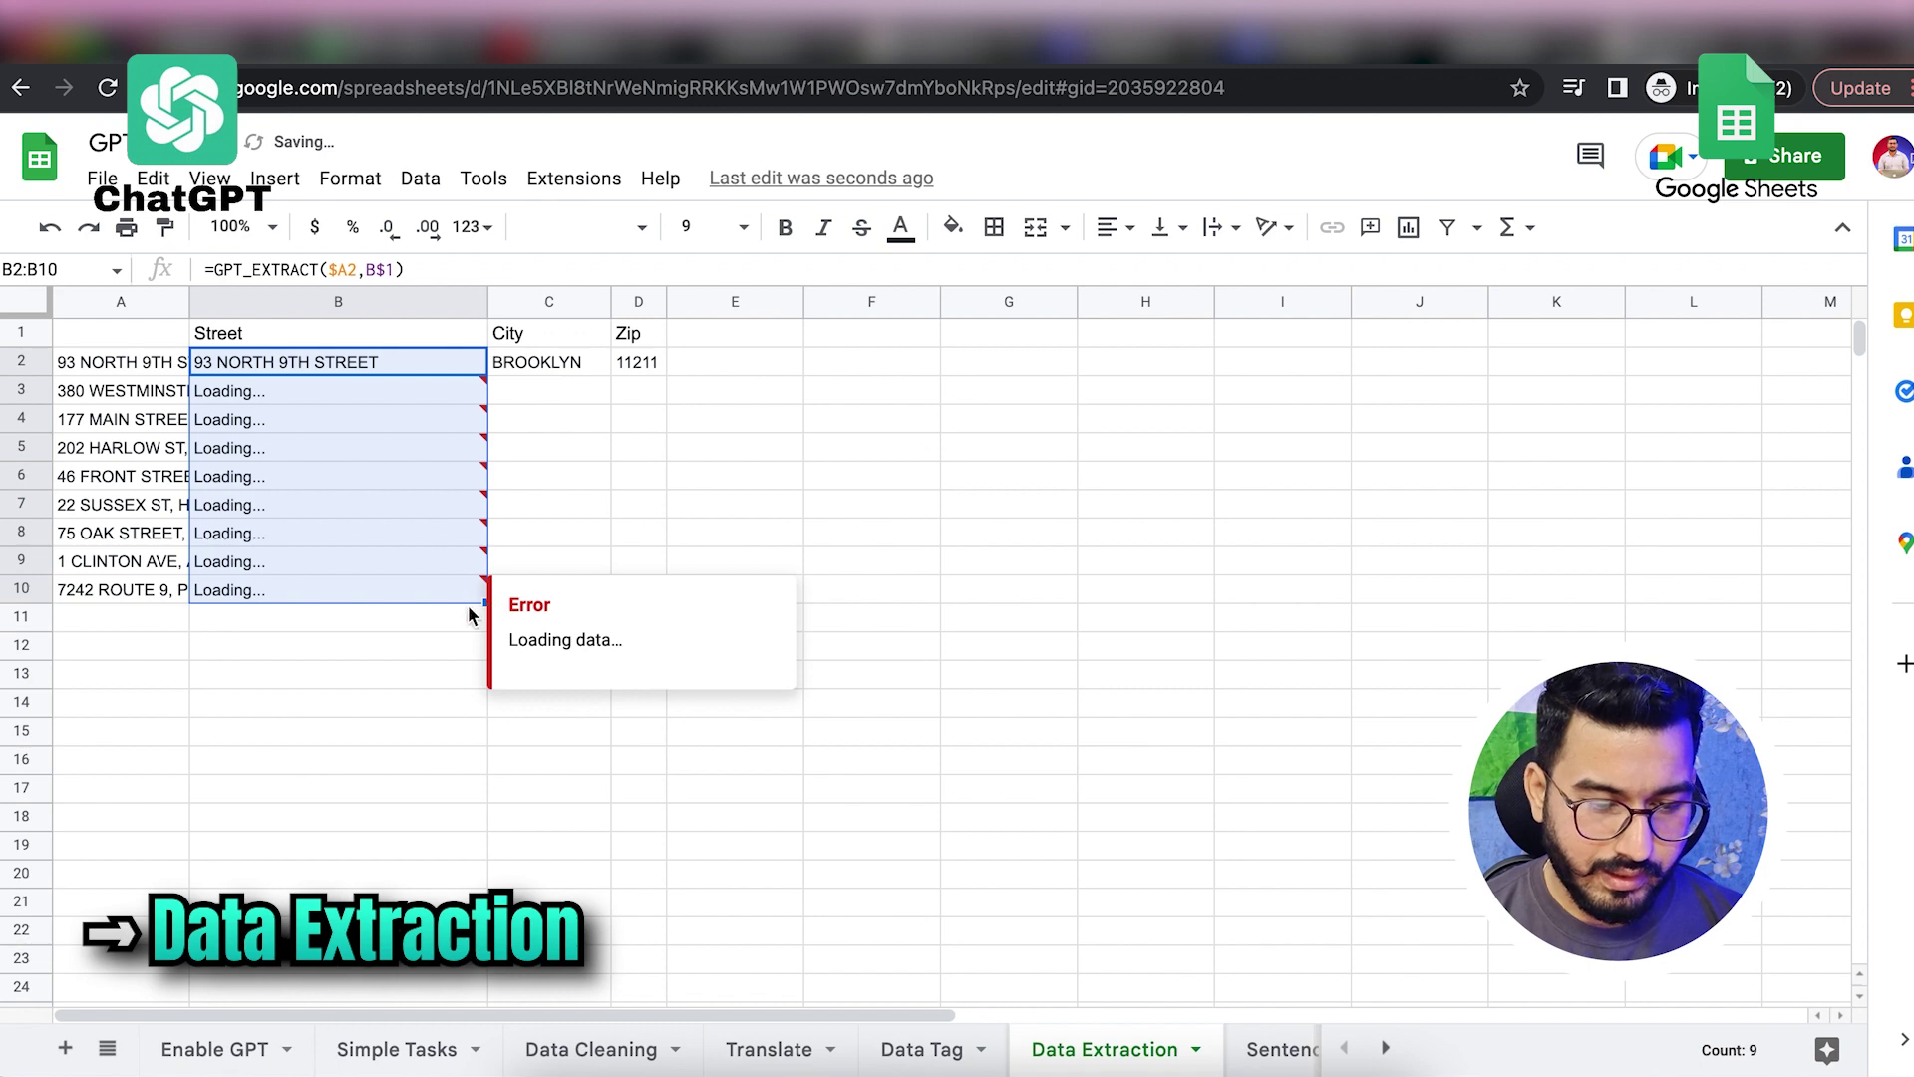
{"action": "left_click_drag", "start_coordinate": [484, 603], "coordinate": [644, 598]}
{"action": "left_click", "coordinate": [768, 518], "text": "shift"}
{"action": "left_click_drag", "start_coordinate": [768, 510], "coordinate": [671, 598]}
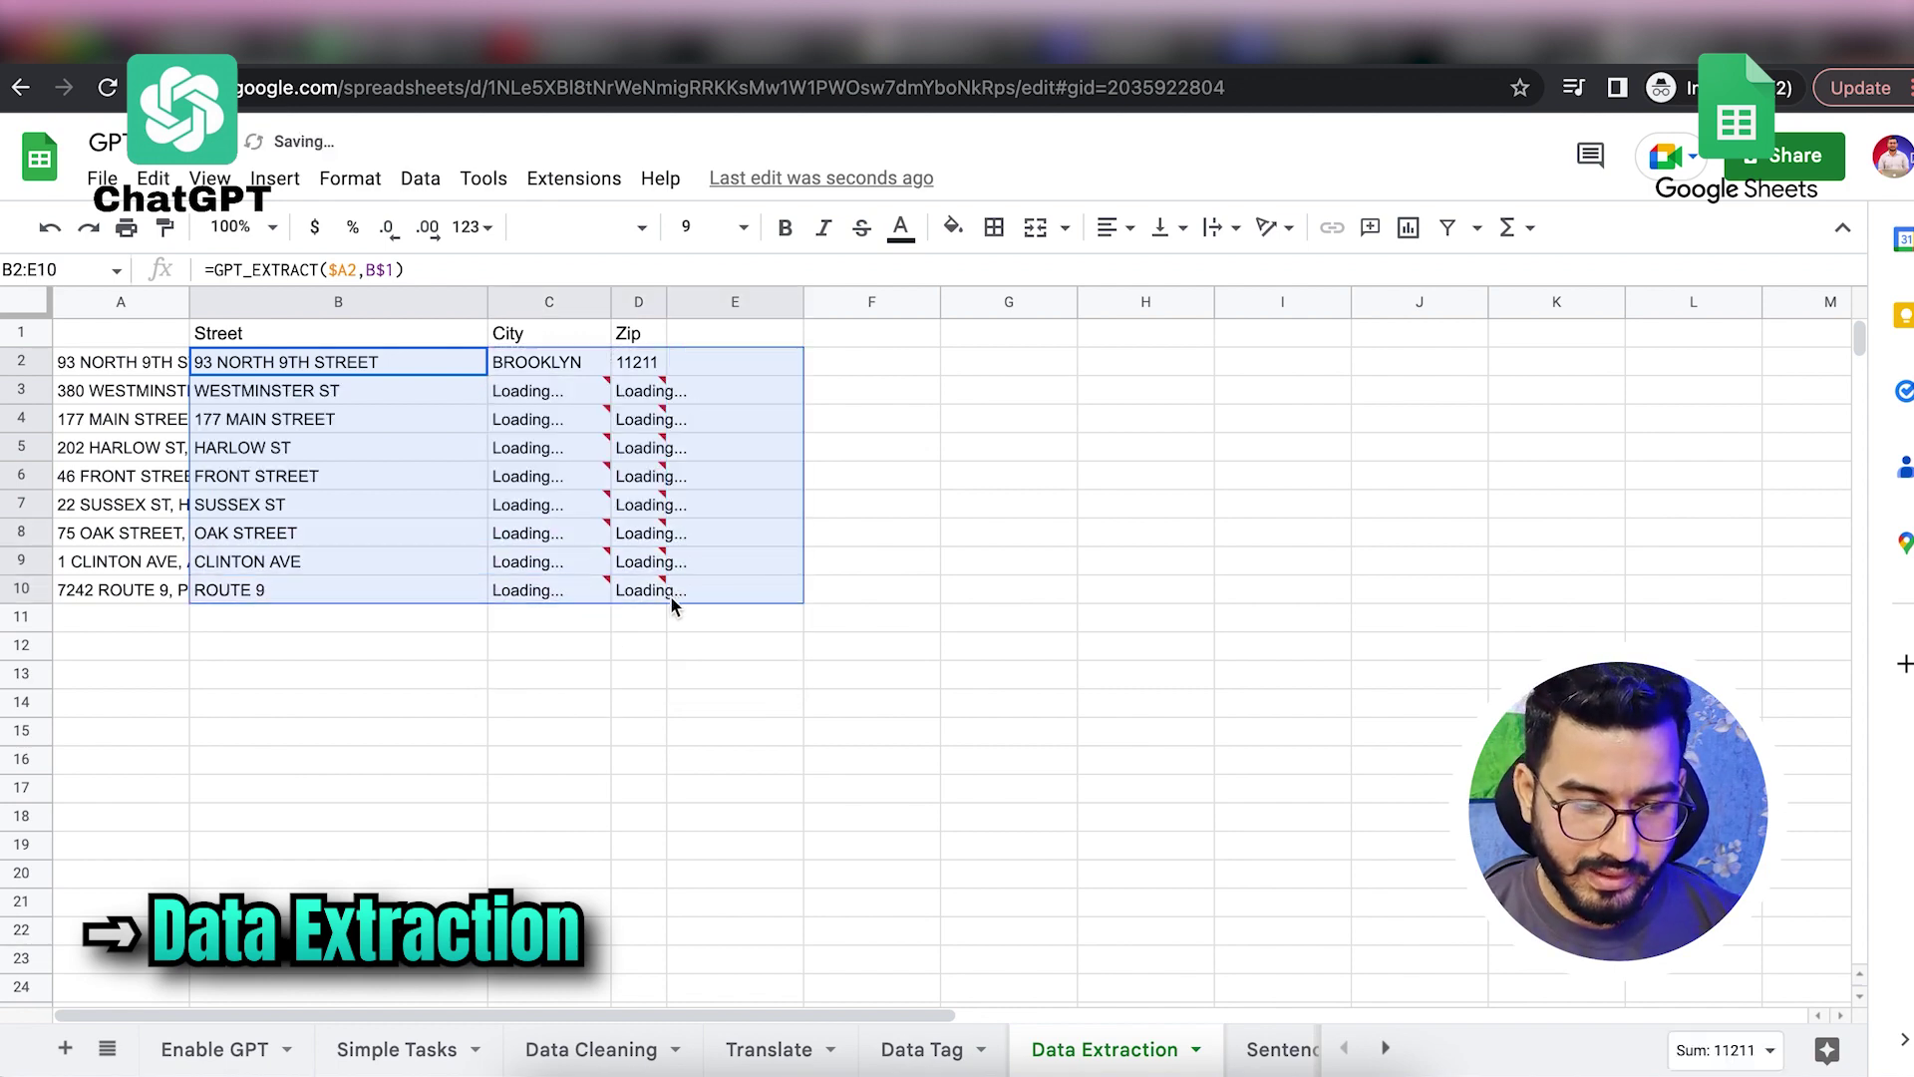
{"action": "left_click", "coordinate": [638, 591]}
{"action": "left_click", "coordinate": [603, 650]}
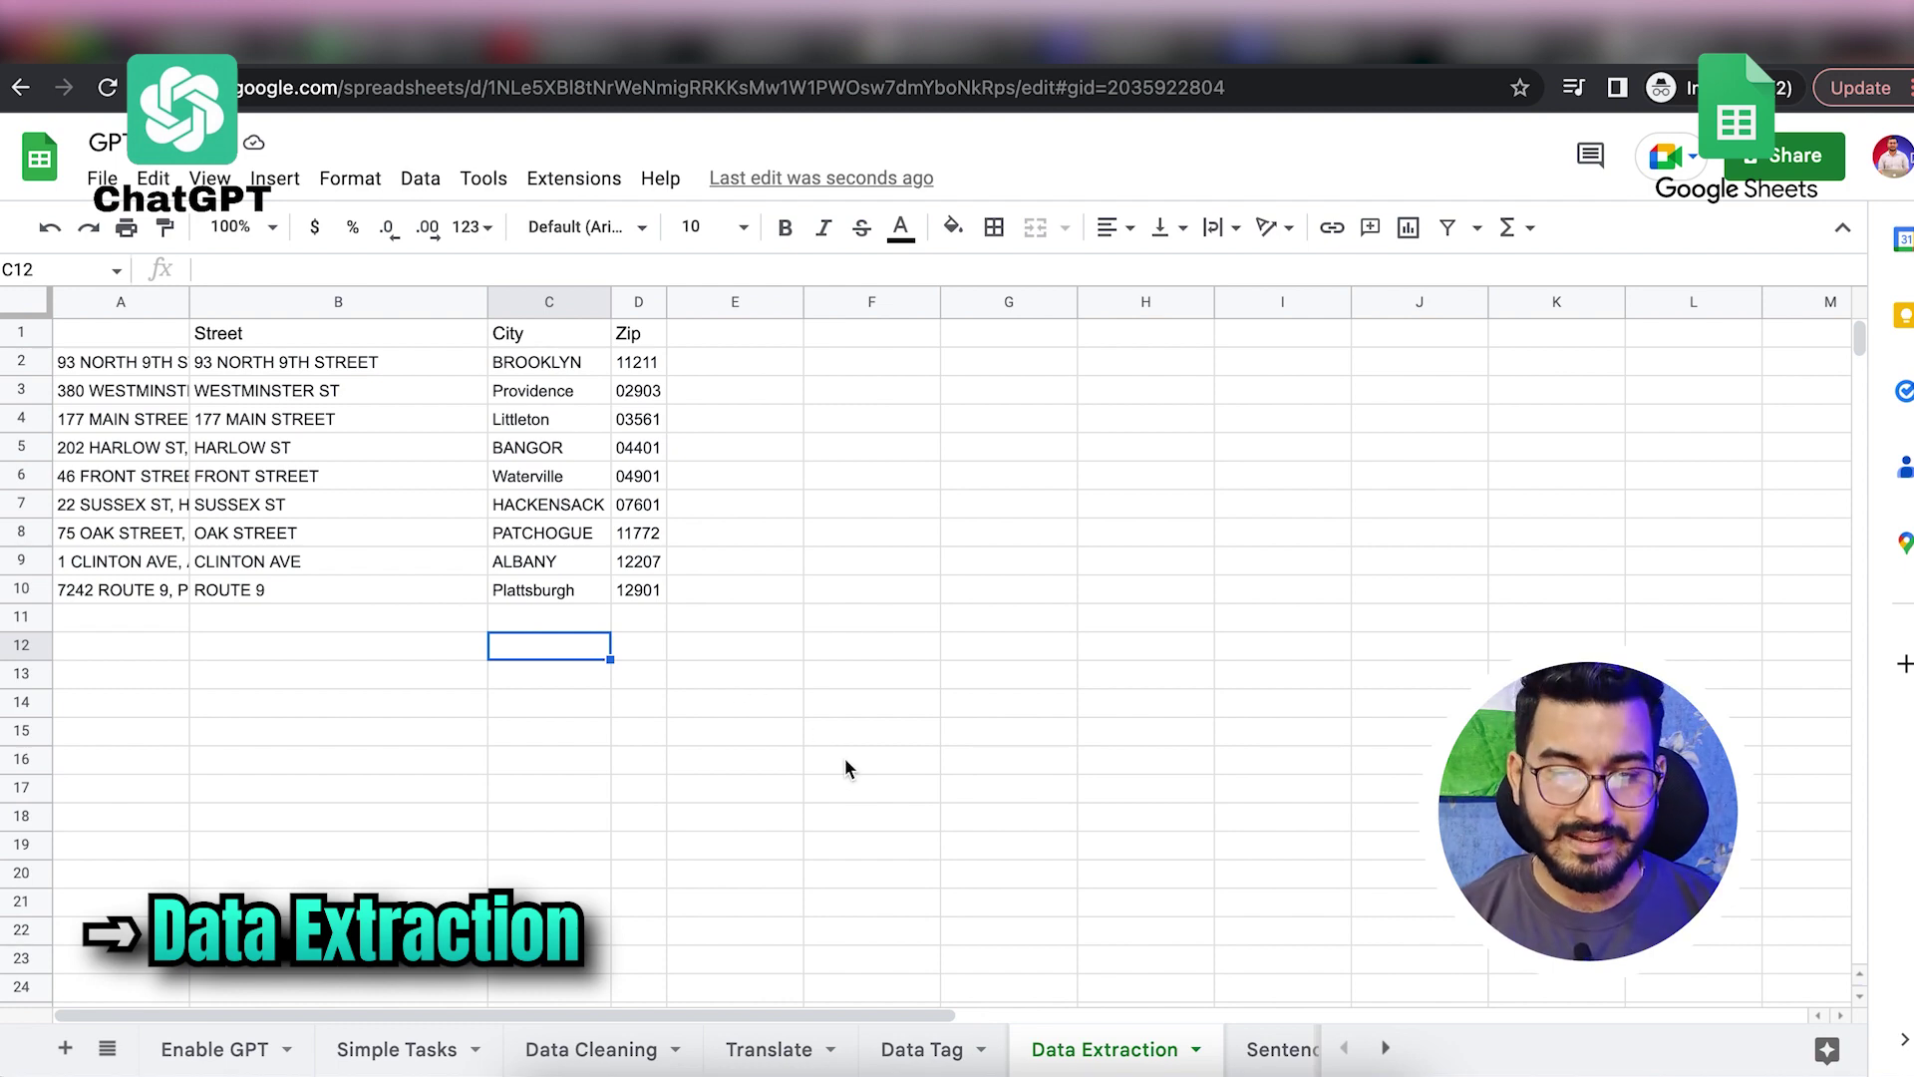
{"action": "left_click", "coordinate": [1283, 1052]}
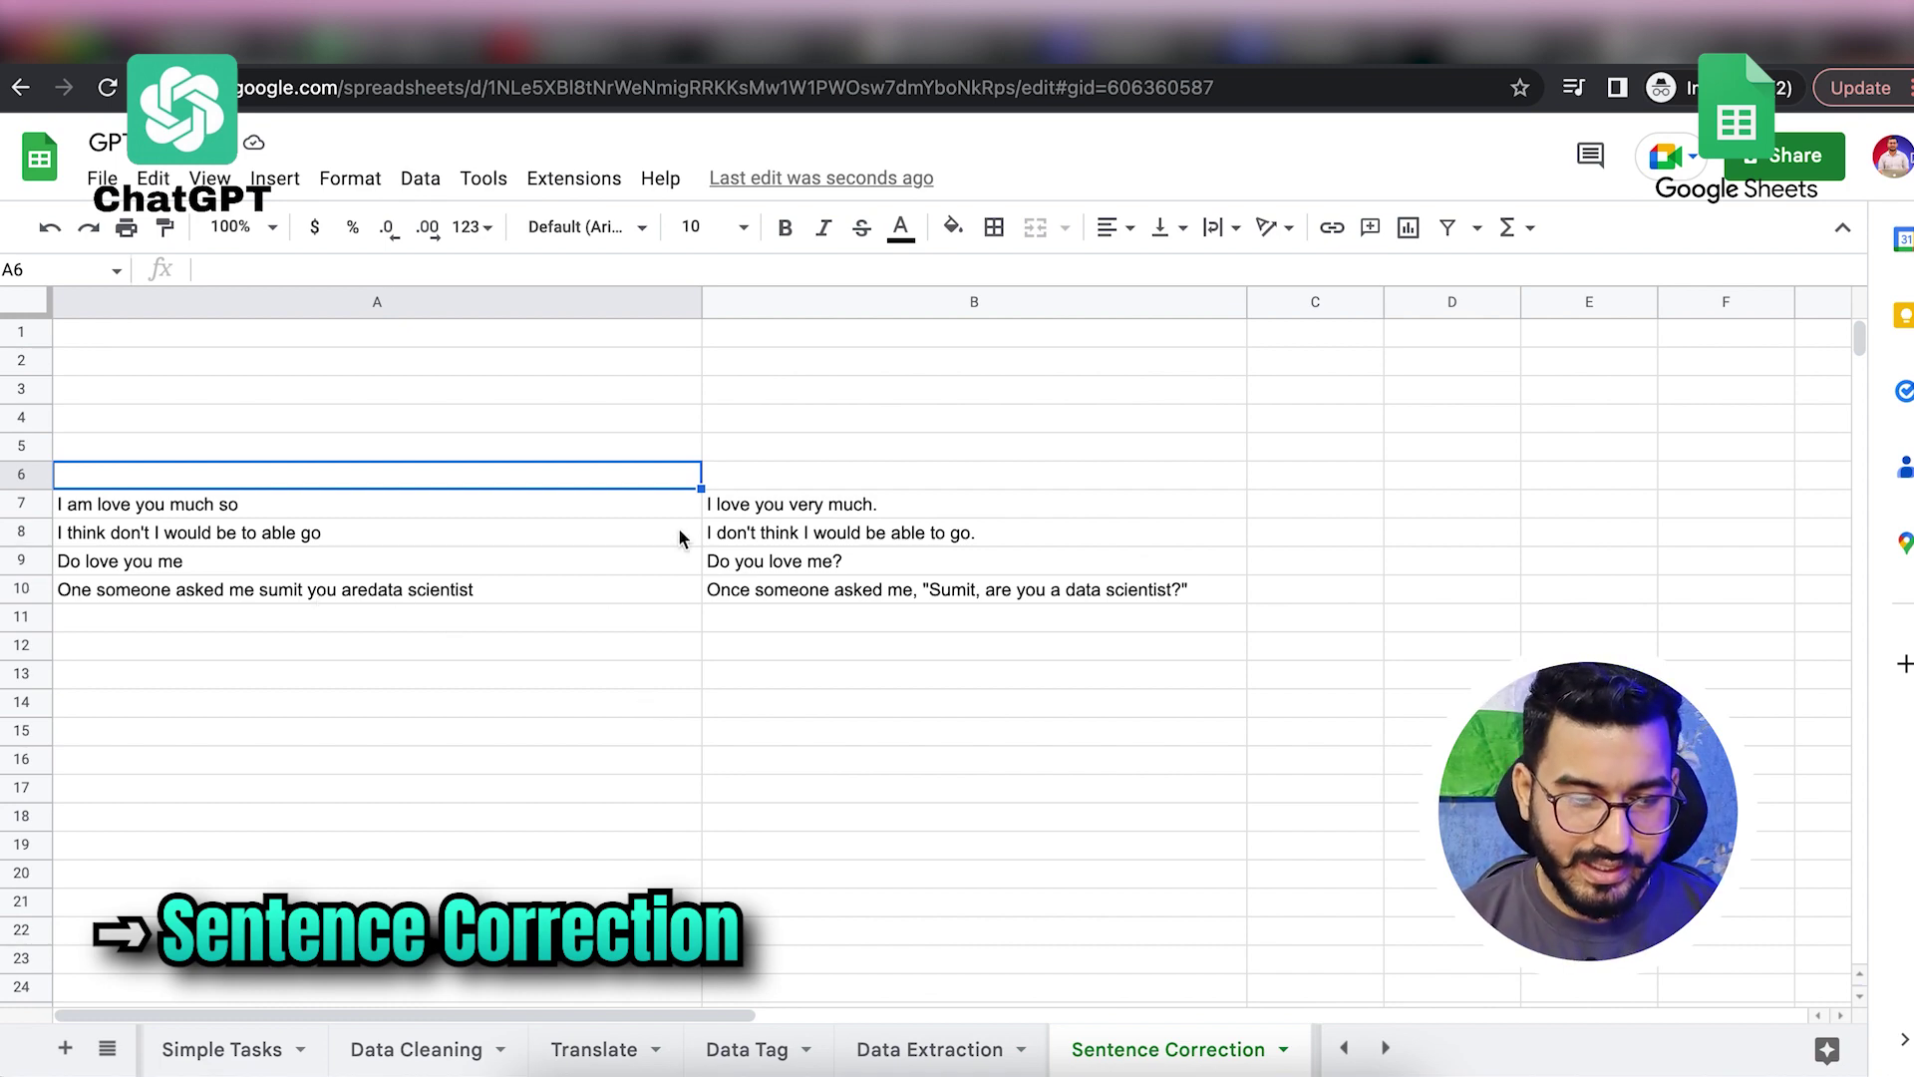
{"action": "left_click", "coordinate": [748, 514]}
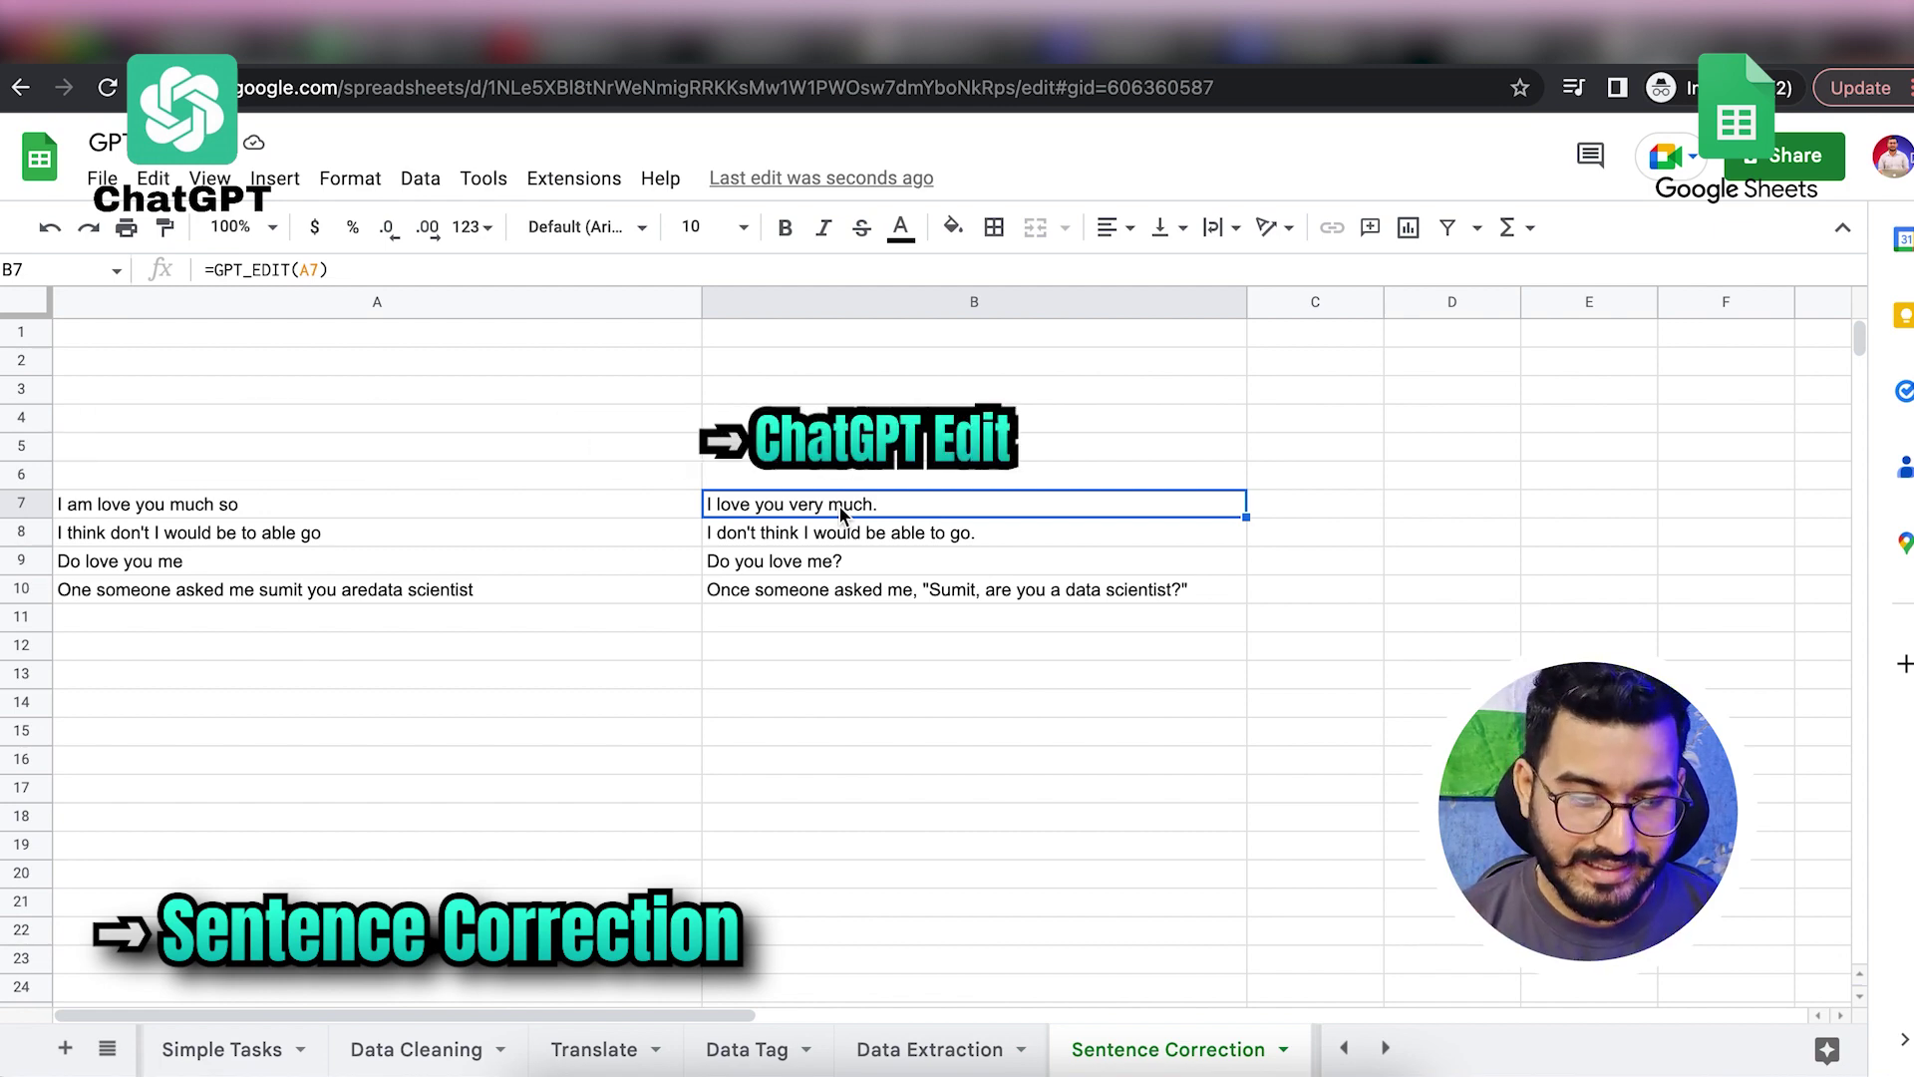
{"action": "left_click", "coordinate": [325, 500]}
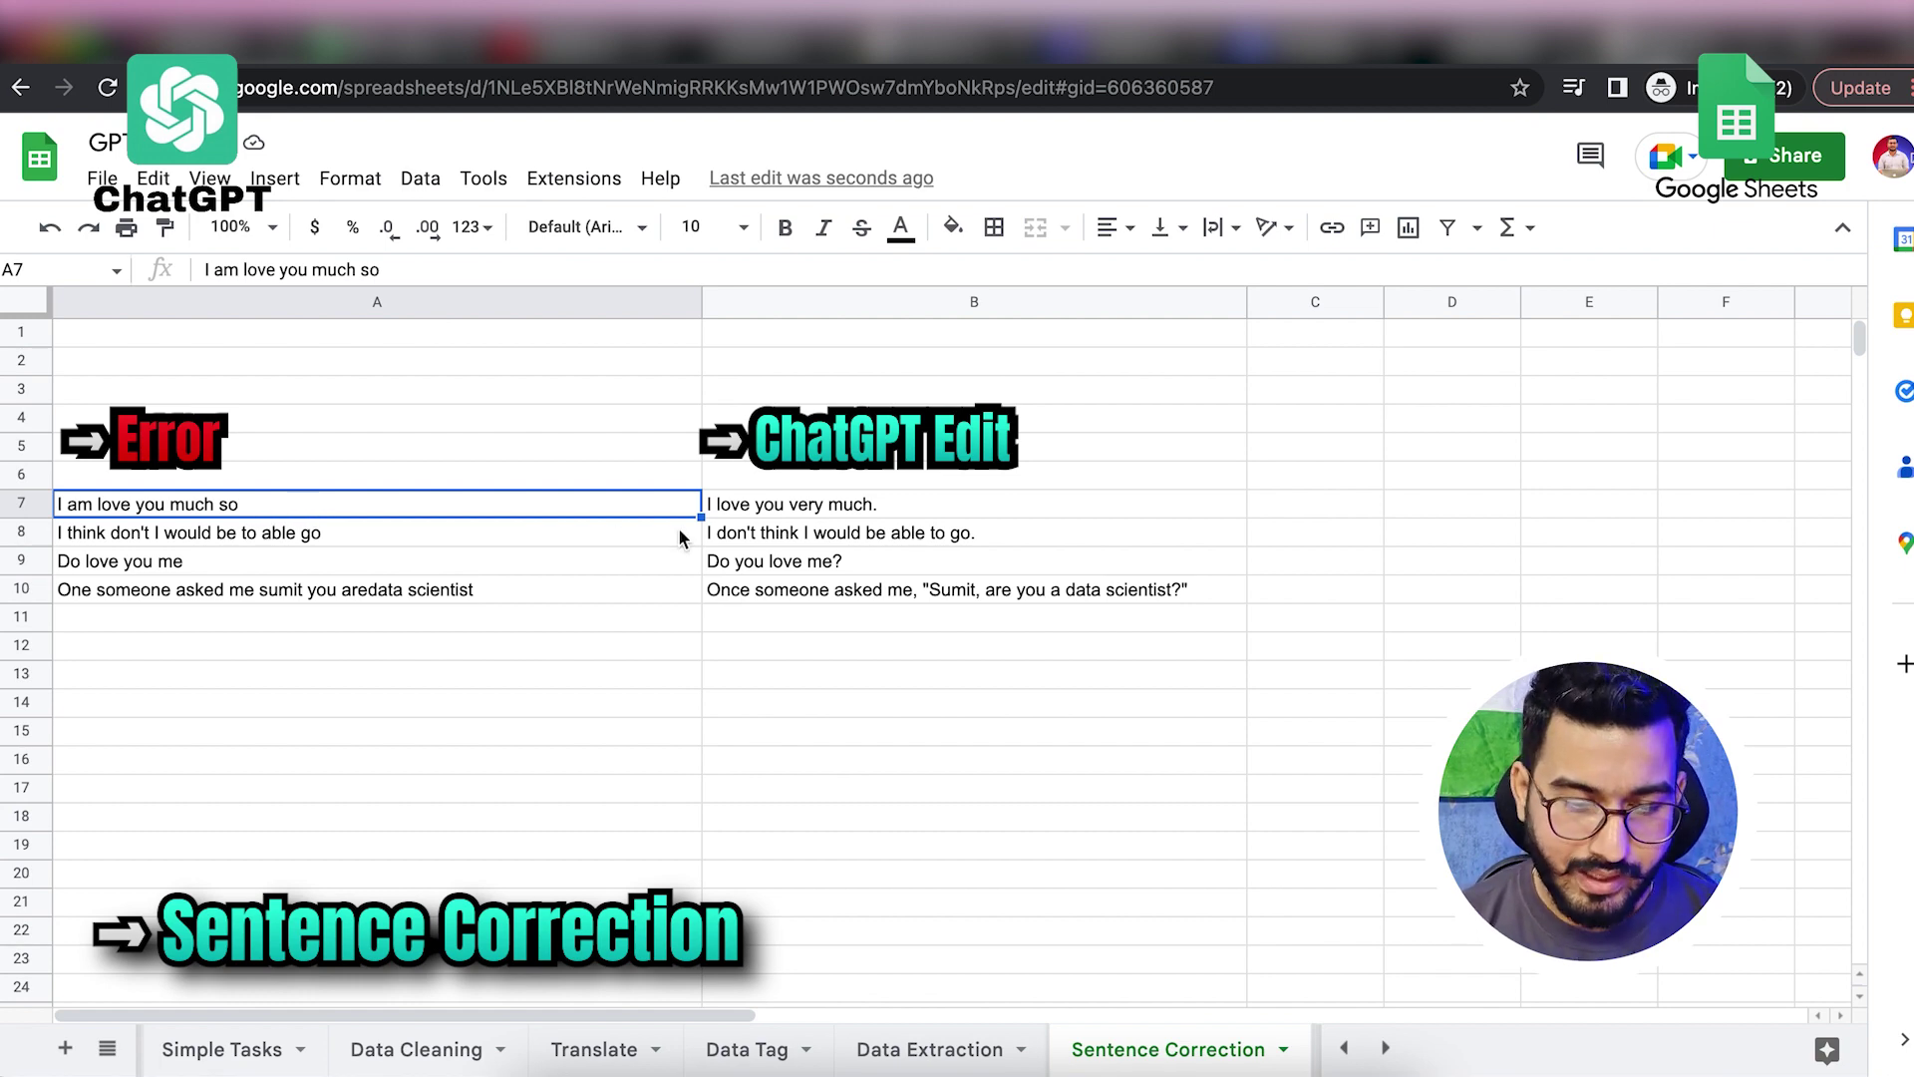
{"action": "left_click", "coordinate": [775, 514]}
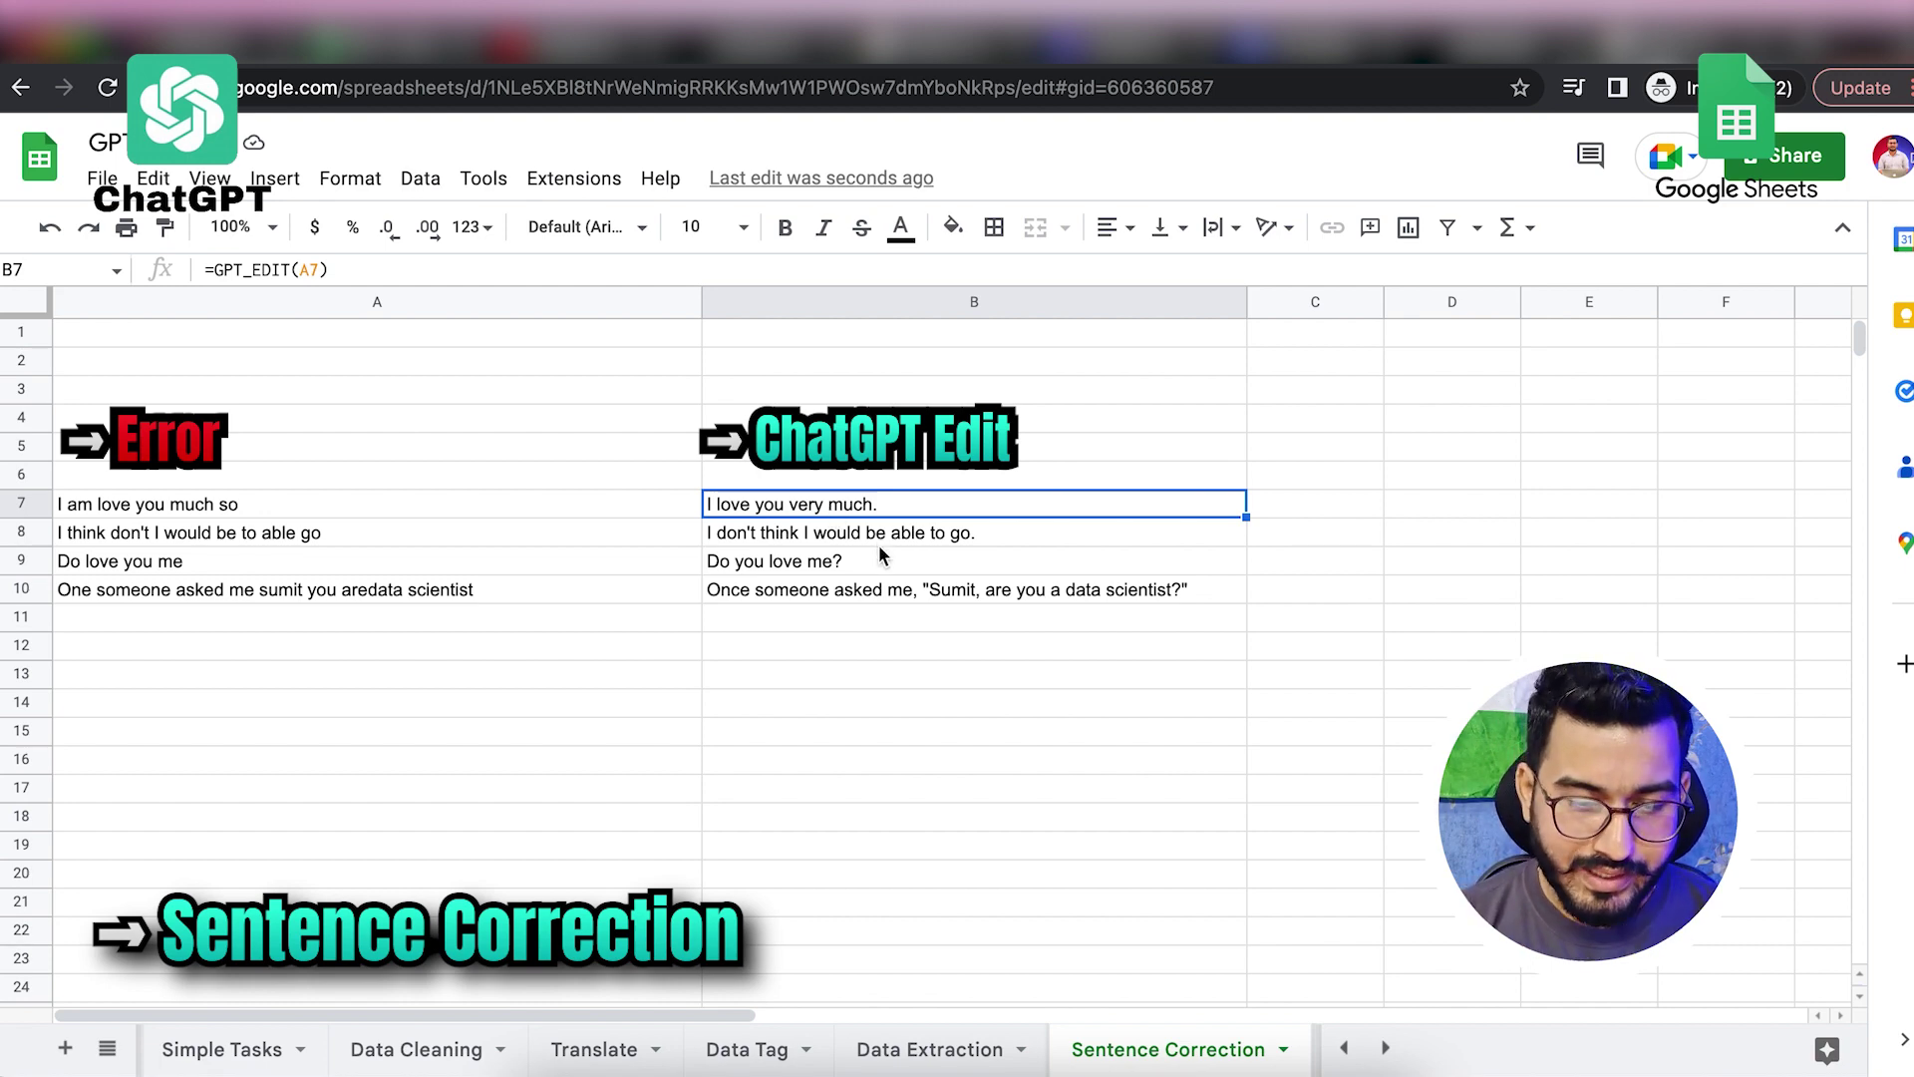
{"action": "left_click", "coordinate": [868, 596]}
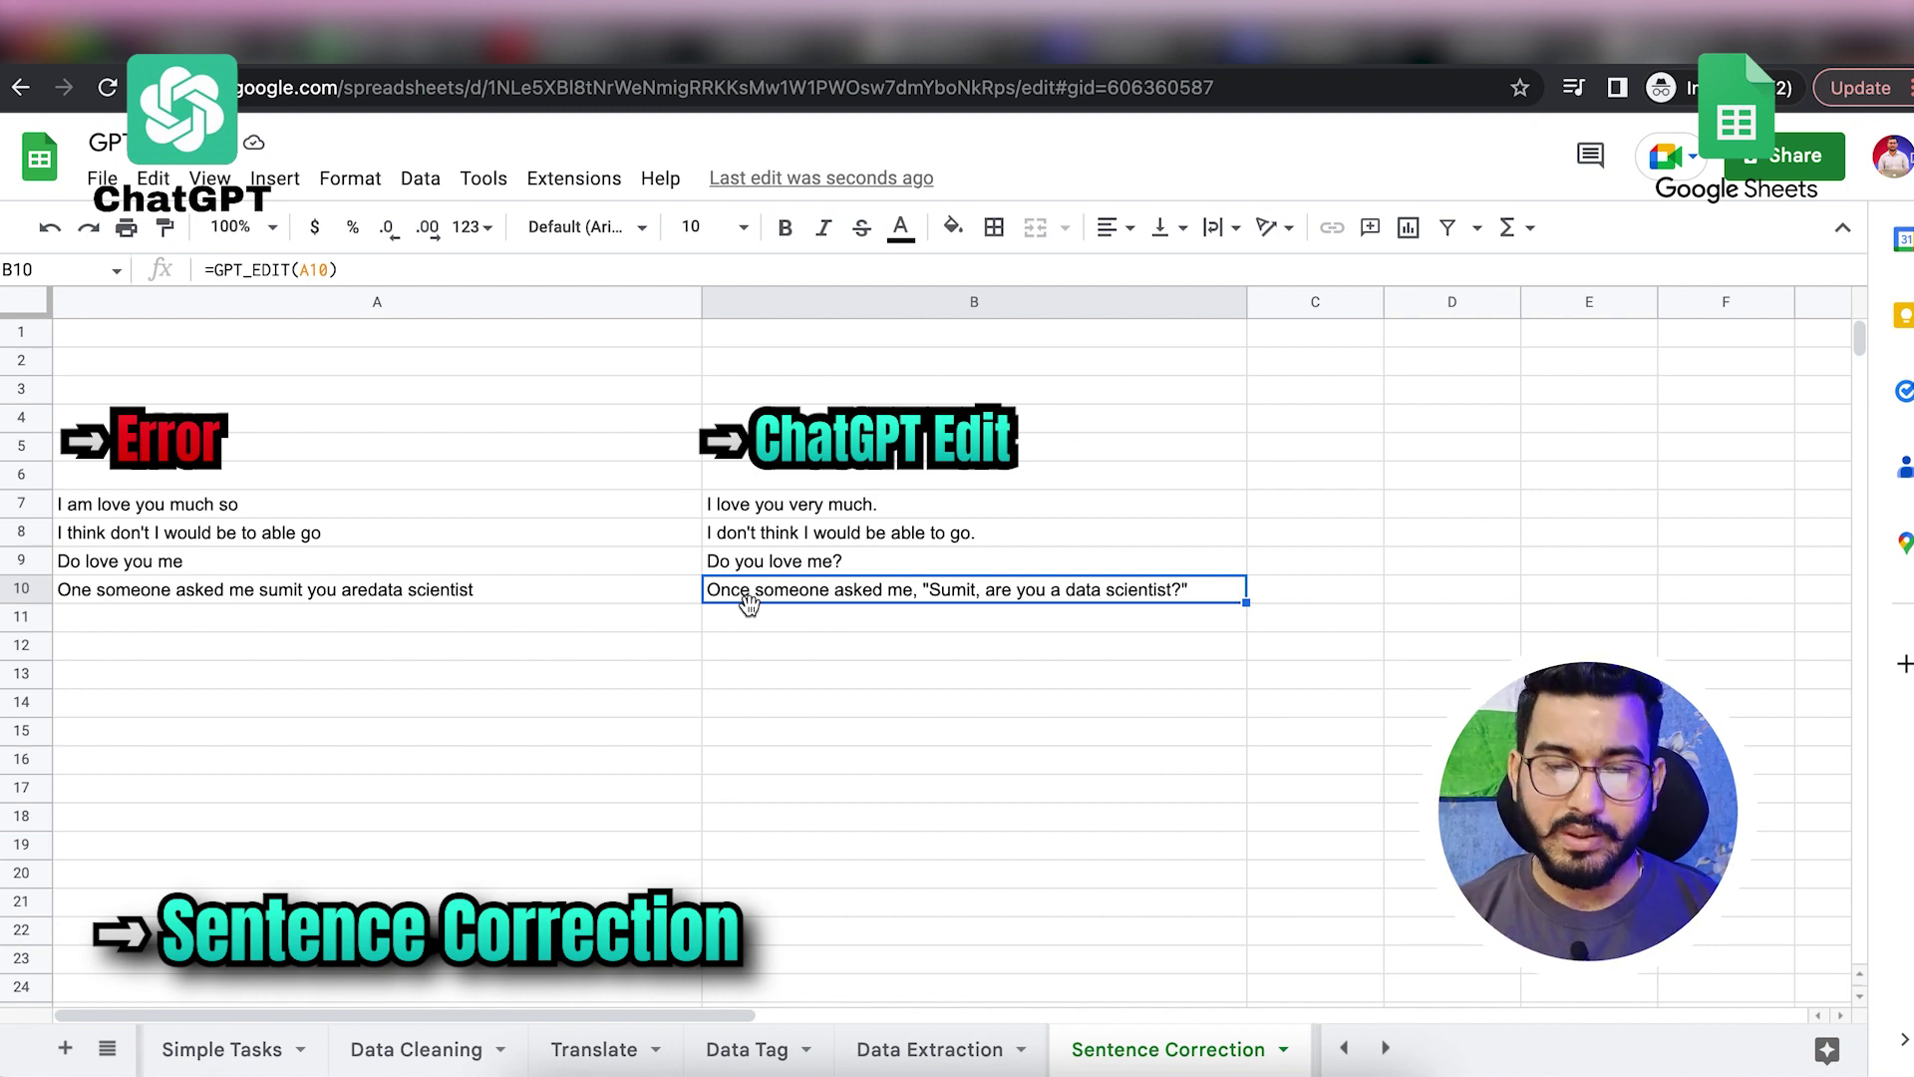
{"action": "left_click", "coordinate": [794, 573]}
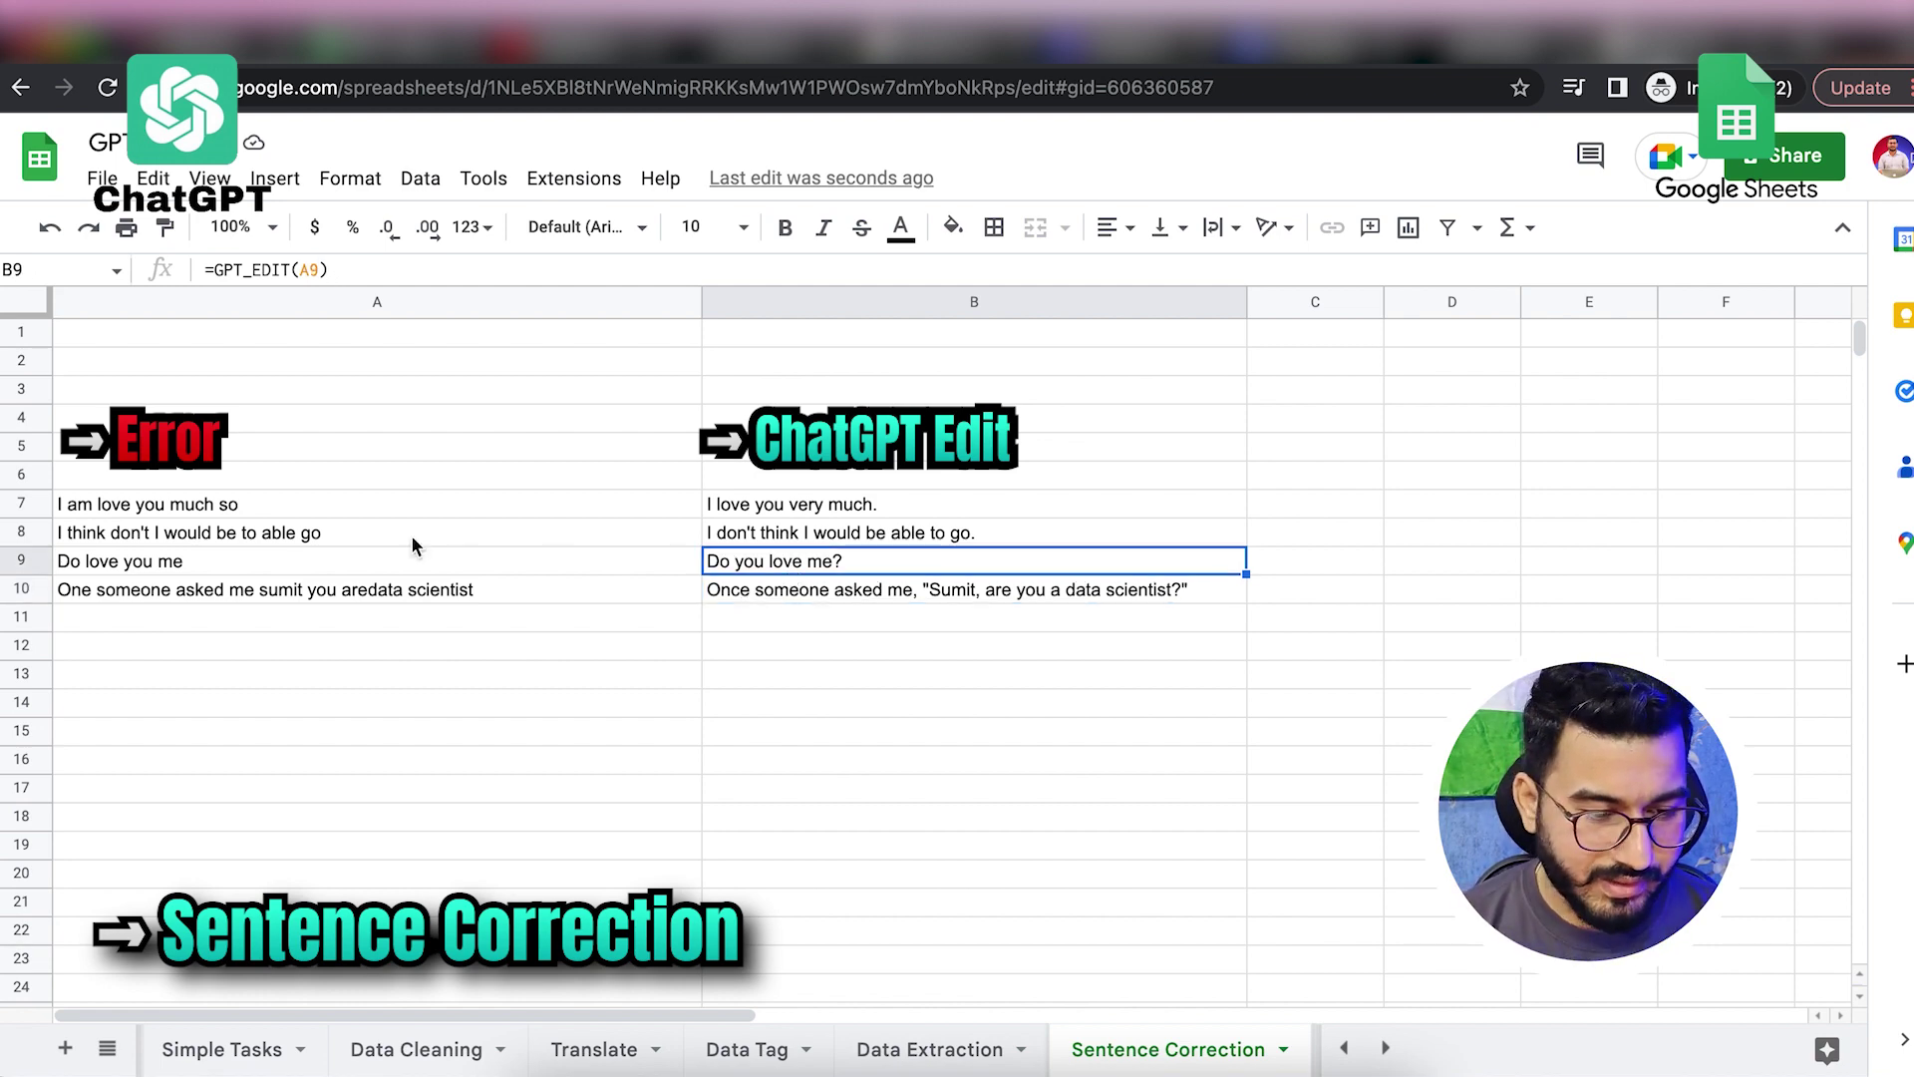
{"action": "left_click", "coordinate": [280, 566]}
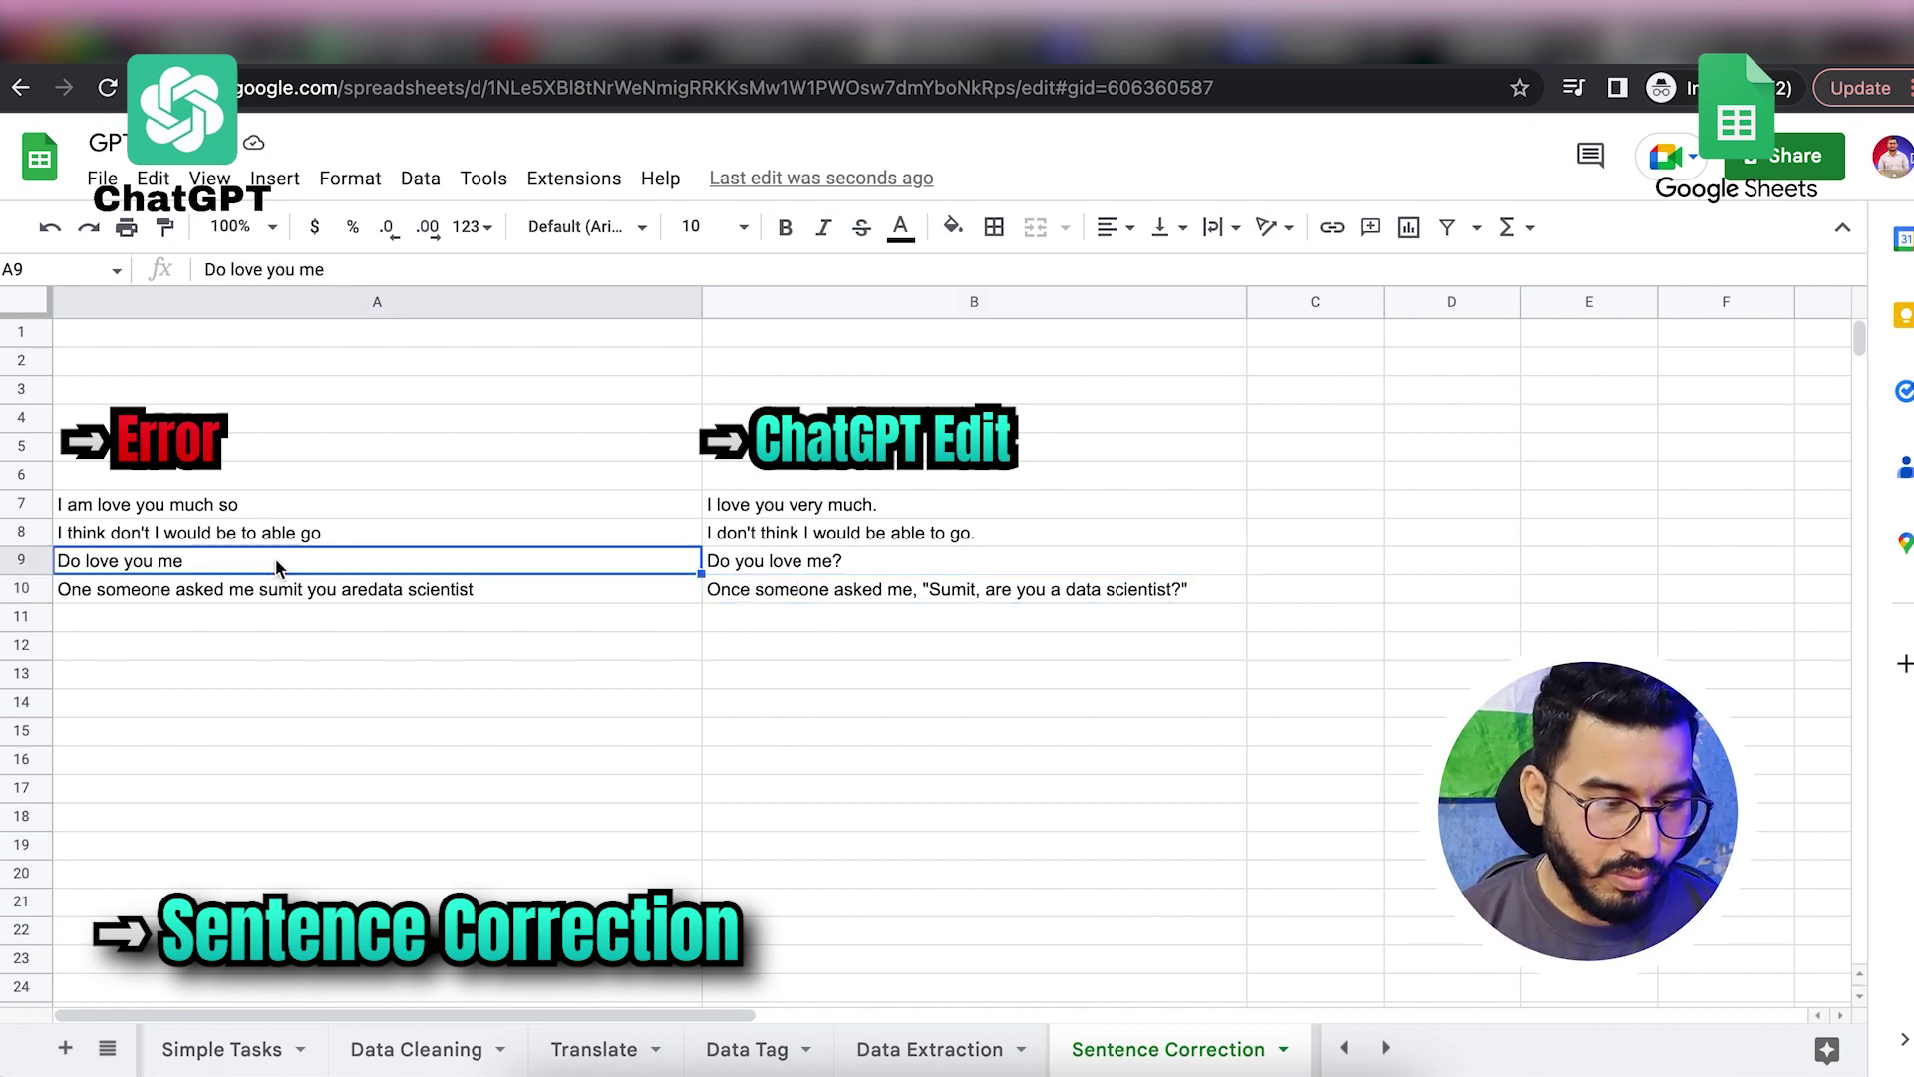
{"action": "left_click", "coordinate": [815, 564]}
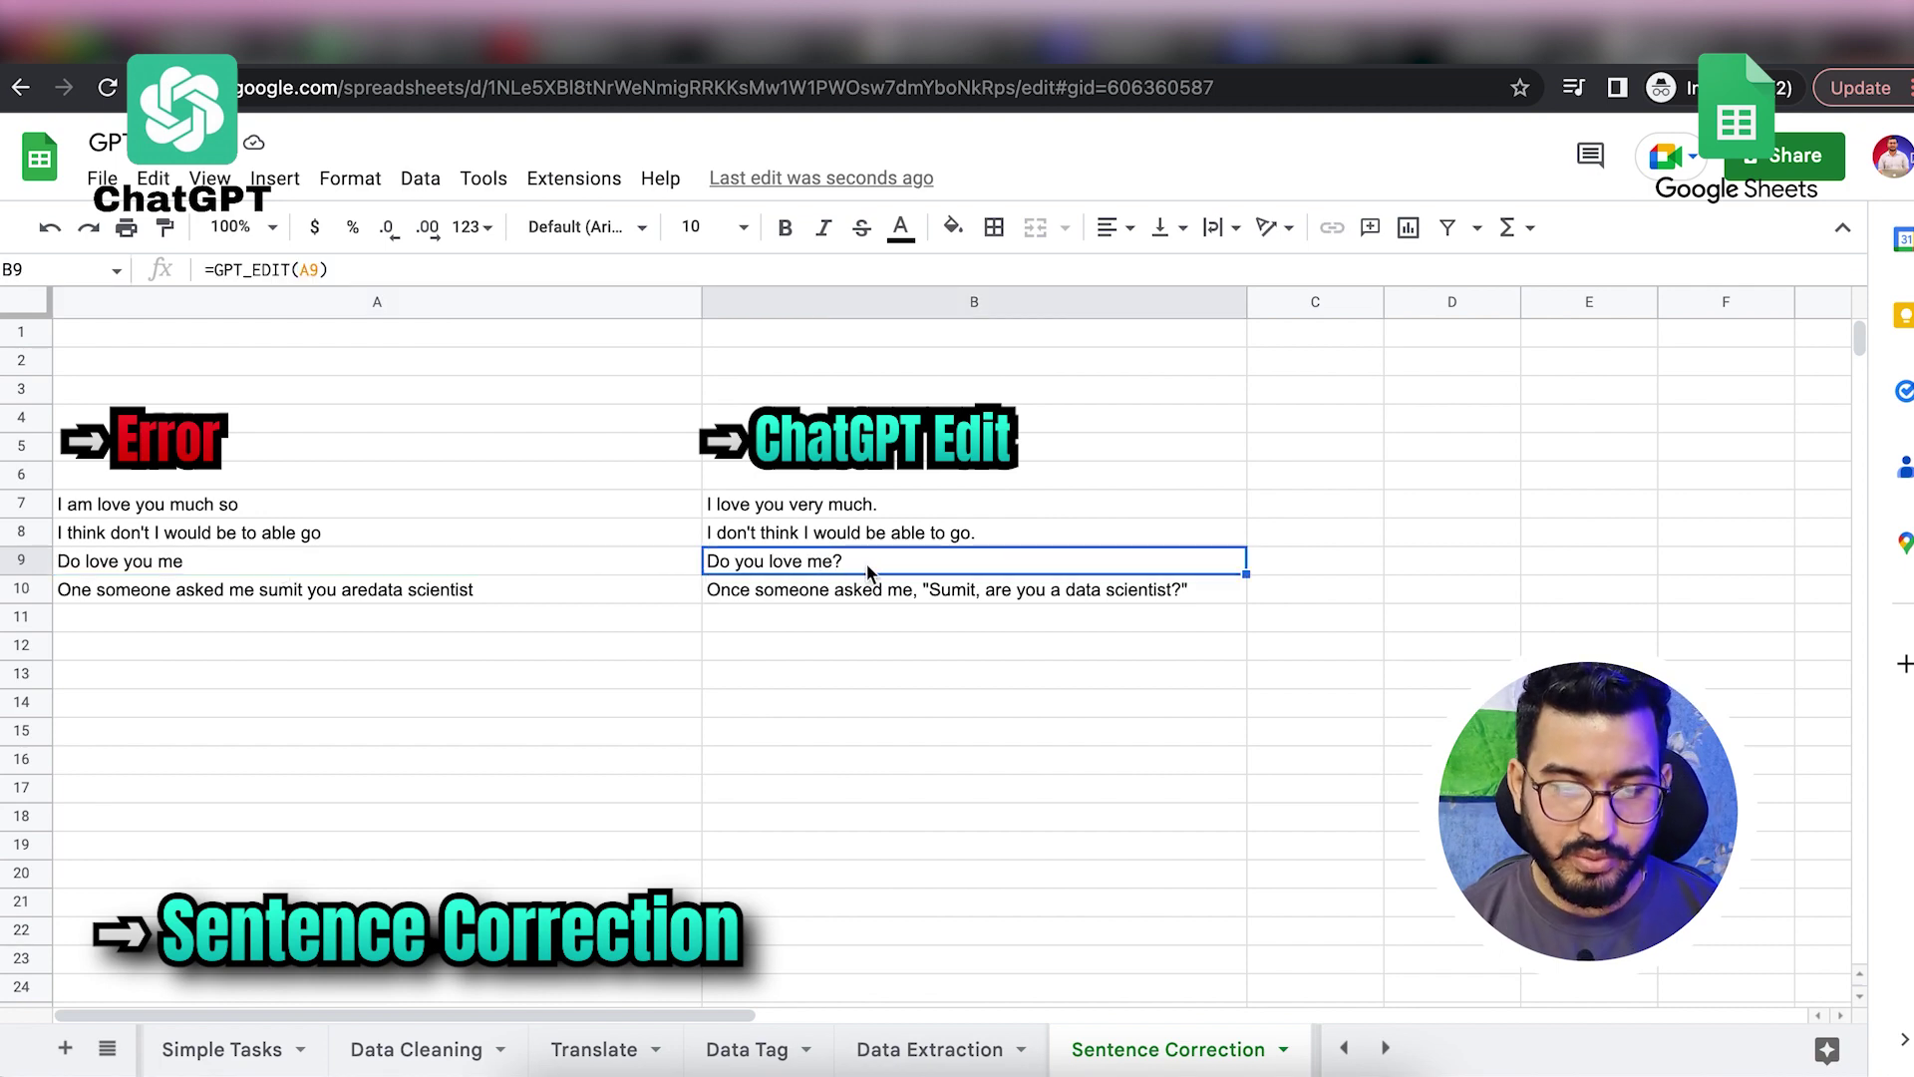
{"action": "left_click", "coordinate": [519, 592]}
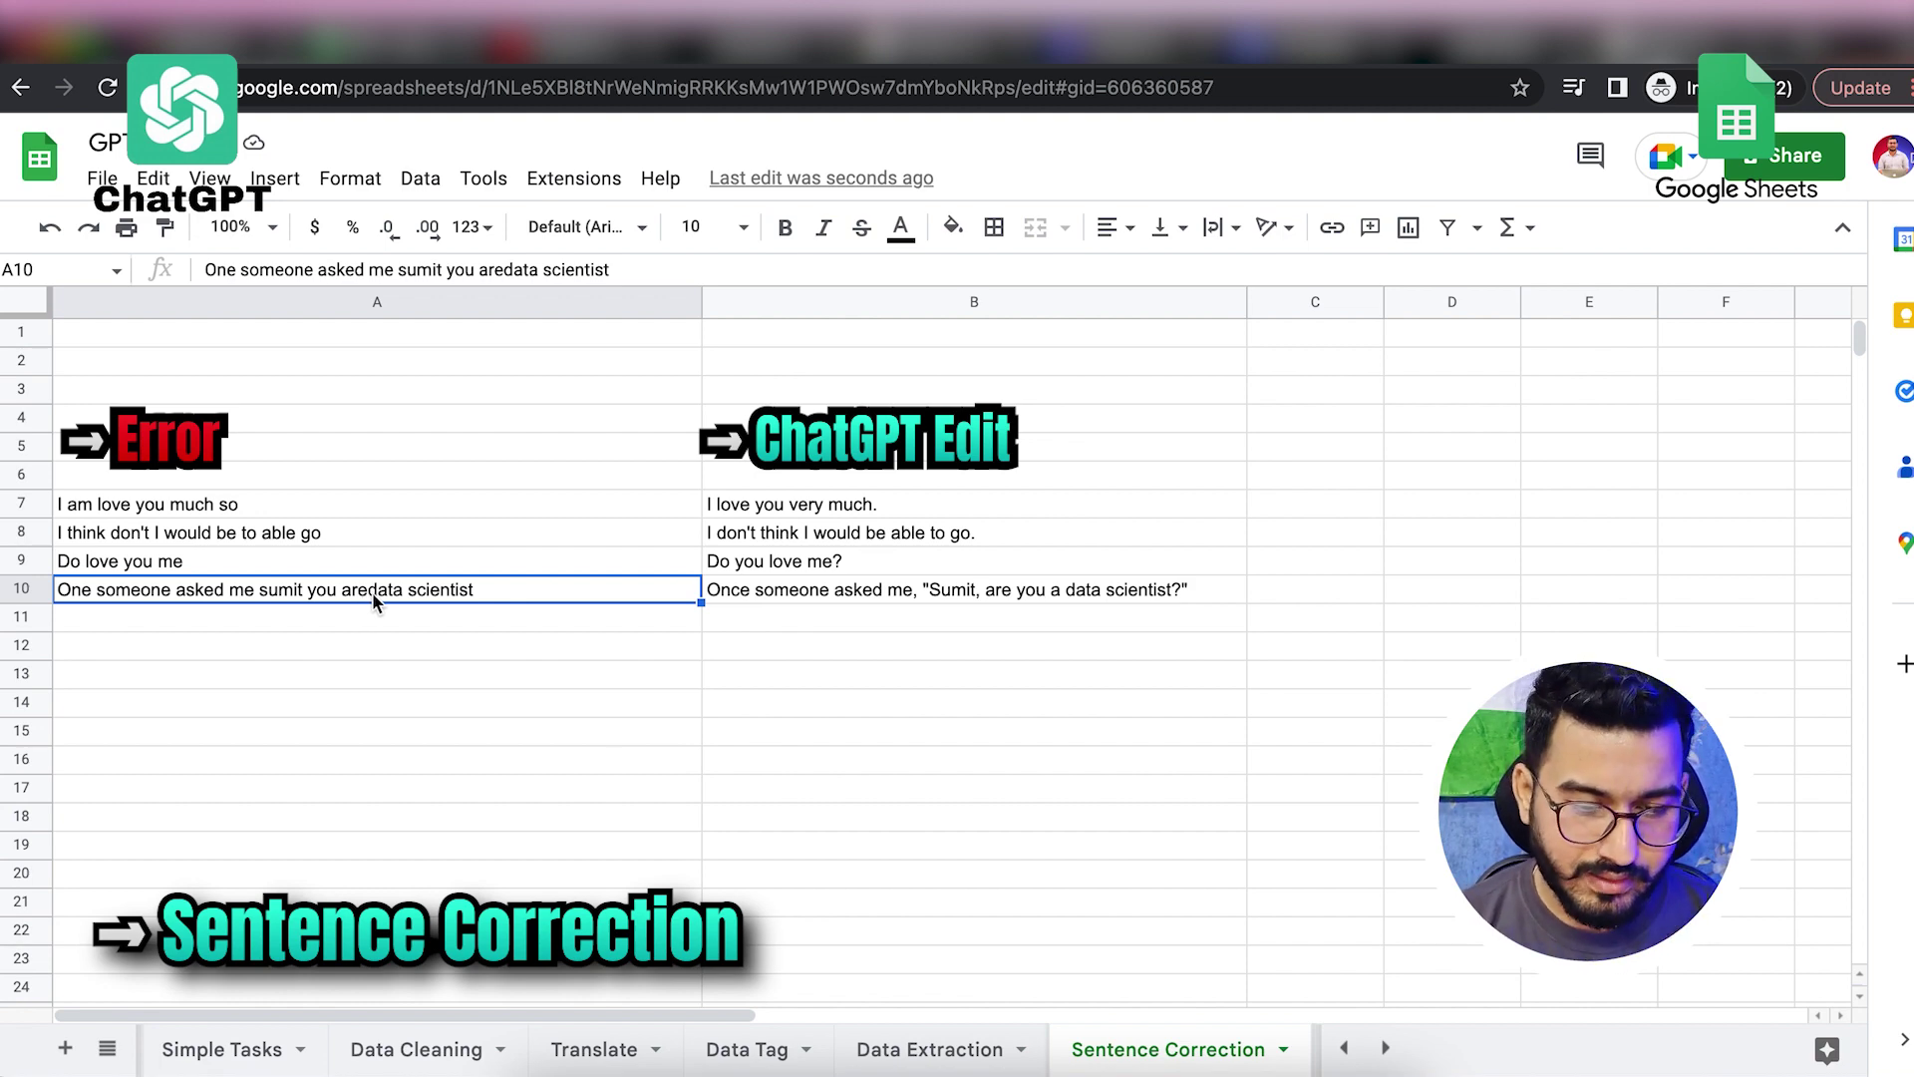
{"action": "left_click", "coordinate": [879, 596]}
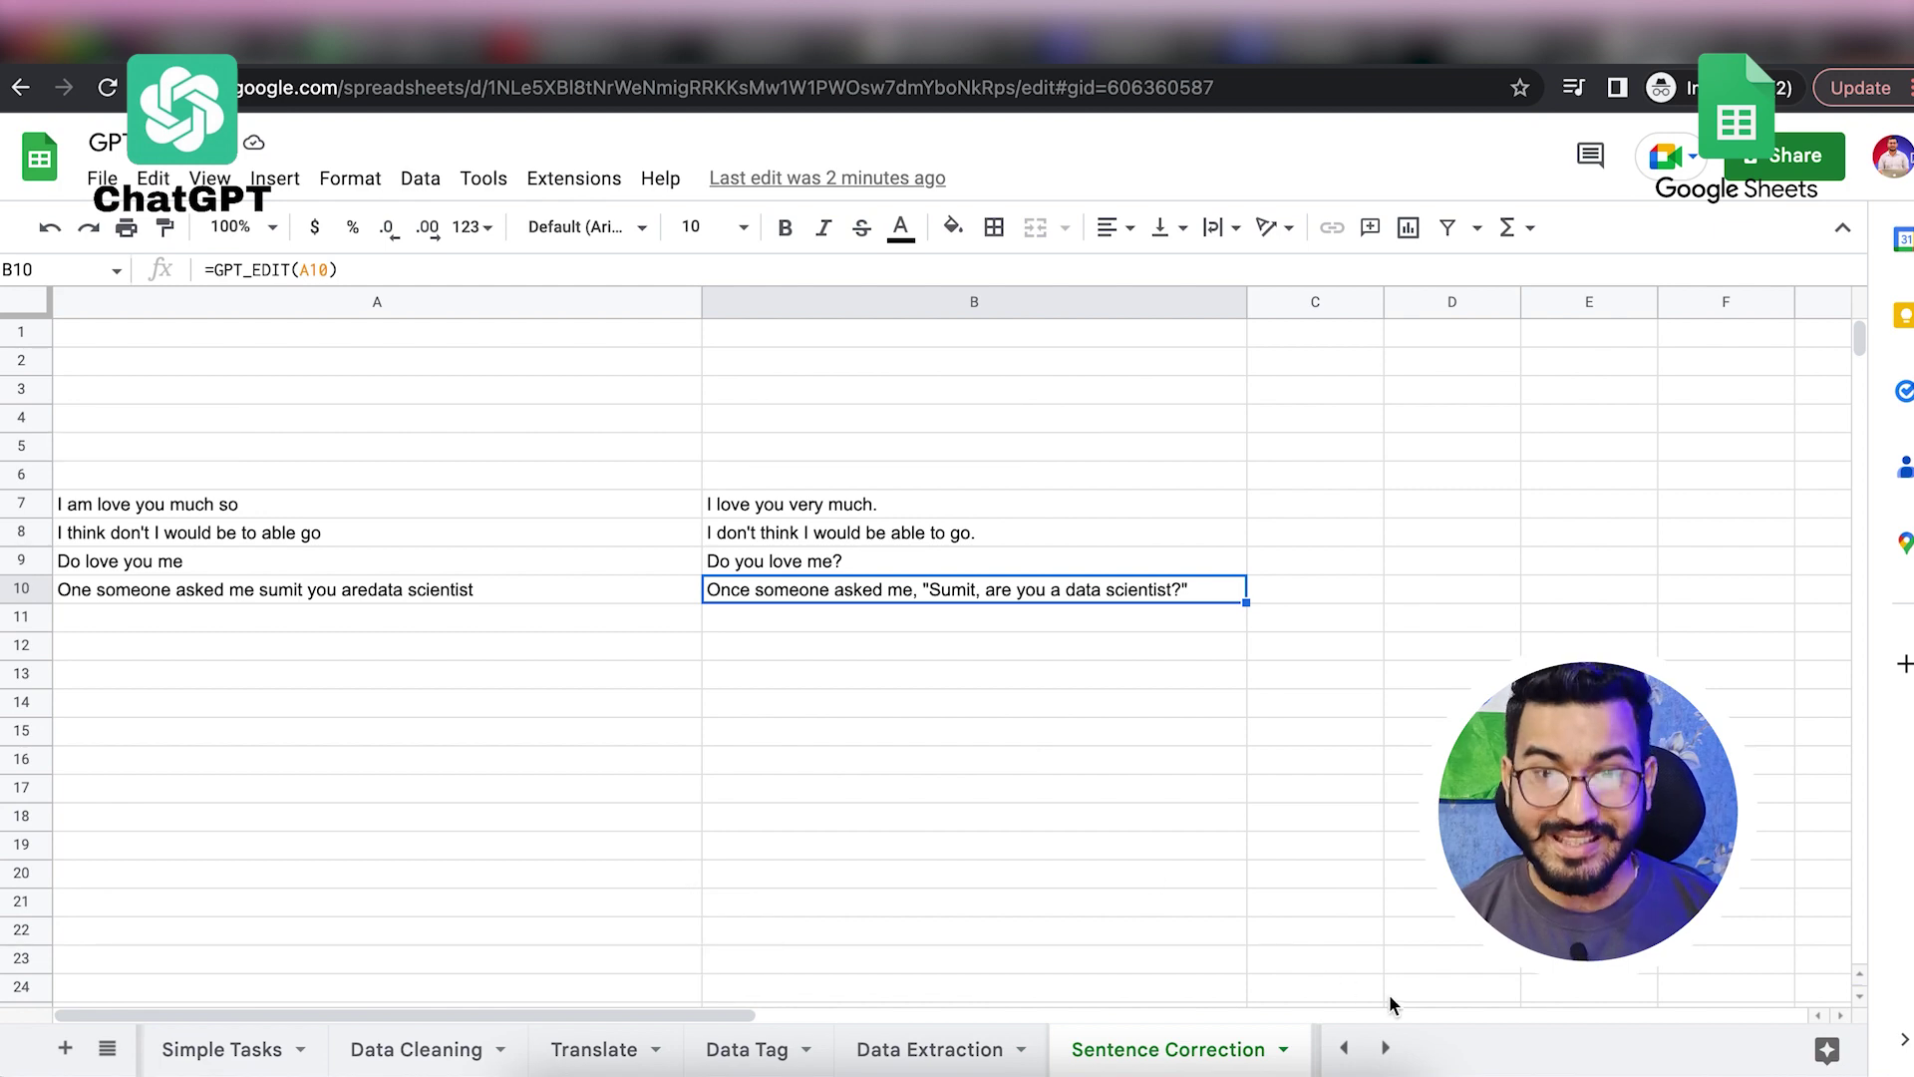
{"action": "left_click", "coordinate": [1384, 1047]}
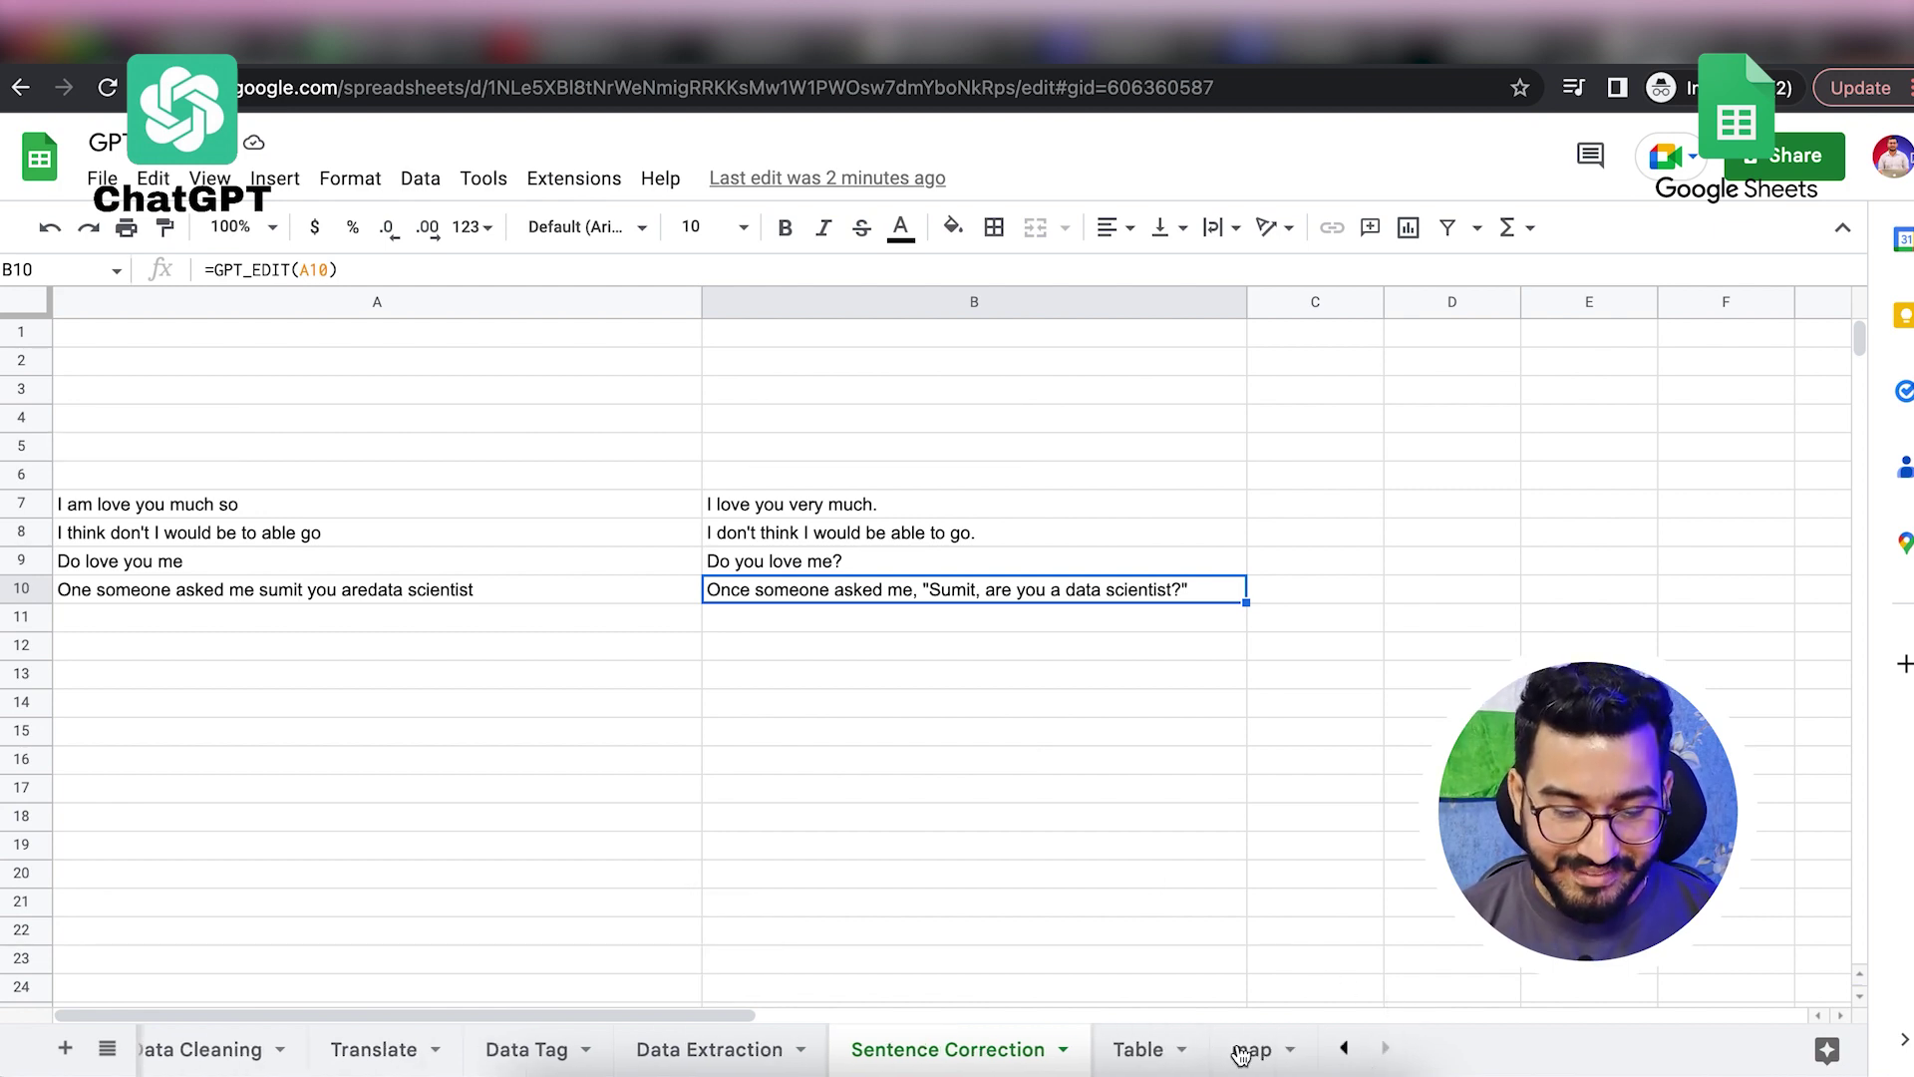
Step: Open the Table sheet and scroll down past the top-10 cricketers data
{"action": "left_click", "coordinate": [1136, 1047]}
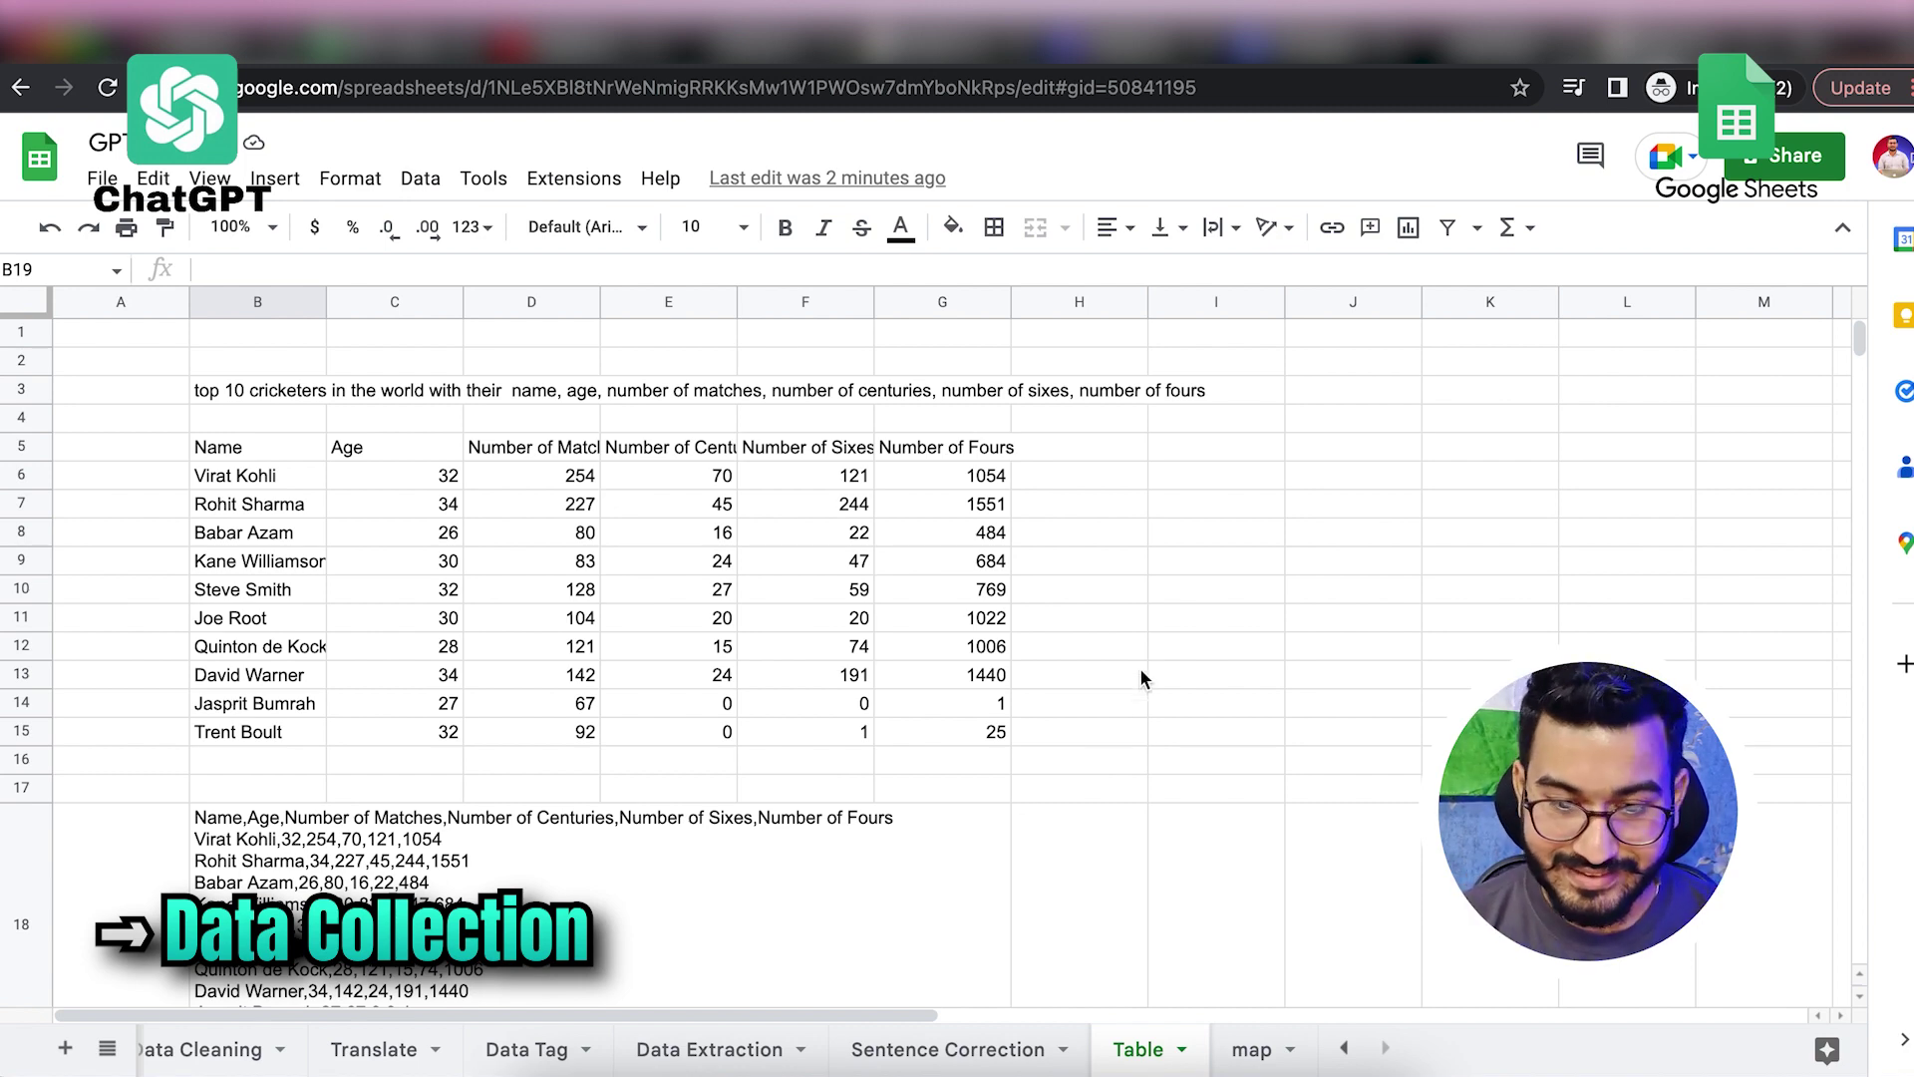
{"action": "scroll", "coordinate": [995, 618], "scroll_direction": "down", "scroll_amount": 10}
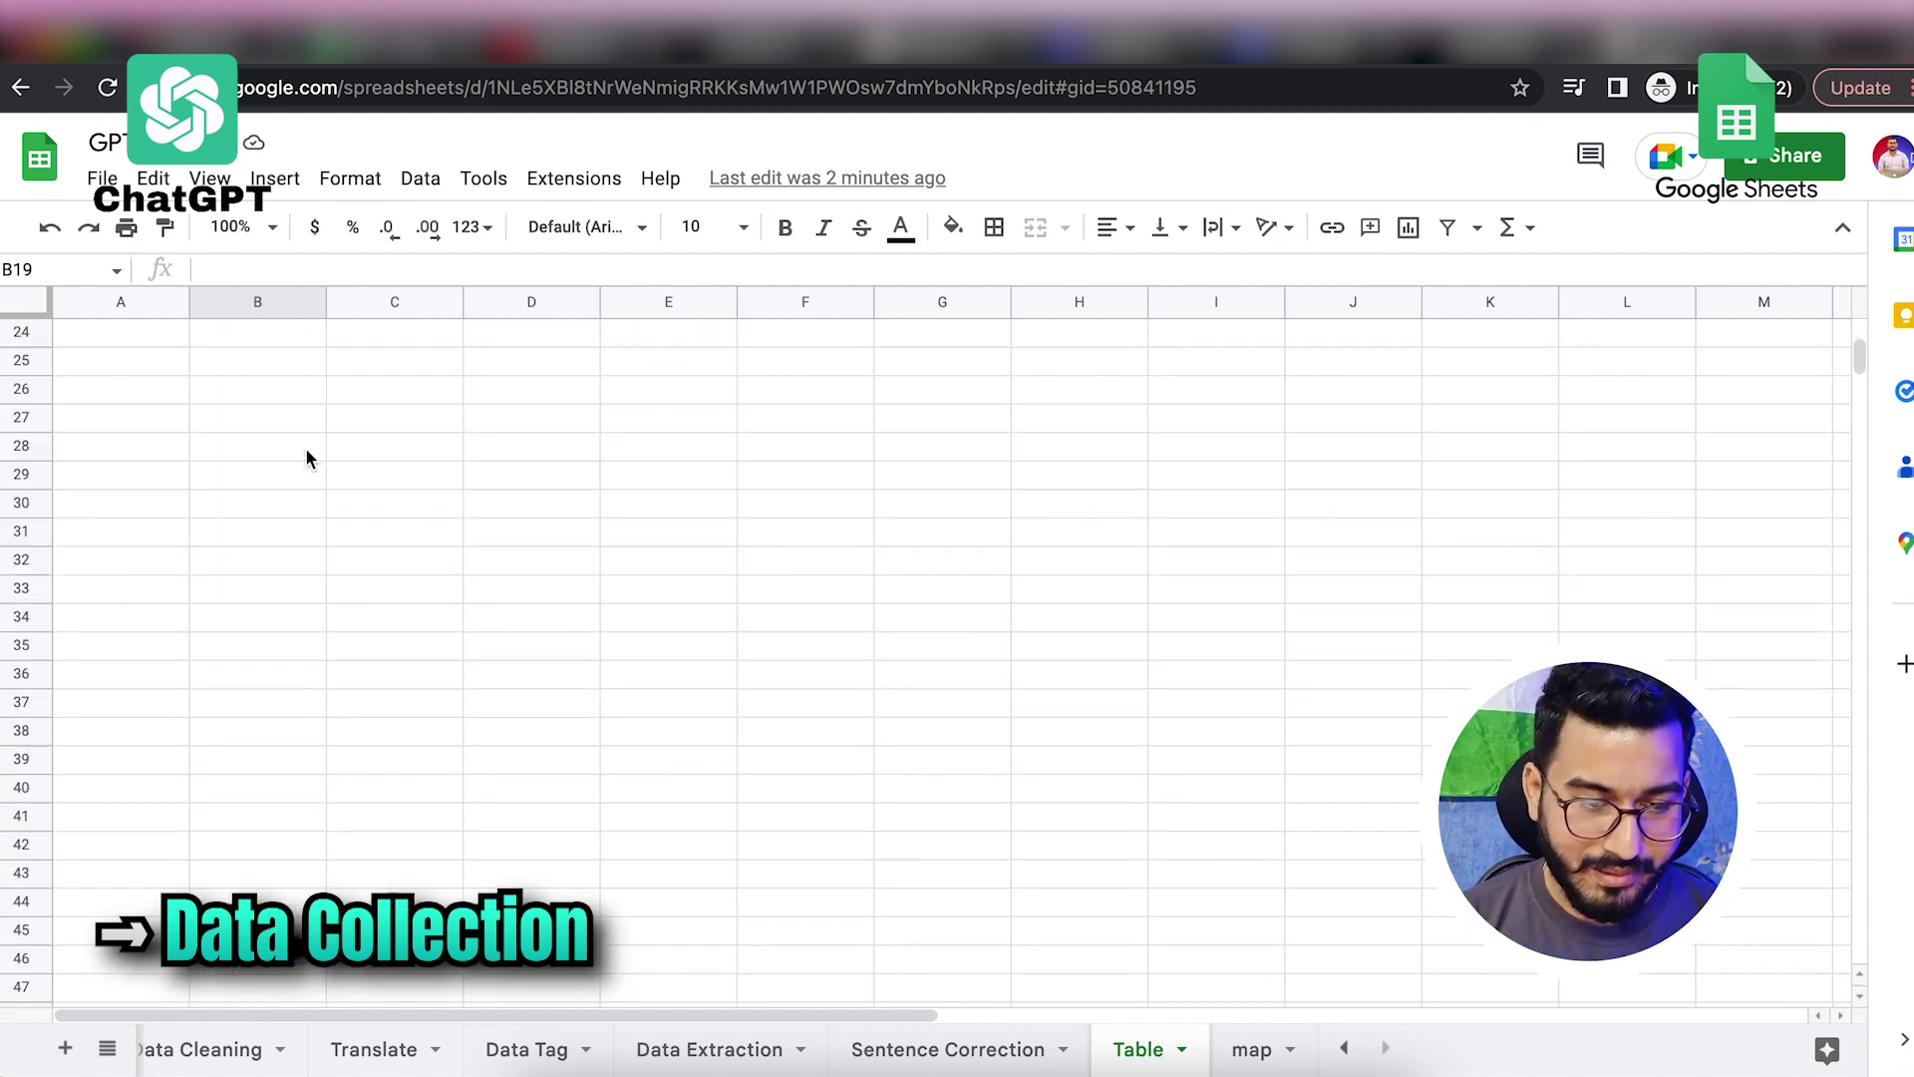
Step: Put 'top 10 singer in india with their name, age, number of songs, number of national awards' in B28; begin =GPT_ in B30
{"action": "left_click", "coordinate": [268, 451]}
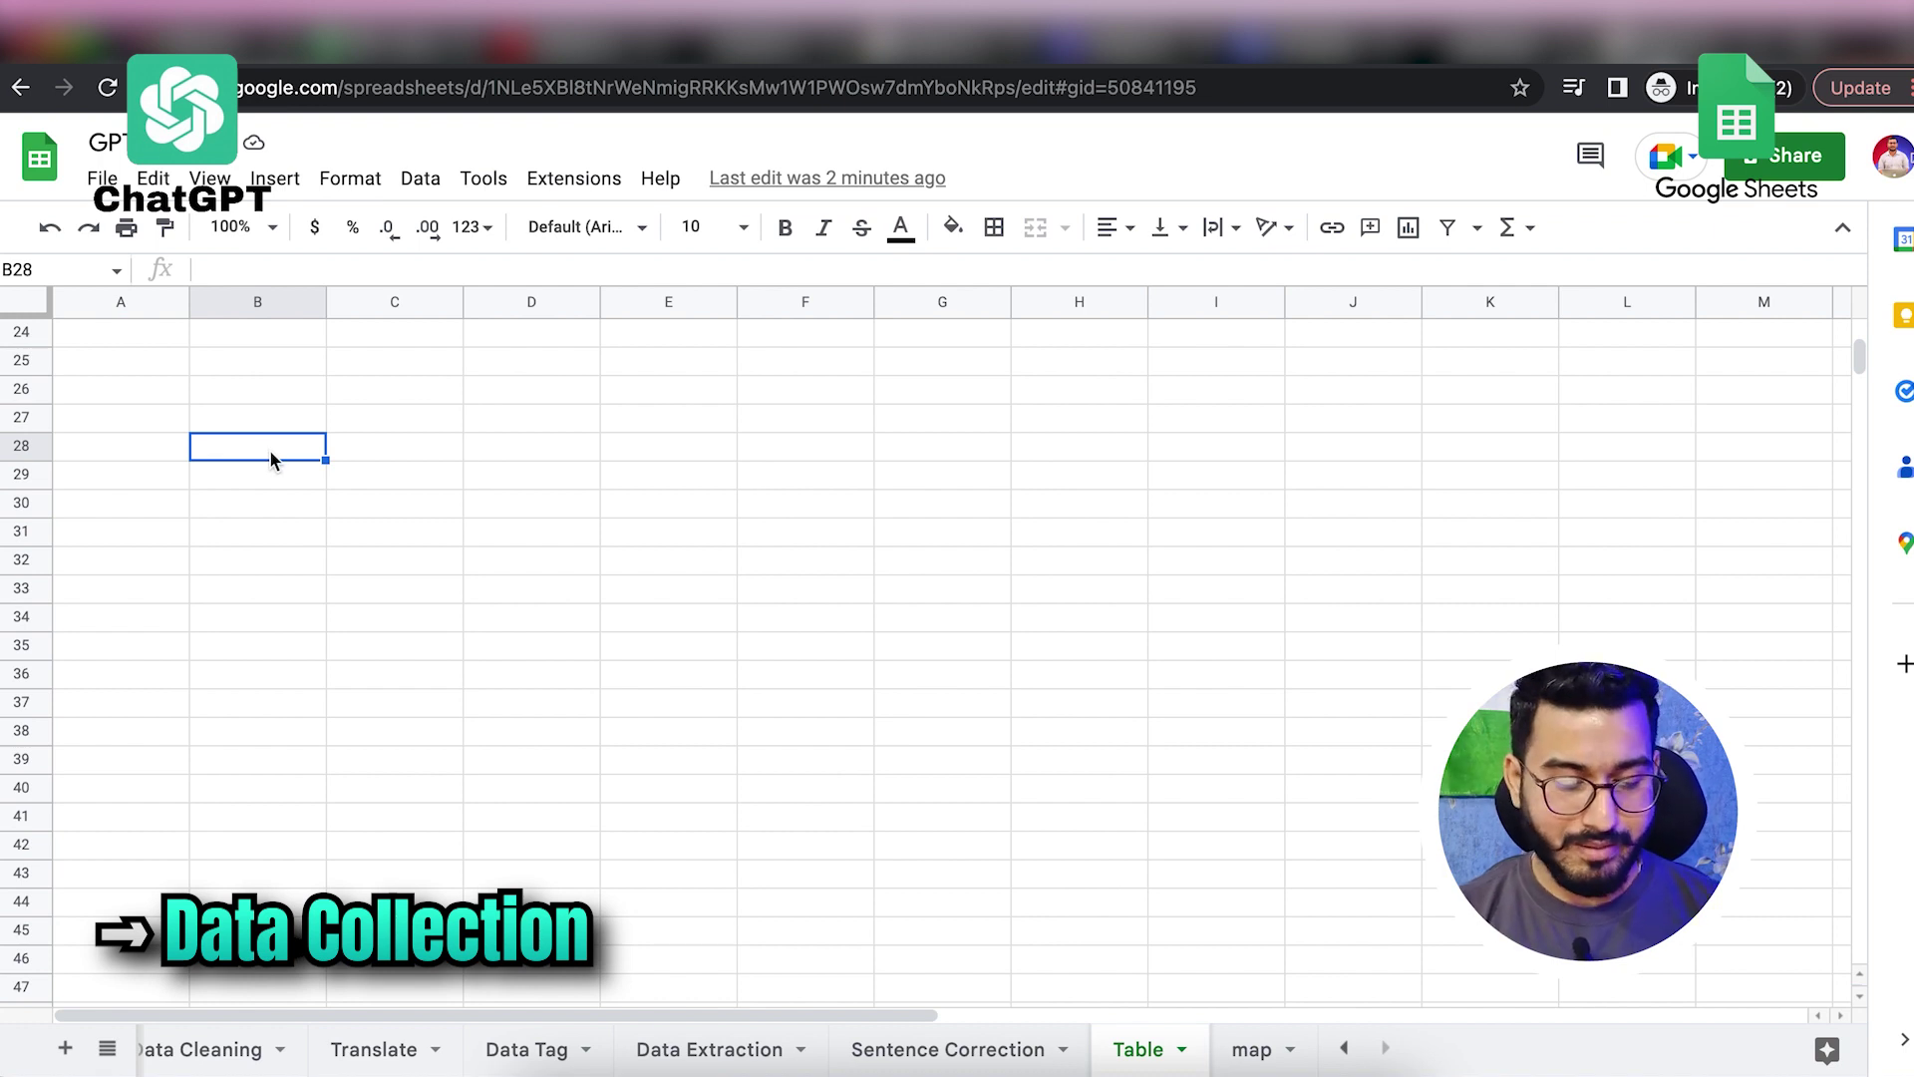
{"action": "type", "text": "top 10 "}
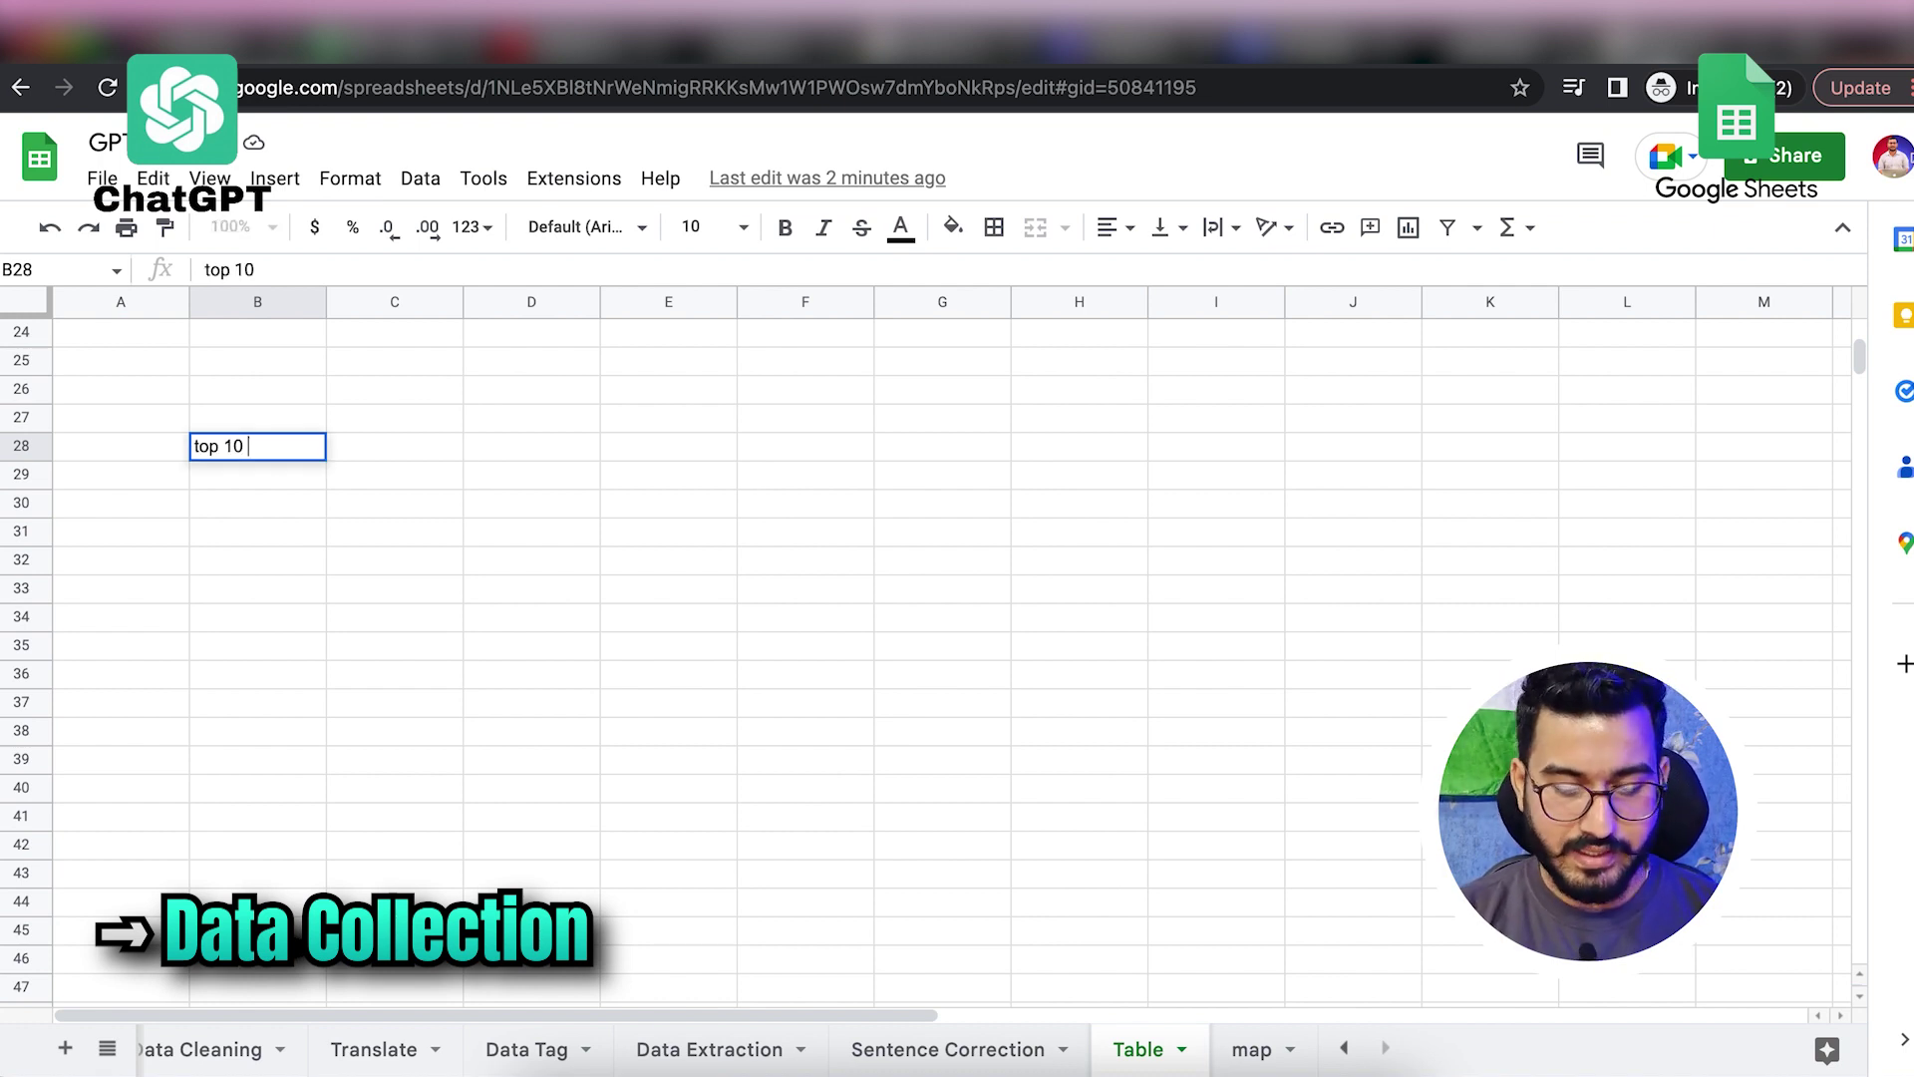
{"action": "type", "text": "singer in t"}
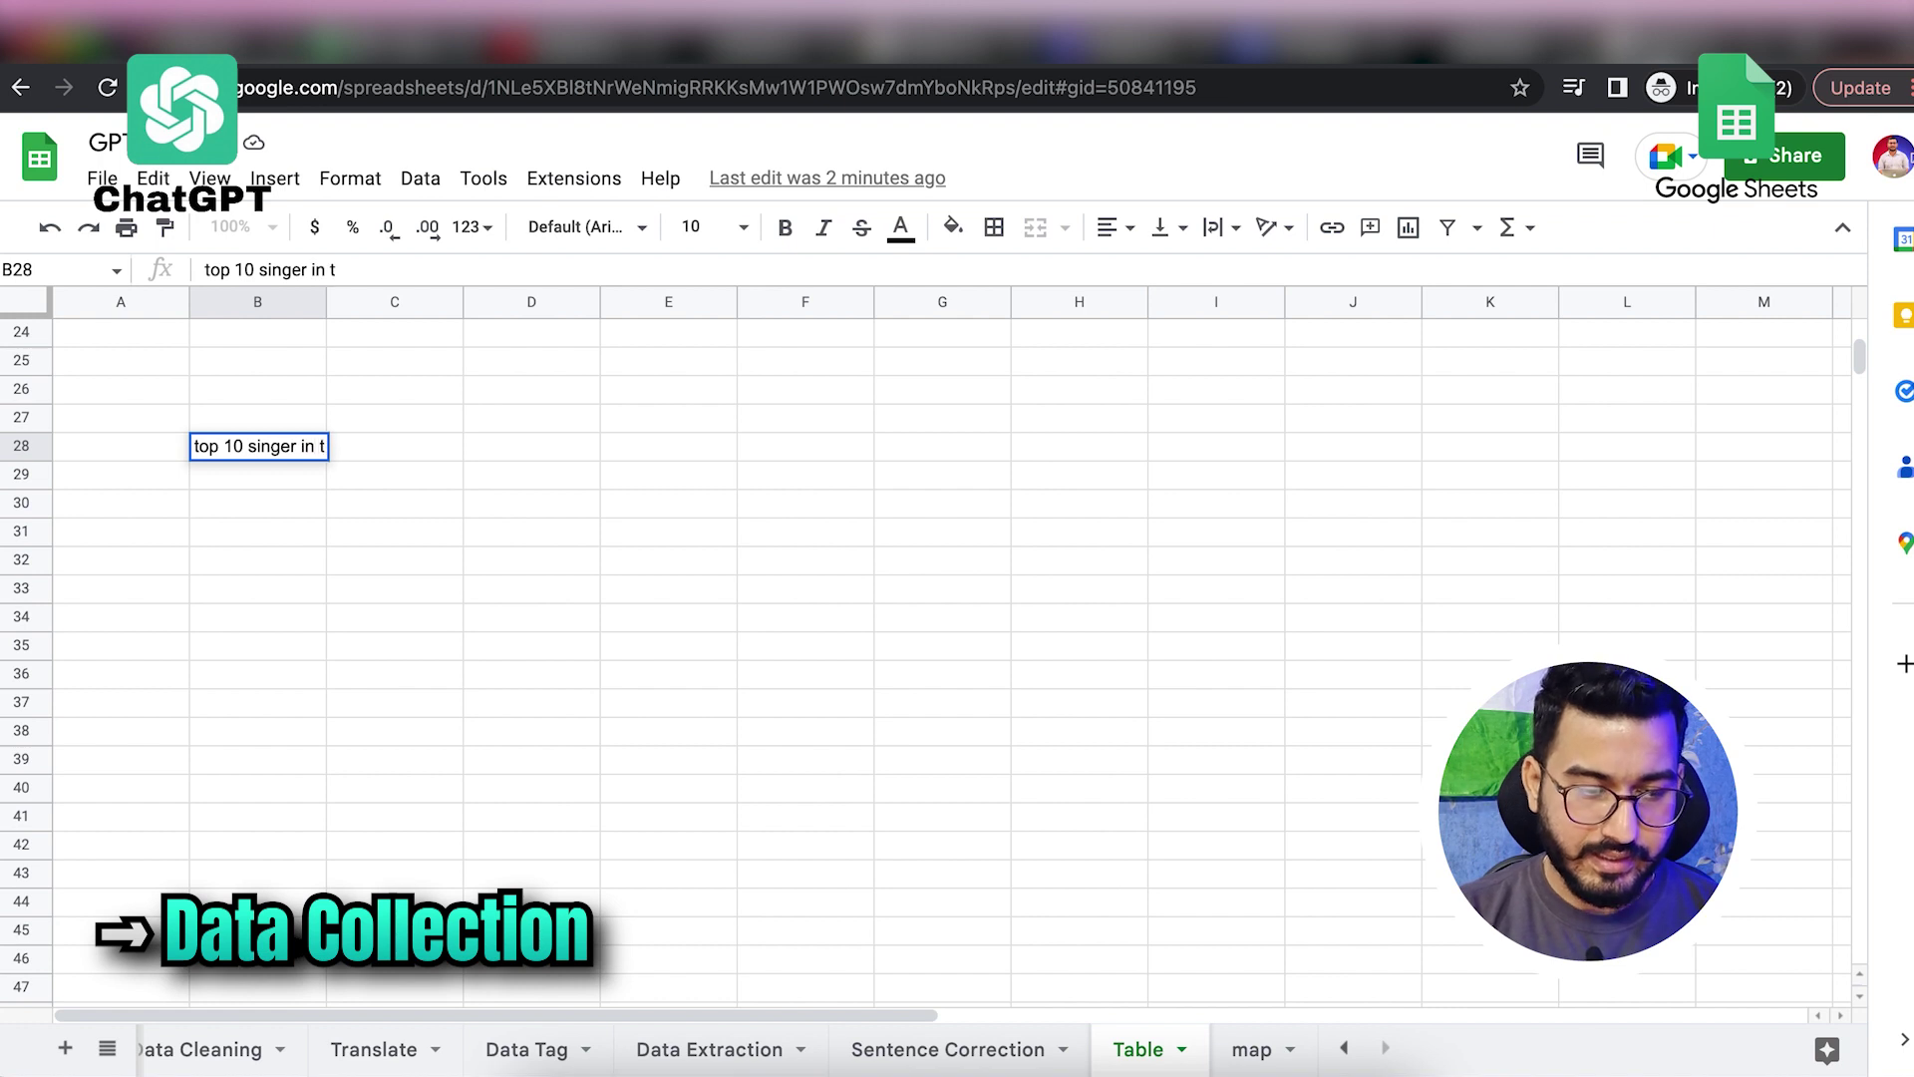
{"action": "key", "text": "BackSpace"}
{"action": "type", "text": "india "}
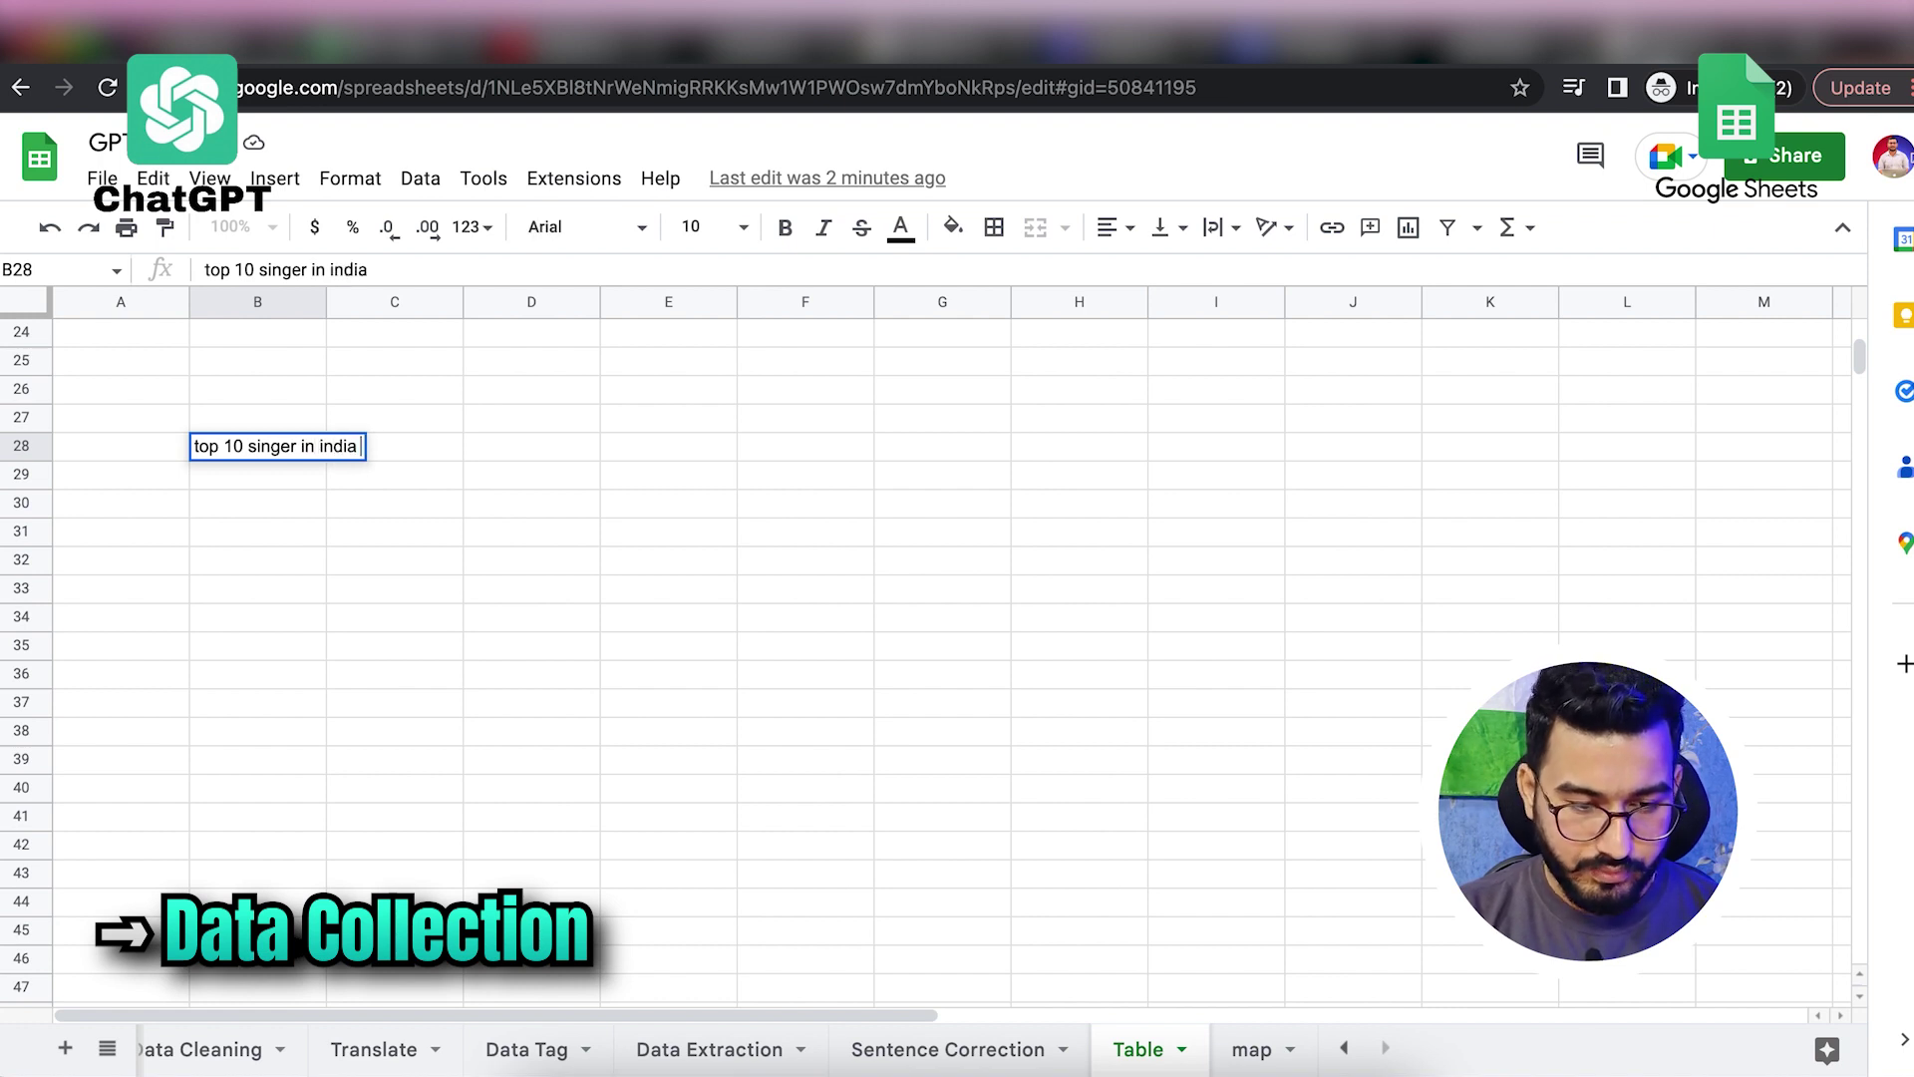
{"action": "type", "text": "with number of songs"}
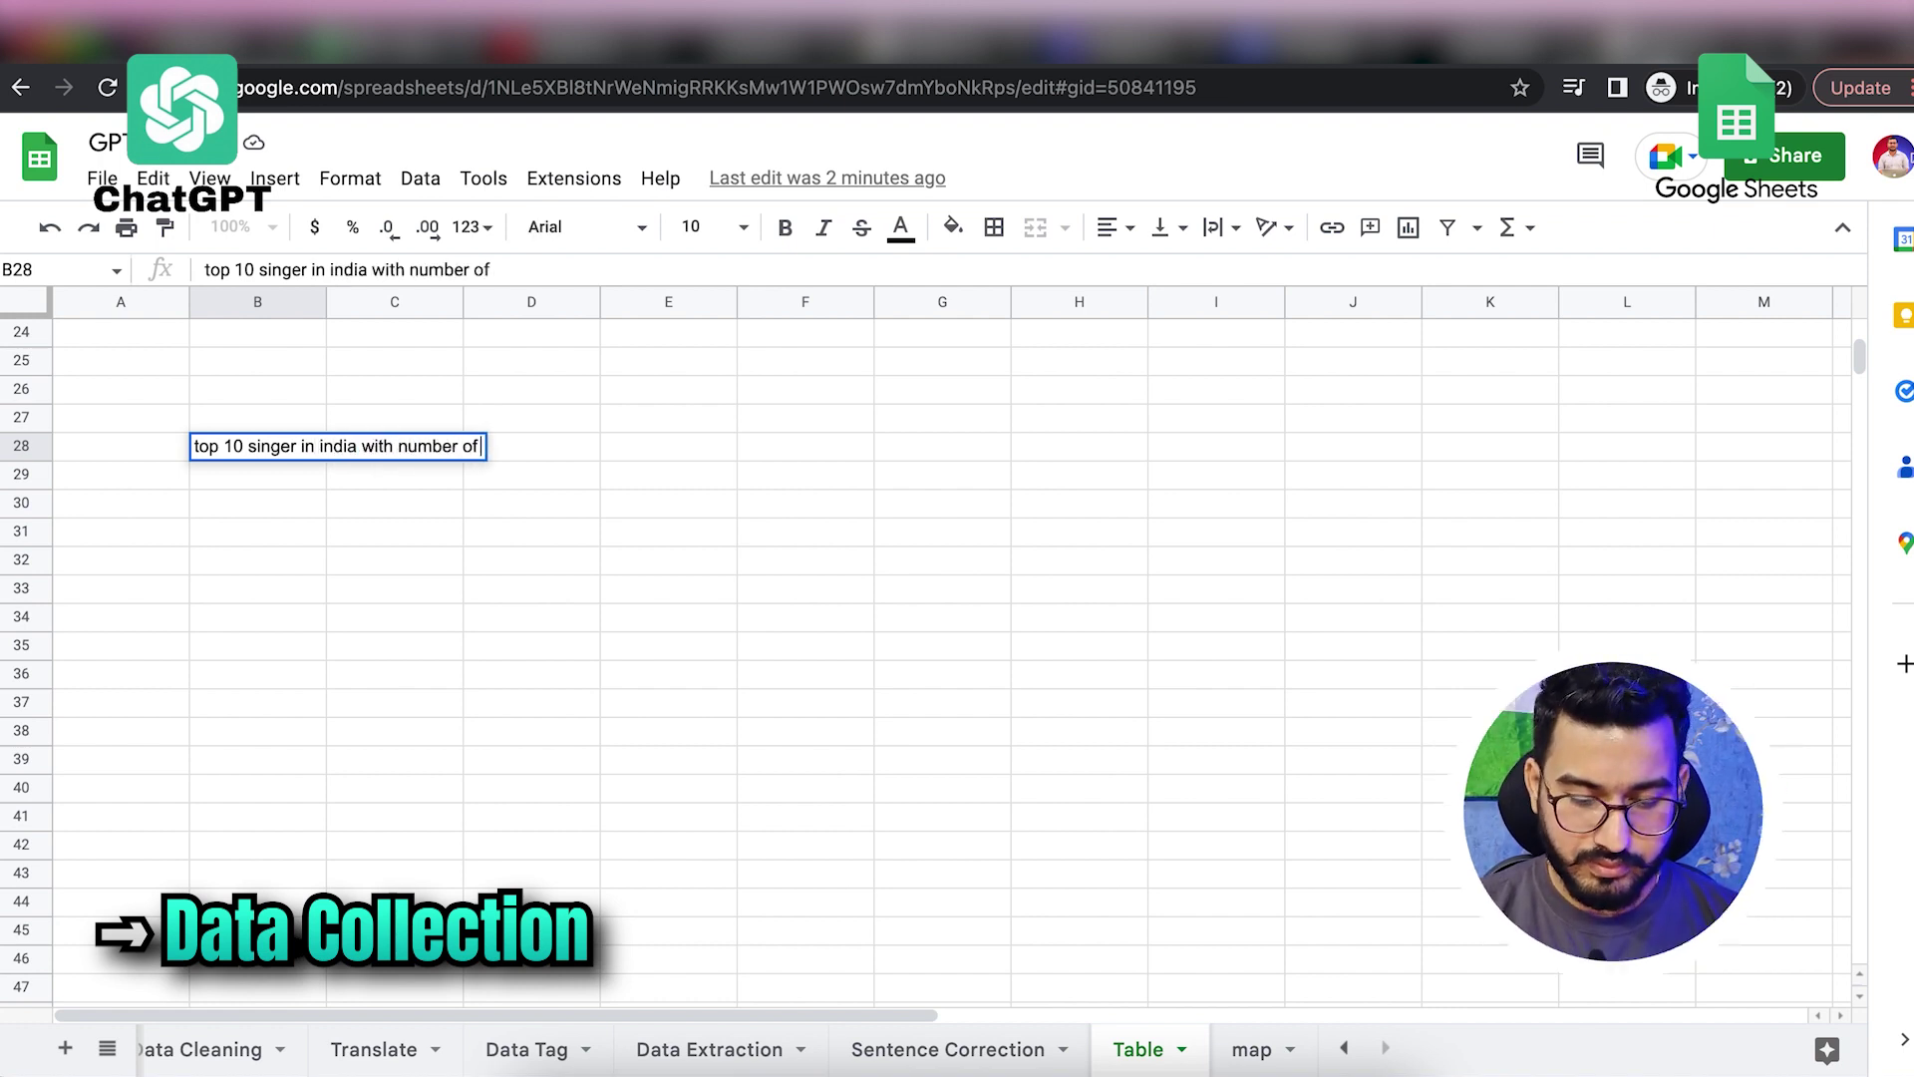
{"action": "key", "text": "BackSpace"}
{"action": "key", "text": "BackSpace"}
{"action": "key", "text": "BackSpace"}
{"action": "key", "text": "BackSpace"}
{"action": "key", "text": "BackSpace"}
{"action": "key", "text": "BackSpace"}
{"action": "key", "text": "BackSpace"}
{"action": "key", "text": "BackSpace"}
{"action": "key", "text": "BackSpace"}
{"action": "key", "text": "BackSpace"}
{"action": "key", "text": "BackSpace"}
{"action": "key", "text": "BackSpace"}
{"action": "key", "text": "BackSpace"}
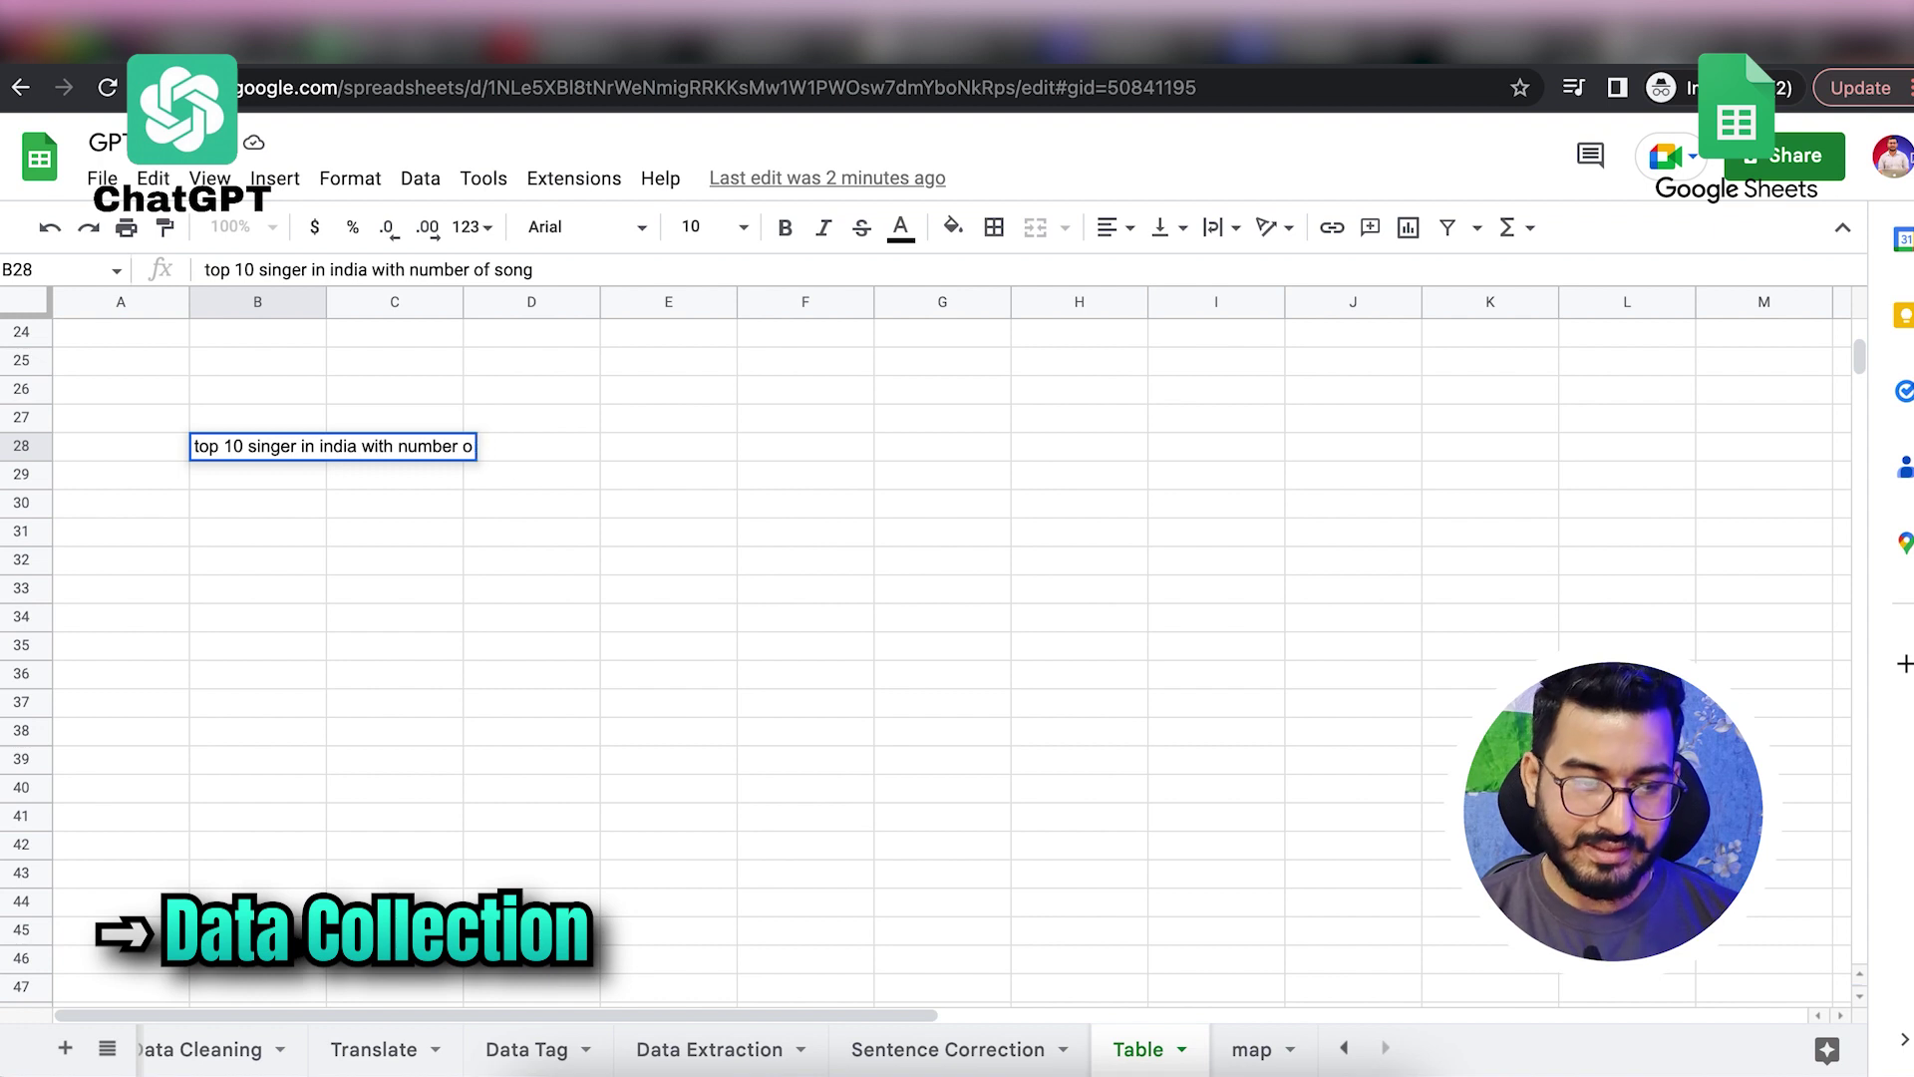
{"action": "key", "text": "BackSpace"}
{"action": "key", "text": "BackSpace"}
{"action": "key", "text": "BackSpace"}
{"action": "type", "text": "their nam"}
{"action": "key", "text": "BackSpace"}
{"action": "key", "text": "BackSpace"}
{"action": "type", "text": "ame, age, n"}
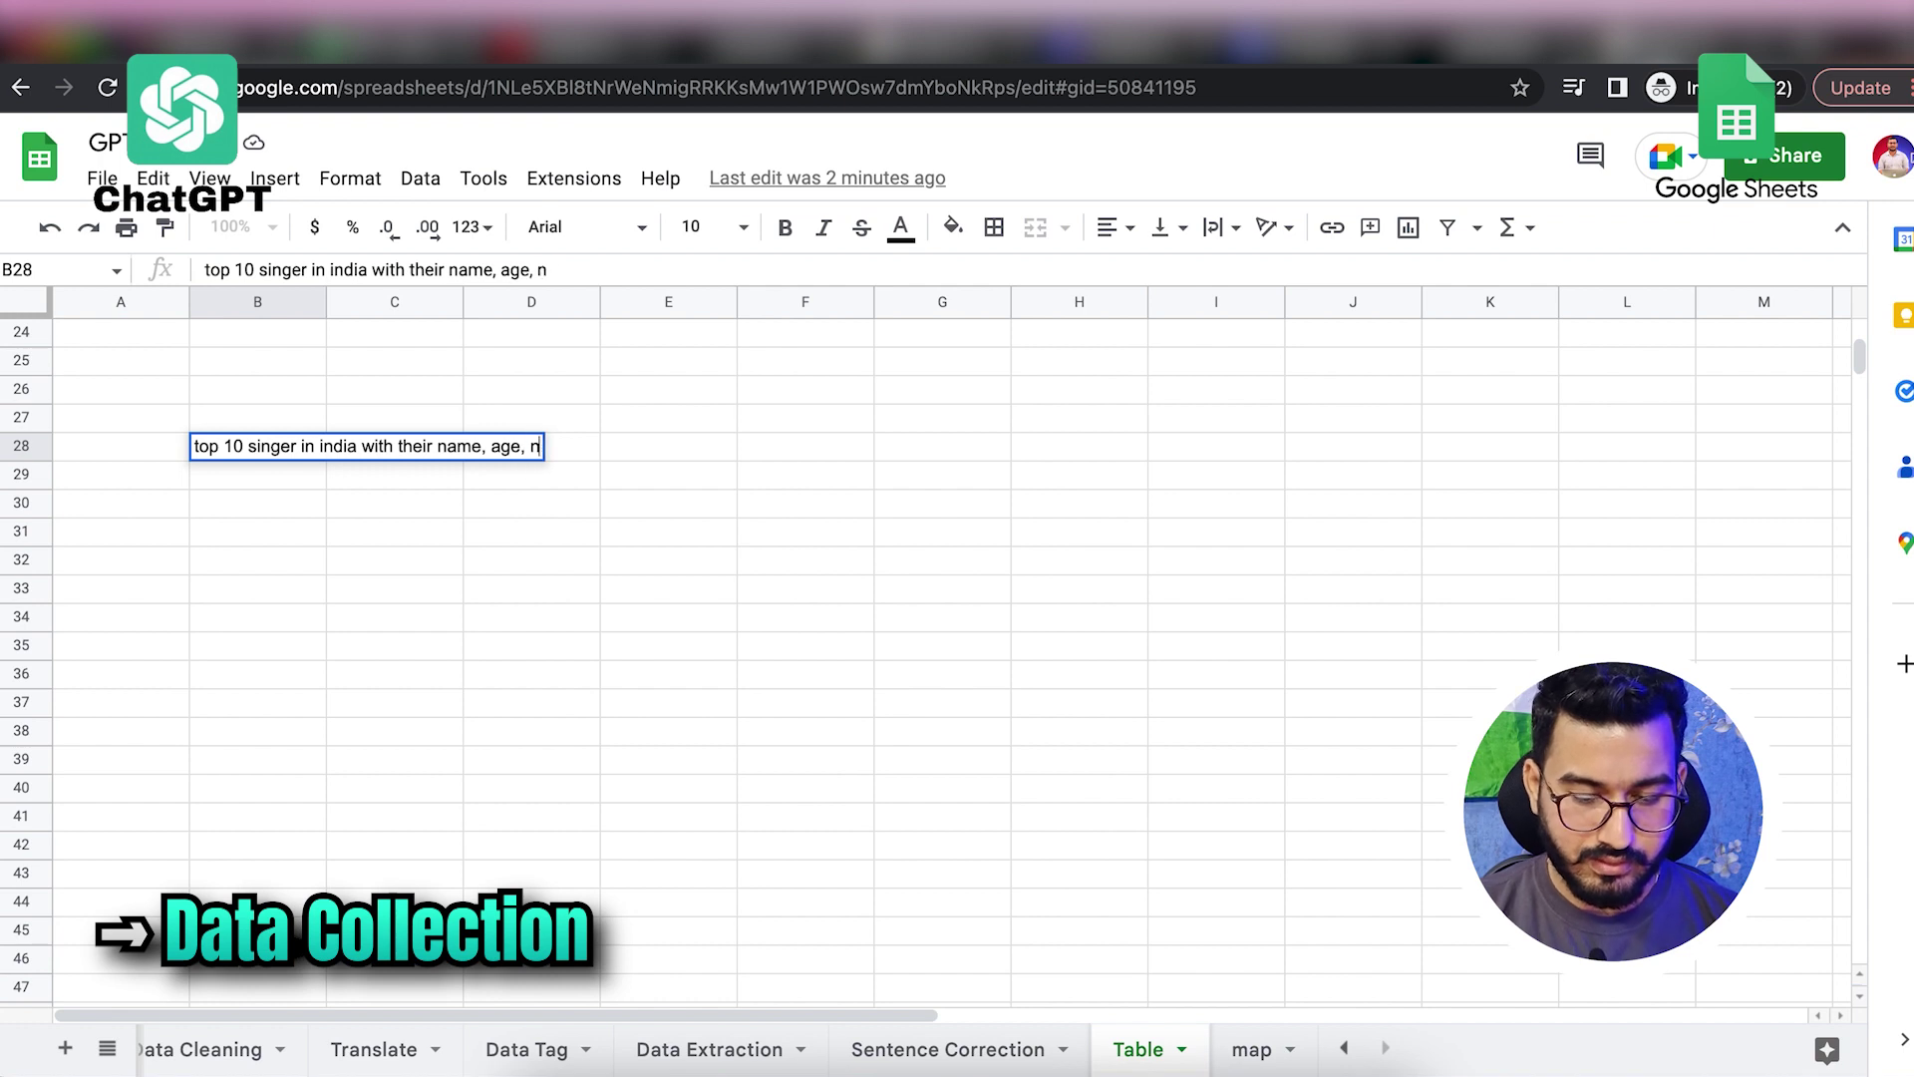
{"action": "type", "text": "umber of songs, number of national awards"}
{"action": "key", "text": "Return"}
{"action": "left_click", "coordinate": [239, 510]}
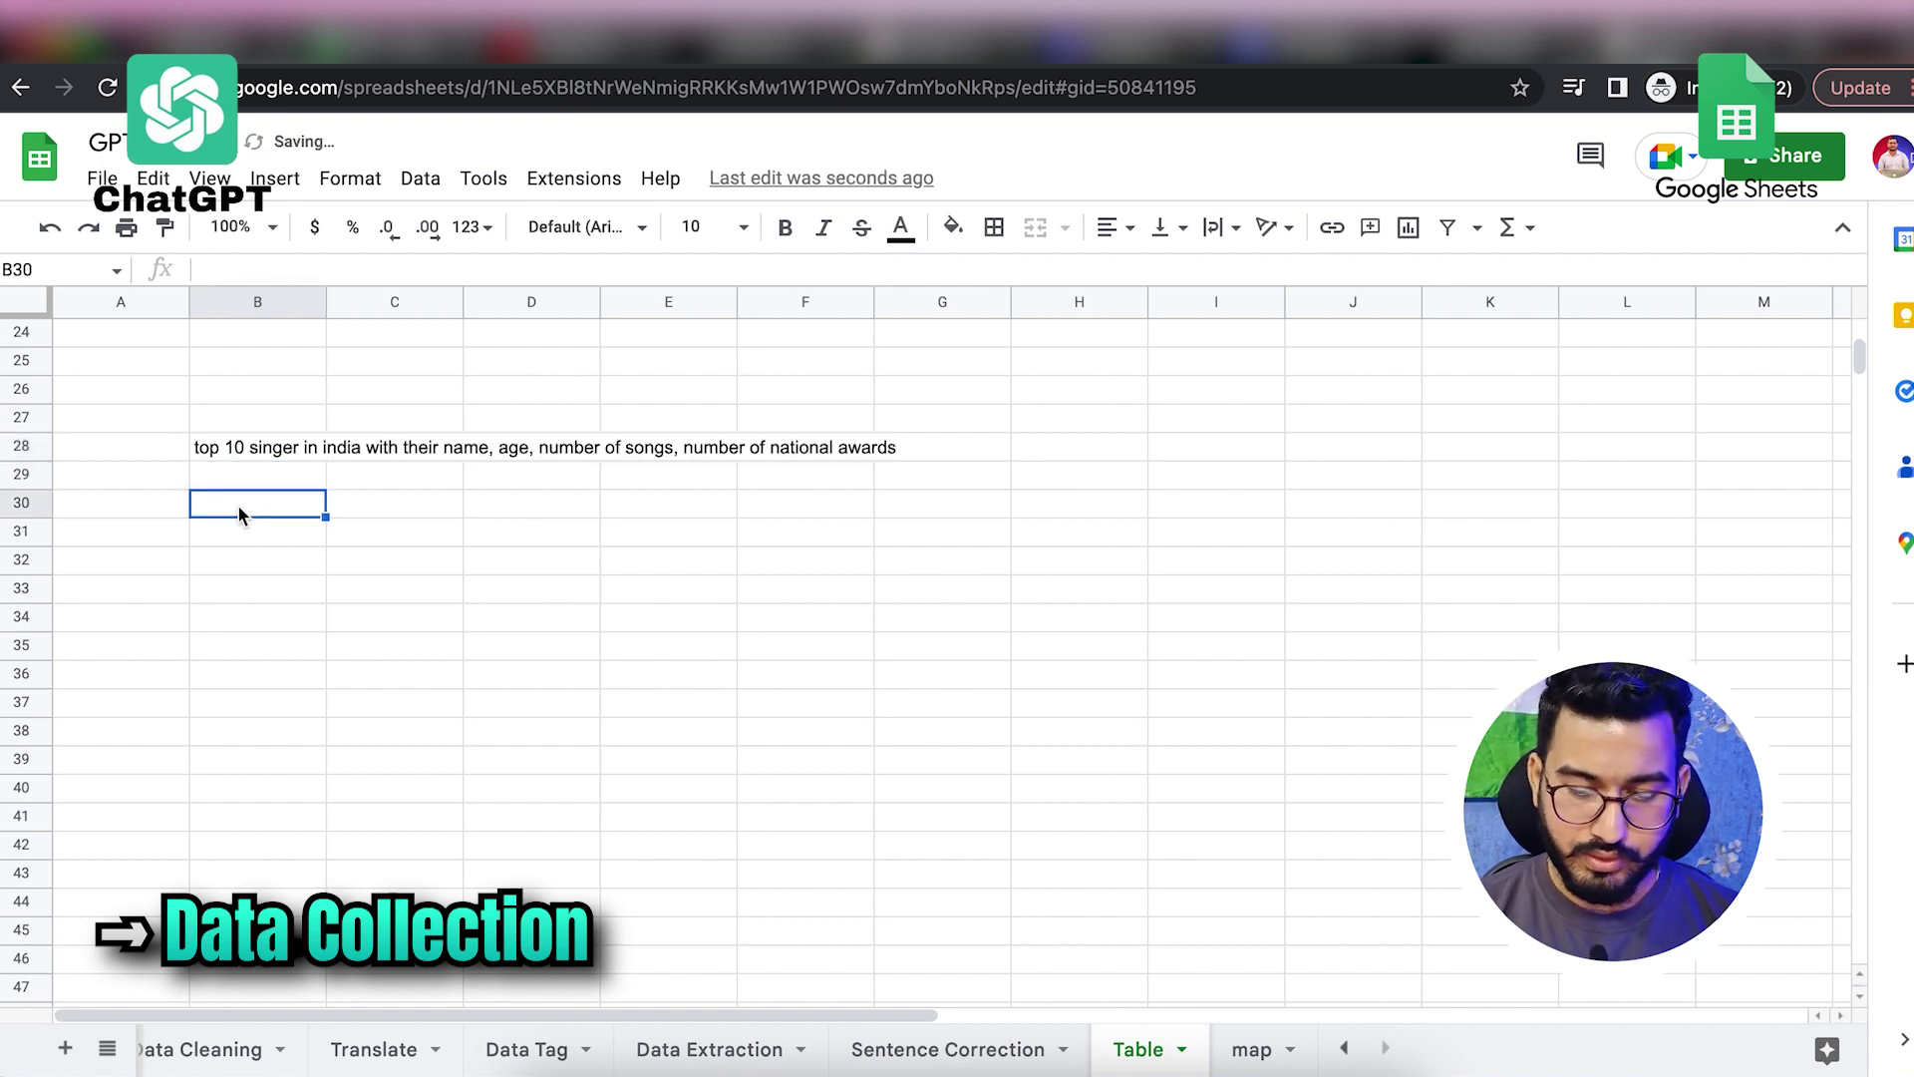
{"action": "type", "text": "=gpt_t"}
Step: Complete =GPT_TABLE(B28) in B30 to generate the singer table
{"action": "left_click", "coordinate": [249, 642]}
{"action": "left_click", "coordinate": [291, 451]}
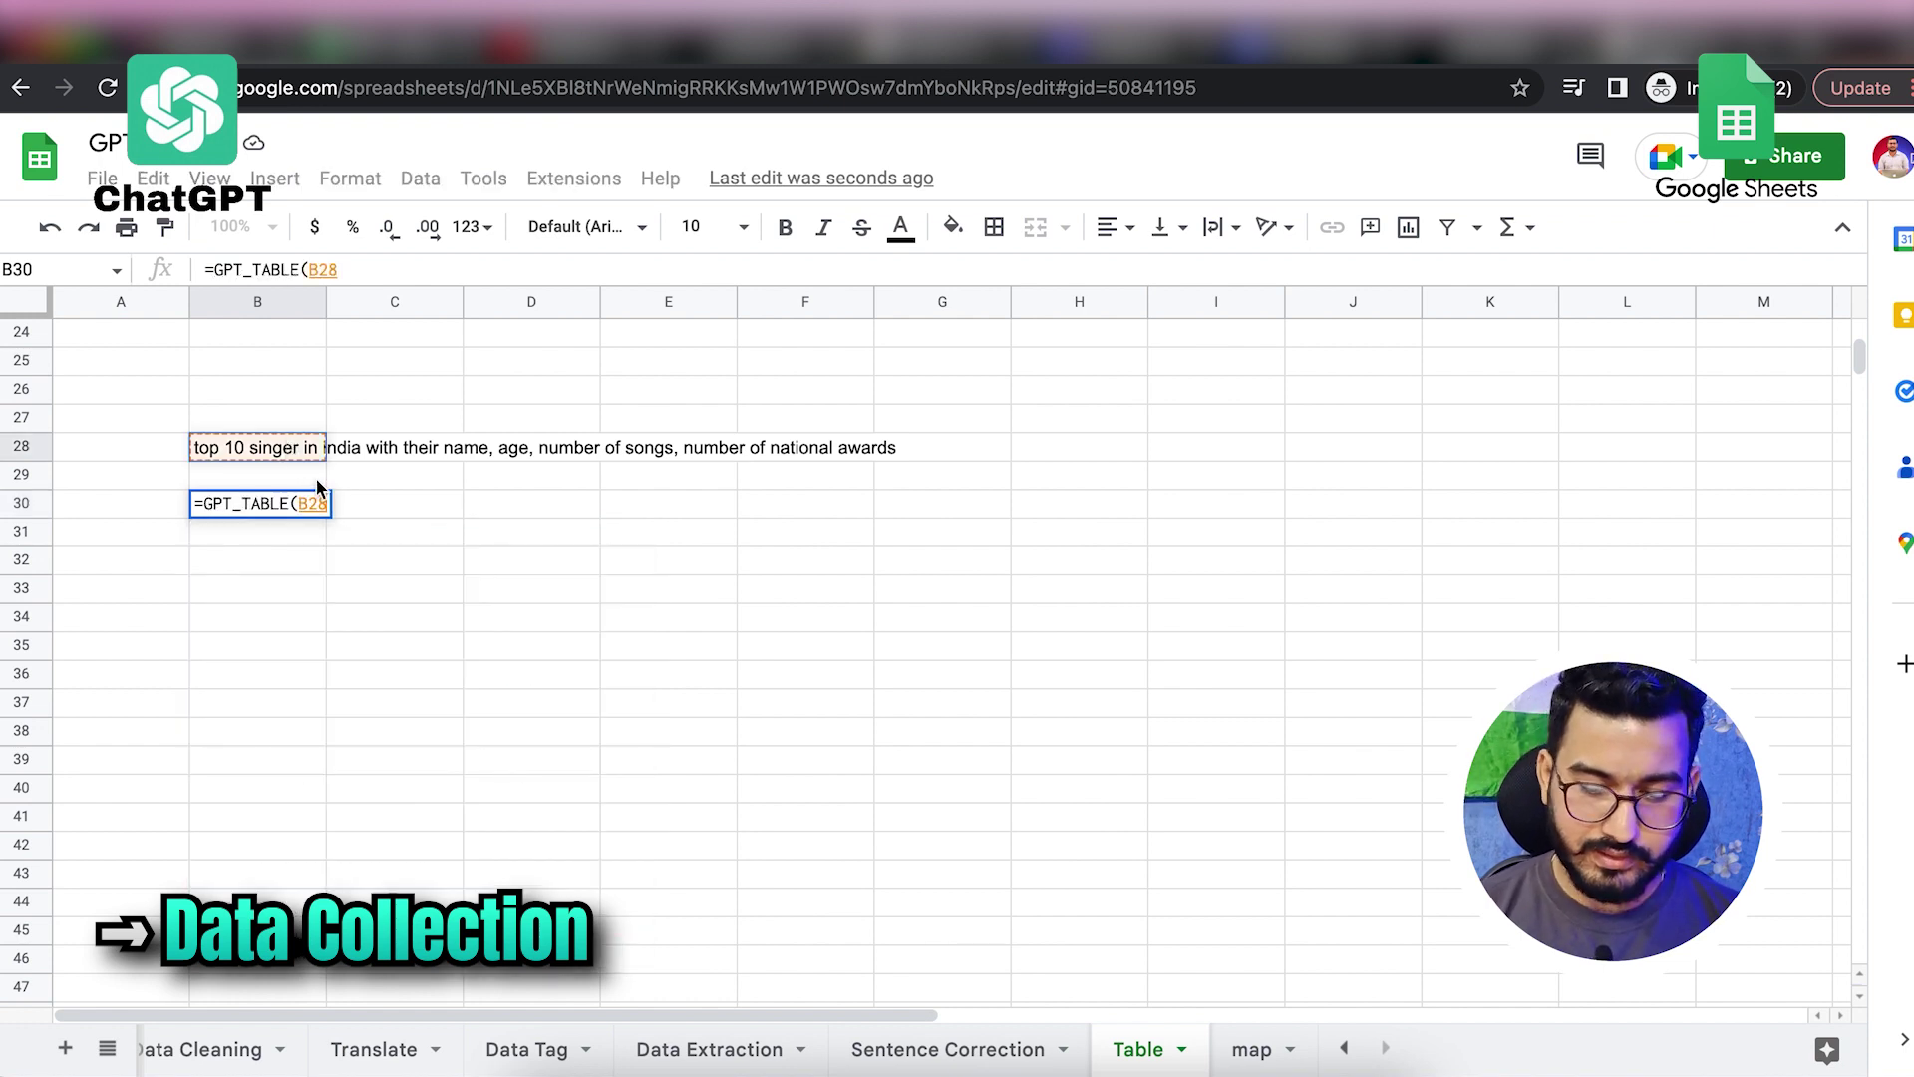
{"action": "type", "text": ")"}
{"action": "key", "text": "Return"}
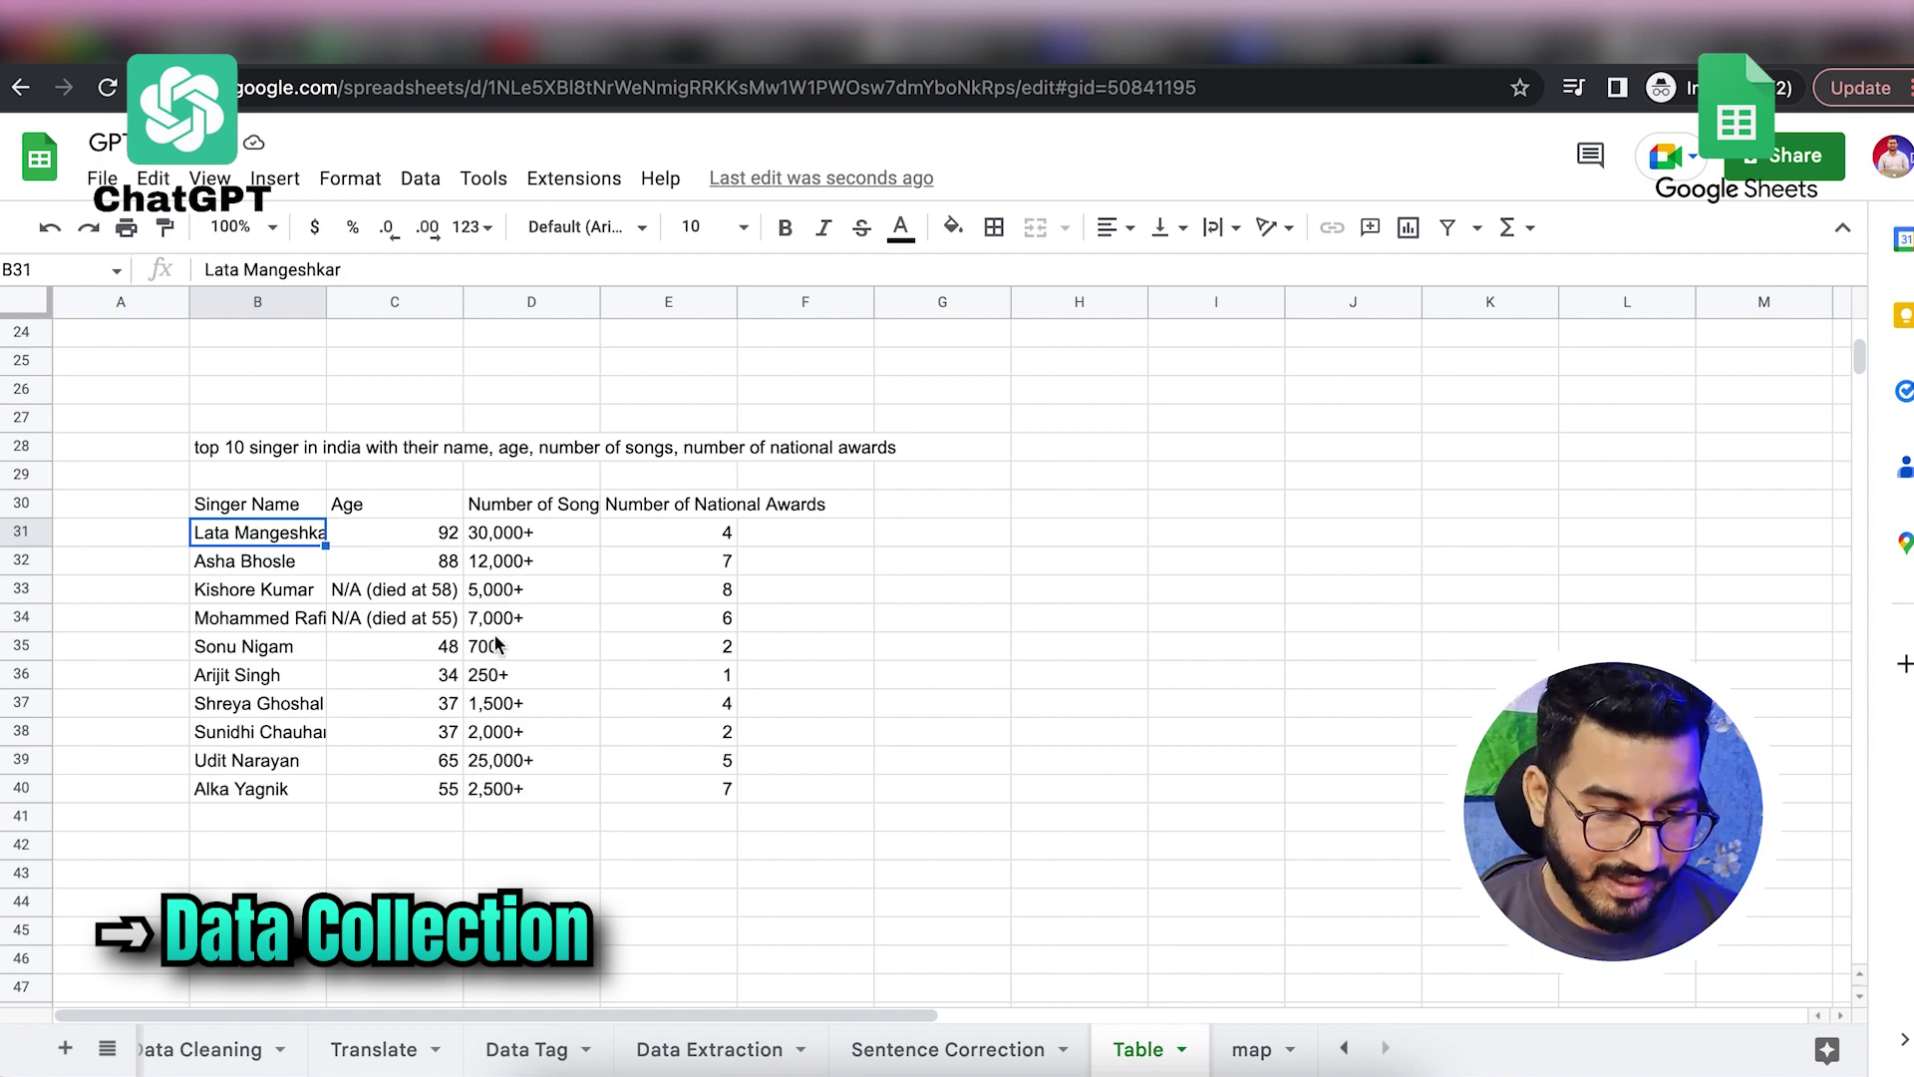
Step: Widen column B and review the singer names, ages, song counts and national awards
{"action": "left_click_drag", "start_coordinate": [326, 302], "coordinate": [405, 302]}
{"action": "left_click", "coordinate": [428, 742]}
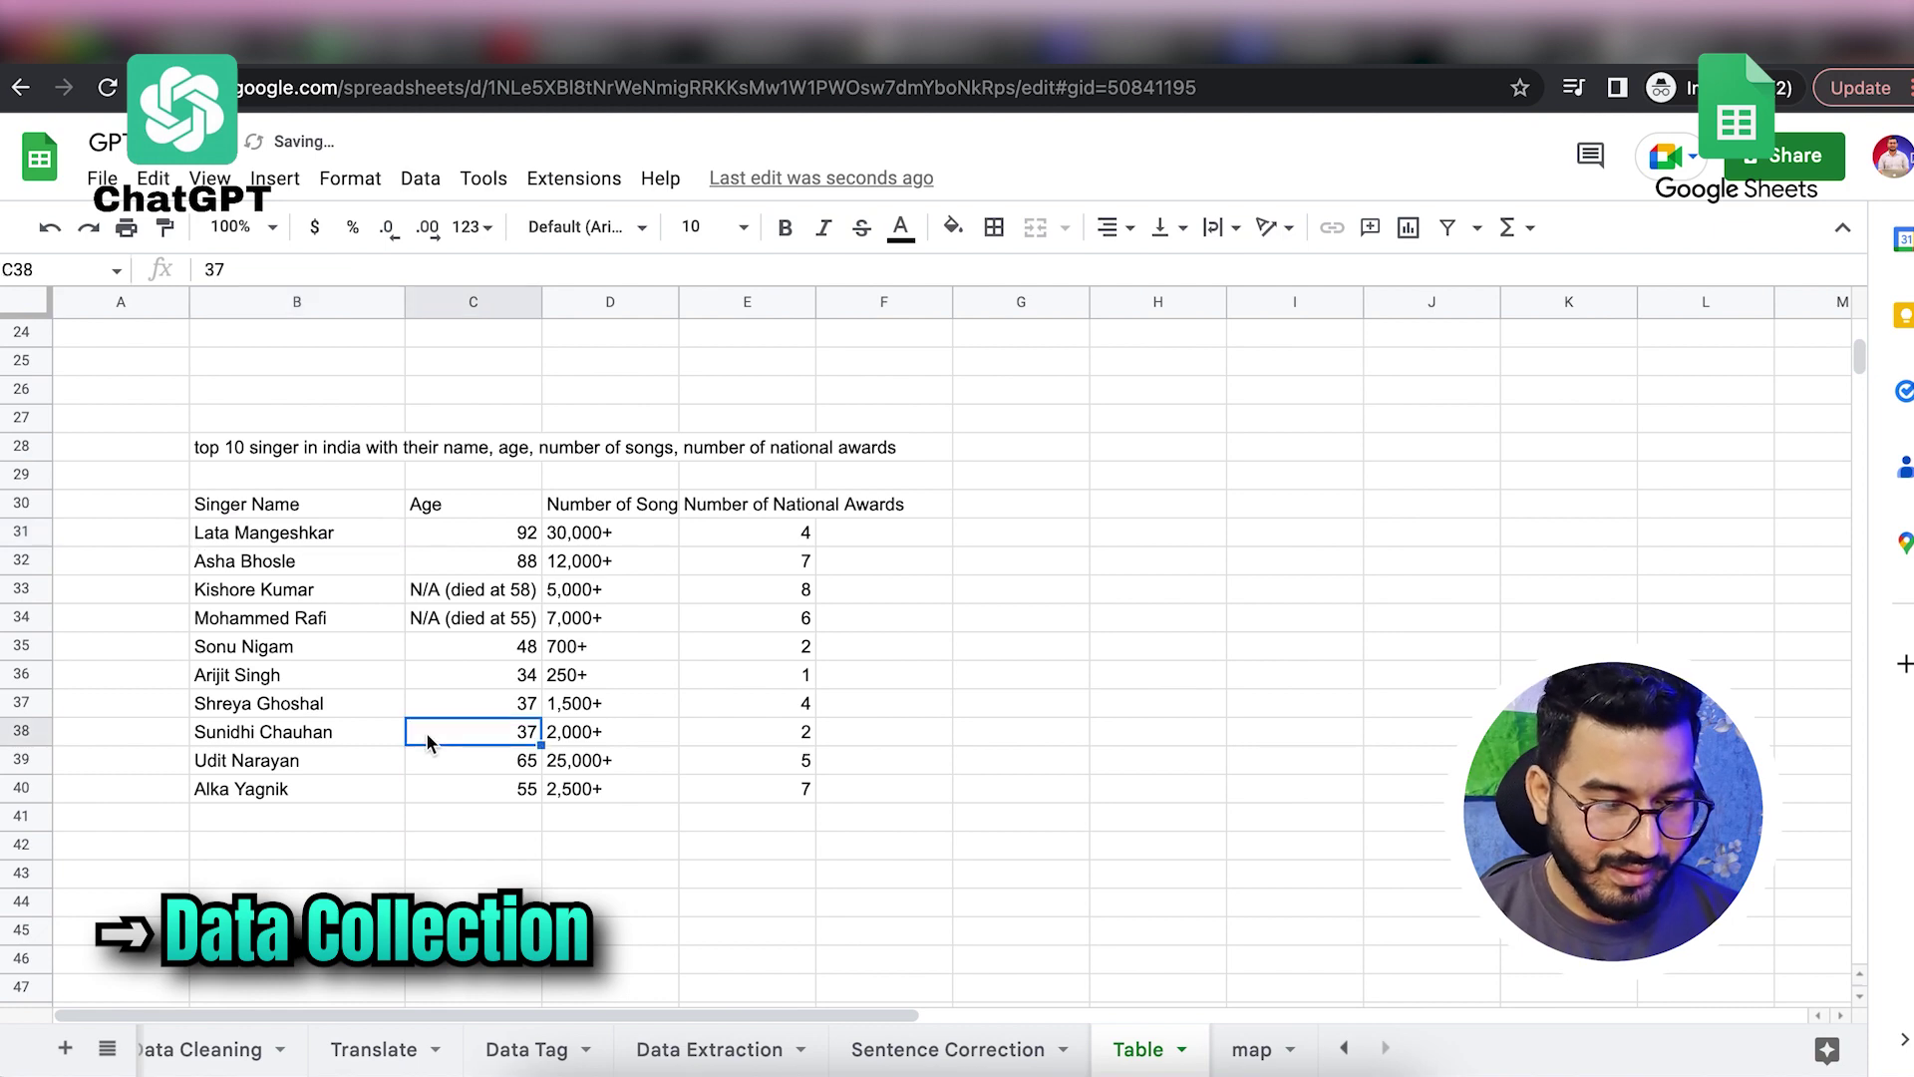
{"action": "left_click", "coordinate": [271, 560]}
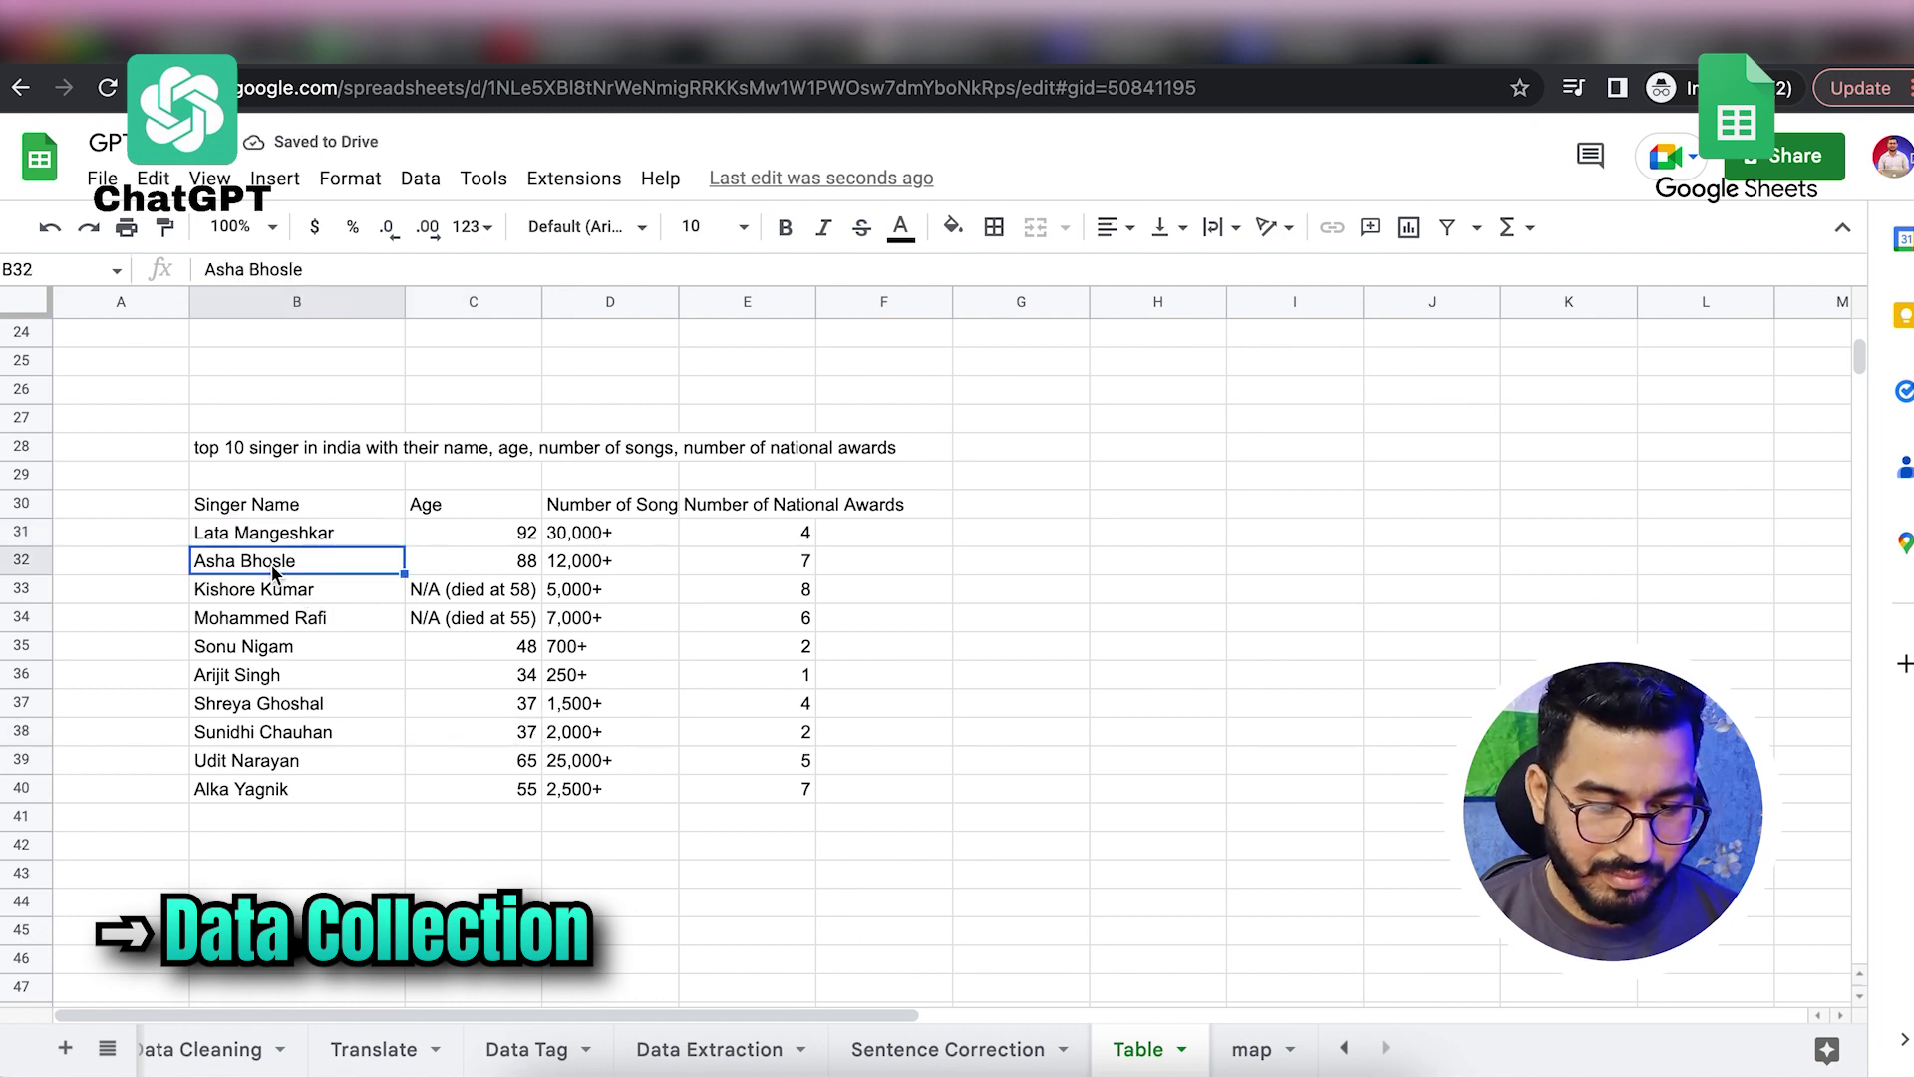
{"action": "left_click", "coordinate": [317, 704]}
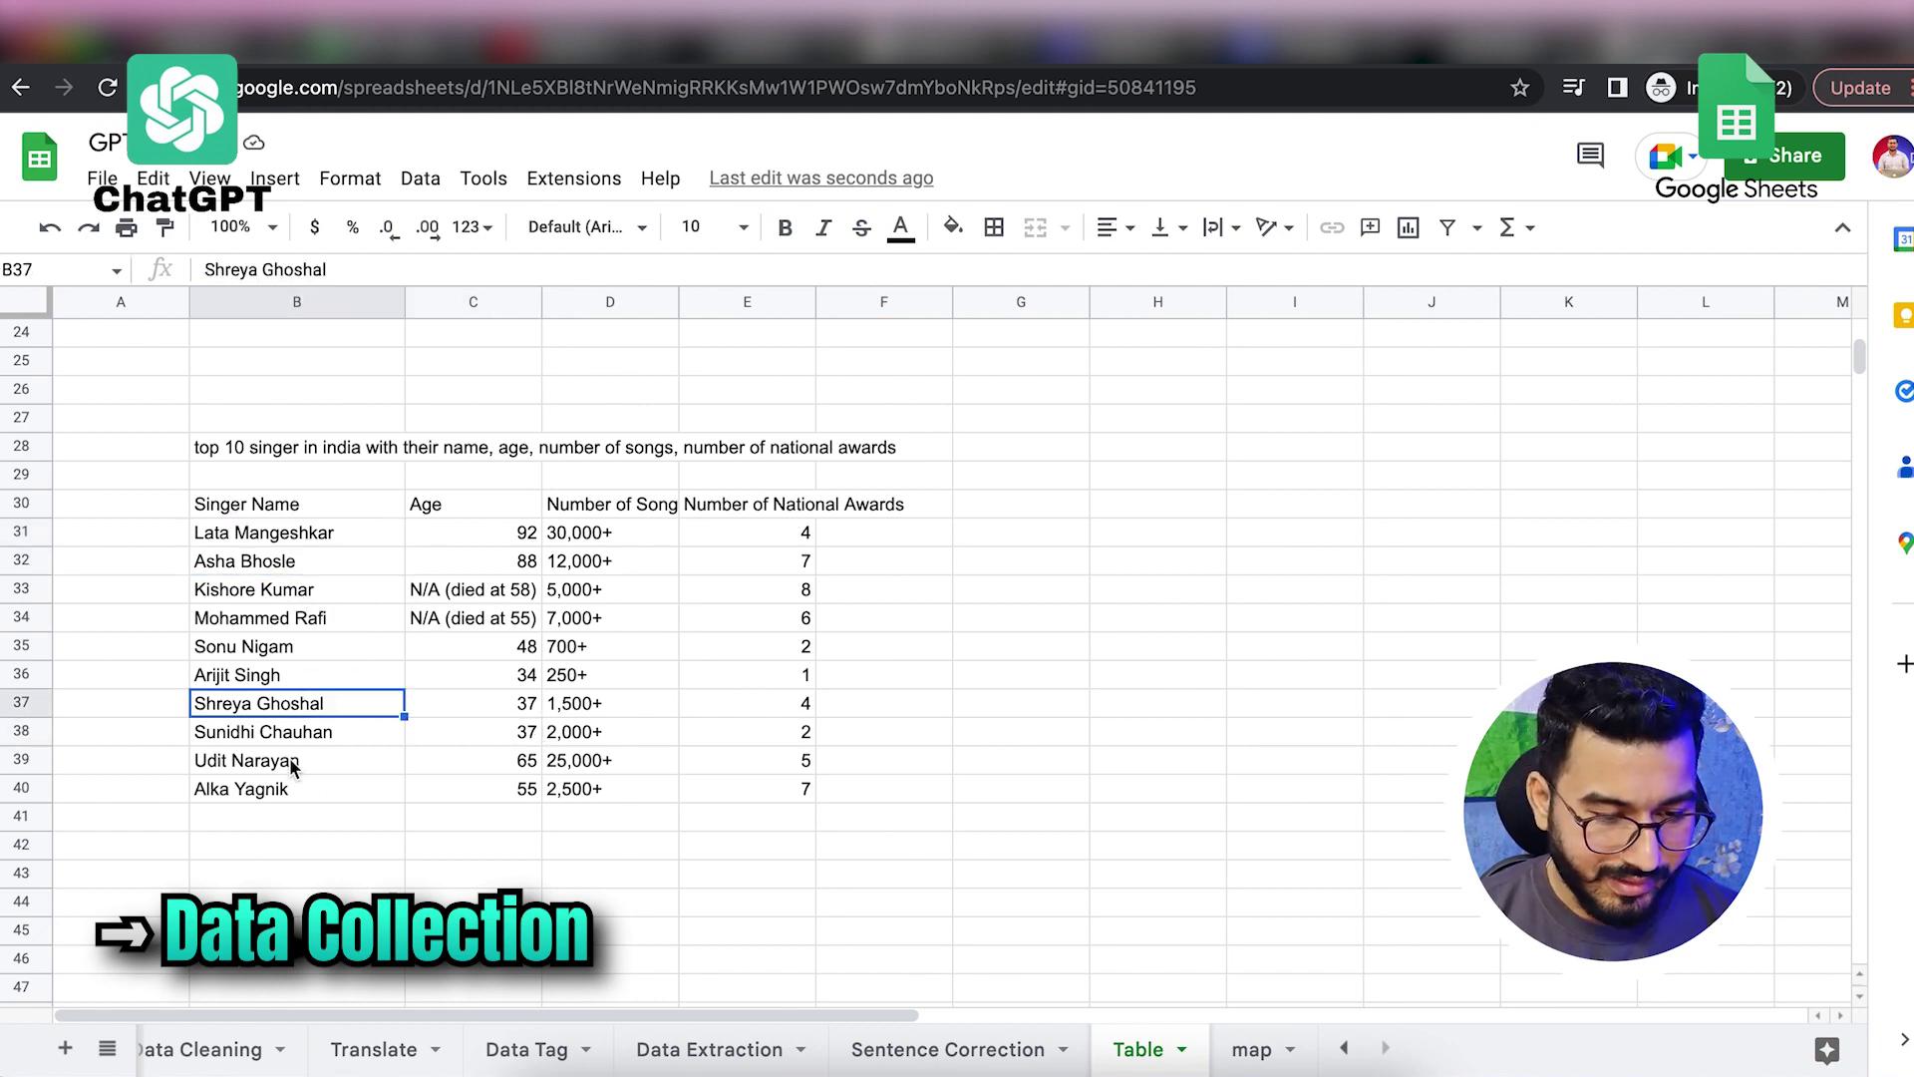
{"action": "left_click", "coordinate": [299, 678]}
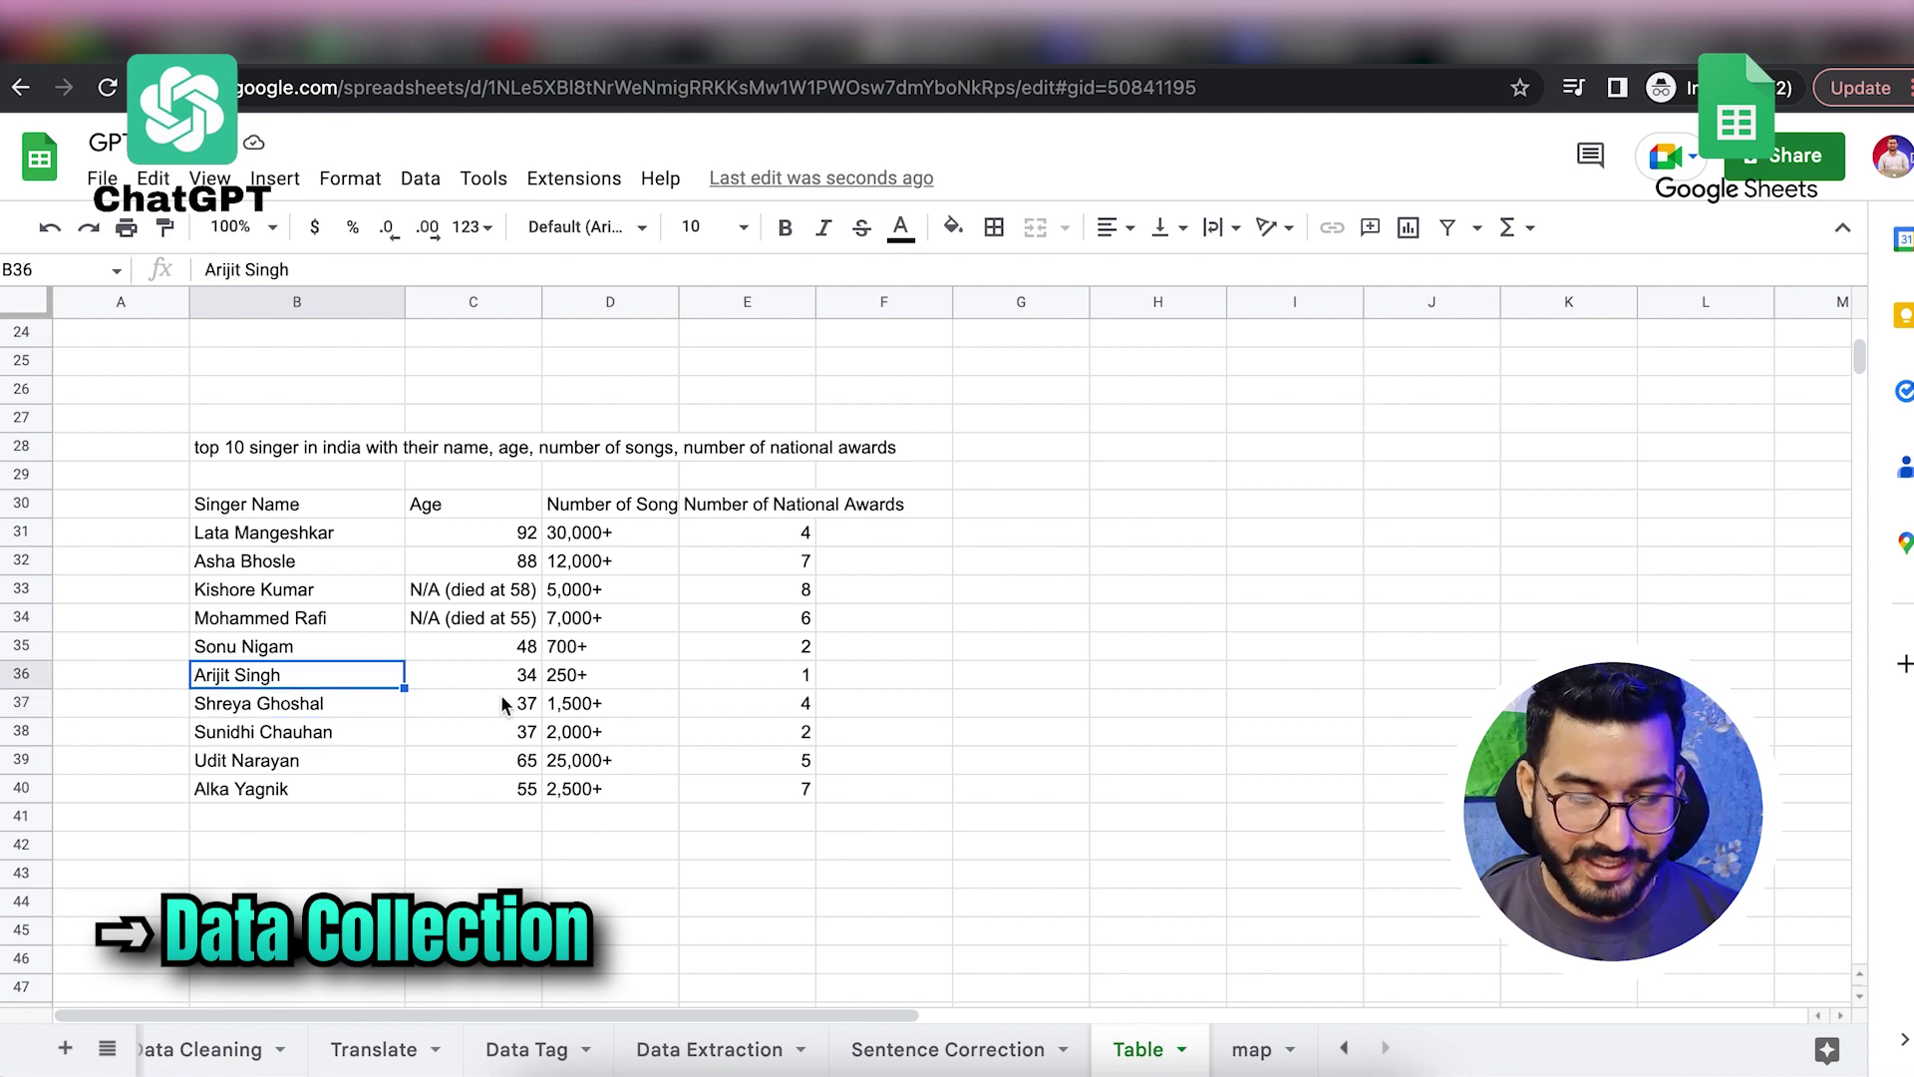
{"action": "left_click_drag", "start_coordinate": [783, 533], "coordinate": [783, 590]}
{"action": "left_click_drag", "start_coordinate": [783, 769], "coordinate": [782, 793]}
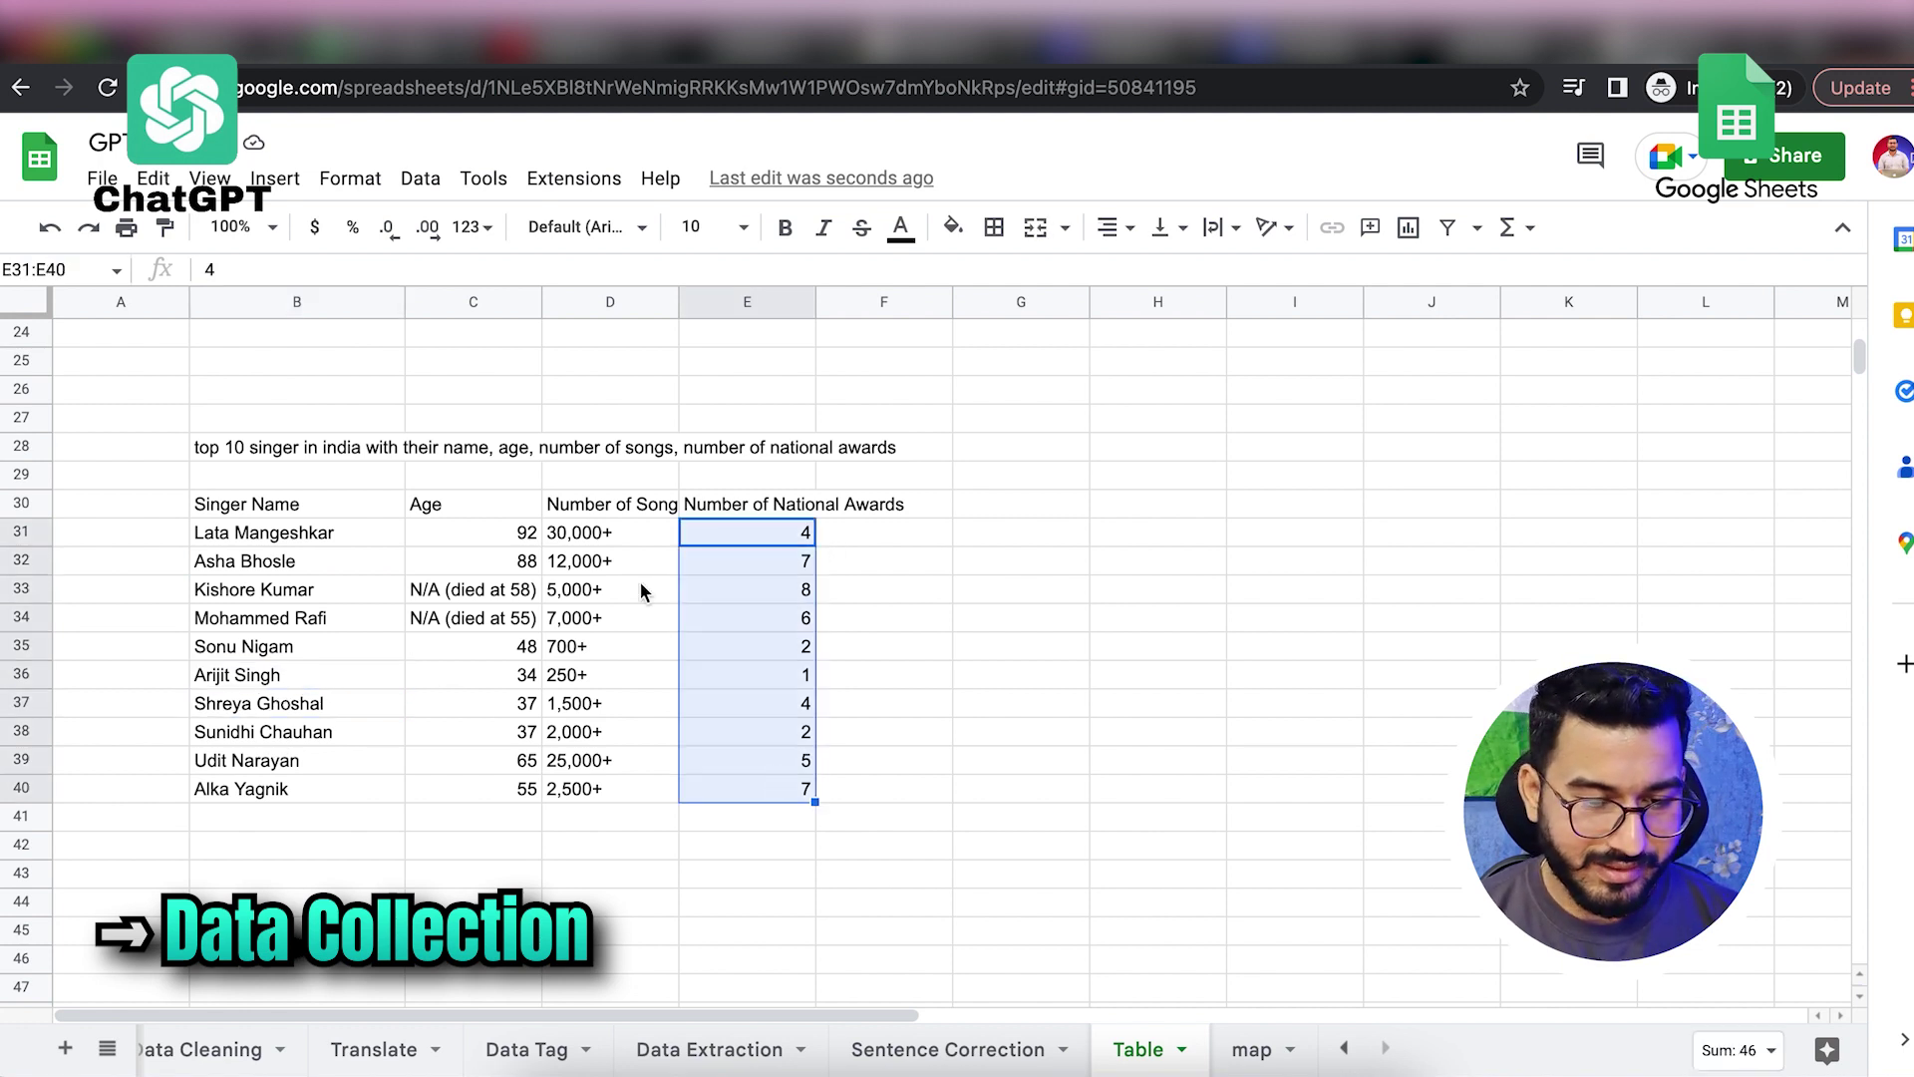
{"action": "left_click_drag", "start_coordinate": [506, 533], "coordinate": [509, 820]}
{"action": "left_click_drag", "start_coordinate": [621, 533], "coordinate": [598, 788]}
{"action": "left_click", "coordinate": [349, 802]}
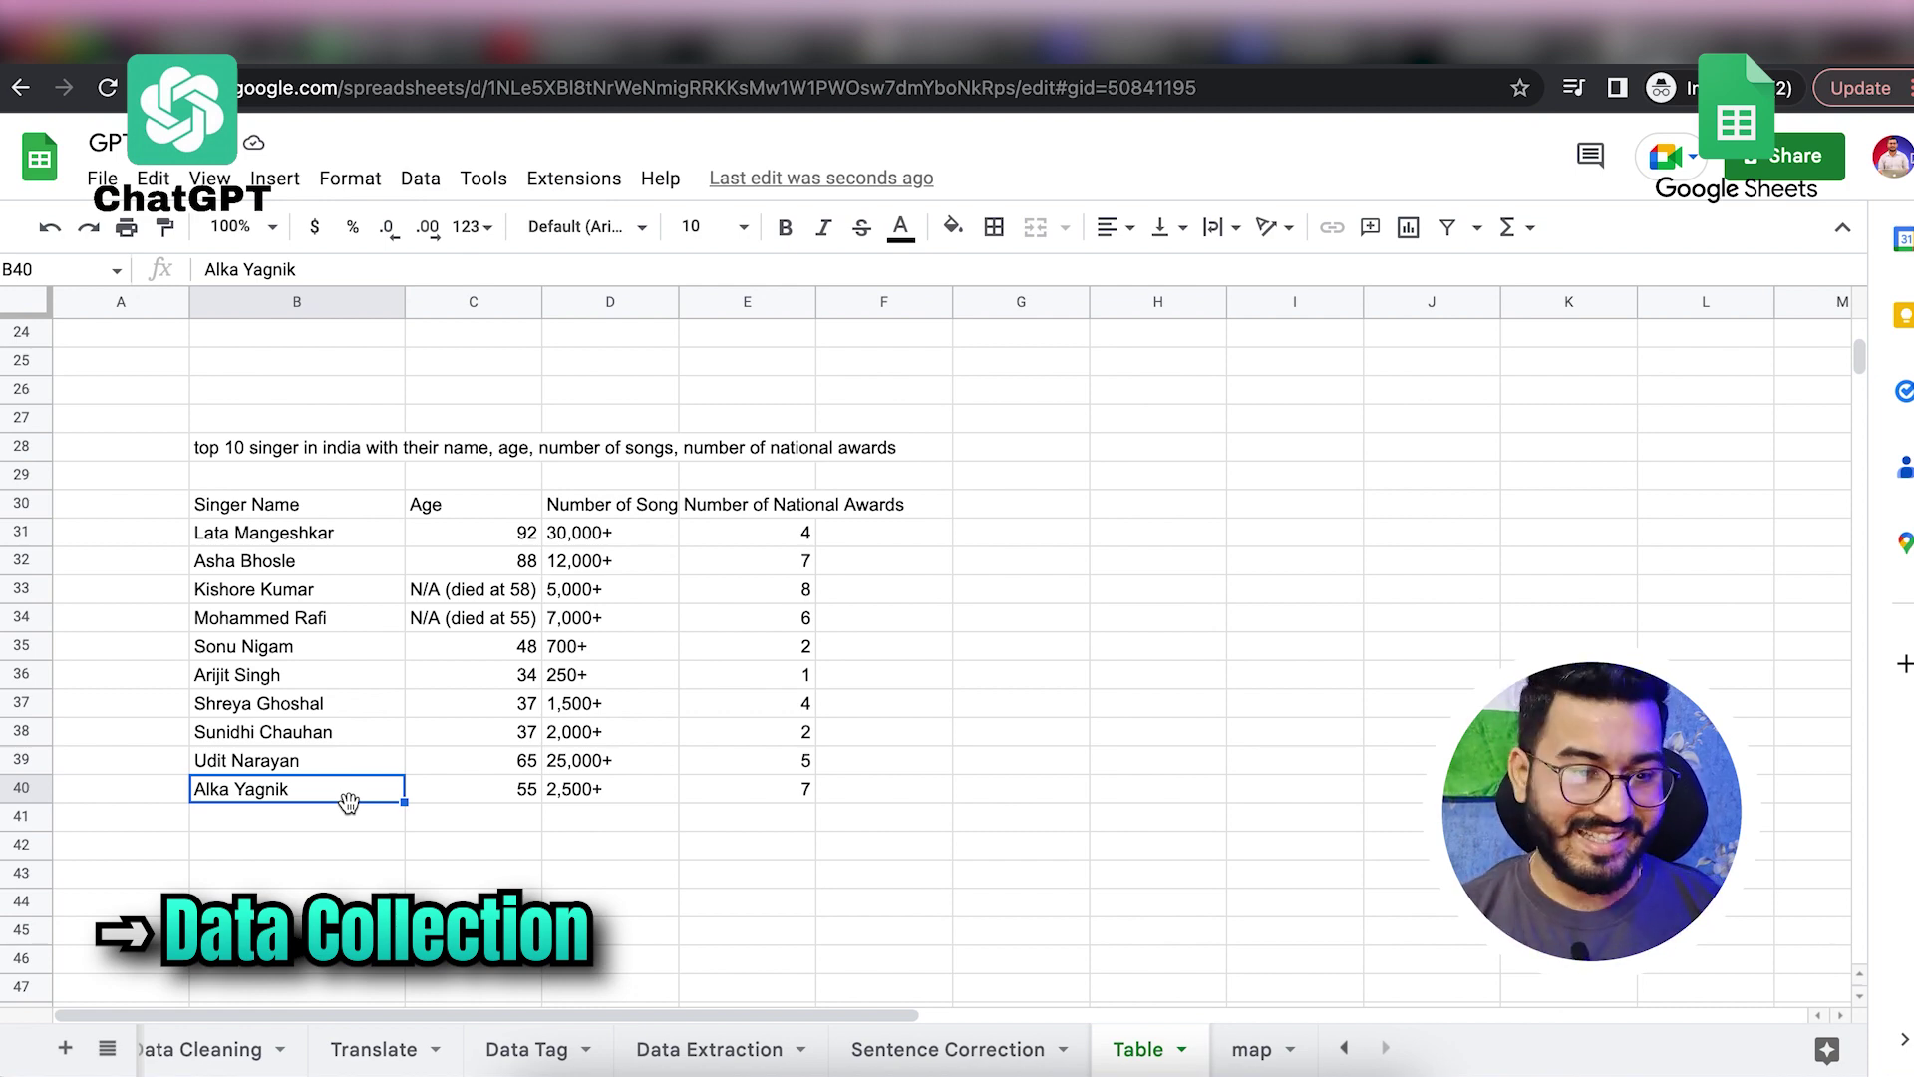
{"action": "scroll", "coordinate": [594, 817], "scroll_direction": "down", "scroll_amount": 2}
Step: Enter a GPT_CONVERT formula on B30:E40 in B43 and review the converted text
{"action": "left_click", "coordinate": [330, 766]}
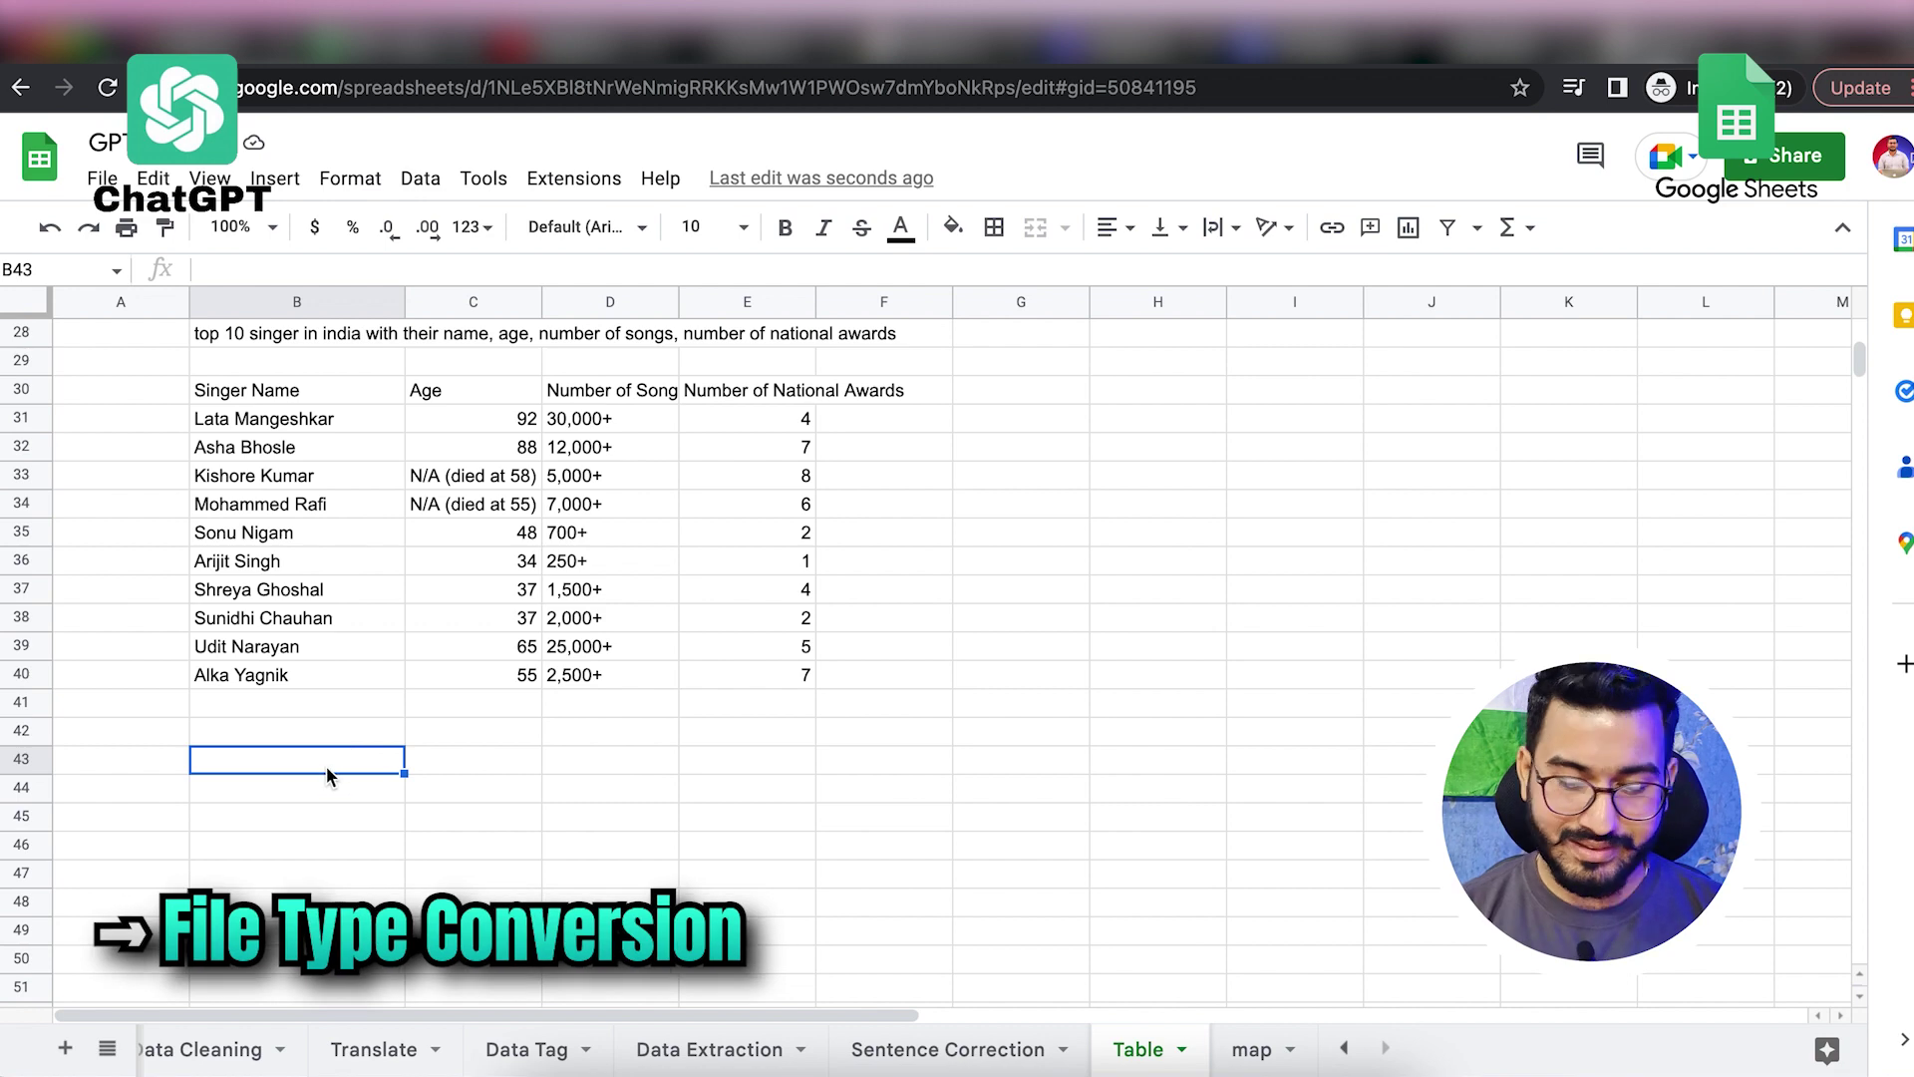
{"action": "type", "text": "=gpt"}
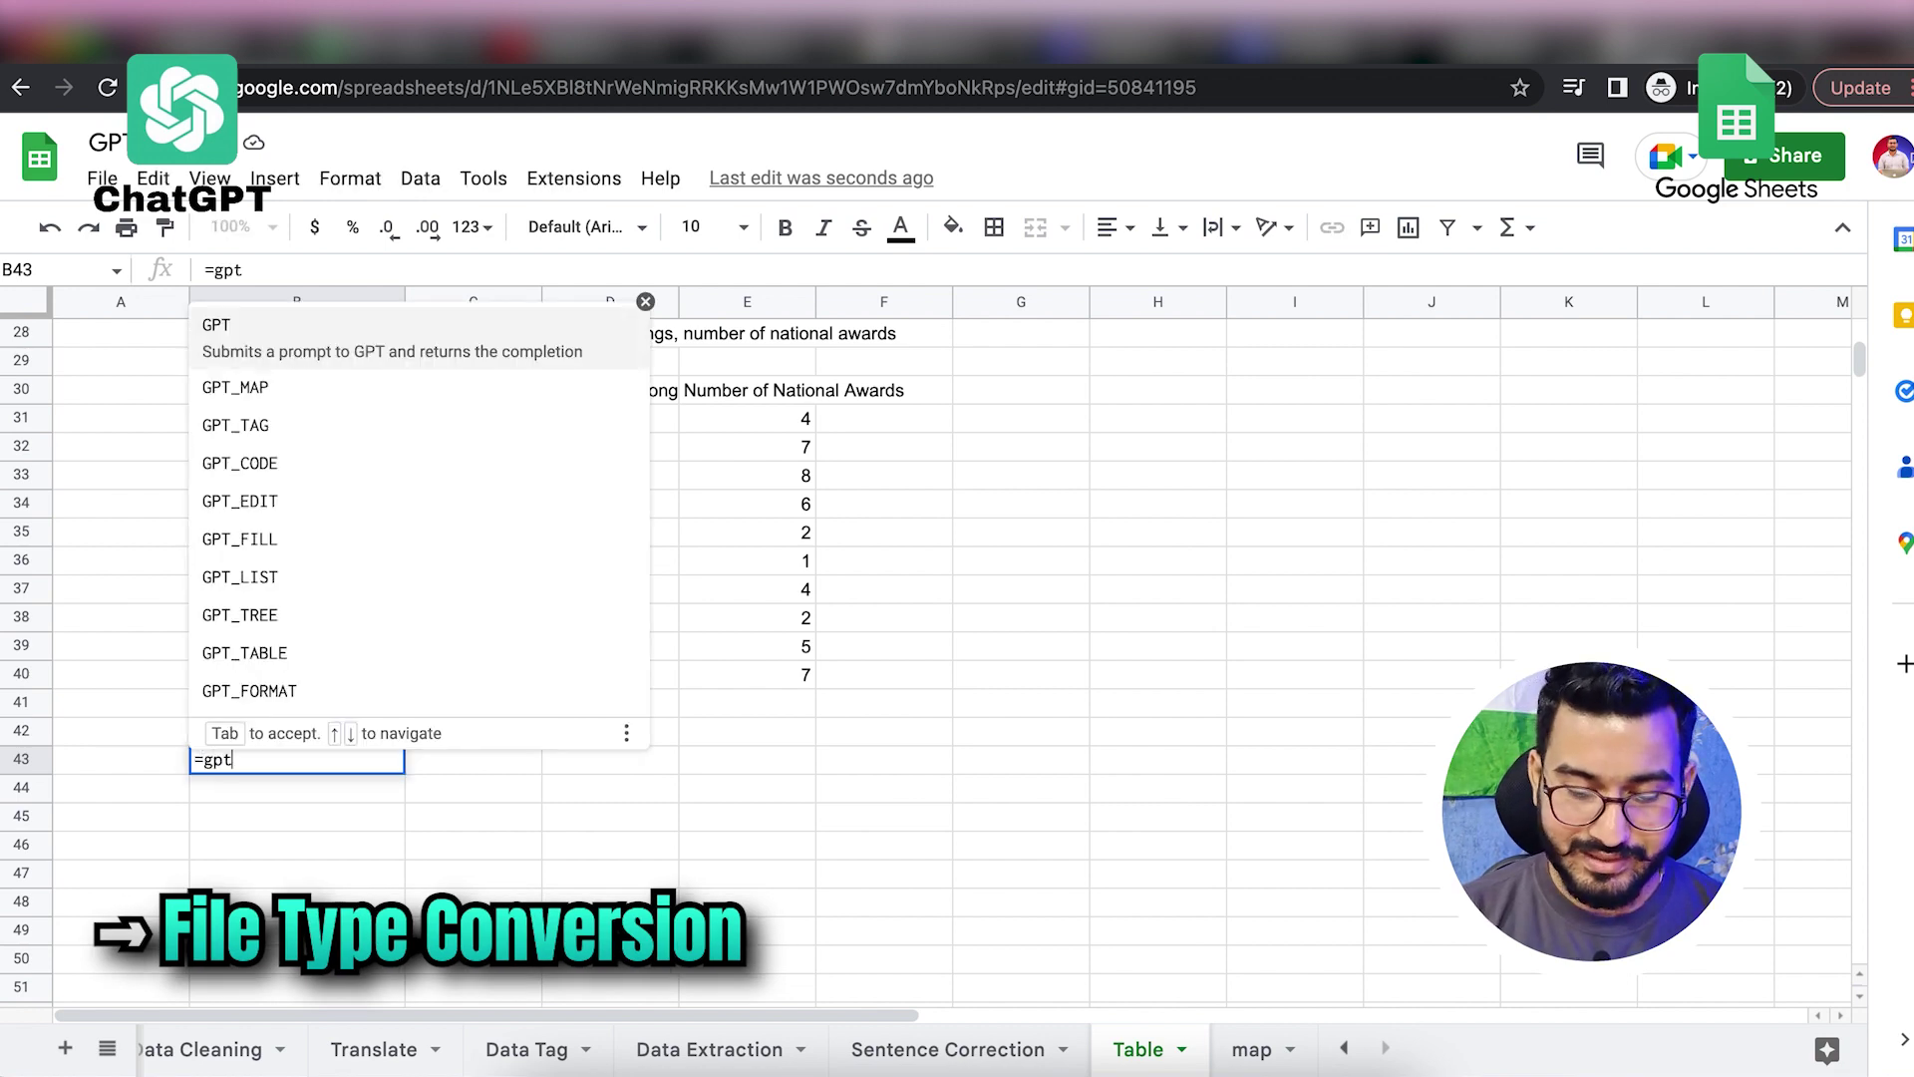
{"action": "type", "text": "_"}
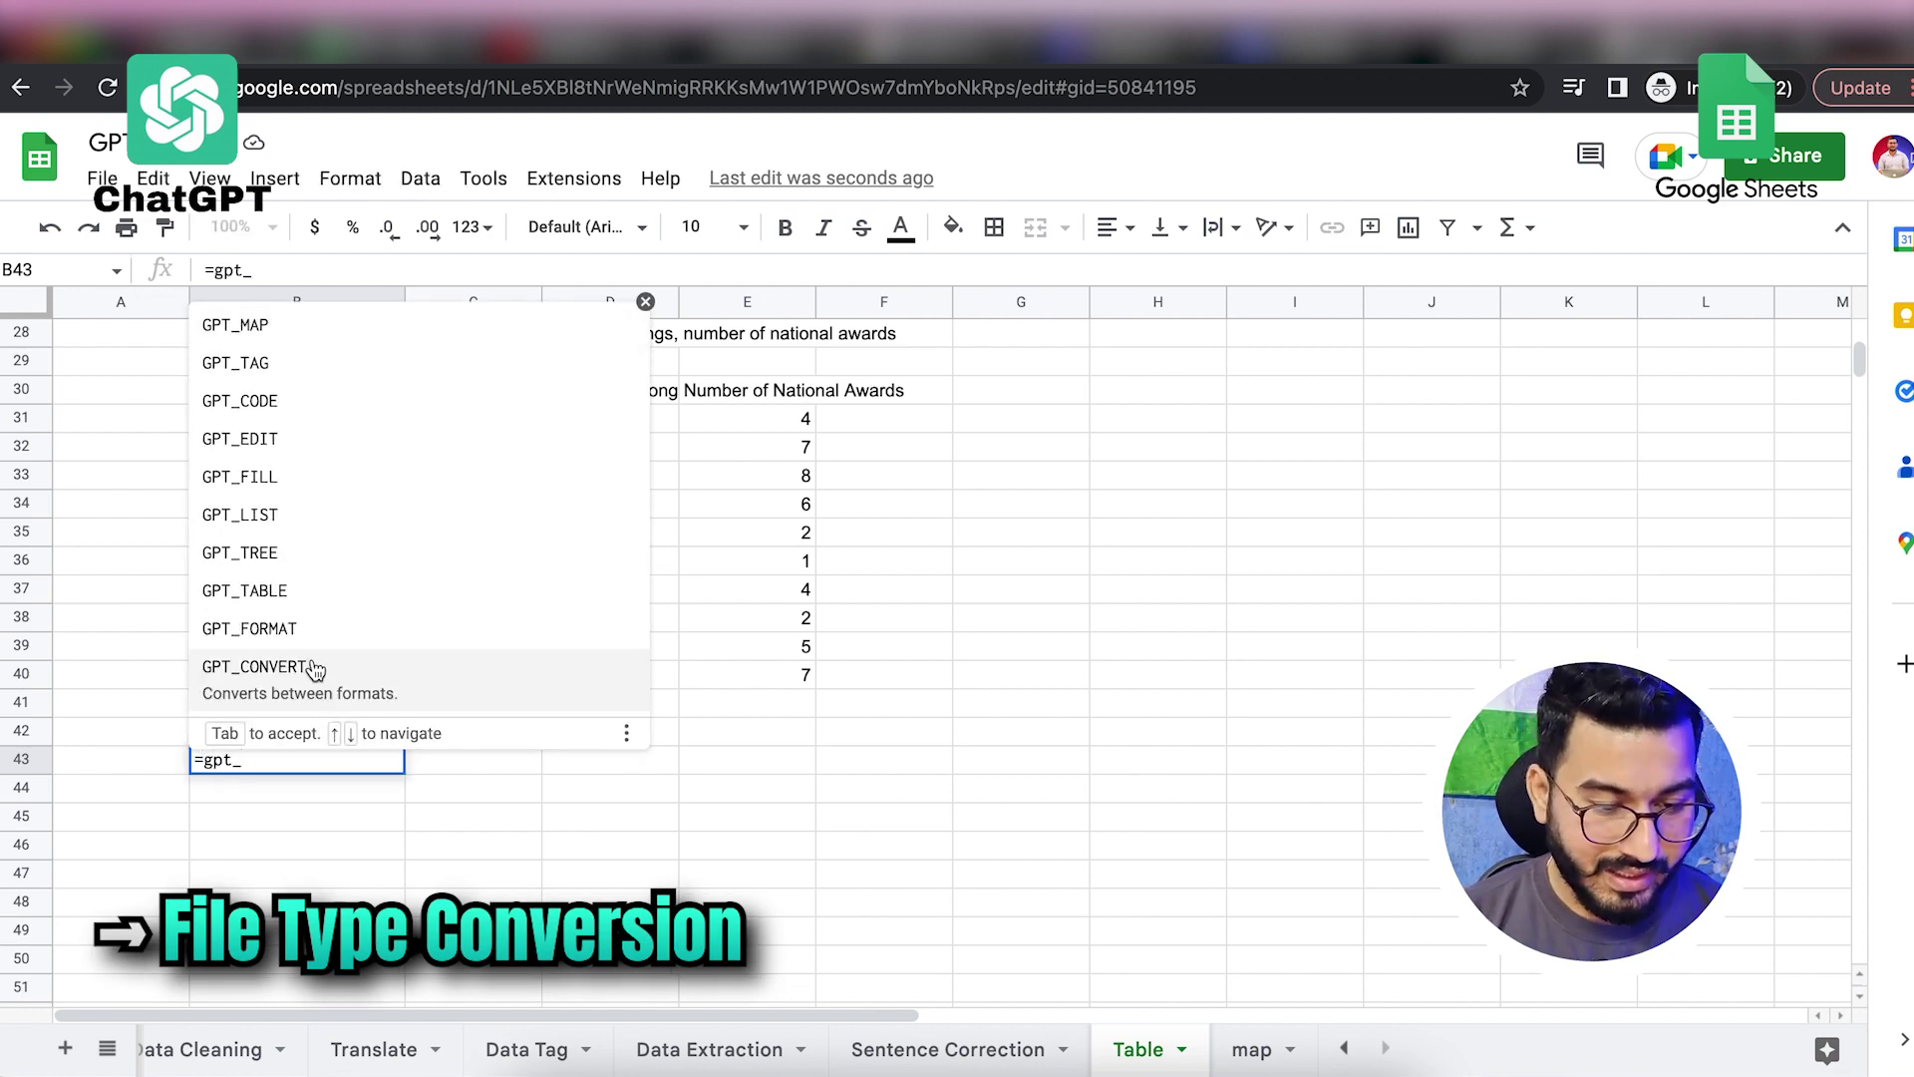
{"action": "left_click", "coordinate": [297, 691]}
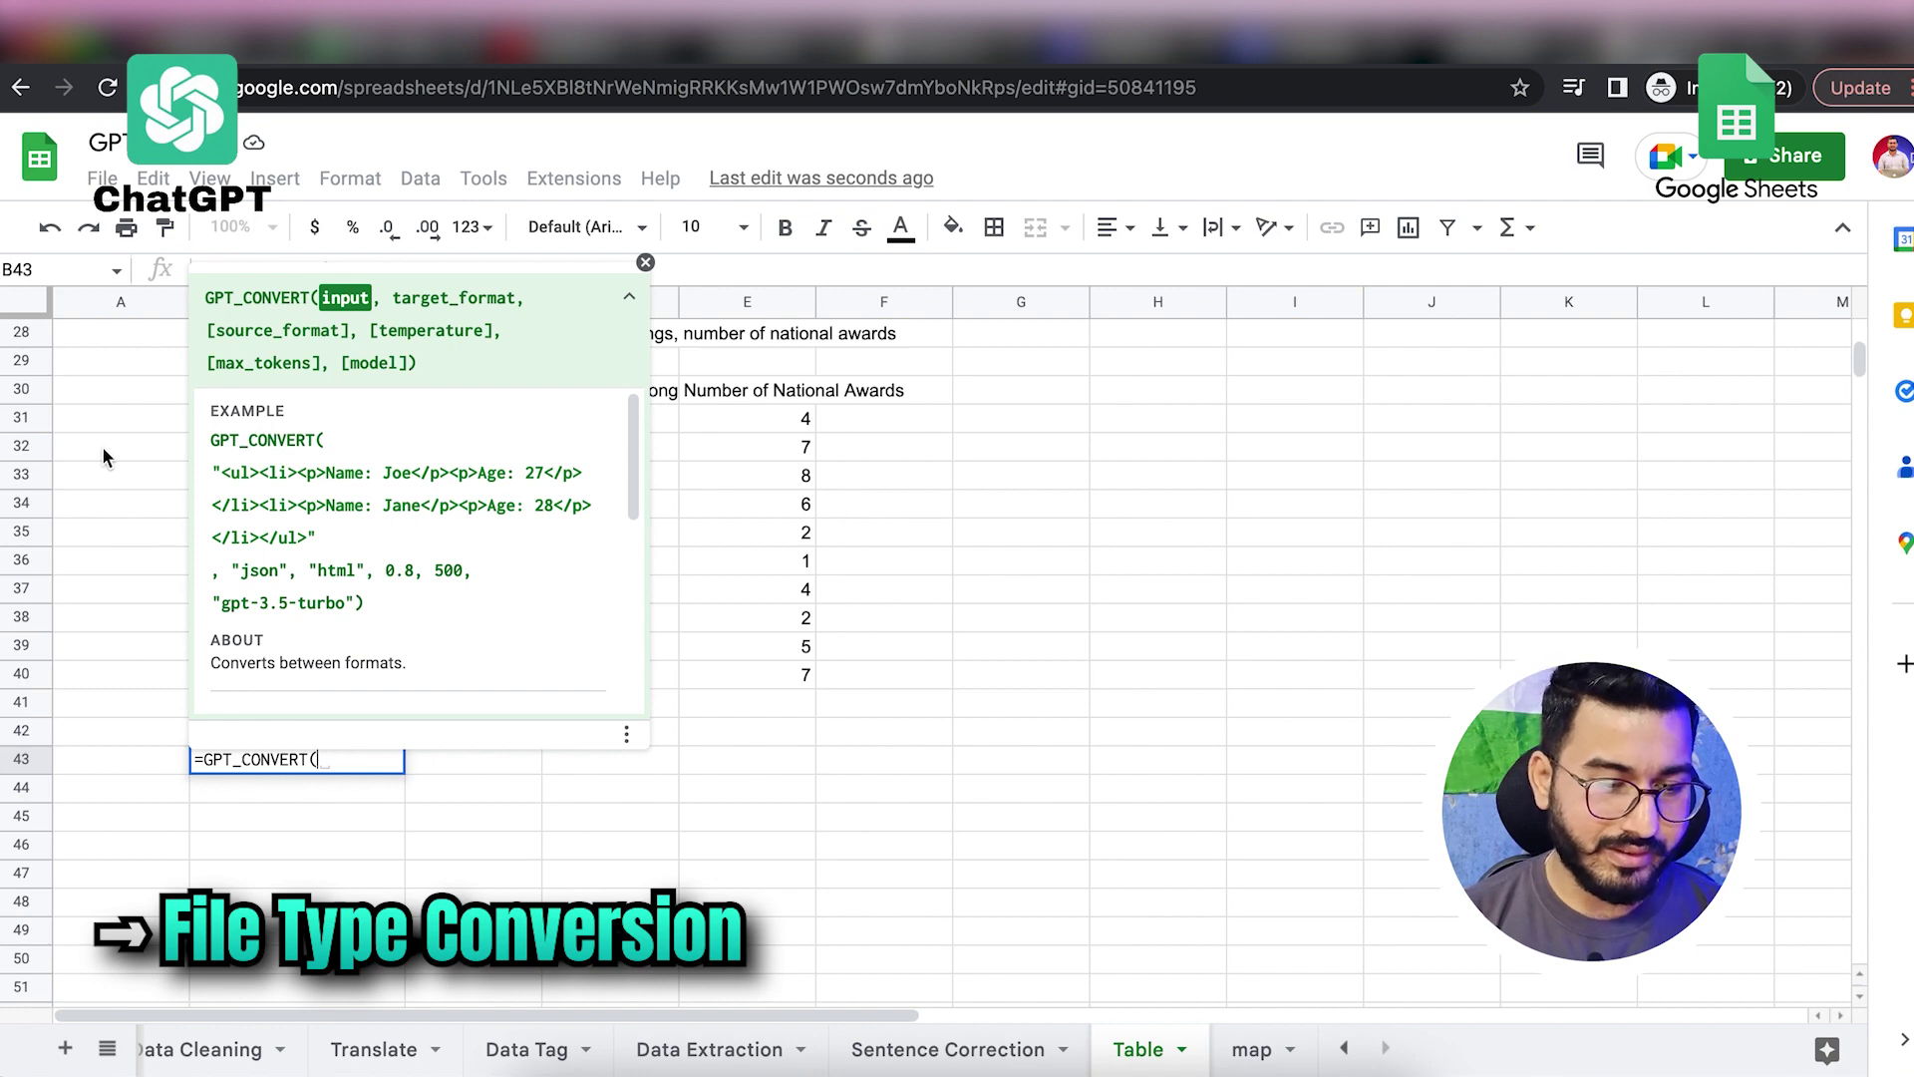
{"action": "left_click_drag", "start_coordinate": [244, 394], "coordinate": [753, 678]}
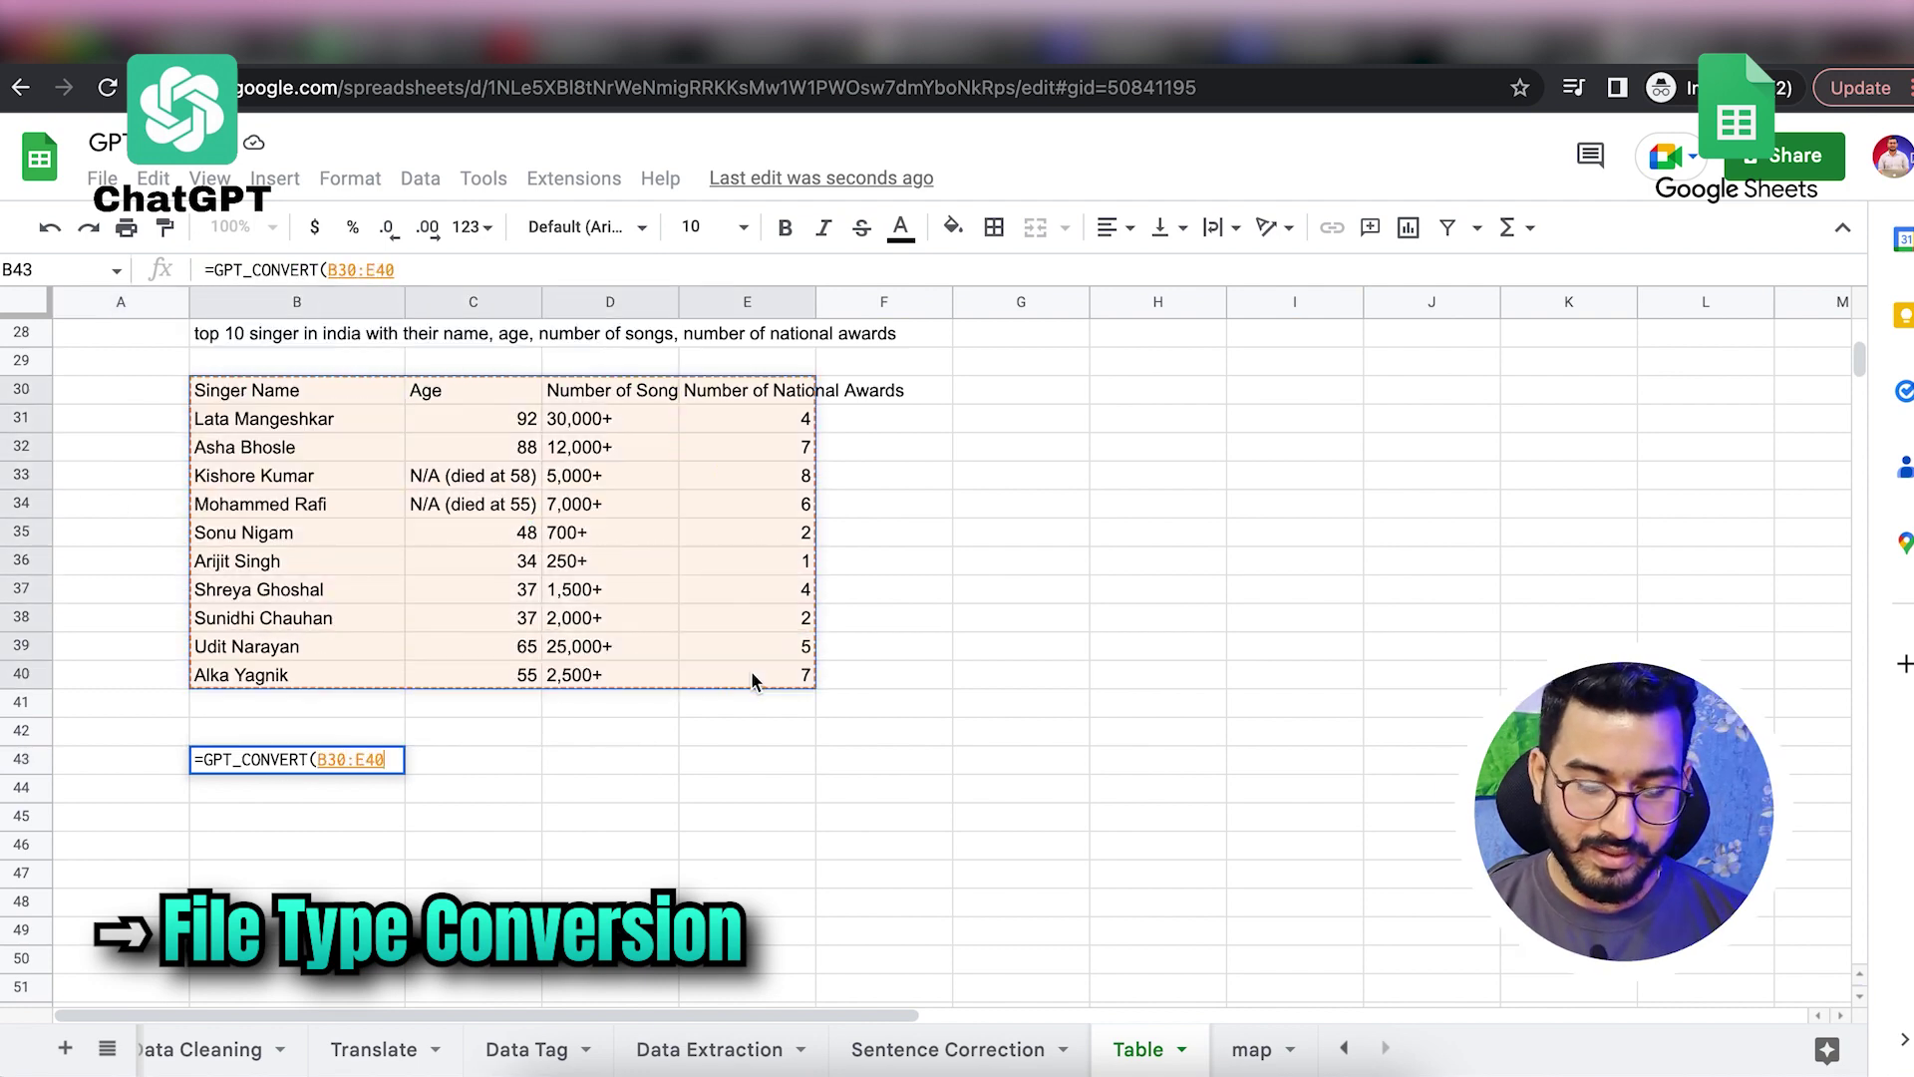
{"action": "type", "text": ",\""}
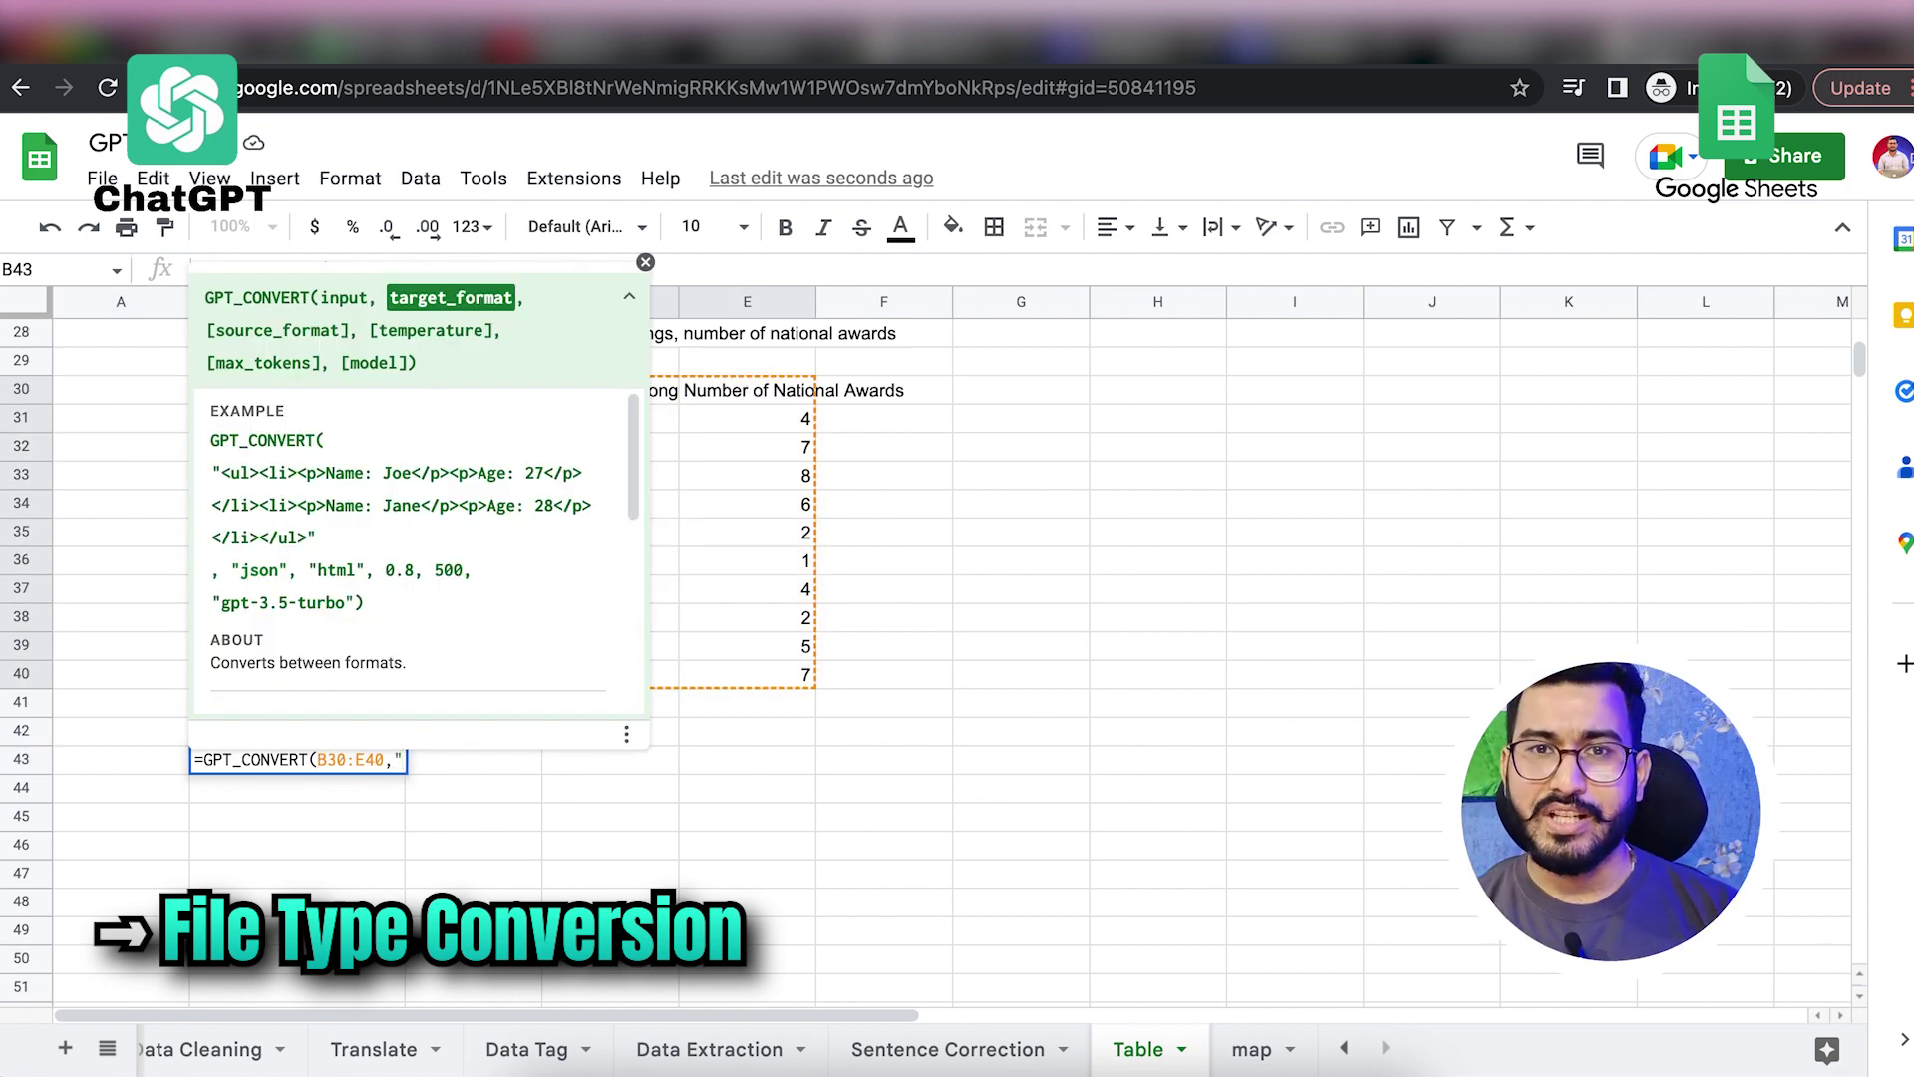
{"action": "type", "text": "json\""}
{"action": "key", "text": "Return"}
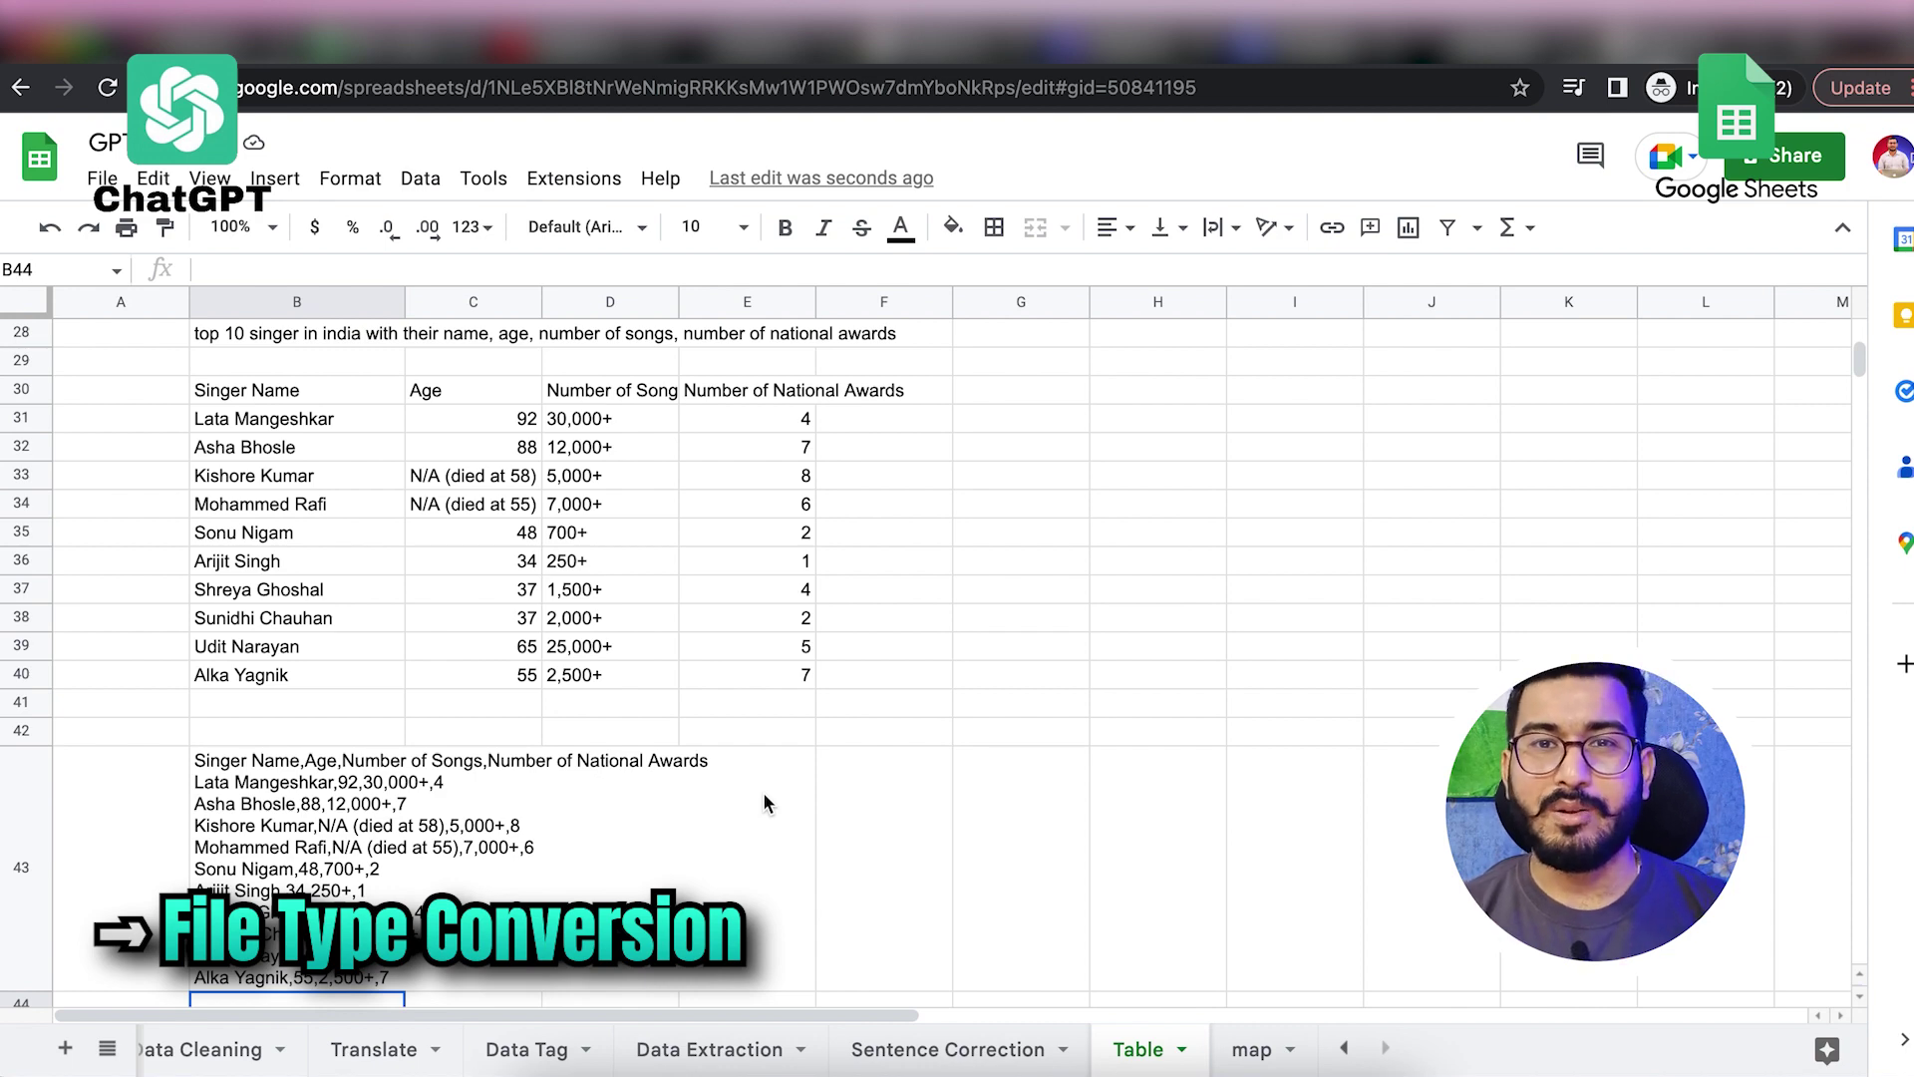
{"action": "left_click", "coordinate": [297, 854]}
{"action": "scroll", "coordinate": [479, 858], "scroll_direction": "down", "scroll_amount": 1}
{"action": "scroll", "coordinate": [479, 855], "scroll_direction": "down", "scroll_amount": 1}
{"action": "scroll", "coordinate": [478, 855], "scroll_direction": "up", "scroll_amount": 3}
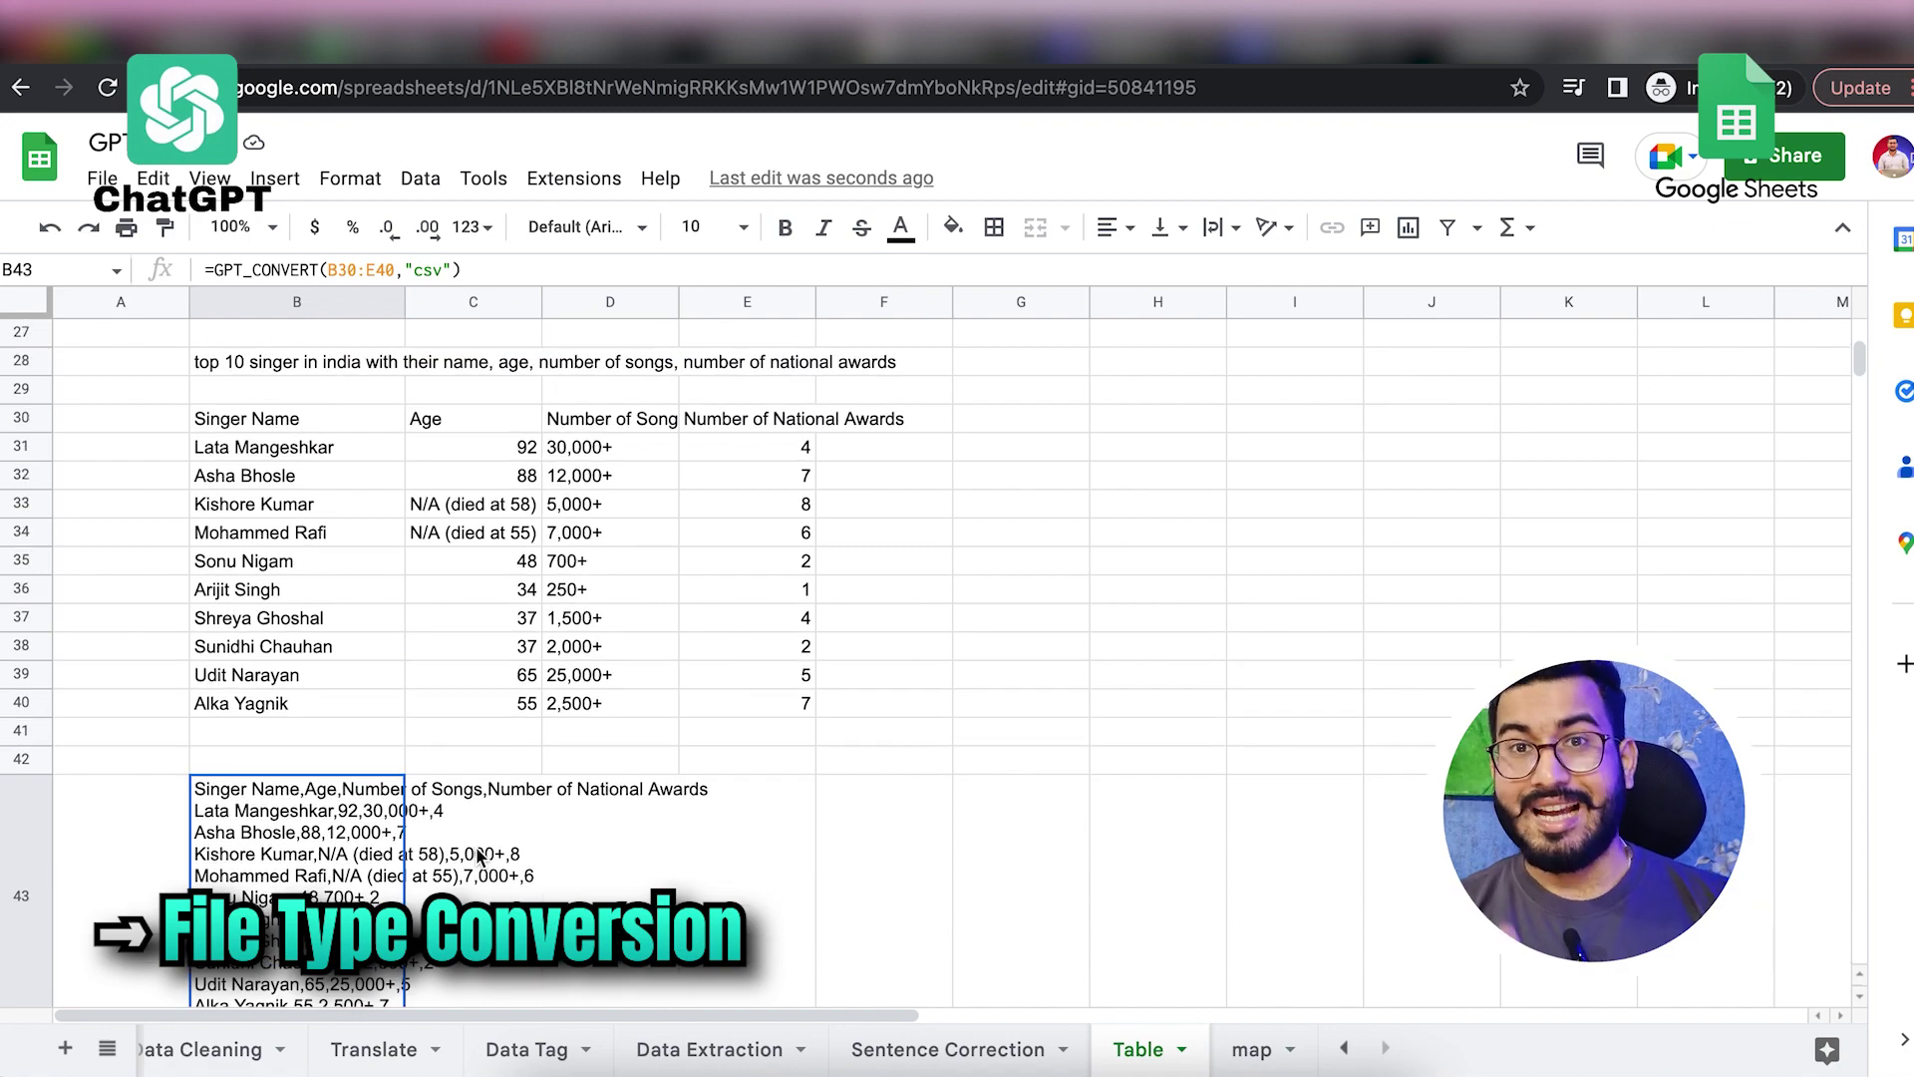